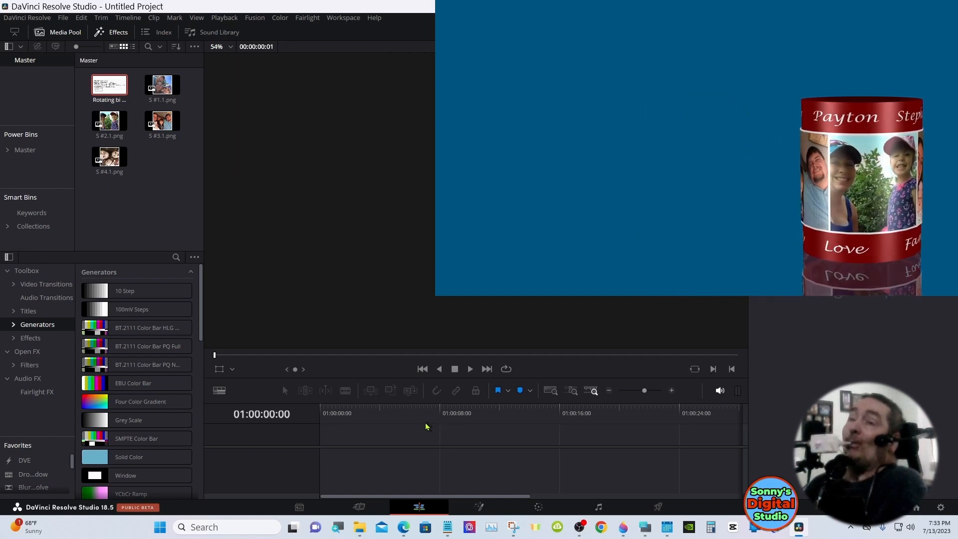
# Add a Fusion Composition to the start of the timeline and extend its duration to 10 seconds
pyautogui.click(36, 339)
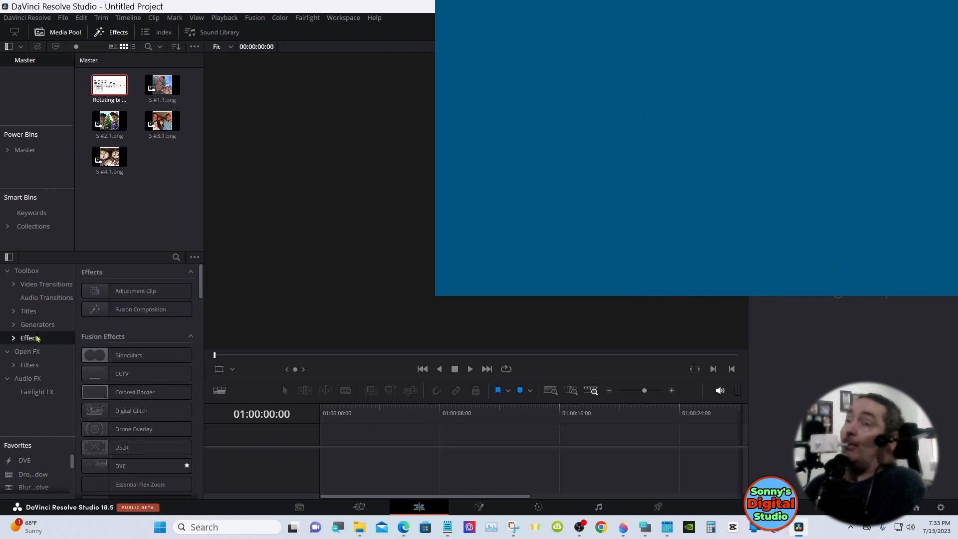
pyautogui.moveTo(111, 295); pyautogui.dragTo(324, 433)
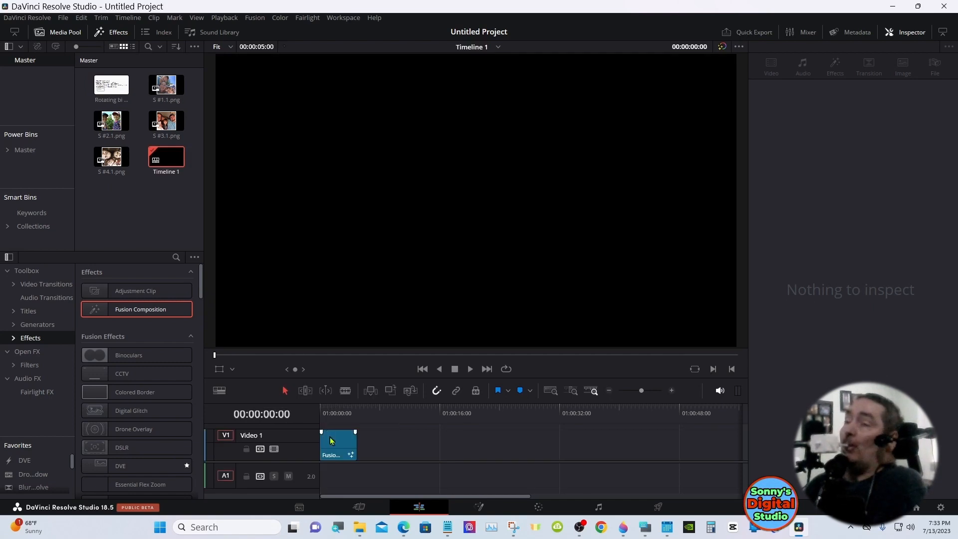
pyautogui.click(331, 441)
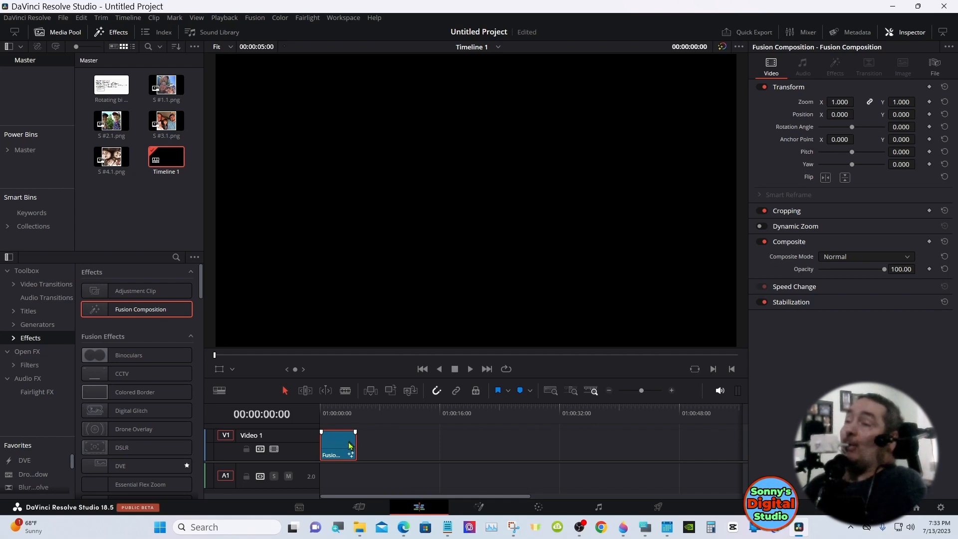
pyautogui.moveTo(355, 443); pyautogui.dragTo(389, 447)
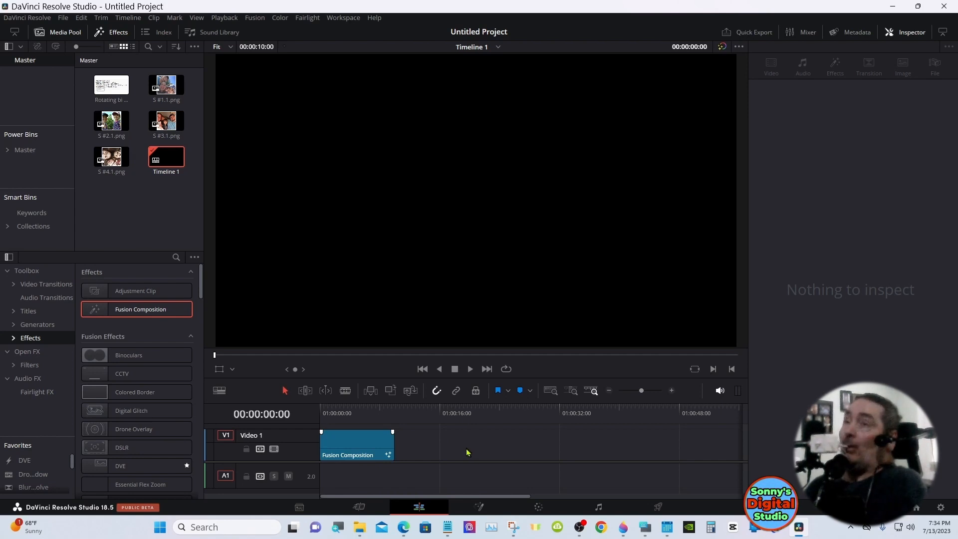
# Open the Fusion composition for node editing and move the MediaOut1 node well away to free up space
pyautogui.click(480, 507)
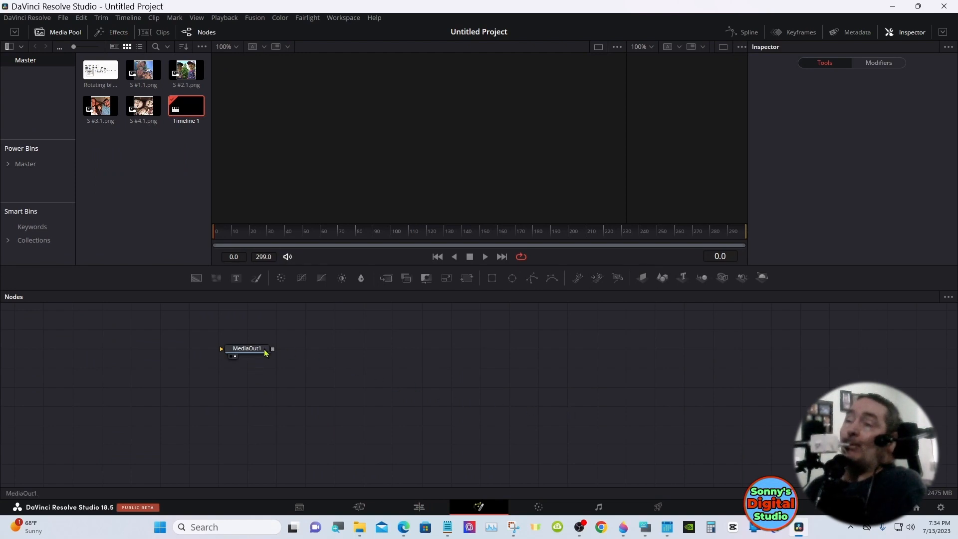
pyautogui.moveTo(259, 350); pyautogui.dragTo(605, 434)
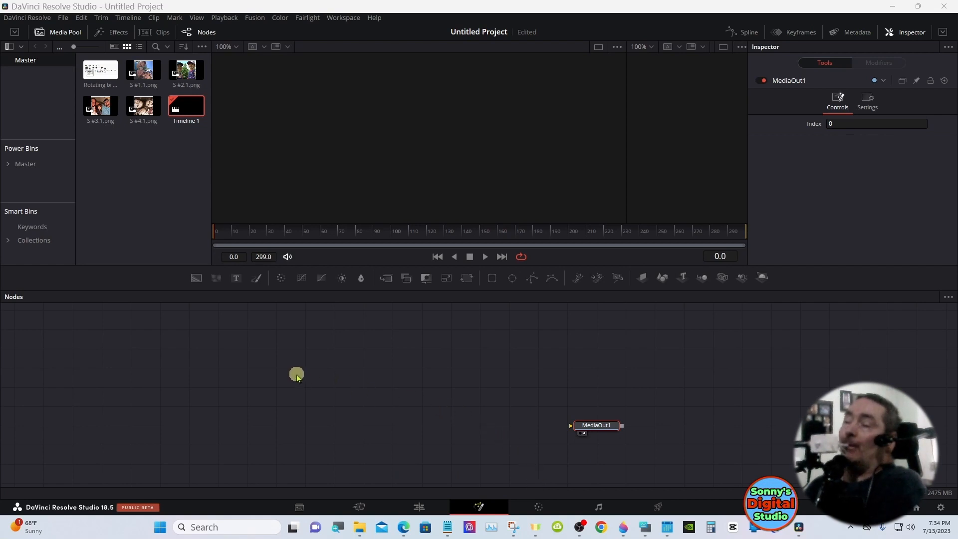
# Build a 3D node chain of Shape 3D, Merge 3D and Renderer 3D, with a Camera 3D feeding the merge
pyautogui.click(350, 358)
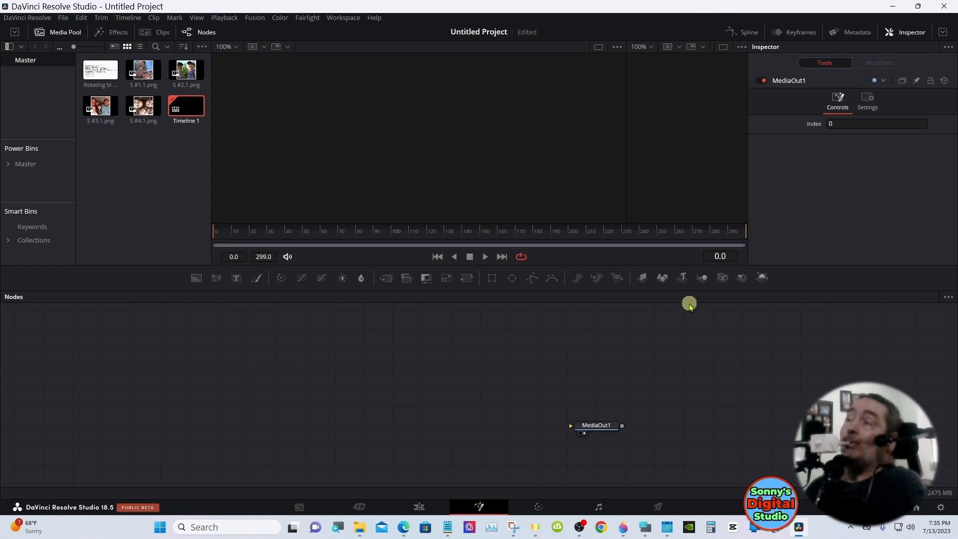
pyautogui.click(661, 279)
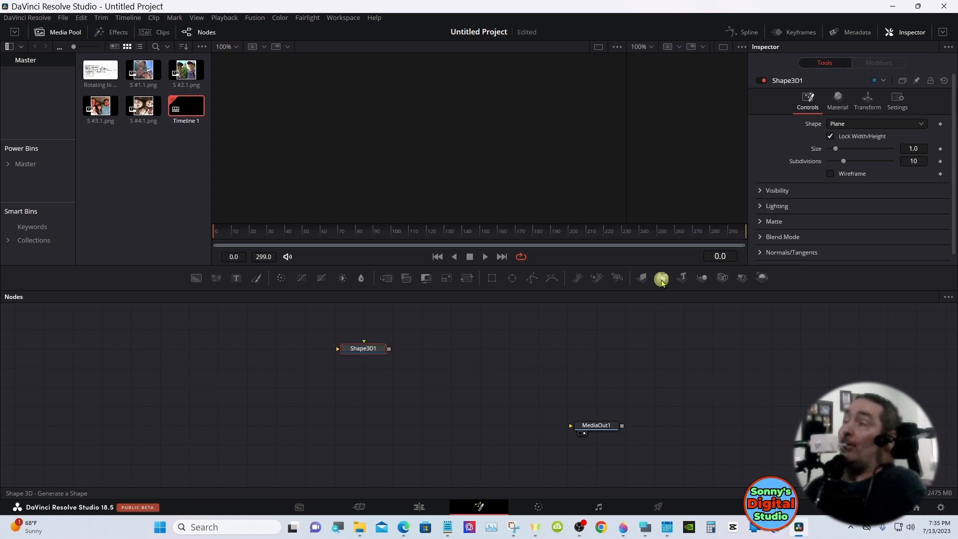
pyautogui.click(704, 278)
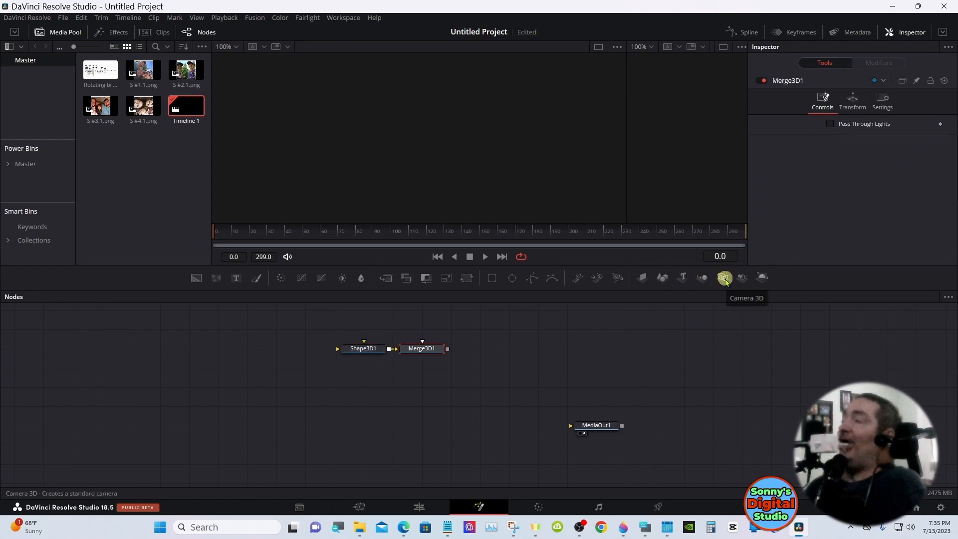
pyautogui.click(724, 279)
pyautogui.click(763, 278)
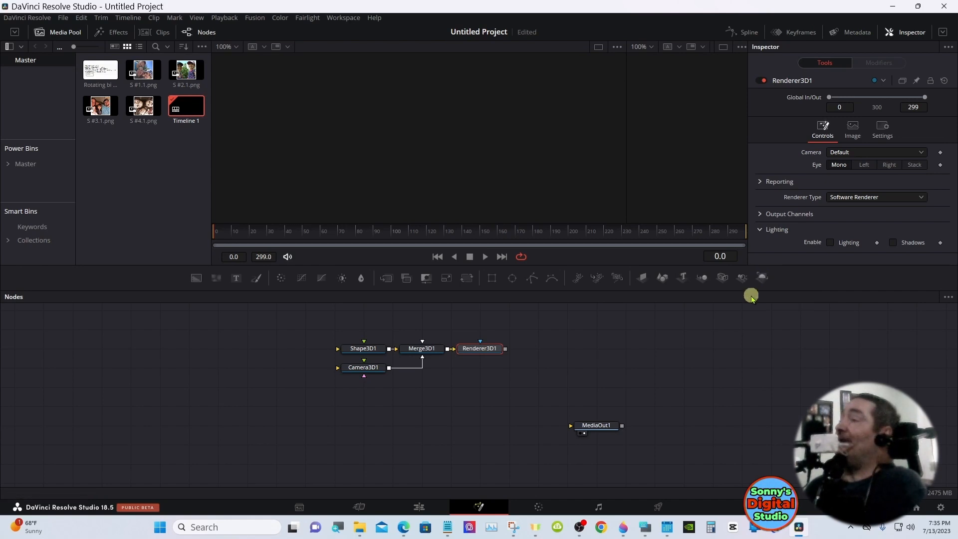
# Bring up the on-screen keyboard and add a Directional Light node connected to Merge3D1
pyautogui.click(646, 526)
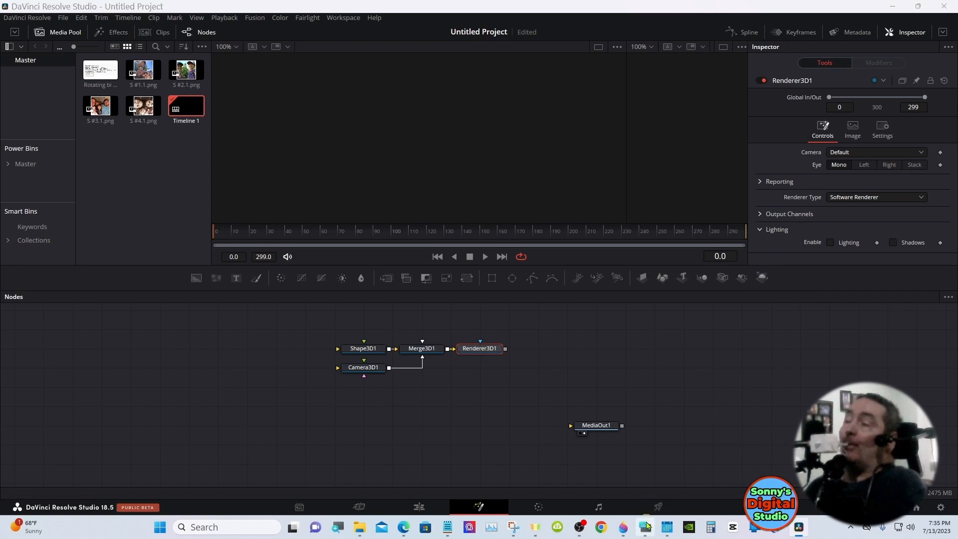
pyautogui.moveTo(766, 345); pyautogui.dragTo(717, 382)
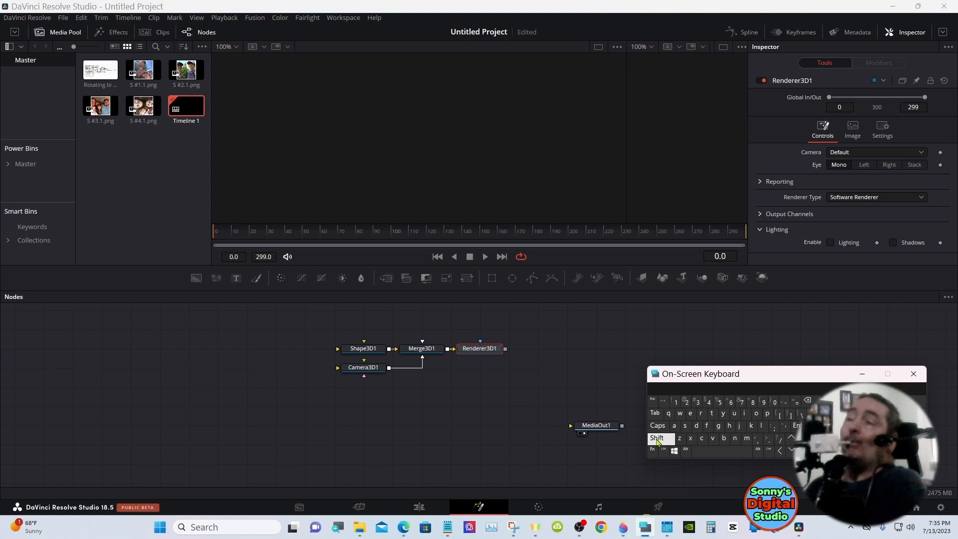
pyautogui.click(433, 349)
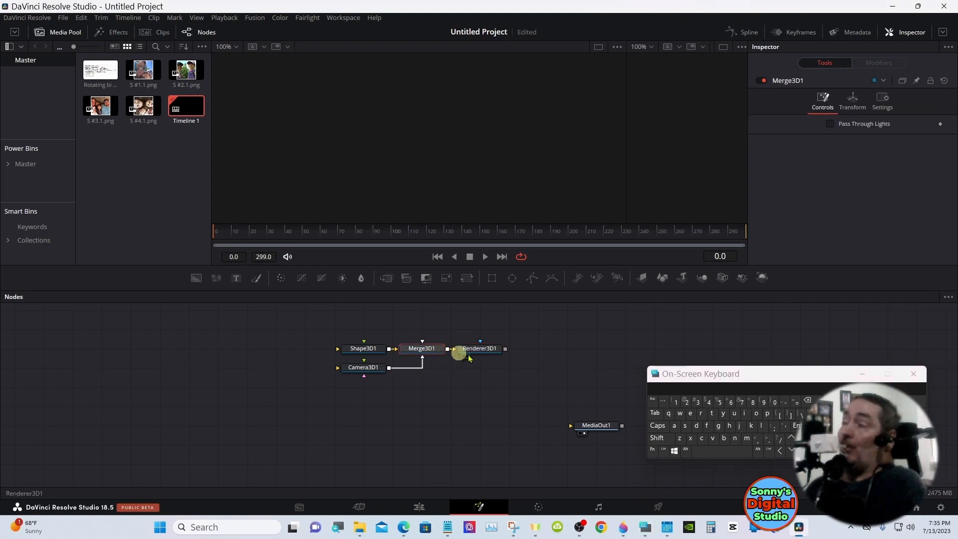
pyautogui.click(657, 438)
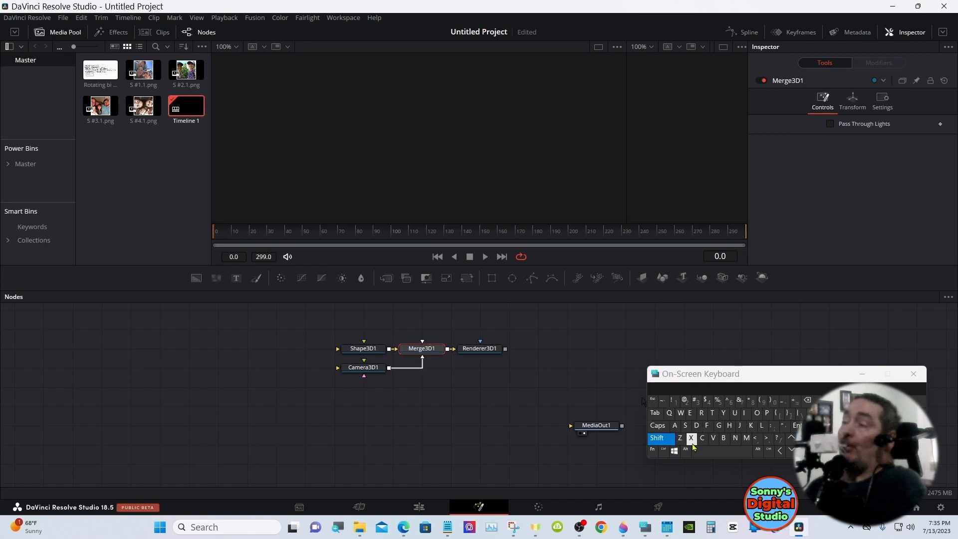
pyautogui.click(721, 451)
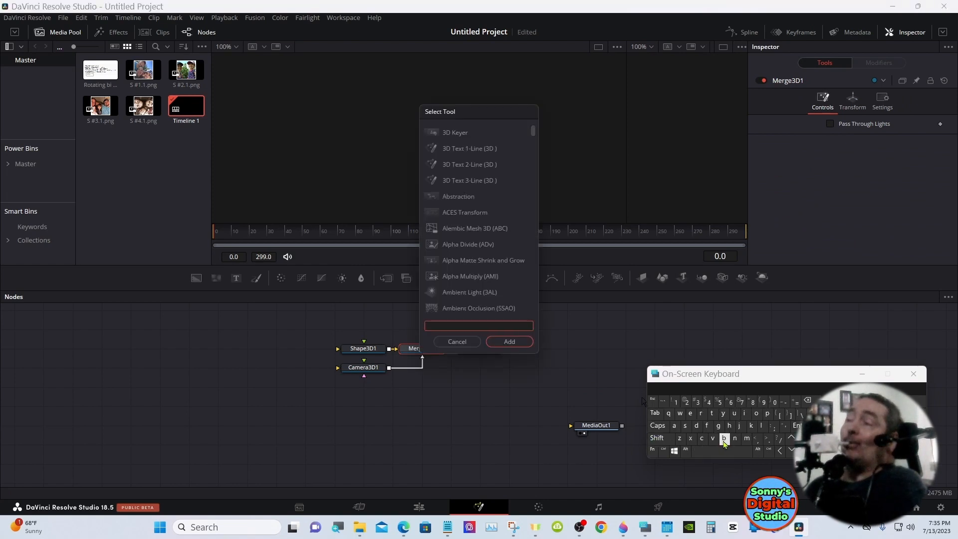
pyautogui.click(695, 426)
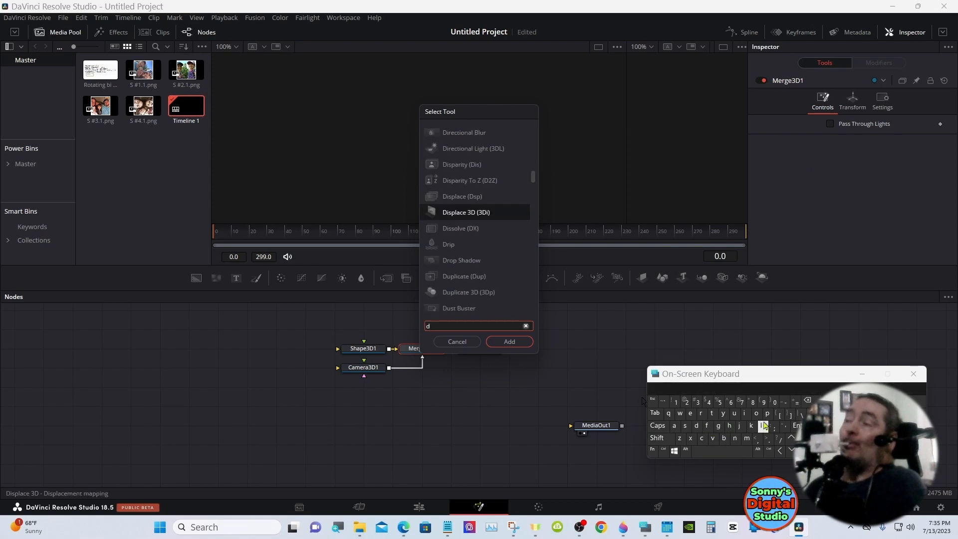
pyautogui.click(744, 413)
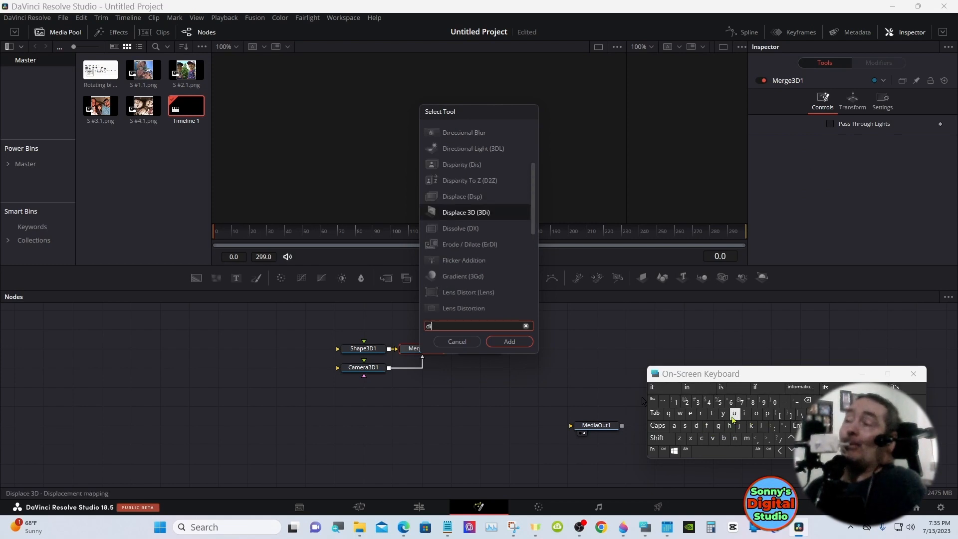
pyautogui.click(700, 413)
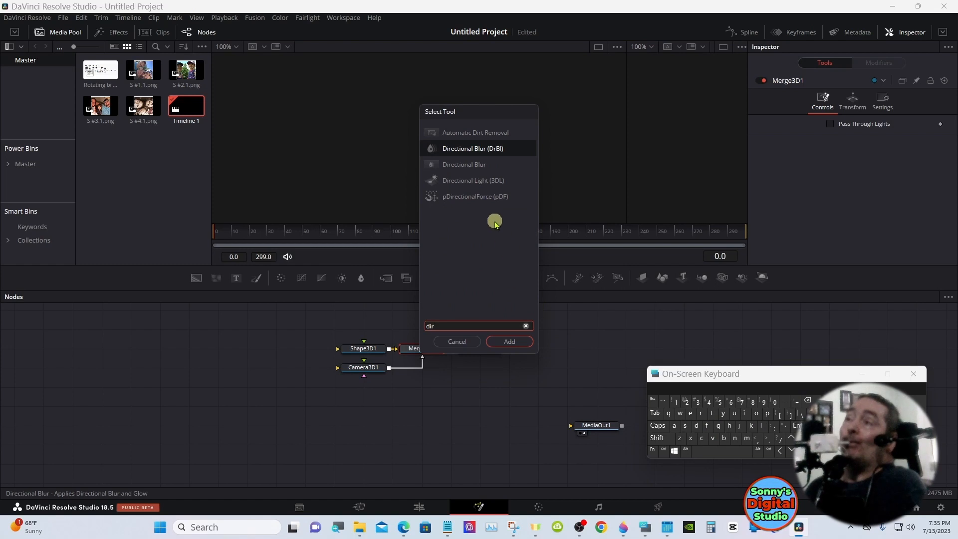
pyautogui.click(475, 180)
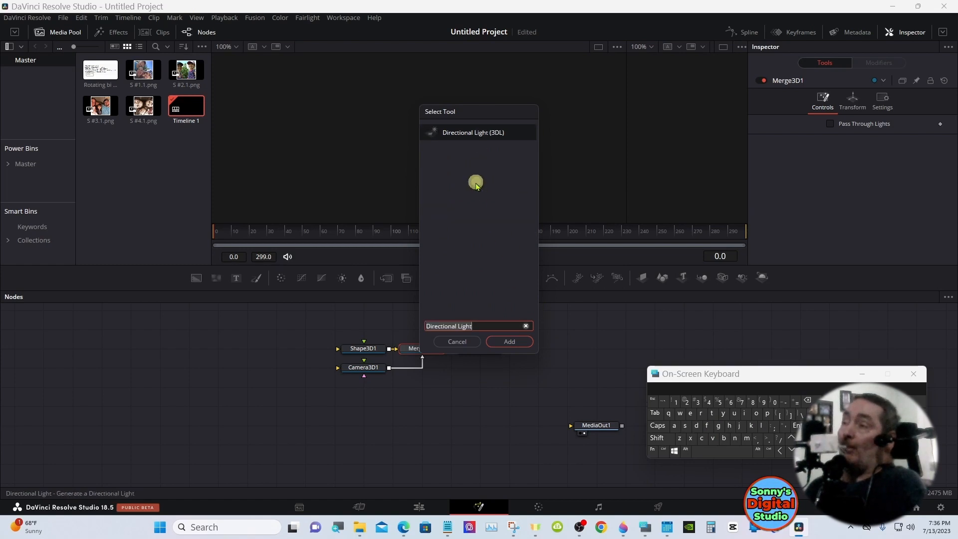
pyautogui.click(501, 340)
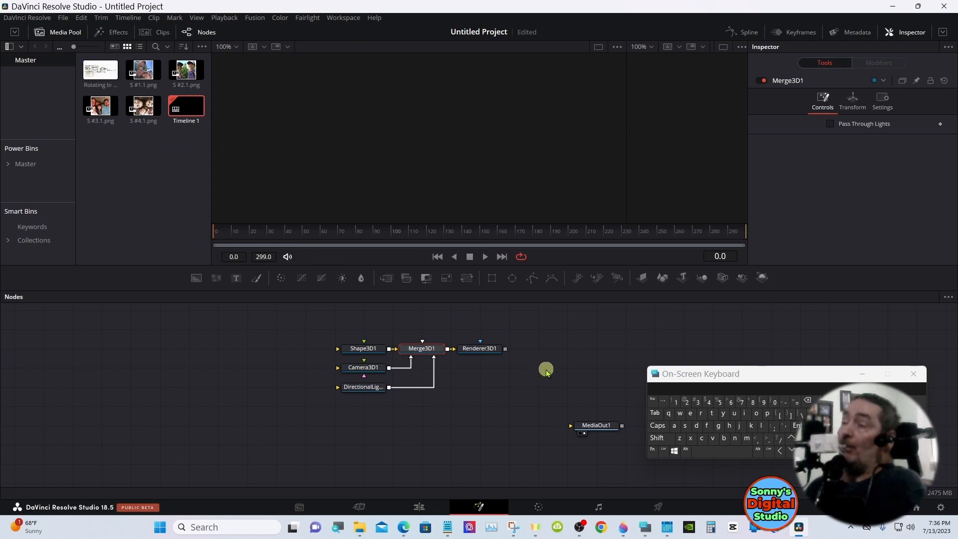
# Add a second Directional Light node to Merge3D1
pyautogui.click(656, 438)
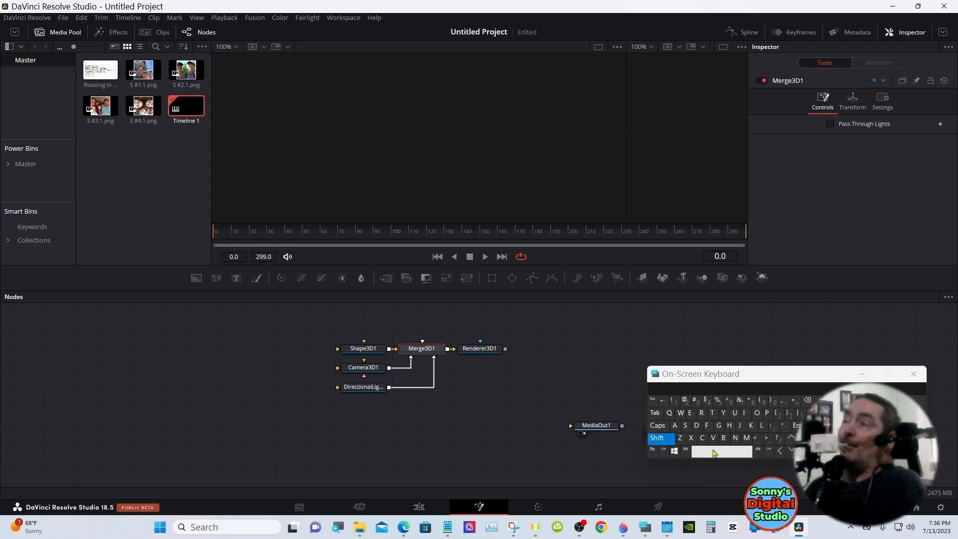
pyautogui.click(713, 453)
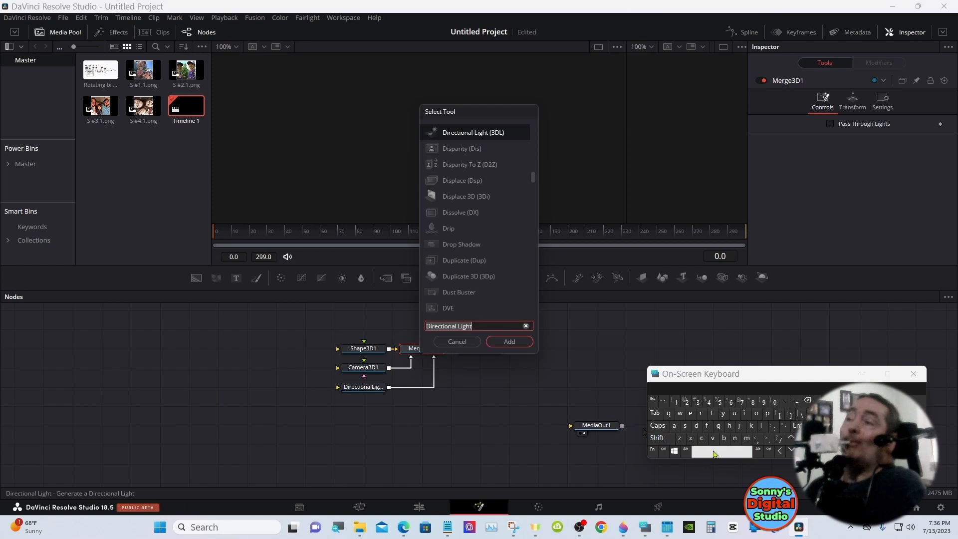
pyautogui.click(509, 342)
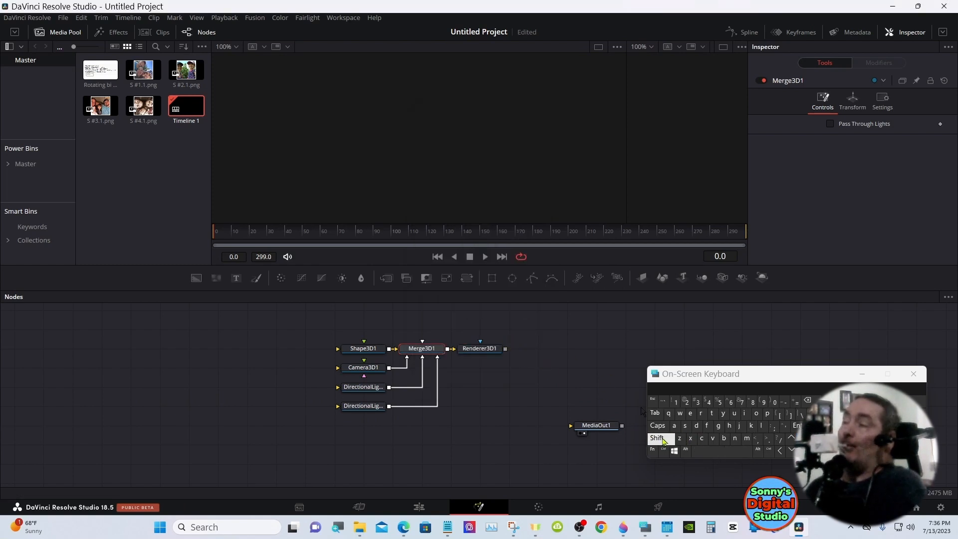
# Find the Ambient Light tool and add it as another input of Merge3D1
pyautogui.click(658, 439)
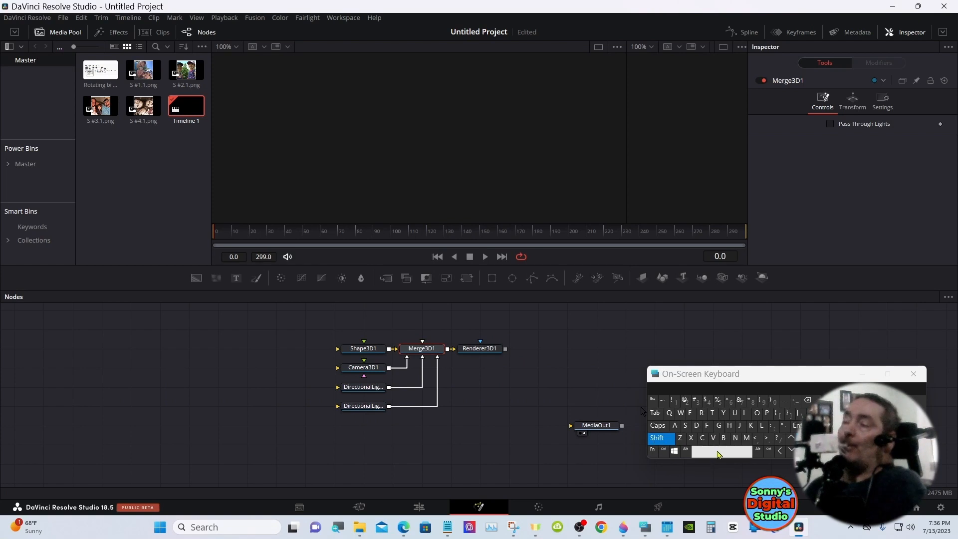
pyautogui.click(718, 453)
pyautogui.click(674, 426)
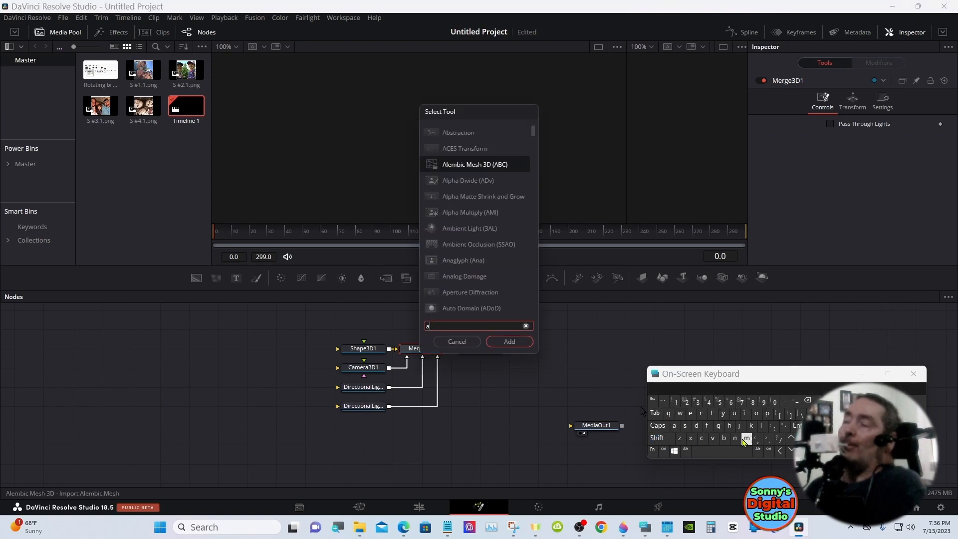
pyautogui.click(745, 439)
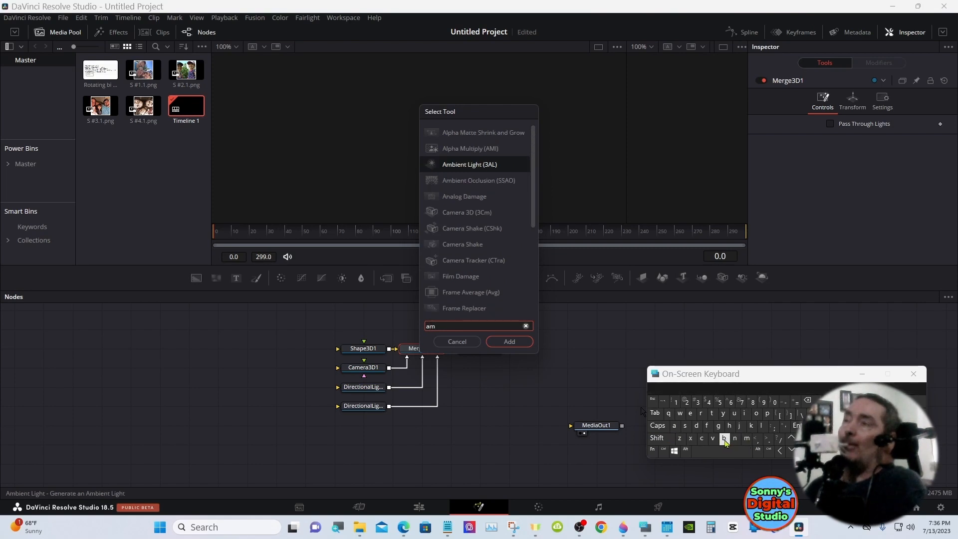
pyautogui.click(465, 166)
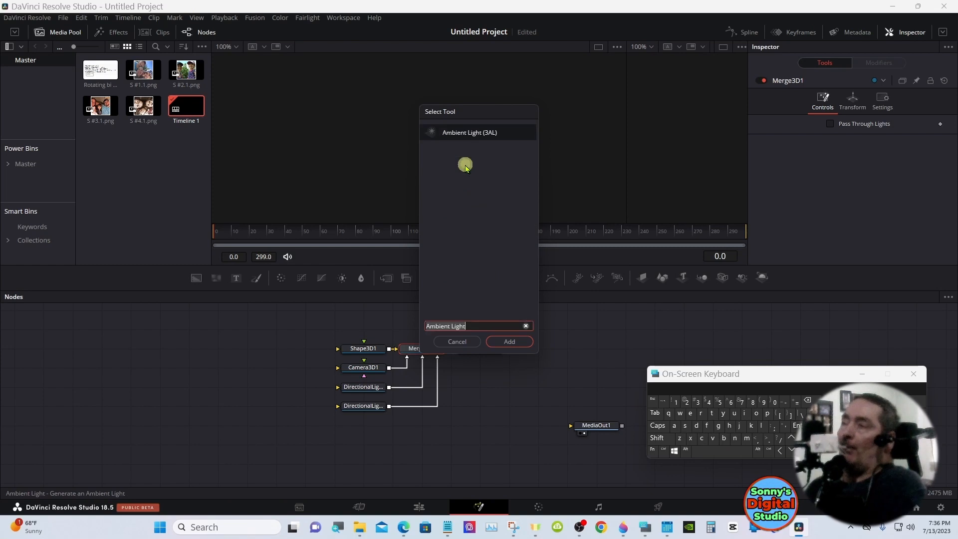
pyautogui.click(508, 342)
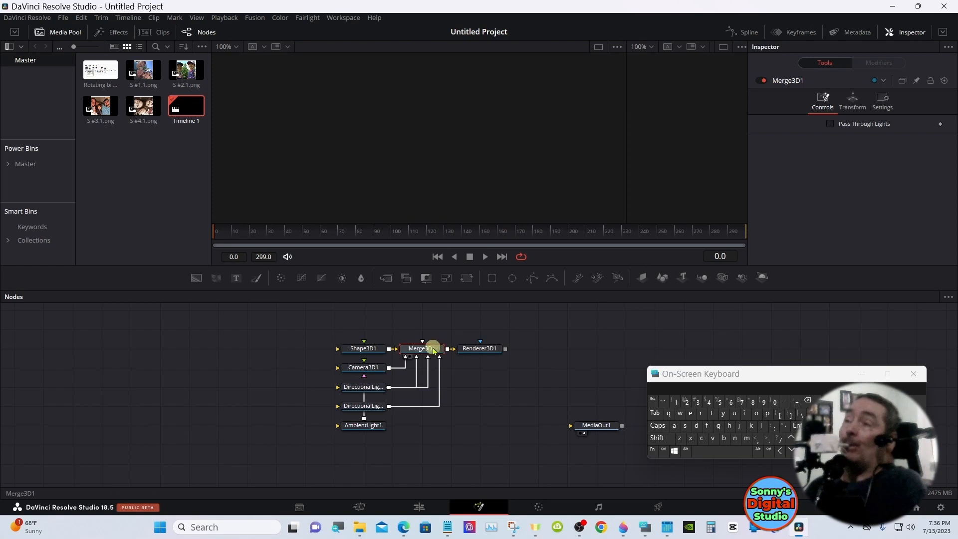
# Show Merge3D1 in the first viewer and Renderer3D1 in the second, widening the second viewer
pyautogui.moveTo(429, 348); pyautogui.dragTo(376, 108)
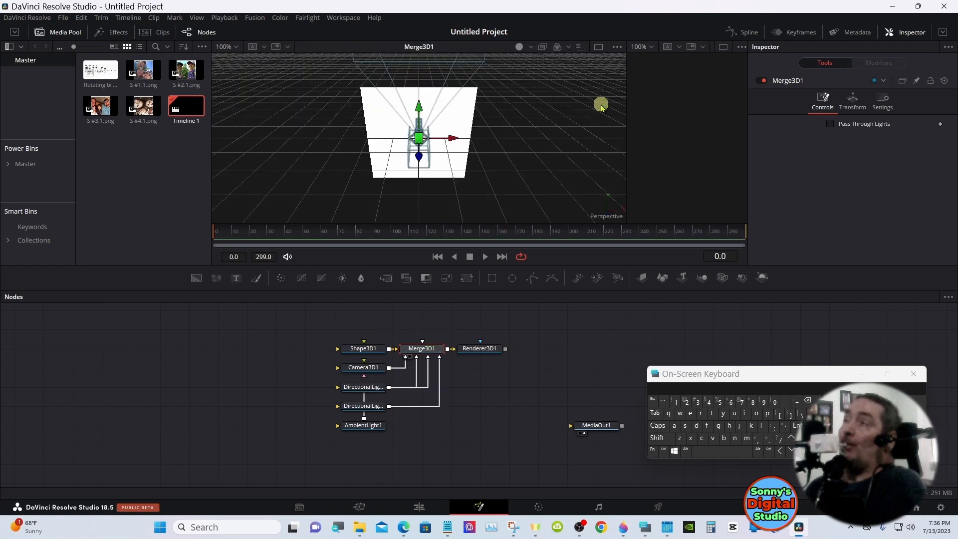
pyautogui.moveTo(626, 104); pyautogui.dragTo(472, 105)
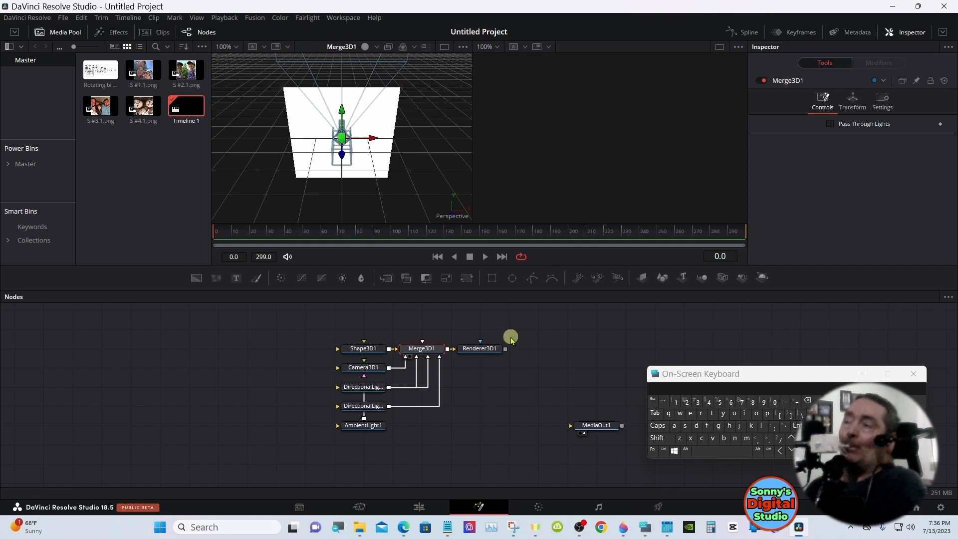
pyautogui.moveTo(489, 347); pyautogui.dragTo(566, 145)
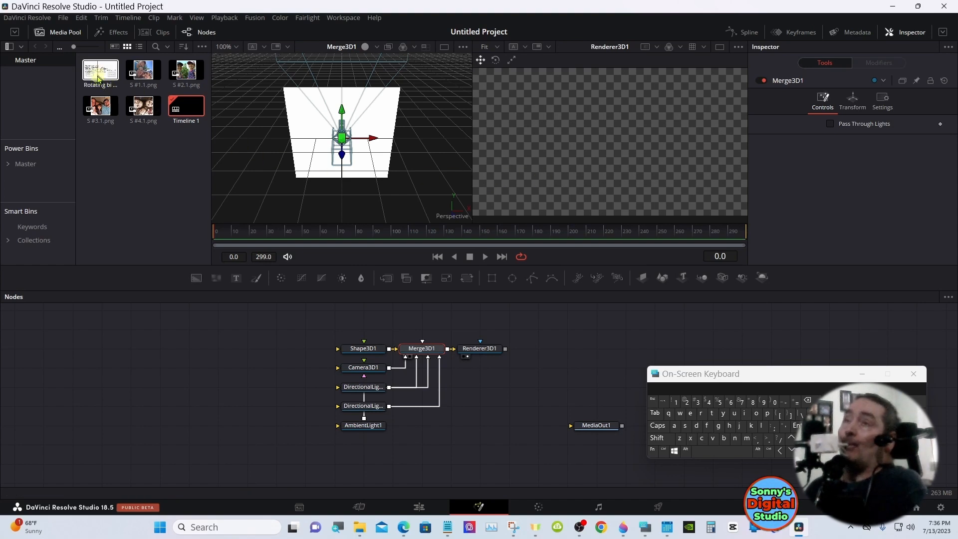
# Add the bi directional cylinder values image from the media pool to the composition and rename its node as Values
pyautogui.moveTo(98, 79); pyautogui.dragTo(145, 336)
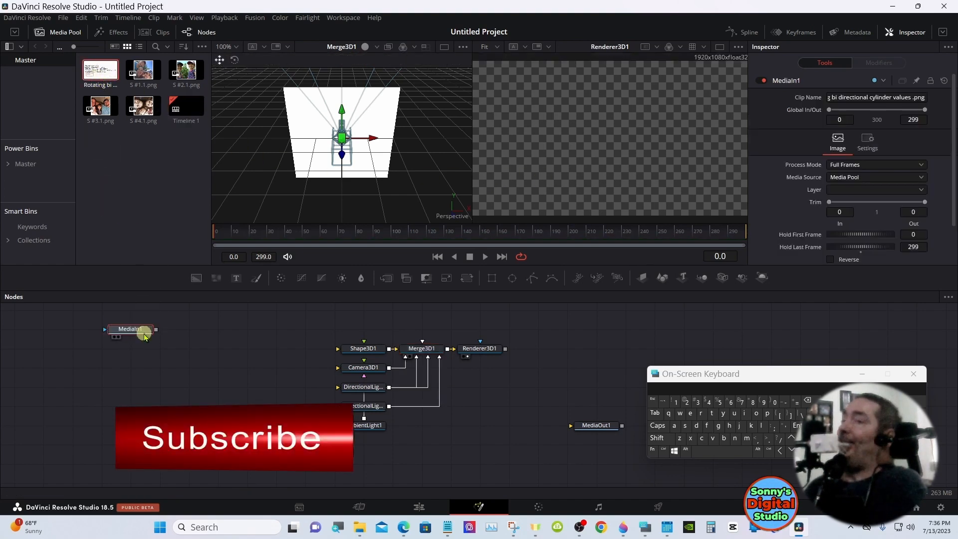
pyautogui.rightClick(141, 329)
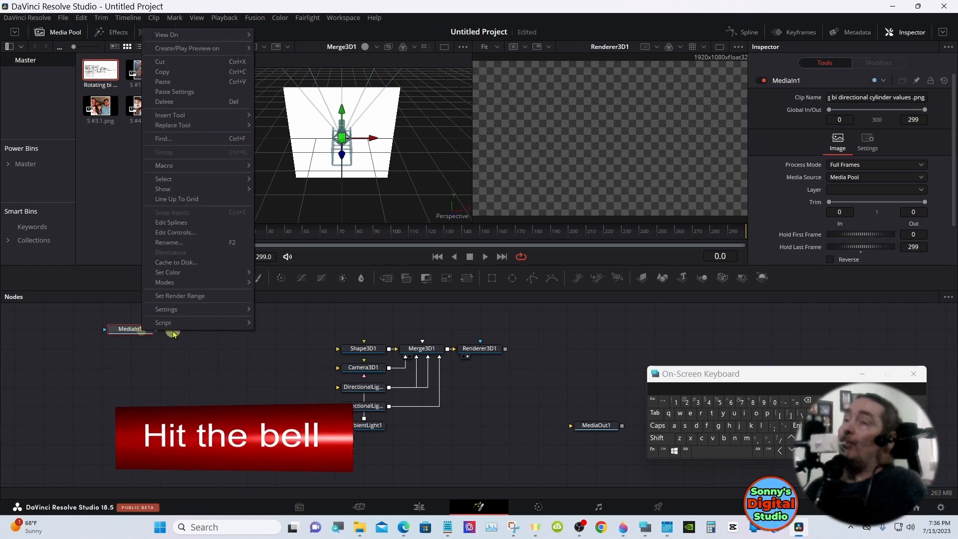
pyautogui.click(185, 243)
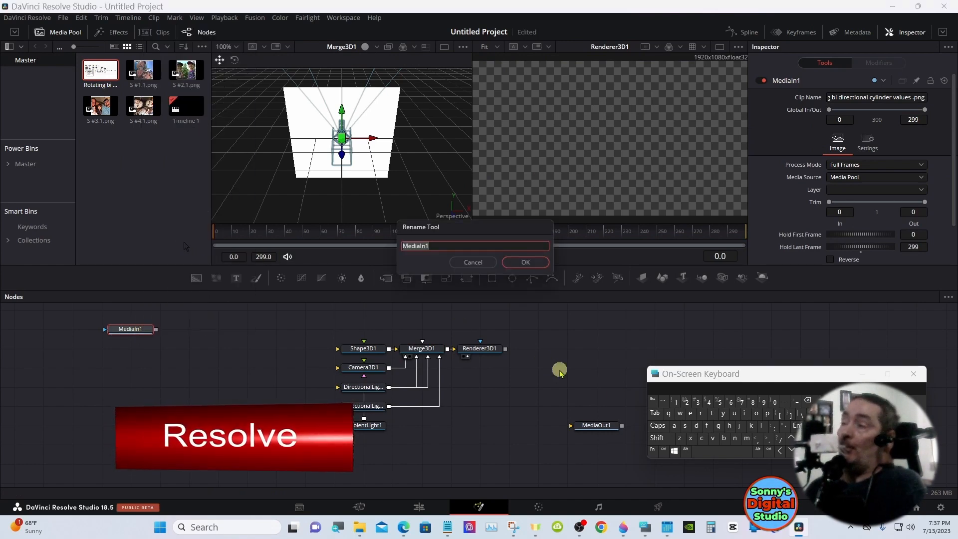
pyautogui.click(712, 438)
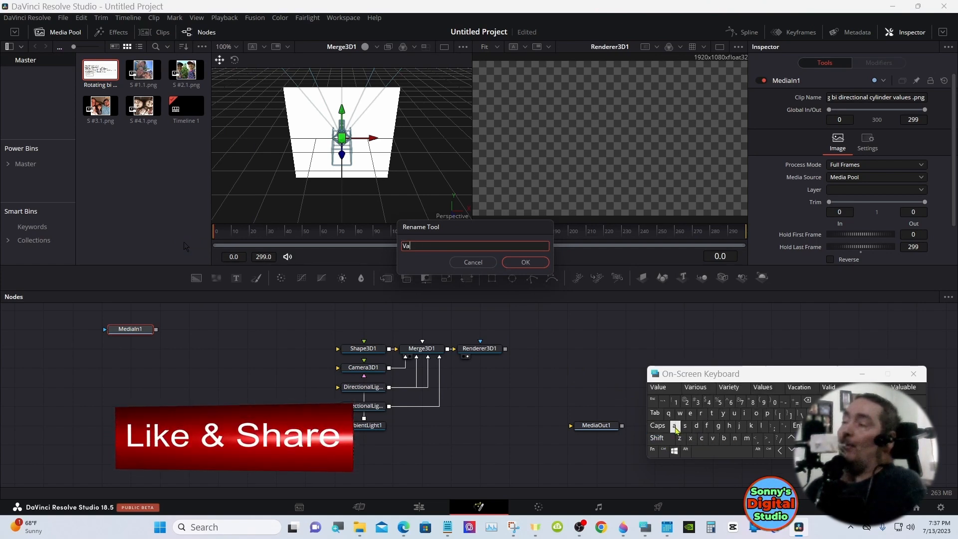
pyautogui.write('a')
pyautogui.click(760, 425)
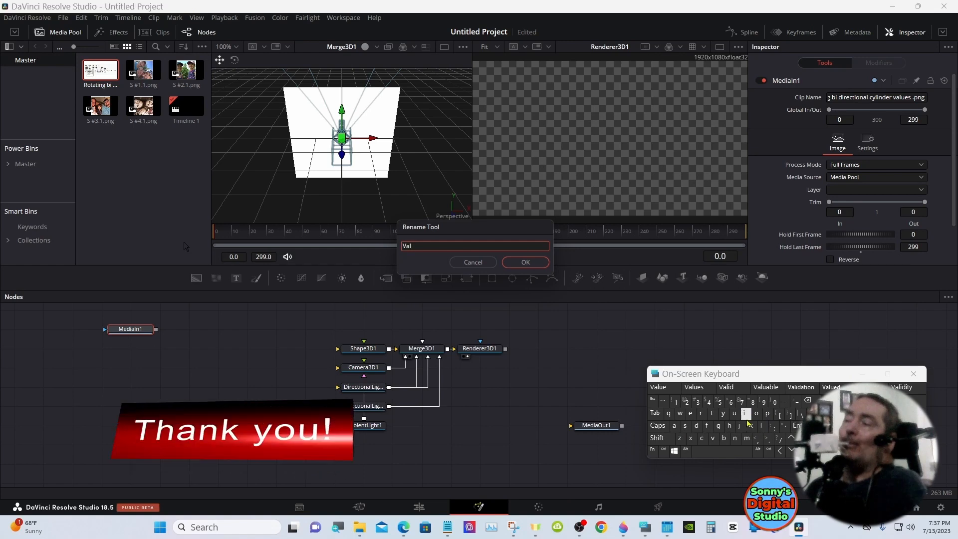
pyautogui.click(693, 387)
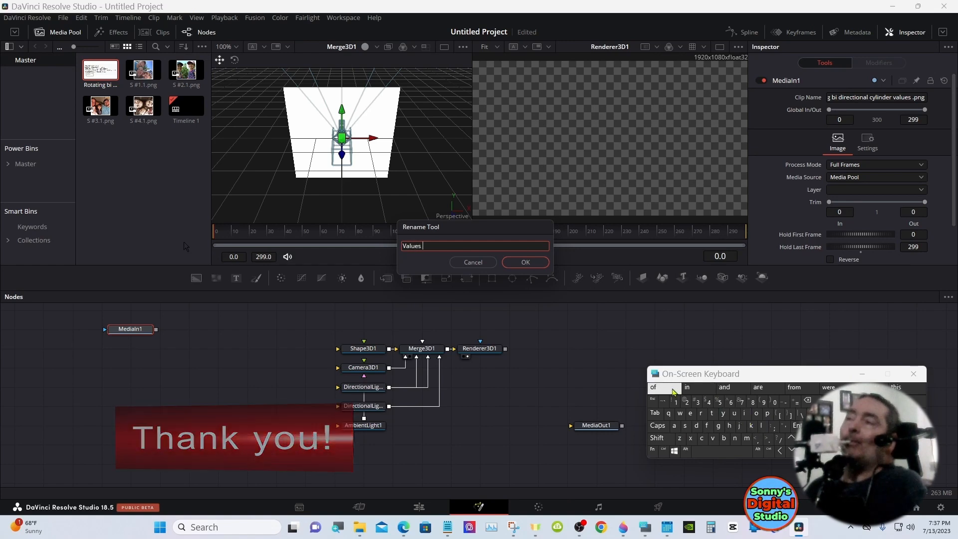
pyautogui.click(523, 261)
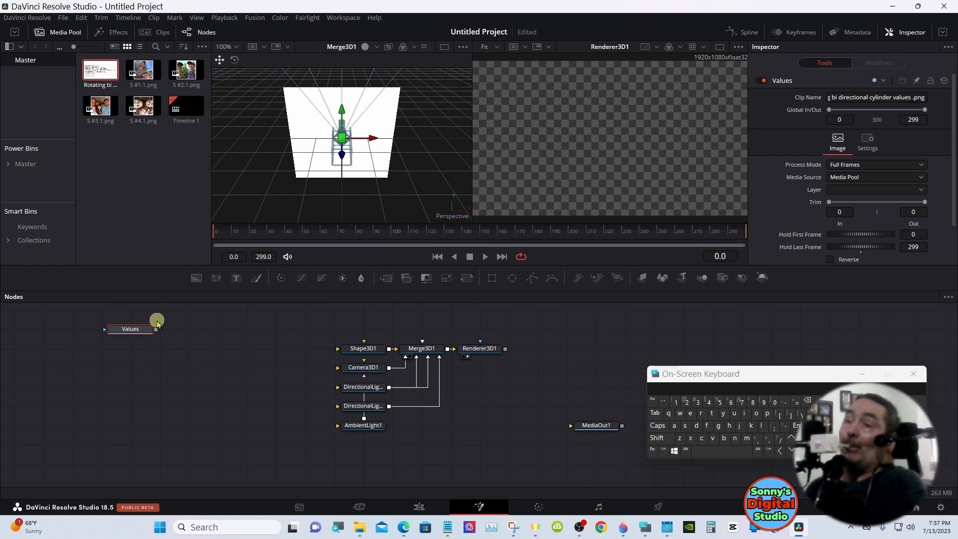
# Examine the Values image in the first viewer for the listed cylinder, camera, picture and mask settings, then restore Merge3D1 there
pyautogui.click(115, 338)
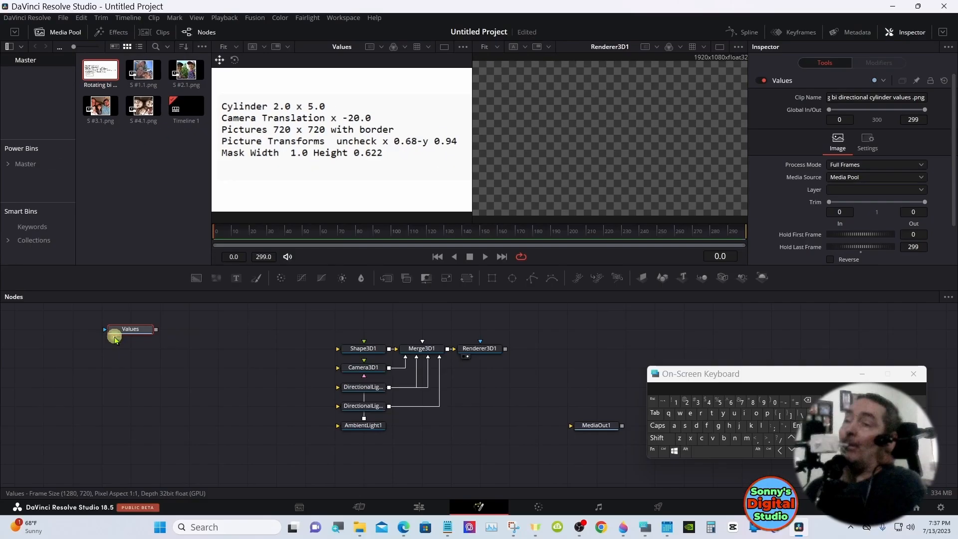
pyautogui.click(114, 336)
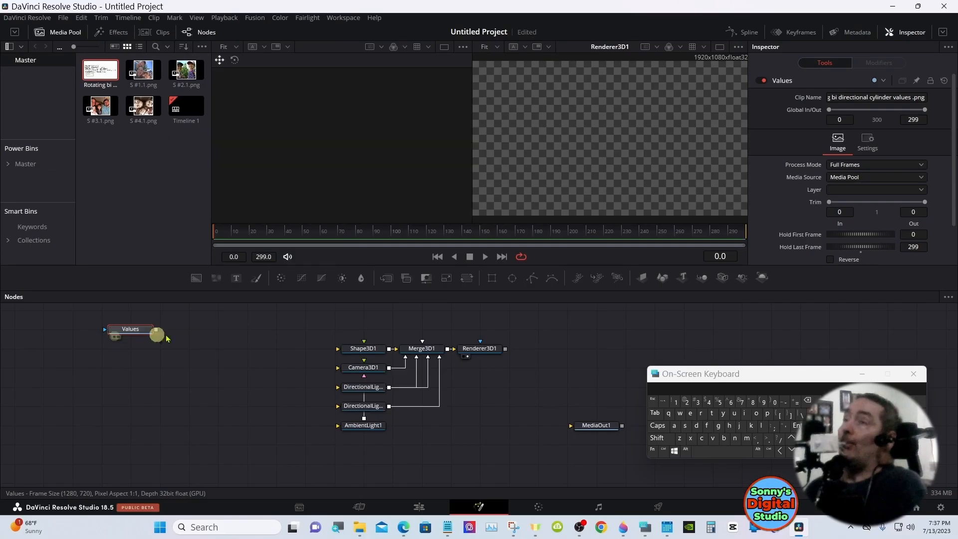
pyautogui.click(424, 347)
pyautogui.press('1')
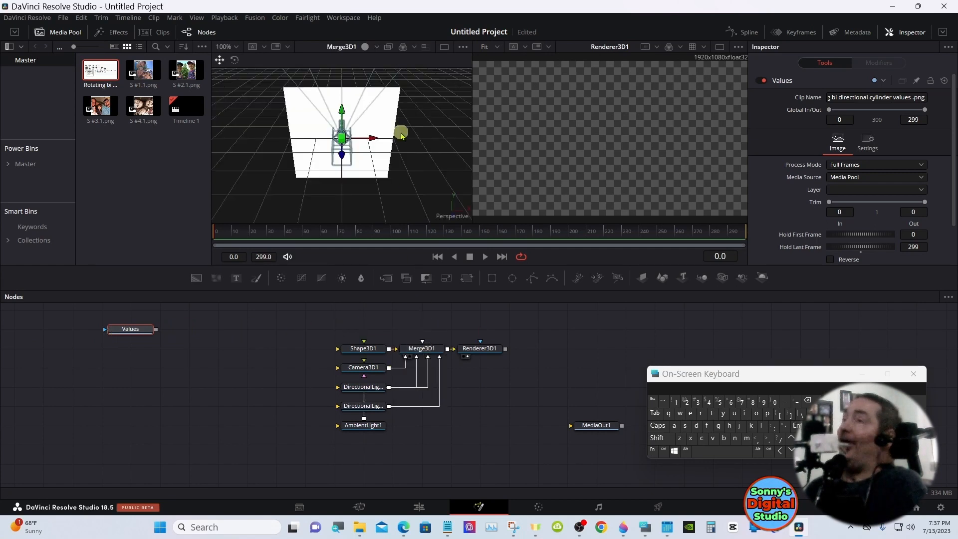
# Rename the Shape3D1 node as Red_cylinder
pyautogui.click(373, 353)
pyautogui.rightClick(373, 353)
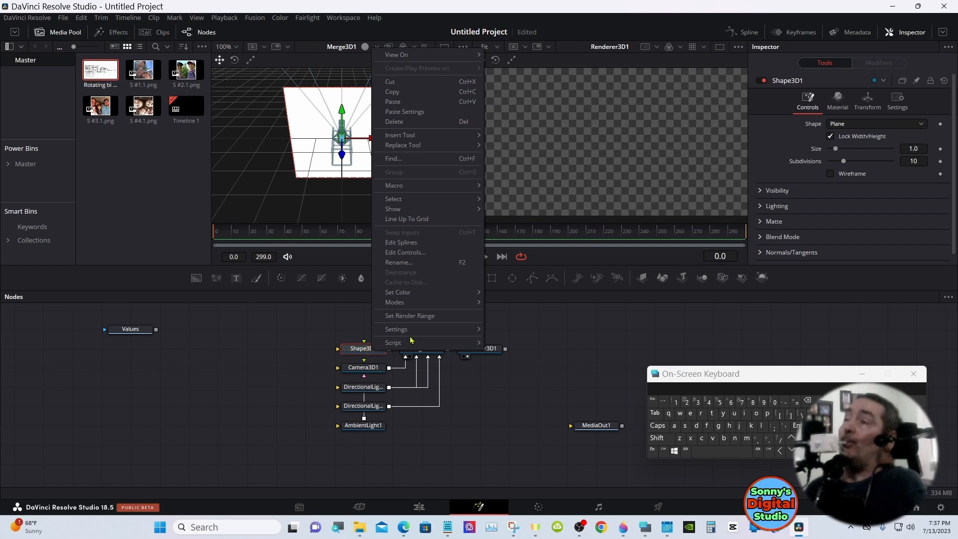
pyautogui.click(437, 262)
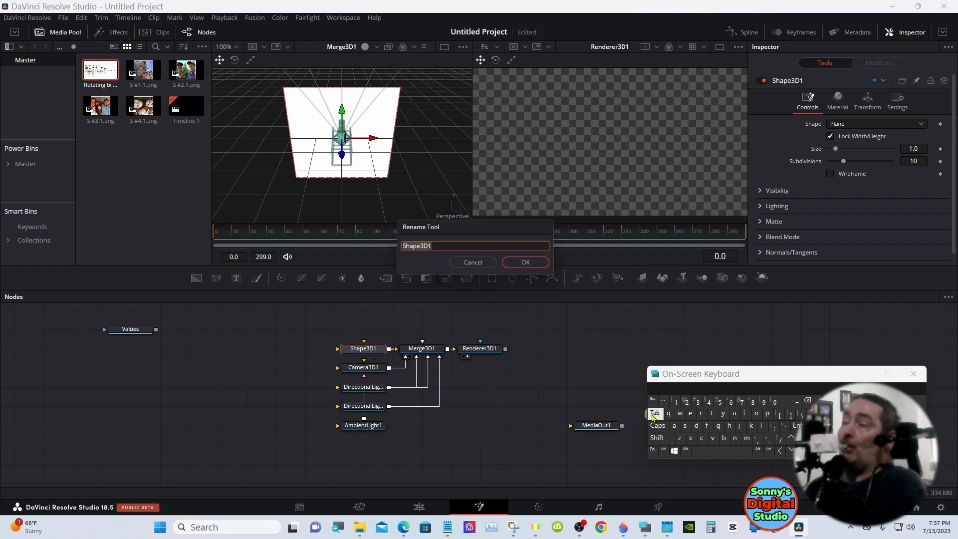
pyautogui.click(670, 438)
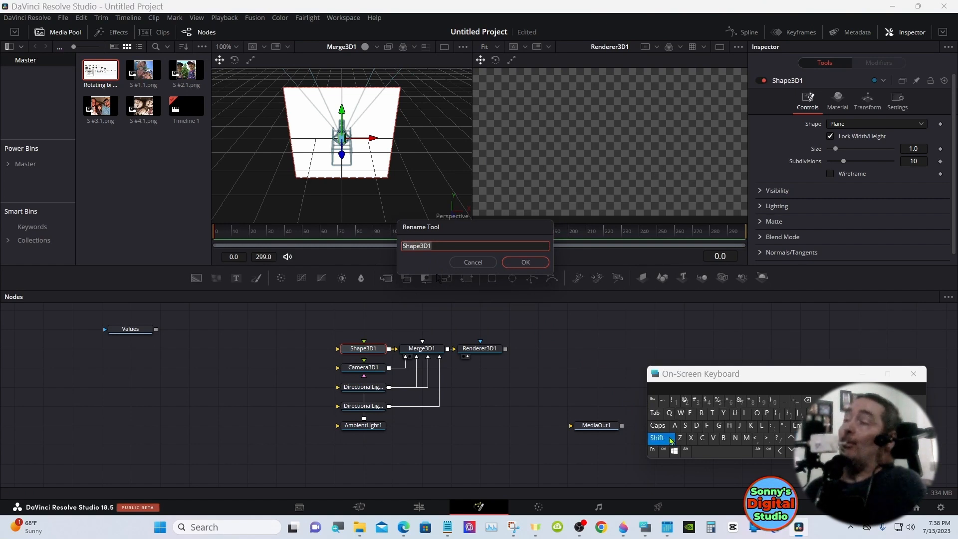
pyautogui.click(703, 413)
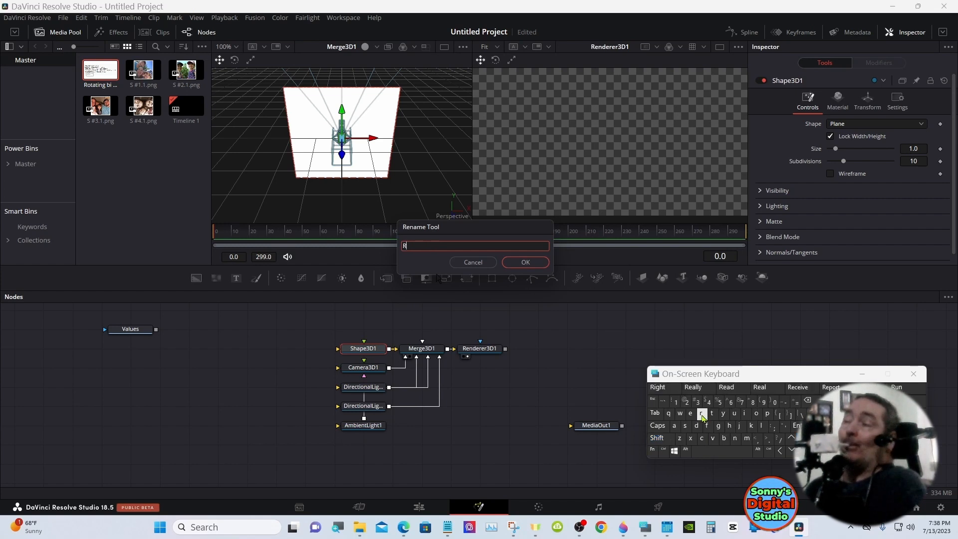
pyautogui.click(691, 414)
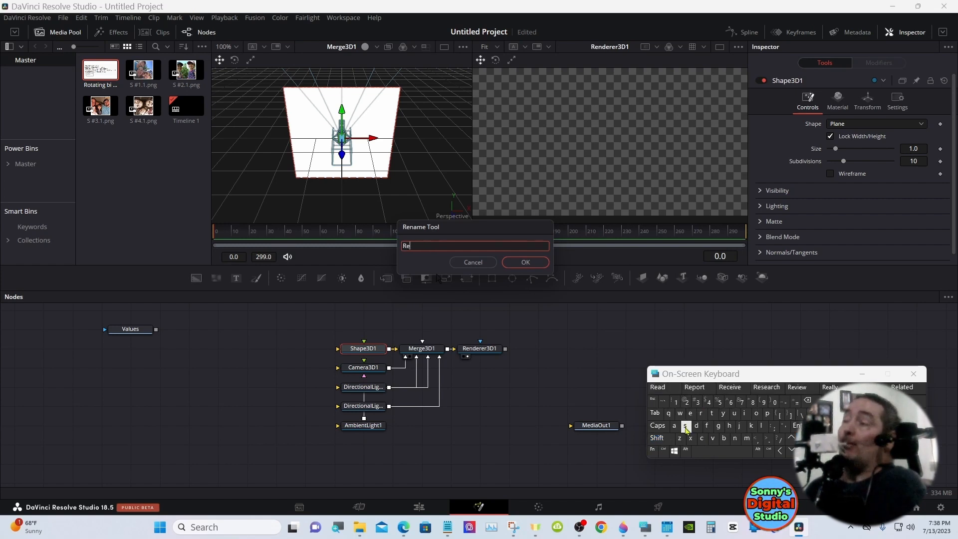
pyautogui.click(696, 426)
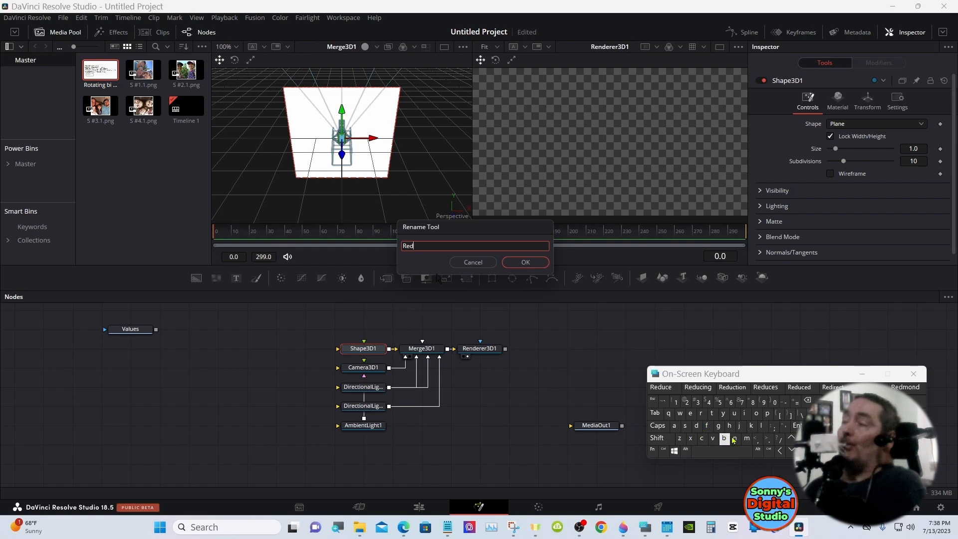
pyautogui.click(657, 438)
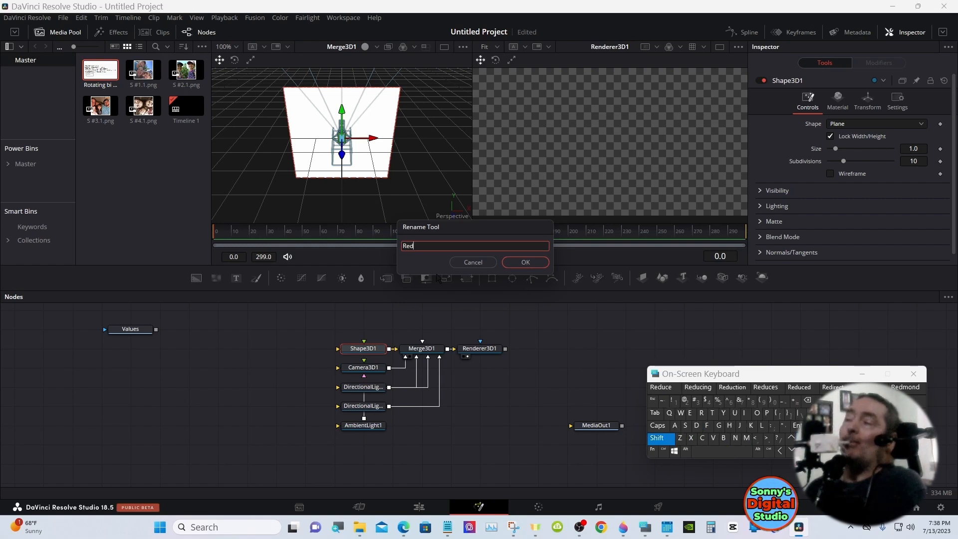
pyautogui.click(785, 400)
pyautogui.click(703, 437)
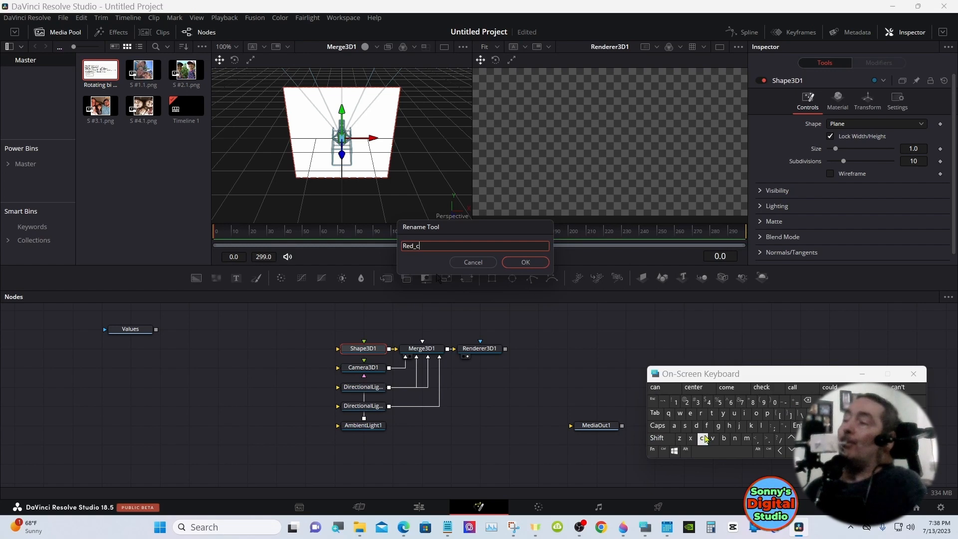
pyautogui.click(723, 413)
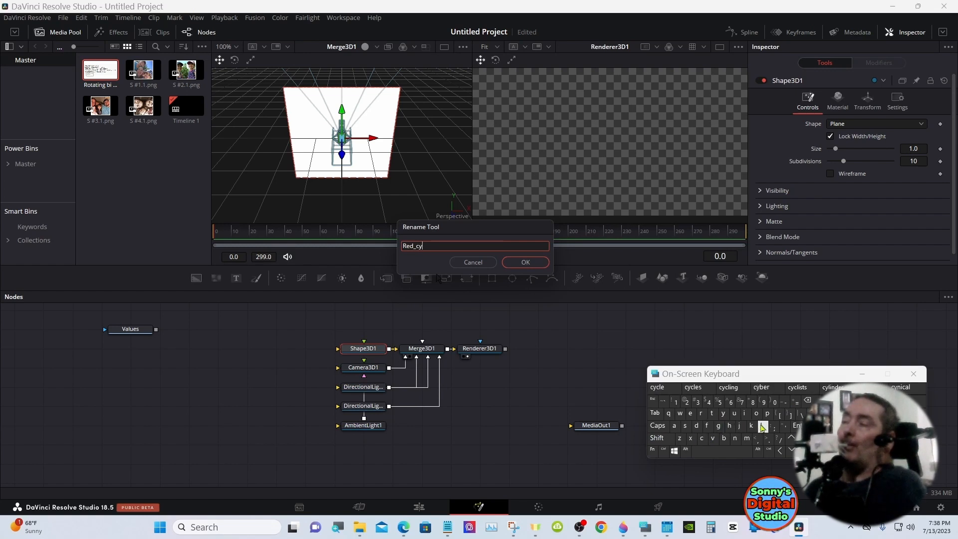
pyautogui.click(761, 427)
pyautogui.click(657, 387)
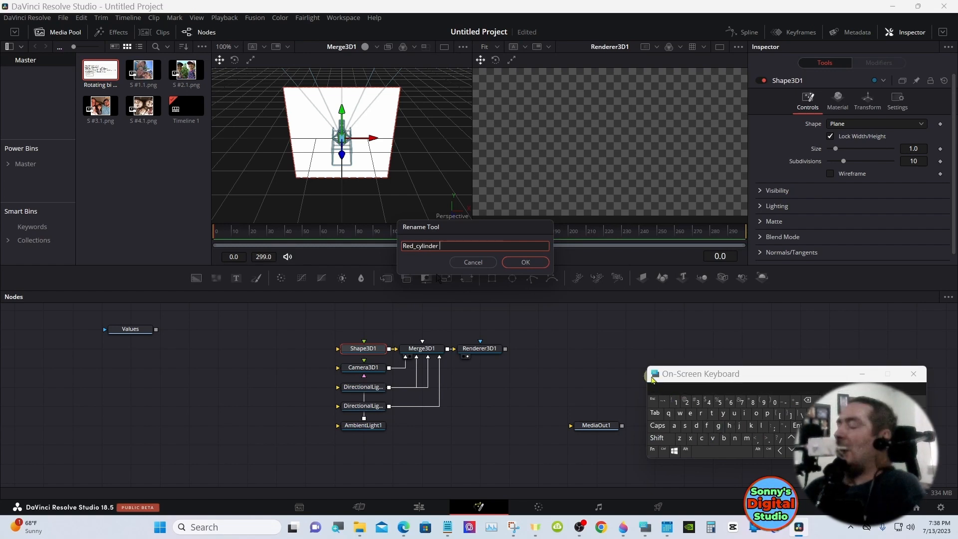
pyautogui.click(525, 262)
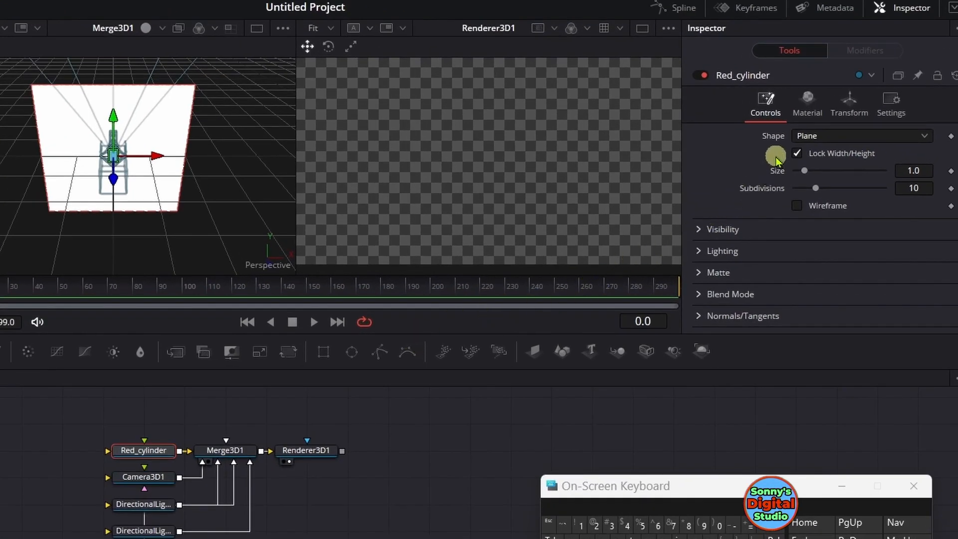
# Change the shape of Red_cylinder to Cylinder and show the Values image in the first viewer
pyautogui.click(813, 140)
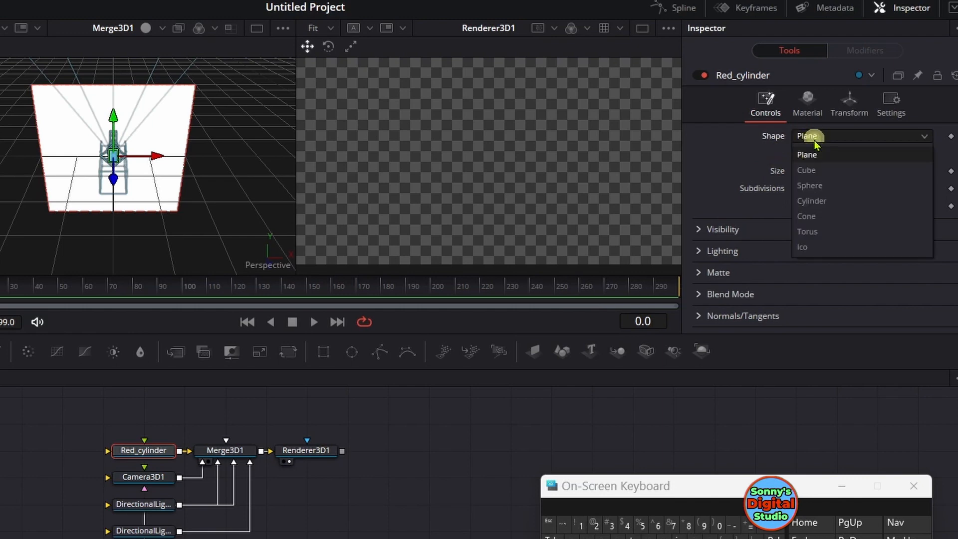
pyautogui.click(818, 200)
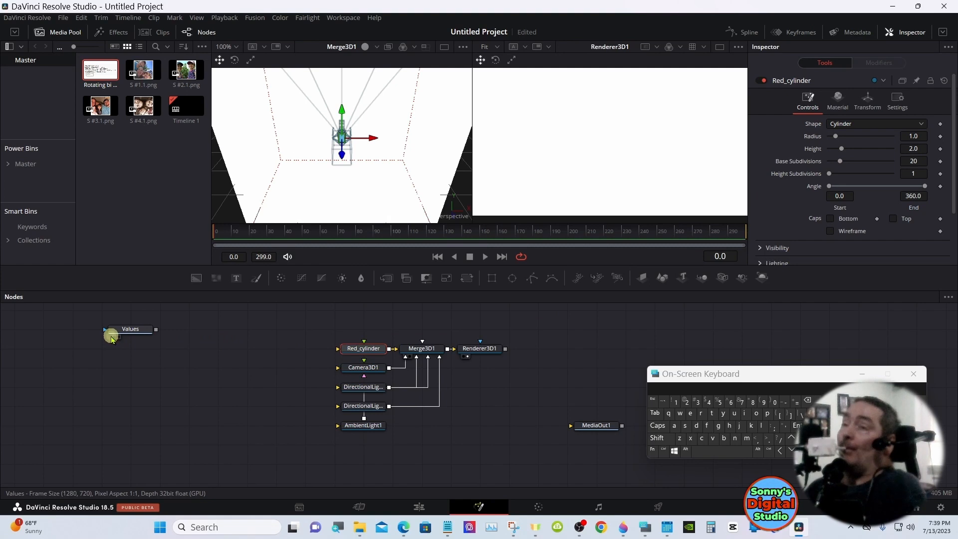
pyautogui.click(111, 337)
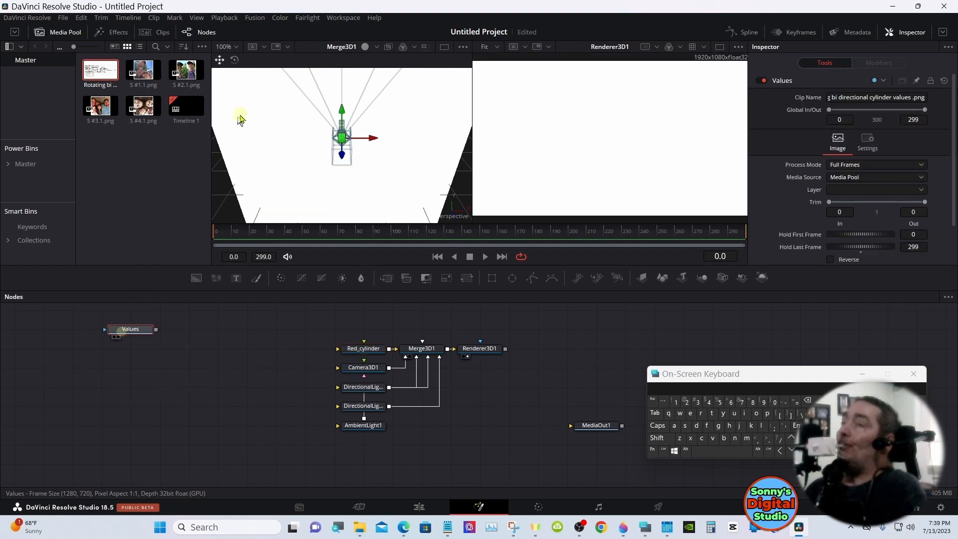
pyautogui.press('1')
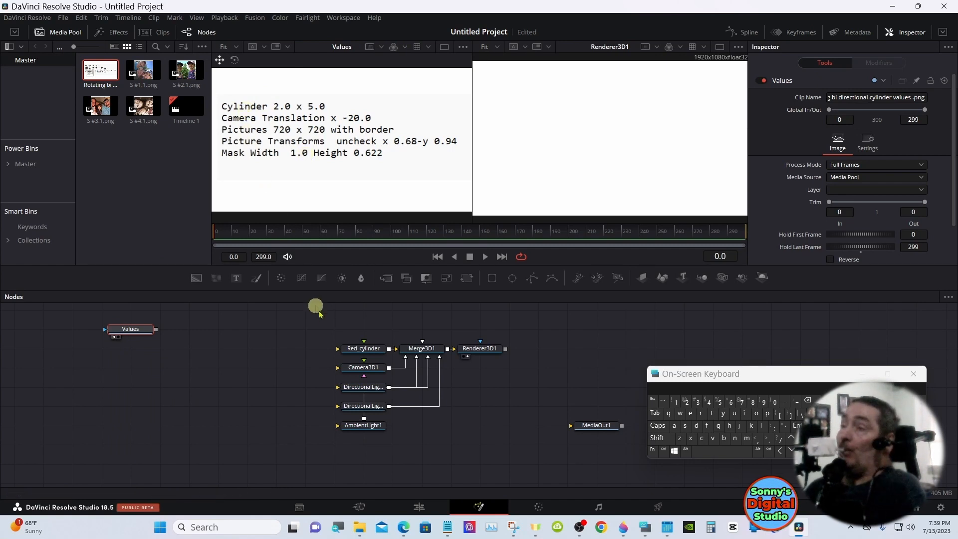
# Set the radius of Red_cylinder to 2.0 and its height to 5.0
pyautogui.click(363, 347)
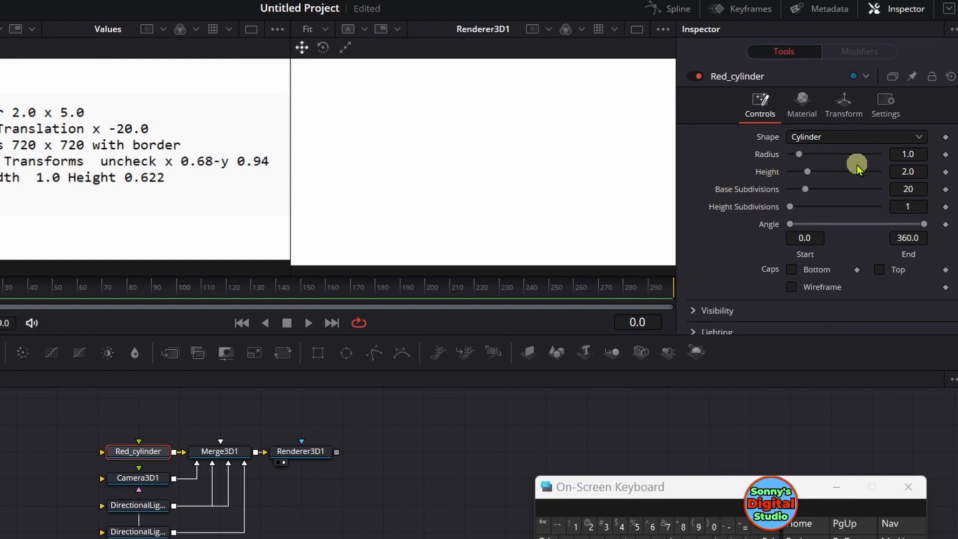
pyautogui.click(917, 153)
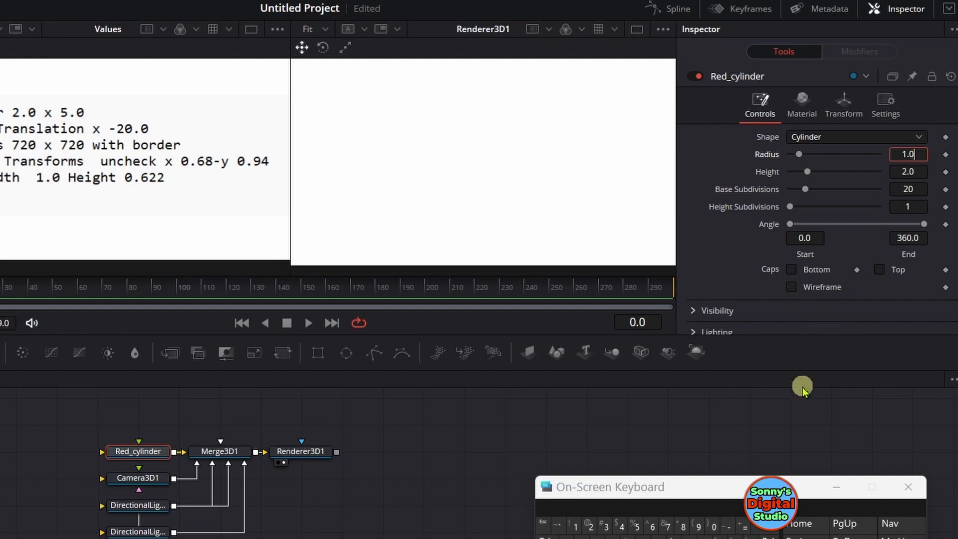
pyautogui.click(763, 531)
pyautogui.click(763, 531)
pyautogui.click(763, 531)
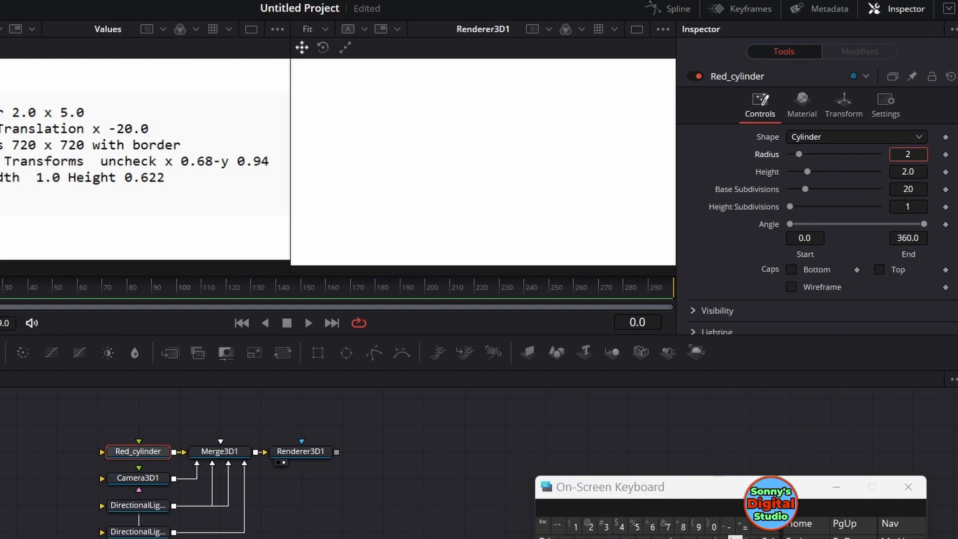
pyautogui.press('Tab')
pyautogui.click(756, 532)
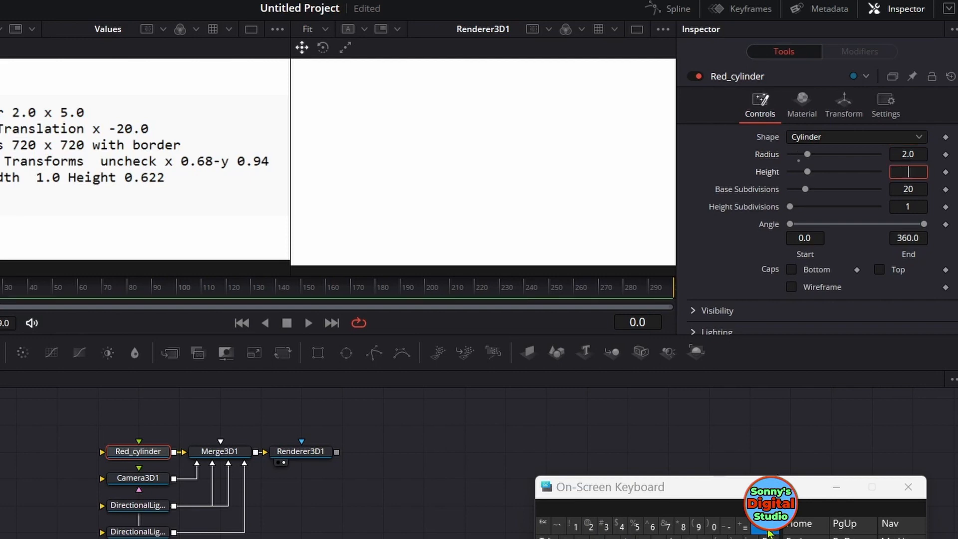
pyautogui.click(637, 526)
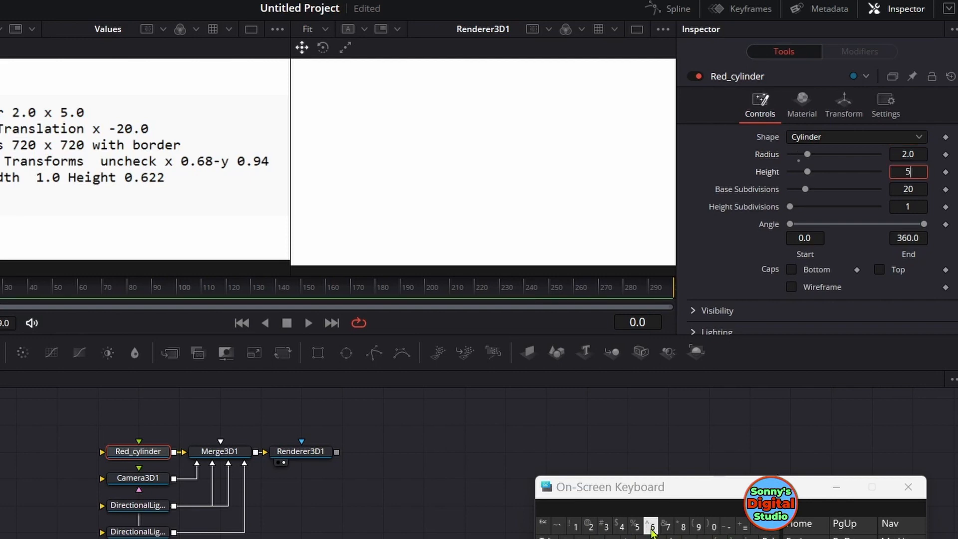
pyautogui.press('Tab')
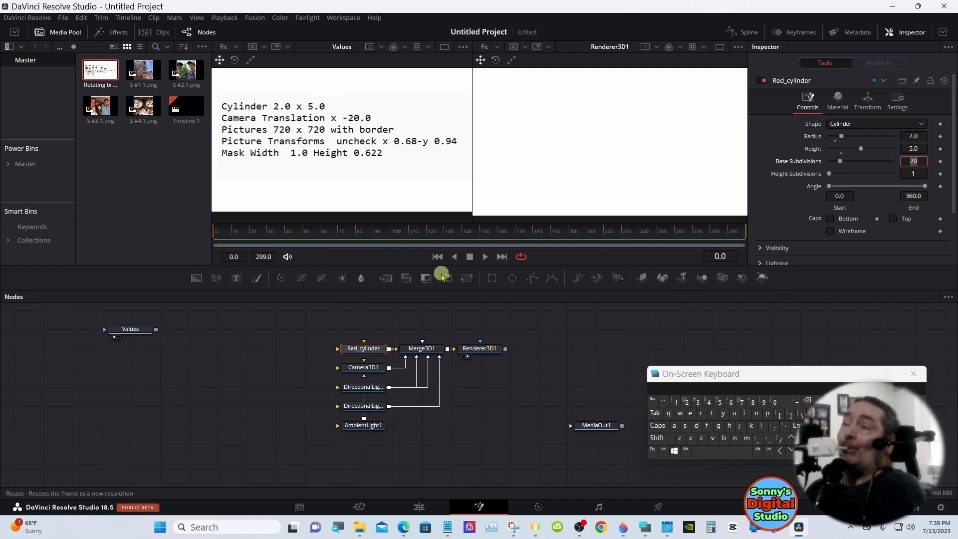
pyautogui.click(740, 310)
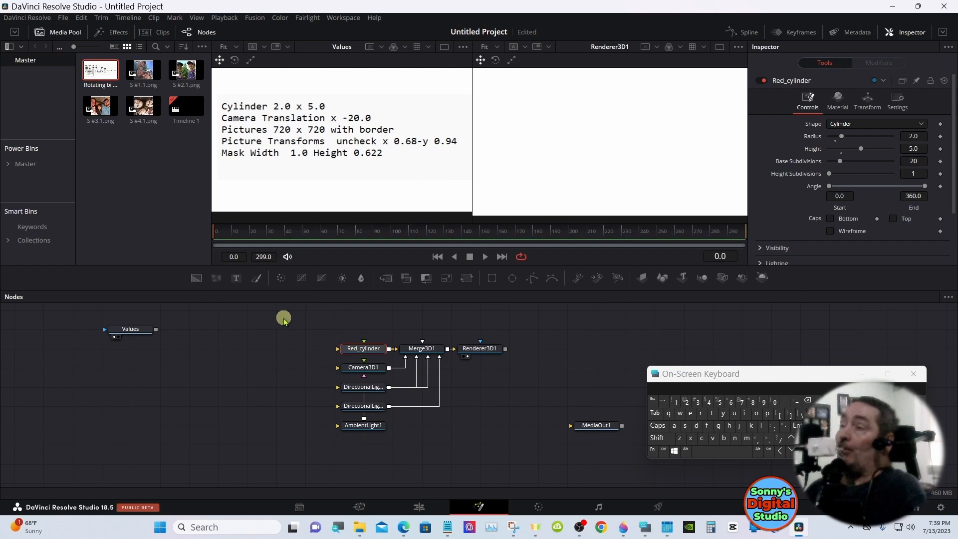
# Show Merge3D1 in the first viewer again and scale the view to fit
pyautogui.moveTo(414, 347); pyautogui.dragTo(337, 160)
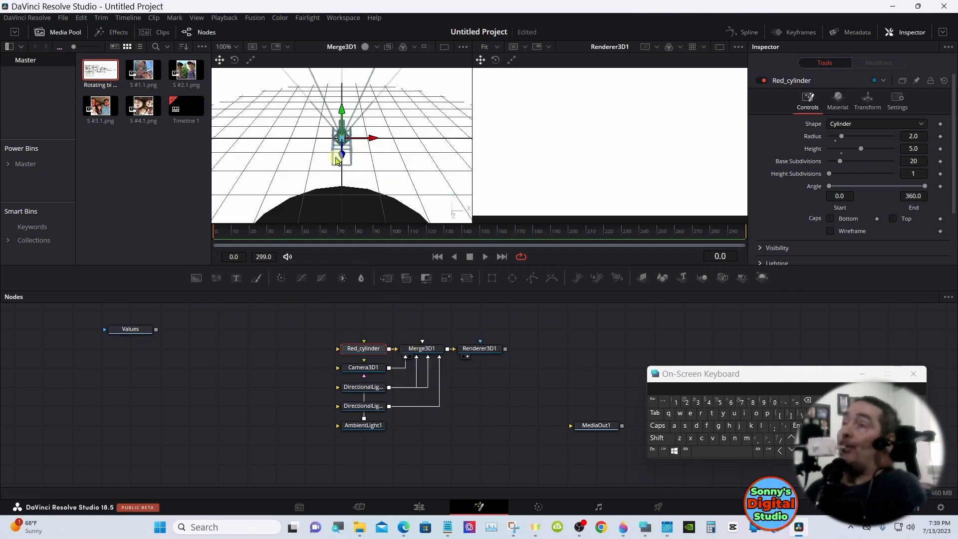
pyautogui.rightClick(343, 157)
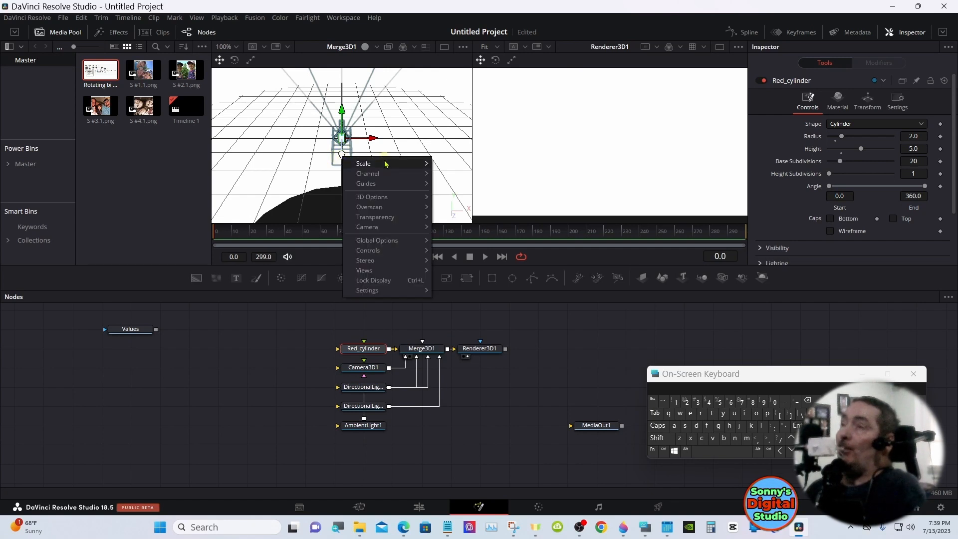
pyautogui.click(444, 164)
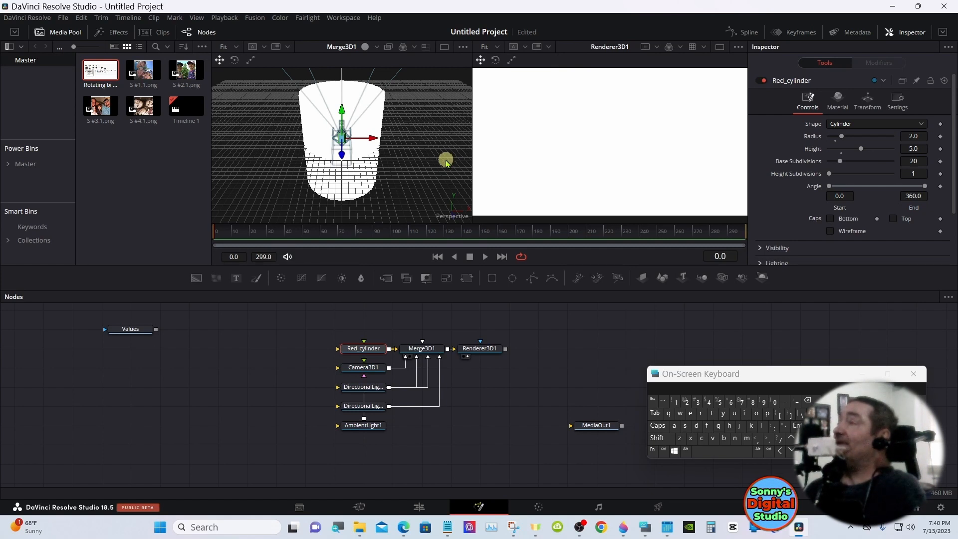
# Move Camera3D1 back from the cylinder by setting its Z translation to 18.26
pyautogui.click(373, 370)
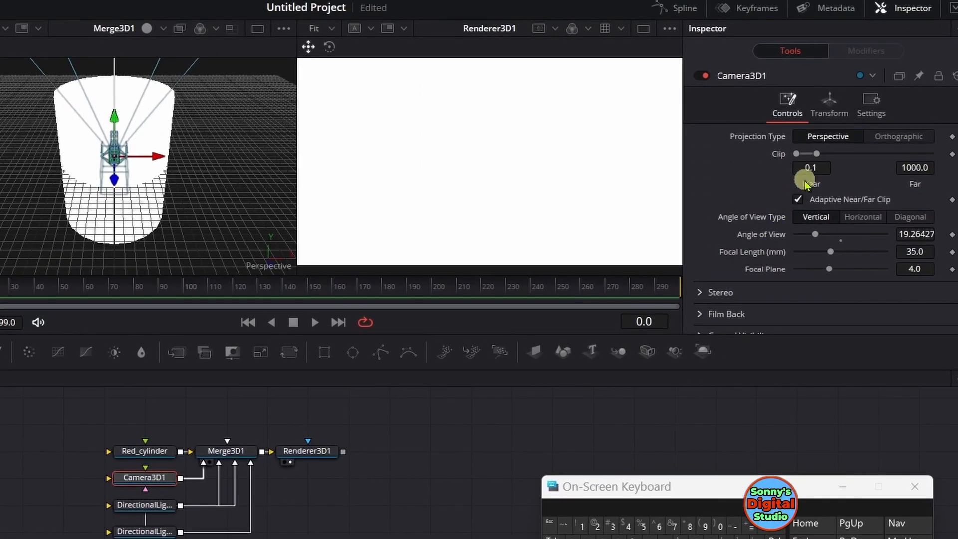
pyautogui.click(853, 105)
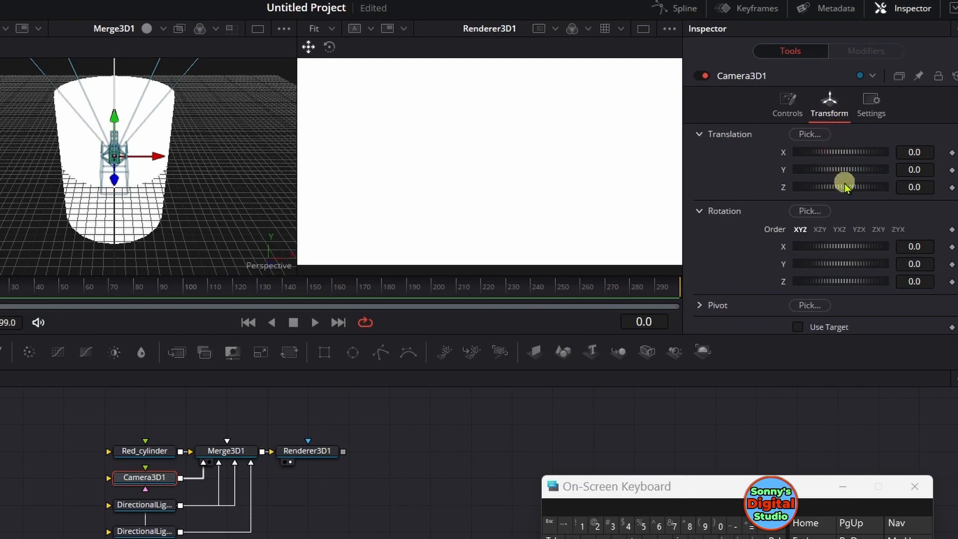
pyautogui.moveTo(844, 187); pyautogui.dragTo(885, 196)
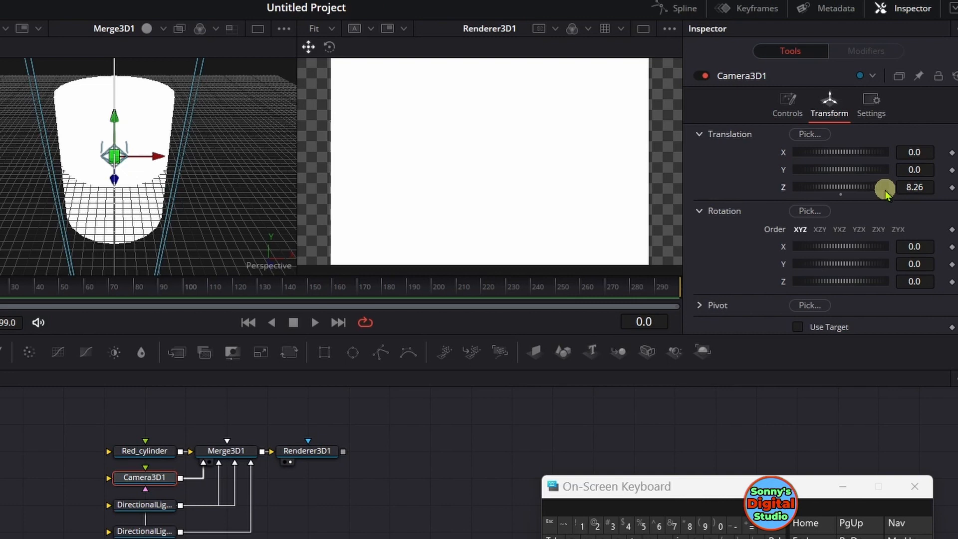
pyautogui.moveTo(885, 192)
pyautogui.mouseDown()
pyautogui.moveTo(850, 191)
pyautogui.moveTo(895, 192)
pyautogui.mouseUp()
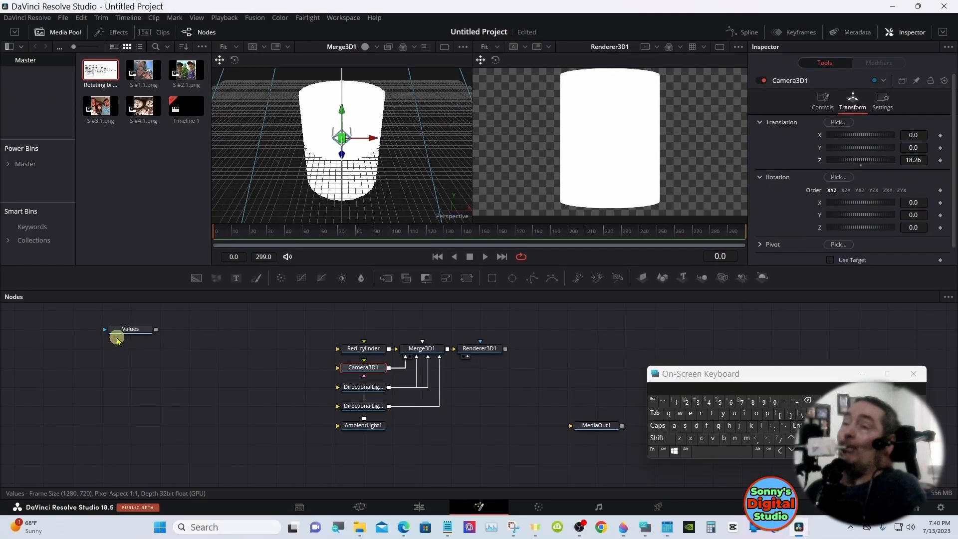
# Show the Values image in the first viewer and set the X translation of Camera3D1 to -20
pyautogui.moveTo(117, 340); pyautogui.dragTo(297, 175)
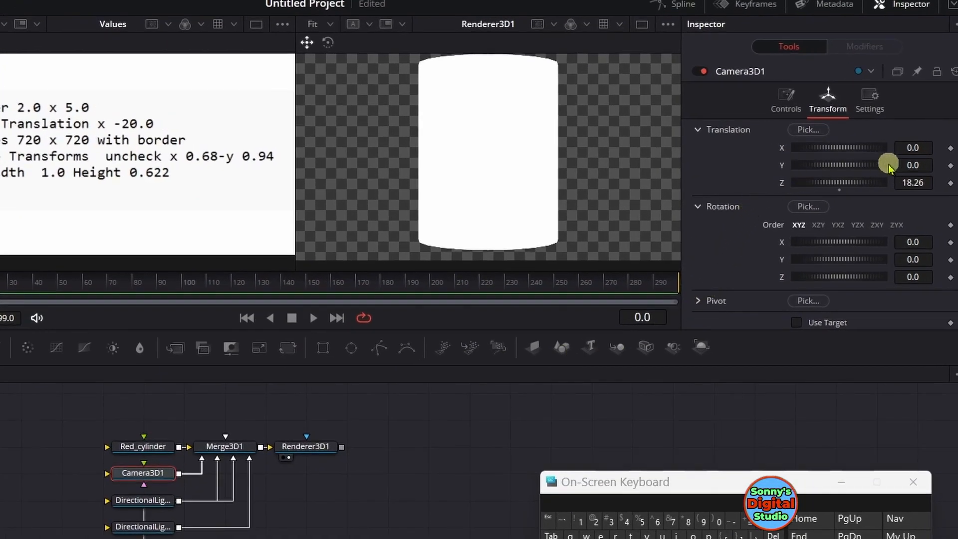
pyautogui.click(924, 148)
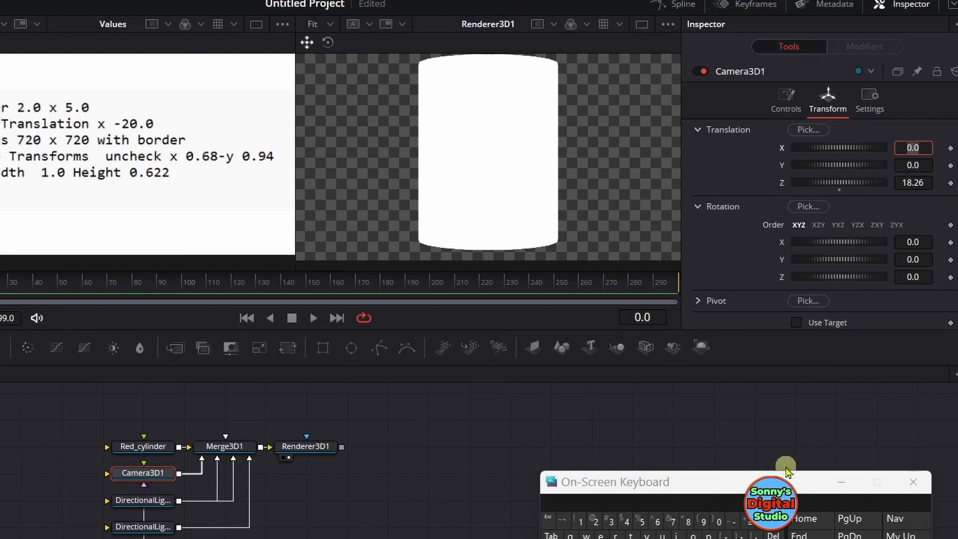
pyautogui.press('BackSpace')
pyautogui.click(734, 521)
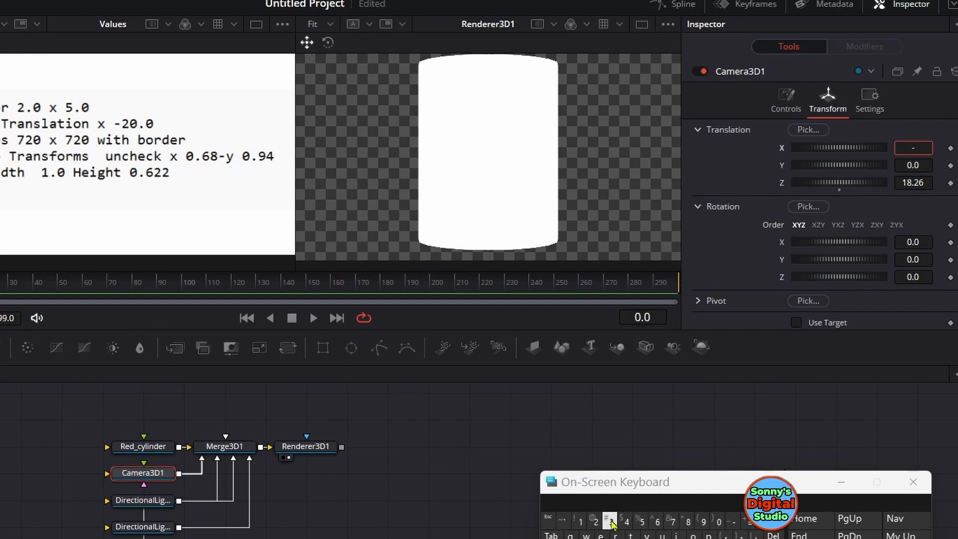
pyautogui.click(595, 521)
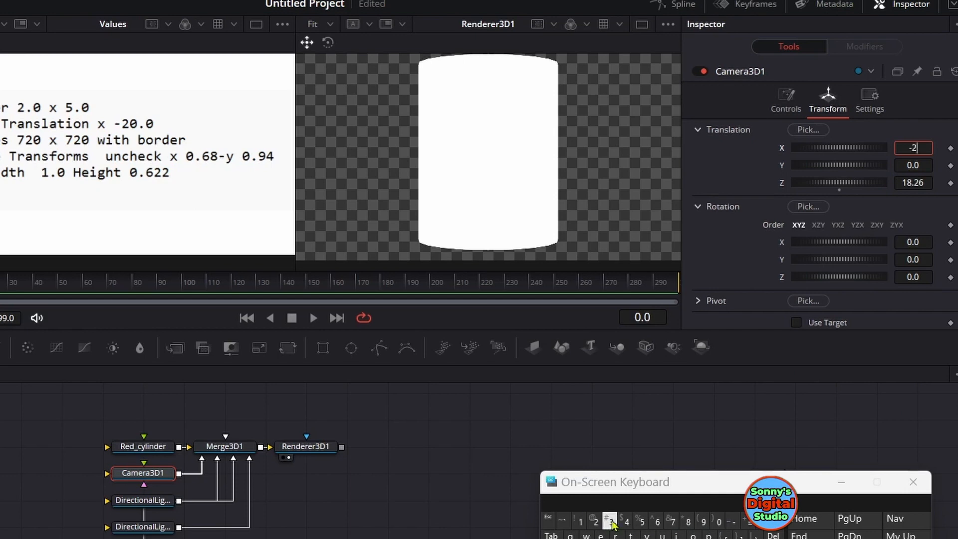
pyautogui.click(718, 521)
pyautogui.click(760, 365)
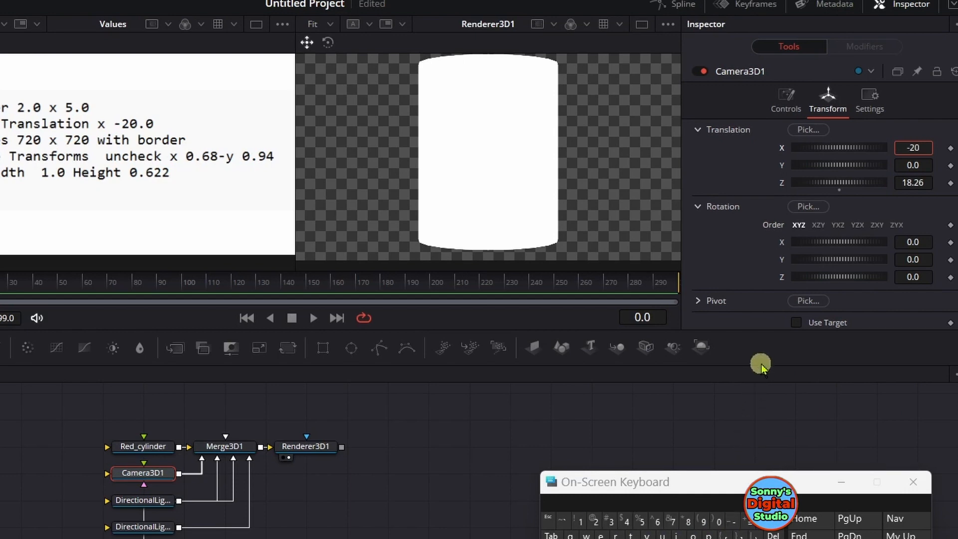
# Turn on Use Target for Camera3D1 and, with Merge3D1 shown in the first viewer, set its Z translation to 13.48
pyautogui.click(796, 323)
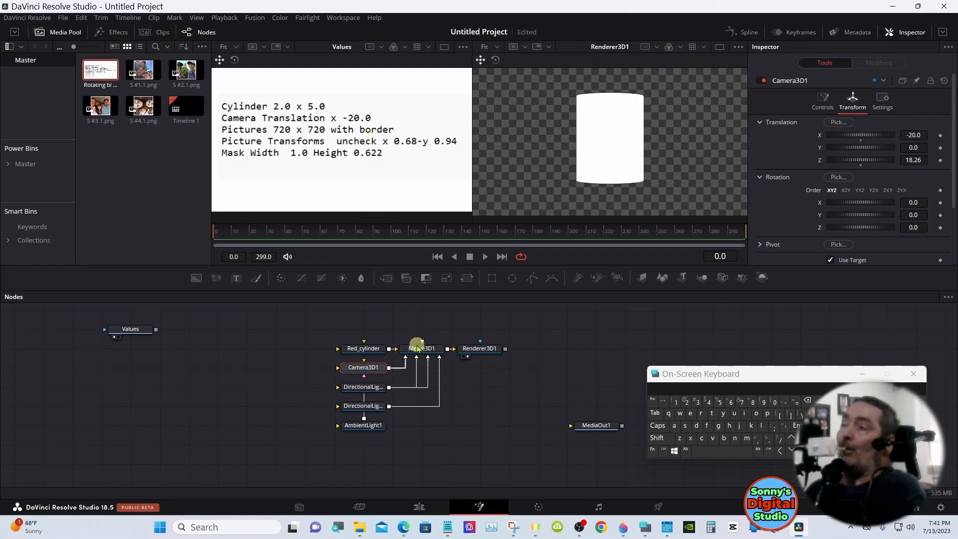
pyautogui.moveTo(417, 348); pyautogui.dragTo(384, 155)
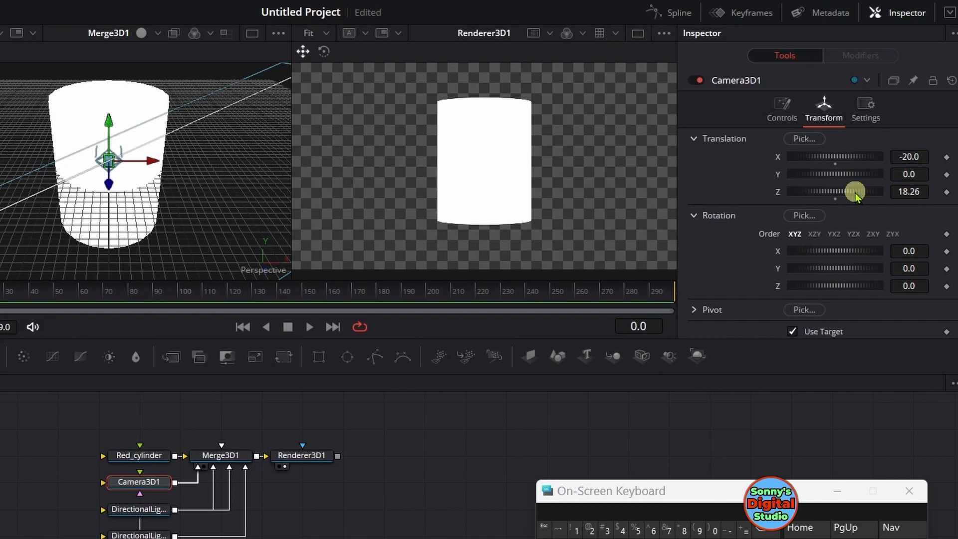
pyautogui.moveTo(856, 195); pyautogui.dragTo(828, 199)
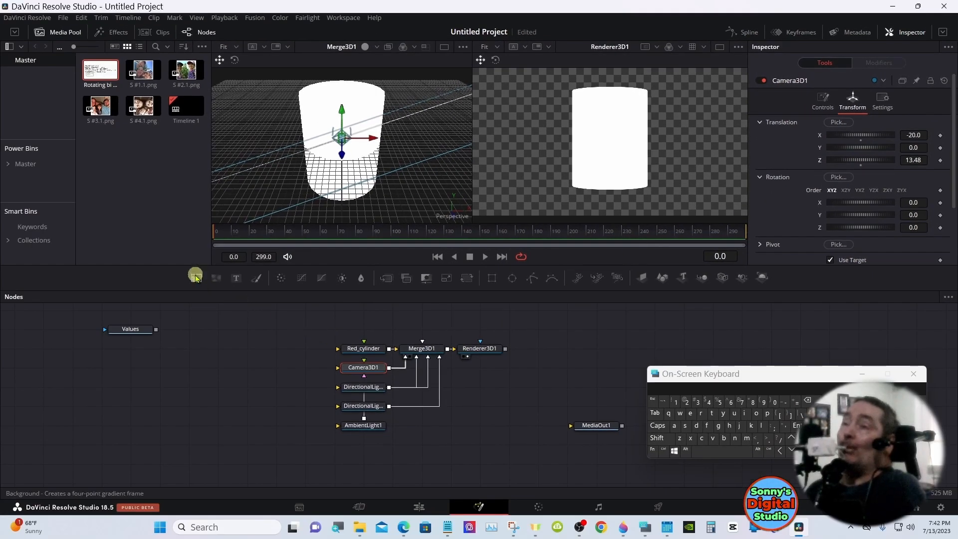
# Add a Background node to the node graph below the Values node
pyautogui.moveTo(194, 278); pyautogui.dragTo(200, 347)
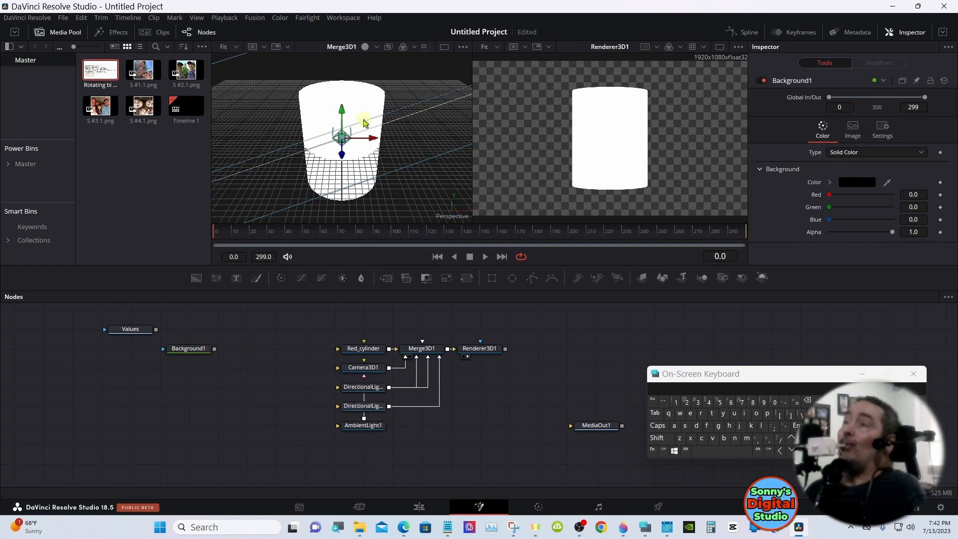
# Scale the Merge3D1 view to fit and orbit it until the camera is in front of the cylinder
pyautogui.rightClick(367, 133)
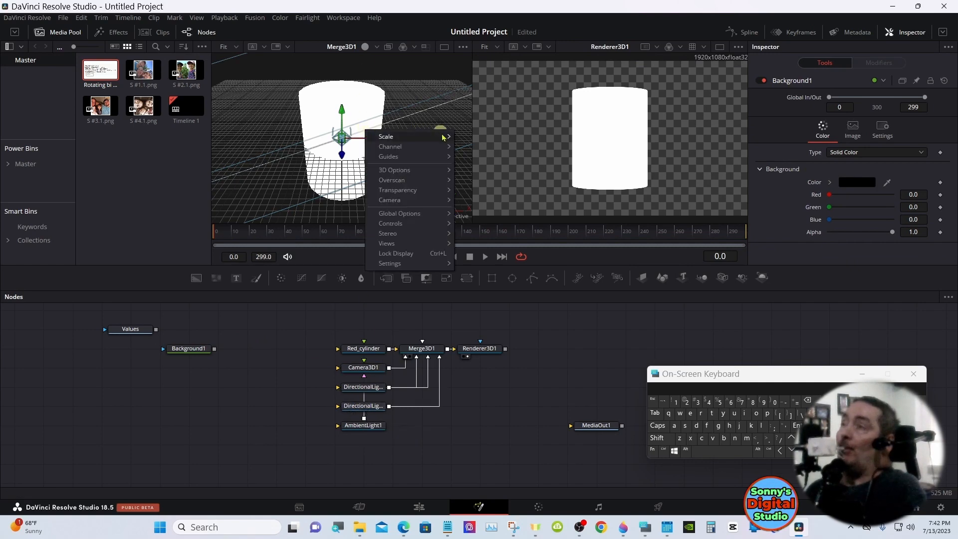
pyautogui.moveTo(448, 137)
pyautogui.click(473, 166)
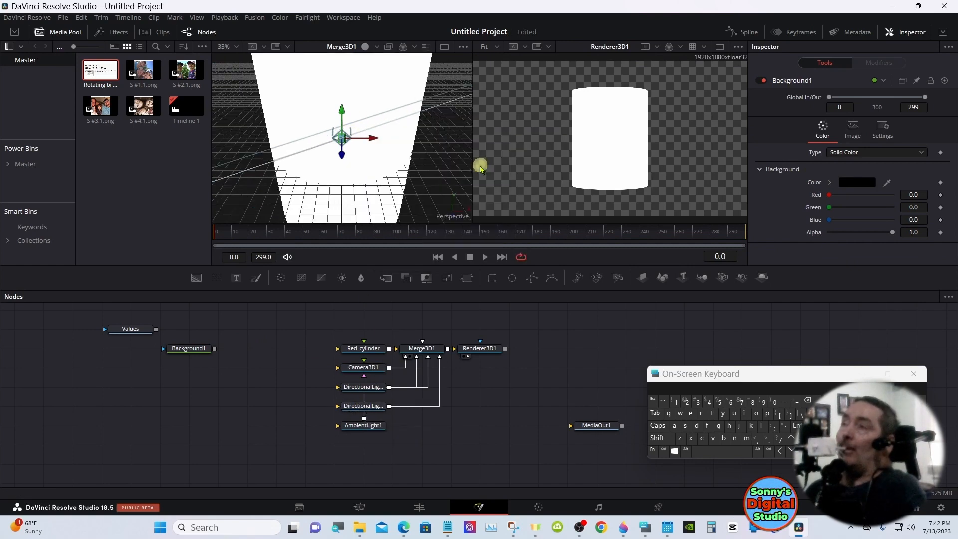
pyautogui.rightClick(439, 139)
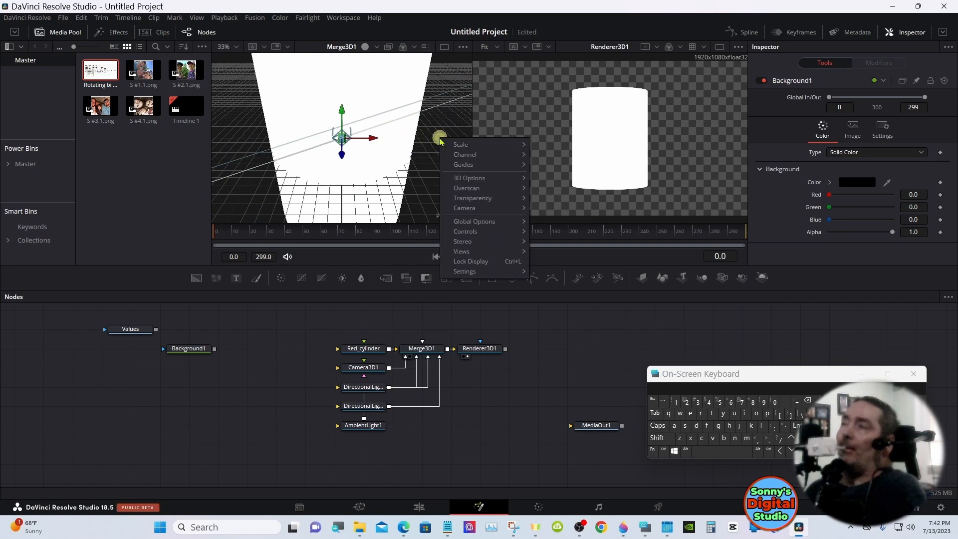
pyautogui.moveTo(468, 146)
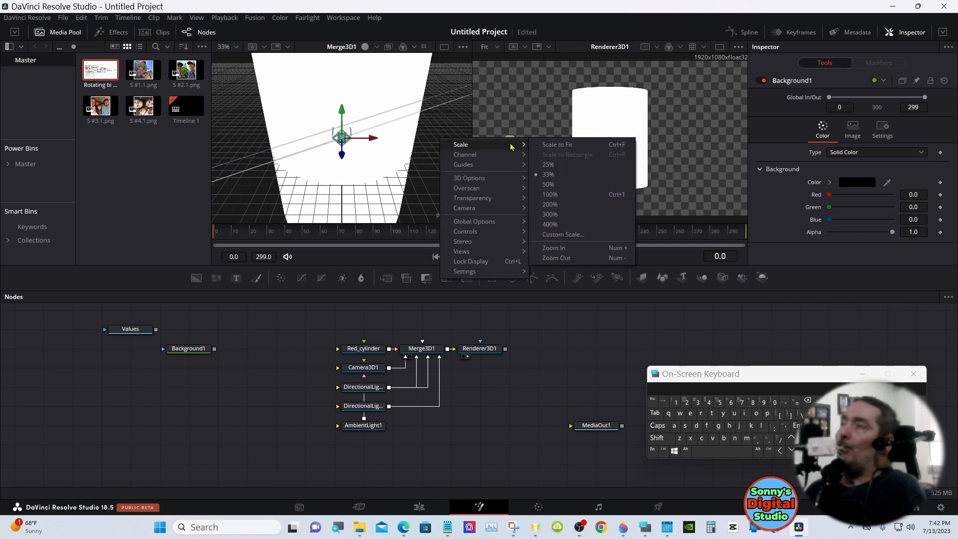
pyautogui.click(563, 144)
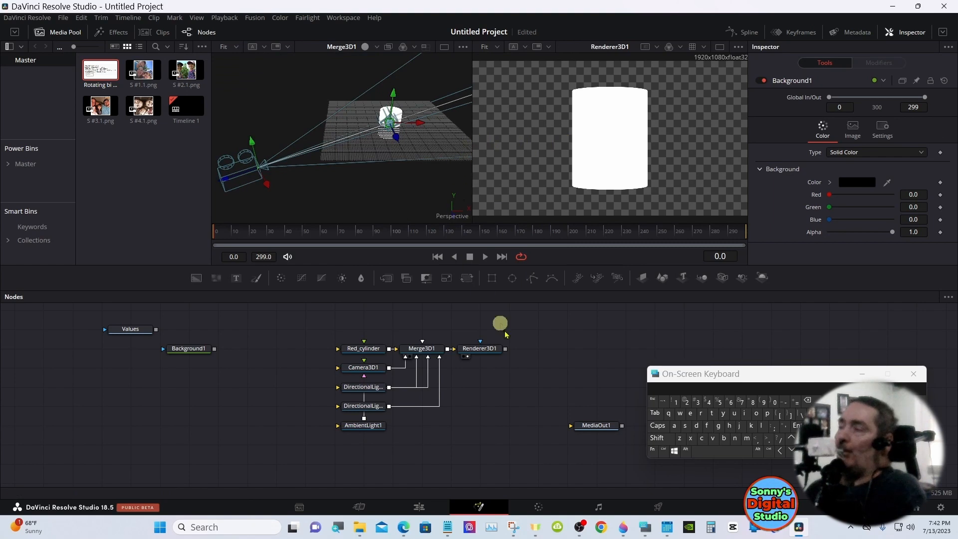
pyautogui.click(656, 438)
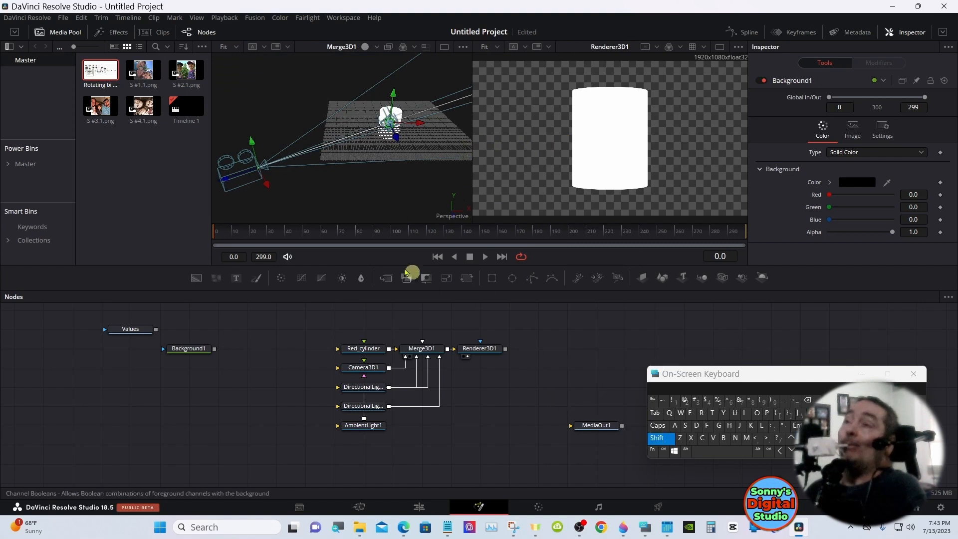
pyautogui.moveTo(316, 205); pyautogui.dragTo(519, 204)
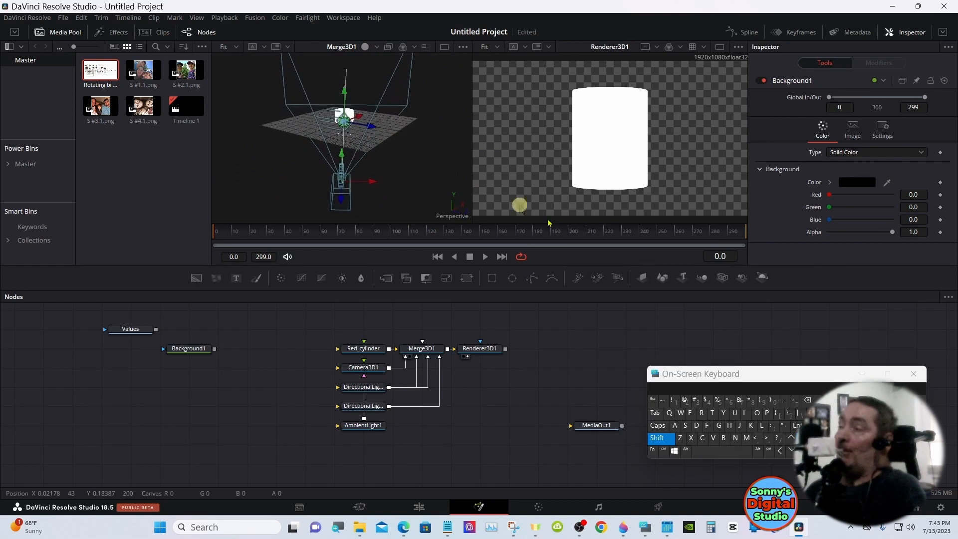
pyautogui.click(658, 438)
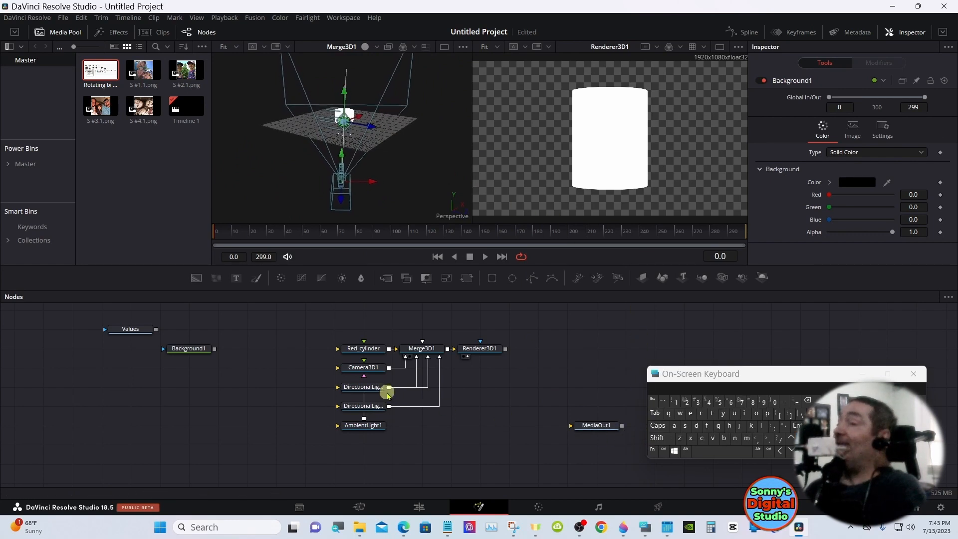
# Rename the DirectionalLight1 node as Left_Light
pyautogui.click(371, 388)
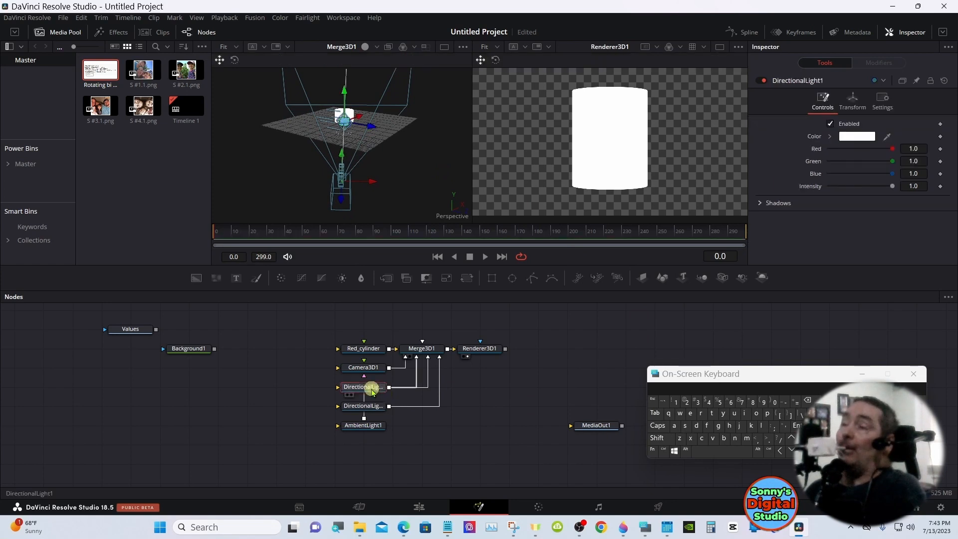
pyautogui.rightClick(372, 390)
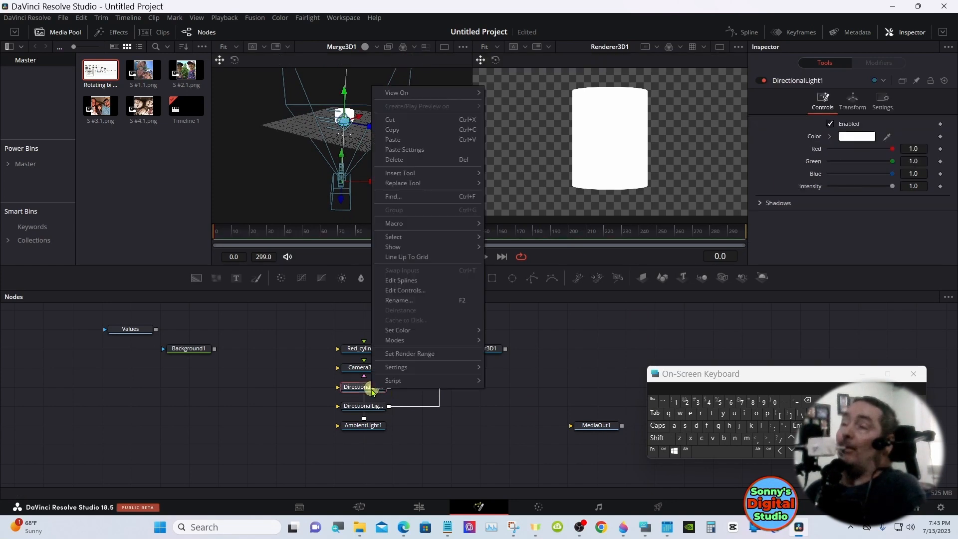
pyautogui.click(399, 301)
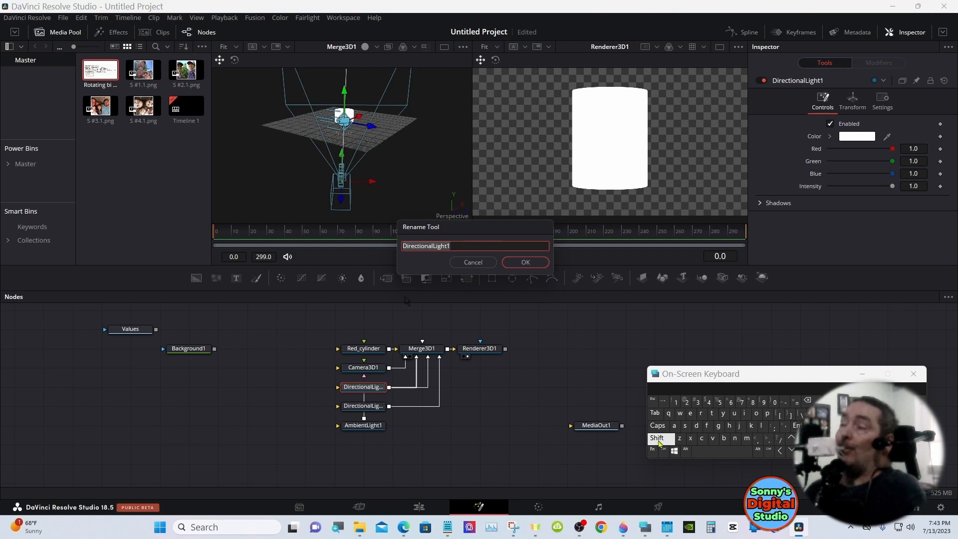
pyautogui.click(659, 442)
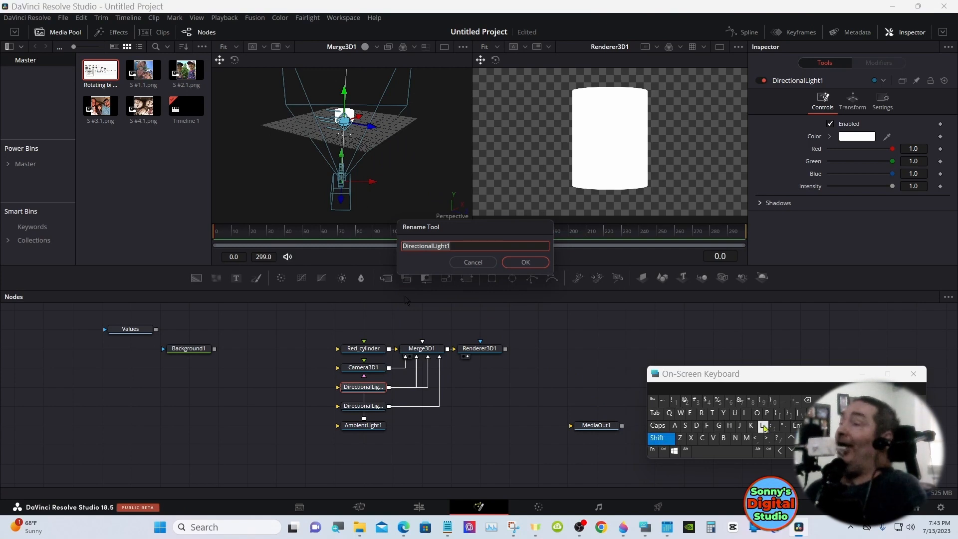
pyautogui.click(763, 427)
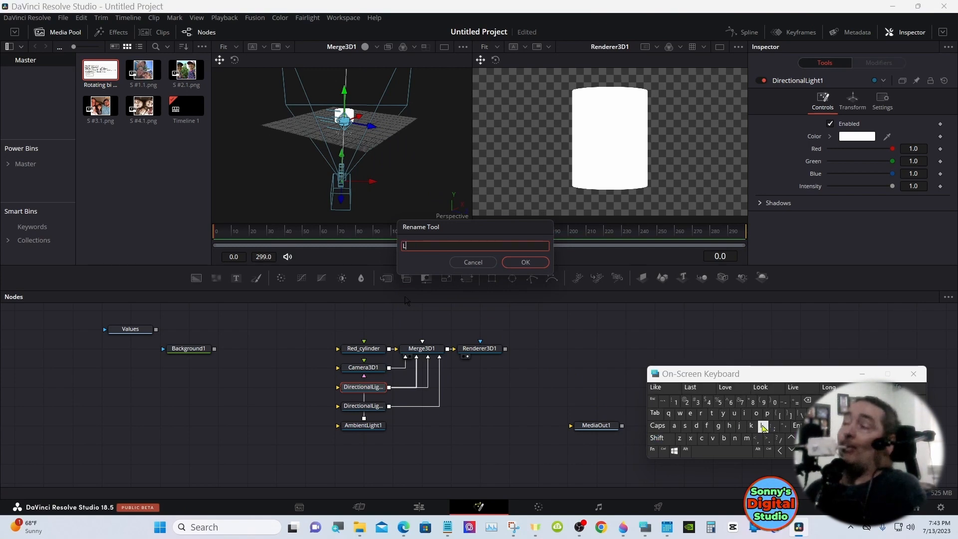
pyautogui.click(690, 413)
pyautogui.click(706, 425)
pyautogui.click(666, 388)
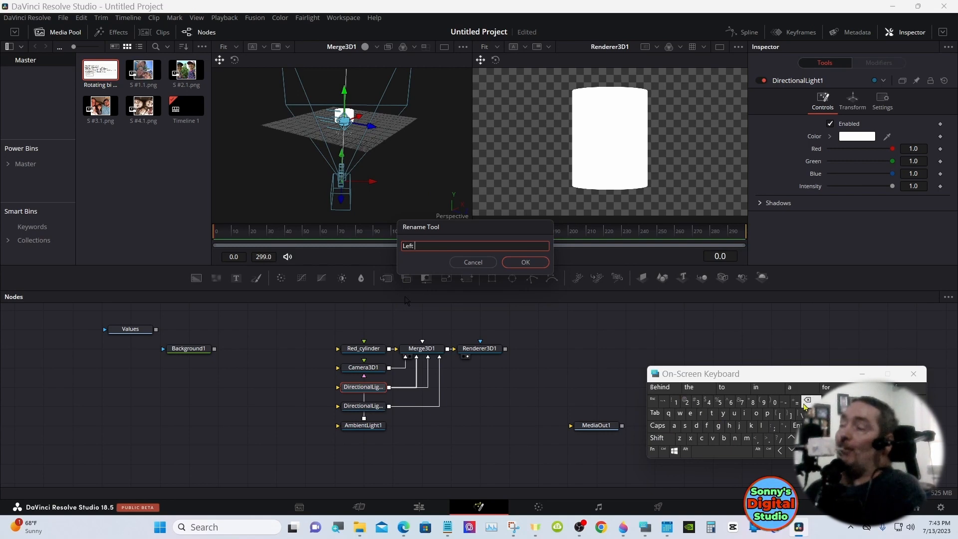
pyautogui.click(807, 400)
pyautogui.click(659, 439)
pyautogui.click(783, 402)
pyautogui.click(659, 439)
pyautogui.click(763, 428)
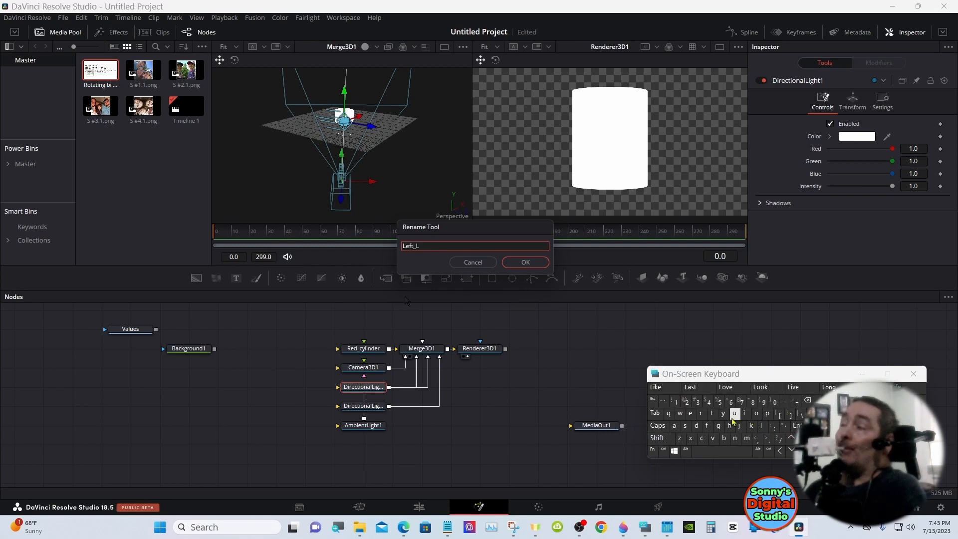
pyautogui.click(744, 413)
pyautogui.click(718, 426)
pyautogui.click(658, 387)
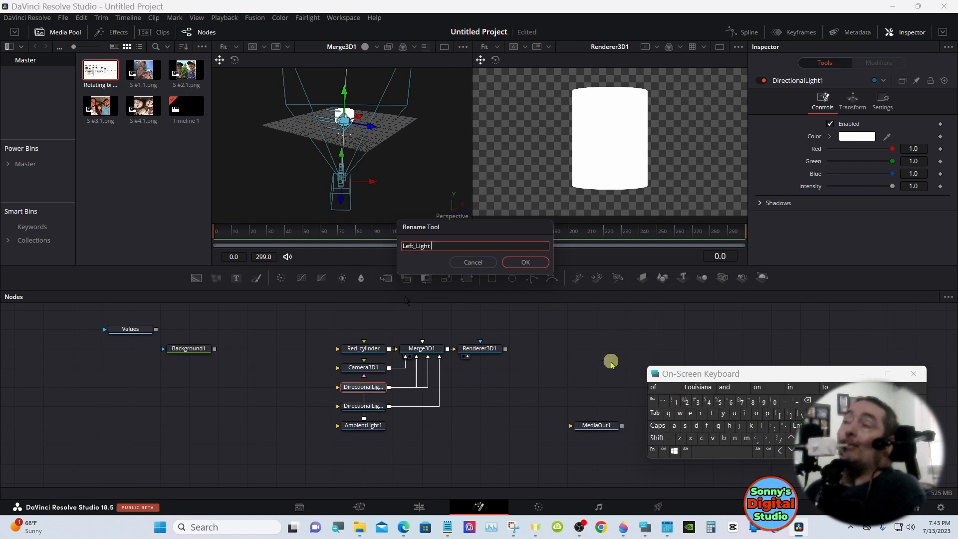
pyautogui.click(525, 263)
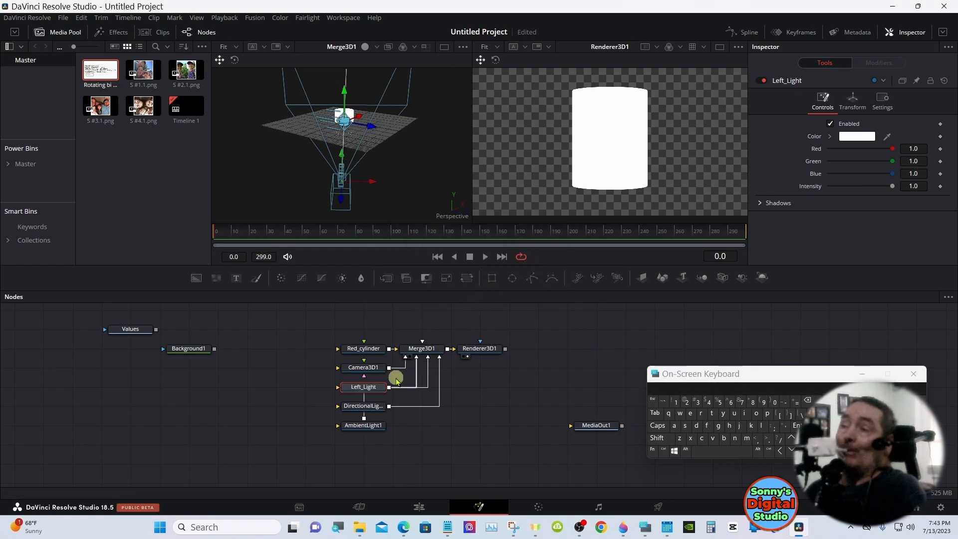
# Rename the DirectionalLight2 node as Right_Light
pyautogui.click(363, 406)
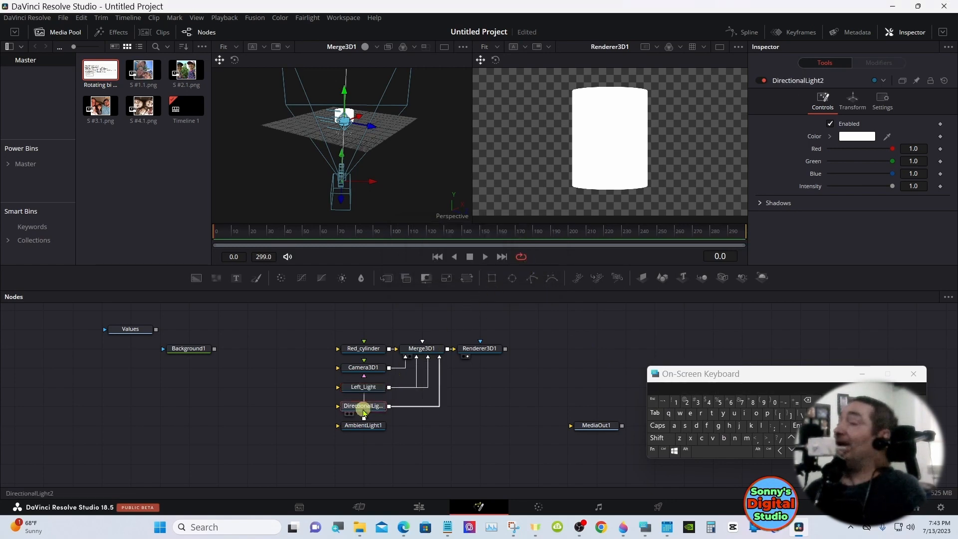
pyautogui.rightClick(364, 411)
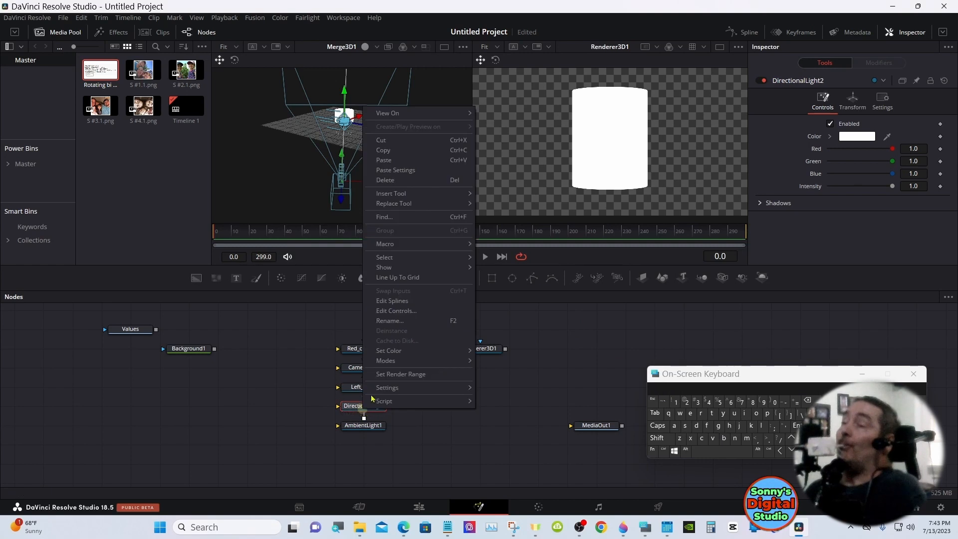
pyautogui.click(390, 321)
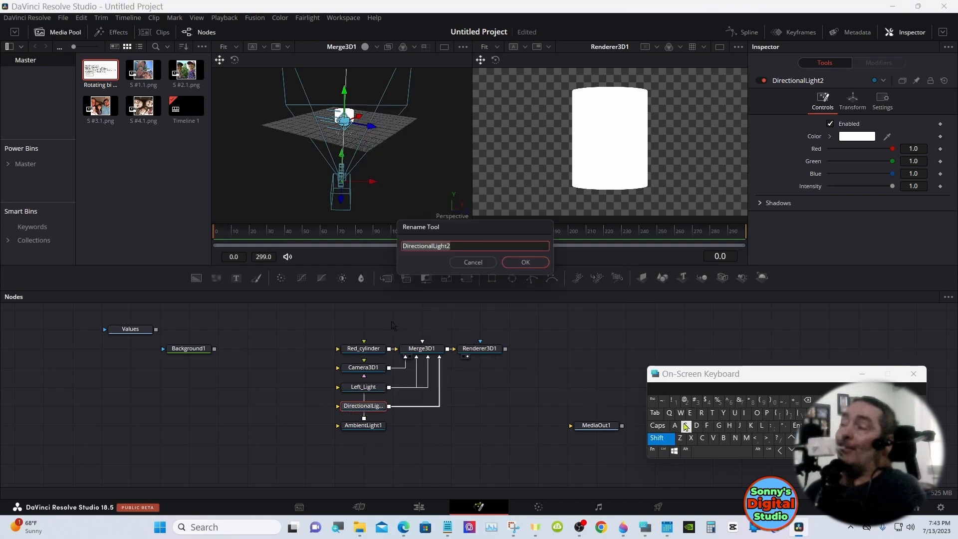
pyautogui.write('Right')
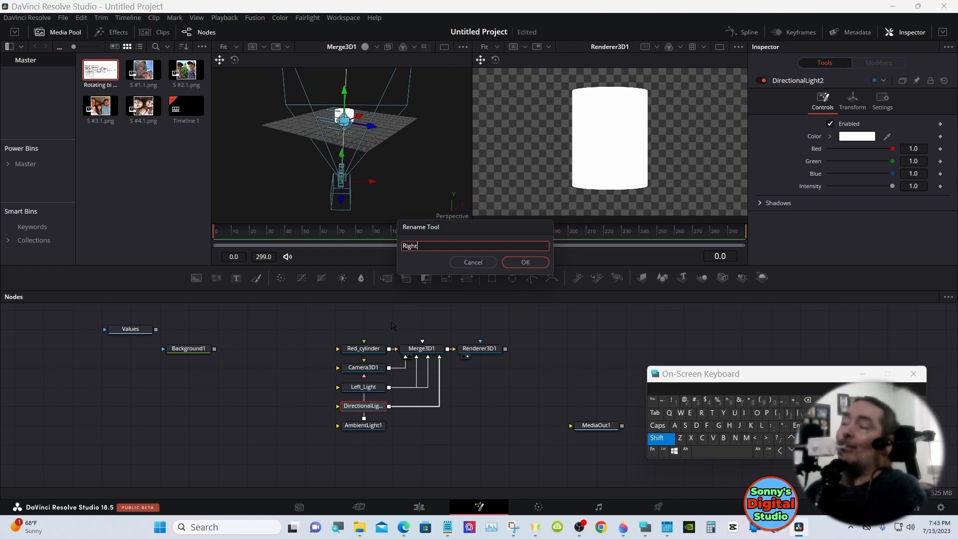
pyautogui.write('_Lig')
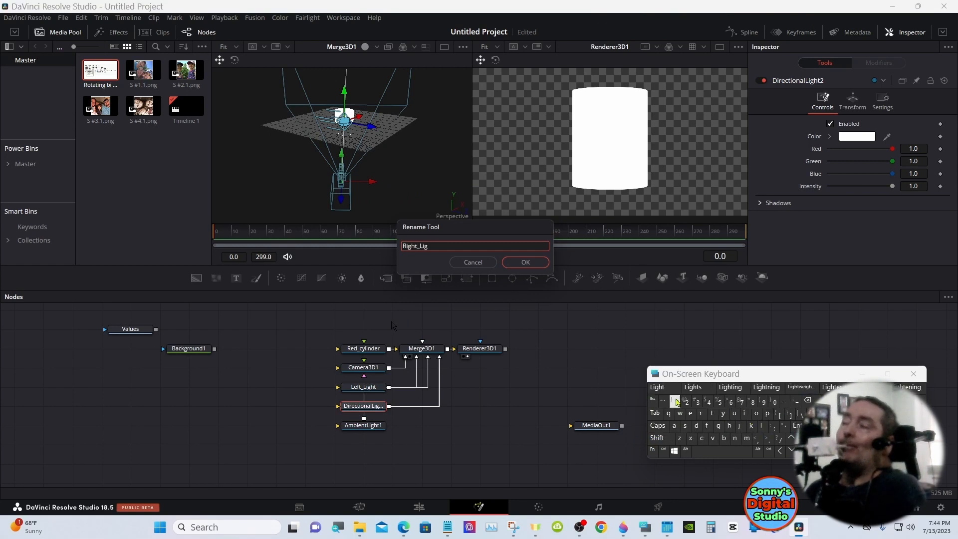
pyautogui.click(658, 388)
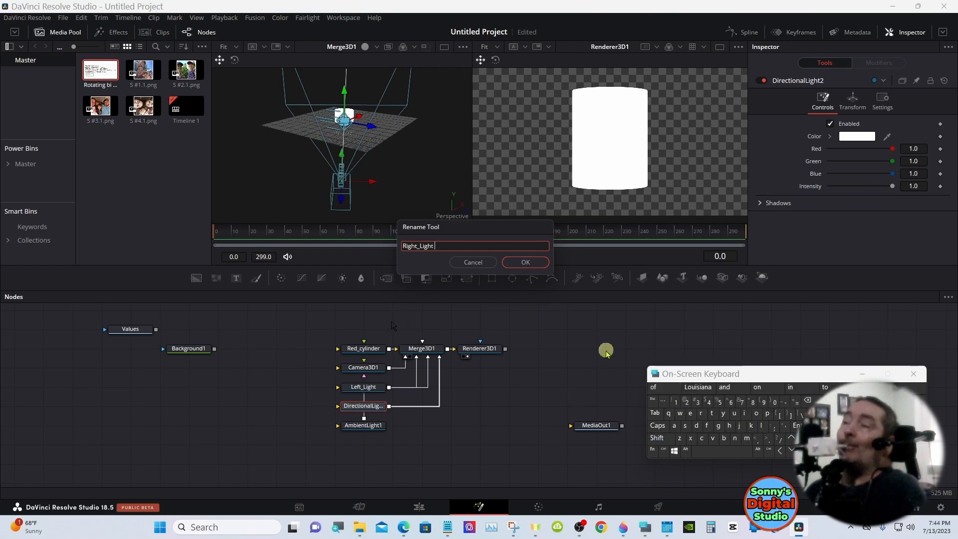
pyautogui.click(525, 261)
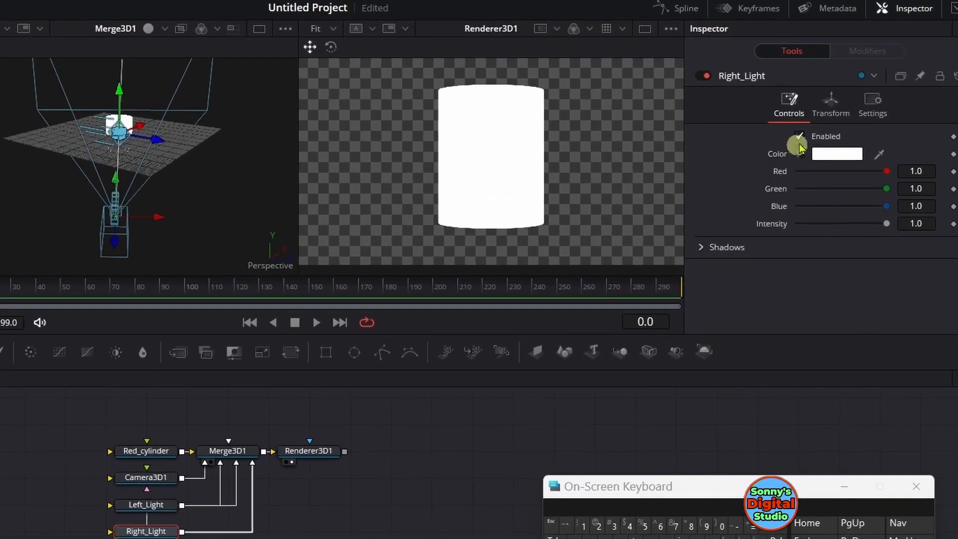
# Turn on Use Target for Right_Light and set its Z translation to 11.02
pyautogui.click(836, 113)
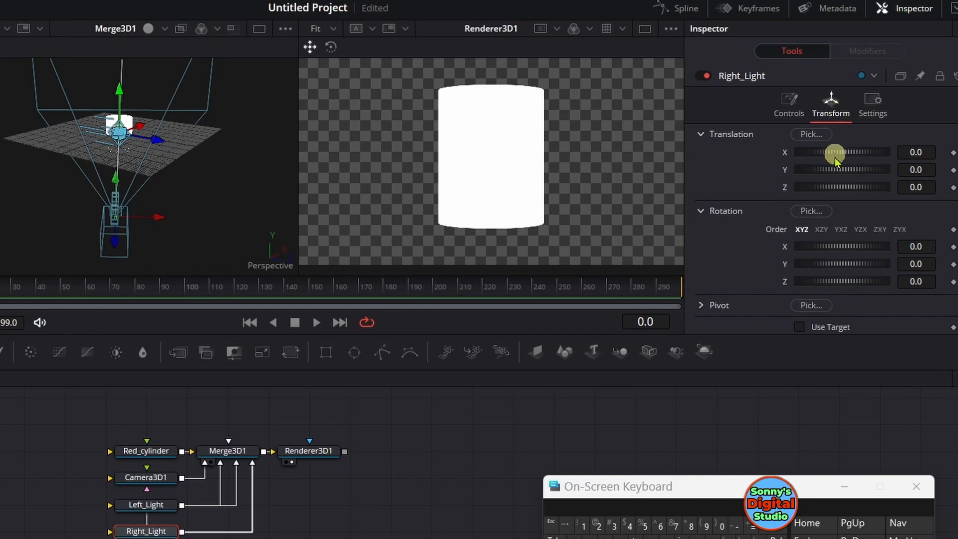
pyautogui.moveTo(839, 188); pyautogui.dragTo(877, 189)
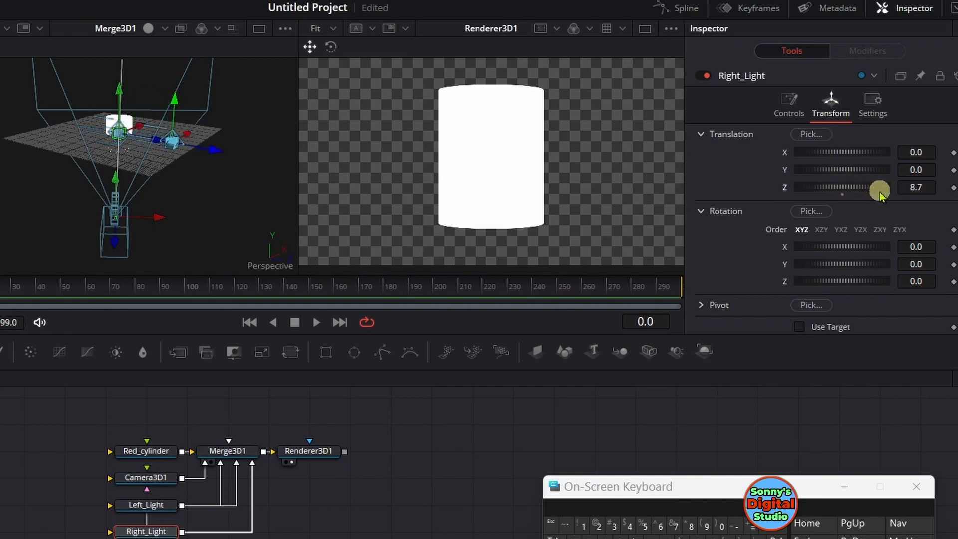
pyautogui.click(799, 325)
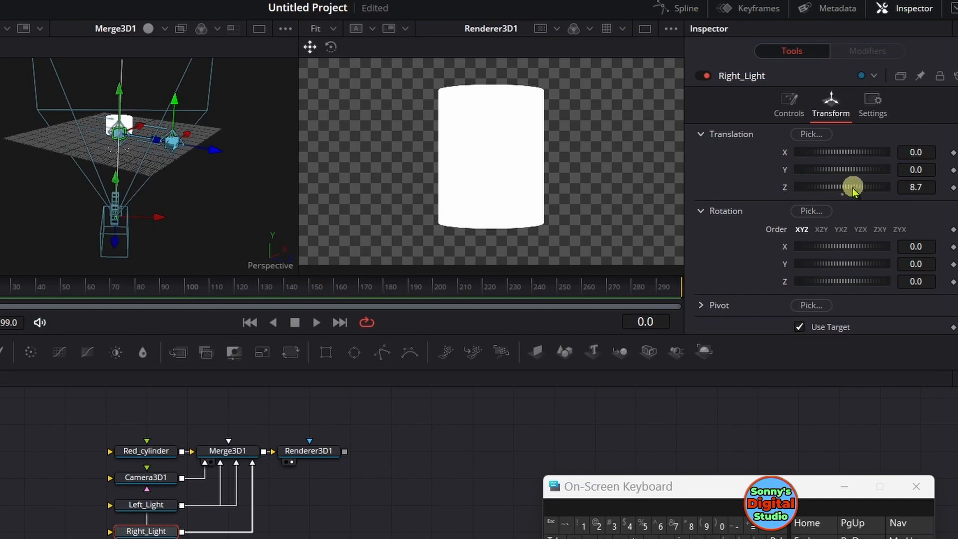
pyautogui.moveTo(847, 188); pyautogui.dragTo(856, 196)
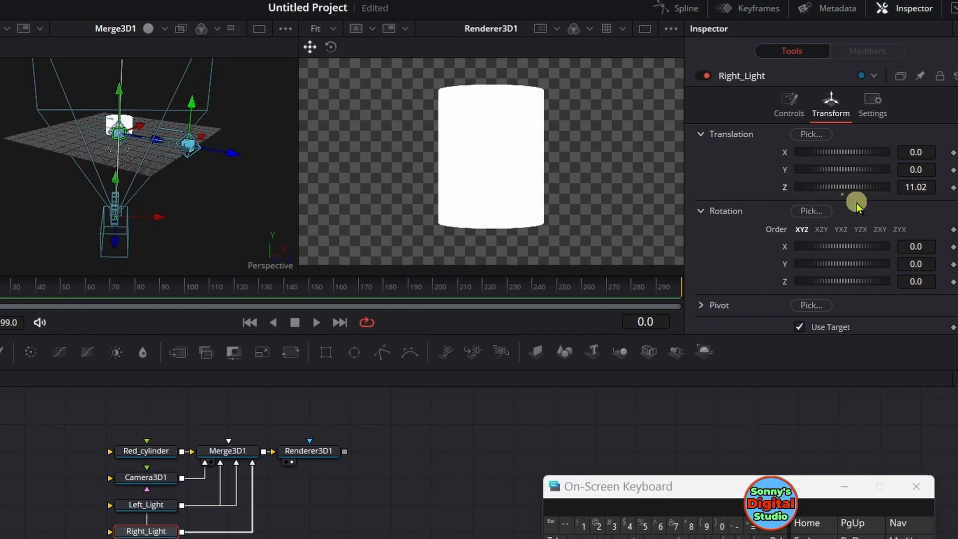
# Lower the intensity of Right_Light to 0.244
pyautogui.click(788, 113)
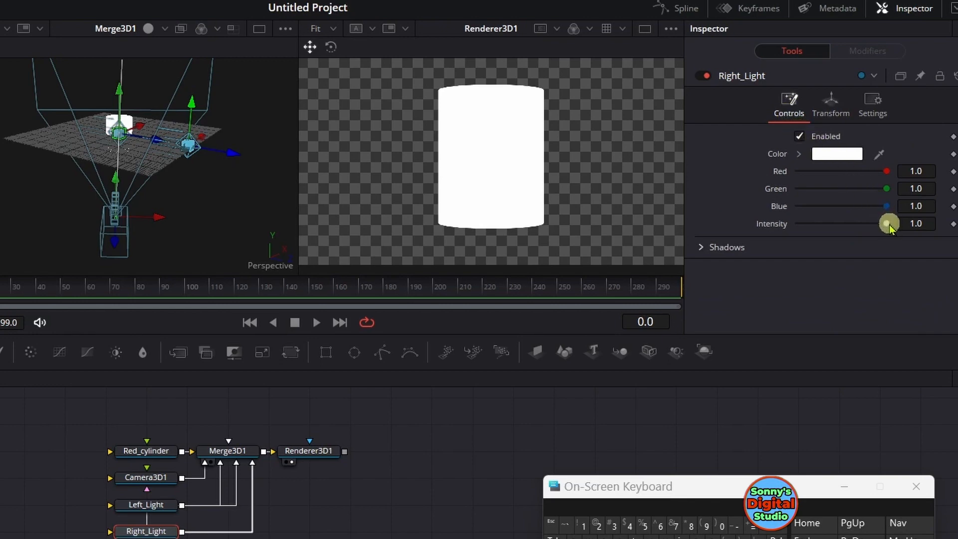
pyautogui.moveTo(889, 225); pyautogui.dragTo(819, 229)
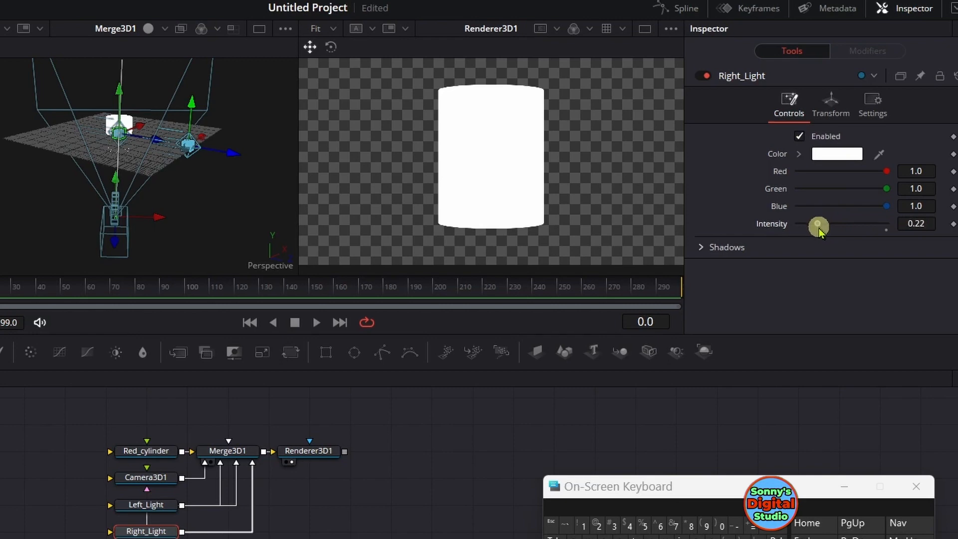
pyautogui.moveTo(818, 231); pyautogui.dragTo(820, 232)
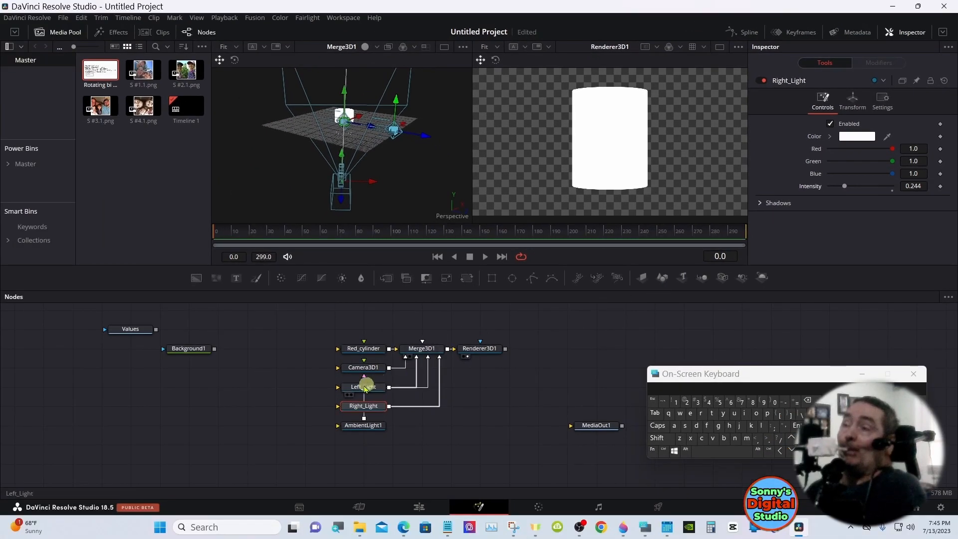
# For Left_Light, set the Z translation to 2.02 and the X translation to -14.521, and turn on Use Target
pyautogui.click(364, 387)
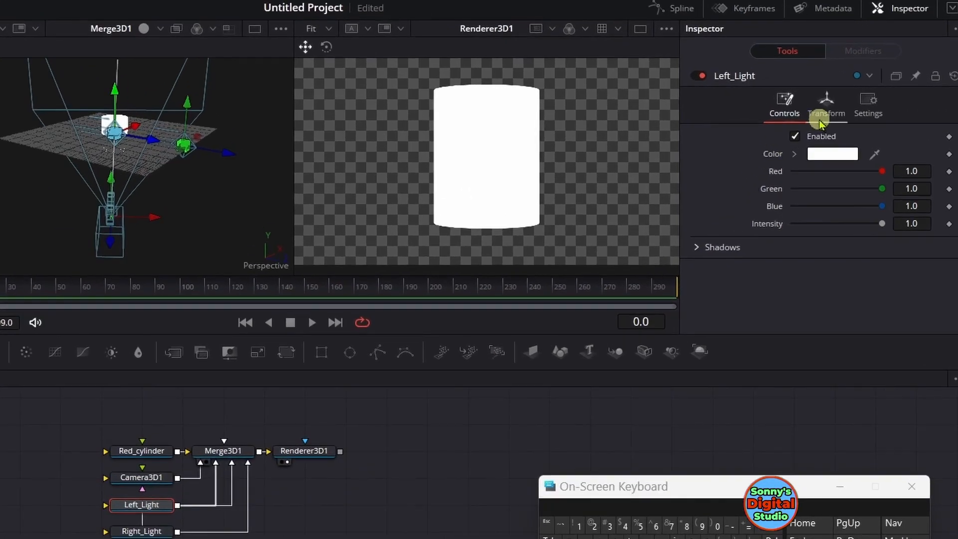
pyautogui.click(824, 115)
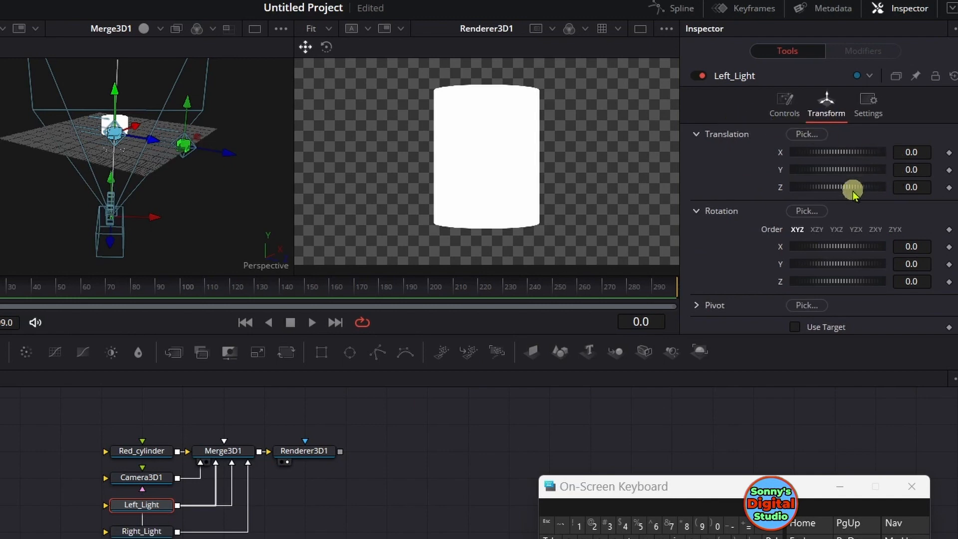
pyautogui.moveTo(845, 186); pyautogui.dragTo(850, 186)
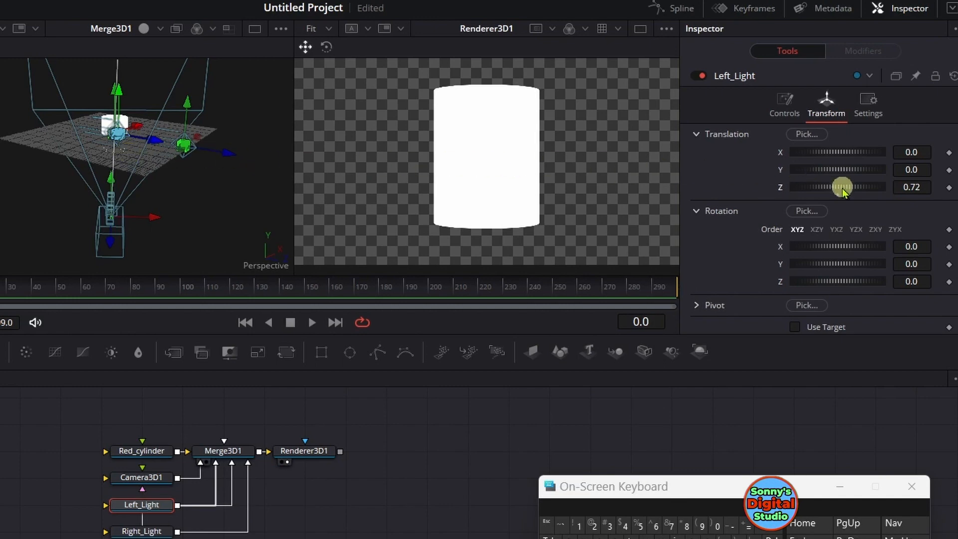
pyautogui.moveTo(841, 188); pyautogui.dragTo(848, 187)
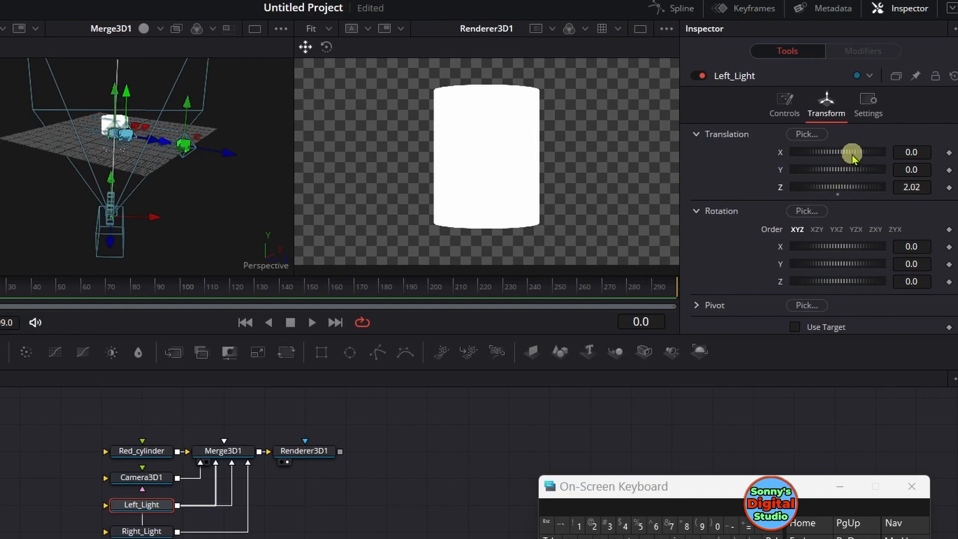
pyautogui.moveTo(851, 155); pyautogui.dragTo(578, 157)
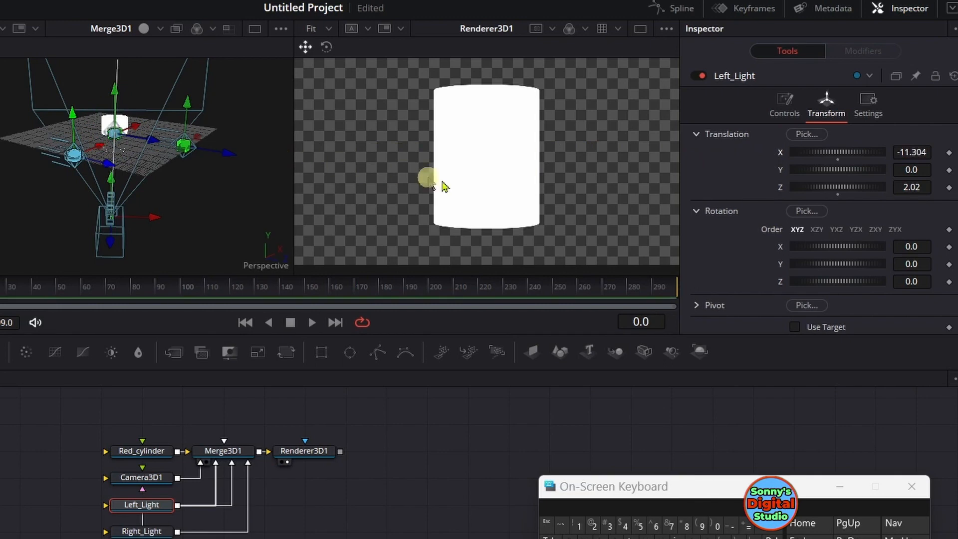
pyautogui.click(794, 326)
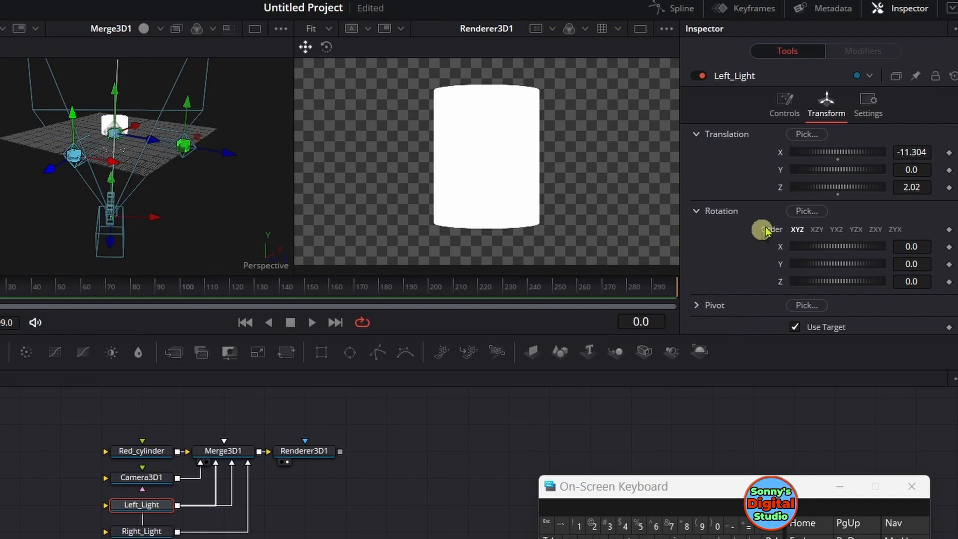
pyautogui.moveTo(848, 155); pyautogui.dragTo(770, 152)
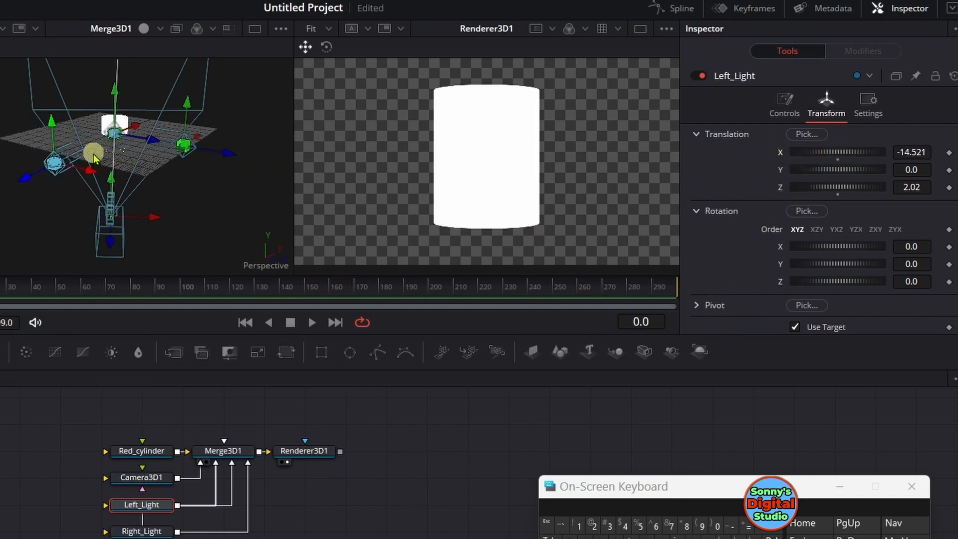
# Widen the Merge3D1 viewer and reposition Left_Light with its 3D handles to X about -14.01 and Z about -4.79
pyautogui.moveTo(90, 172); pyautogui.dragTo(50, 165)
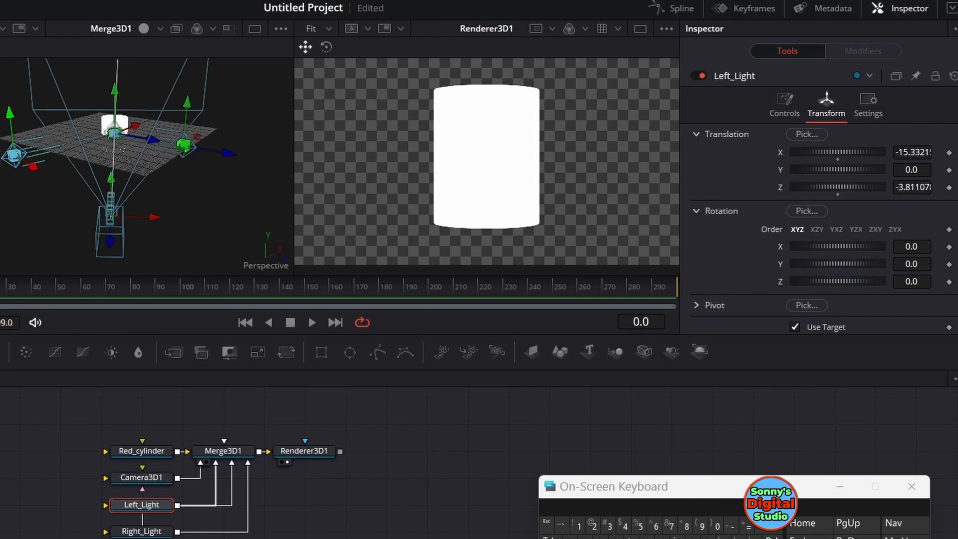
pyautogui.moveTo(25, 163)
pyautogui.mouseDown()
pyautogui.moveTo(49, 158)
pyautogui.moveTo(20, 150)
pyautogui.mouseUp()
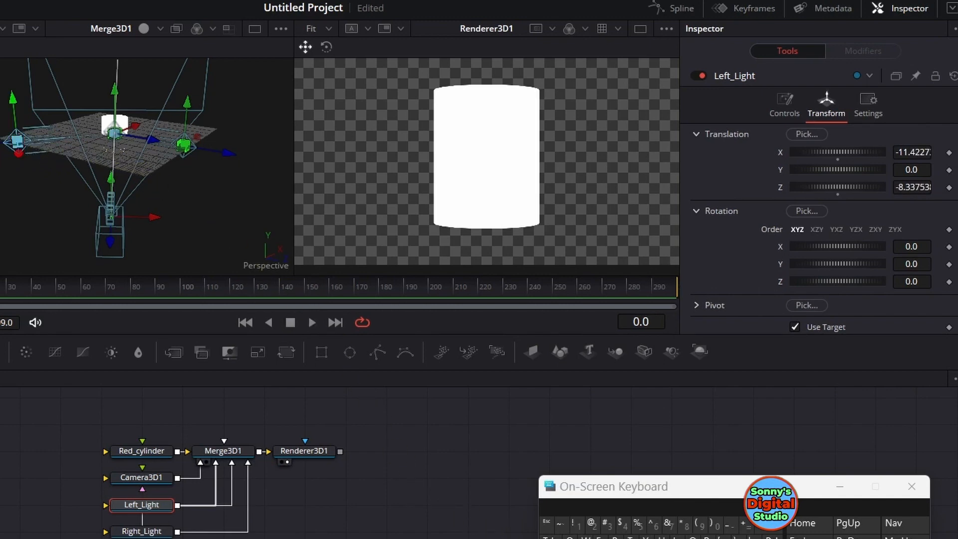
pyautogui.moveTo(295, 196); pyautogui.dragTo(387, 190)
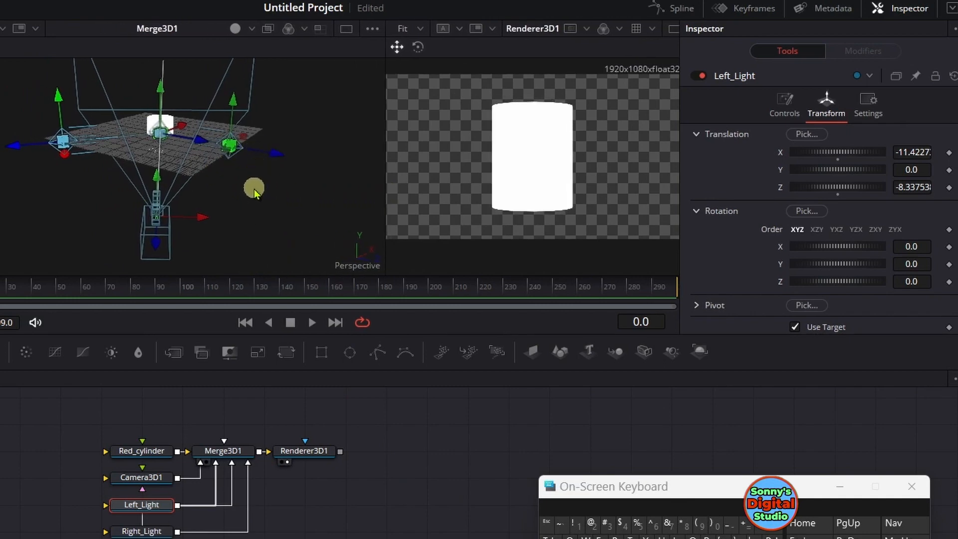
pyautogui.moveTo(254, 188); pyautogui.dragTo(254, 246)
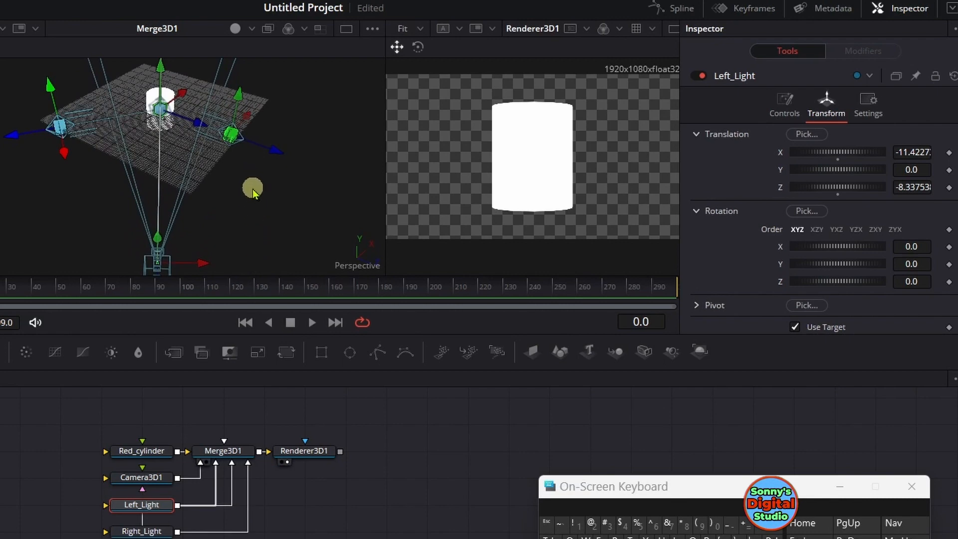
pyautogui.moveTo(252, 186); pyautogui.dragTo(252, 229)
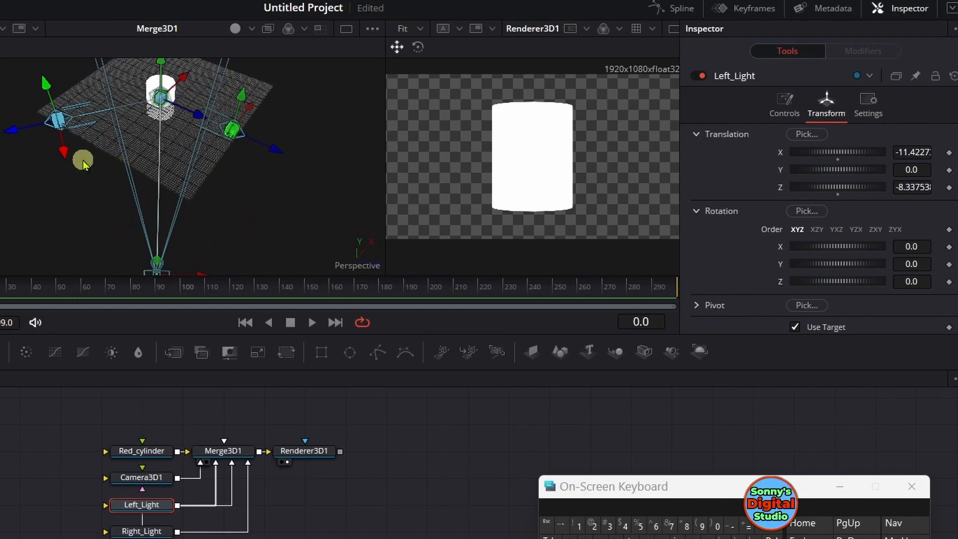
pyautogui.moveTo(67, 154); pyautogui.dragTo(83, 175)
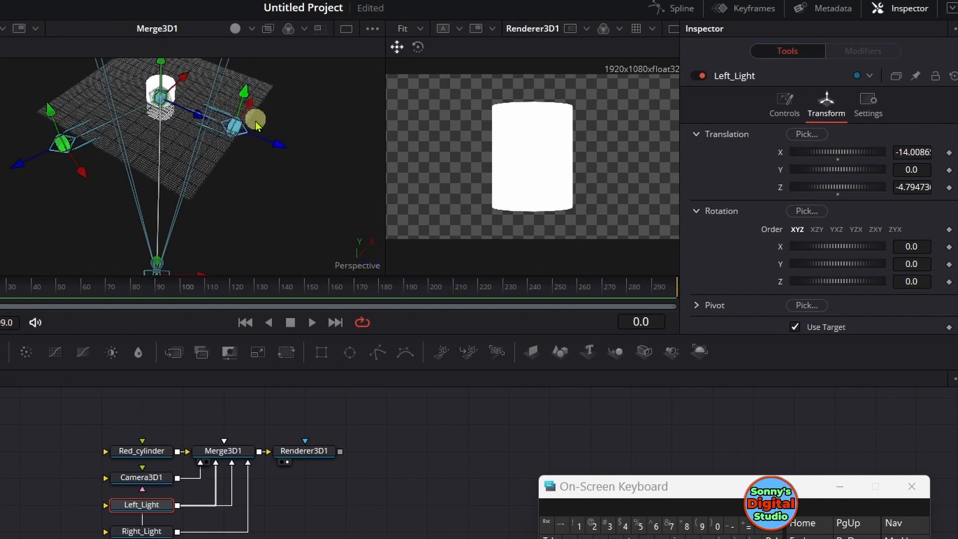
# Move the right light slightly outward and bring Left_Light closer to the cylinder, at X about -12.75 and Z about -4.37
pyautogui.moveTo(281, 143); pyautogui.dragTo(288, 145)
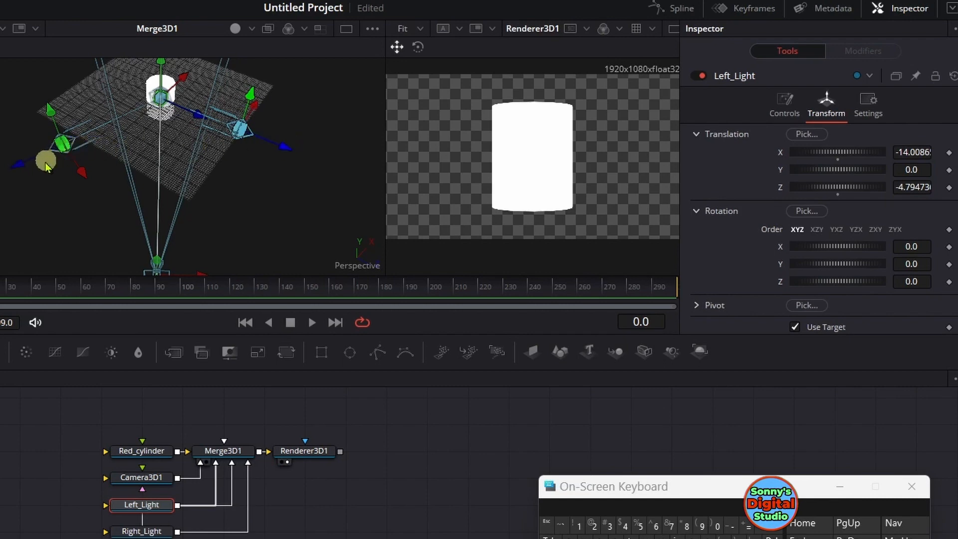
pyautogui.moveTo(19, 166); pyautogui.dragTo(27, 160)
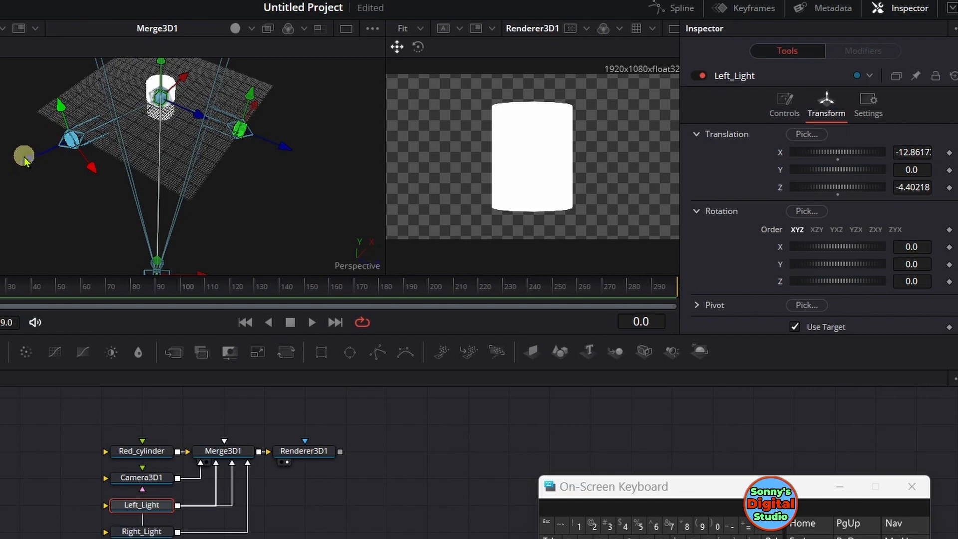
pyautogui.moveTo(25, 164); pyautogui.dragTo(27, 163)
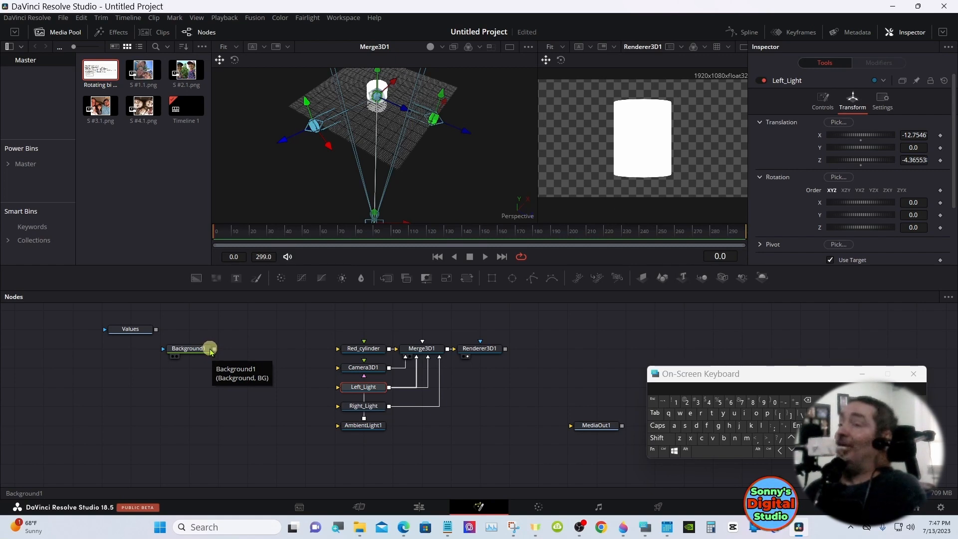
# Connect Background1 to Red_cylinder and make the background dark red with hue 0.0, saturation 1.0 and value 0.661
pyautogui.moveTo(214, 348); pyautogui.dragTo(353, 354)
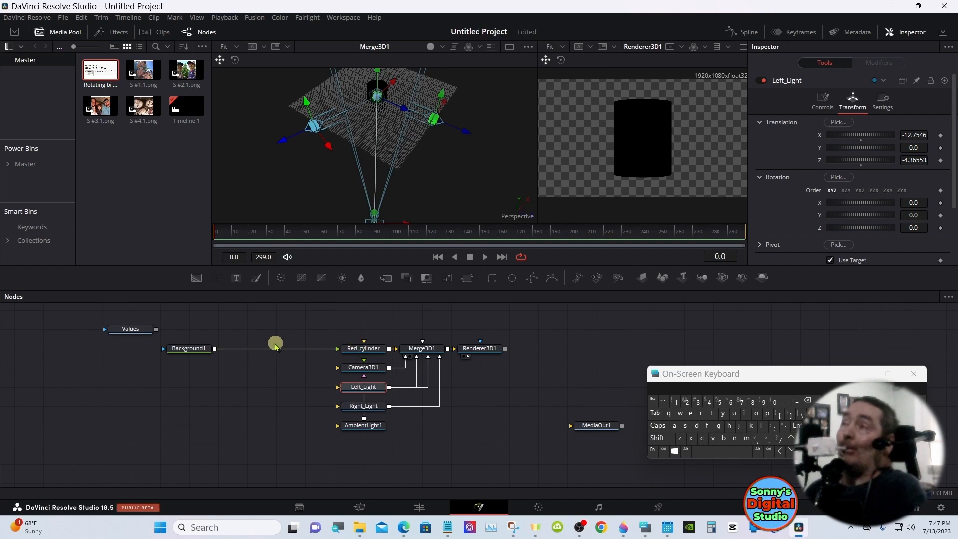
pyautogui.click(198, 351)
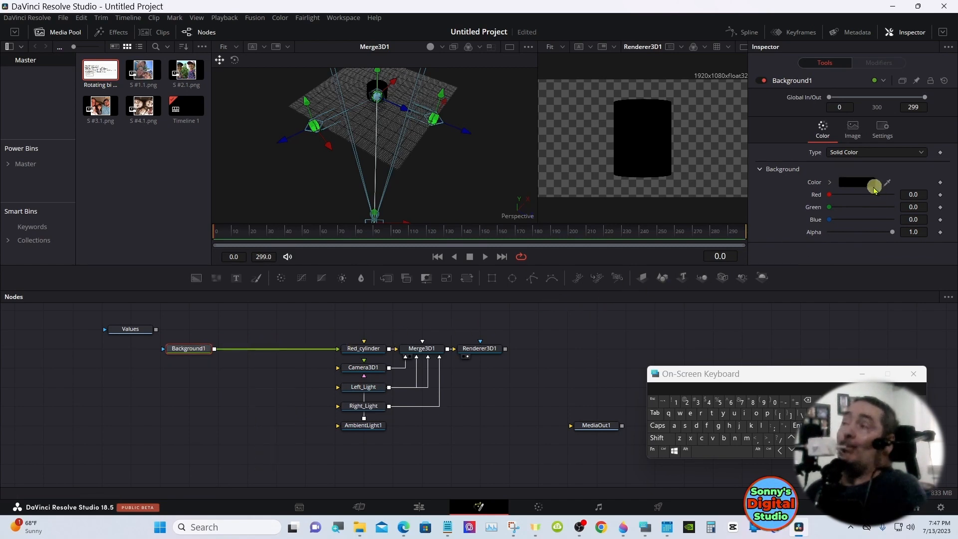
pyautogui.click(828, 183)
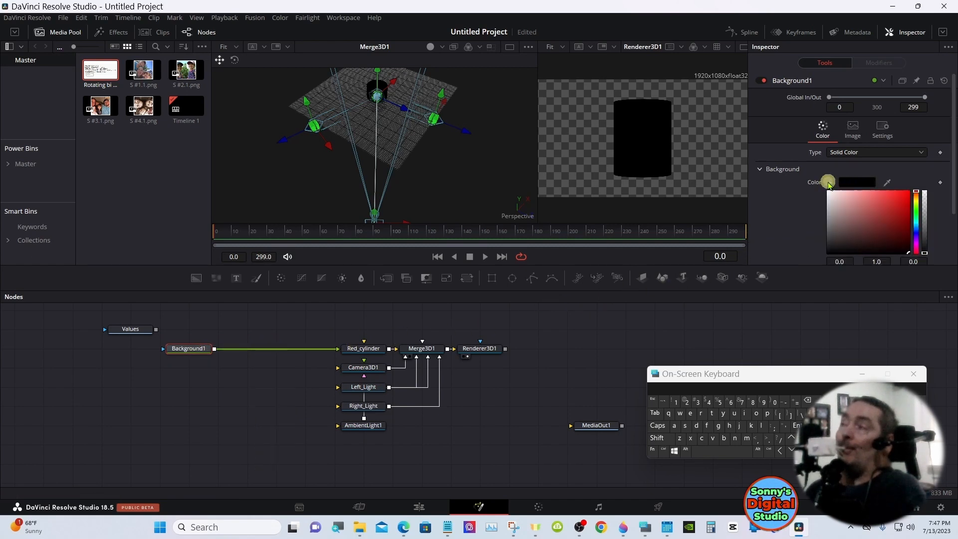
pyautogui.moveTo(871, 199)
pyautogui.mouseDown()
pyautogui.moveTo(904, 202)
pyautogui.moveTo(914, 218)
pyautogui.mouseUp()
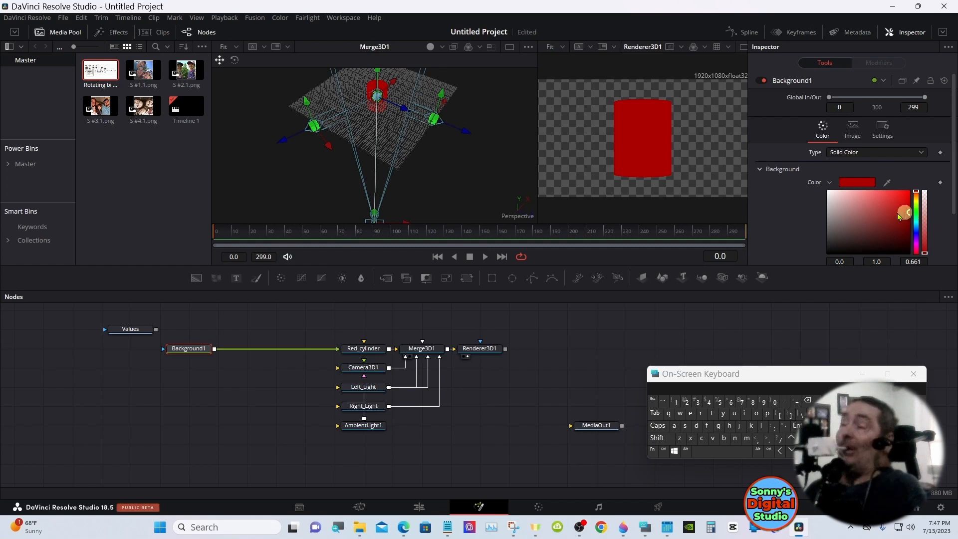
pyautogui.click(632, 323)
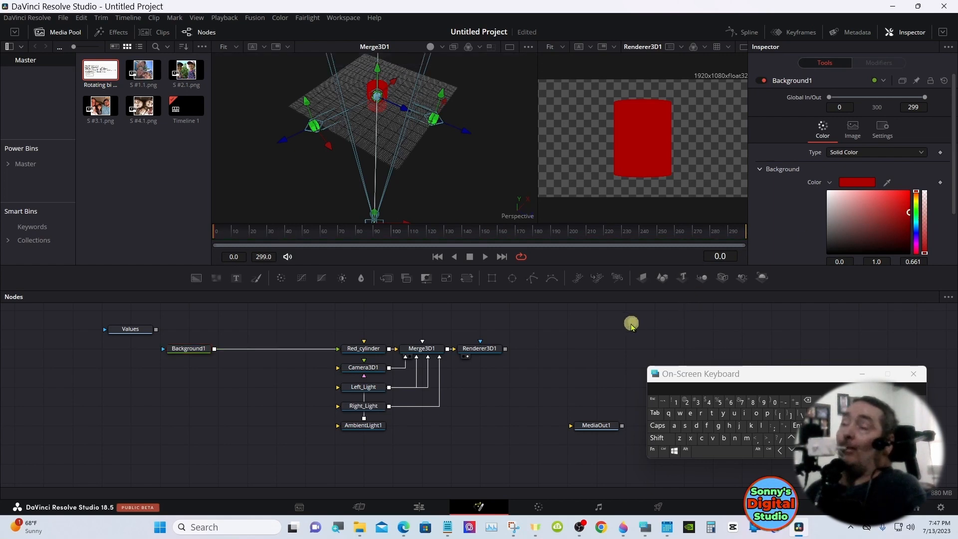
# Enlarge the node area and move the Background1, cylinder, camera, lights, merge and renderer nodes down as a group
pyautogui.moveTo(587, 289); pyautogui.dragTo(582, 268)
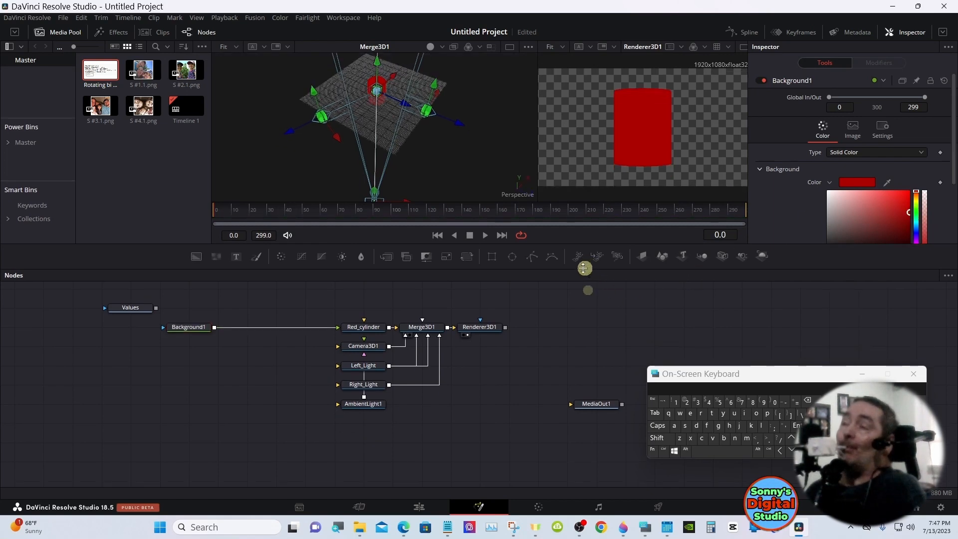
pyautogui.moveTo(180, 300); pyautogui.dragTo(476, 388)
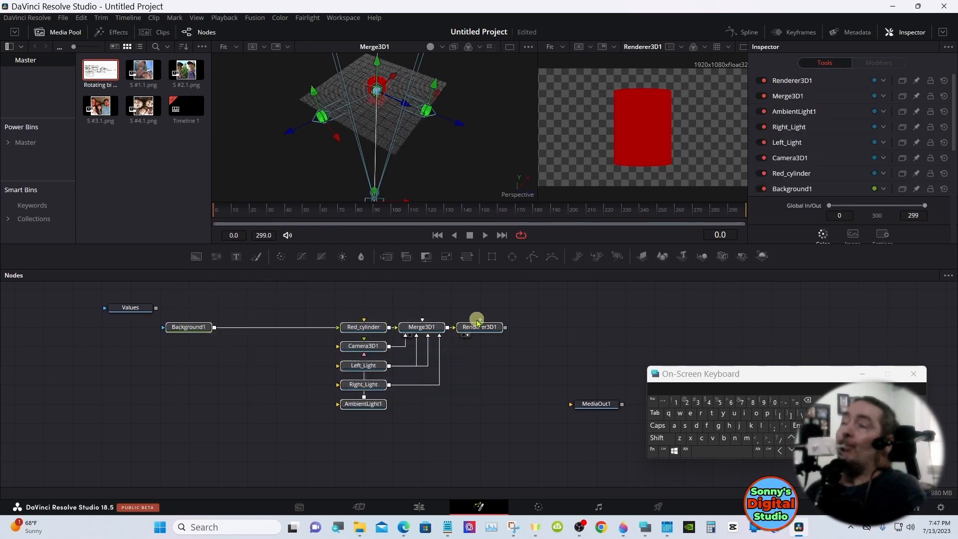
pyautogui.moveTo(477, 333); pyautogui.dragTo(477, 358)
pyautogui.click(477, 358)
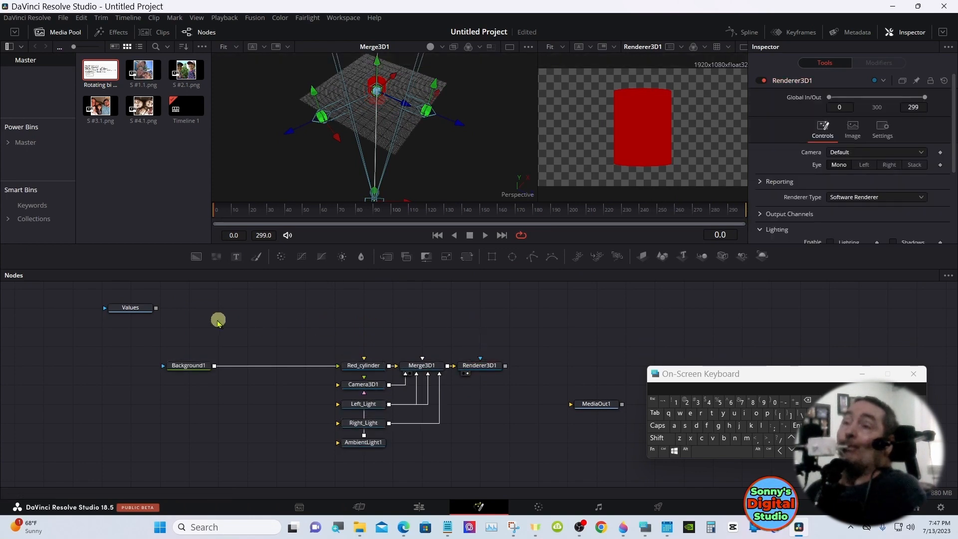
# Review the Values note in the first viewer, return that viewer to Merge3D1 and inspect Red_cylinder's settings
pyautogui.moveTo(132, 308); pyautogui.dragTo(302, 107)
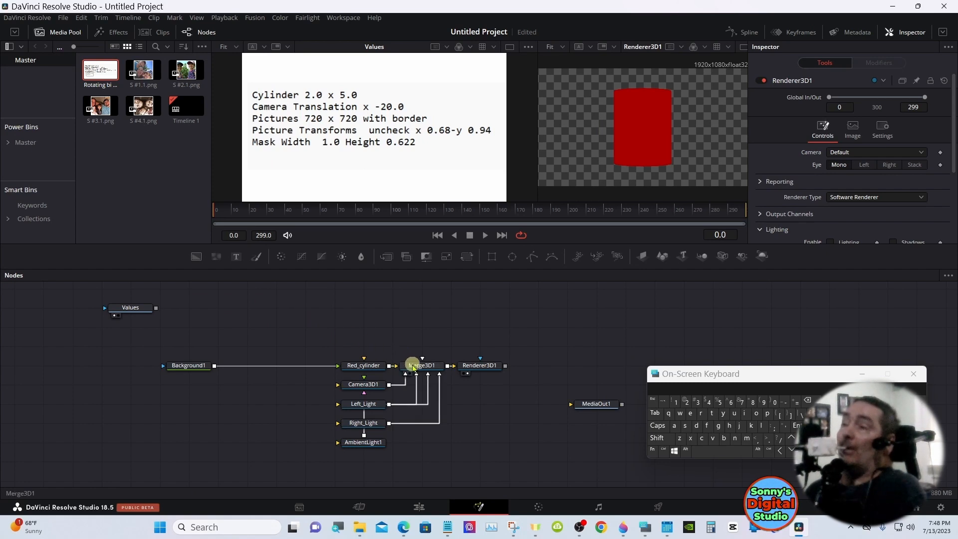
pyautogui.moveTo(413, 367); pyautogui.dragTo(382, 124)
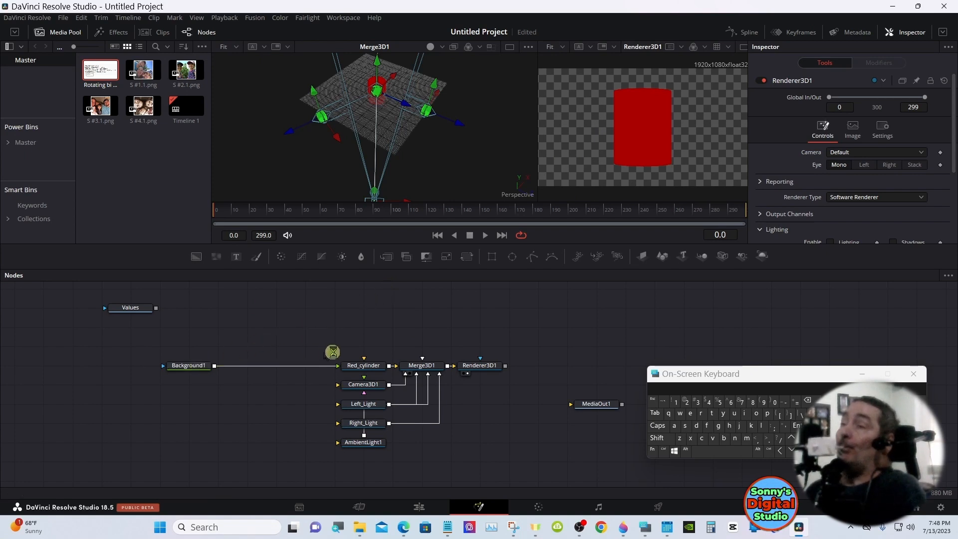
pyautogui.click(363, 366)
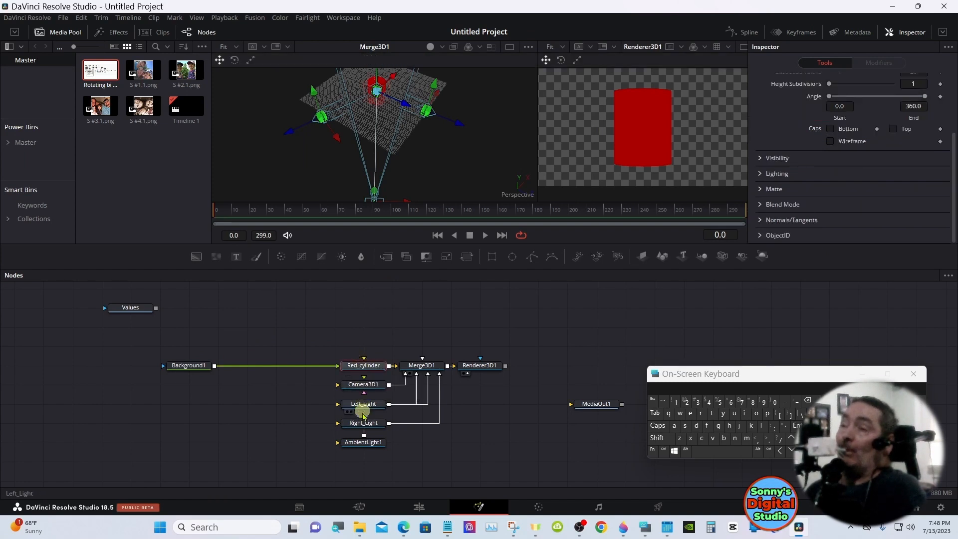
# Move AmbientLight1 away from the cylinder with an X translation of 7.015 and a Y translation of 7.536
pyautogui.click(363, 442)
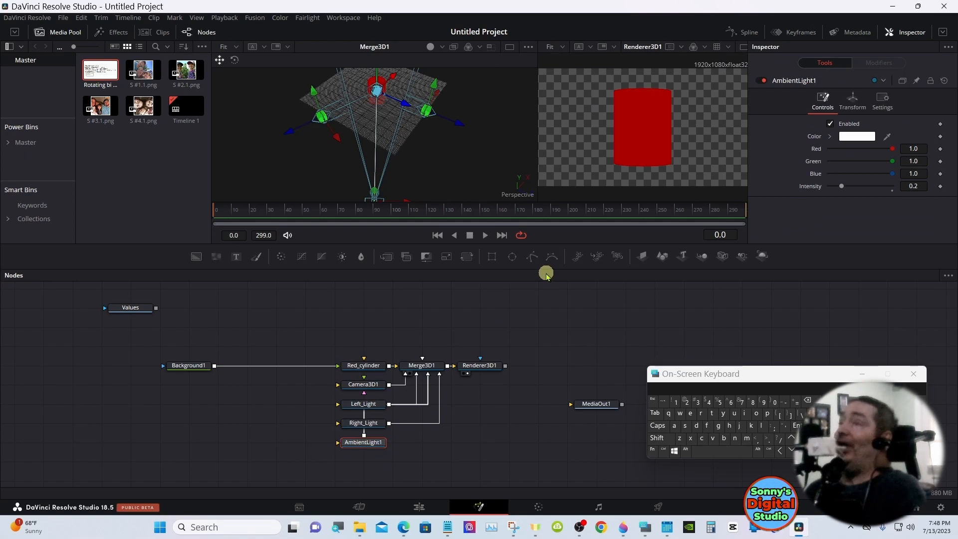
pyautogui.click(663, 440)
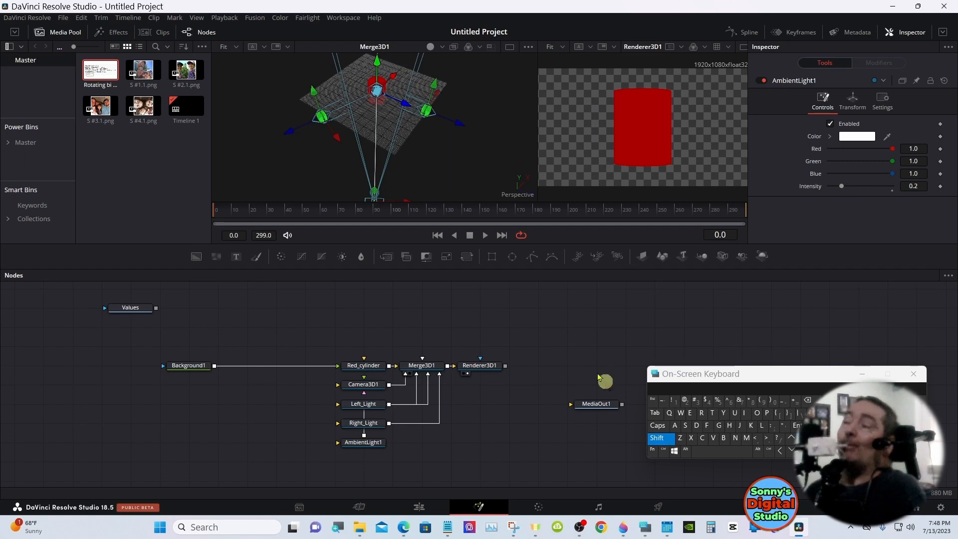
pyautogui.moveTo(449, 154); pyautogui.dragTo(445, 44)
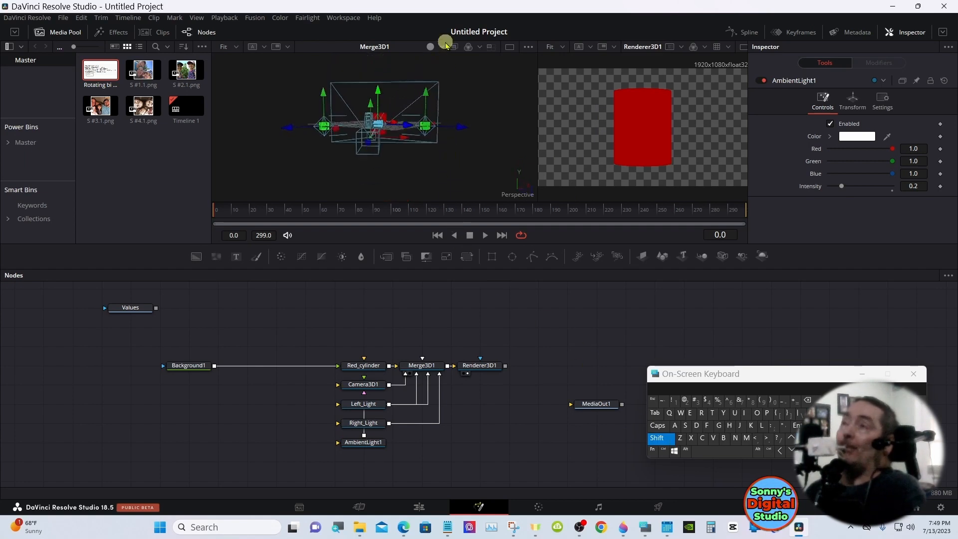
pyautogui.click(668, 439)
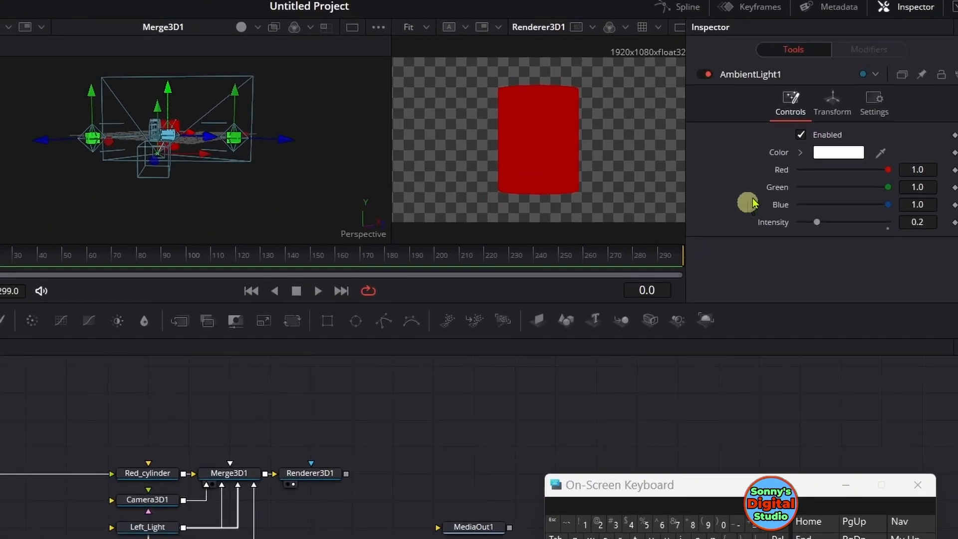
pyautogui.click(822, 115)
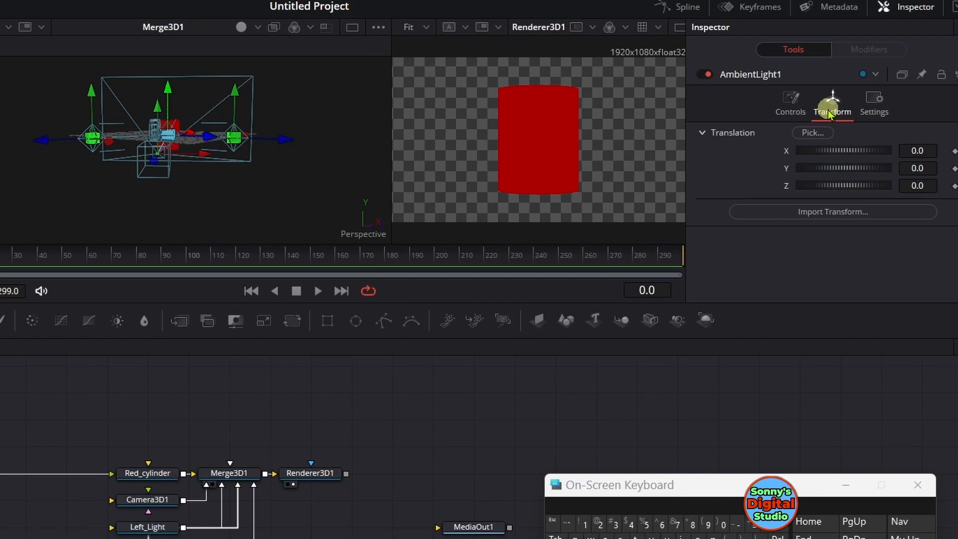
pyautogui.moveTo(836, 149); pyautogui.dragTo(898, 148)
pyautogui.moveTo(836, 167); pyautogui.dragTo(943, 159)
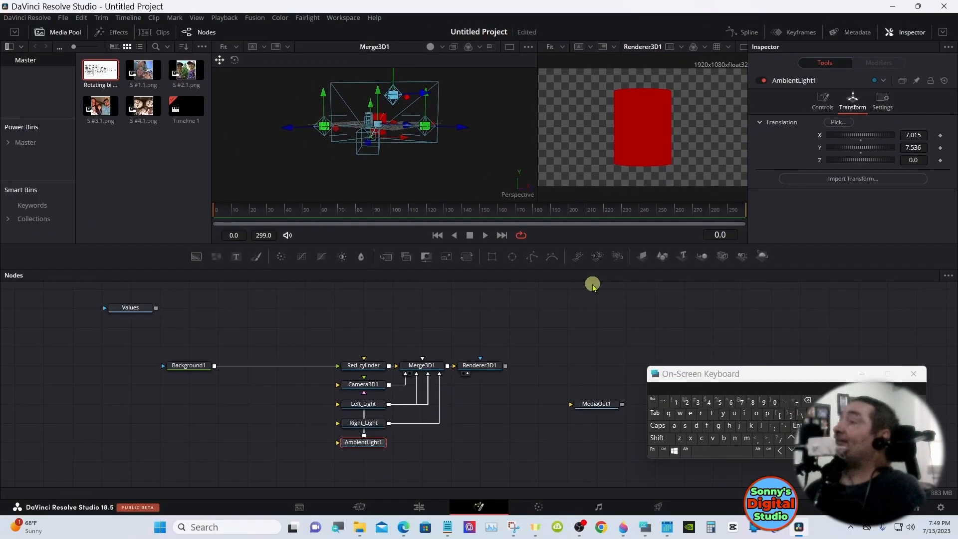
pyautogui.click(500, 313)
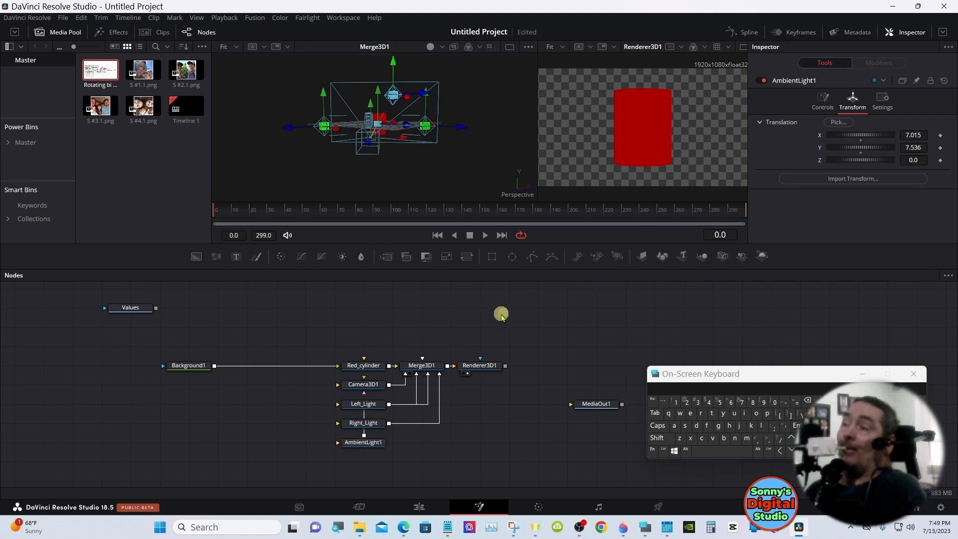
# Copy Red_cylinder and paste it as an instance directly above the original node
pyautogui.click(361, 366)
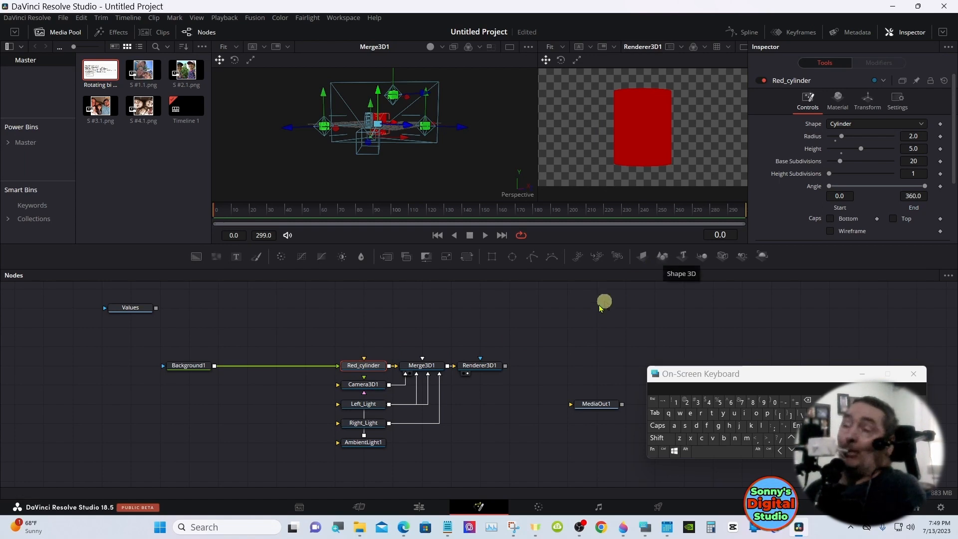
pyautogui.rightClick(370, 368)
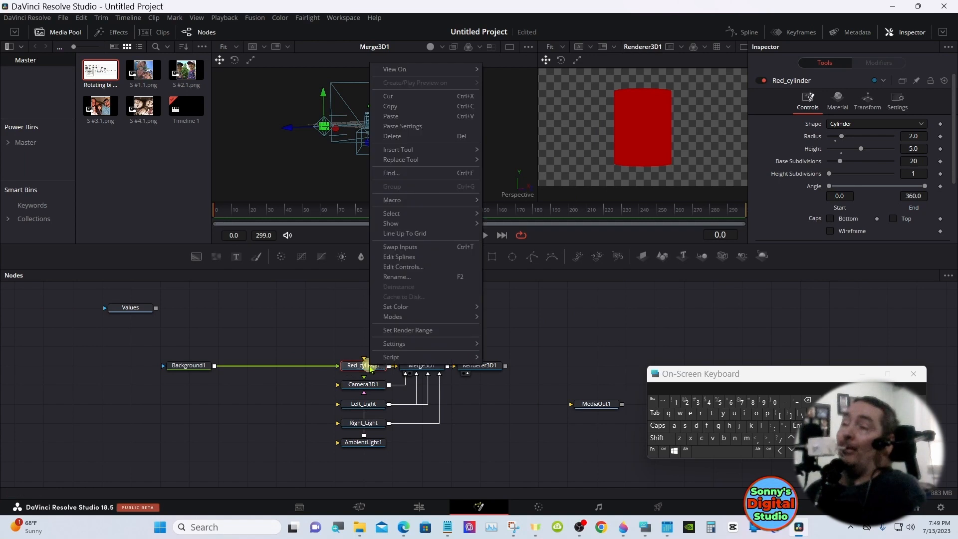
pyautogui.click(403, 107)
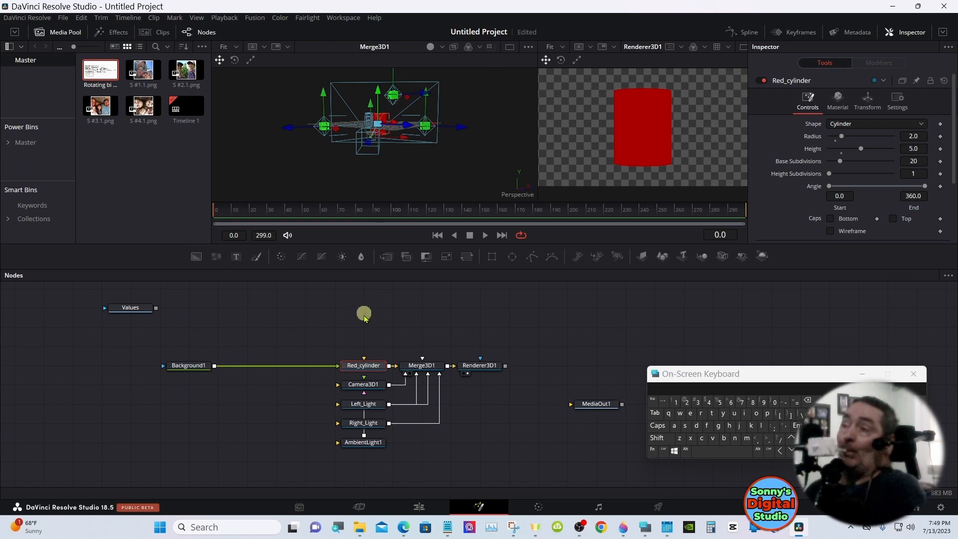
pyautogui.rightClick(363, 333)
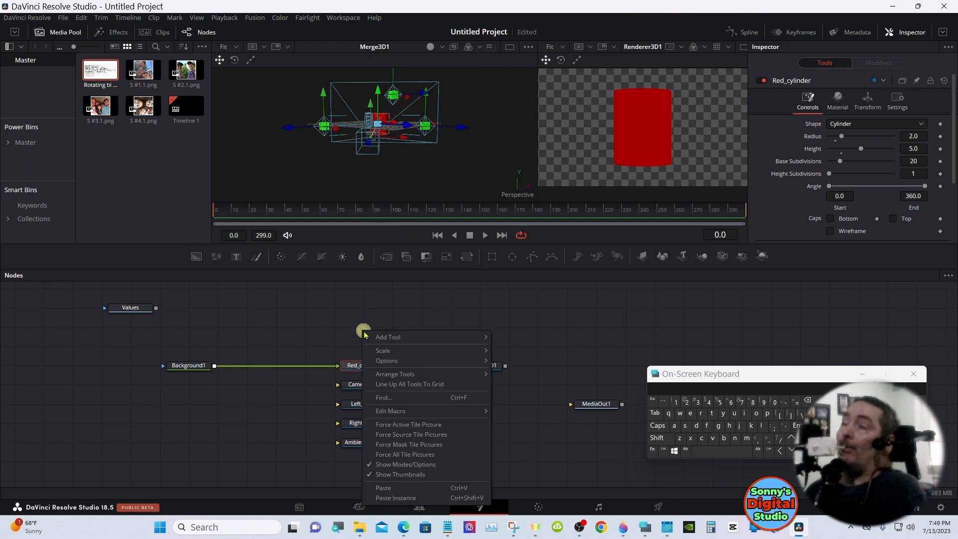
pyautogui.click(382, 498)
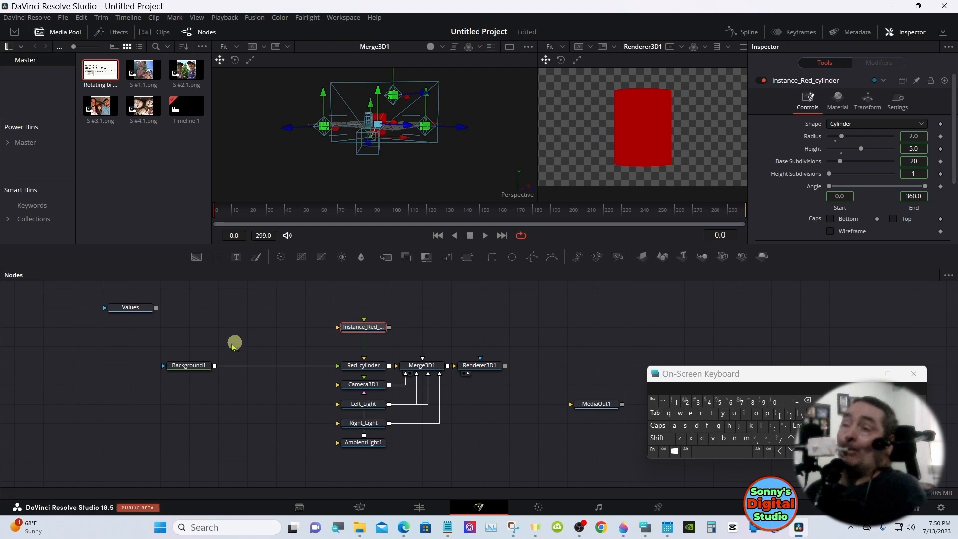
# Shift Background1 aside, add a second Background node above it and connect that to Instance_Red_cylinder
pyautogui.moveTo(196, 369); pyautogui.dragTo(167, 370)
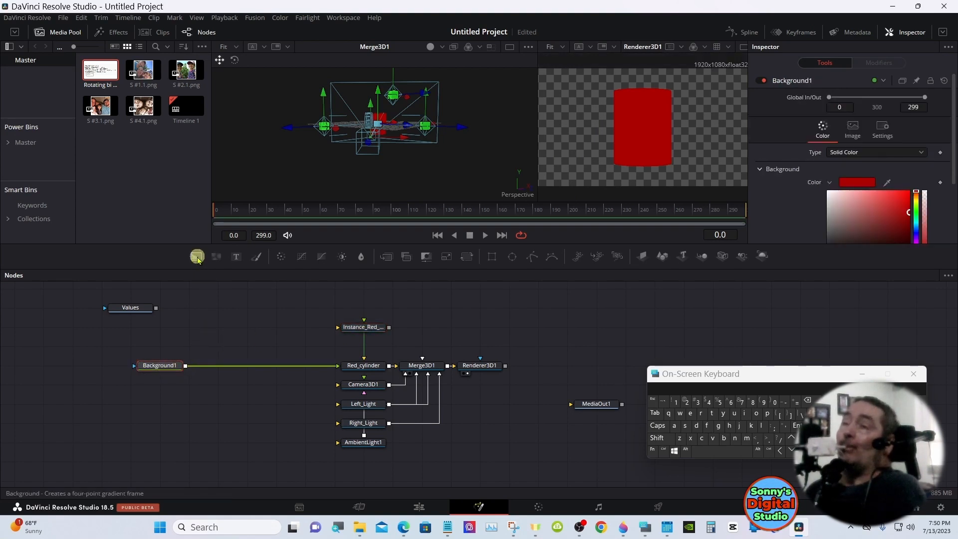
pyautogui.moveTo(196, 256); pyautogui.dragTo(214, 327)
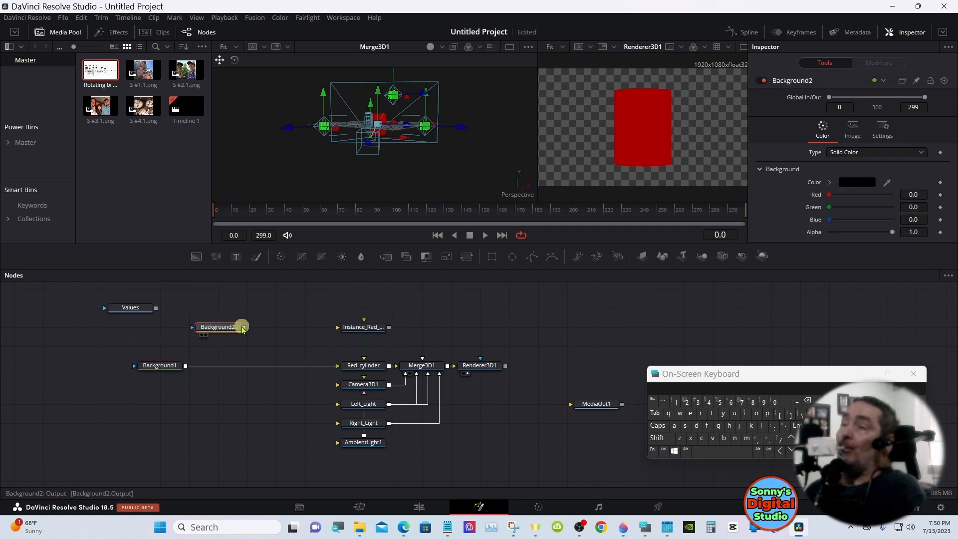
pyautogui.moveTo(244, 329); pyautogui.dragTo(352, 331)
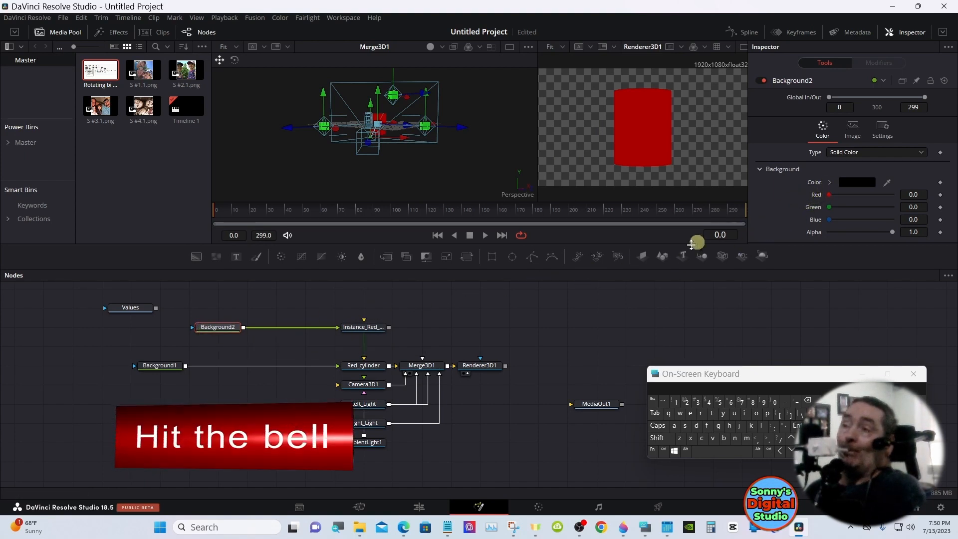
# Move Merge3D1 and Renderer3D1 further along and combine Instance_Red_cylinder with Red_cylinder through a new Merge3D node
pyautogui.moveTo(418, 338); pyautogui.dragTo(544, 365)
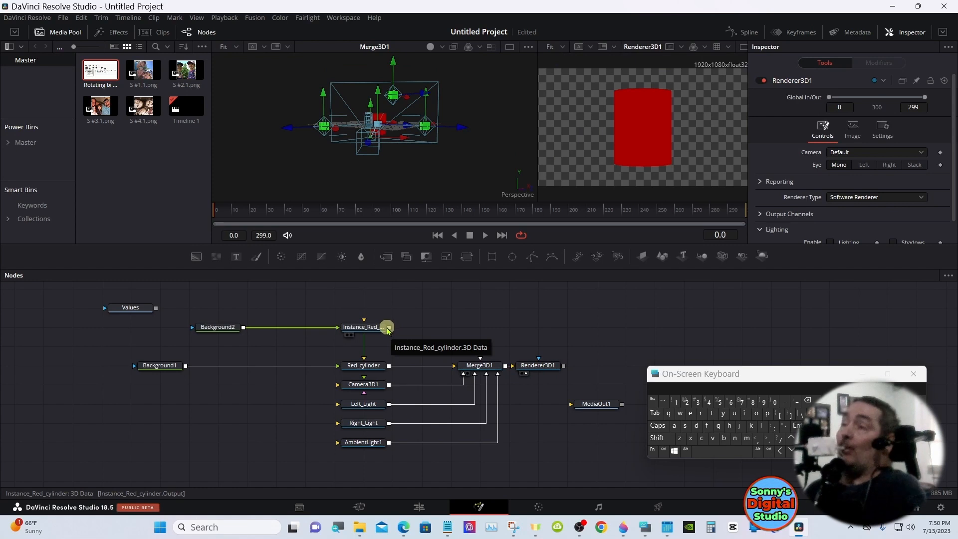
pyautogui.moveTo(389, 328); pyautogui.dragTo(389, 367)
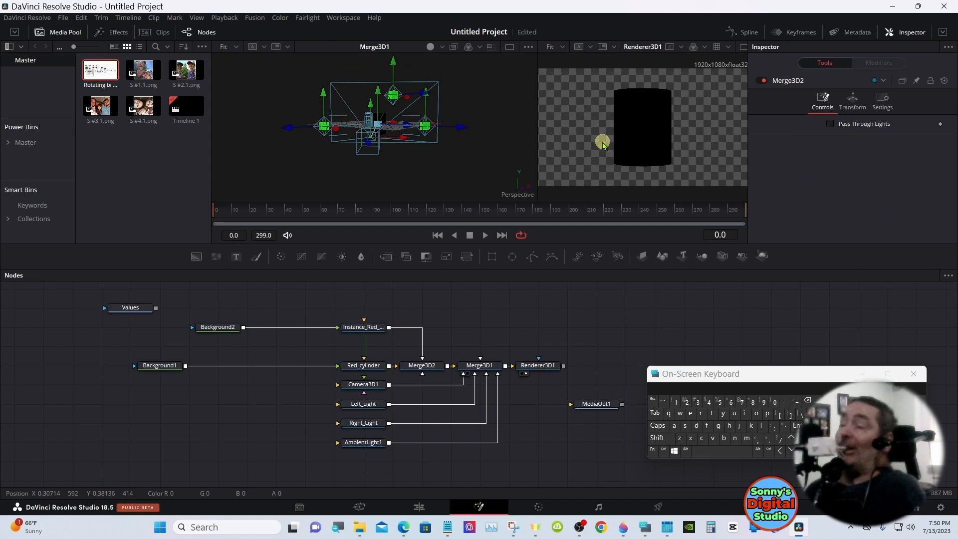
# Add a Rectangle mask beside Background2 and connect it as that background's mask
pyautogui.click(228, 328)
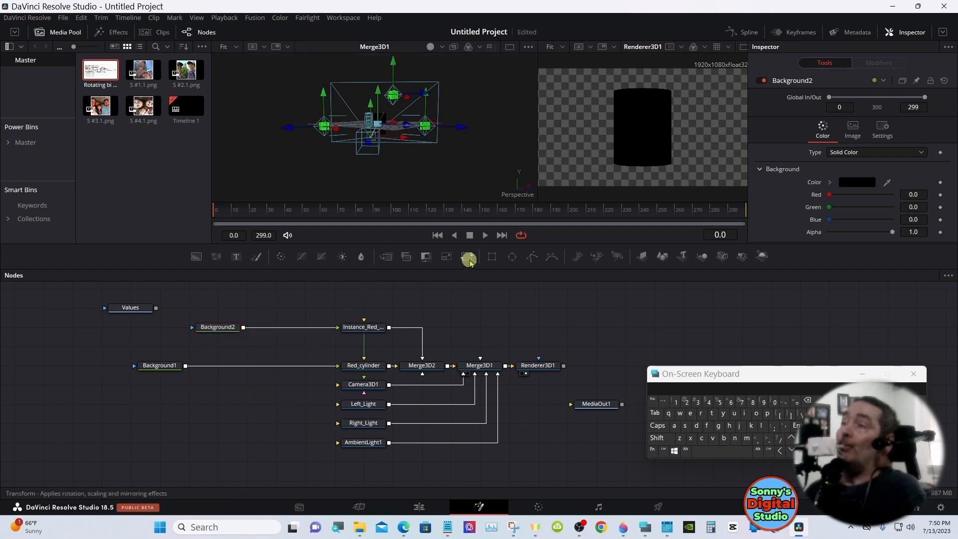
pyautogui.moveTo(480, 258); pyautogui.dragTo(161, 332)
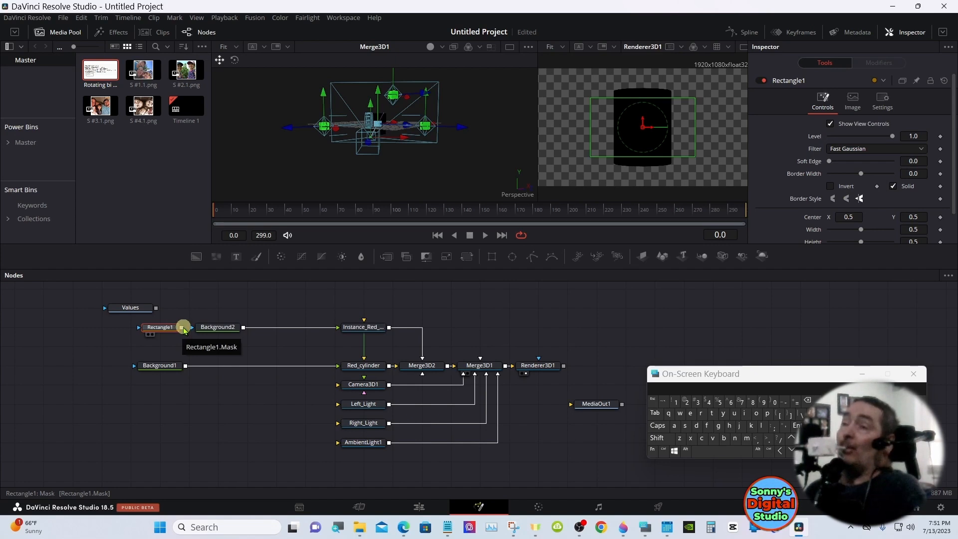
pyautogui.moveTo(184, 330); pyautogui.dragTo(200, 330)
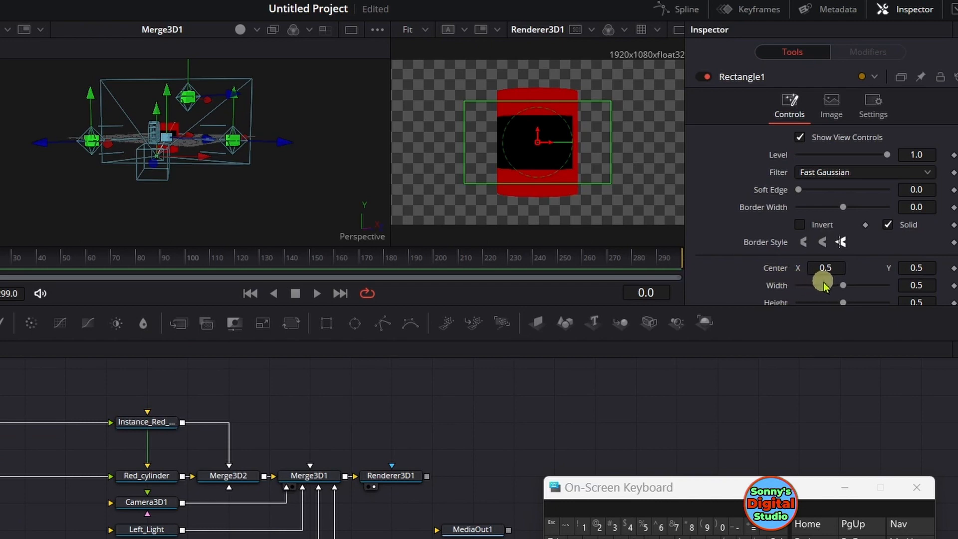
# Set Rectangle1's width to 1.0 and its height to 0.622, following the mask size in the Values note
pyautogui.moveTo(832, 285); pyautogui.dragTo(893, 286)
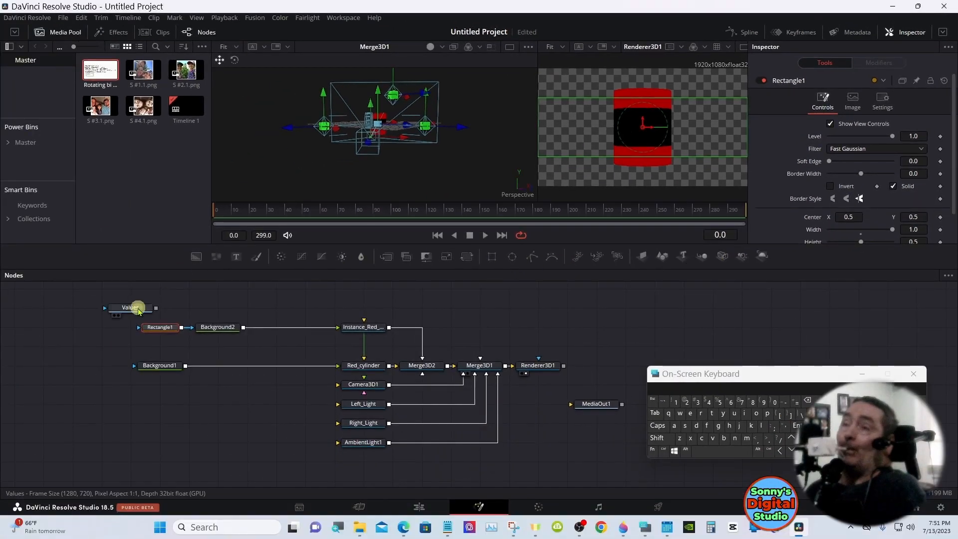
pyautogui.moveTo(139, 307); pyautogui.dragTo(317, 130)
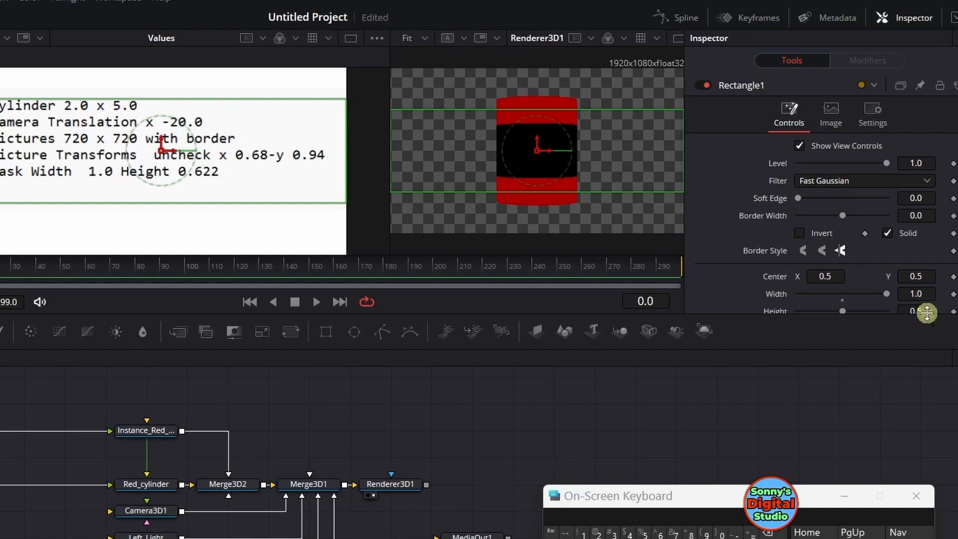
pyautogui.click(923, 311)
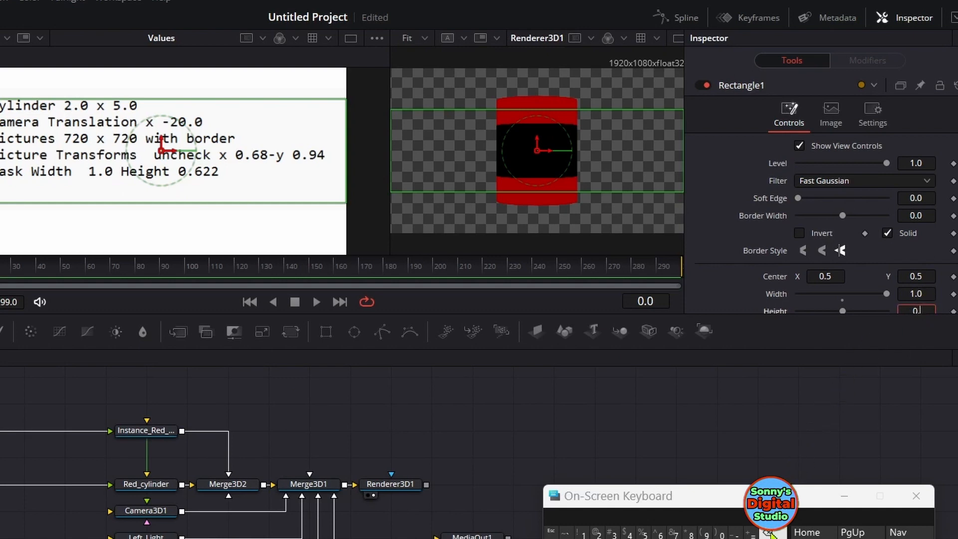
pyautogui.click(657, 533)
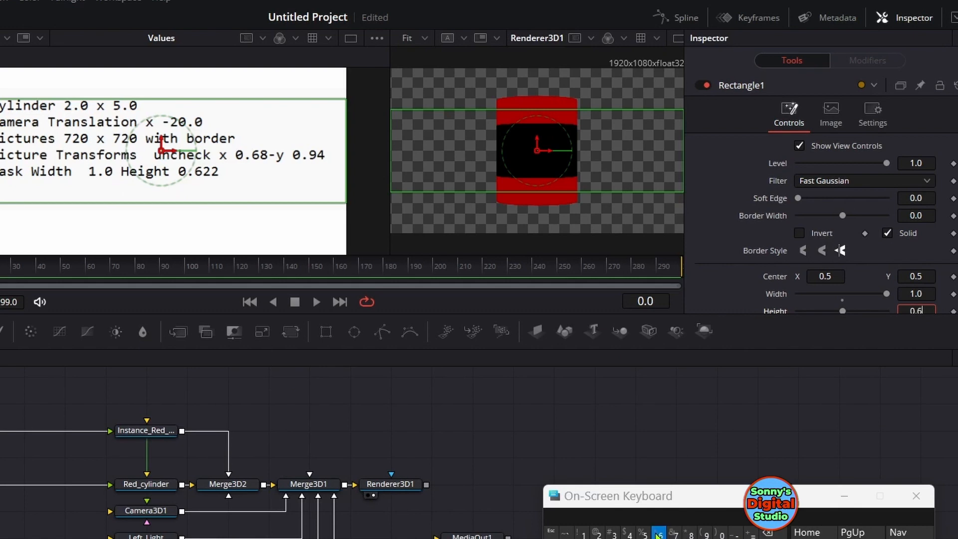
pyautogui.click(596, 534)
pyautogui.click(597, 533)
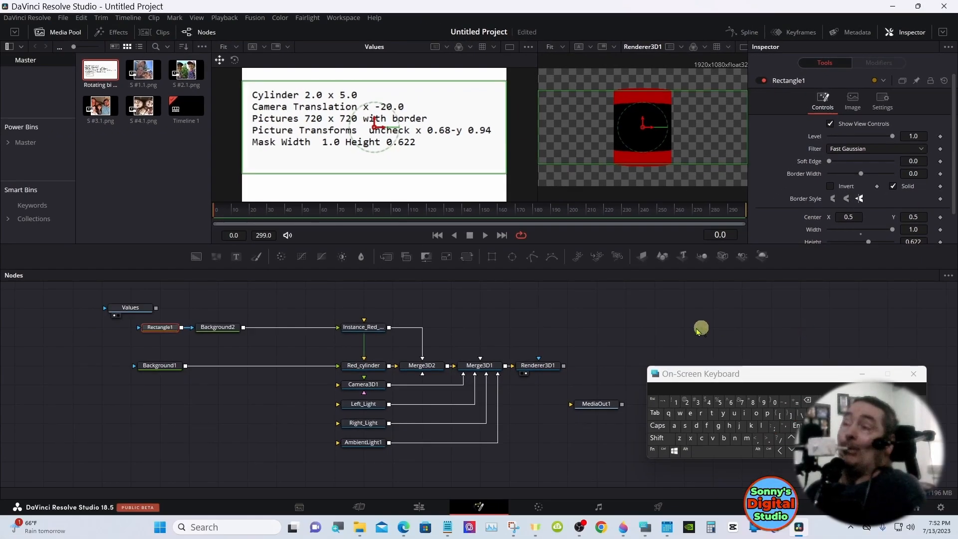
# Deinstance the Radius of Instance_Red_cylinder and set it to 2.04
pyautogui.click(369, 329)
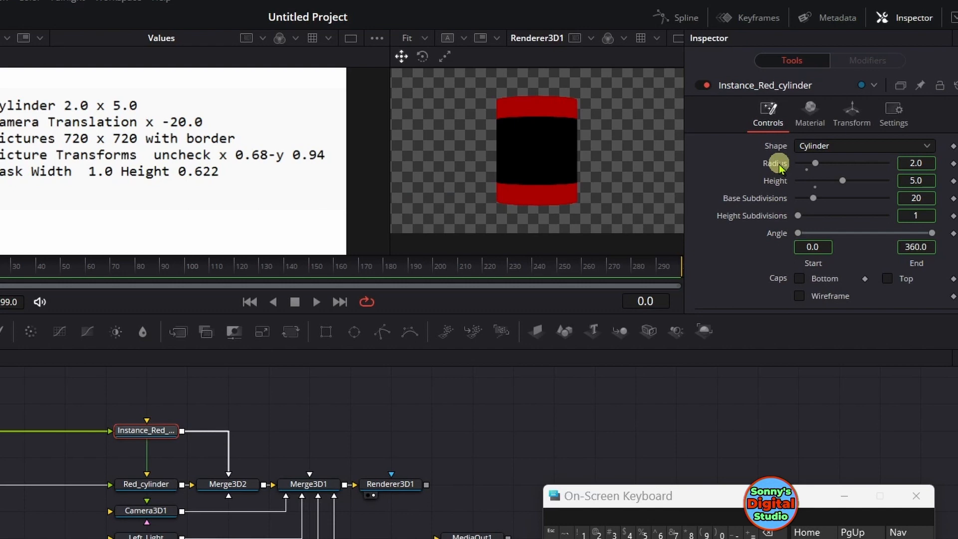
pyautogui.rightClick(777, 164)
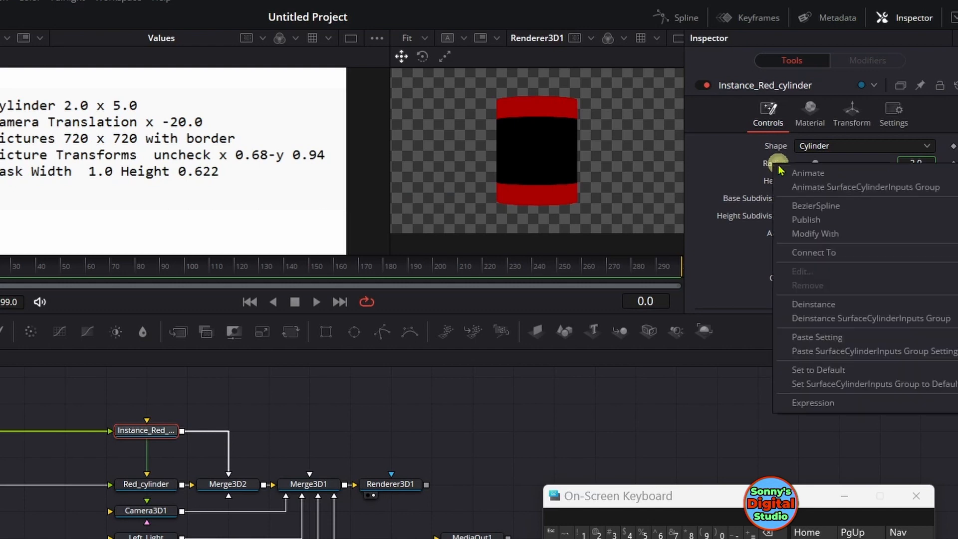
pyautogui.click(799, 303)
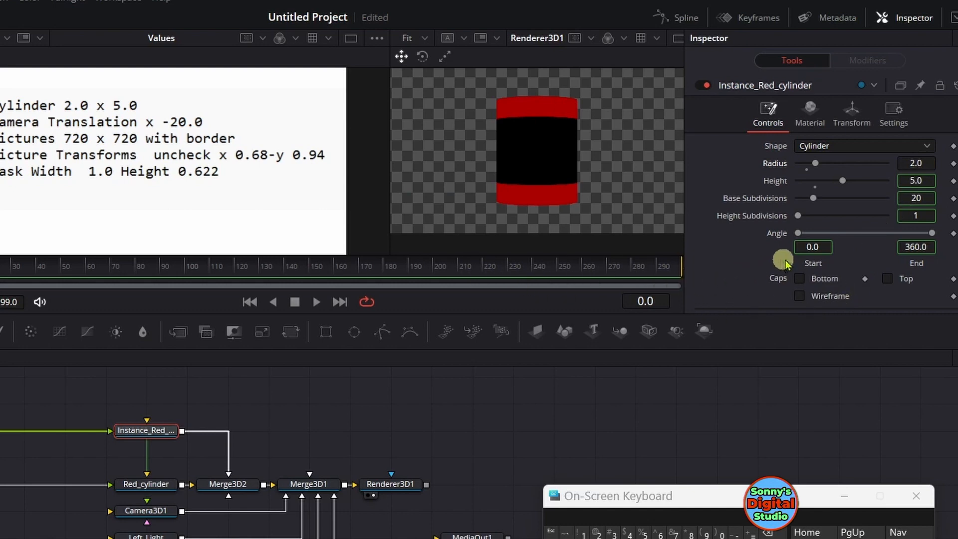
pyautogui.click(921, 162)
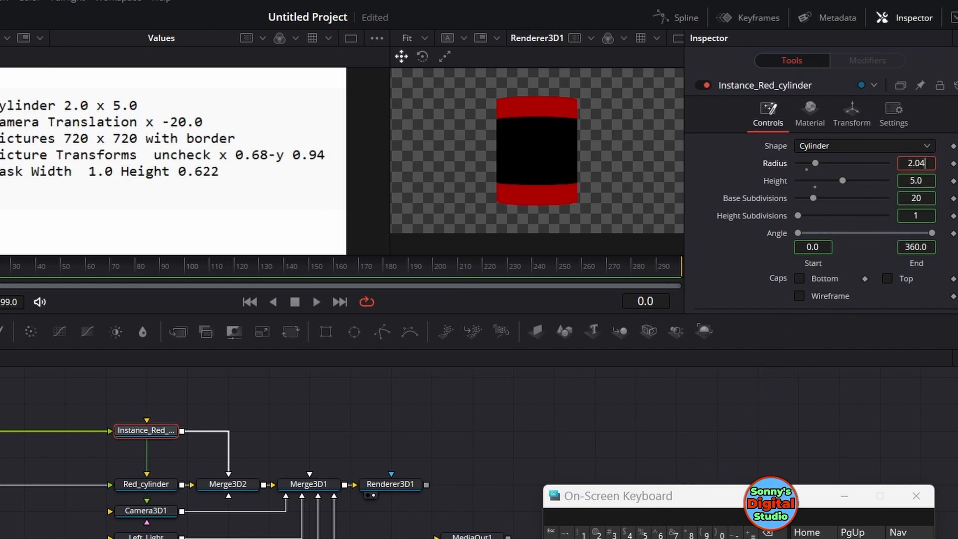
pyautogui.press('Return')
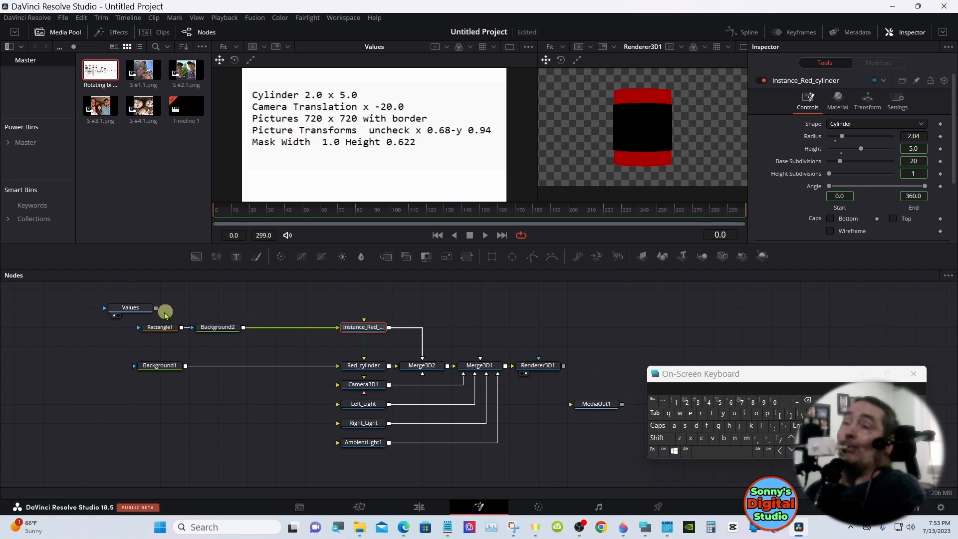
# Shift the Values node aside and lower the instance row and the main node rows to make room above them
pyautogui.moveTo(127, 313); pyautogui.dragTo(80, 310)
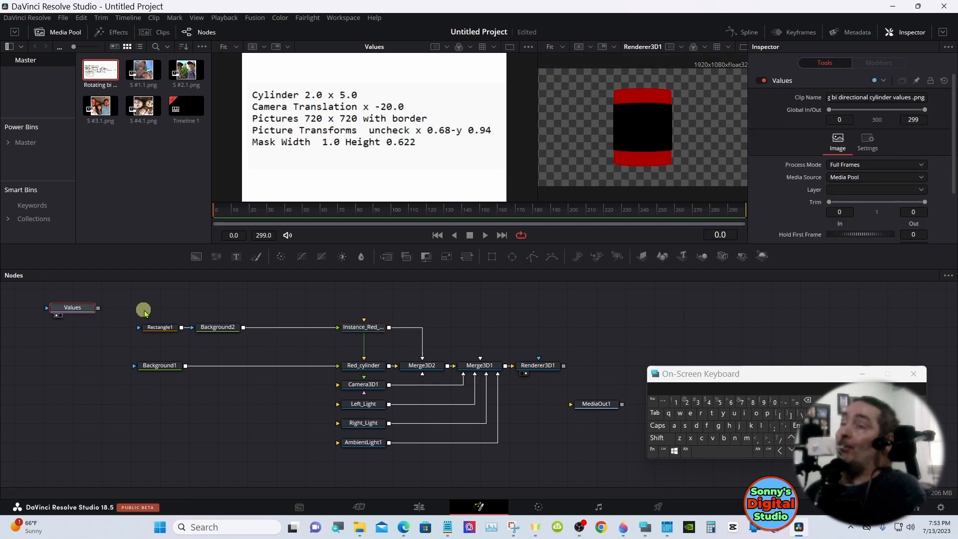
pyautogui.moveTo(155, 309); pyautogui.dragTo(369, 345)
pyautogui.click(369, 317)
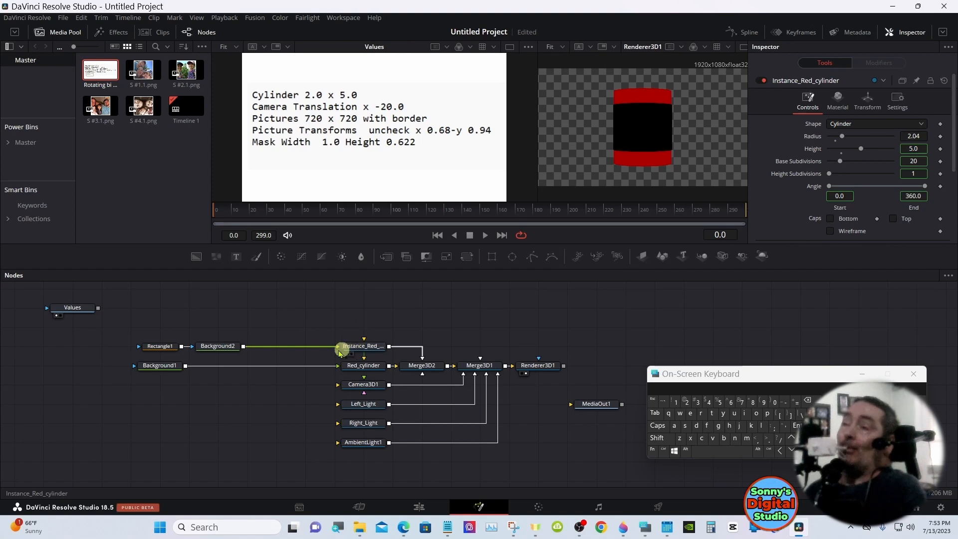
pyautogui.moveTo(148, 363); pyautogui.dragTo(581, 448)
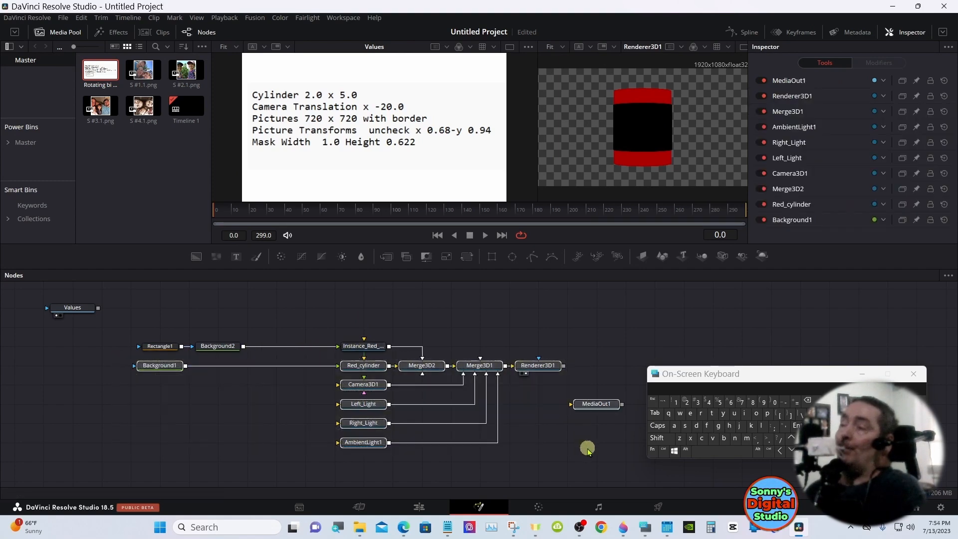
pyautogui.moveTo(544, 379); pyautogui.dragTo(543, 388)
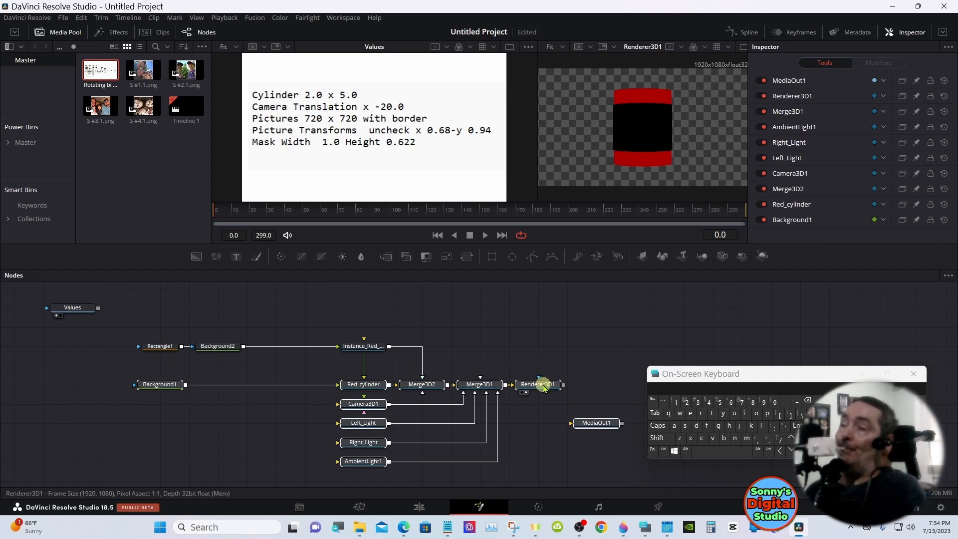
pyautogui.click(543, 387)
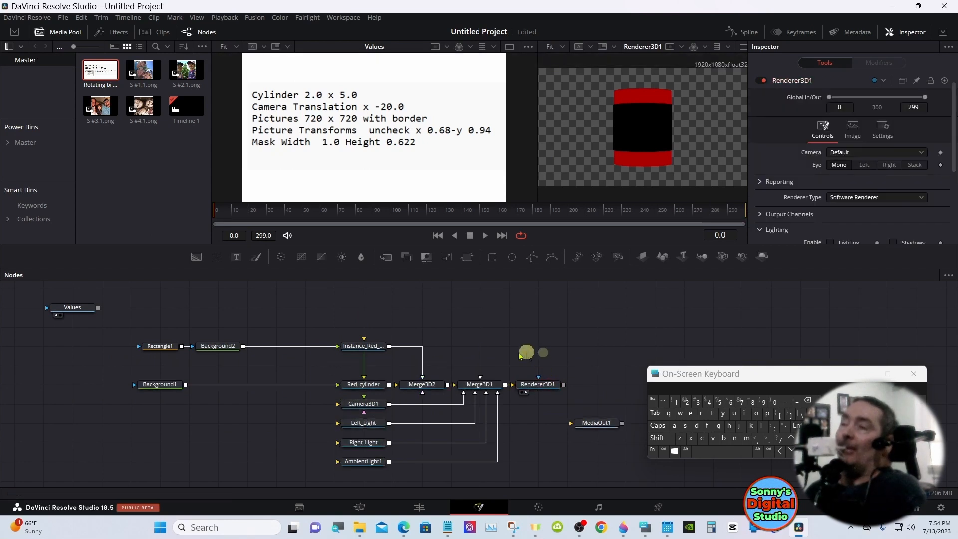
# Move Rectangle1 and Background2 further away from Instance_Red_cylinder, placing Rectangle1 beneath the Values node
pyautogui.moveTo(154, 346); pyautogui.dragTo(98, 349)
pyautogui.moveTo(208, 346); pyautogui.dragTo(157, 350)
pyautogui.moveTo(97, 346); pyautogui.dragTo(68, 346)
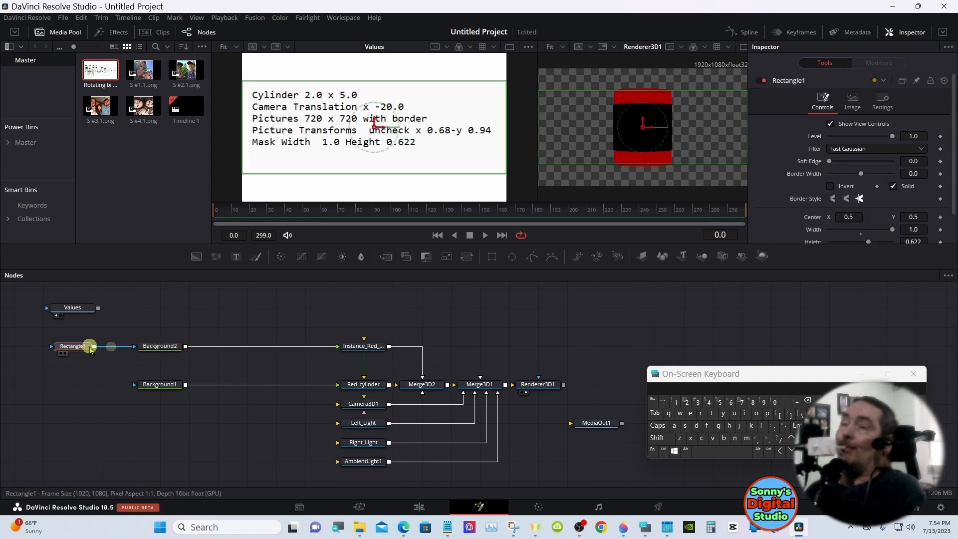
pyautogui.moveTo(160, 347); pyautogui.dragTo(129, 346)
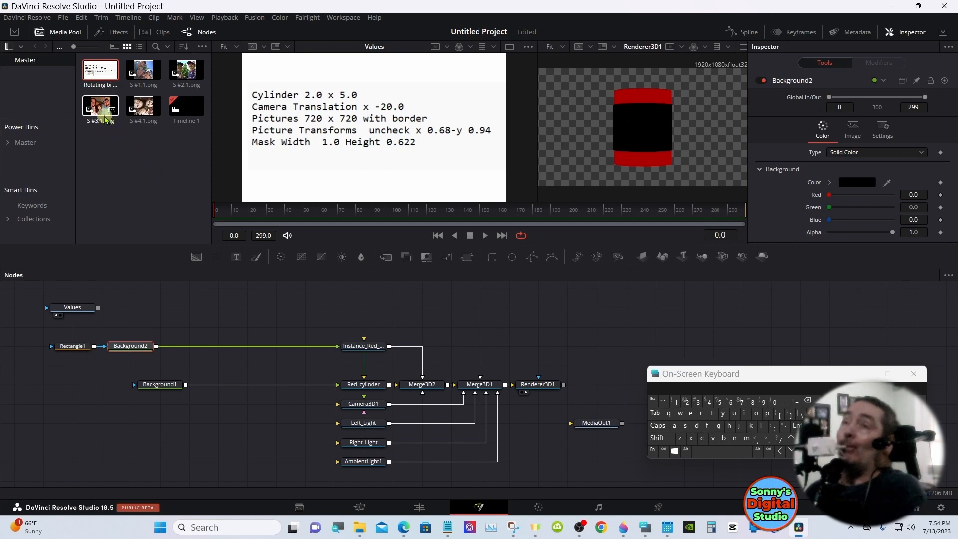
# Add the picture S #3.1.png to the node graph with a Transform node and merge it over Background2
pyautogui.moveTo(102, 111); pyautogui.dragTo(142, 301)
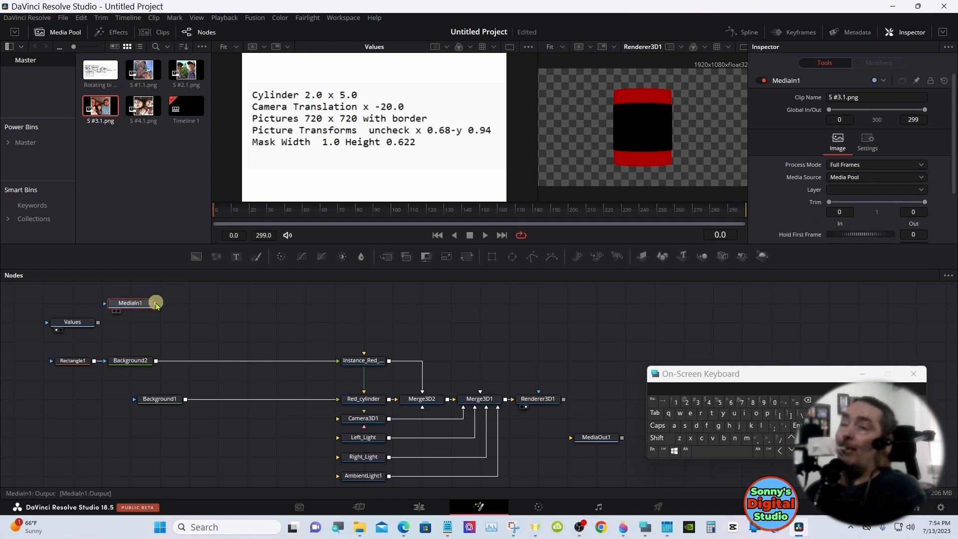
pyautogui.click(469, 257)
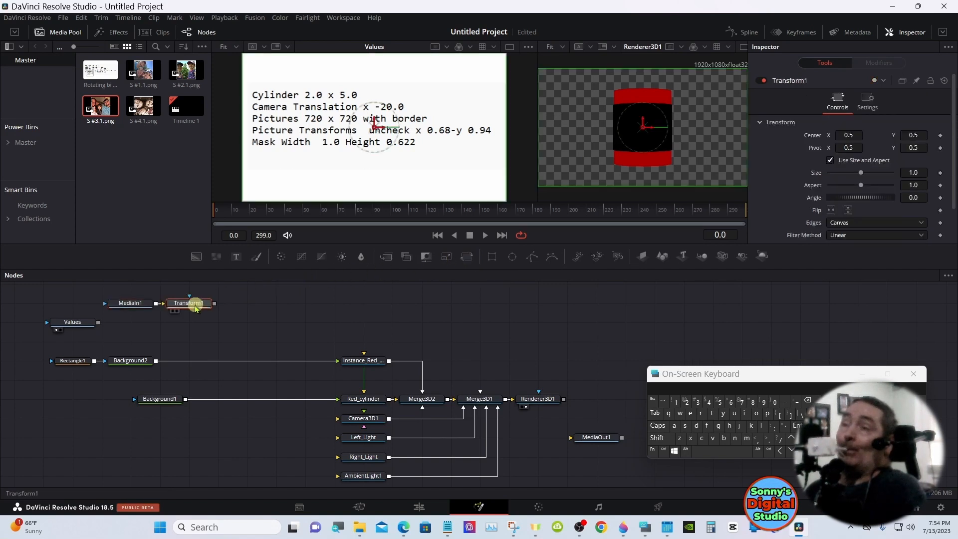
pyautogui.moveTo(186, 307); pyautogui.dragTo(156, 361)
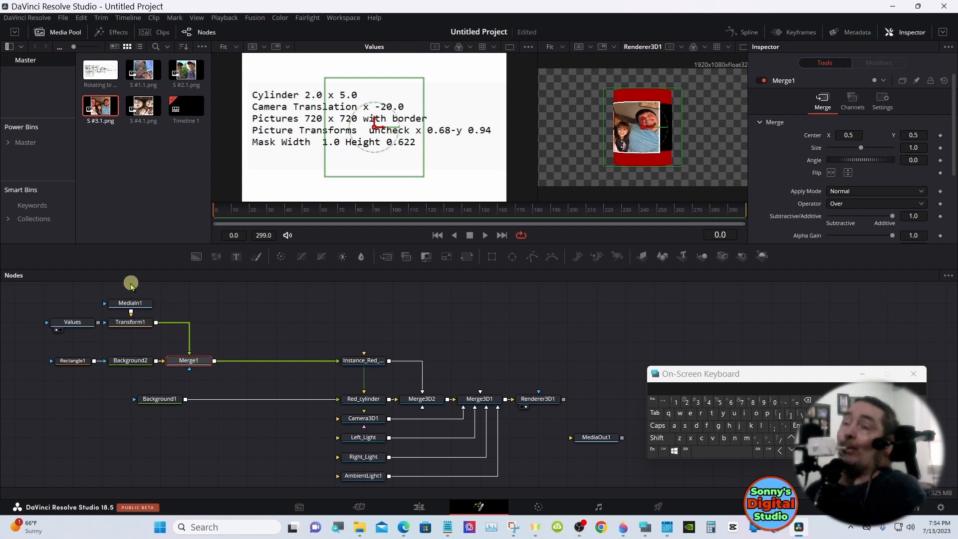
# Stack MediaIn1 and Transform1 directly above Merge1
pyautogui.click(131, 300)
pyautogui.keyDown('ctrl'); pyautogui.click(137, 322); pyautogui.keyUp('ctrl')
pyautogui.moveTo(138, 321); pyautogui.dragTo(207, 319)
pyautogui.click(297, 319)
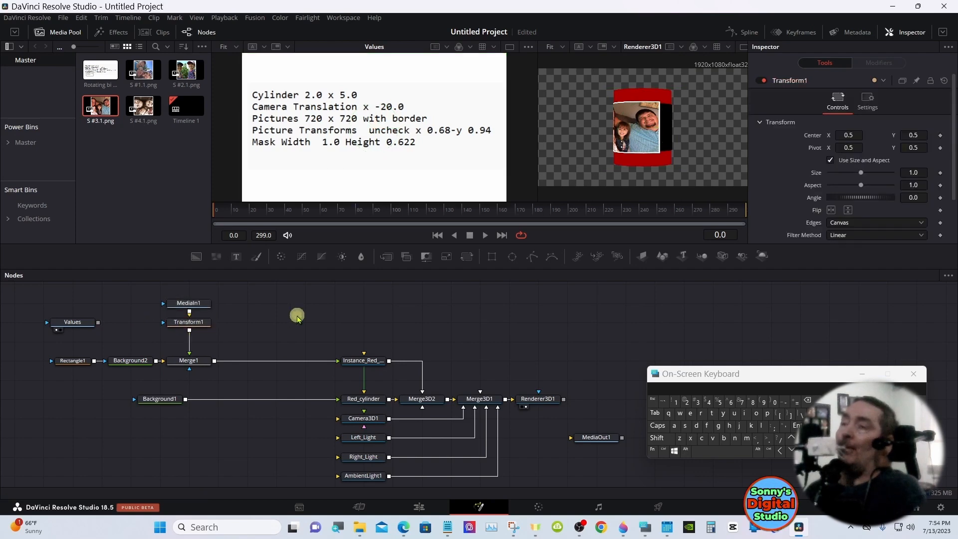
# Turn off Use Size and Aspect on Transform1, set X Size 0.68 and Y Size 0.94, and shift Center X to 0.544
pyautogui.click(181, 326)
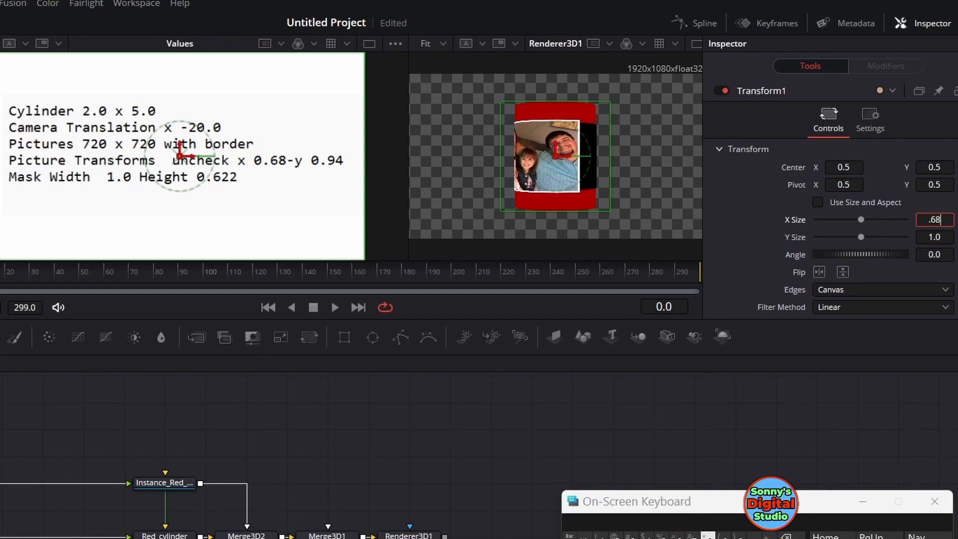
pyautogui.press('Tab')
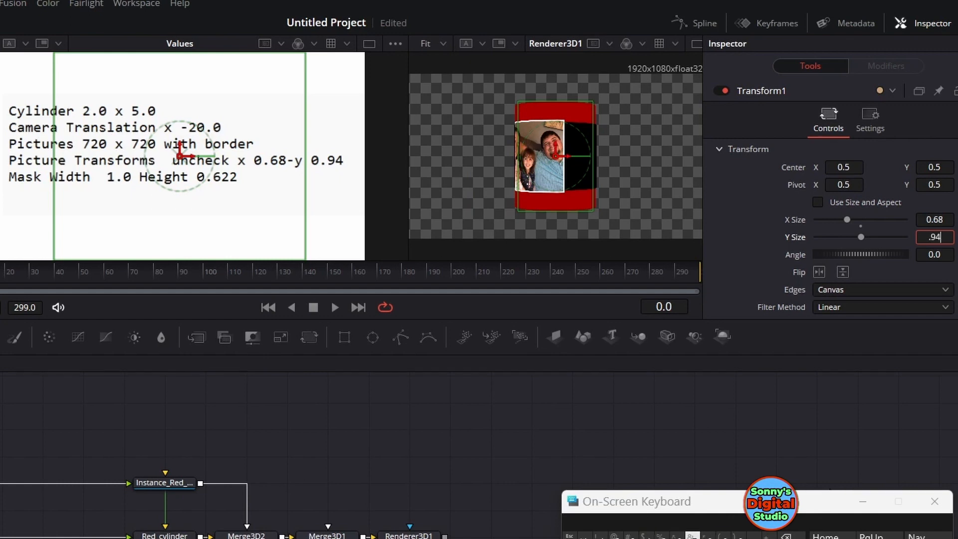
pyautogui.press('Return')
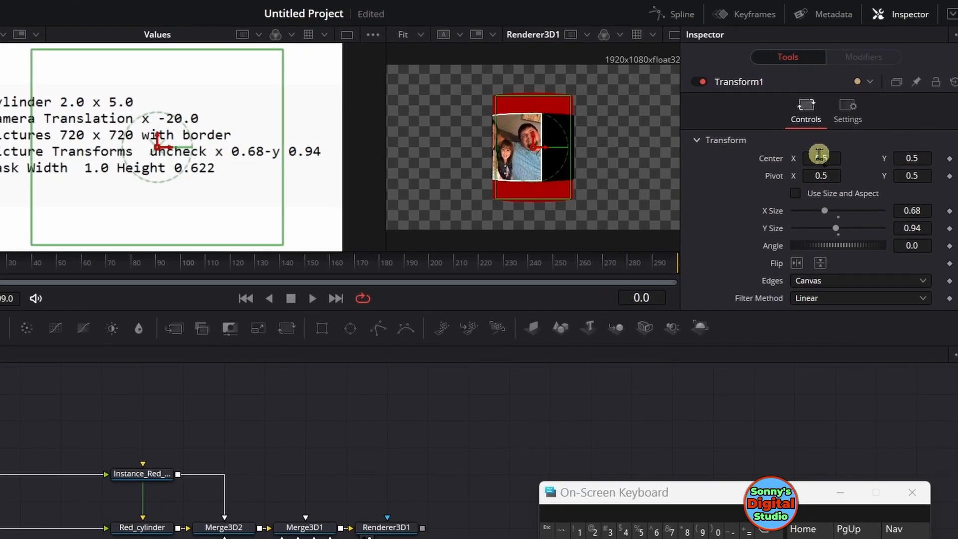
pyautogui.moveTo(819, 154); pyautogui.dragTo(819, 155)
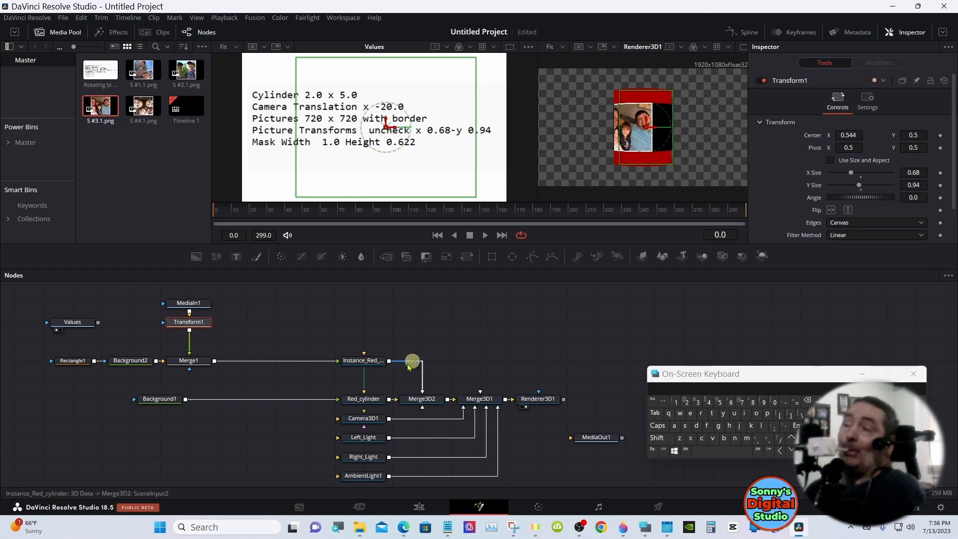
# Rotate Red_cylinder to -47.0 on the Y axis
pyautogui.click(364, 399)
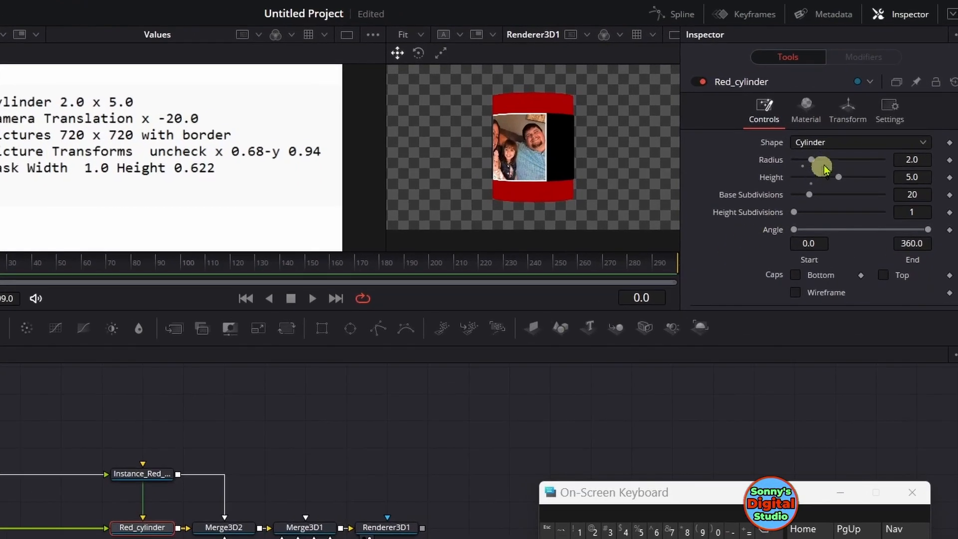
pyautogui.click(867, 105)
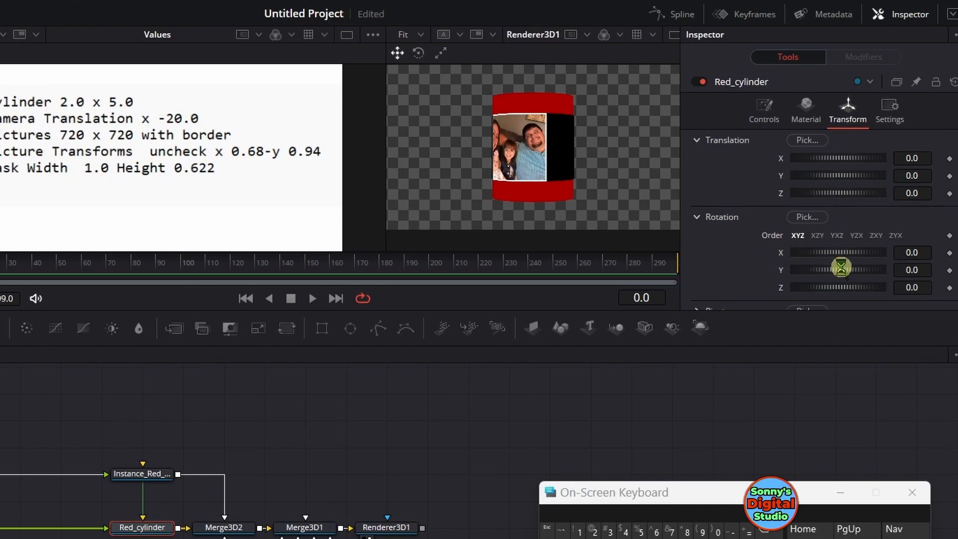
pyautogui.moveTo(846, 270); pyautogui.dragTo(831, 266)
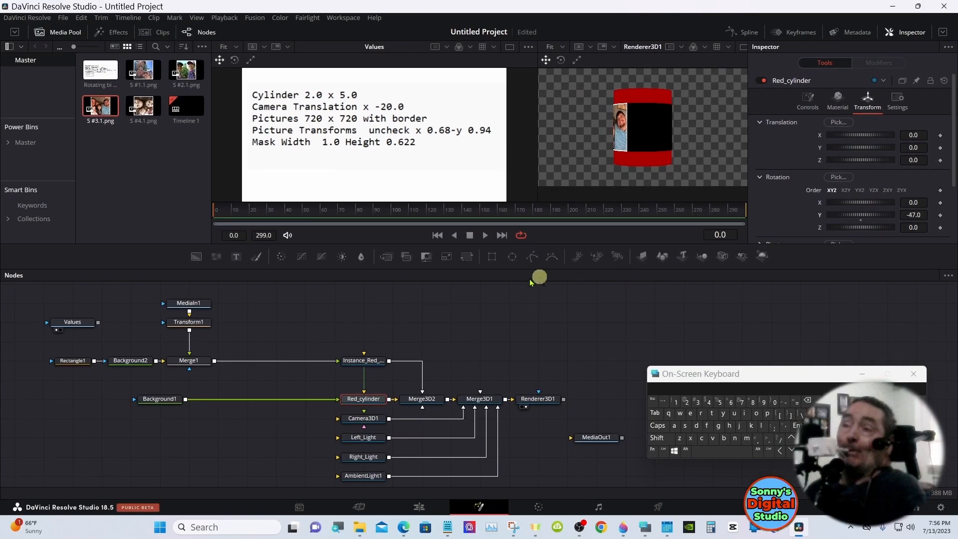
# Shift the picture around the cylinder by moving Transform1's Center X to 1.19
pyautogui.click(200, 322)
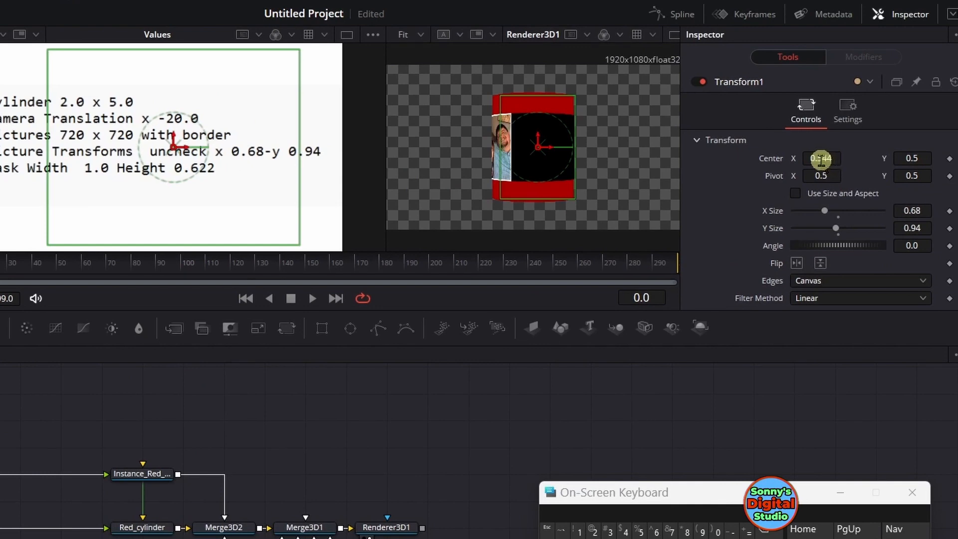
pyautogui.moveTo(846, 136); pyautogui.dragTo(930, 156)
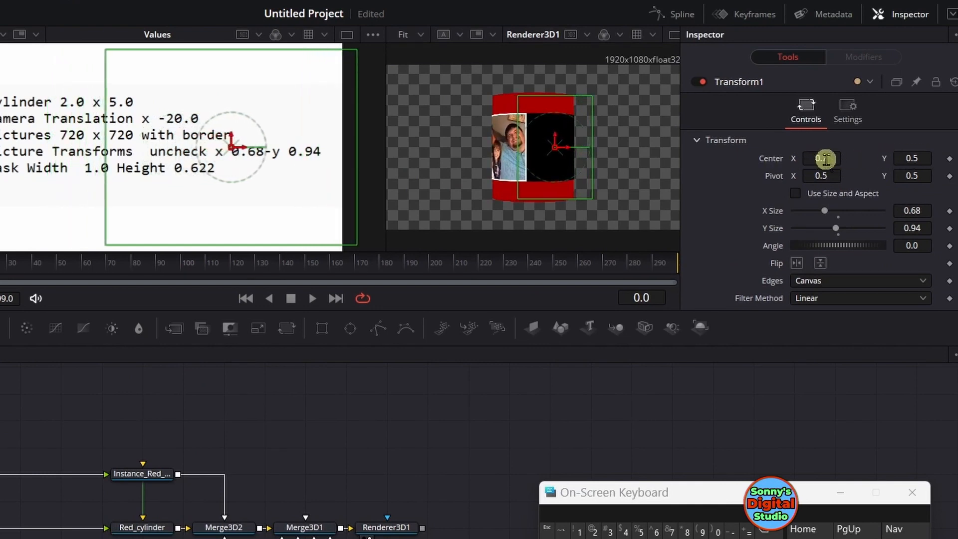
pyautogui.moveTo(819, 158); pyautogui.dragTo(506, 144)
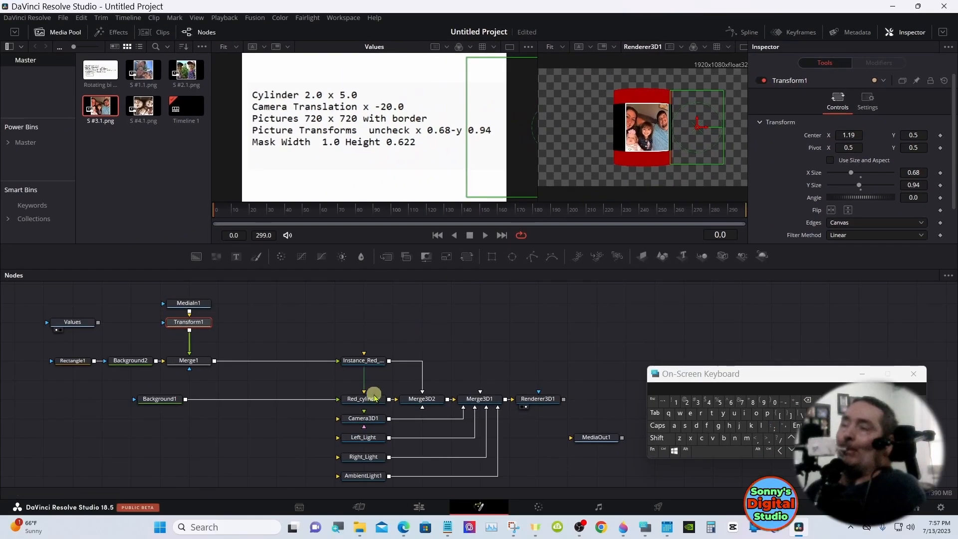
# Rotate Red_cylinder to -174.8 on the Y axis and shift Transform1's Center X to 1.525
pyautogui.click(373, 399)
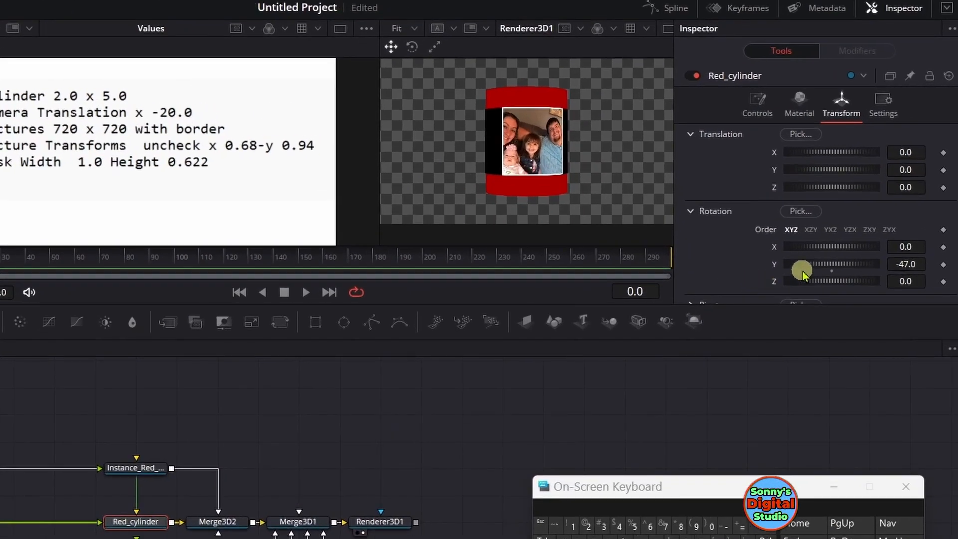
pyautogui.moveTo(803, 272)
pyautogui.mouseDown()
pyautogui.moveTo(844, 263)
pyautogui.moveTo(812, 272)
pyautogui.mouseUp()
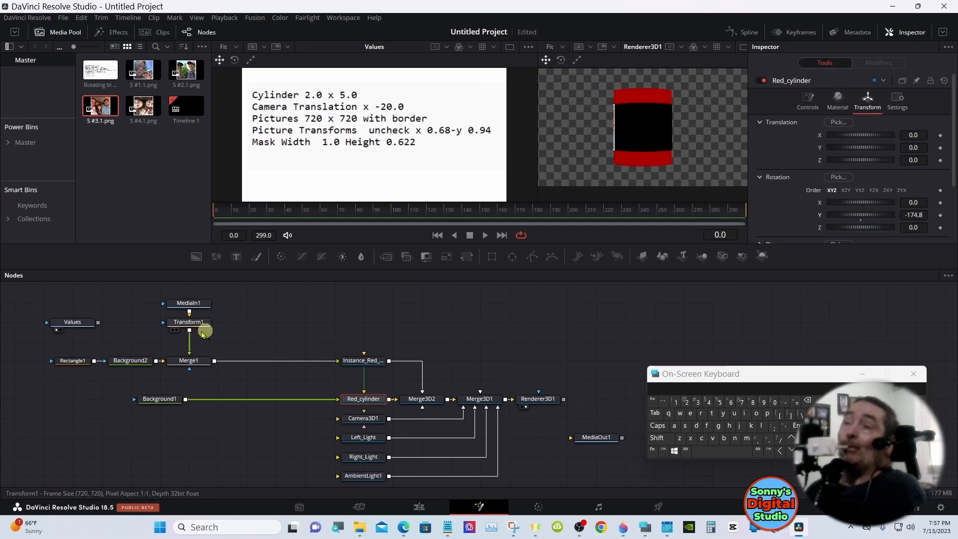
pyautogui.click(184, 323)
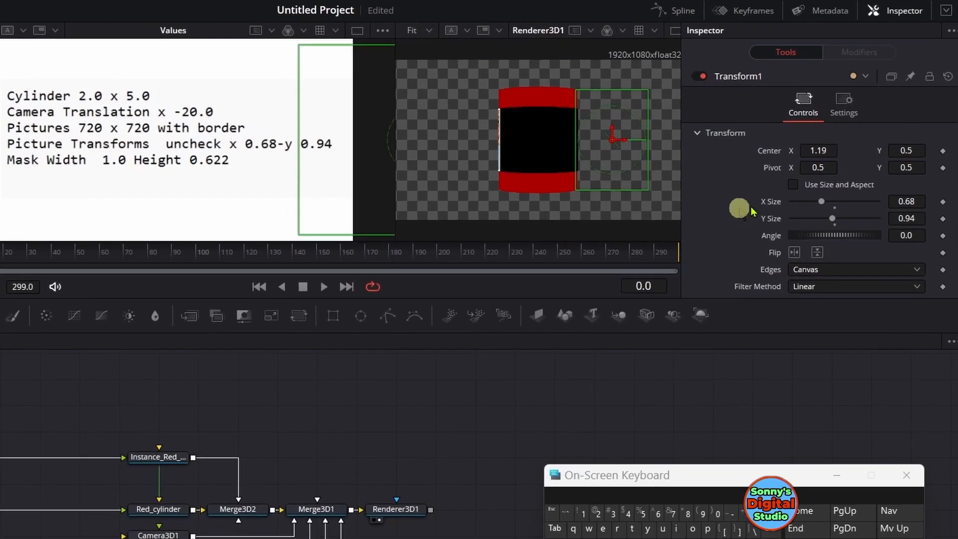
pyautogui.moveTo(813, 152); pyautogui.dragTo(925, 146)
pyautogui.moveTo(773, 157); pyautogui.dragTo(921, 152)
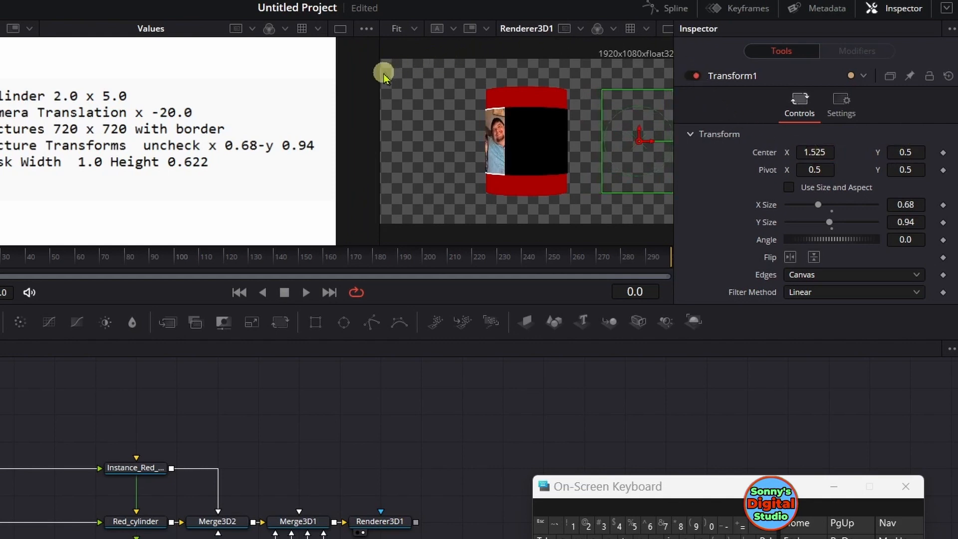
# Show Renderer3D1 enlarged in a single viewer and adjust Transform1's Center X to 1.488
pyautogui.moveTo(377, 74); pyautogui.dragTo(272, 70)
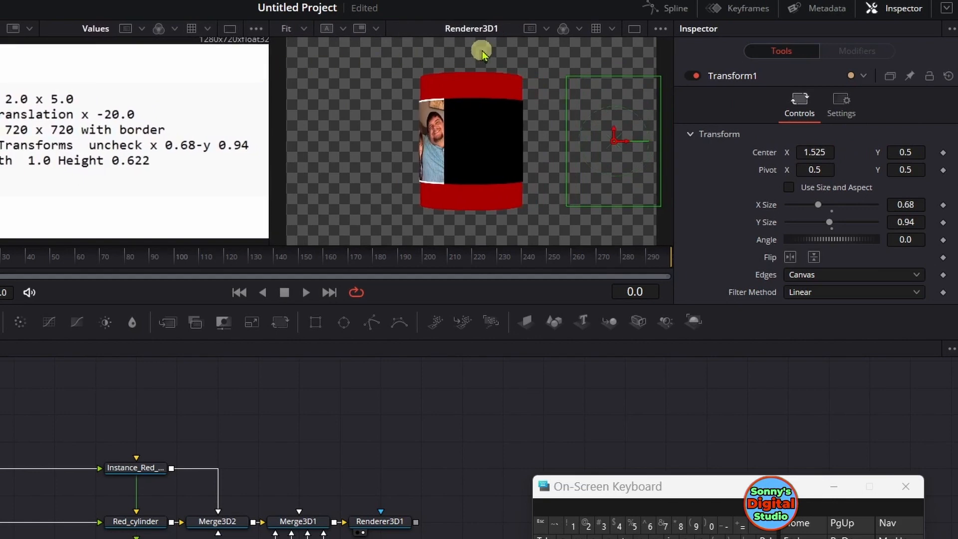
pyautogui.click(633, 29)
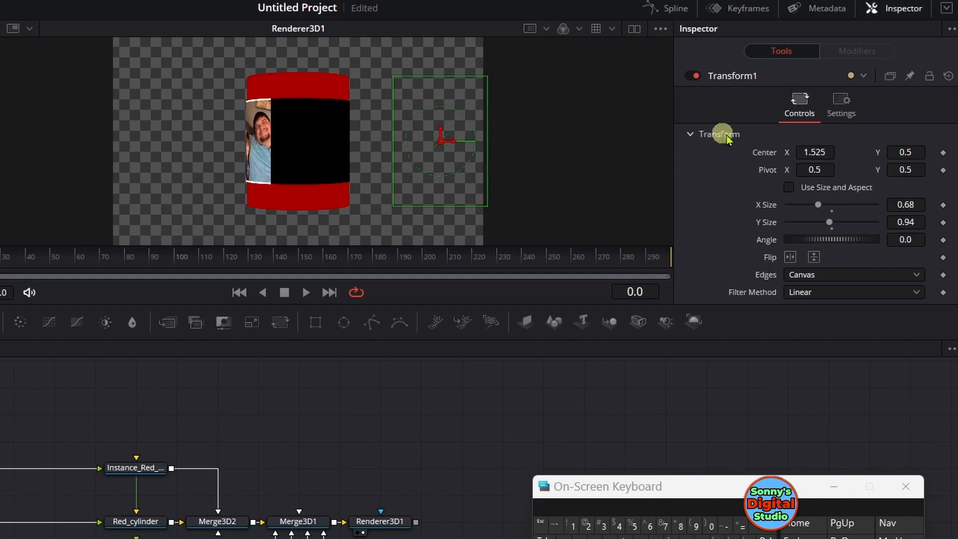
pyautogui.moveTo(815, 152); pyautogui.dragTo(699, 162)
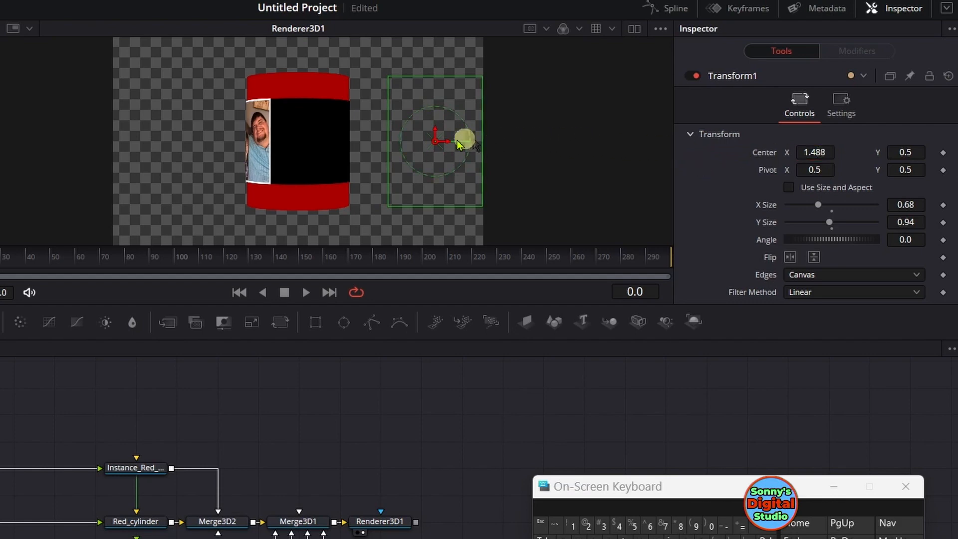
pyautogui.rightClick(399, 141)
pyautogui.moveTo(518, 150)
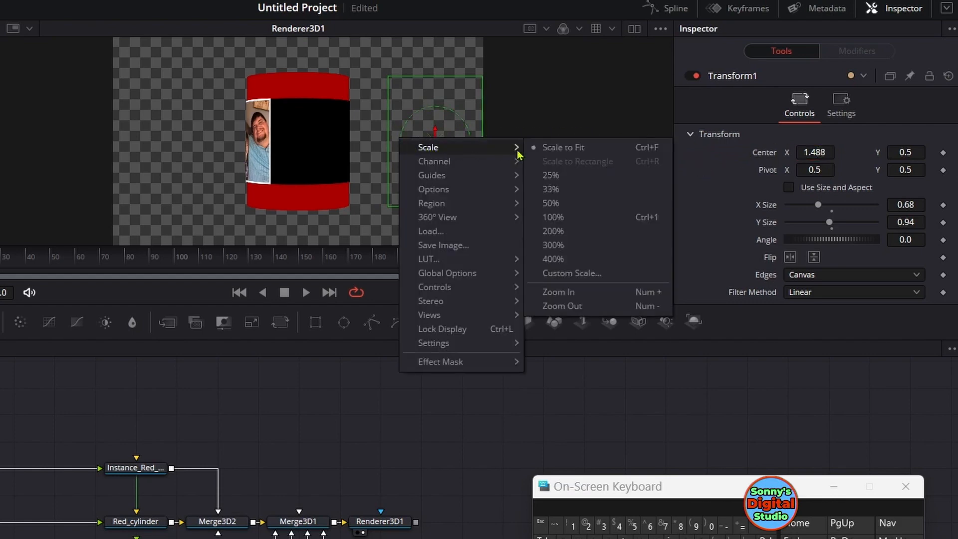
pyautogui.click(550, 292)
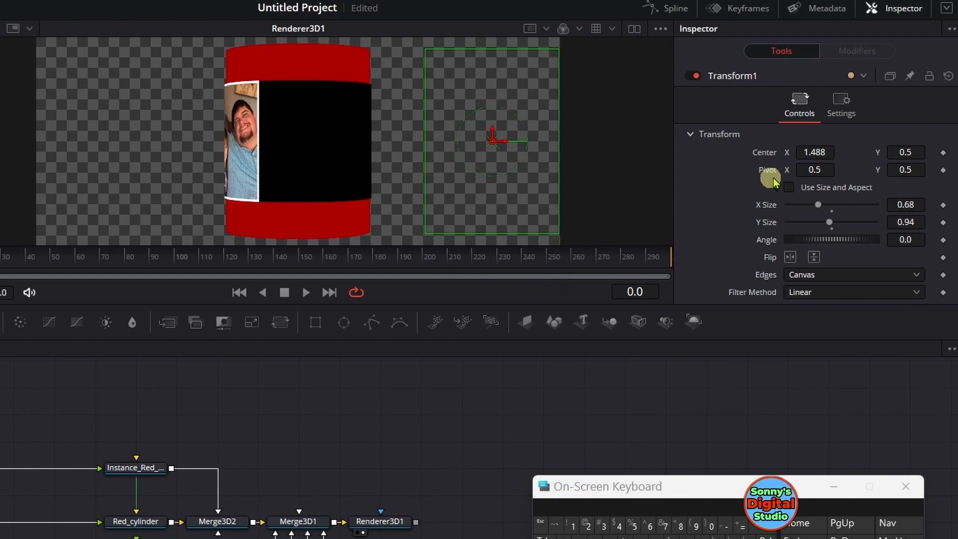
# Set Transform1's Center X to 1.494 and reset Red_cylinder's Y rotation to 0.0
pyautogui.moveTo(810, 149)
pyautogui.mouseDown()
pyautogui.moveTo(820, 146)
pyautogui.moveTo(810, 148)
pyautogui.mouseUp()
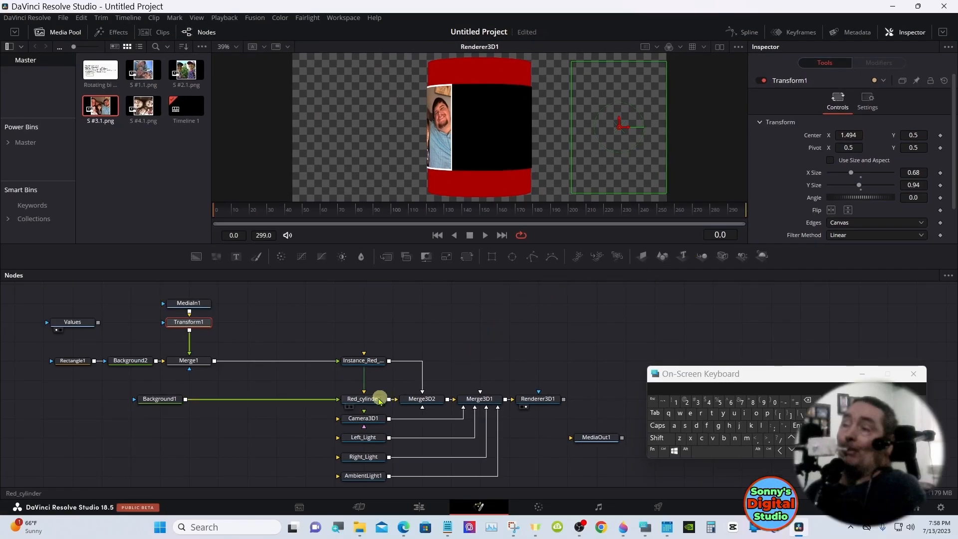
pyautogui.click(368, 402)
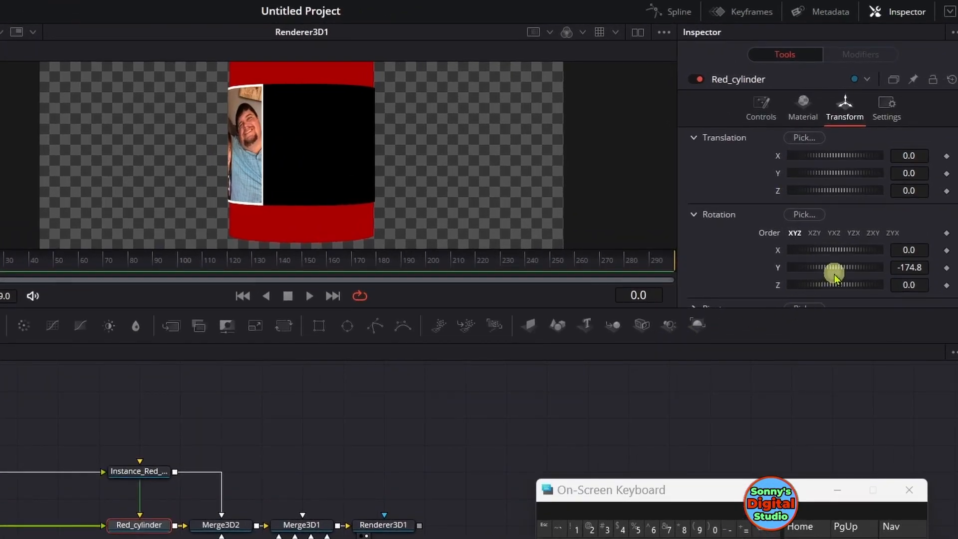
pyautogui.doubleClick(834, 274)
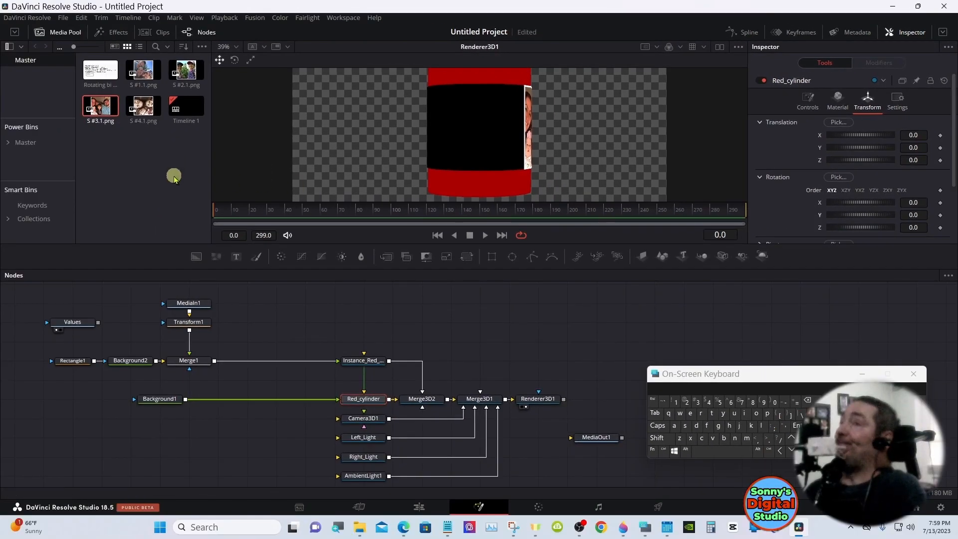
# Add S #2.1.png to the node graph beside MediaIn1 and paste an instance of Transform1 beneath it
pyautogui.moveTo(183, 71); pyautogui.dragTo(215, 252)
pyautogui.moveTo(241, 299); pyautogui.dragTo(245, 310)
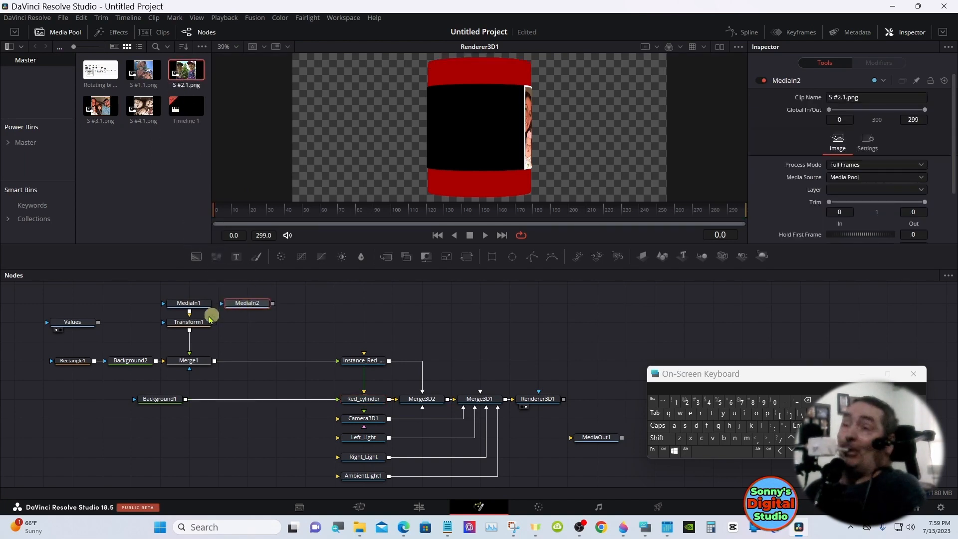
pyautogui.click(181, 323)
pyautogui.rightClick(181, 323)
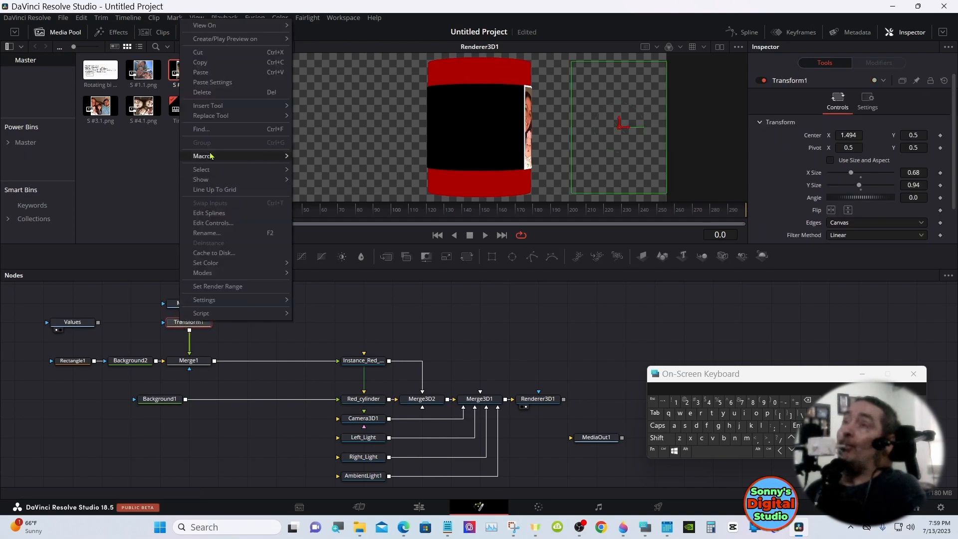
pyautogui.click(200, 62)
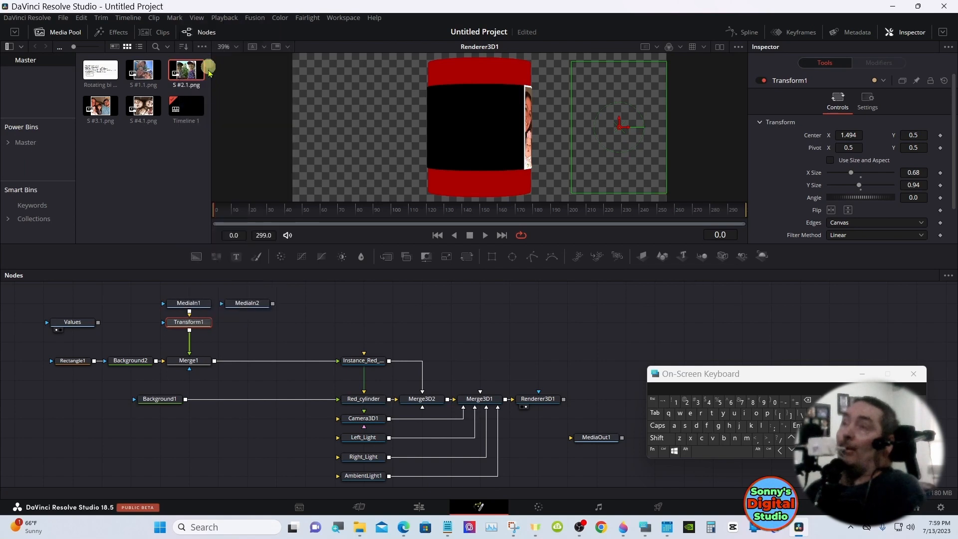
pyautogui.click(240, 324)
pyautogui.rightClick(241, 324)
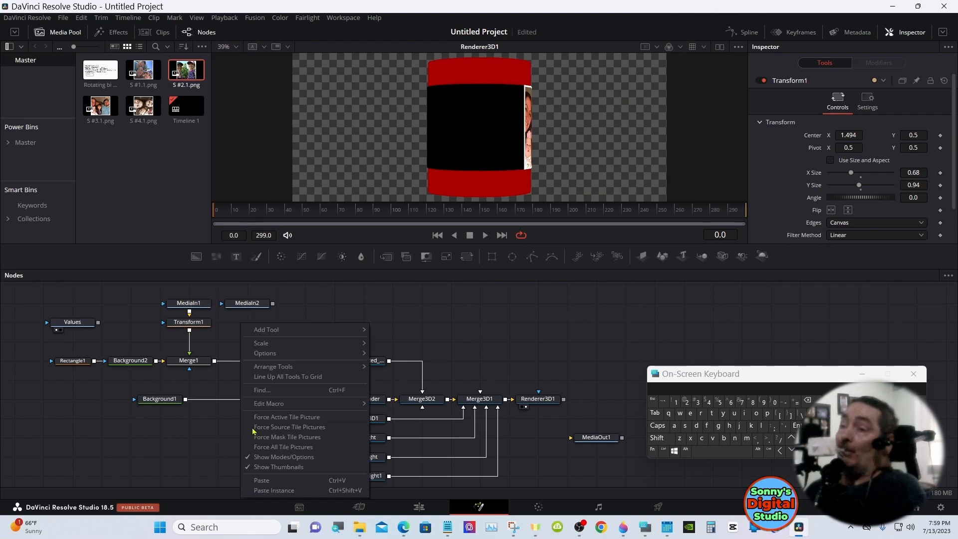
pyautogui.click(259, 489)
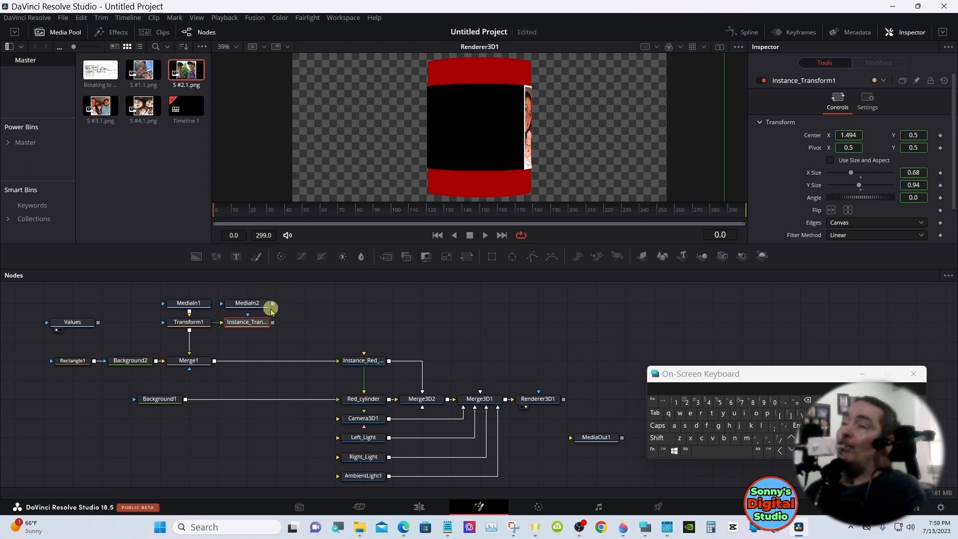
# Connect MediaIn2 into the pasted transform instance and merge its output with Merge1's output
pyautogui.moveTo(272, 303); pyautogui.dragTo(245, 323)
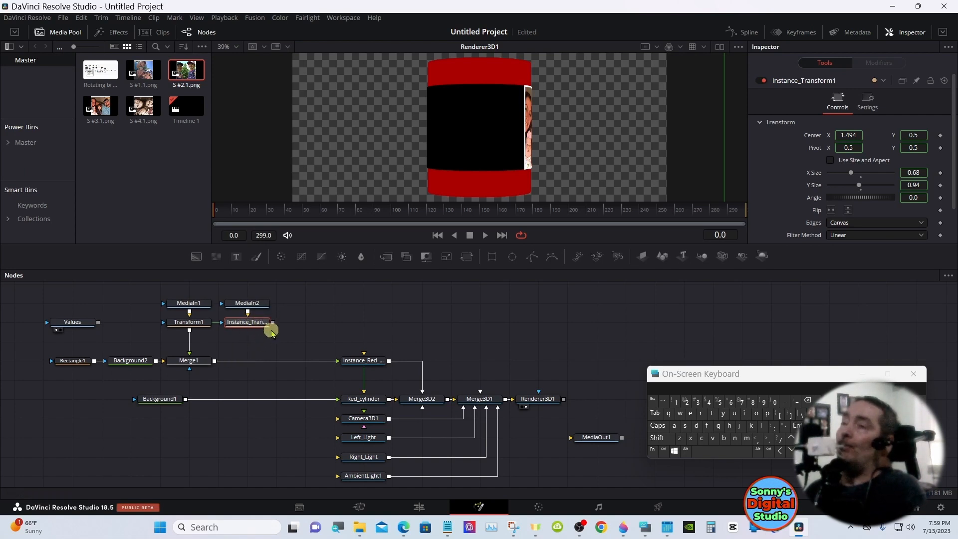
pyautogui.moveTo(273, 323); pyautogui.dragTo(215, 362)
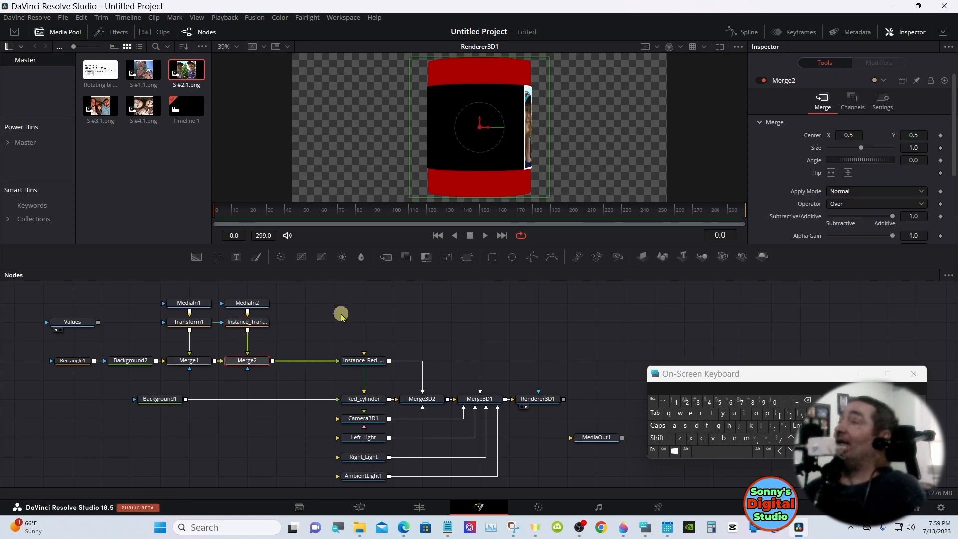
# Set Transform1_1's Center X to 1.001 and rotate Red_cylinder to -47.0 on the Y axis
pyautogui.click(257, 322)
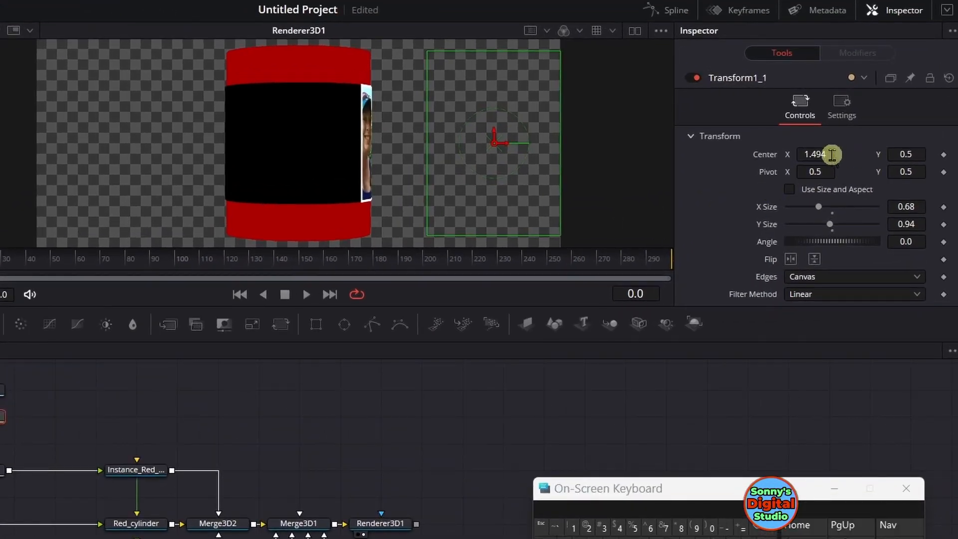
pyautogui.moveTo(832, 155); pyautogui.dragTo(485, 171)
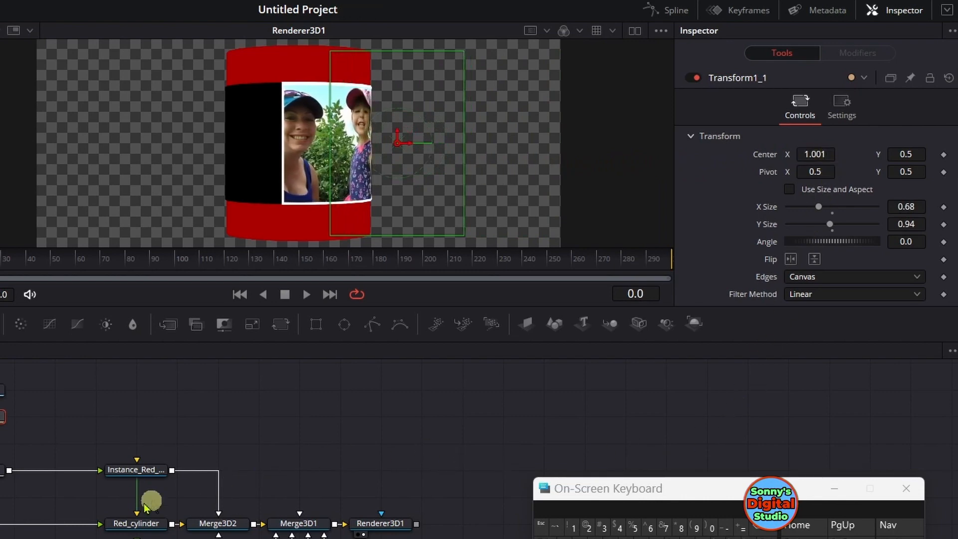
pyautogui.click(116, 524)
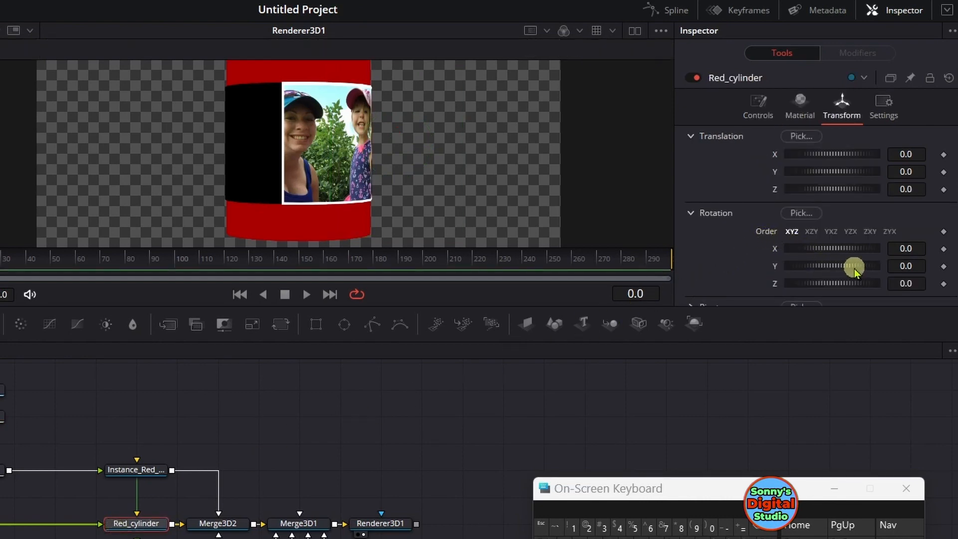
pyautogui.moveTo(854, 270)
pyautogui.mouseDown()
pyautogui.moveTo(826, 269)
pyautogui.moveTo(851, 272)
pyautogui.moveTo(842, 271)
pyautogui.mouseUp()
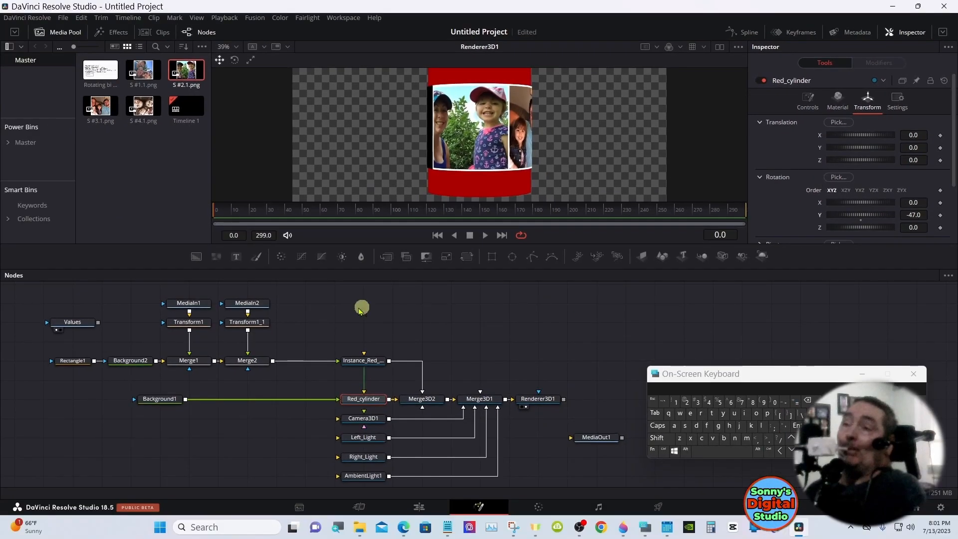
# Align the second photo edge to edge with the first by setting Transform1_1's Center X to 0.823
pyautogui.click(254, 324)
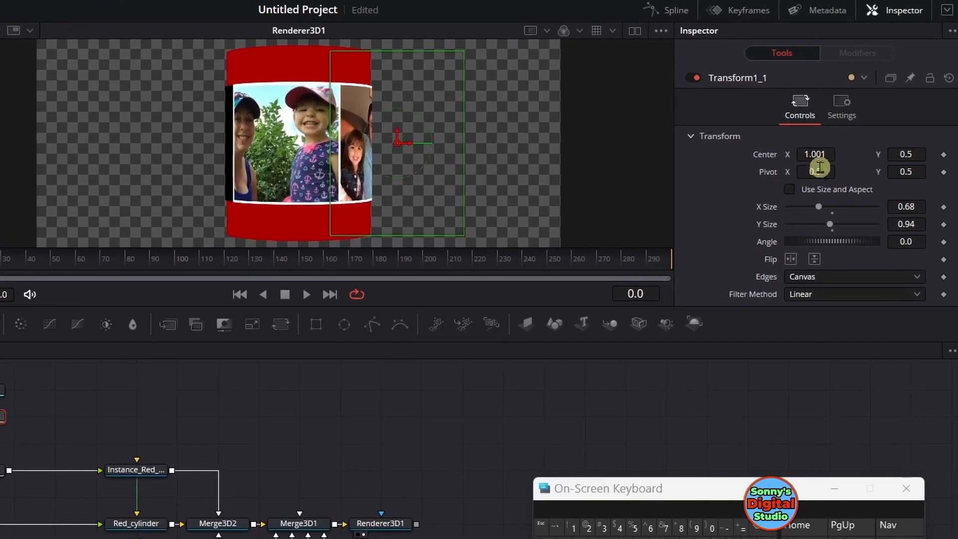
pyautogui.moveTo(818, 154); pyautogui.dragTo(698, 170)
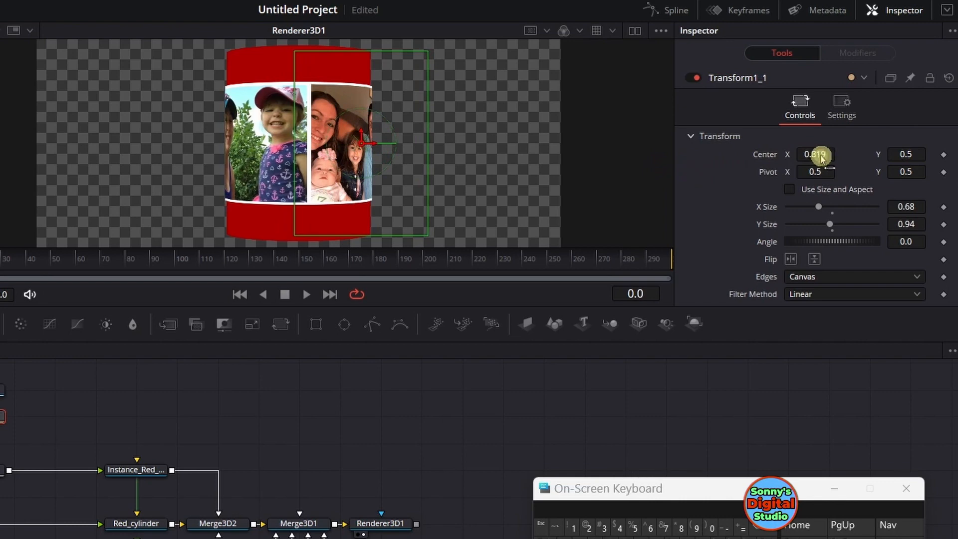
pyautogui.moveTo(822, 158); pyautogui.dragTo(821, 155)
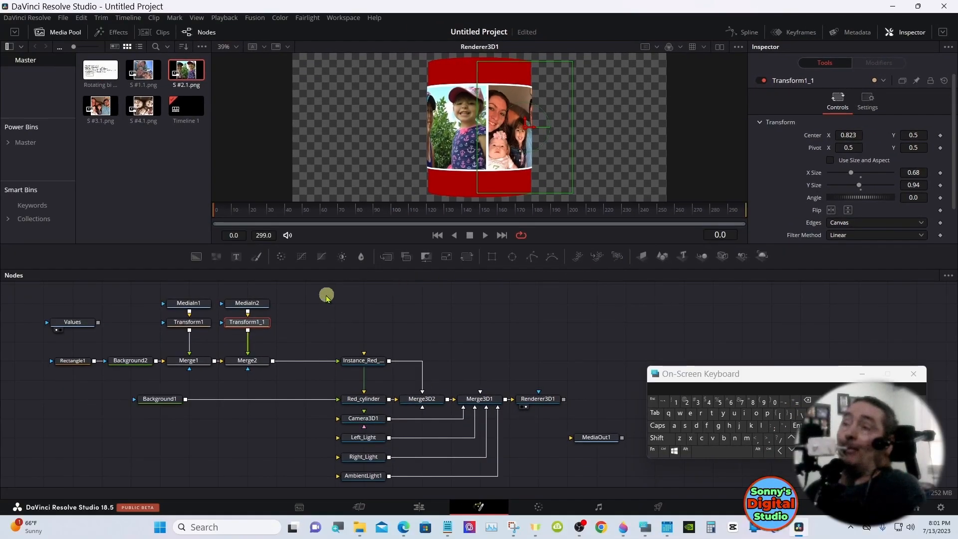
pyautogui.click(327, 297)
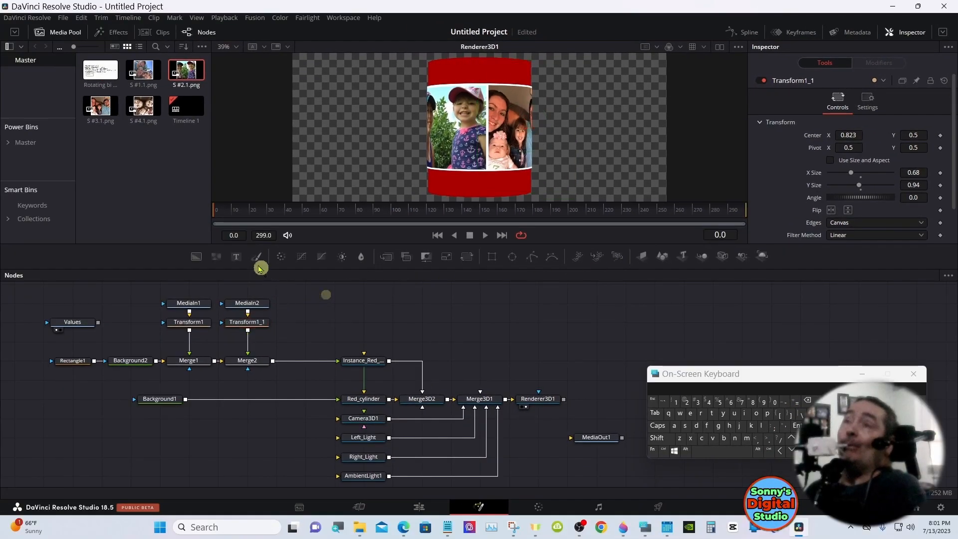
# Add S #3.1.png to the node graph beside MediaIn2 and paste a copy of Transform1_1 beneath it
pyautogui.moveTo(93, 110); pyautogui.dragTo(305, 305)
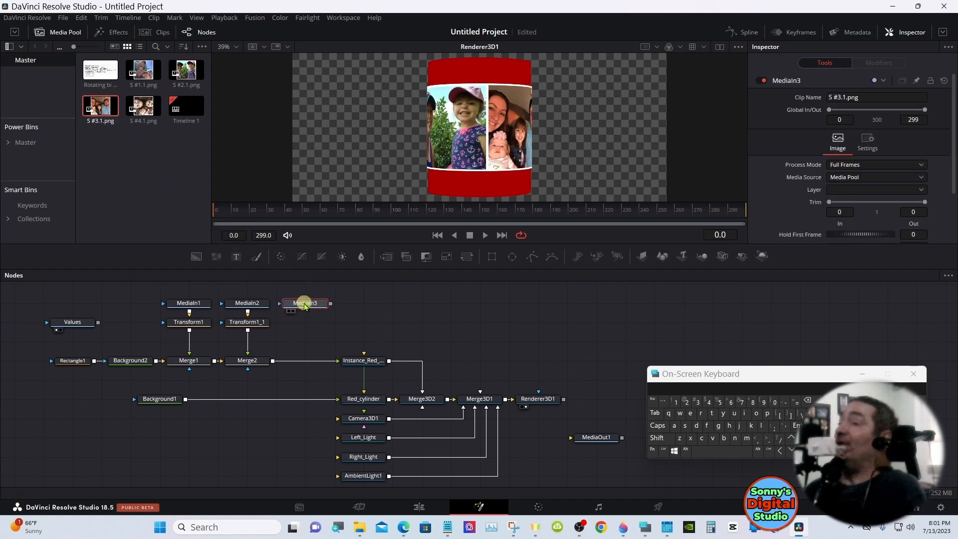
pyautogui.click(246, 324)
pyautogui.rightClick(244, 325)
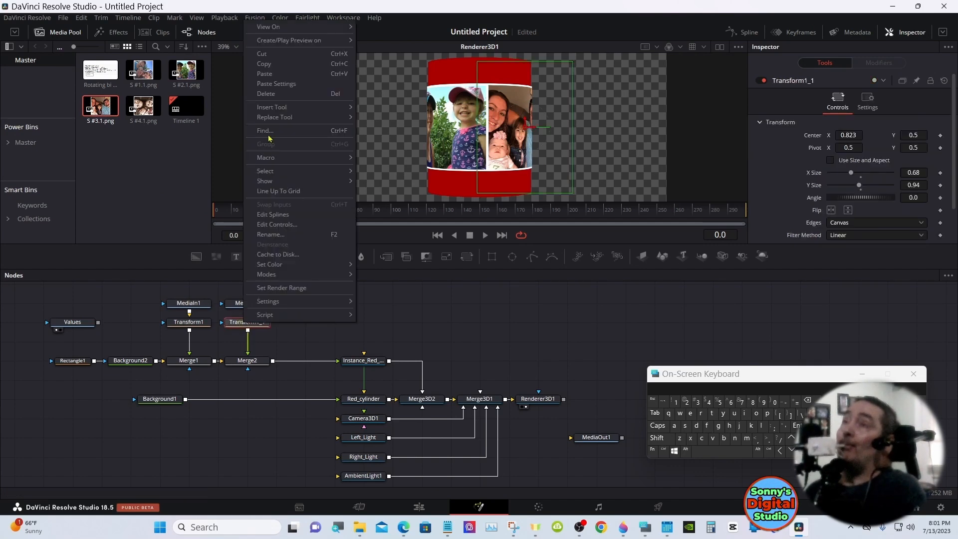
pyautogui.click(264, 64)
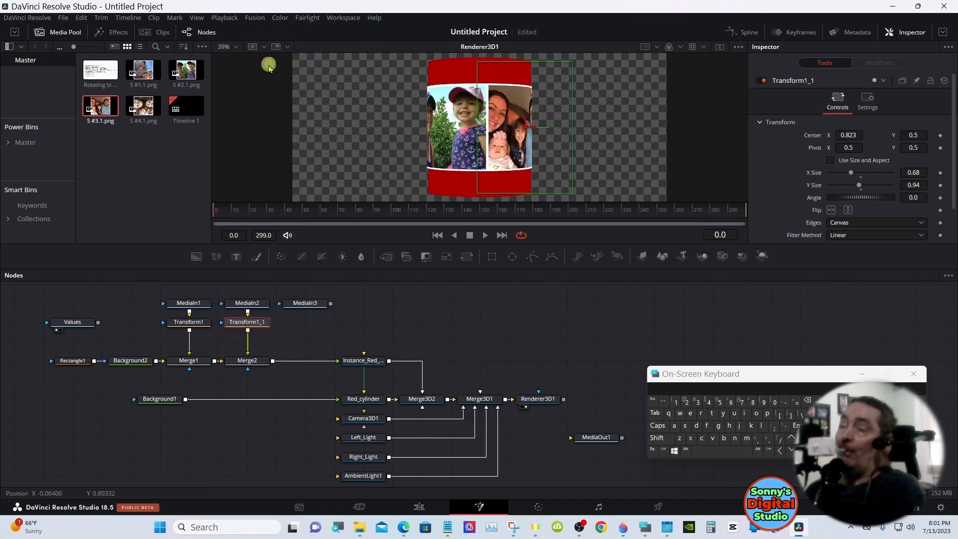
pyautogui.click(297, 323)
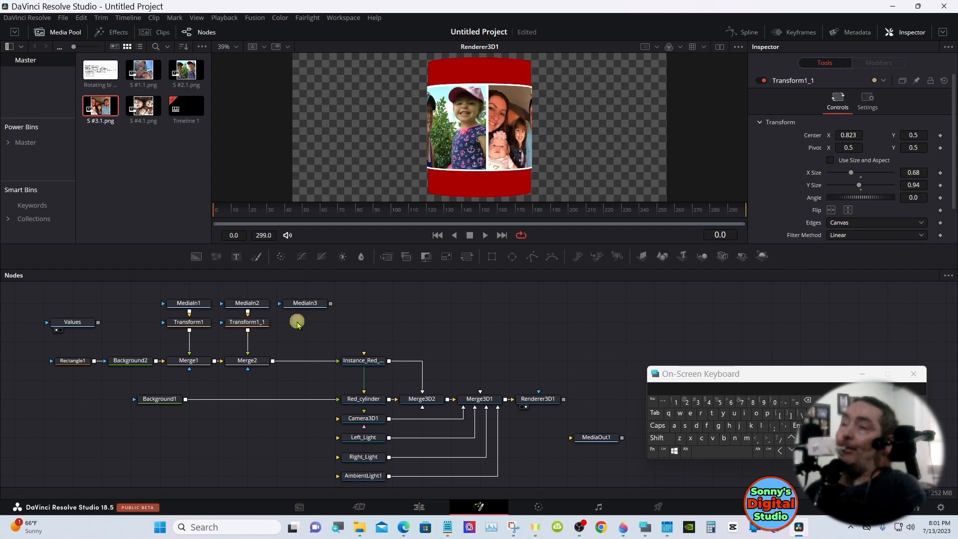
pyautogui.rightClick(298, 324)
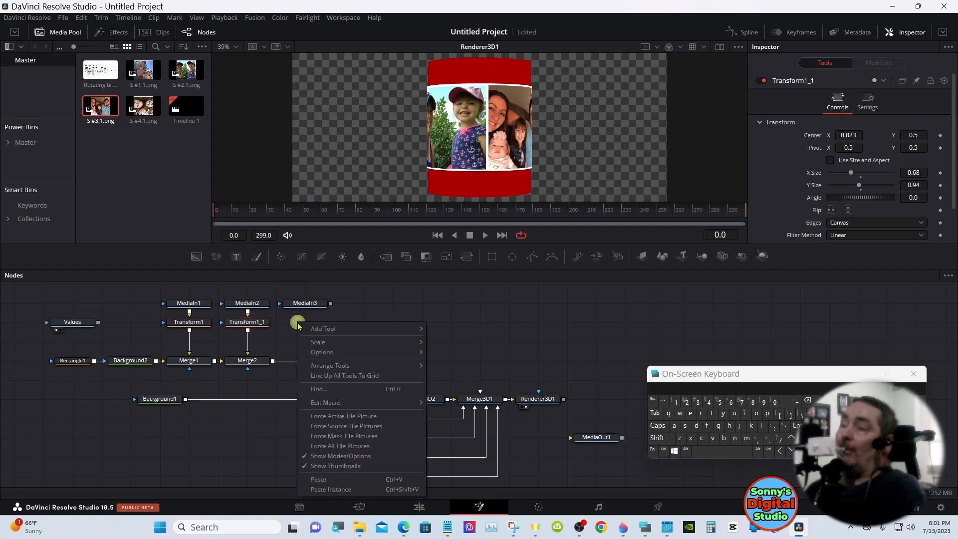
pyautogui.click(318, 479)
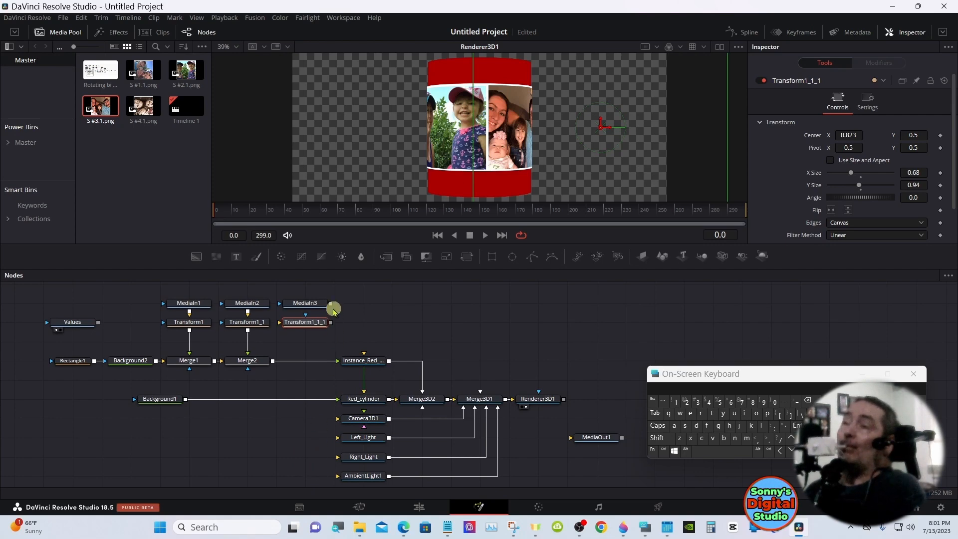
# Connect MediaIn3 into Transform1_1_1 and merge its output with Merge2's output
pyautogui.moveTo(330, 305); pyautogui.dragTo(299, 325)
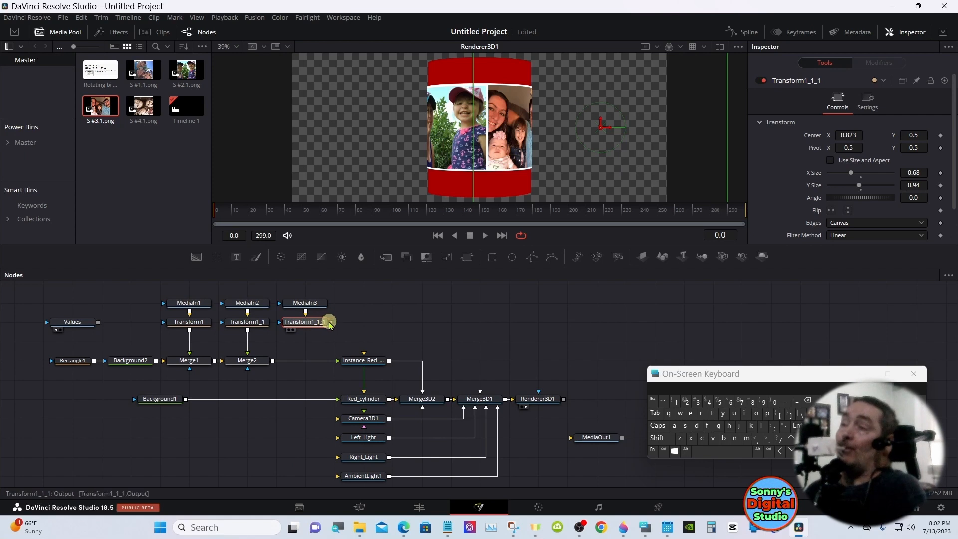
pyautogui.moveTo(331, 324); pyautogui.dragTo(274, 363)
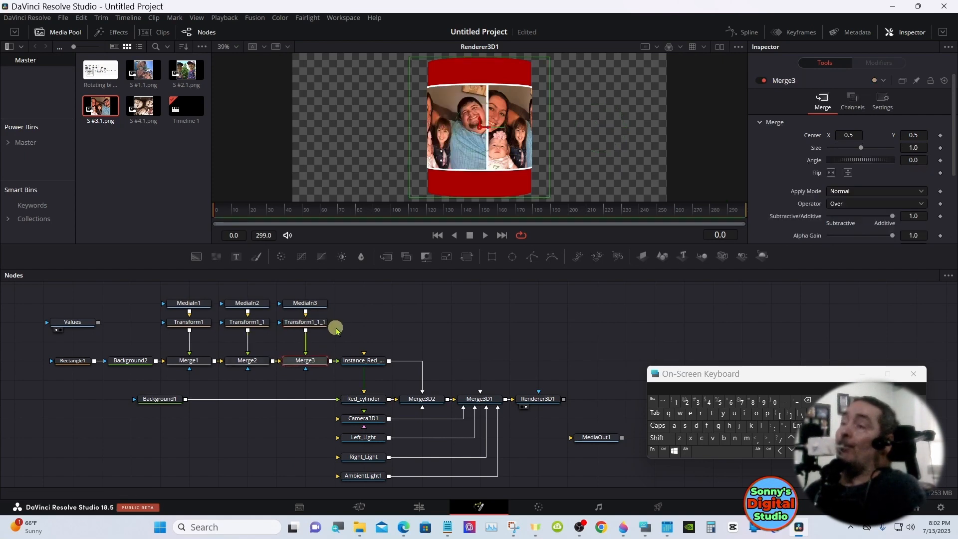
# Move the cylinder, camera, light, 3D merge, renderer and MediaOut1 nodes together away from Merge3 to make room in the graph
pyautogui.moveTo(353, 320); pyautogui.dragTo(585, 487)
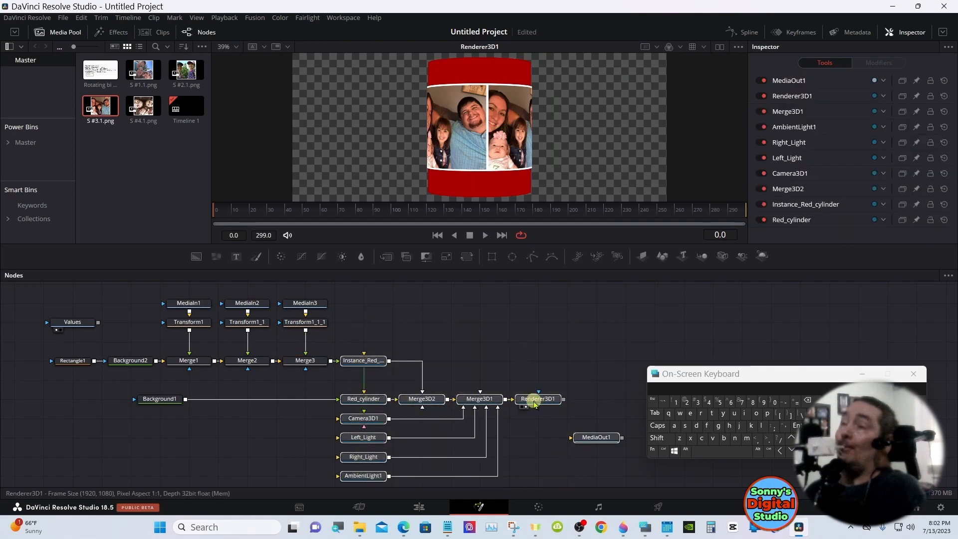
pyautogui.moveTo(526, 401); pyautogui.dragTo(619, 399)
pyautogui.click(616, 395)
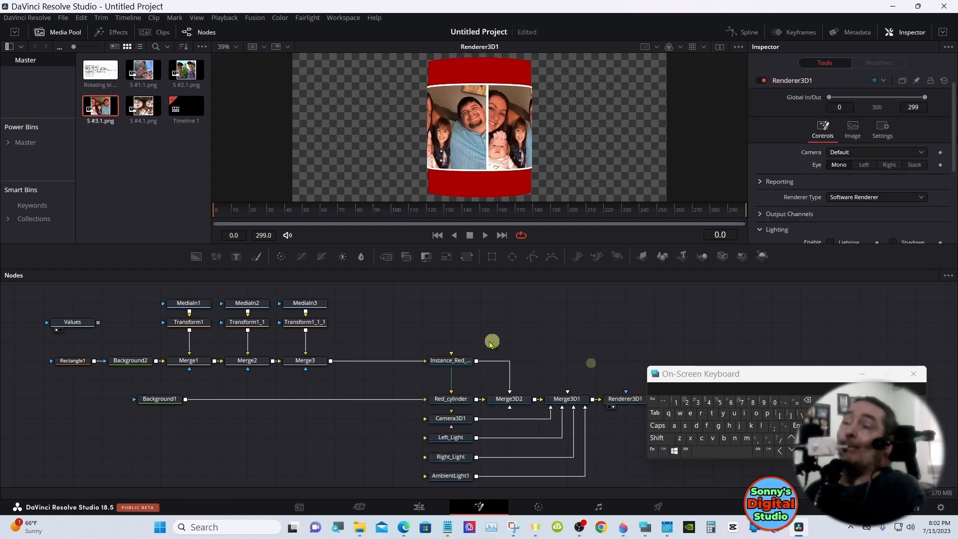
# Rotate Red_cylinder to 57.3 on the Y axis
pyautogui.click(317, 323)
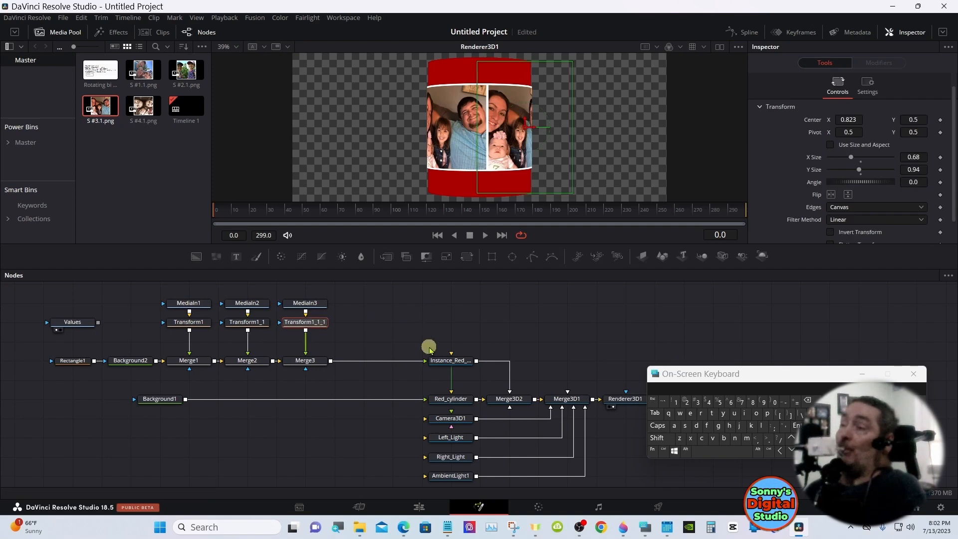
pyautogui.click(449, 397)
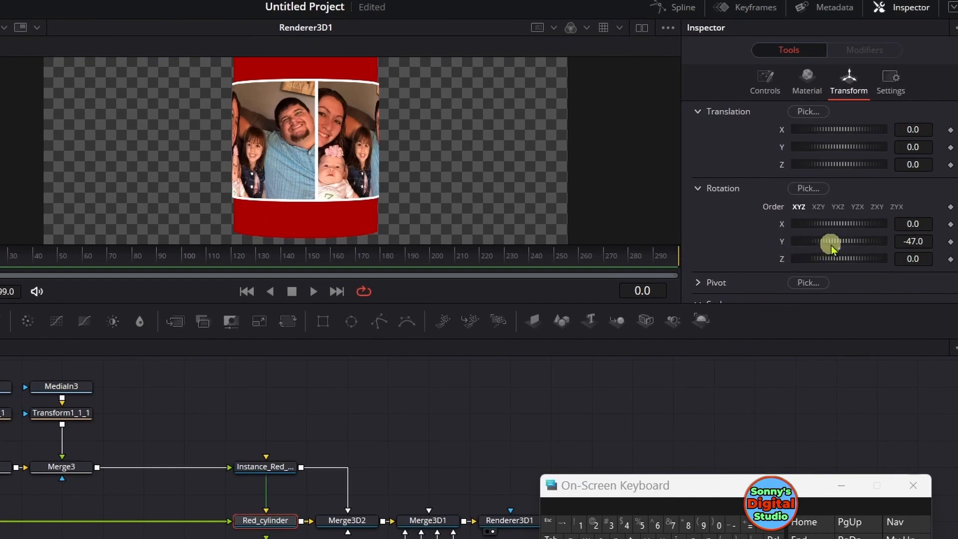
pyautogui.moveTo(836, 242); pyautogui.dragTo(863, 241)
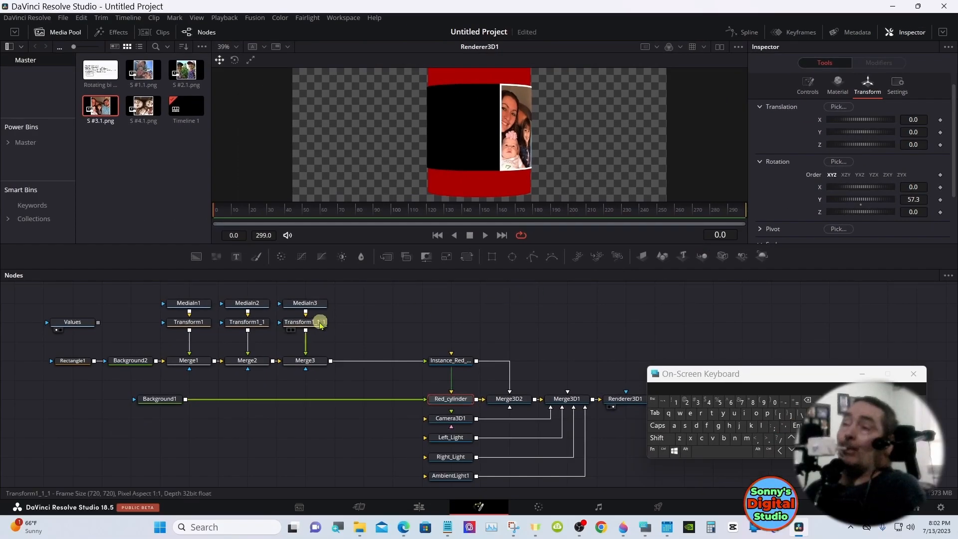
# Slide the third photo against its neighbour by setting Transform1_1_1's Center X to 0.155
pyautogui.click(78, 418)
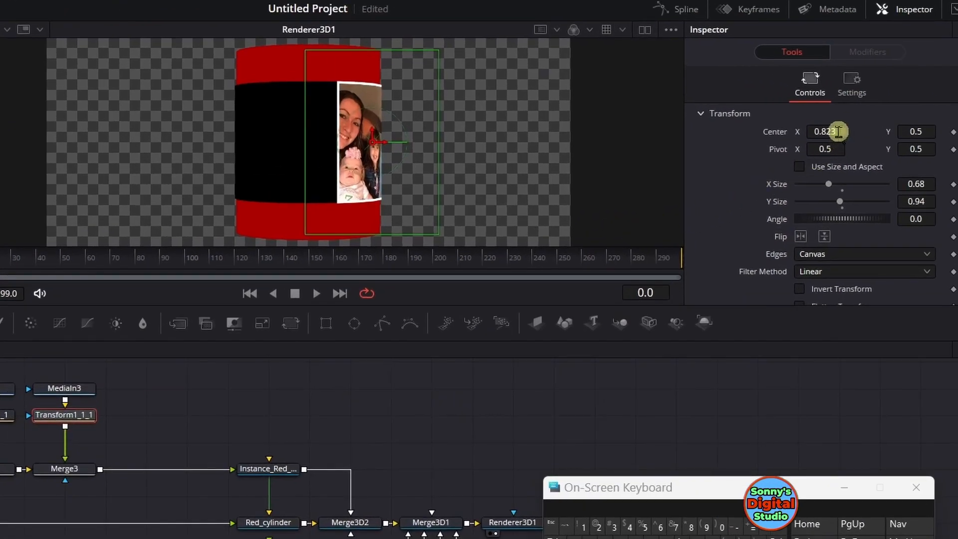
pyautogui.moveTo(838, 131); pyautogui.dragTo(342, 147)
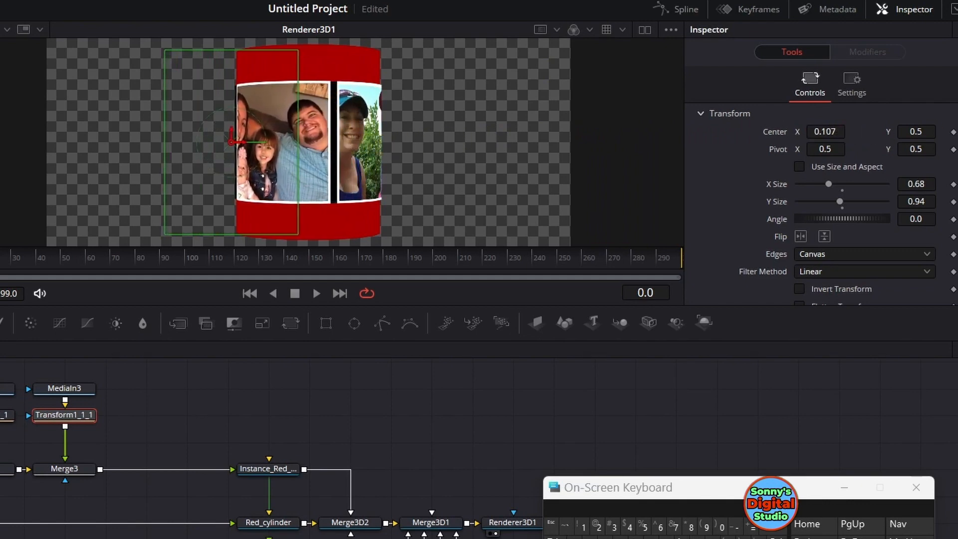
pyautogui.moveTo(820, 133); pyautogui.dragTo(853, 137)
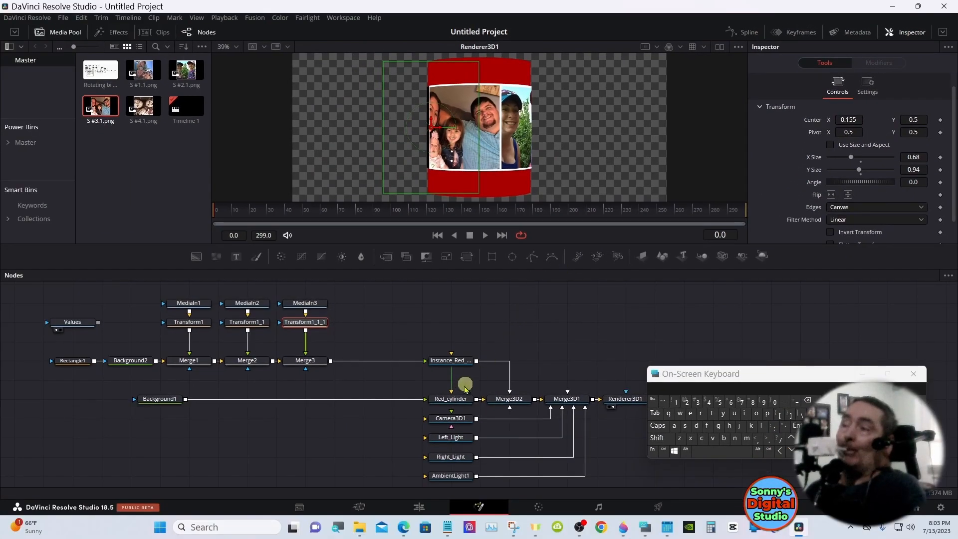
# Rotate Red_cylinder to 130.3 on the Y axis and add S #4.1.png to the node graph beside MediaIn3
pyautogui.click(457, 399)
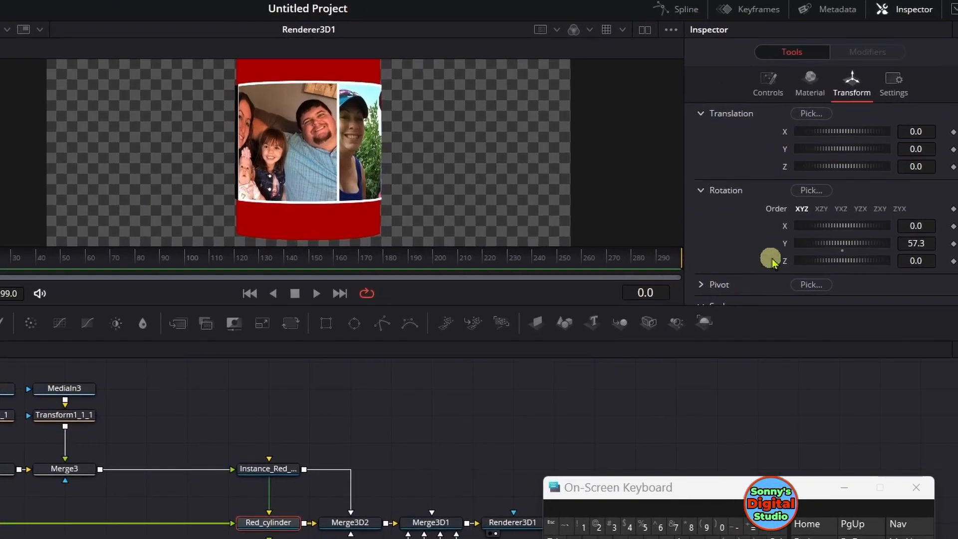
pyautogui.moveTo(841, 248); pyautogui.dragTo(862, 247)
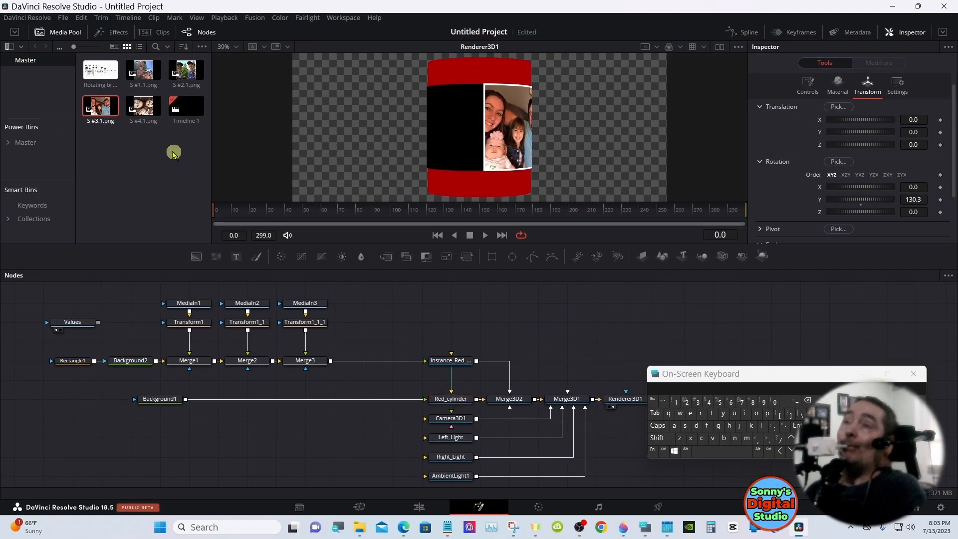
pyautogui.moveTo(143, 107); pyautogui.dragTo(359, 307)
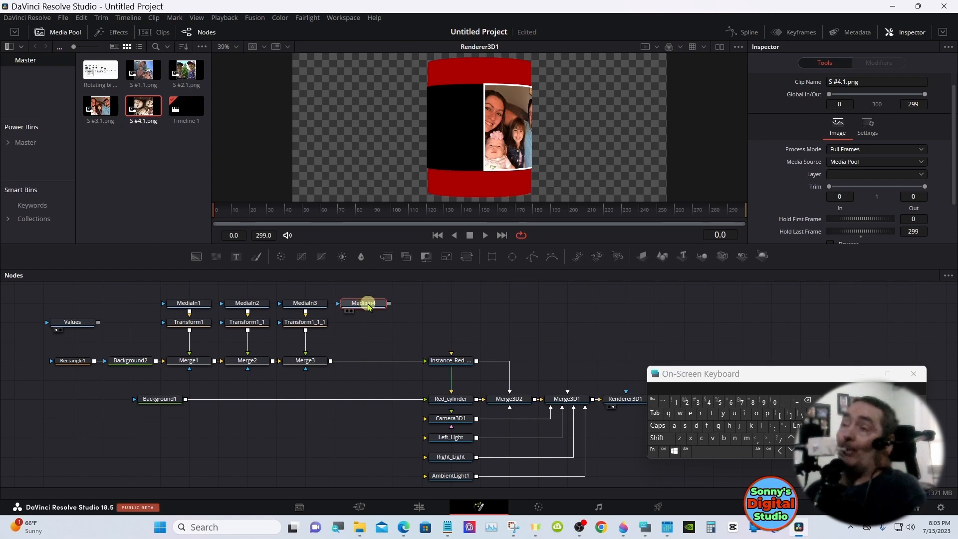
# Paste a copy of Transform1_1_1 below MediaIn4, connect MediaIn4 into it, and merge its output with Merge3's output
pyautogui.click(310, 322)
pyautogui.rightClick(314, 322)
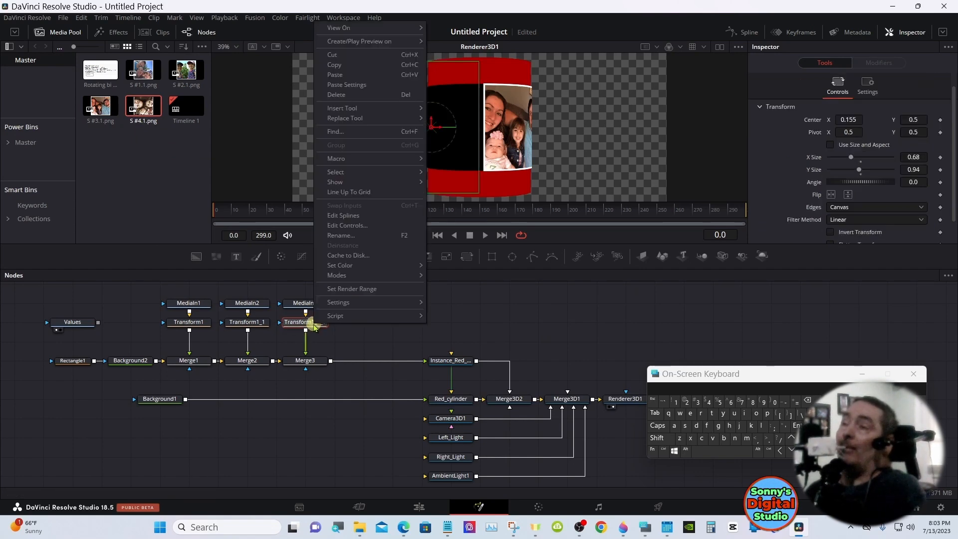
pyautogui.click(340, 65)
pyautogui.click(353, 328)
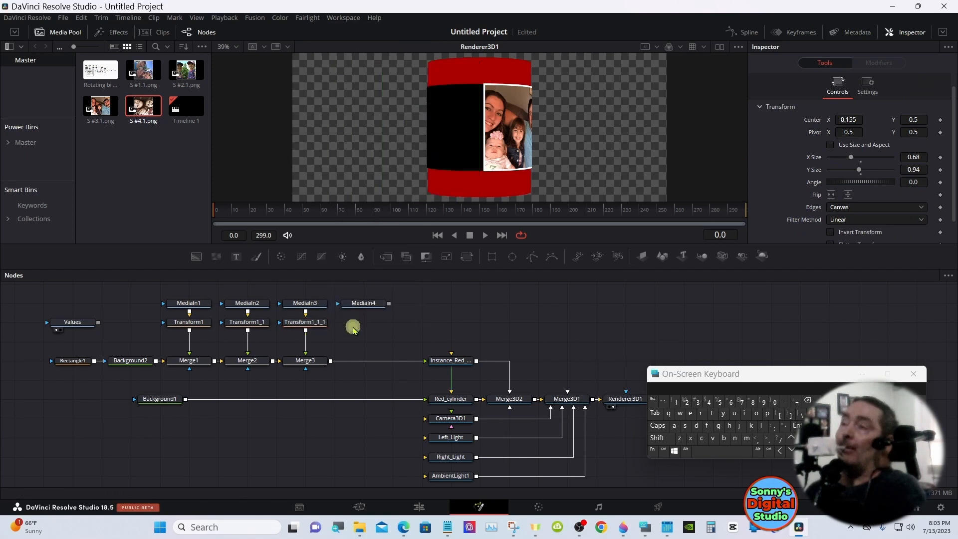
pyautogui.rightClick(353, 328)
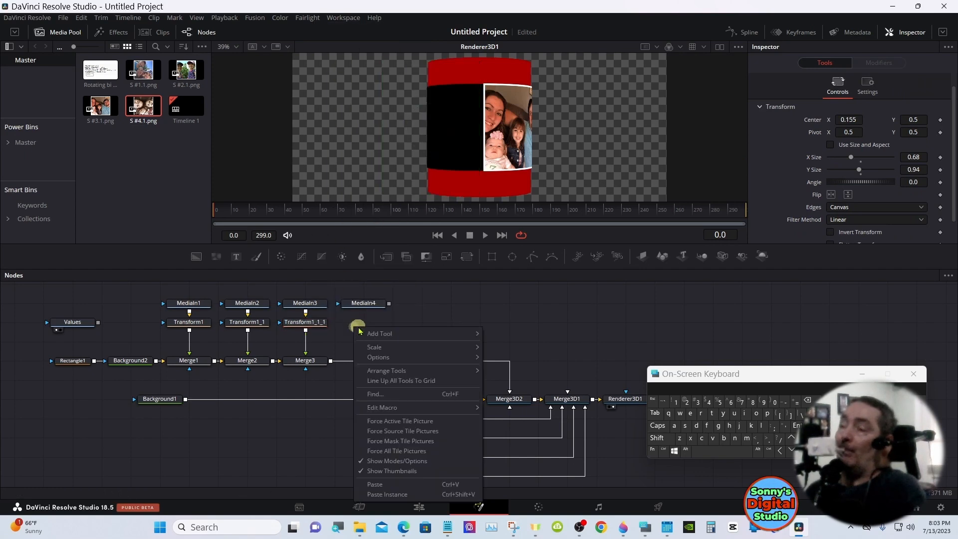
pyautogui.click(373, 484)
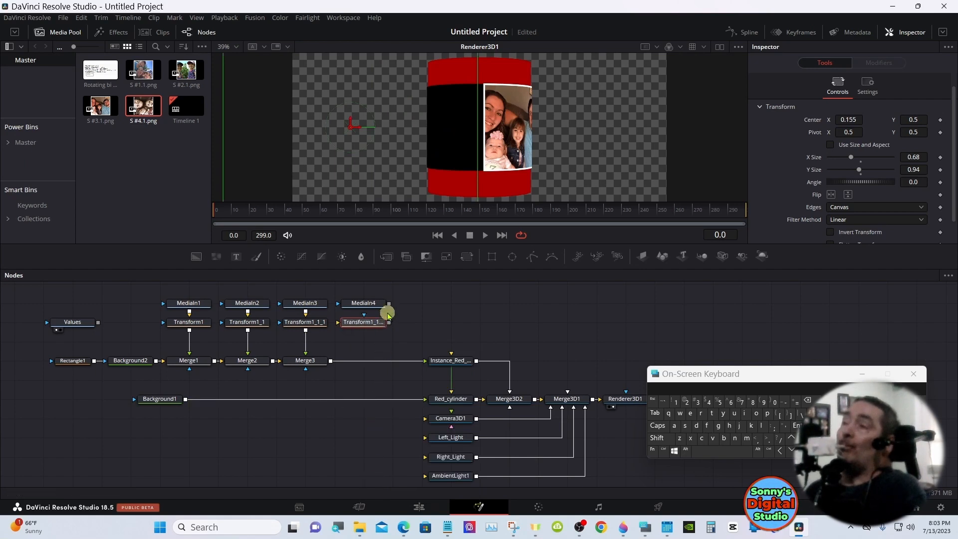
pyautogui.moveTo(390, 306); pyautogui.dragTo(328, 361)
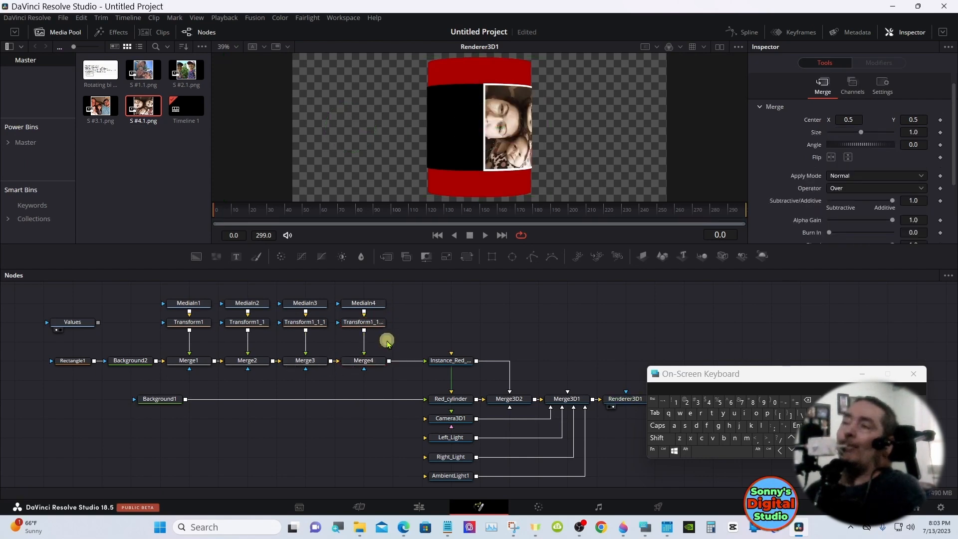
# Slide the fourth photo against the third by setting its copied transform's Center X to -0.517
pyautogui.click(368, 321)
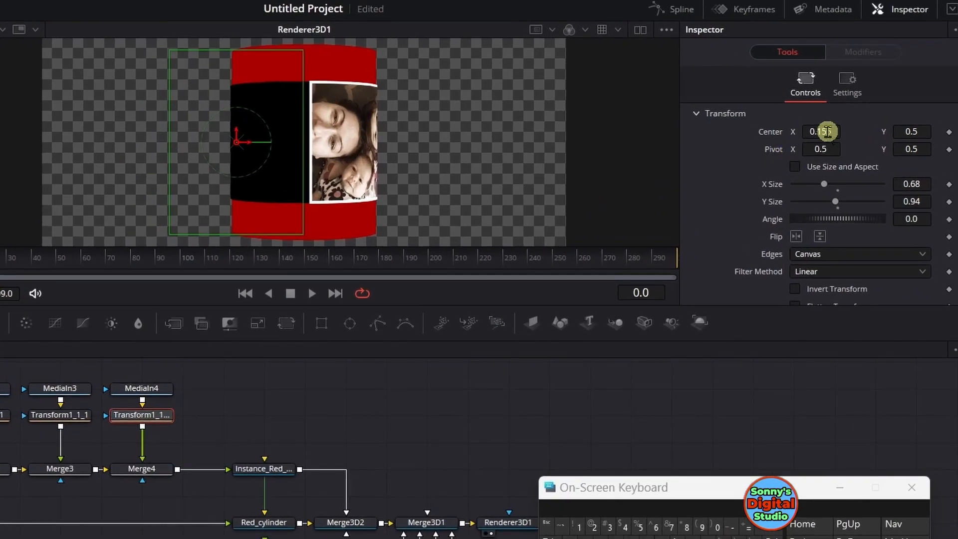
pyautogui.moveTo(827, 131); pyautogui.dragTo(952, 132)
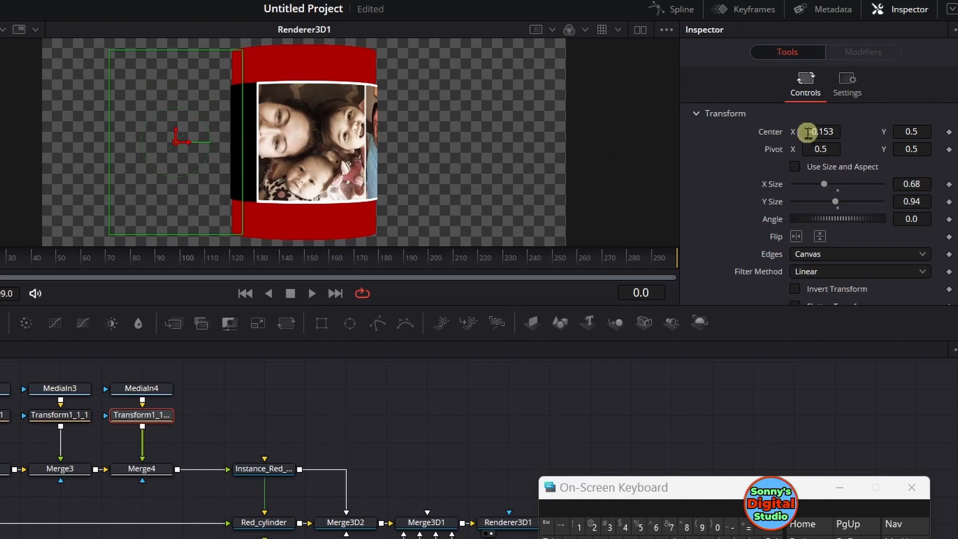
pyautogui.moveTo(830, 131); pyautogui.dragTo(577, 139)
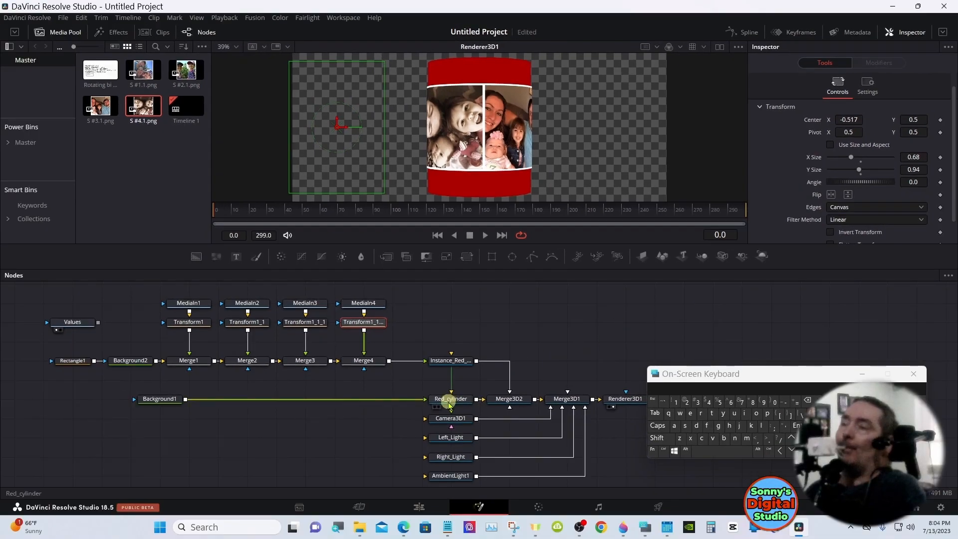
# Turn Red_cylinder around its Y axis to check the photo seams, ending at 104.2
pyautogui.click(317, 484)
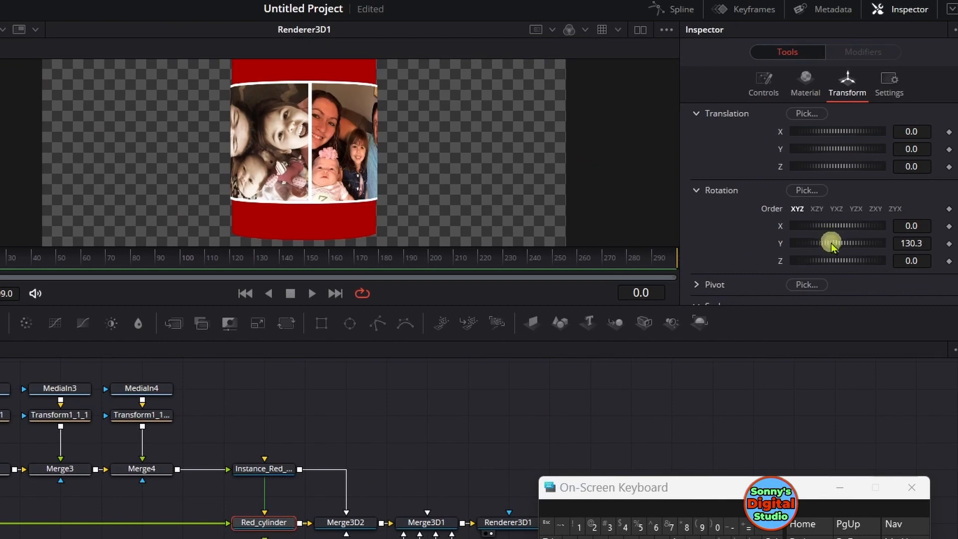
pyautogui.moveTo(830, 243); pyautogui.dragTo(855, 249)
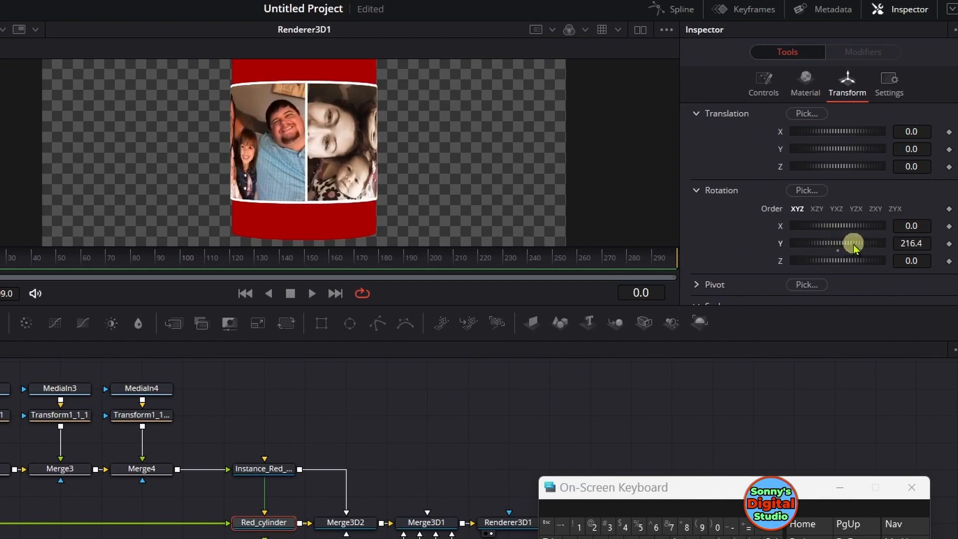
pyautogui.moveTo(853, 248); pyautogui.dragTo(774, 250)
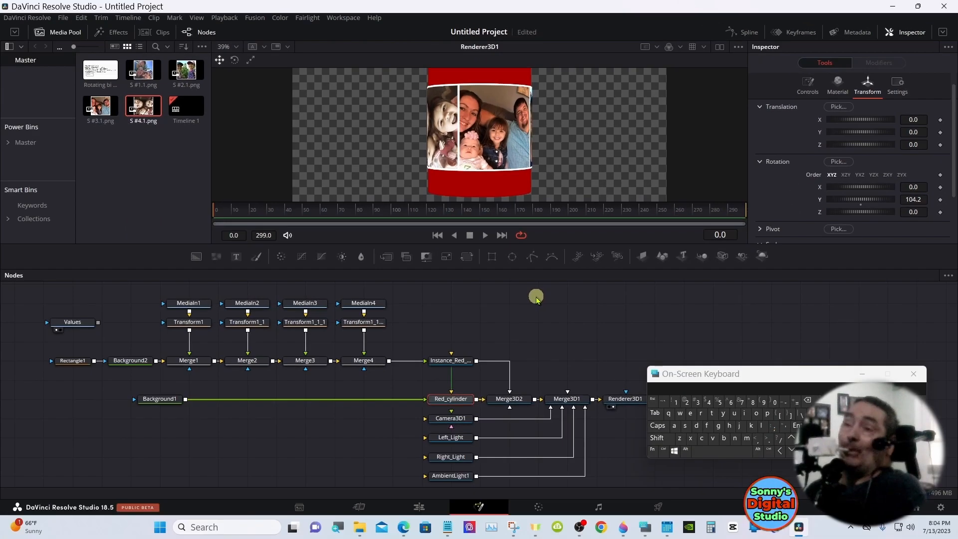
# Recolor Background1 with the basic light blue #55aaff and deepen it to a more saturated blue
pyautogui.click(124, 365)
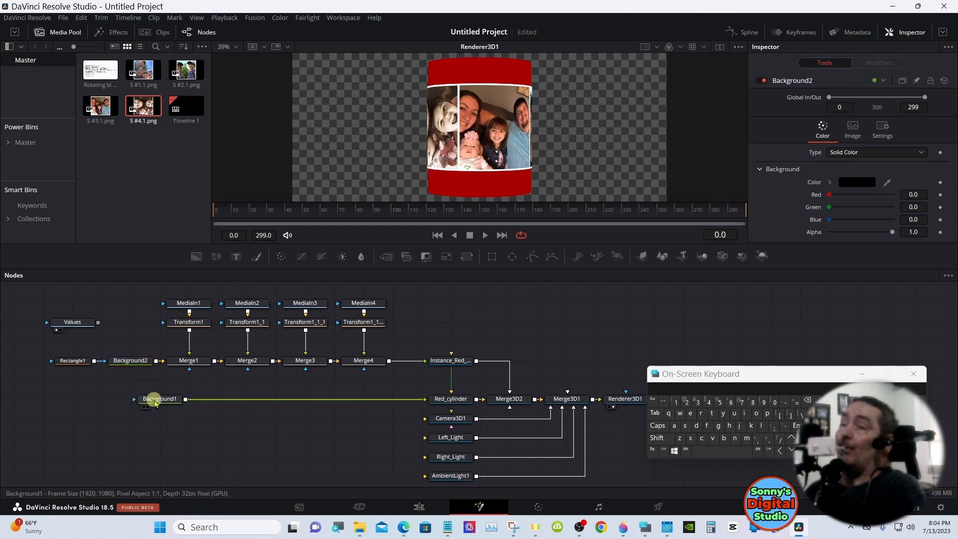
pyautogui.click(157, 402)
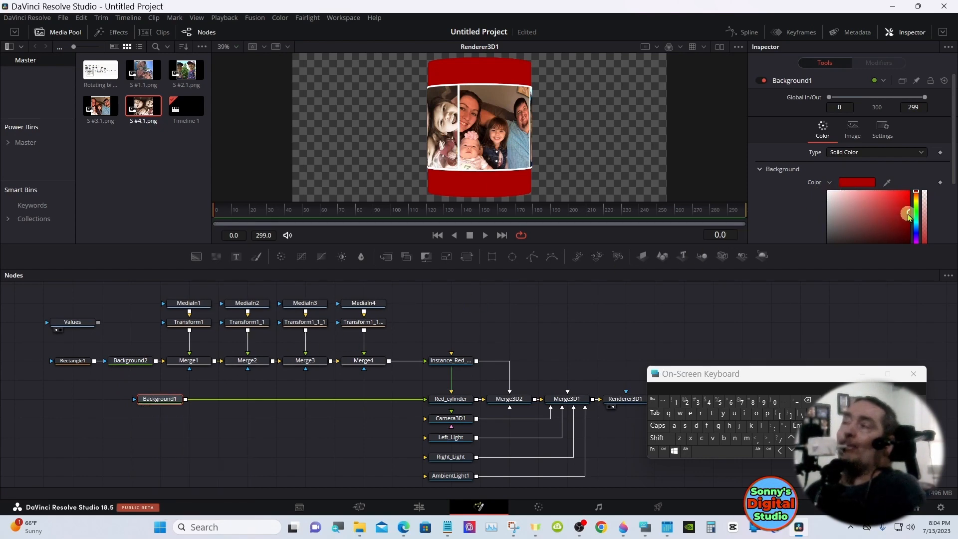
pyautogui.click(851, 185)
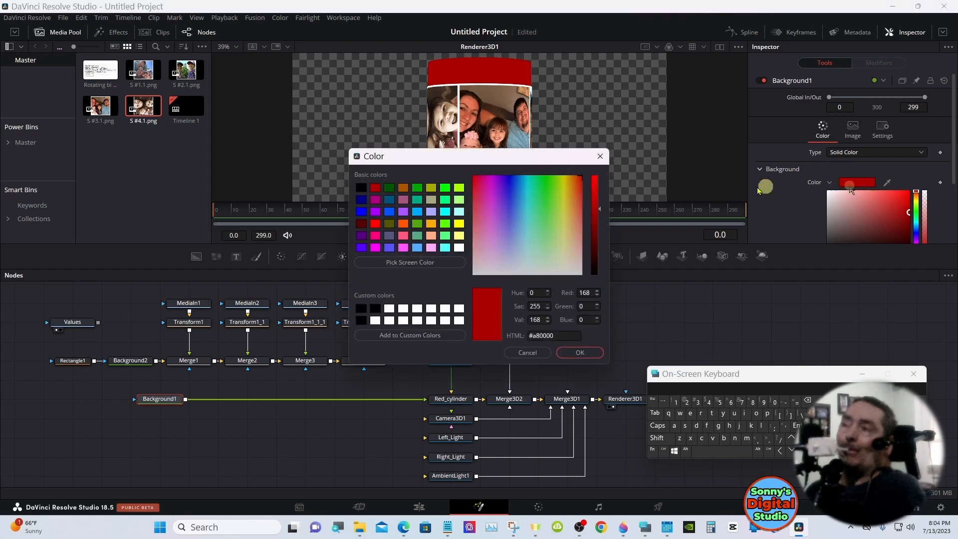
pyautogui.click(417, 246)
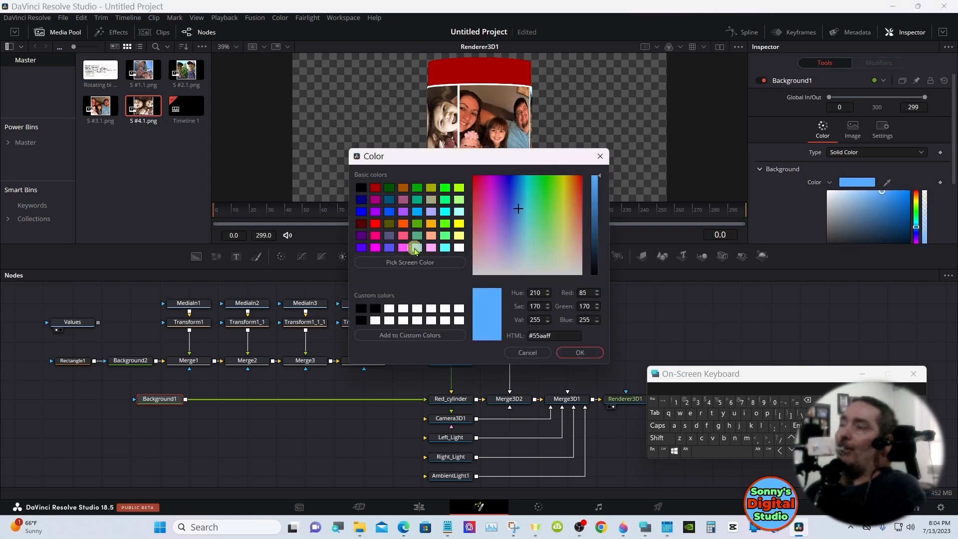
pyautogui.click(571, 352)
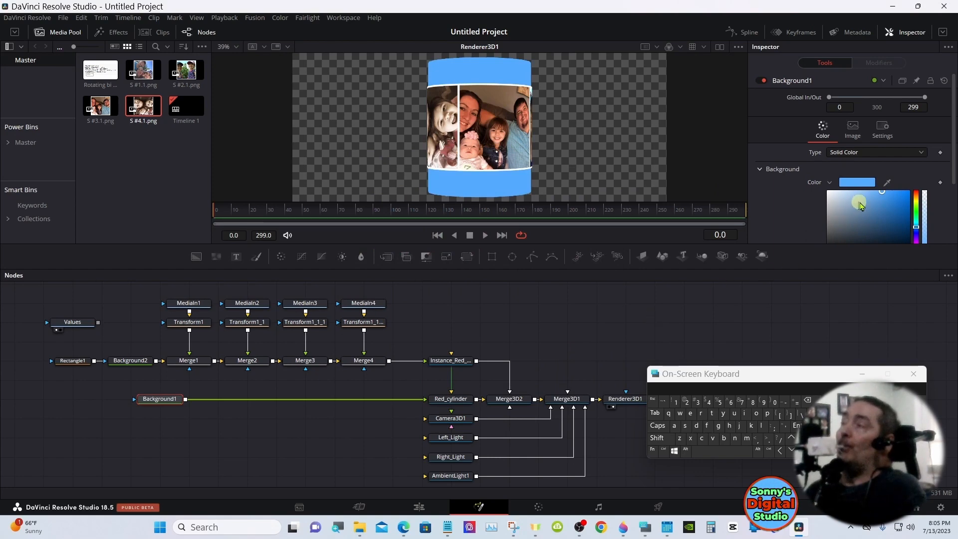
pyautogui.moveTo(898, 200); pyautogui.dragTo(904, 196)
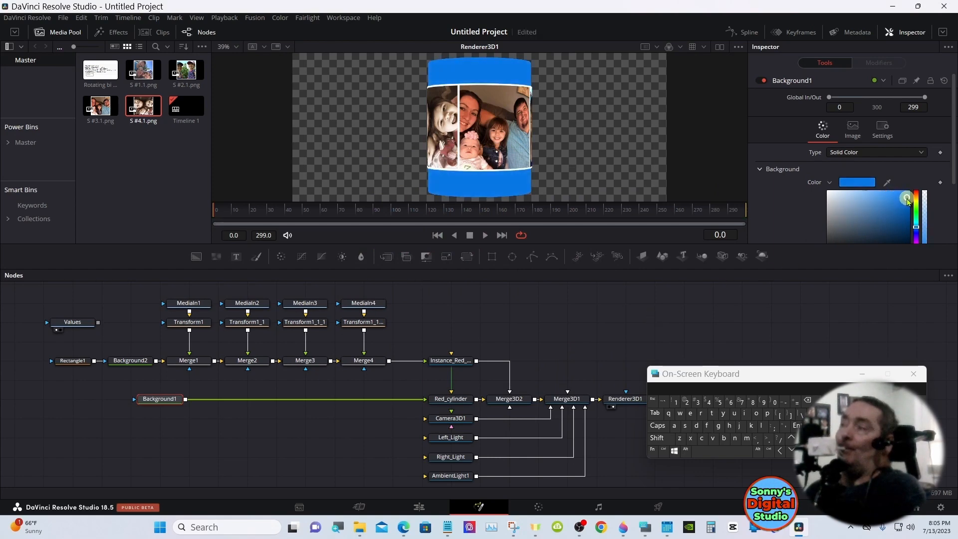
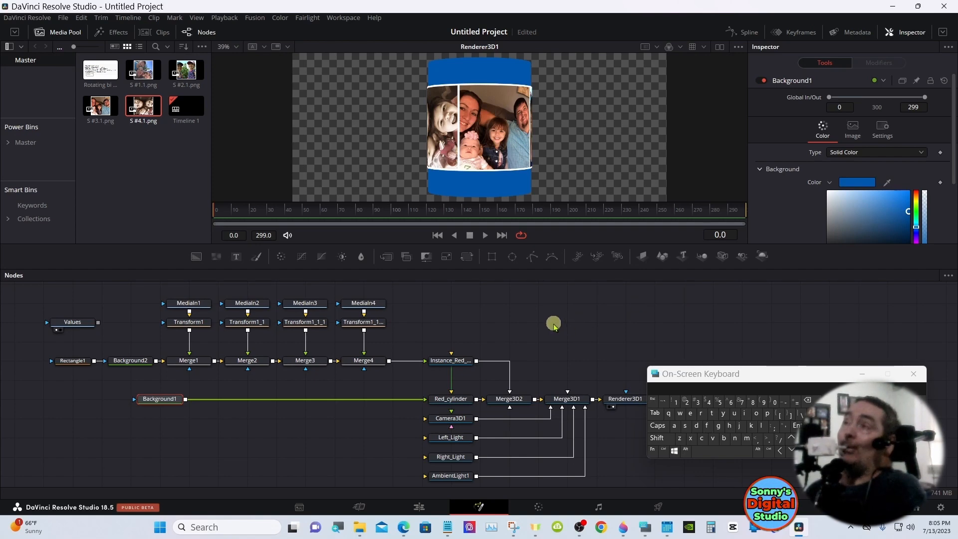
# Move Background1 aside, add a Text node below it, and merge the text over Background1's output on the line to Red_cylinder
pyautogui.moveTo(158, 399); pyautogui.dragTo(100, 403)
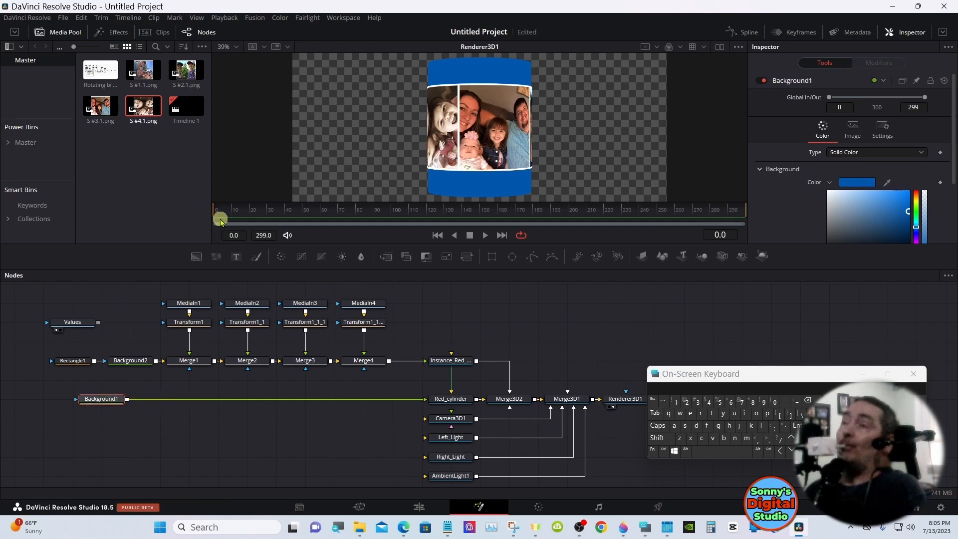
pyautogui.moveTo(216, 212)
pyautogui.mouseDown()
pyautogui.moveTo(342, 211)
pyautogui.moveTo(208, 214)
pyautogui.mouseUp()
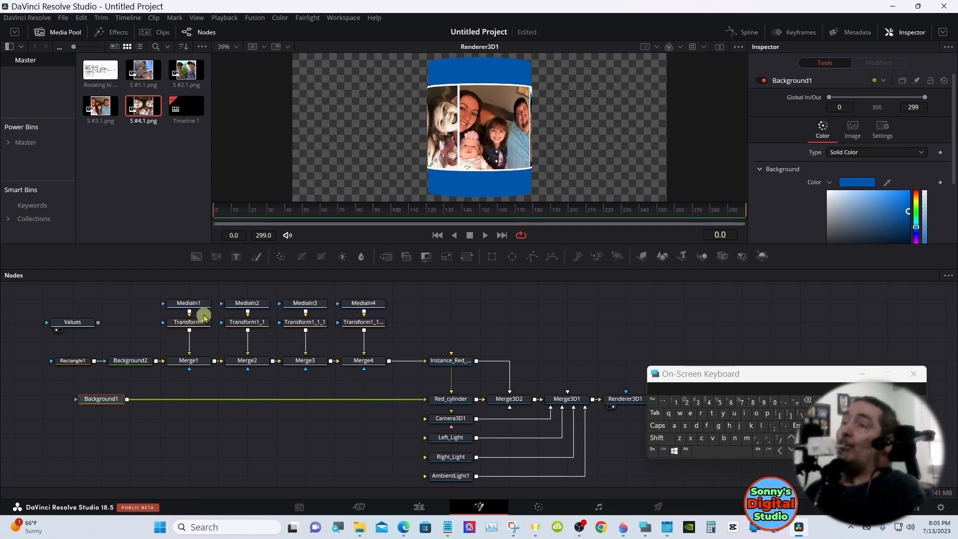
pyautogui.moveTo(236, 256); pyautogui.dragTo(198, 410)
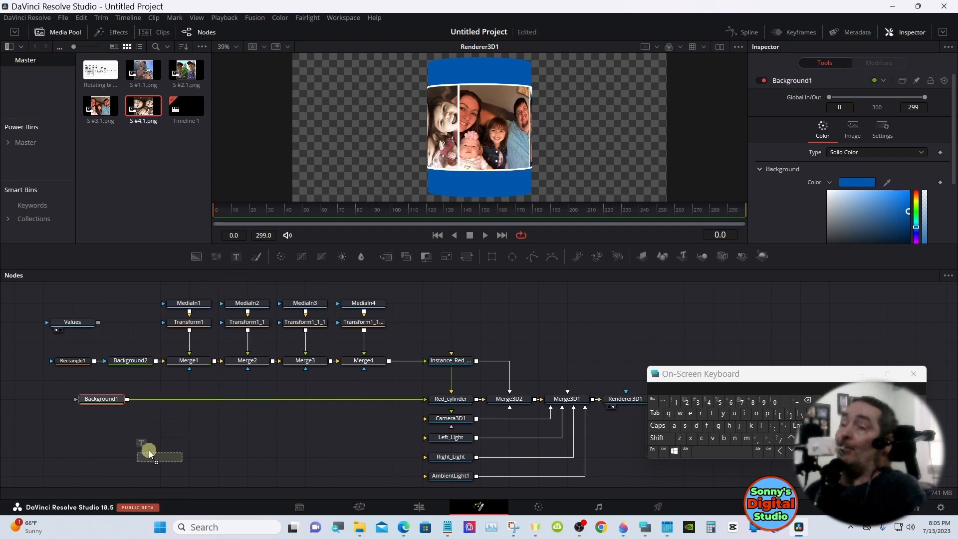
pyautogui.moveTo(149, 451); pyautogui.dragTo(127, 399)
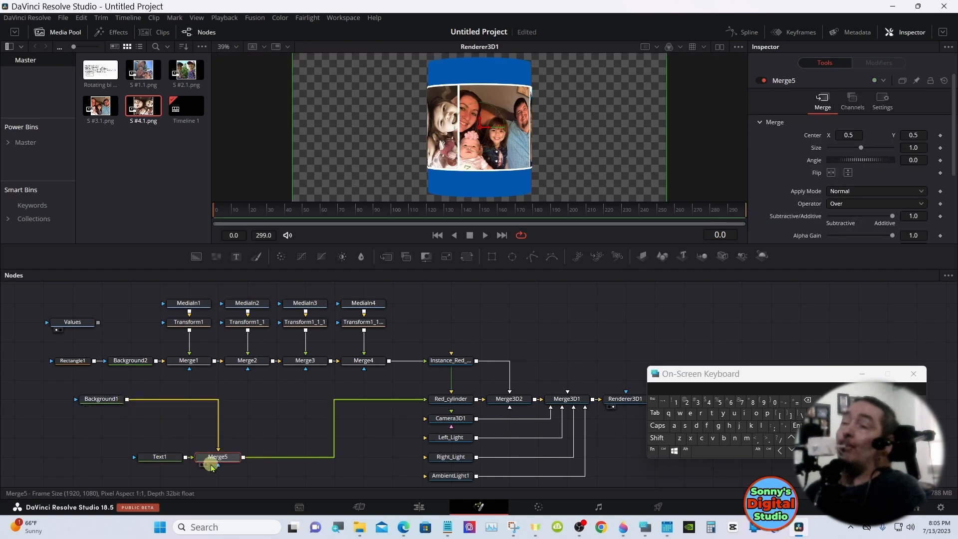
pyautogui.moveTo(213, 461); pyautogui.dragTo(155, 404)
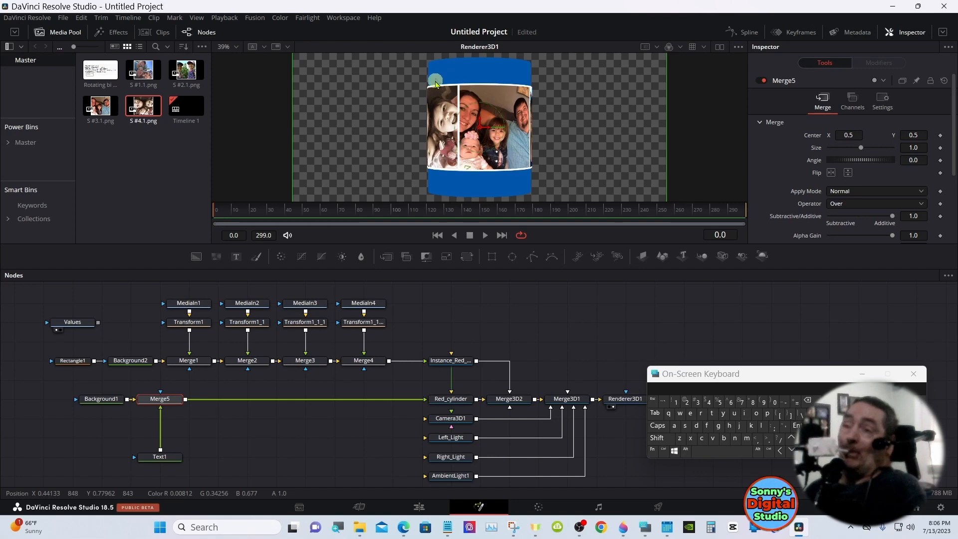
# Expand the Inspector for Text1 and enter "DaVinci" as its text
pyautogui.click(159, 459)
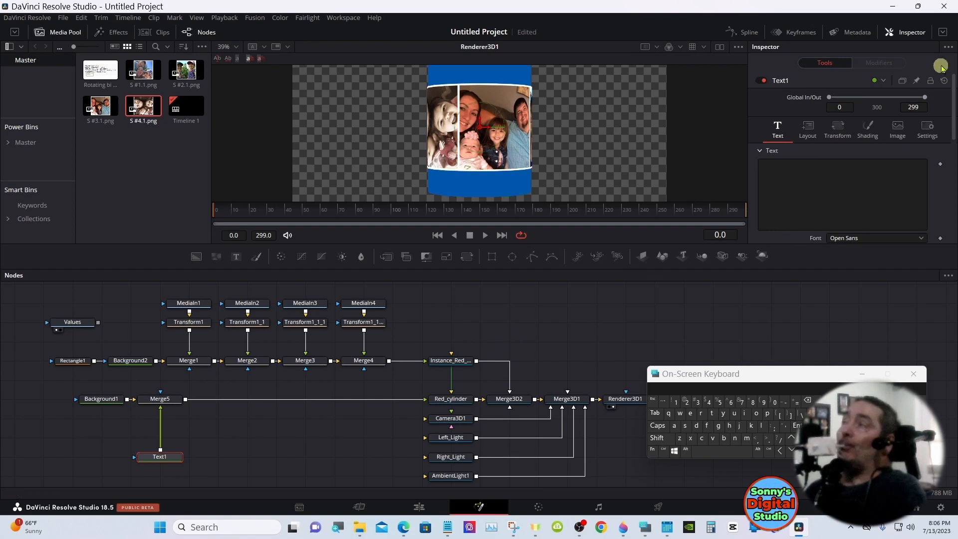
pyautogui.click(943, 33)
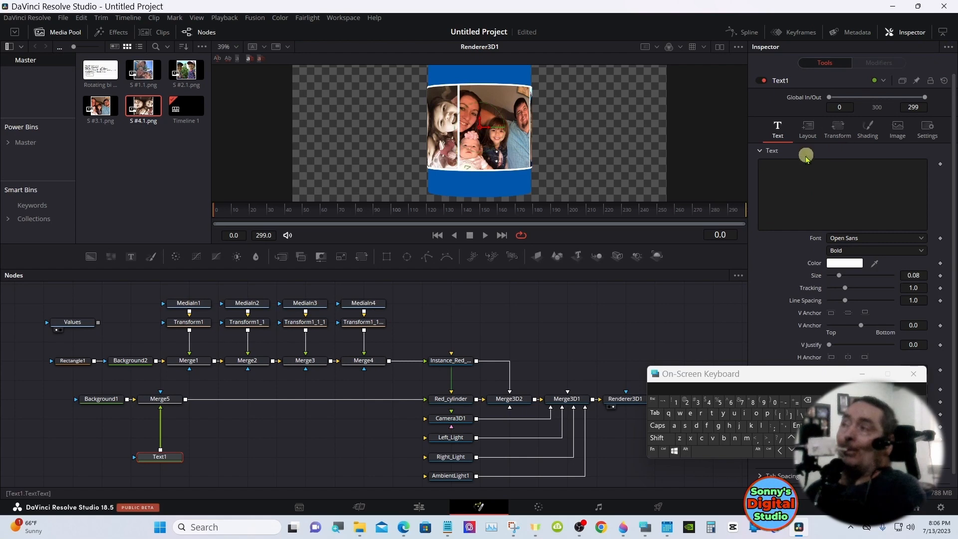
pyautogui.click(787, 173)
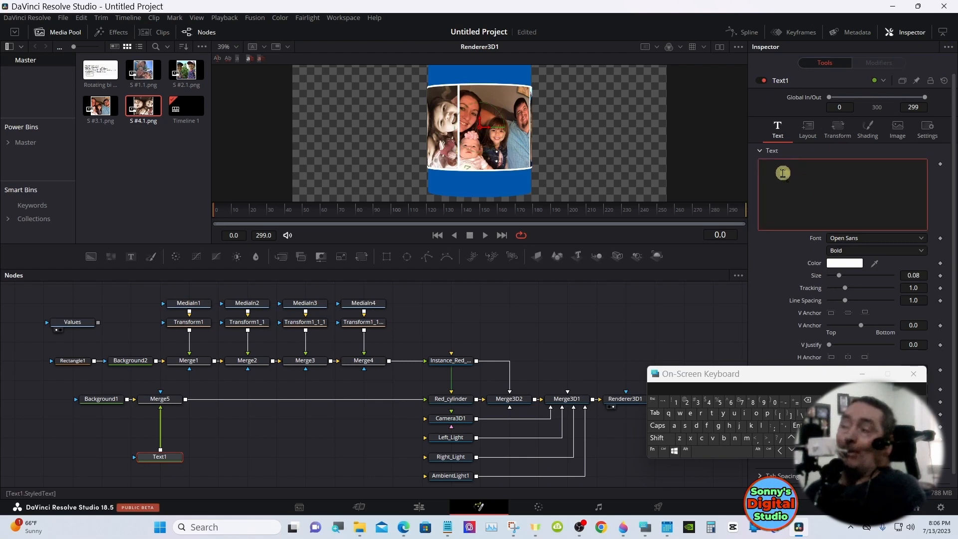
pyautogui.click(696, 427)
pyautogui.click(674, 425)
pyautogui.click(657, 438)
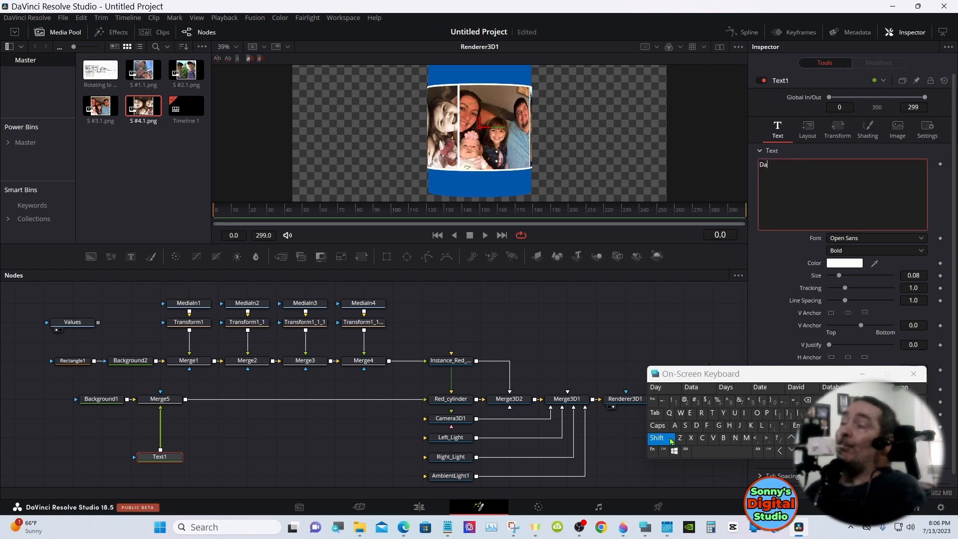
pyautogui.click(713, 438)
pyautogui.click(744, 413)
pyautogui.click(734, 437)
pyautogui.click(701, 437)
pyautogui.click(744, 413)
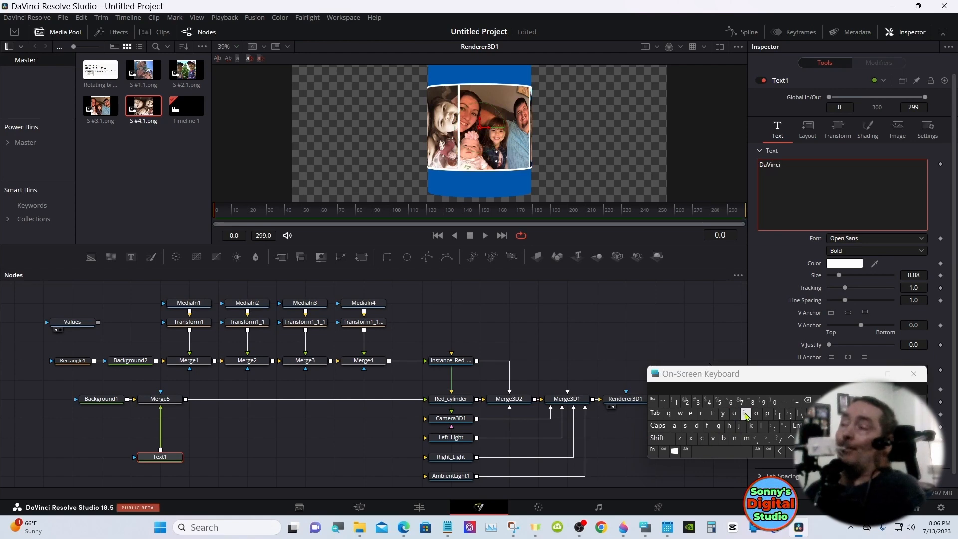
pyautogui.click(764, 281)
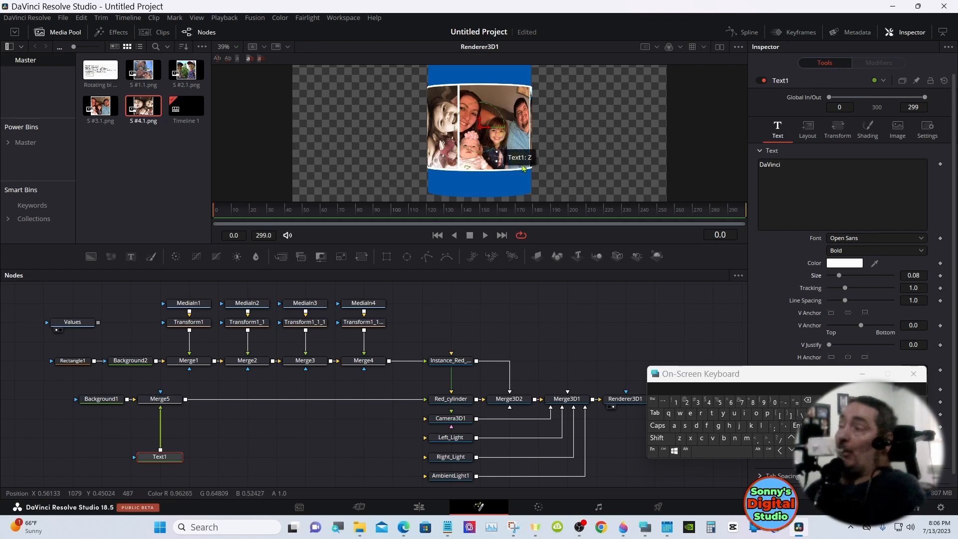
# Set the font of the DaVinci text to Lucida Calligraphy
pyautogui.click(787, 376)
pyautogui.moveTo(787, 376); pyautogui.dragTo(603, 357)
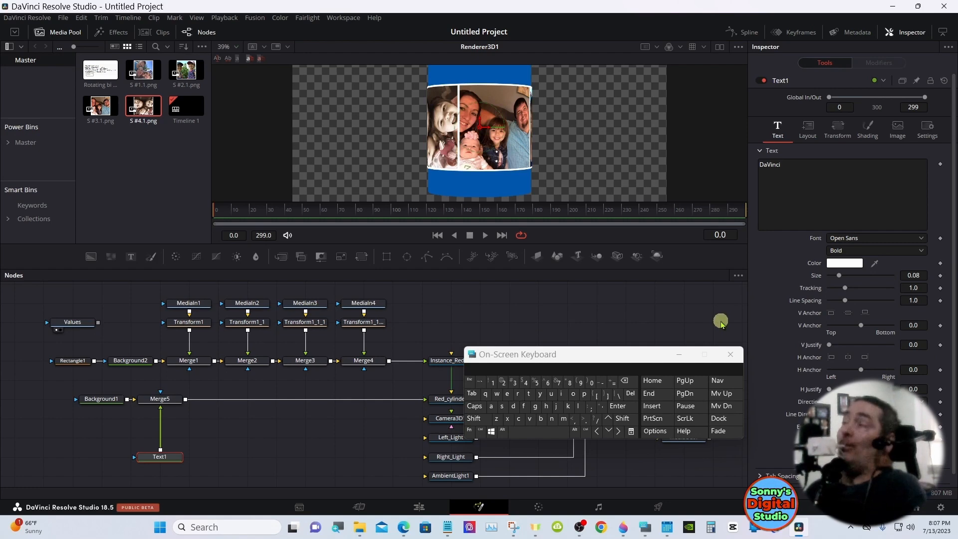
pyautogui.click(874, 239)
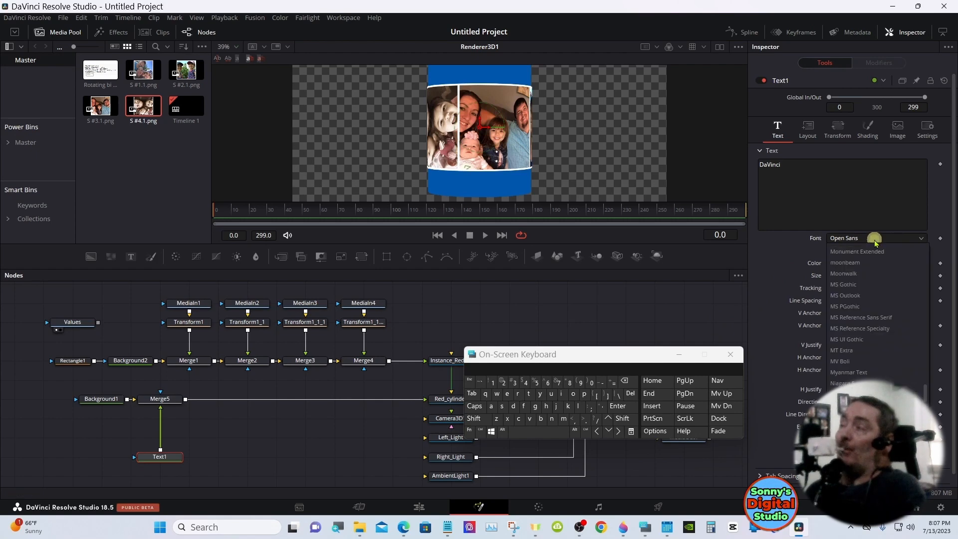
pyautogui.moveTo(923, 392); pyautogui.dragTo(942, 359)
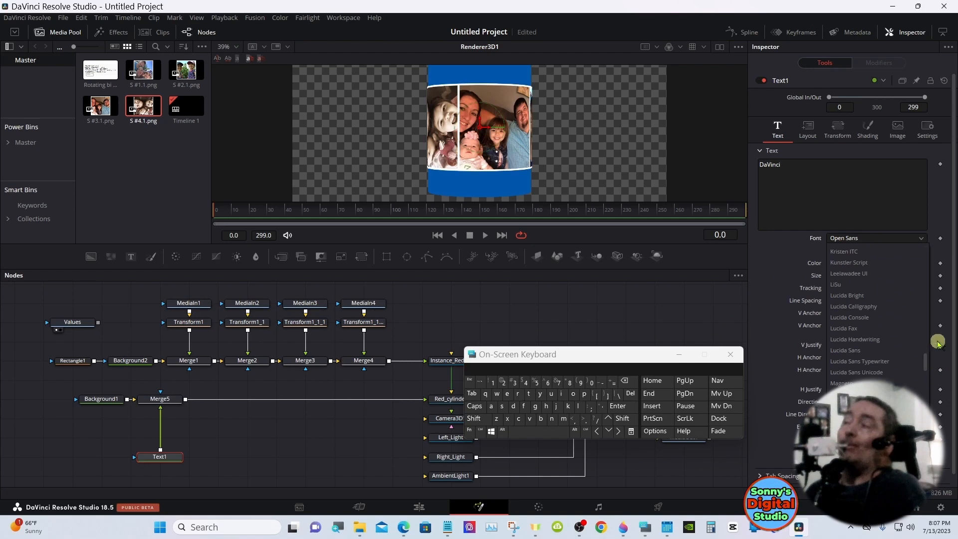
pyautogui.click(876, 306)
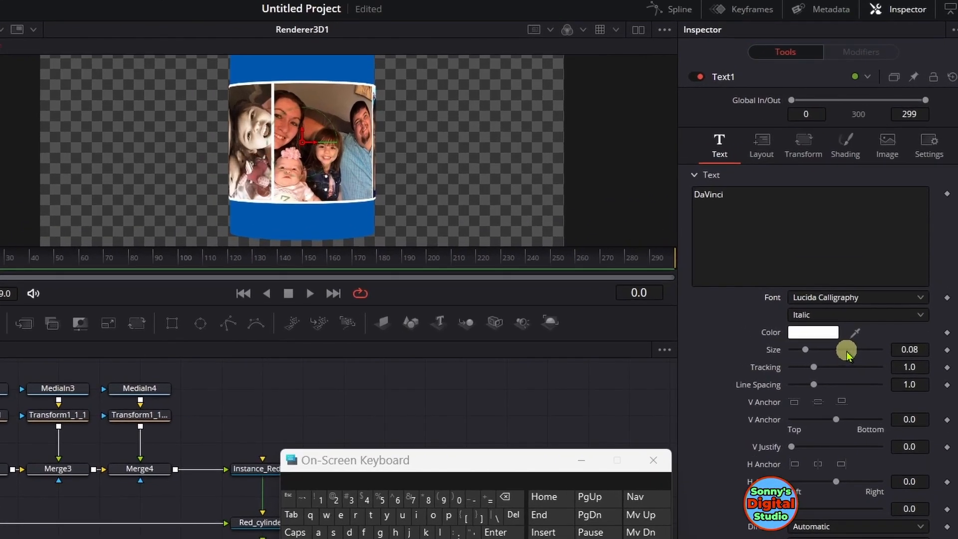
# Raise the DaVinci text onto the blue band above the photos by setting its layout Center Y to 0.889
pyautogui.click(754, 145)
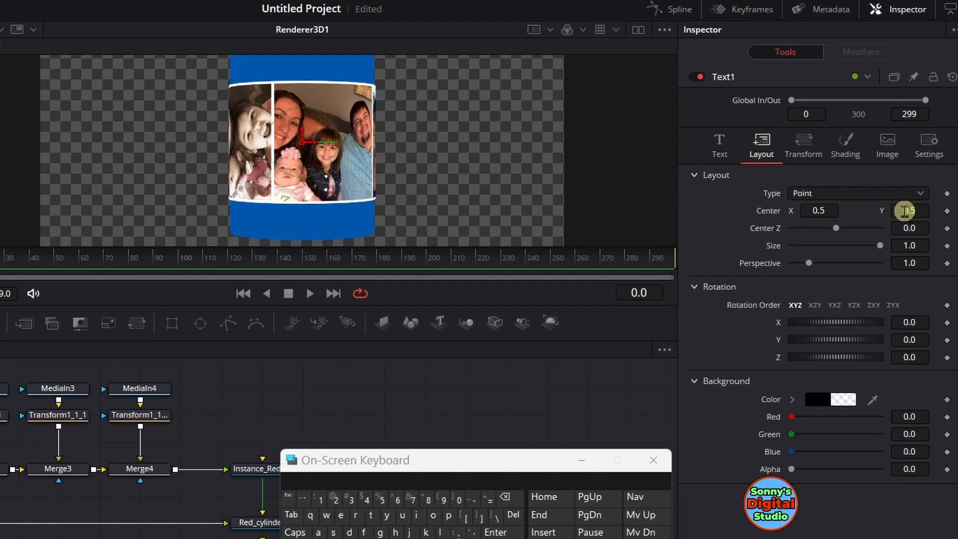
pyautogui.moveTo(905, 211); pyautogui.dragTo(955, 210)
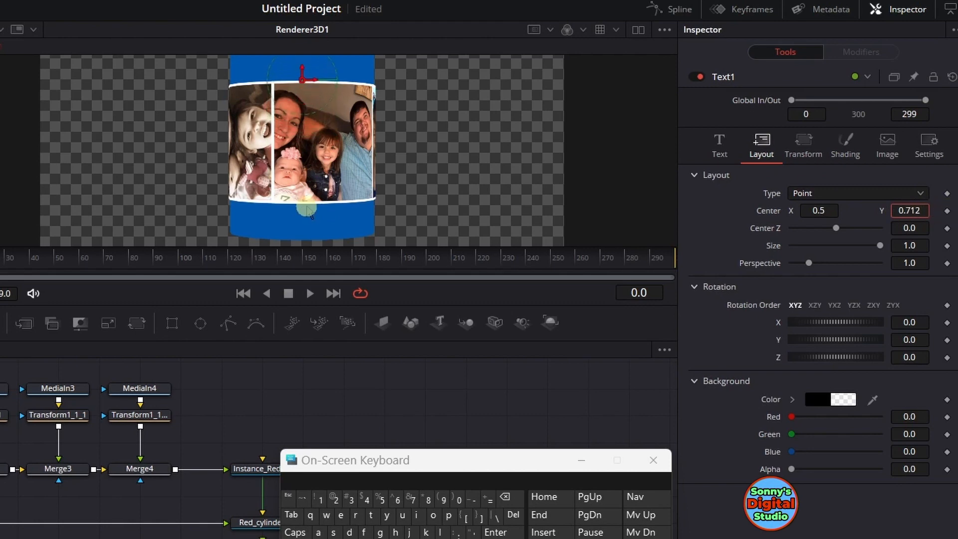
pyautogui.moveTo(307, 208); pyautogui.dragTo(369, 203)
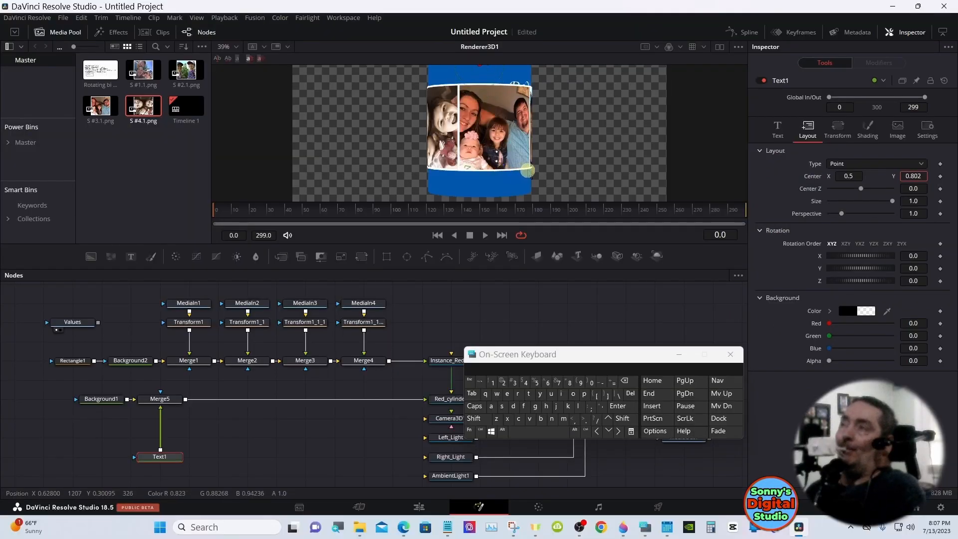
pyautogui.moveTo(525, 178); pyautogui.dragTo(537, 180)
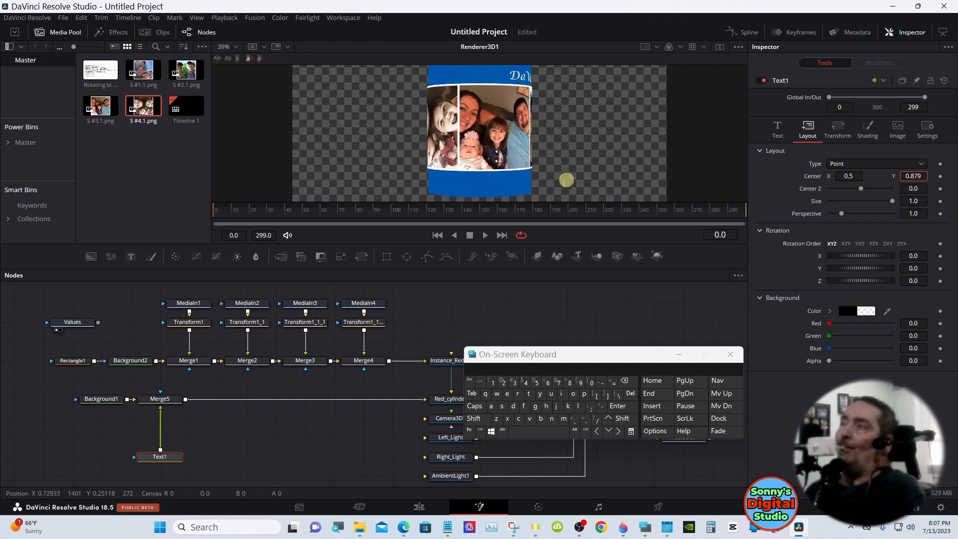
pyautogui.moveTo(570, 180); pyautogui.dragTo(570, 180)
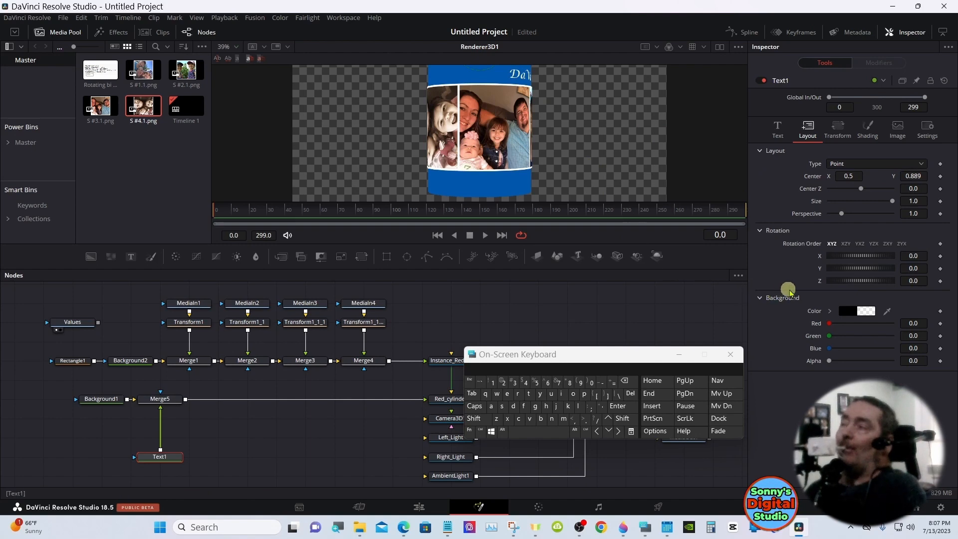
# Color the DaVinci text with the basic bright red #ff0000
pyautogui.click(784, 139)
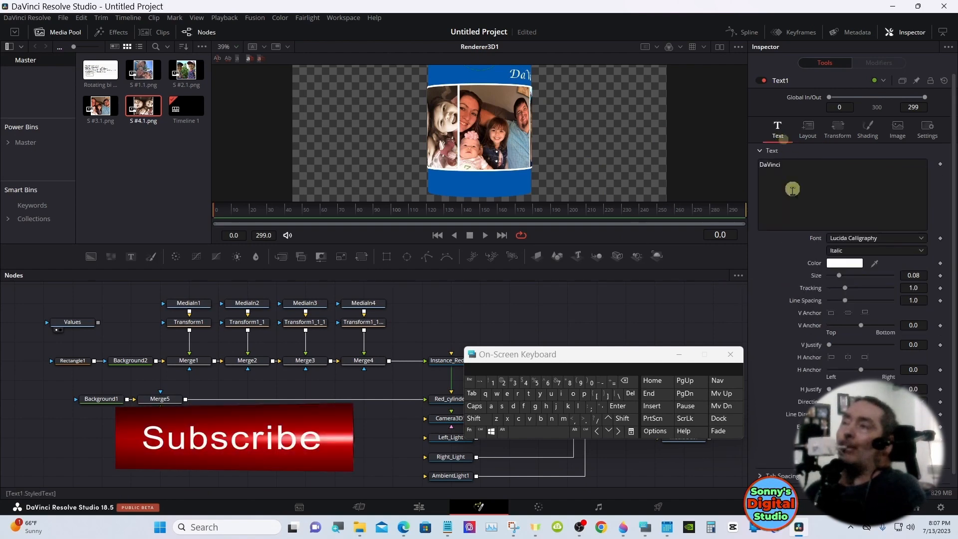
pyautogui.click(842, 262)
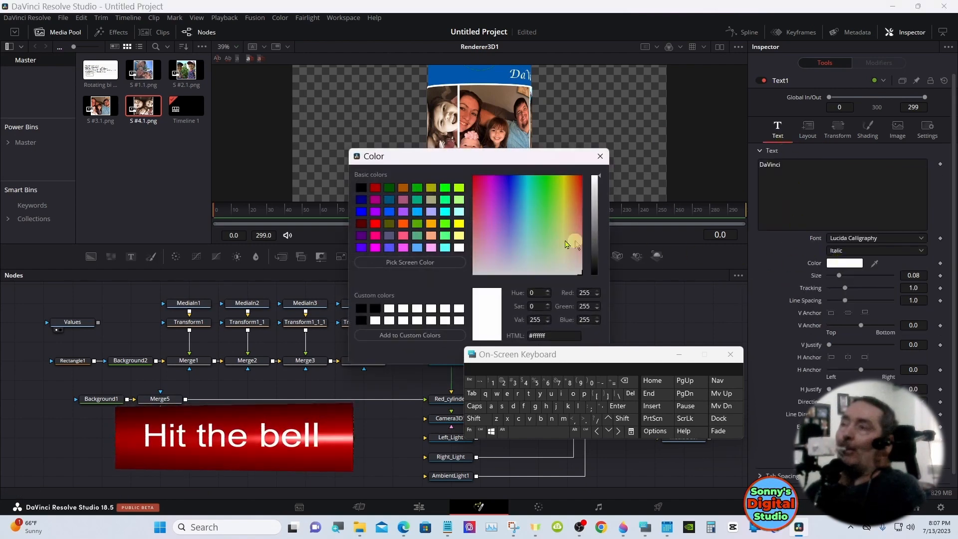
pyautogui.click(375, 189)
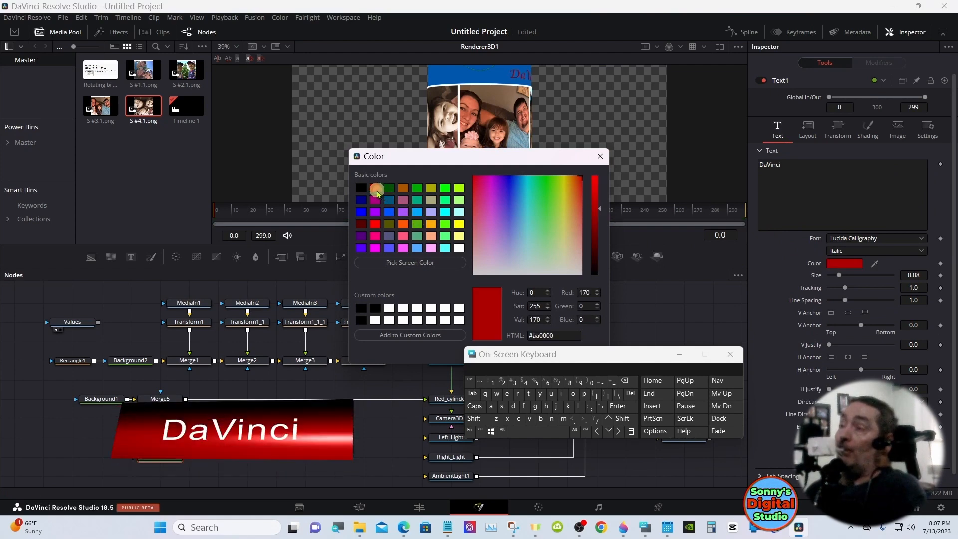
pyautogui.click(375, 223)
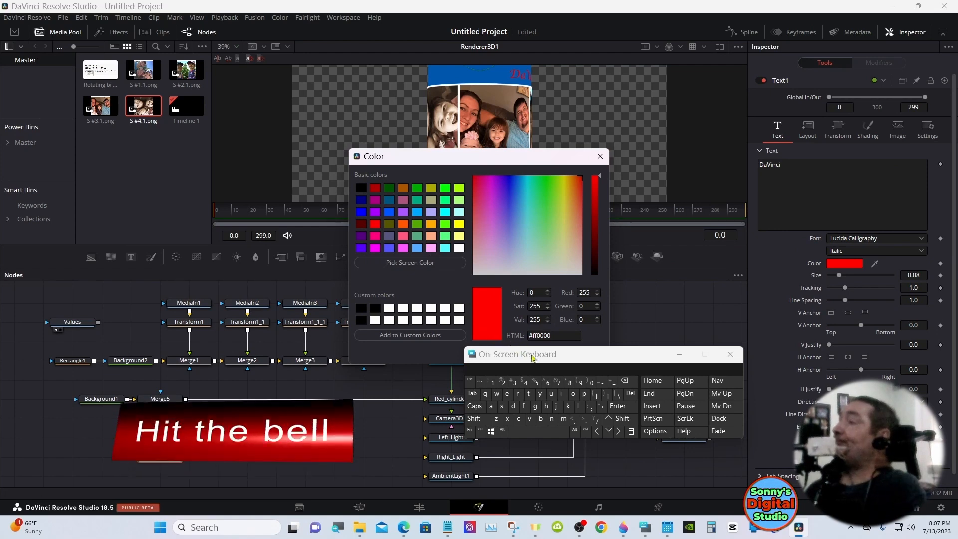
pyautogui.moveTo(532, 357); pyautogui.dragTo(538, 392)
pyautogui.click(569, 354)
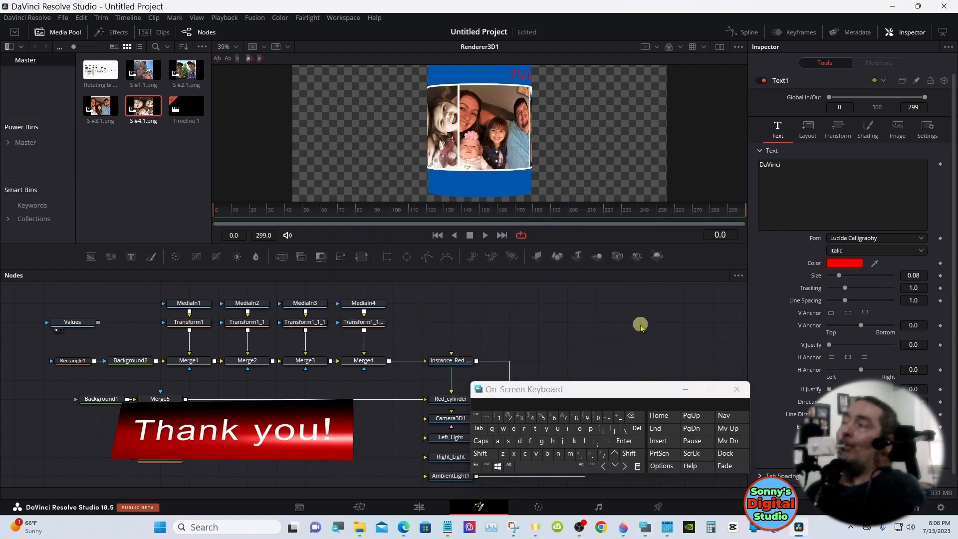
# Enable shading element 2, Red Outline, on the DaVinci text, recolor the outline white and set its thickness to 0.0268
pyautogui.click(865, 131)
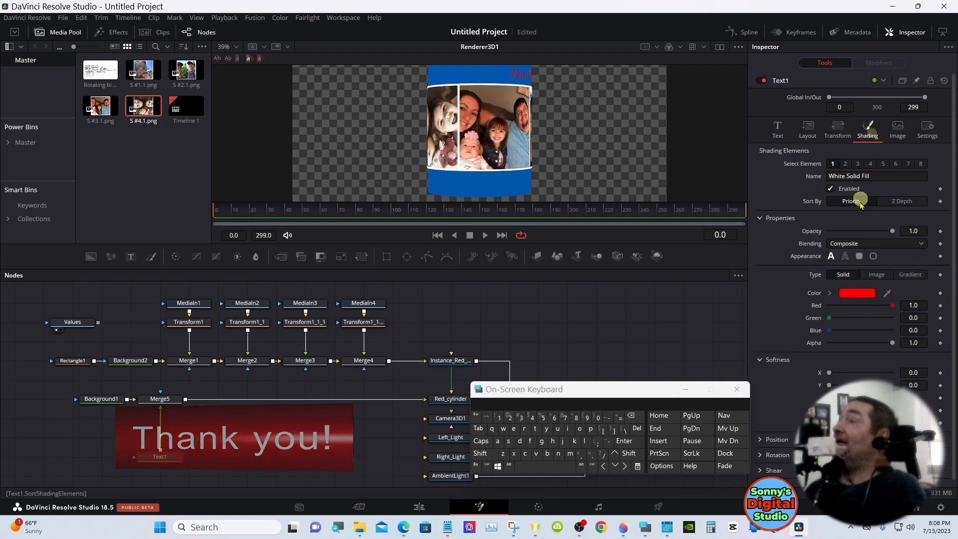
pyautogui.click(845, 164)
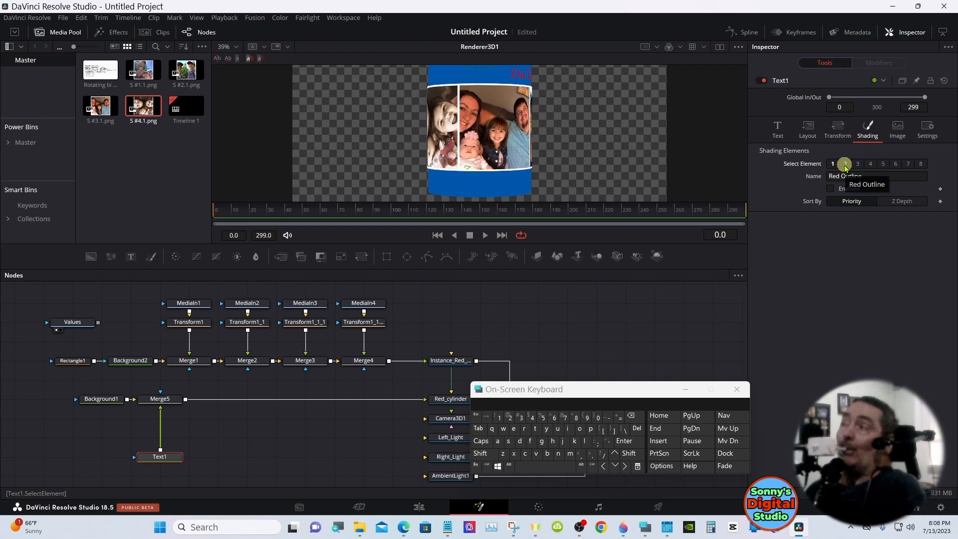
pyautogui.click(831, 189)
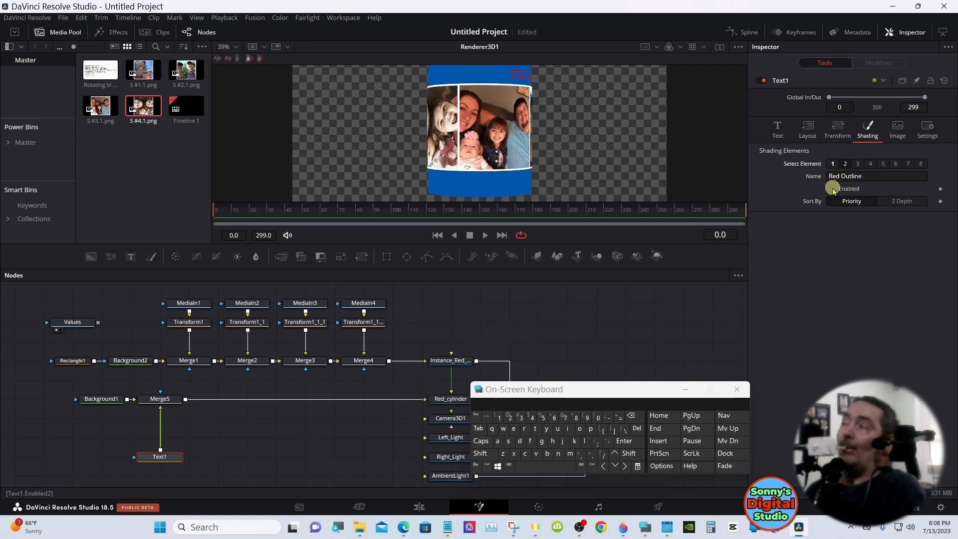
pyautogui.click(830, 189)
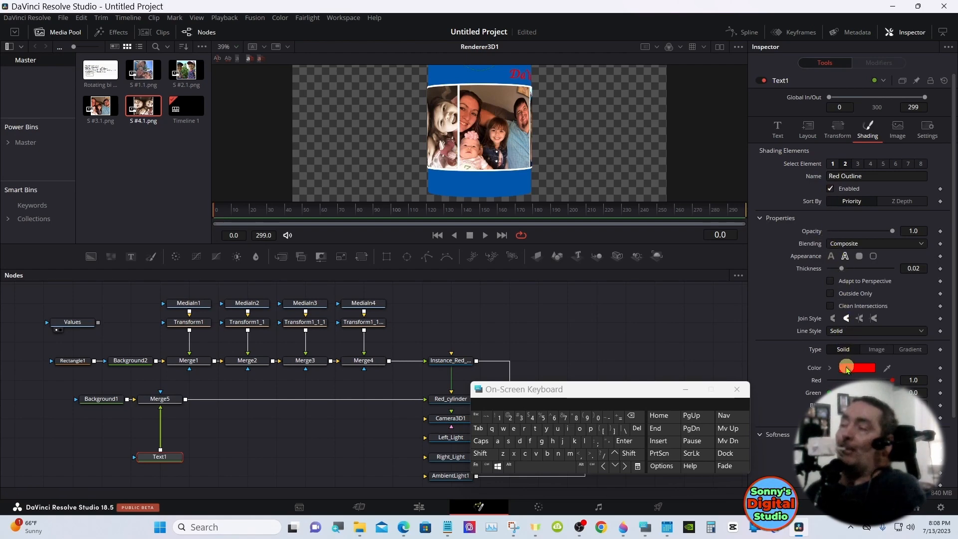
pyautogui.click(831, 369)
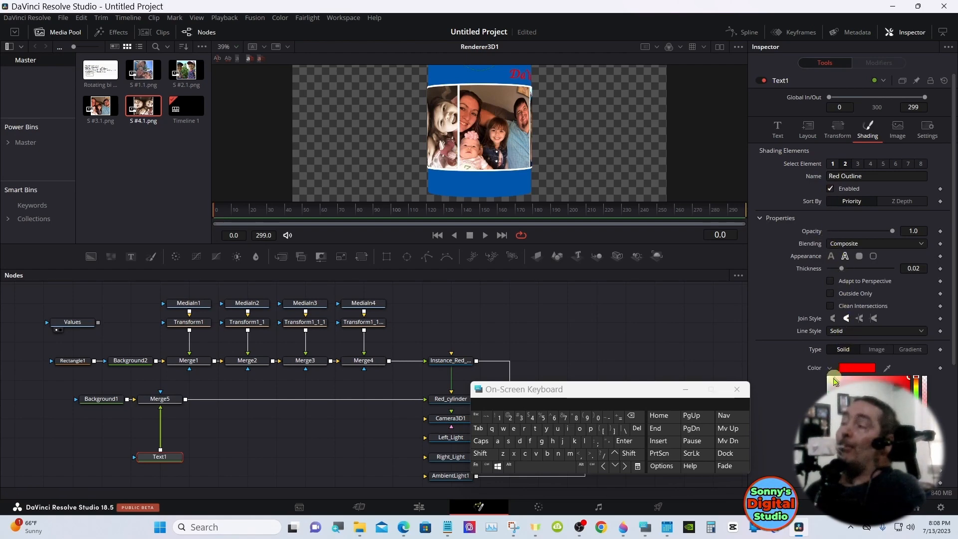
pyautogui.click(834, 382)
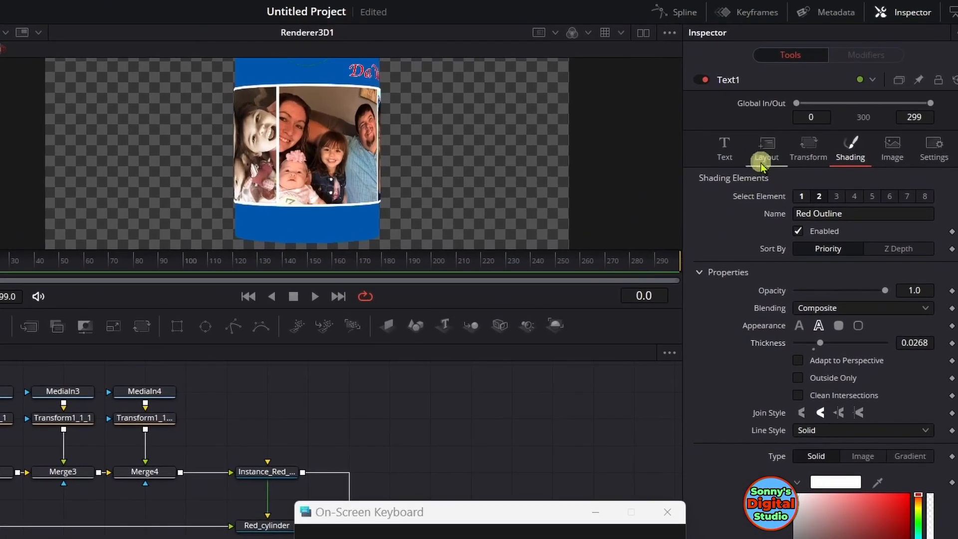
# Center the DaVinci text on the cylinder front by setting its layout Center X to 0.3, and scale the viewer to fit
pyautogui.click(761, 165)
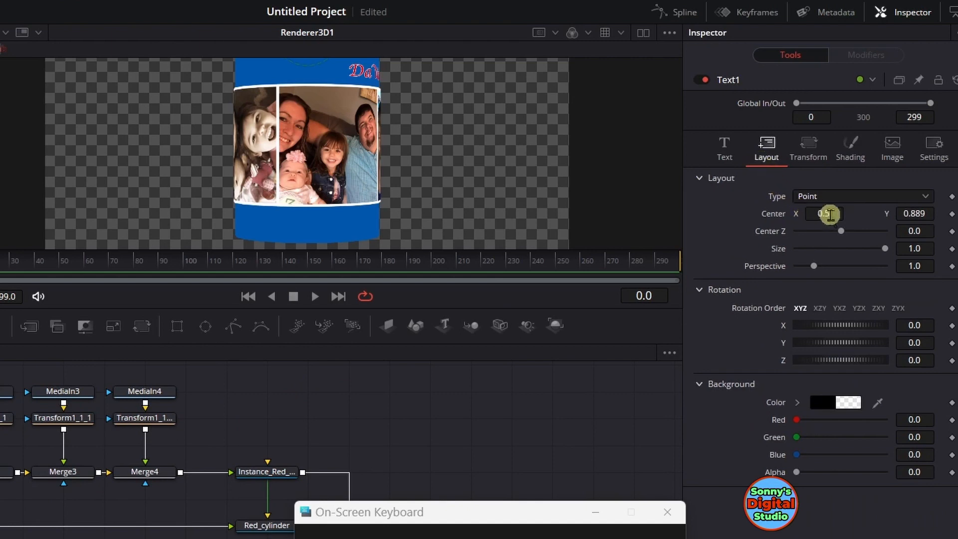
pyautogui.moveTo(836, 211); pyautogui.dragTo(696, 214)
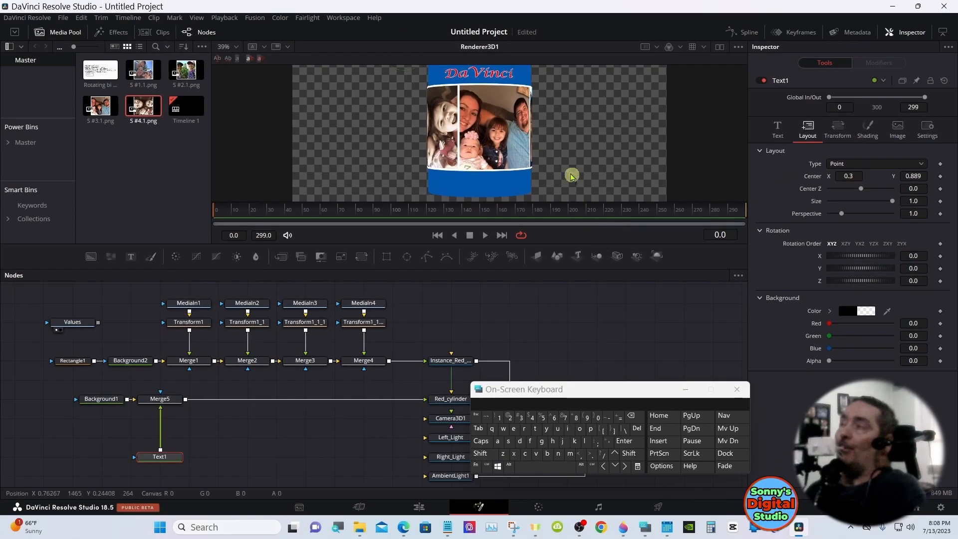
pyautogui.rightClick(421, 190)
pyautogui.moveTo(613, 165)
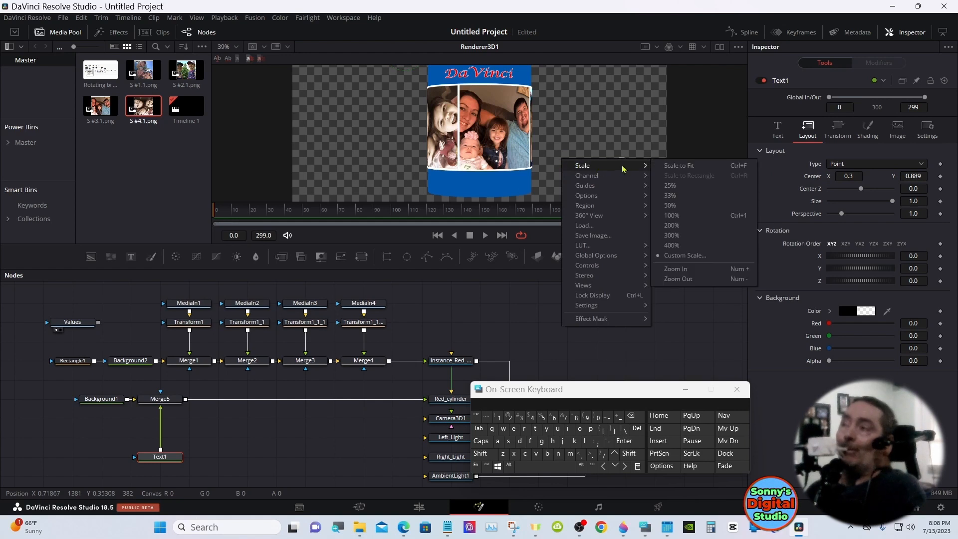
pyautogui.click(668, 167)
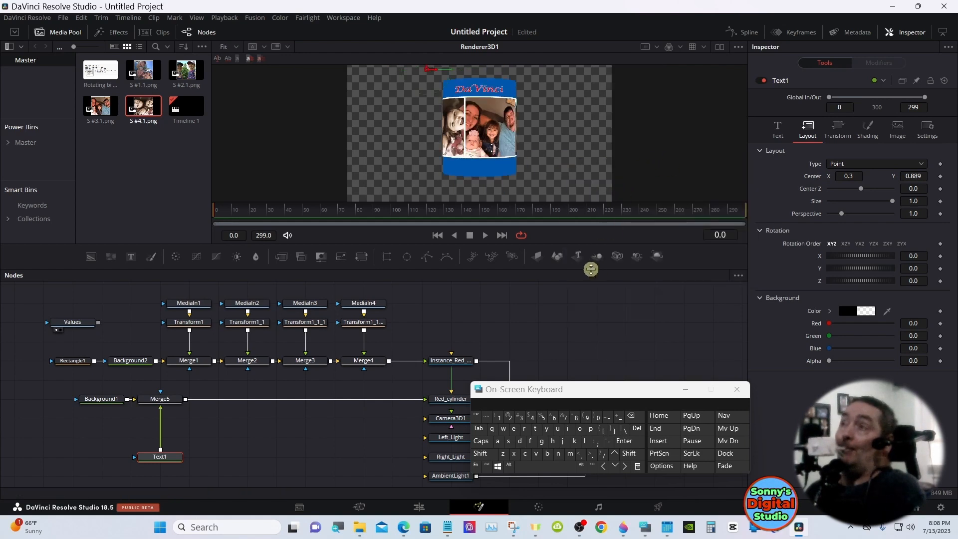
# Fine-tune the DaVinci text's layout to Center X 0.296 and Center Y 0.901, and minimize the on-screen keyboard
pyautogui.moveTo(589, 270); pyautogui.dragTo(588, 315)
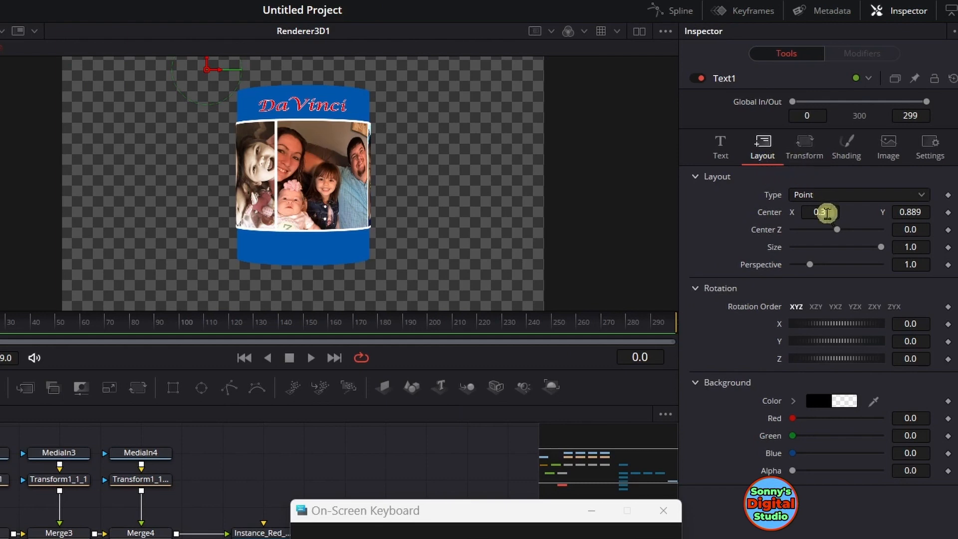
pyautogui.moveTo(826, 212); pyautogui.dragTo(823, 213)
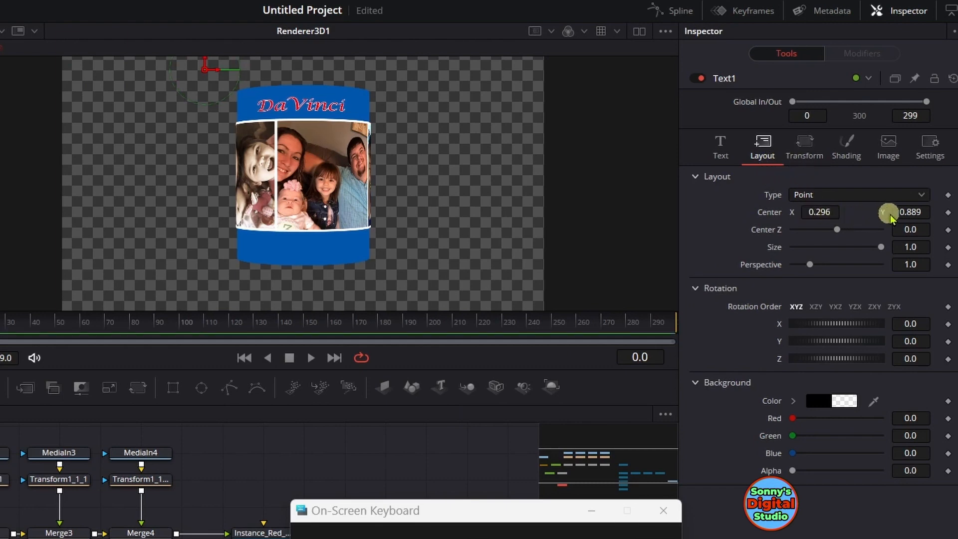
pyautogui.moveTo(908, 211); pyautogui.dragTo(907, 212)
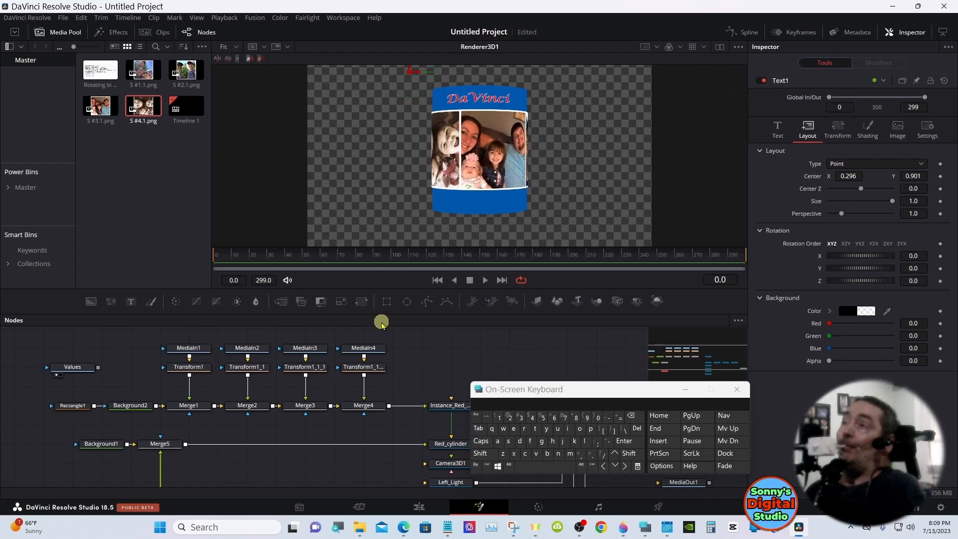
pyautogui.moveTo(391, 314)
pyautogui.mouseDown()
pyautogui.moveTo(393, 255)
pyautogui.moveTo(393, 314)
pyautogui.mouseUp()
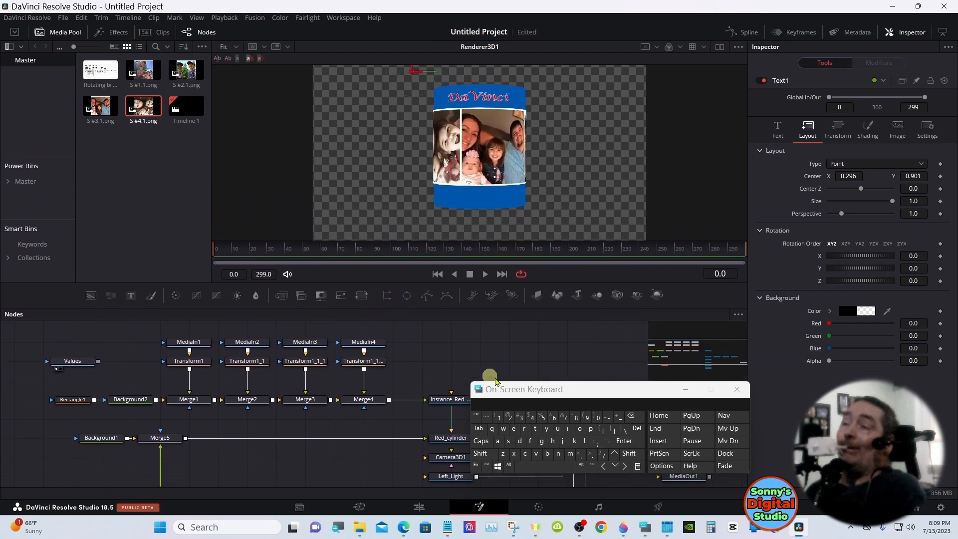
pyautogui.click(685, 389)
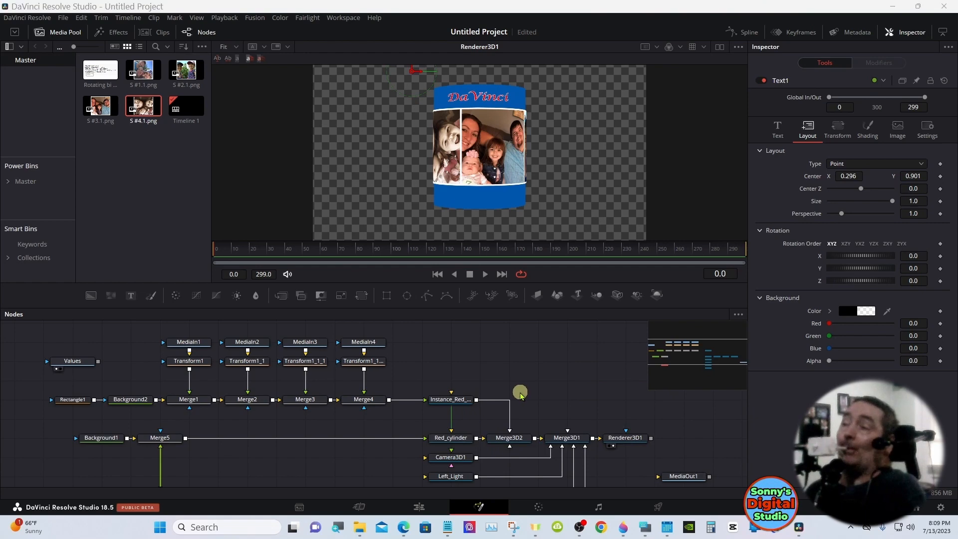
# Recolor the Background1 node with the basic bright red #ff0000 and darken it to a color value of 0.693
pyautogui.click(97, 442)
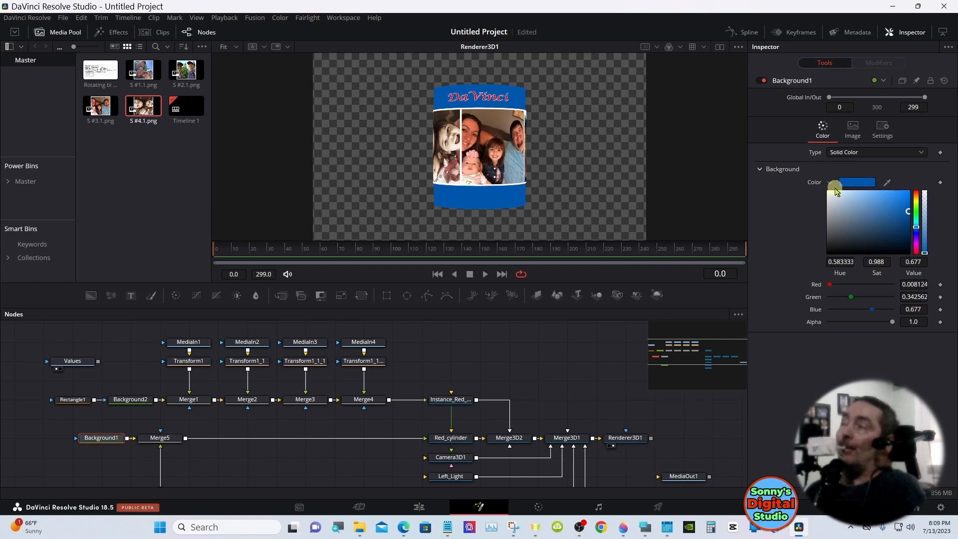
pyautogui.click(828, 183)
pyautogui.click(828, 185)
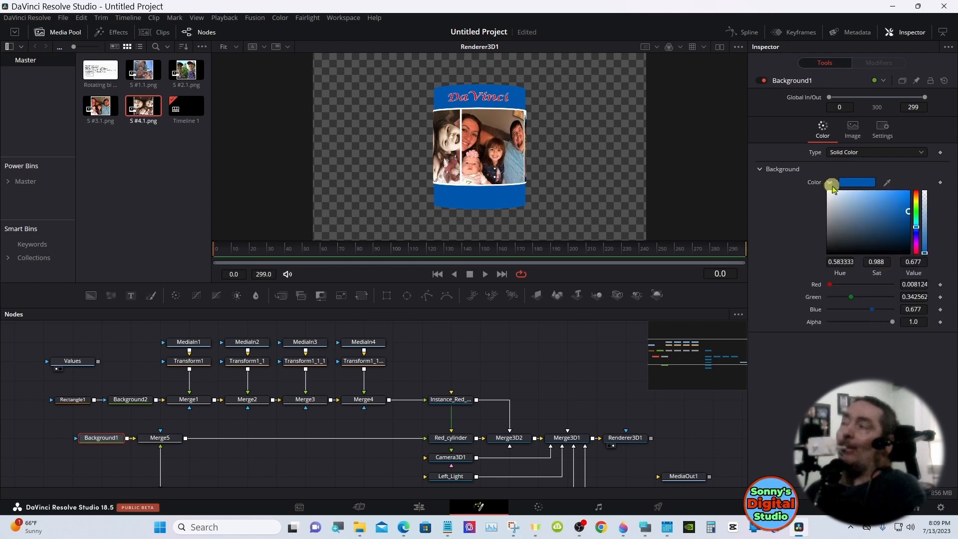
pyautogui.click(844, 184)
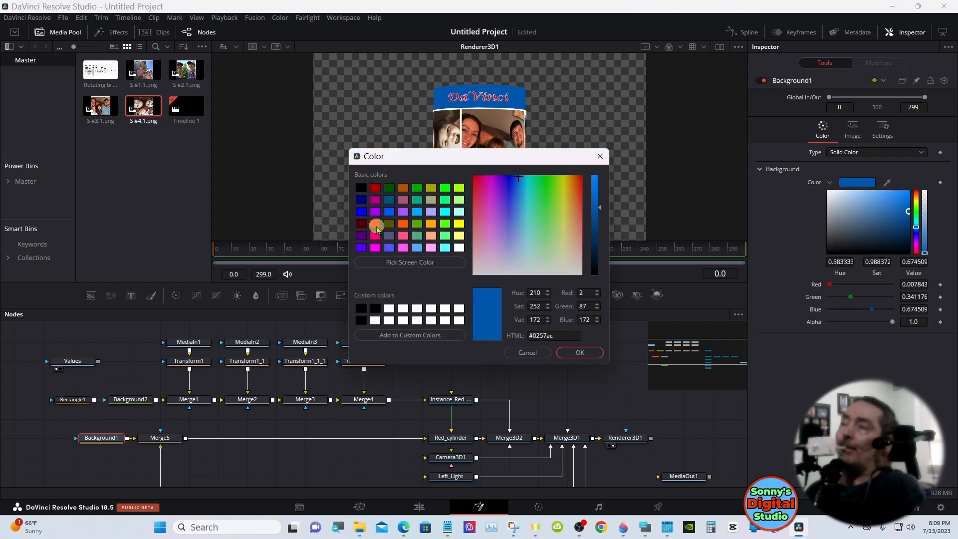
pyautogui.click(379, 226)
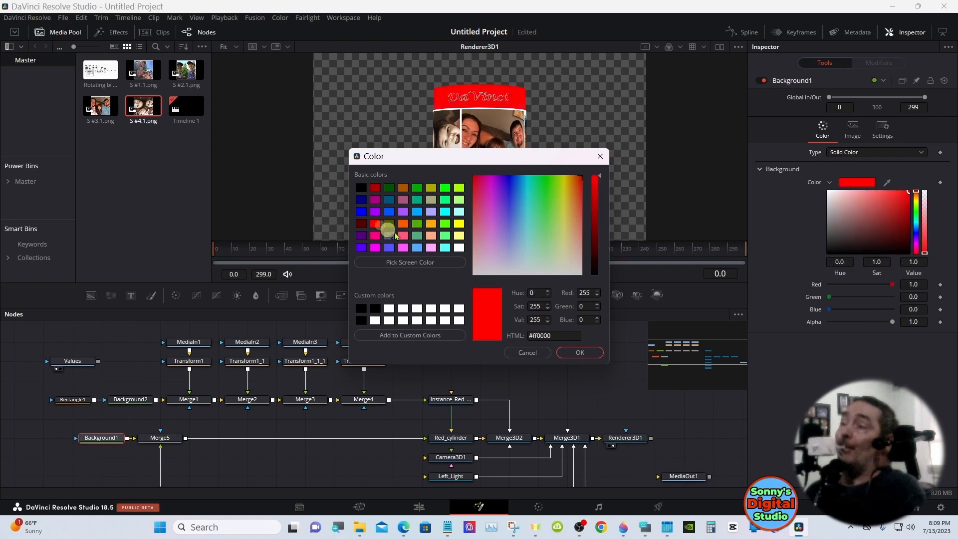
pyautogui.click(566, 353)
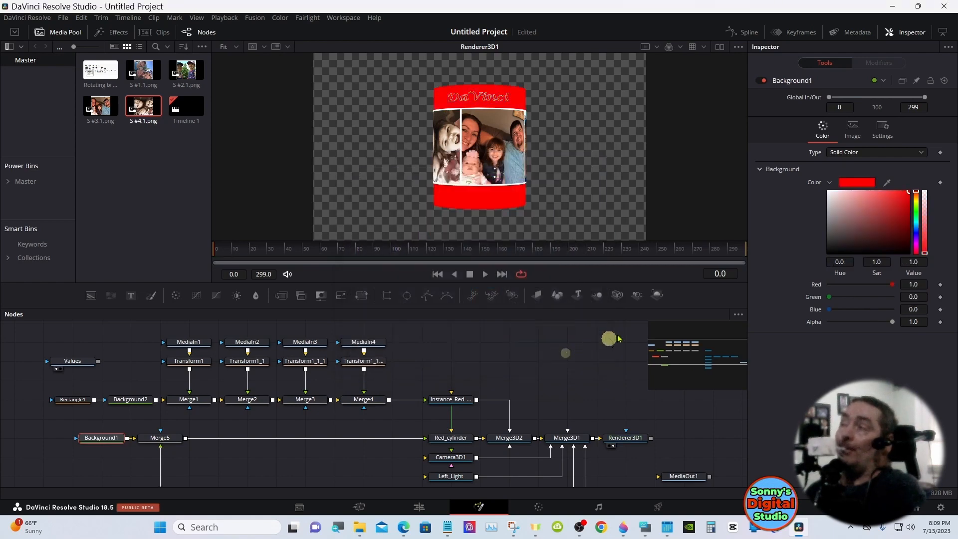
pyautogui.moveTo(909, 196); pyautogui.dragTo(911, 212)
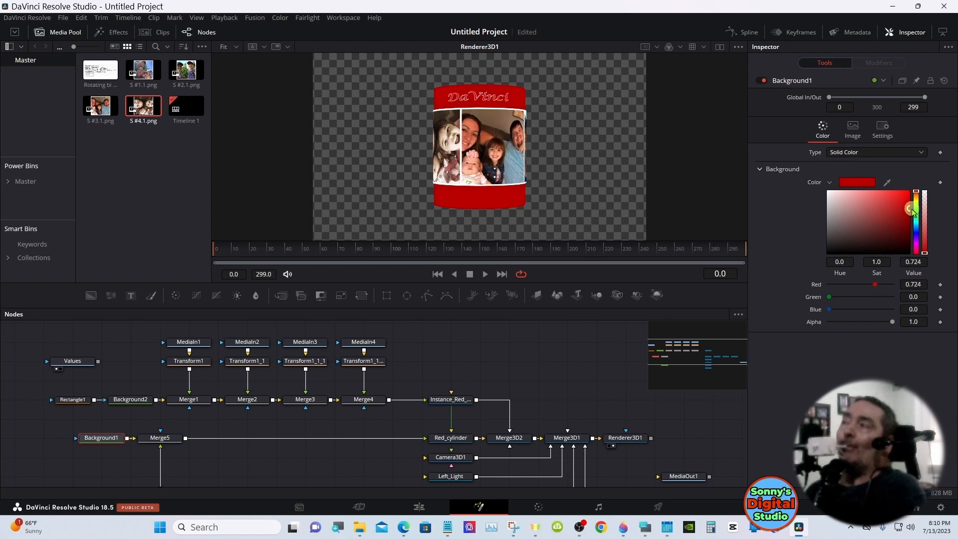
pyautogui.moveTo(912, 212); pyautogui.dragTo(911, 214)
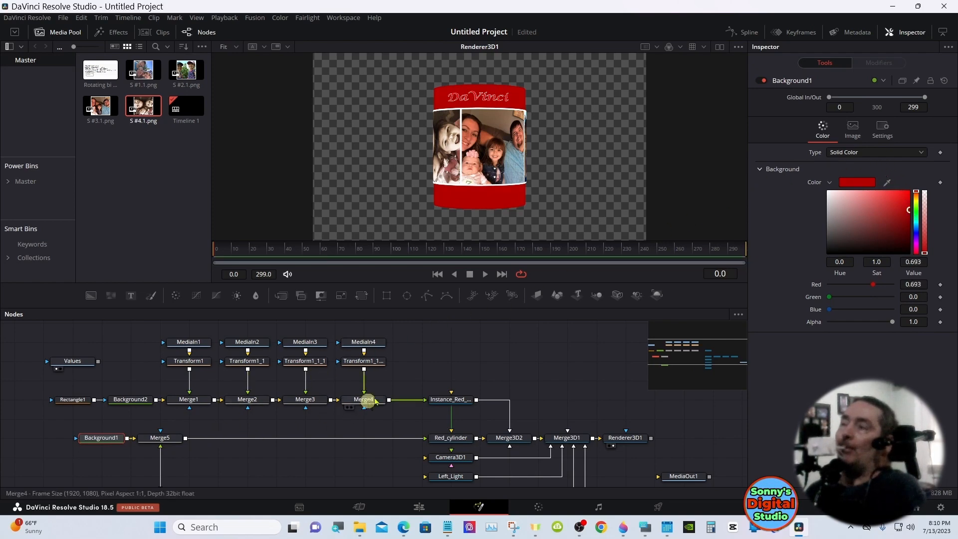
# Disable the Red Outline shading element on the Text1 node
pyautogui.moveTo(427, 308); pyautogui.dragTo(426, 267)
pyautogui.click(171, 454)
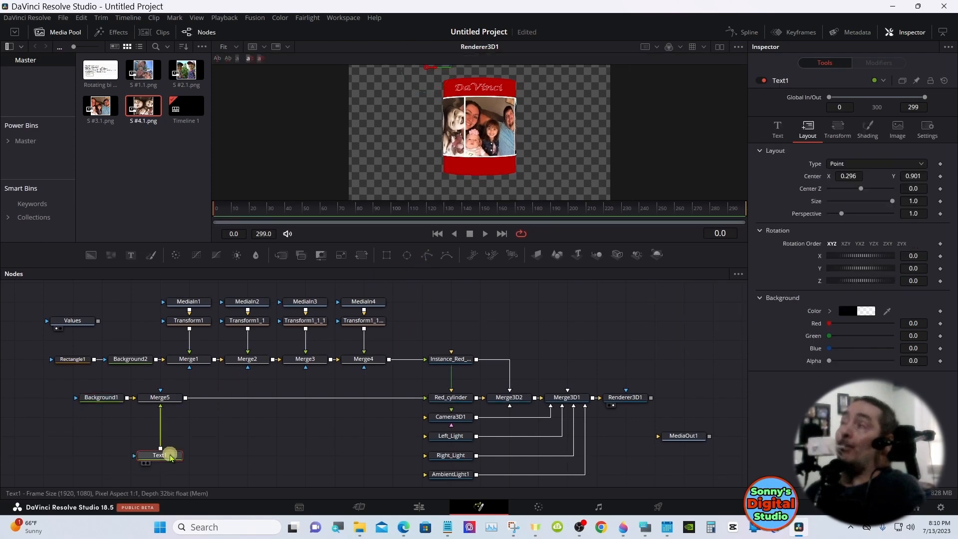
pyautogui.click(864, 142)
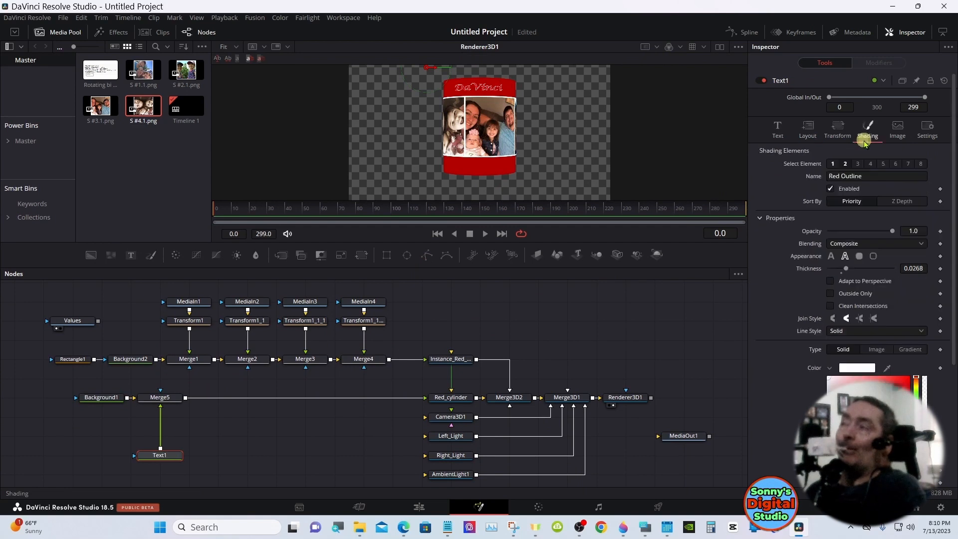
pyautogui.click(829, 190)
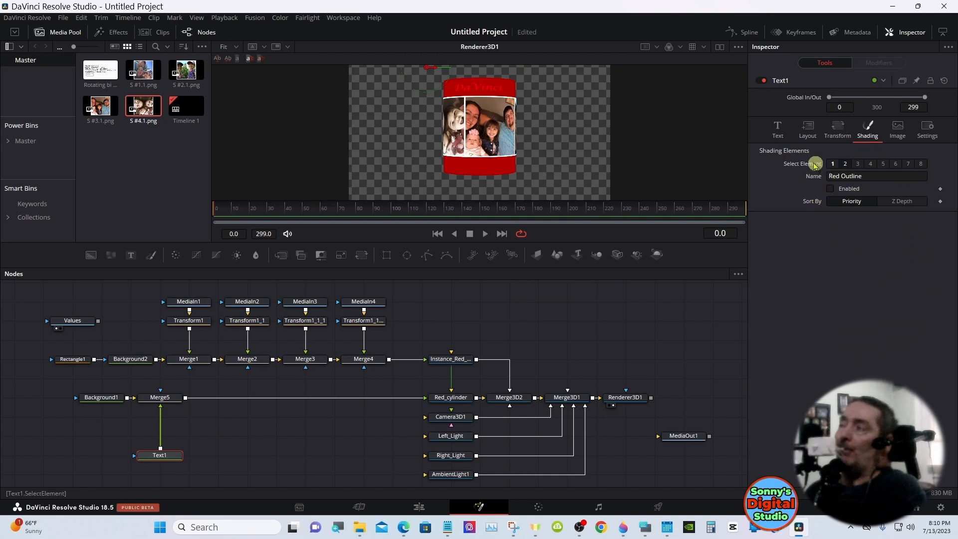
# Color the DaVinci text with the basic white #ffffff
pyautogui.click(778, 131)
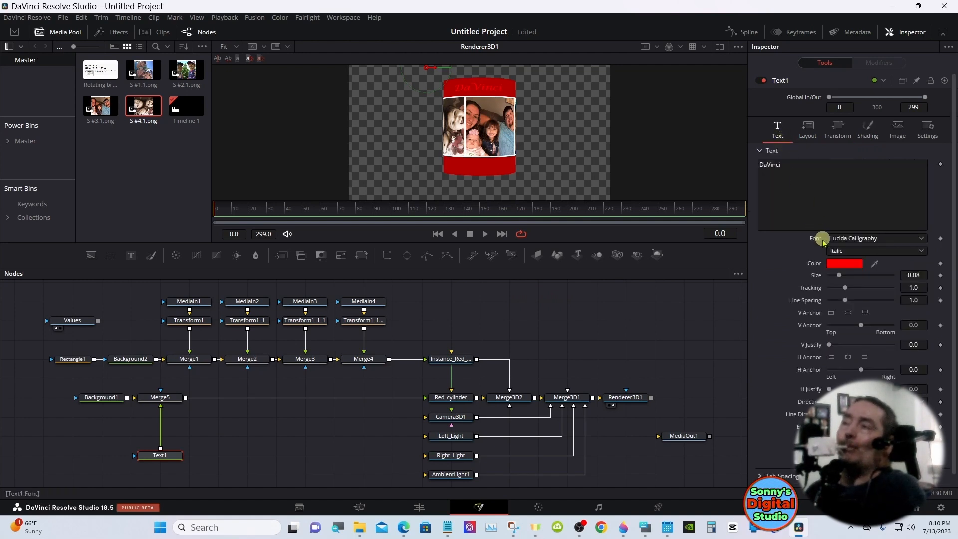
pyautogui.click(831, 263)
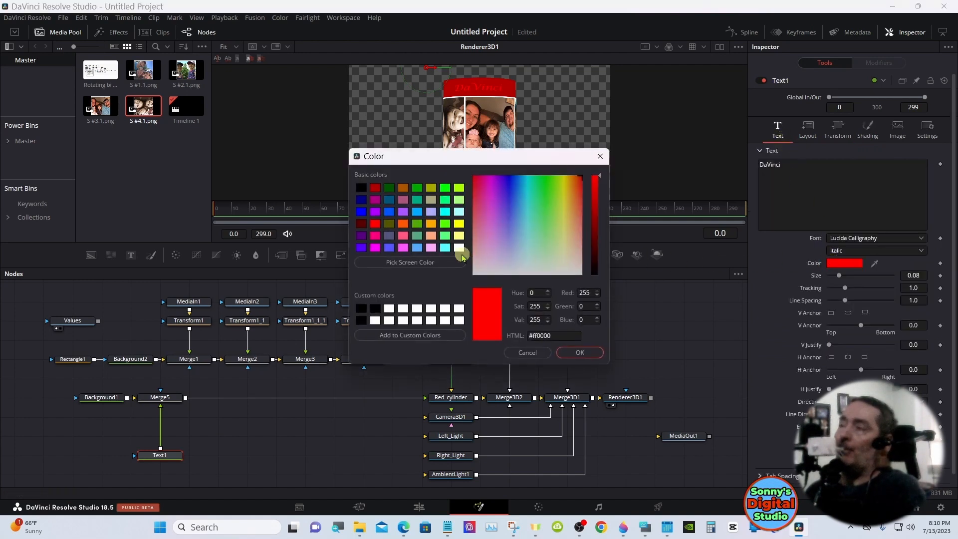
pyautogui.click(459, 248)
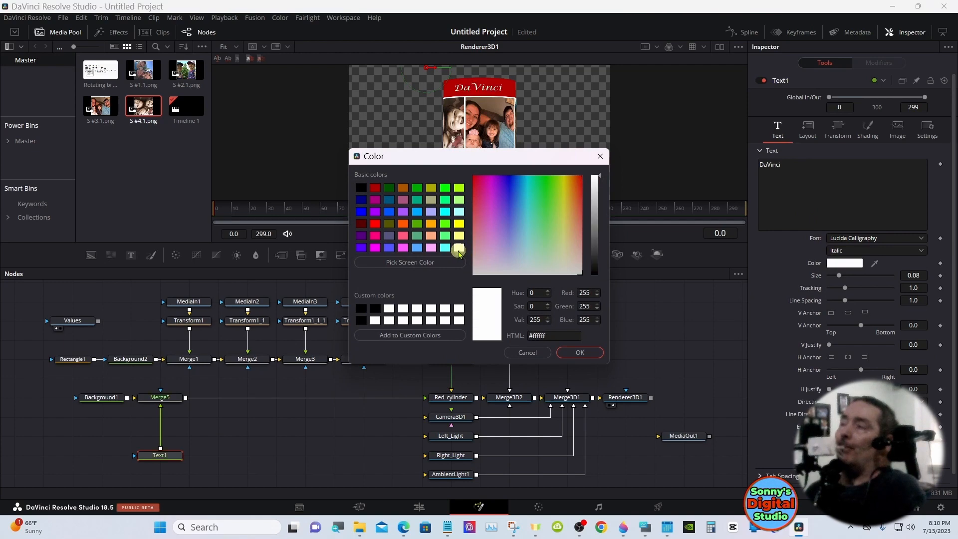
pyautogui.click(569, 353)
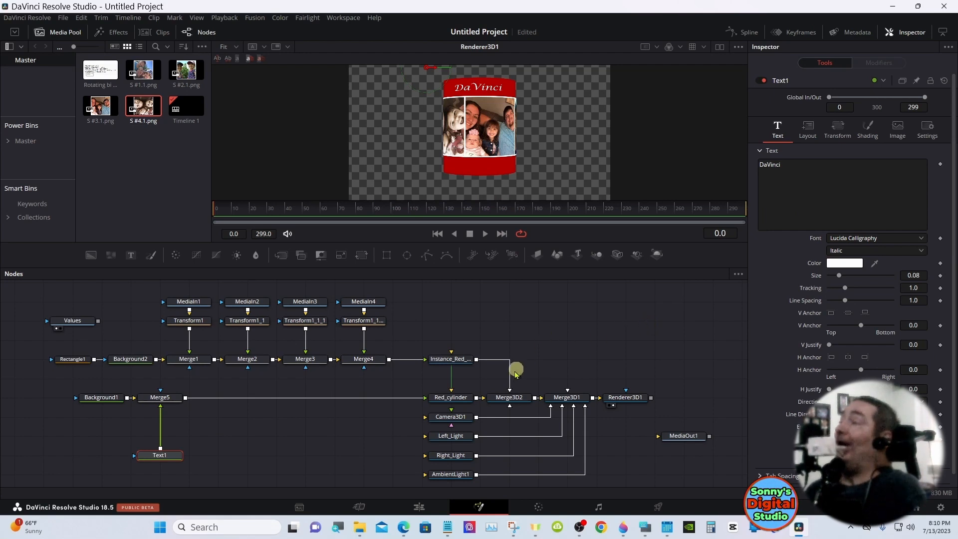
# Reset Red_cylinder's Y rotation to 0 and bring the DaVinci text to the front by setting its layout Center X to 0.547
pyautogui.click(452, 397)
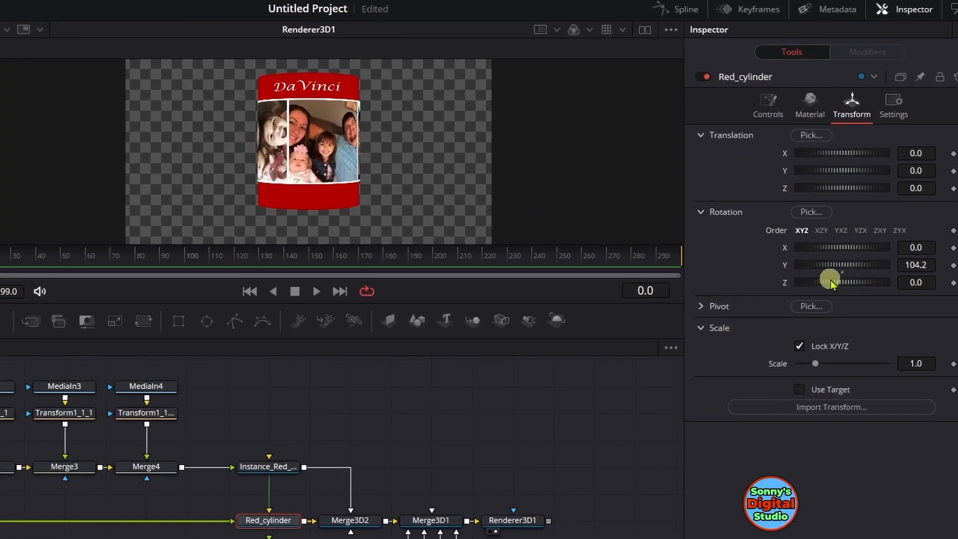
pyautogui.doubleClick(841, 273)
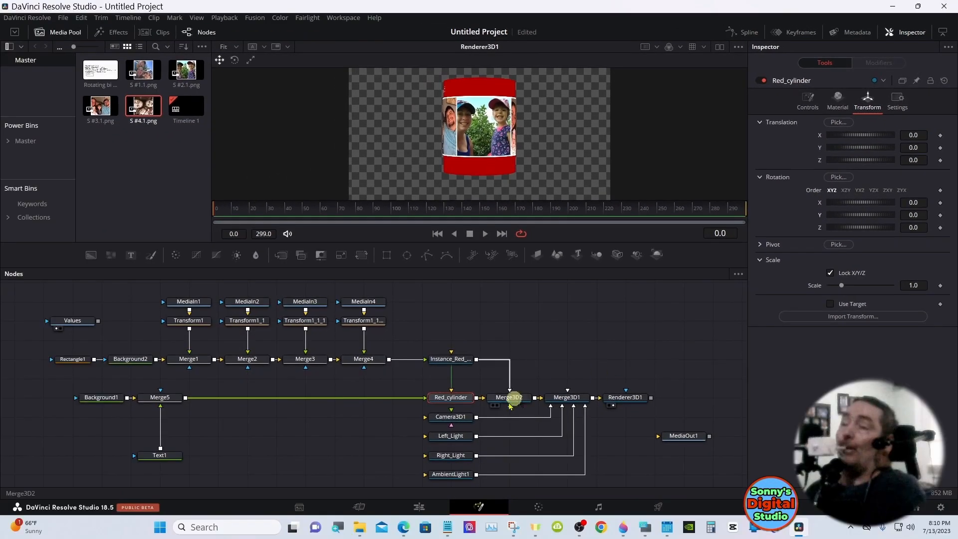
pyautogui.click(168, 456)
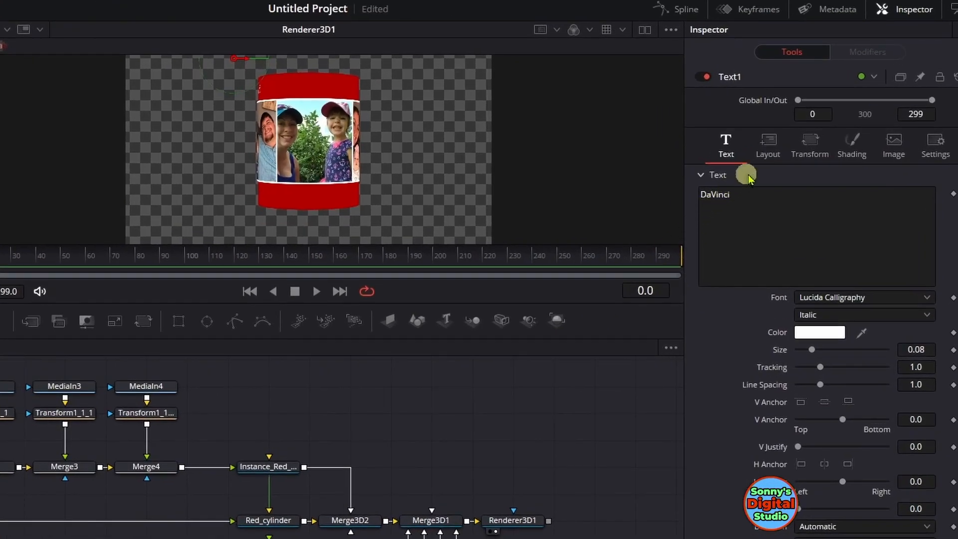
pyautogui.click(767, 144)
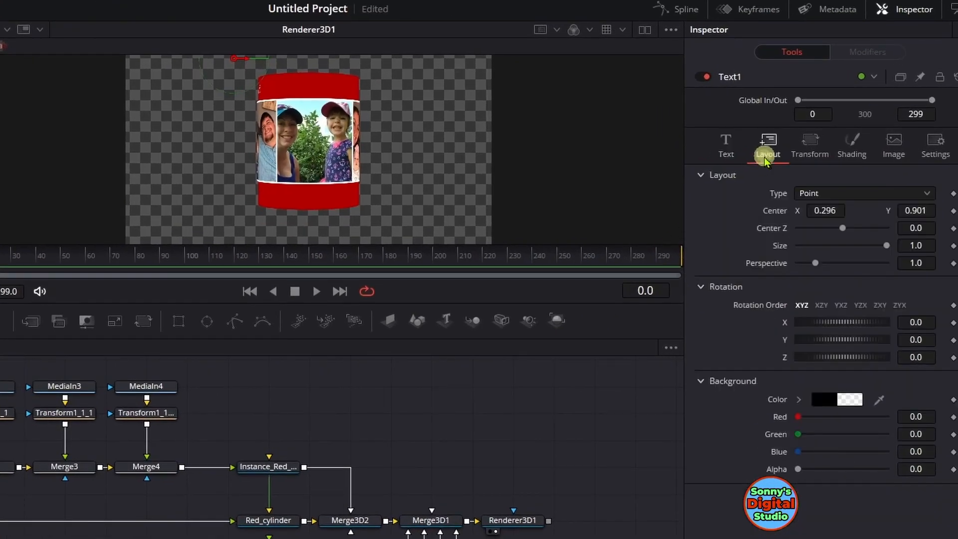
pyautogui.moveTo(810, 217)
pyautogui.mouseDown()
pyautogui.moveTo(957, 206)
pyautogui.moveTo(824, 214)
pyautogui.mouseUp()
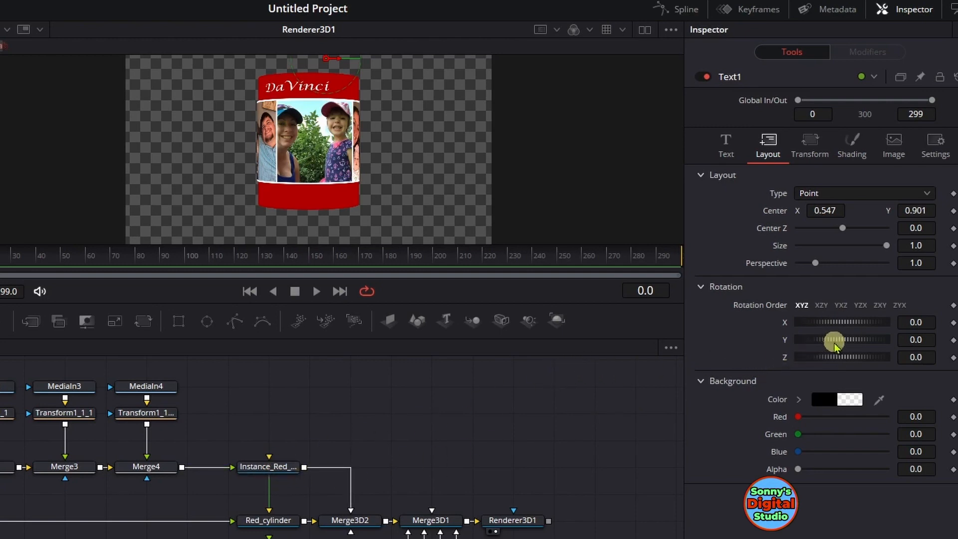
pyautogui.moveTo(836, 338)
pyautogui.mouseDown()
pyautogui.moveTo(854, 341)
pyautogui.moveTo(840, 352)
pyautogui.mouseUp()
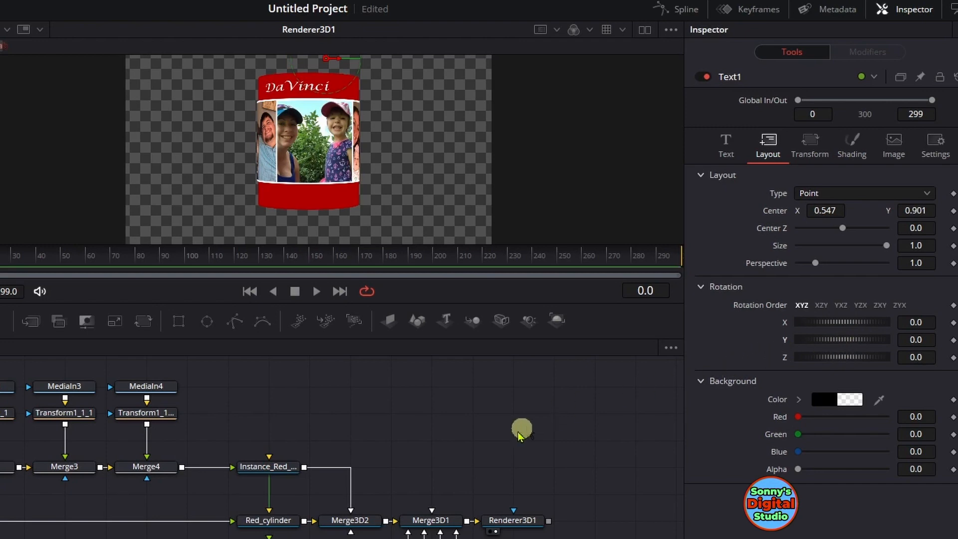
# Try rotating Red_cylinder to -10.4 on Y, check Camera3D1's transform, and reset the cylinder's Y rotation to 0
pyautogui.click(254, 520)
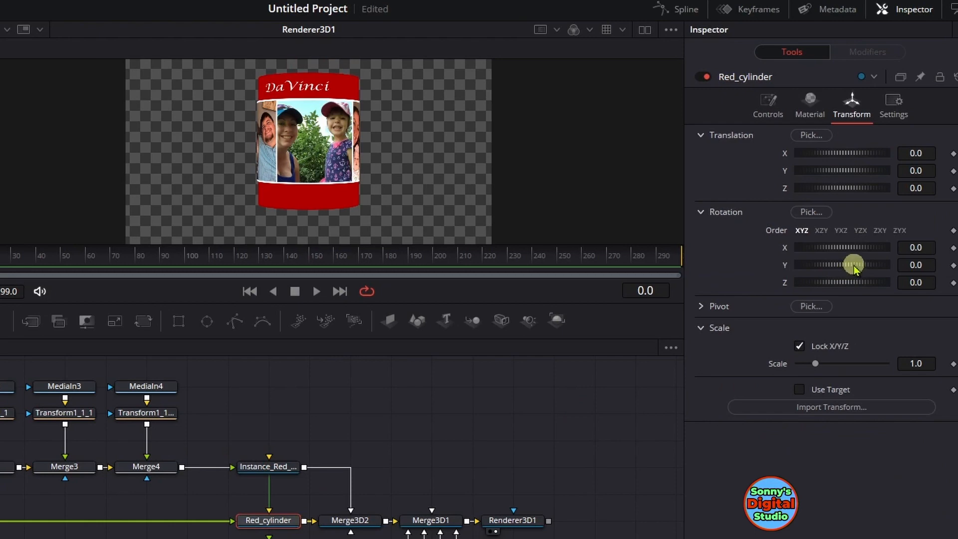
pyautogui.moveTo(853, 267); pyautogui.dragTo(852, 267)
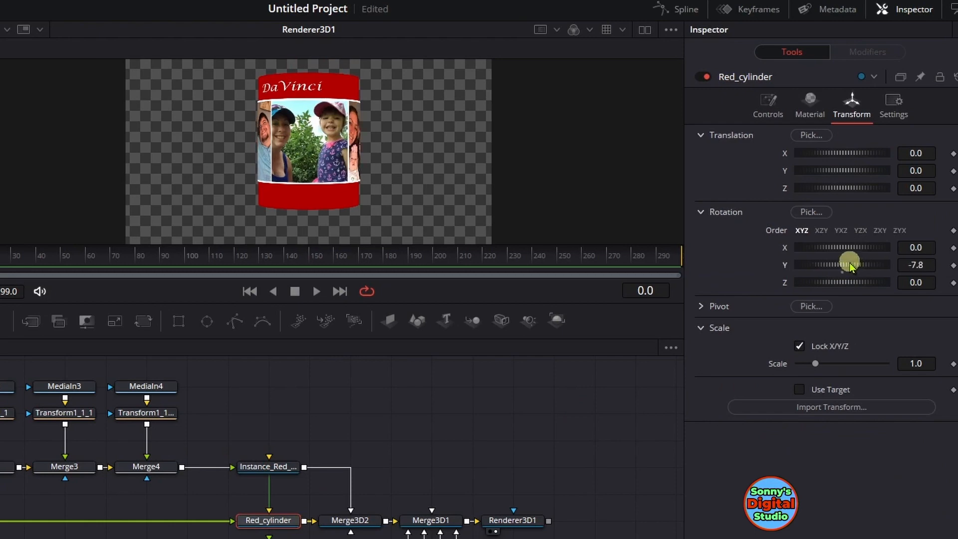
pyautogui.moveTo(850, 268); pyautogui.dragTo(850, 268)
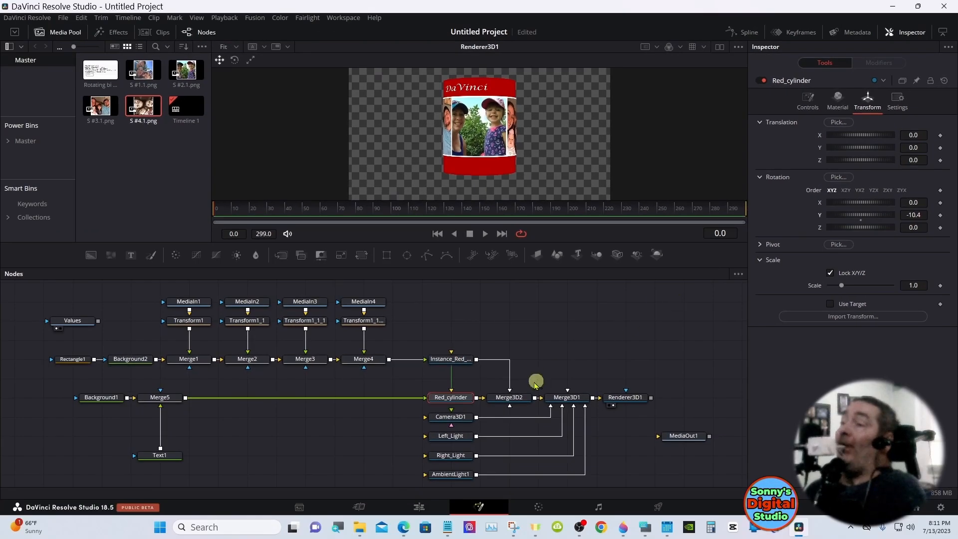
pyautogui.click(469, 417)
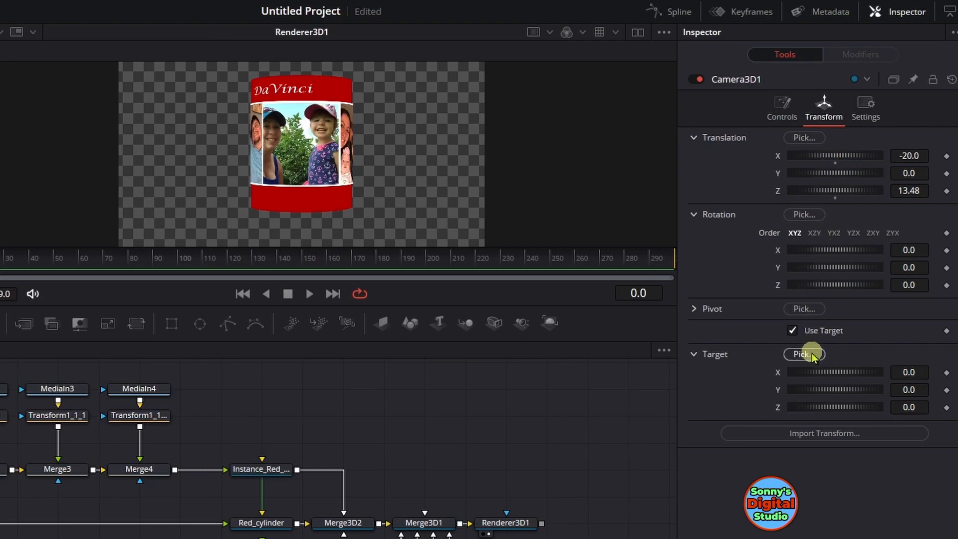
pyautogui.click(269, 521)
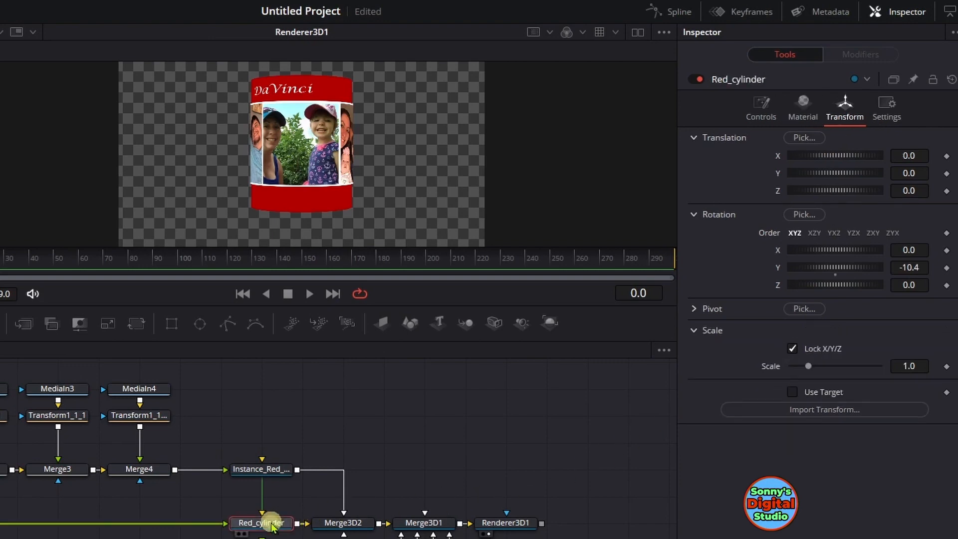
pyautogui.doubleClick(835, 274)
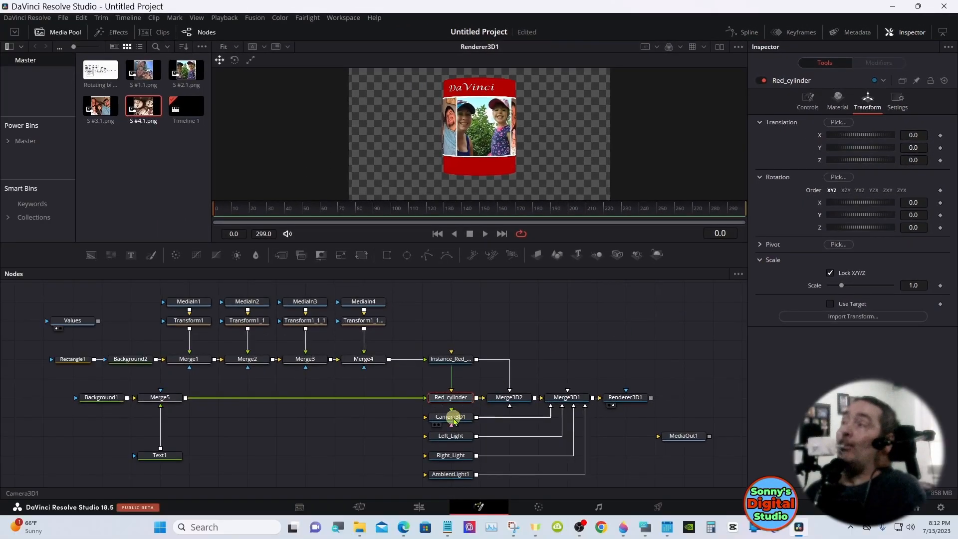
# Turn the view of the cylinder by setting Camera3D1's X translation to -17.652
pyautogui.click(452, 418)
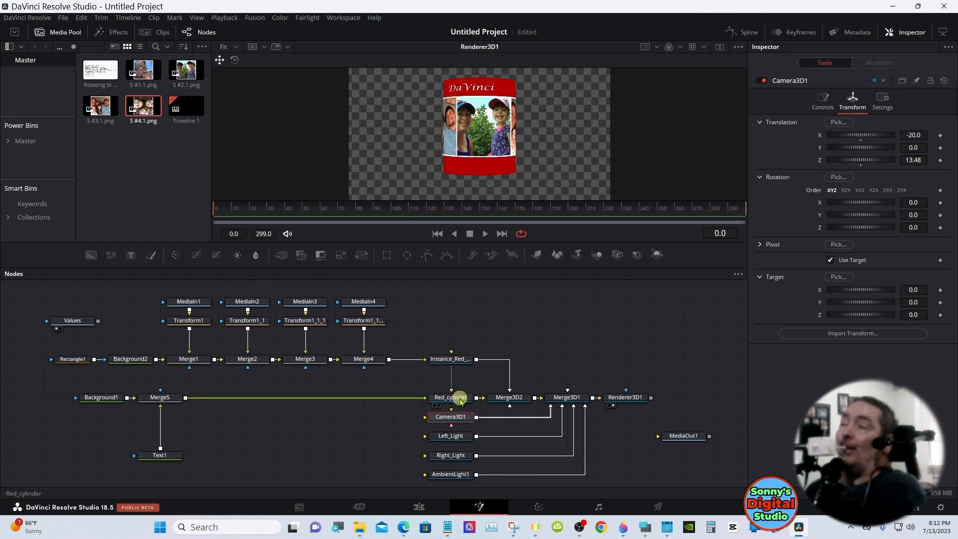
pyautogui.click(460, 401)
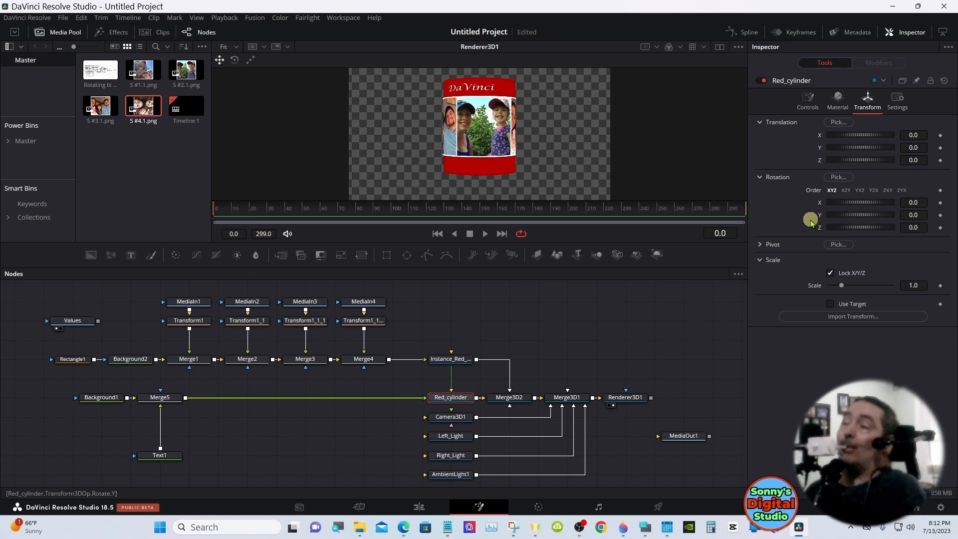
pyautogui.click(459, 420)
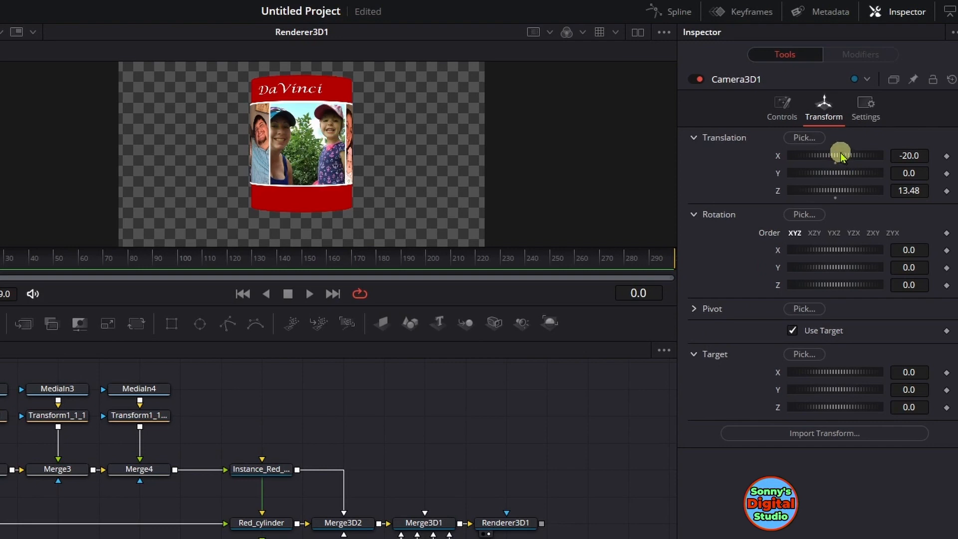
pyautogui.moveTo(842, 157); pyautogui.dragTo(895, 152)
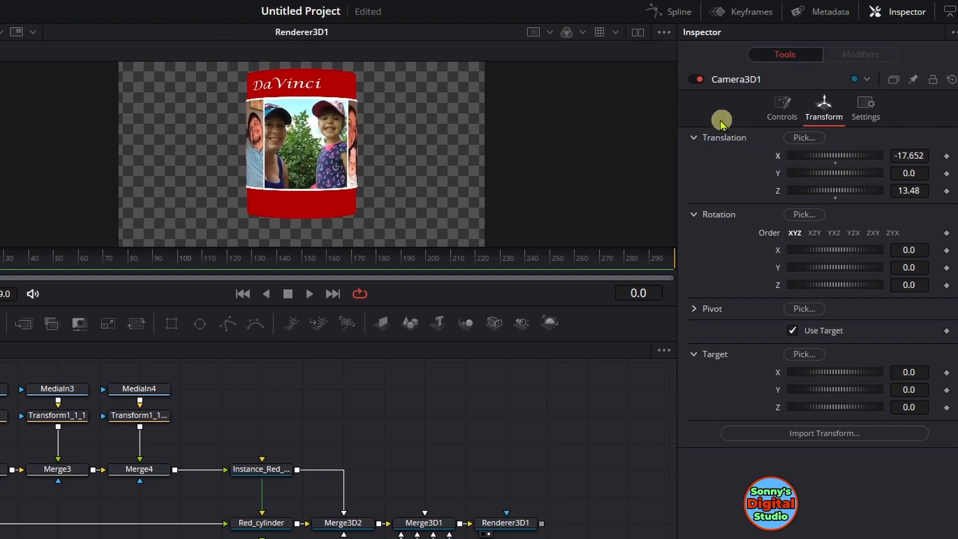
# Split the display into two viewers and show Merge3D2's 3D scene beside the Renderer3D1 output
pyautogui.click(638, 32)
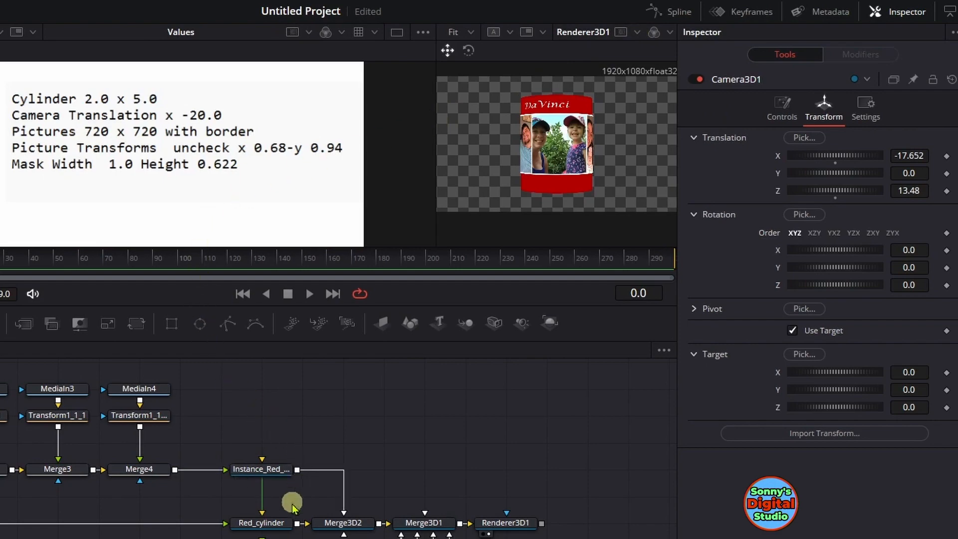
pyautogui.moveTo(332, 524); pyautogui.dragTo(224, 185)
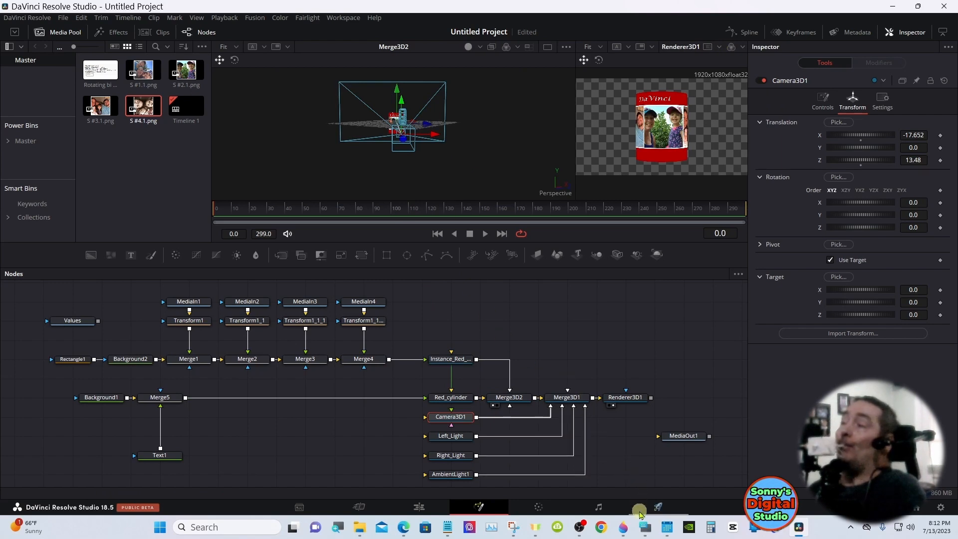
# Open the on-screen keyboard and move Camera3D1 within the 3D scene to about X -17.08 and Z 14.229
pyautogui.click(644, 526)
pyautogui.moveTo(571, 397); pyautogui.dragTo(742, 335)
pyautogui.click(651, 389)
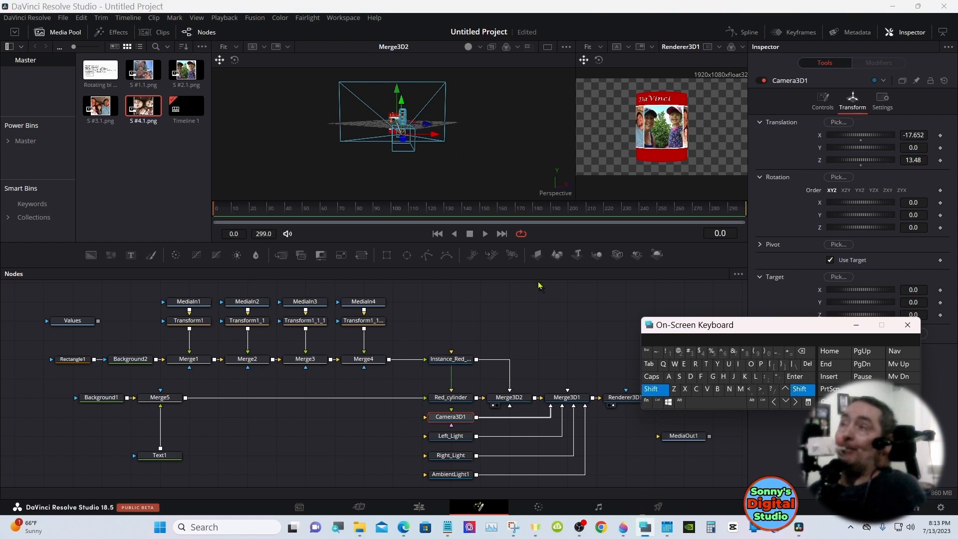
pyautogui.moveTo(492, 156); pyautogui.dragTo(472, 161)
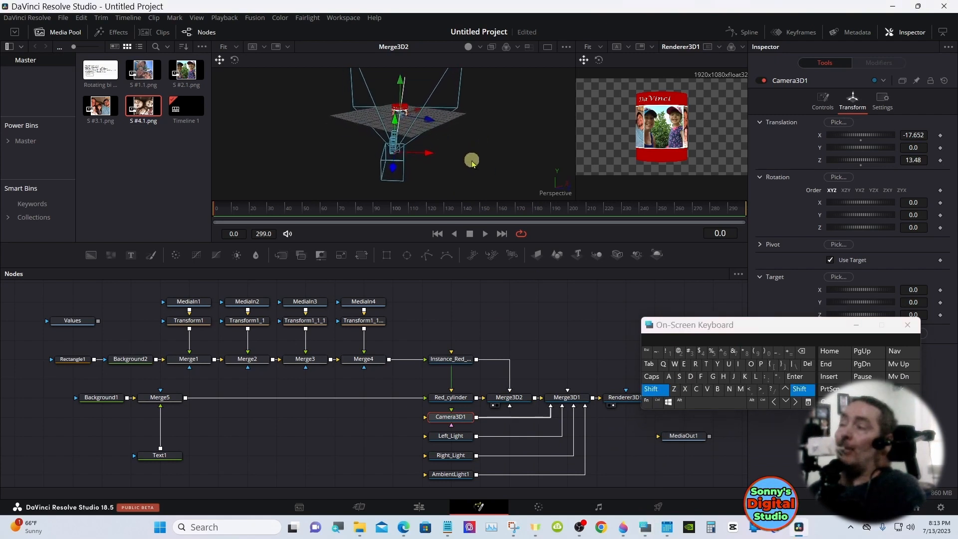
pyautogui.click(654, 389)
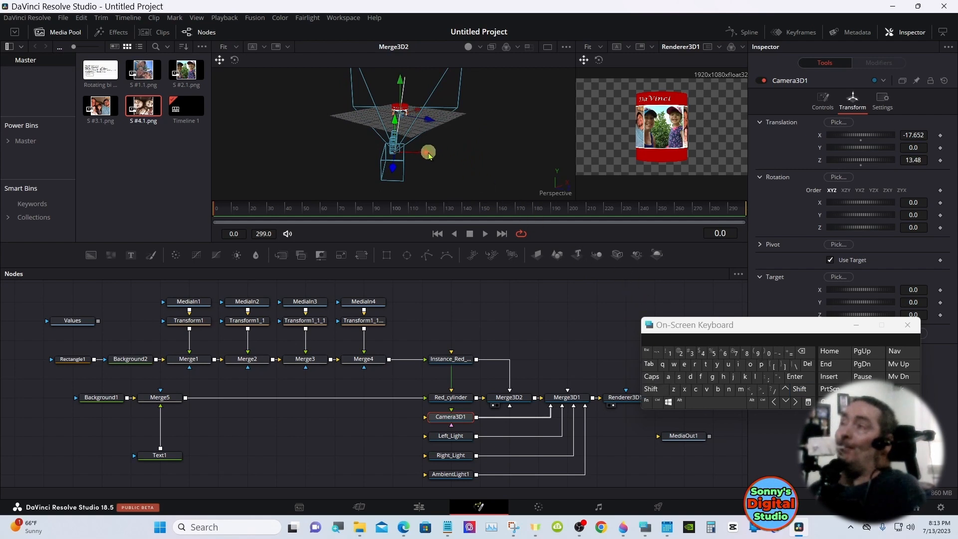
pyautogui.moveTo(428, 155); pyautogui.dragTo(438, 147)
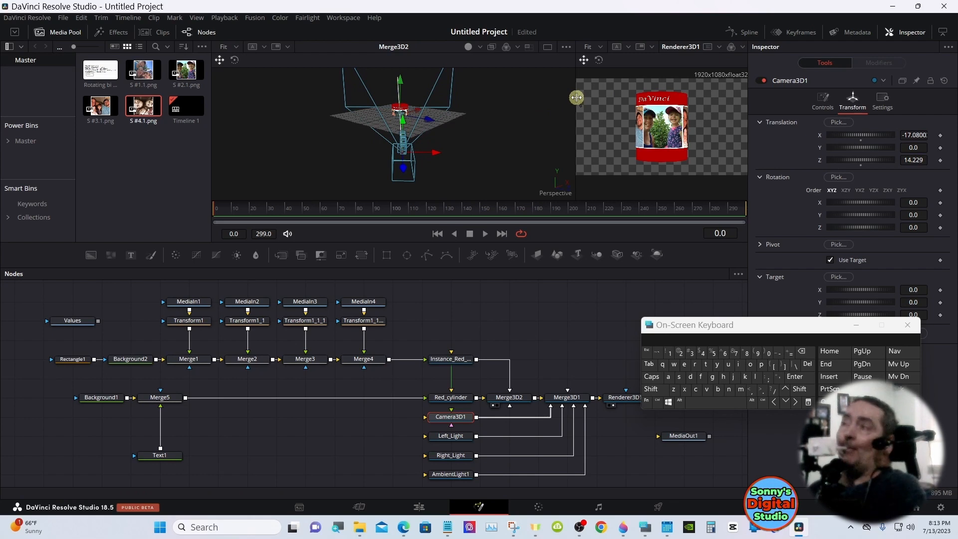
# Enlarge the Renderer3D1 viewer and set Camera3D1's X translation to -15.37
pyautogui.moveTo(576, 97); pyautogui.dragTo(510, 99)
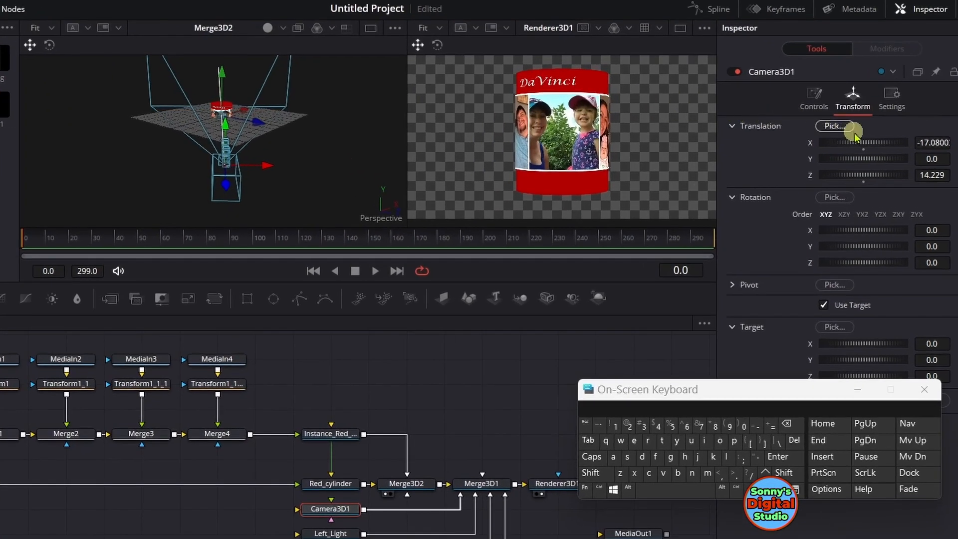
pyautogui.moveTo(862, 140); pyautogui.dragTo(900, 138)
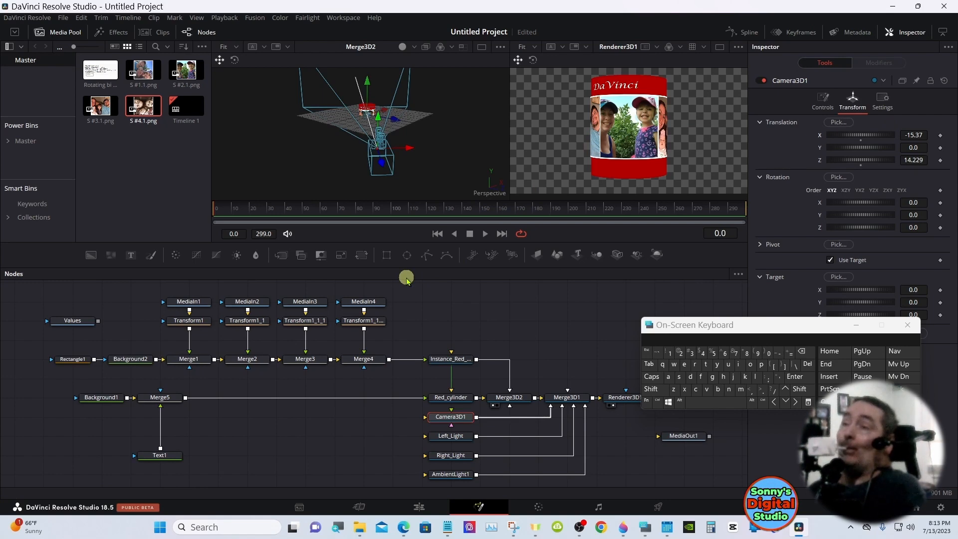
# Disconnect MediaIn1 from Transform1 and MediaIn2 from Transform1_1, and swap the two media nodes' places in the node graph
pyautogui.moveTo(190, 302); pyautogui.dragTo(190, 283)
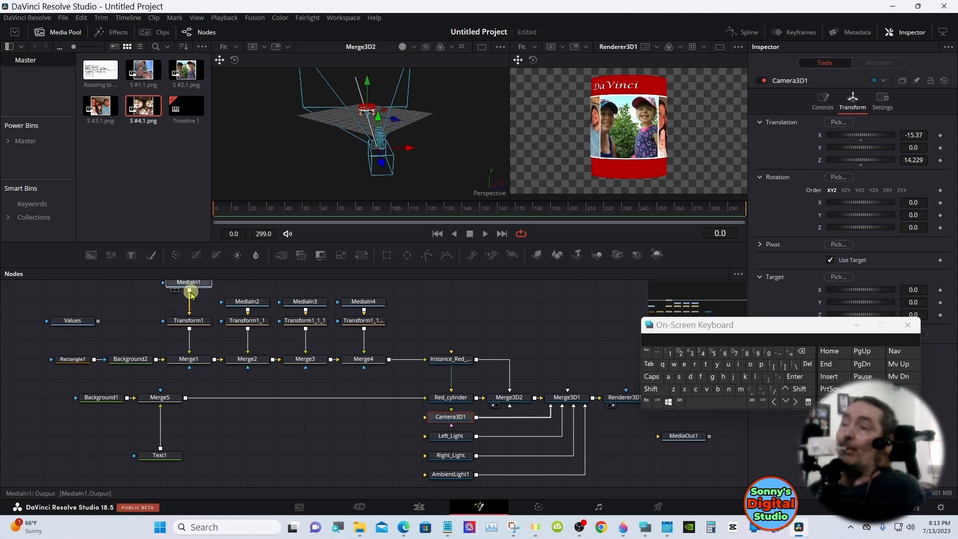
pyautogui.click(190, 293)
pyautogui.click(190, 302)
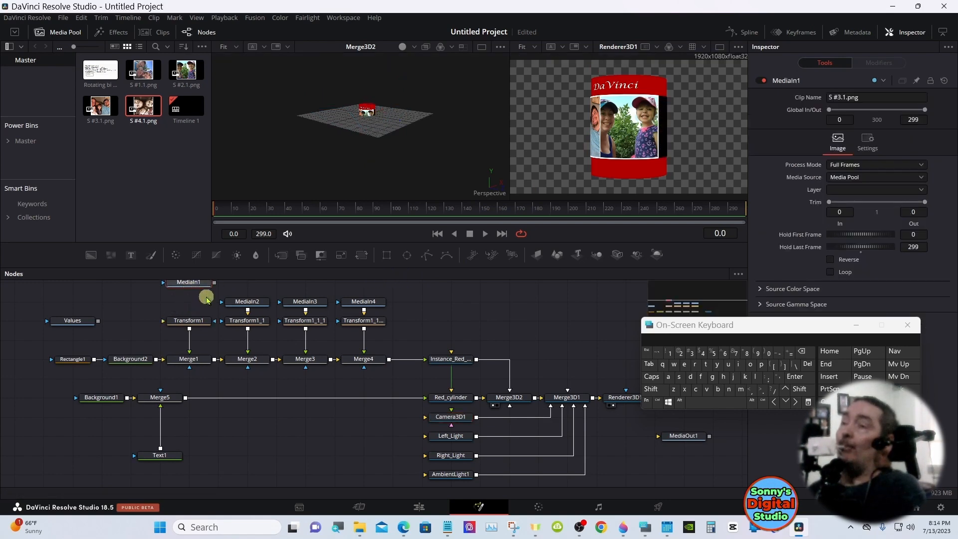
pyautogui.moveTo(214, 282); pyautogui.dragTo(188, 318)
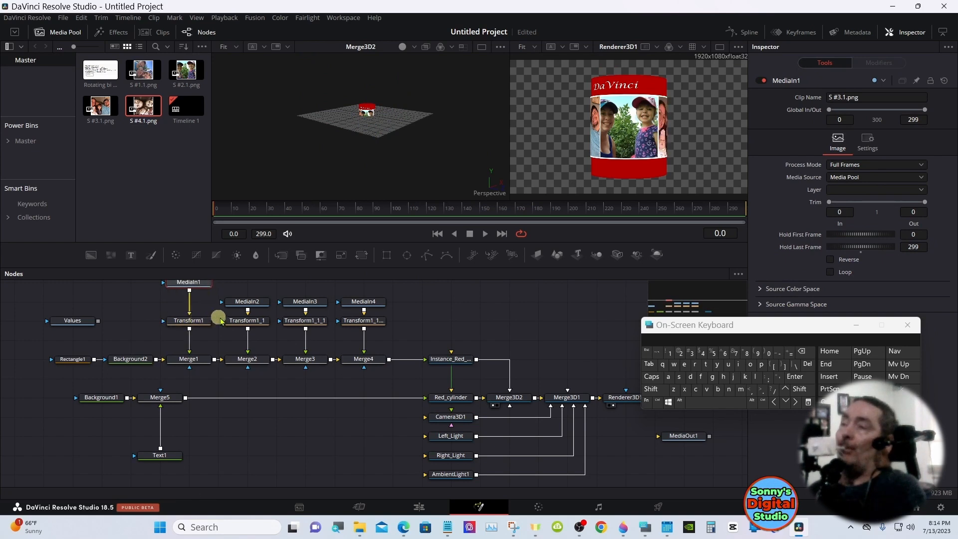
pyautogui.click(189, 305)
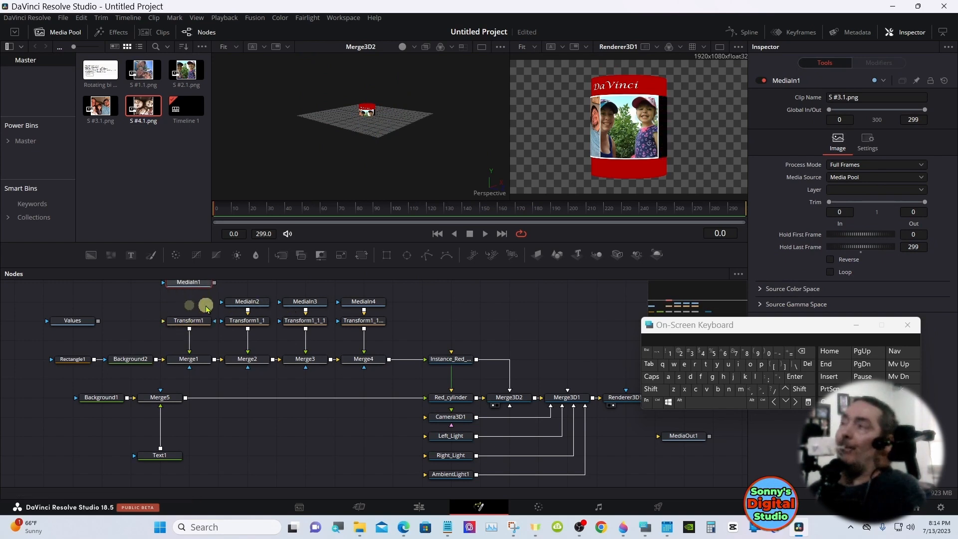
pyautogui.moveTo(242, 302); pyautogui.dragTo(267, 283)
pyautogui.click(248, 304)
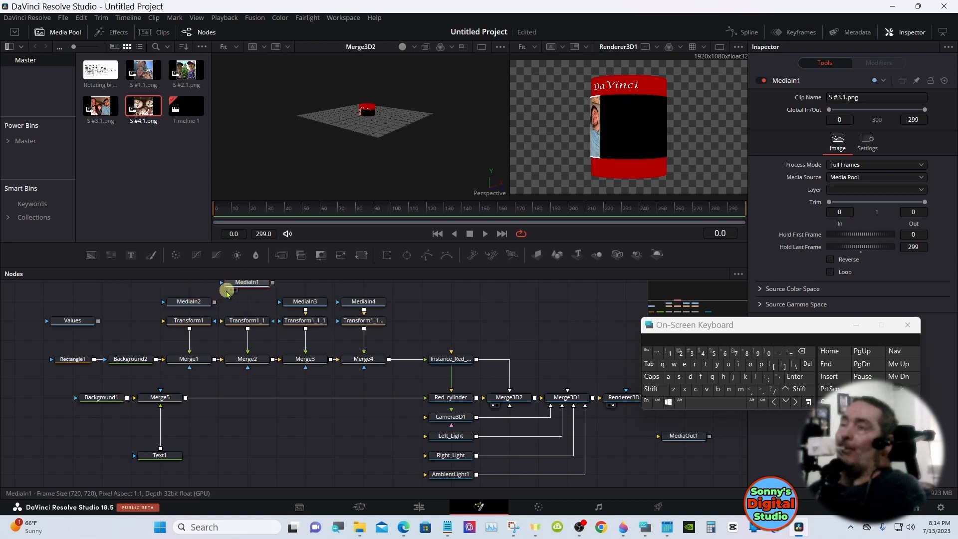
# Connect MediaIn2 to Transform1 and MediaIn1 to Transform1_1, placing MediaIn1 directly above its transform
pyautogui.moveTo(214, 302); pyautogui.dragTo(192, 321)
pyautogui.click(191, 302)
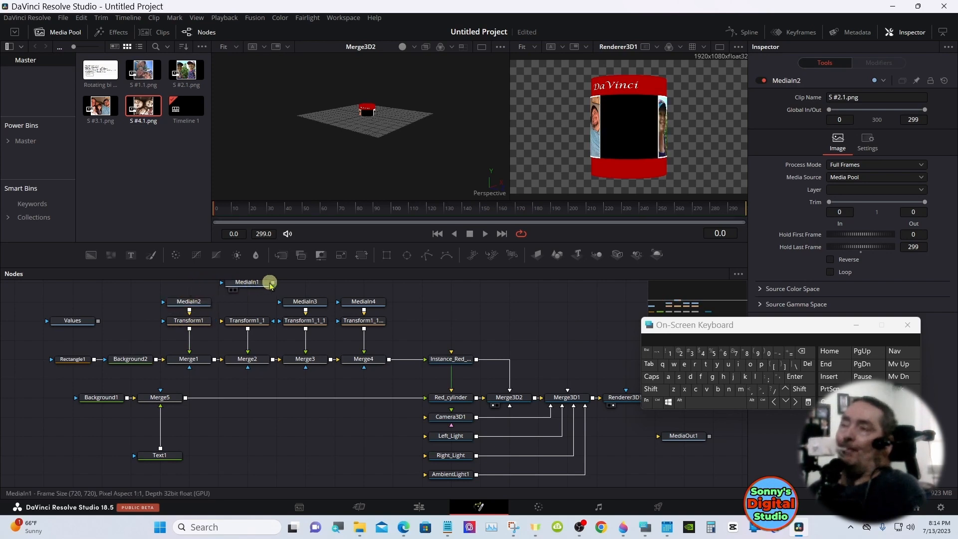
pyautogui.moveTo(273, 283); pyautogui.dragTo(248, 320)
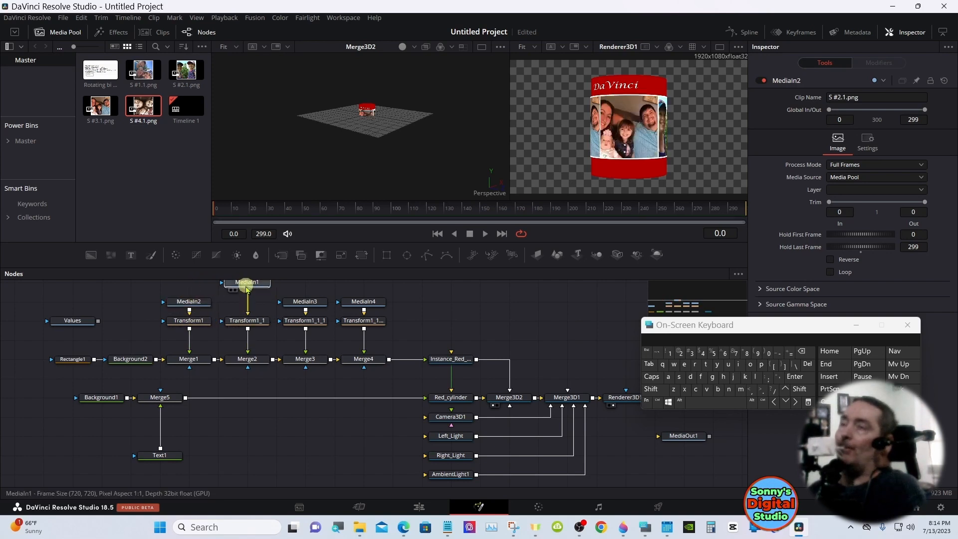
pyautogui.moveTo(246, 283); pyautogui.dragTo(246, 302)
pyautogui.click(246, 301)
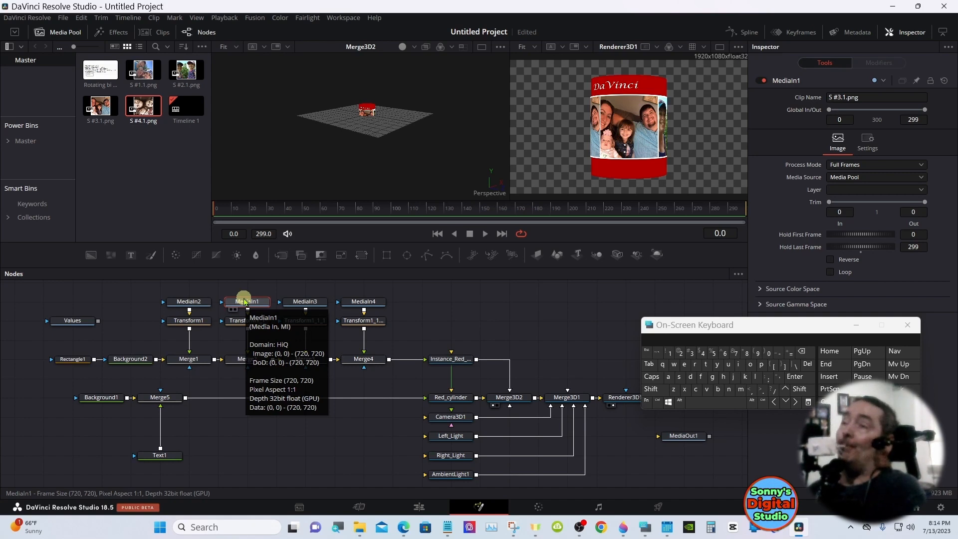
# Swap MediaIn3 and MediaIn4 so that MediaIn4 feeds Transform1_1_1 and MediaIn3 feeds the transform above Merge4
pyautogui.moveTo(254, 304); pyautogui.dragTo(251, 282)
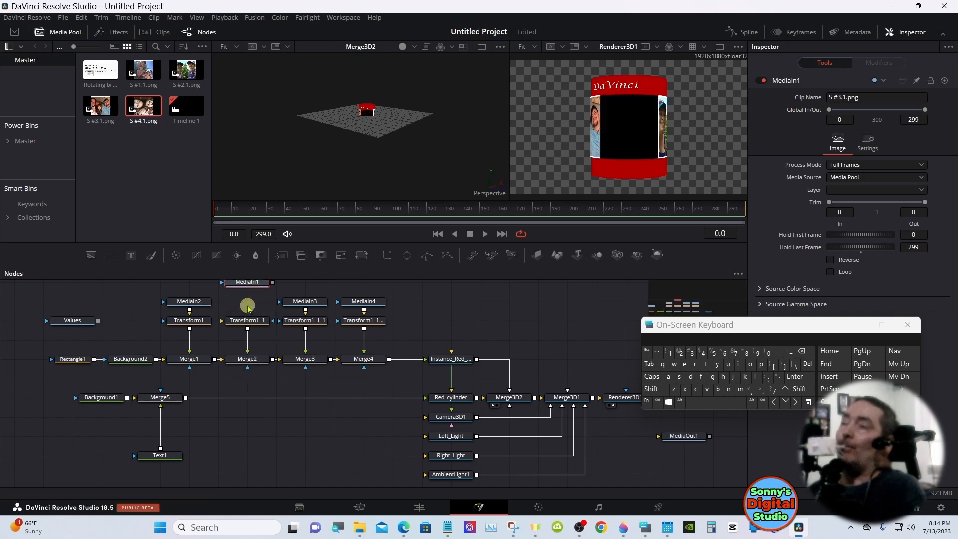
pyautogui.moveTo(246, 329); pyautogui.dragTo(246, 284)
pyautogui.moveTo(305, 304); pyautogui.dragTo(312, 283)
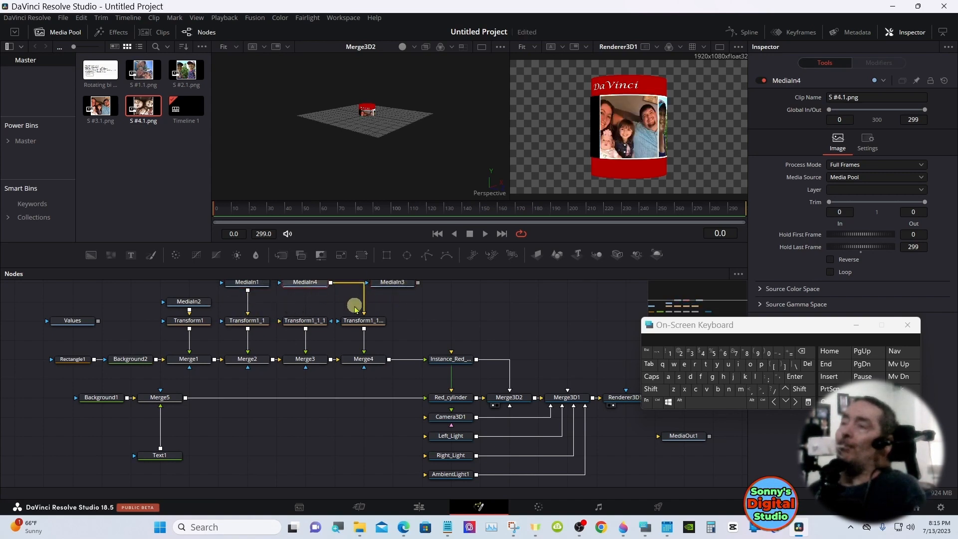
pyautogui.moveTo(363, 308); pyautogui.dragTo(279, 321)
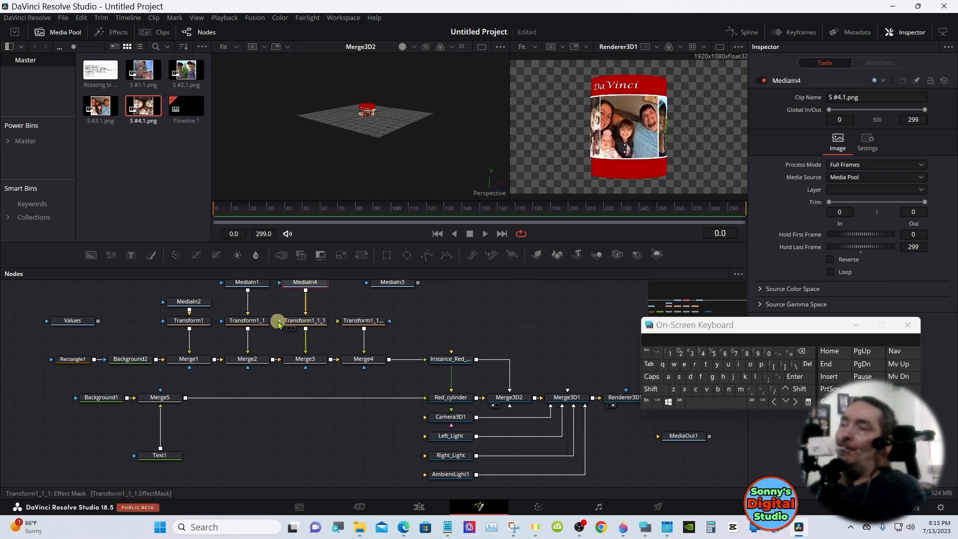
pyautogui.moveTo(398, 284); pyautogui.dragTo(361, 321)
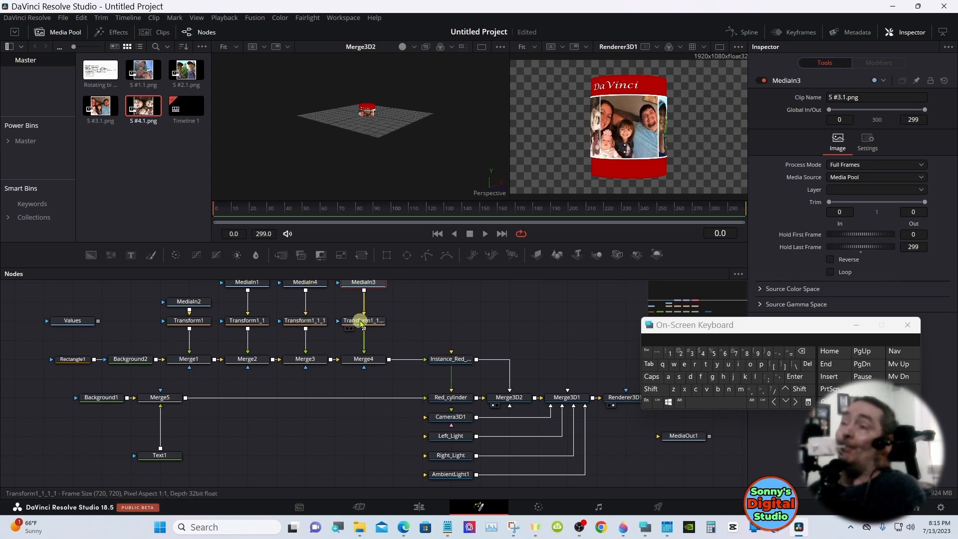
# Line up MediaIn3, MediaIn4 and MediaIn1 above their transforms in the same row as MediaIn2
pyautogui.moveTo(362, 283); pyautogui.dragTo(361, 303)
pyautogui.moveTo(305, 282); pyautogui.dragTo(306, 302)
pyautogui.moveTo(247, 282); pyautogui.dragTo(248, 301)
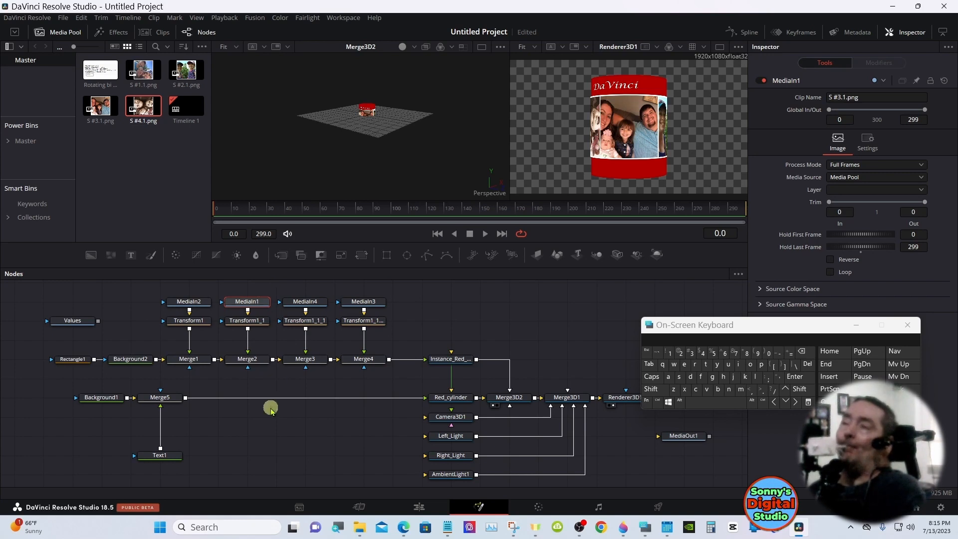
# Replace the DaVinci wording in Text1 with the person's first name
pyautogui.click(160, 455)
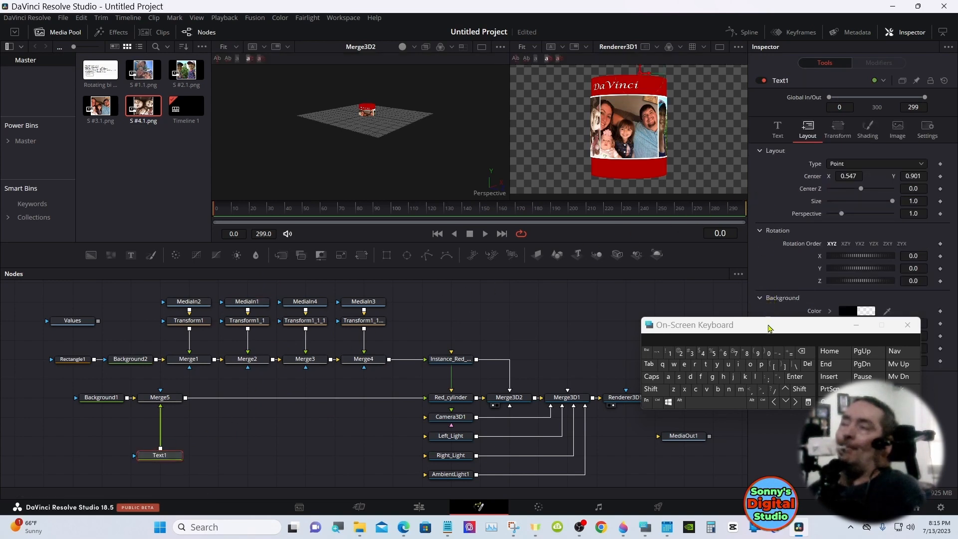
pyautogui.moveTo(768, 325); pyautogui.dragTo(733, 348)
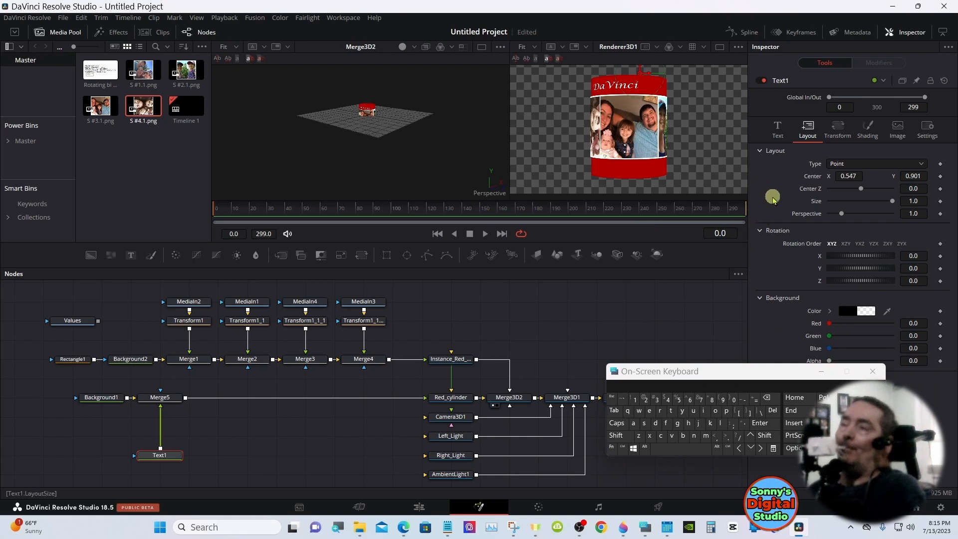
pyautogui.click(777, 129)
pyautogui.click(784, 161)
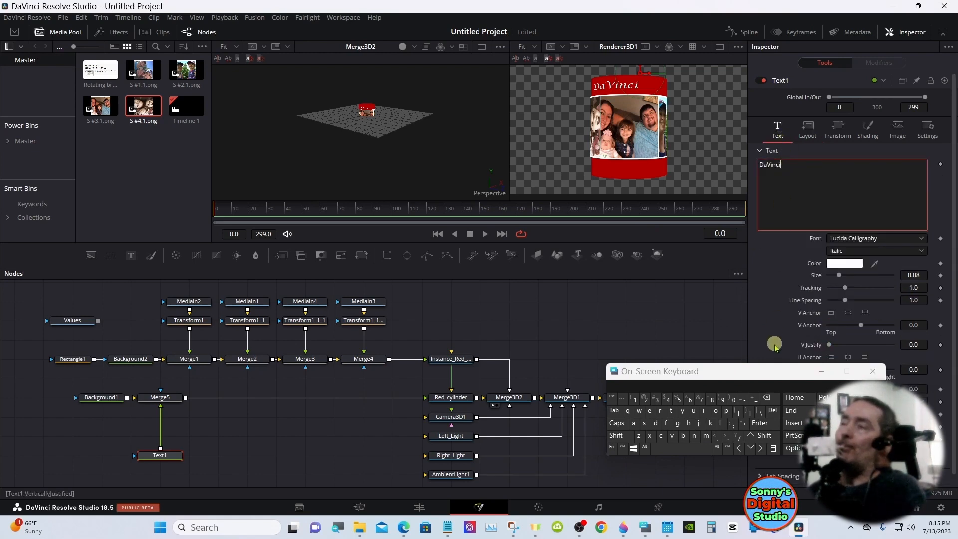
pyautogui.click(768, 399)
pyautogui.press('BackSpace')
pyautogui.press('BackSpace')
pyautogui.press('BackSpace')
pyautogui.press('BackSpace')
pyautogui.press('BackSpace')
pyautogui.press('BackSpace')
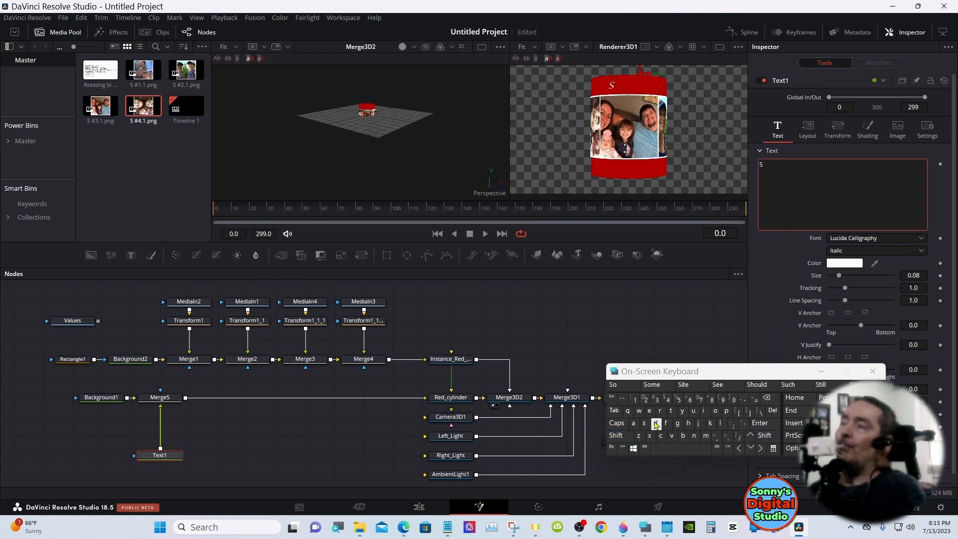
pyautogui.write('Stephanie')
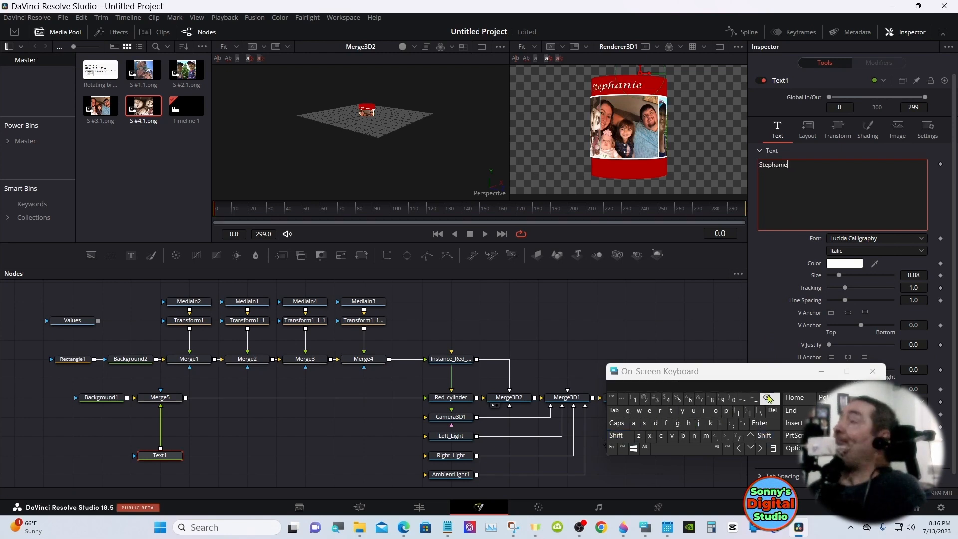
pyautogui.click(770, 263)
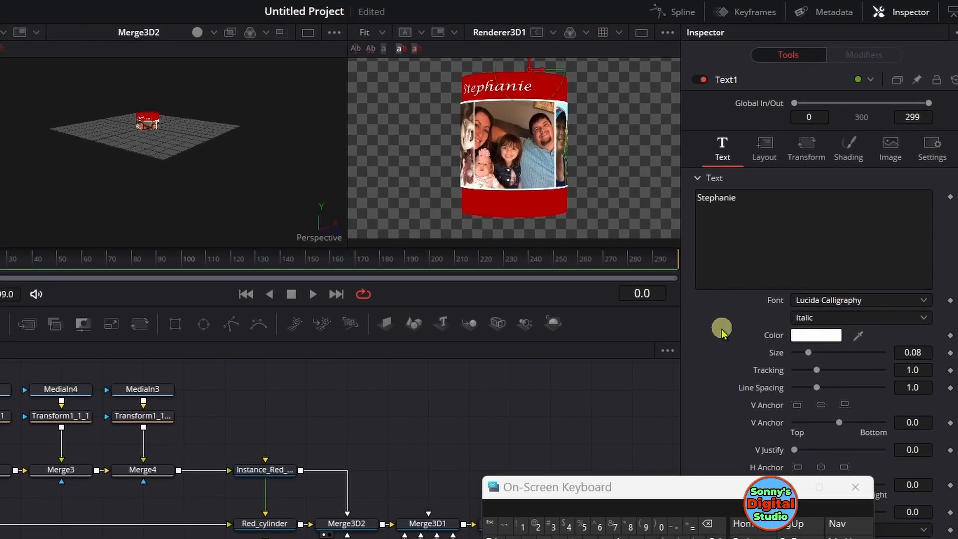
# Center the name above the front photo by setting Text1's layout Center to X 0.616 and Y 0.91
pyautogui.click(765, 149)
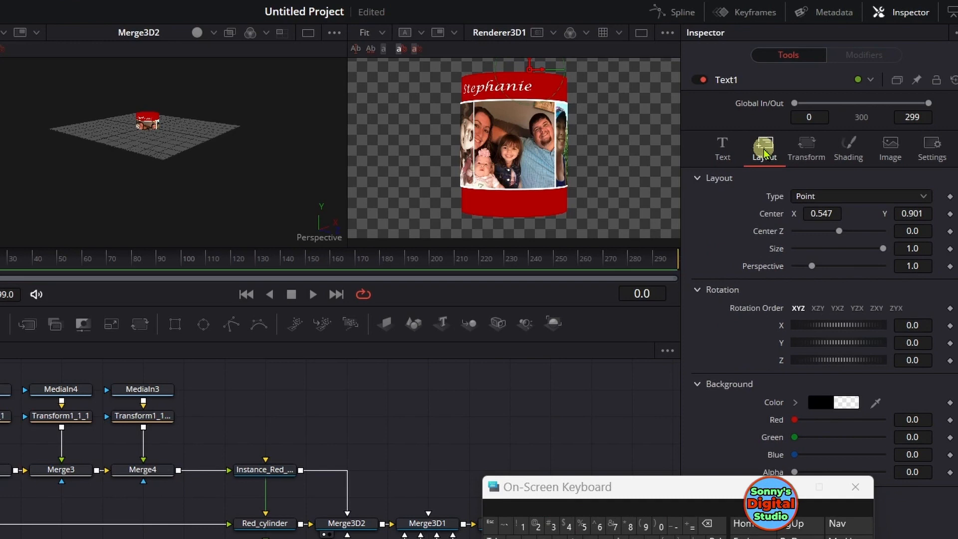
pyautogui.moveTo(822, 213)
pyautogui.mouseDown()
pyautogui.moveTo(863, 211)
pyautogui.moveTo(819, 213)
pyautogui.mouseUp()
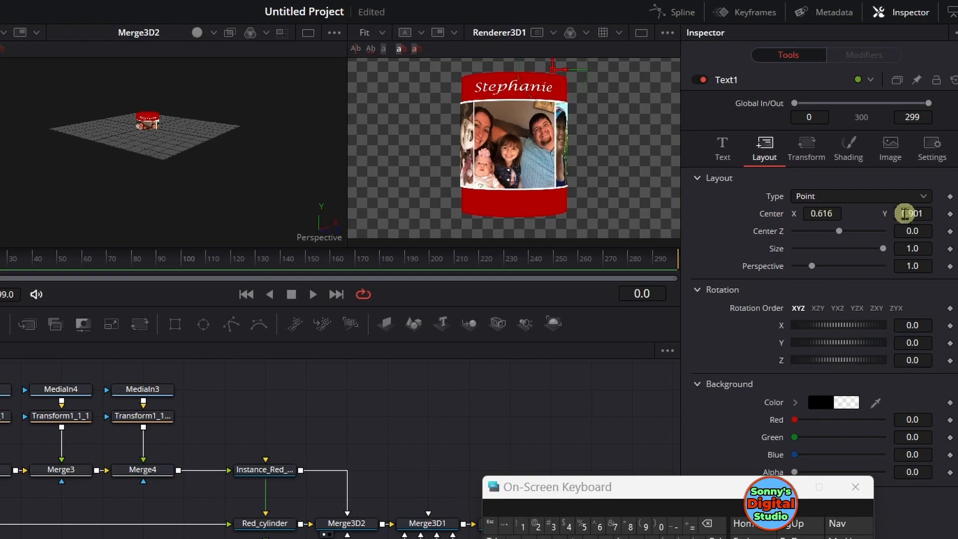
pyautogui.moveTo(913, 214); pyautogui.dragTo(916, 214)
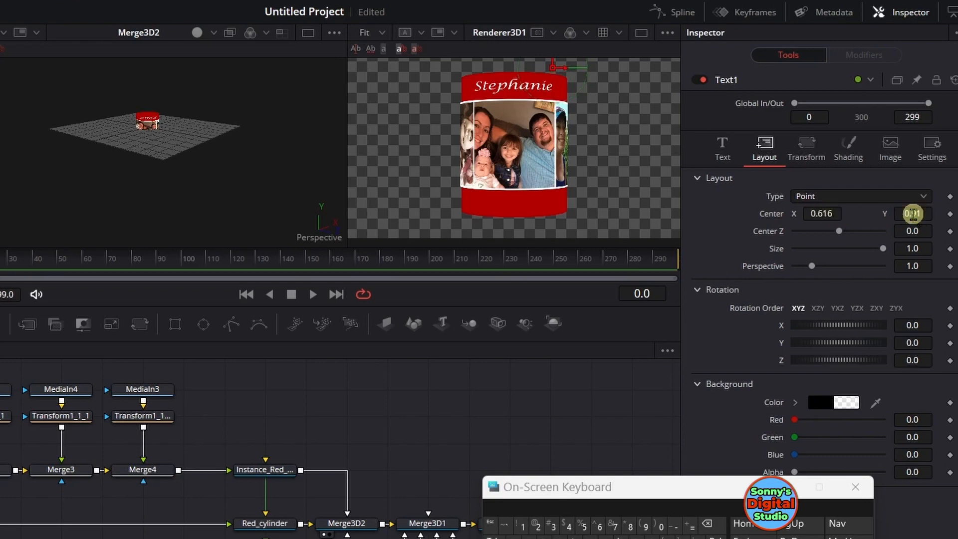
# Copy the Text1 node and paste the duplicate into the empty area beside it, below Background1
pyautogui.rightClick(157, 457)
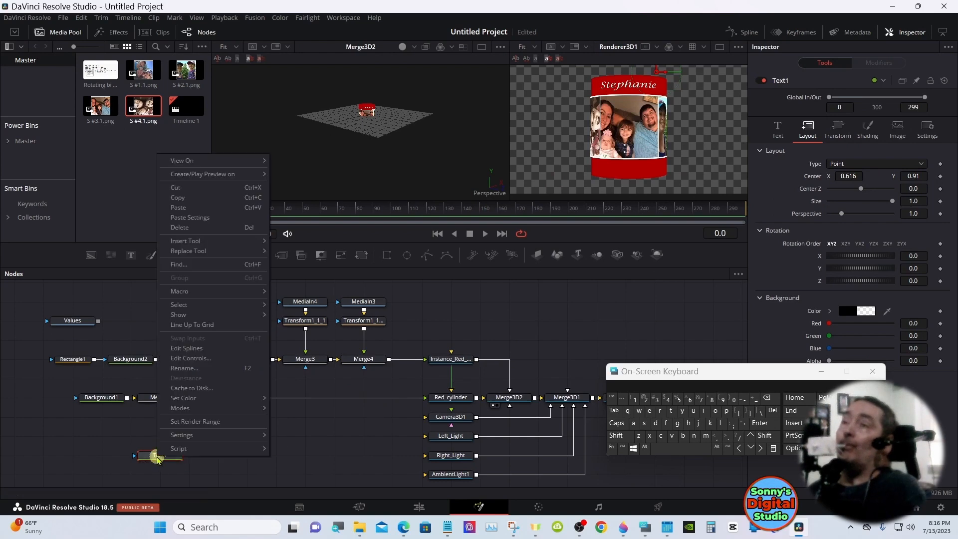
pyautogui.click(190, 200)
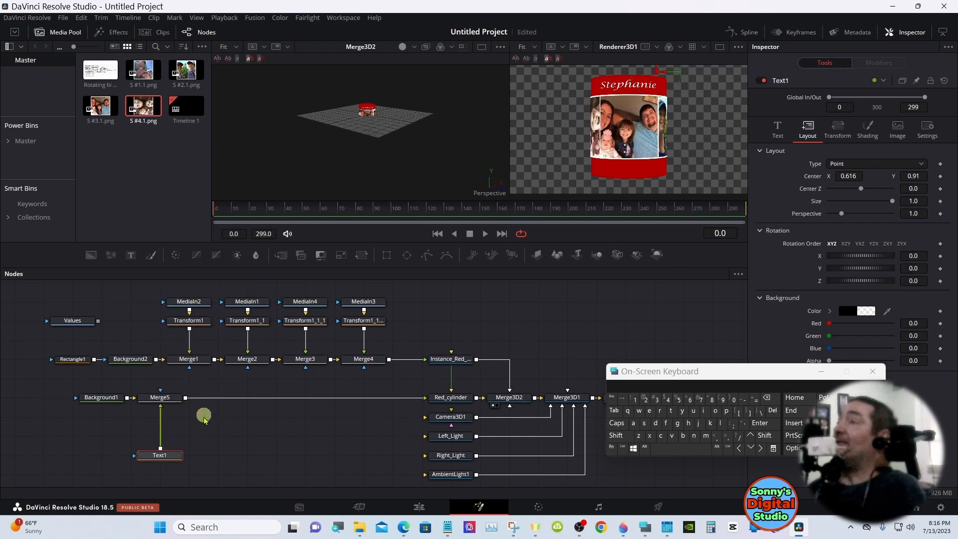
pyautogui.click(211, 453)
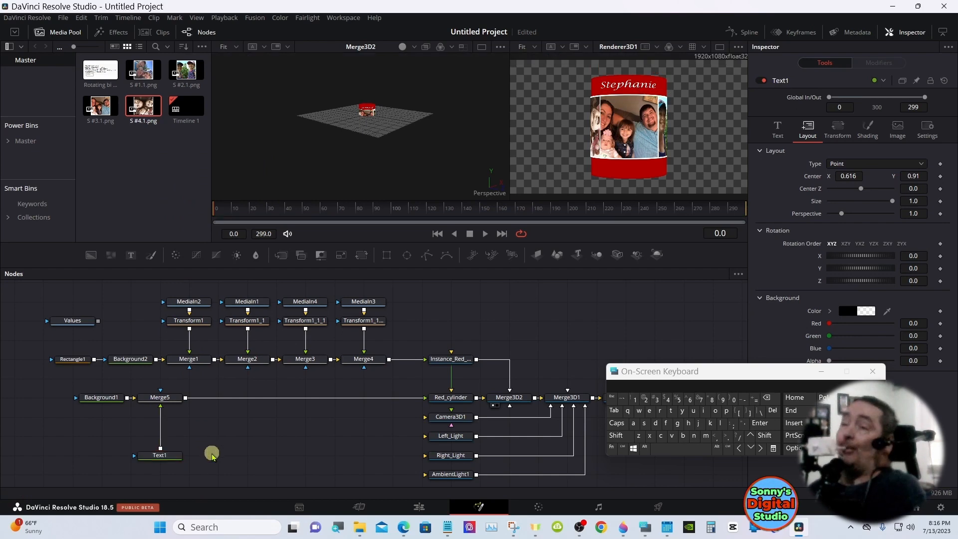
pyautogui.rightClick(212, 455)
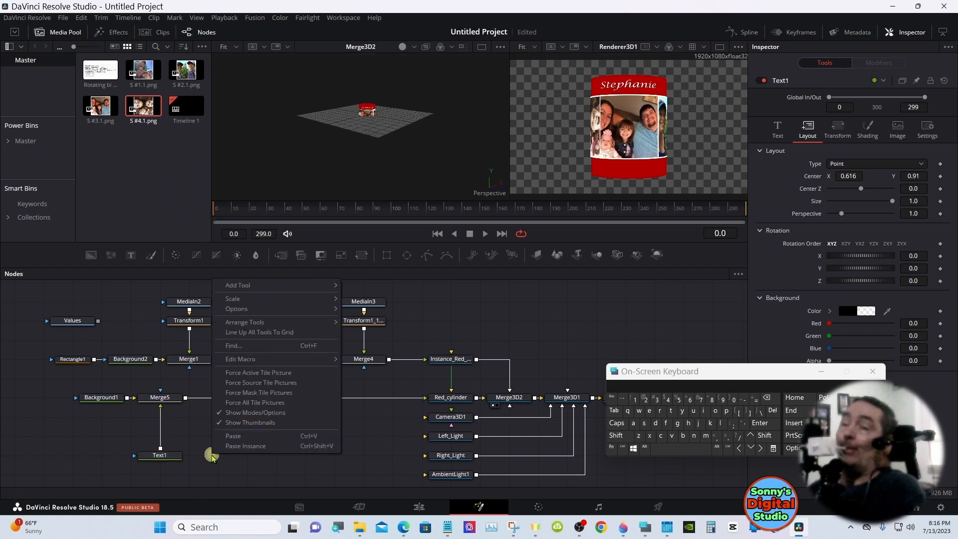
pyautogui.click(102, 455)
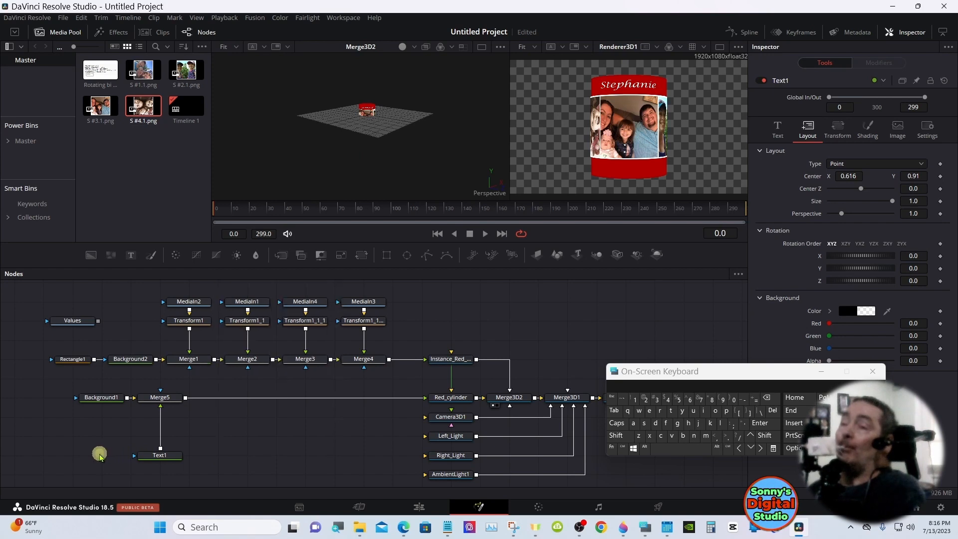
pyautogui.rightClick(100, 455)
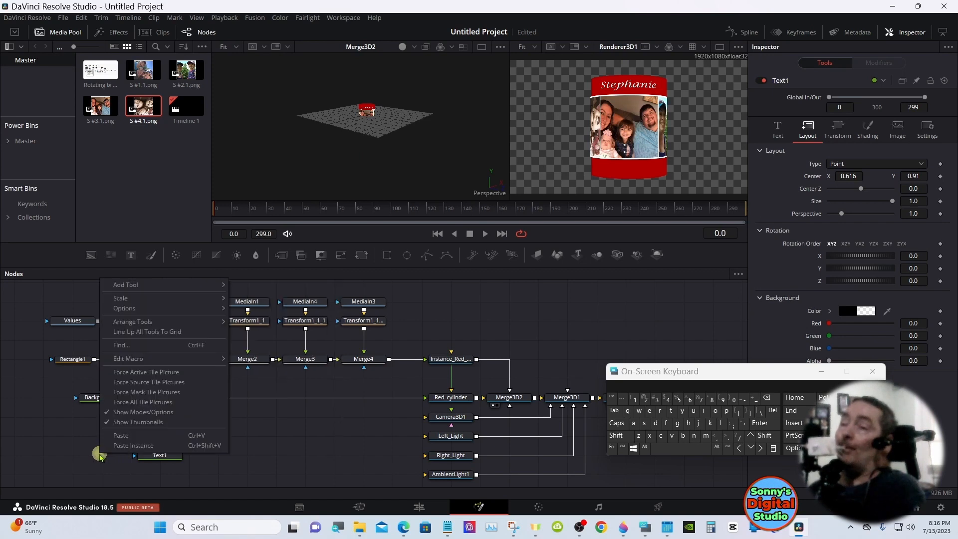
pyautogui.click(120, 435)
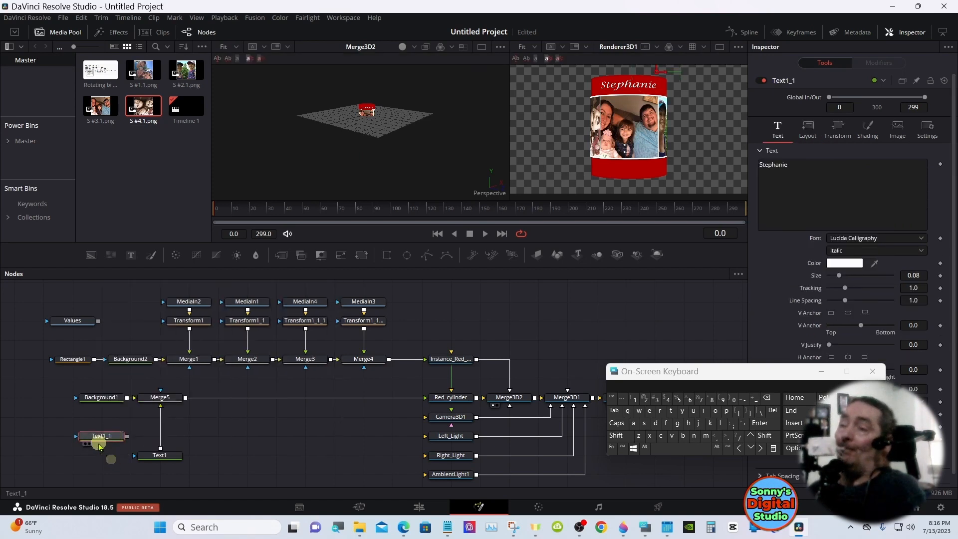
# Combine Text1_1 with Text1 through a new Merge node feeding Merge5, and line up Text1_1 beside that merge
pyautogui.moveTo(156, 460); pyautogui.dragTo(156, 479)
pyautogui.moveTo(127, 436); pyautogui.dragTo(159, 469)
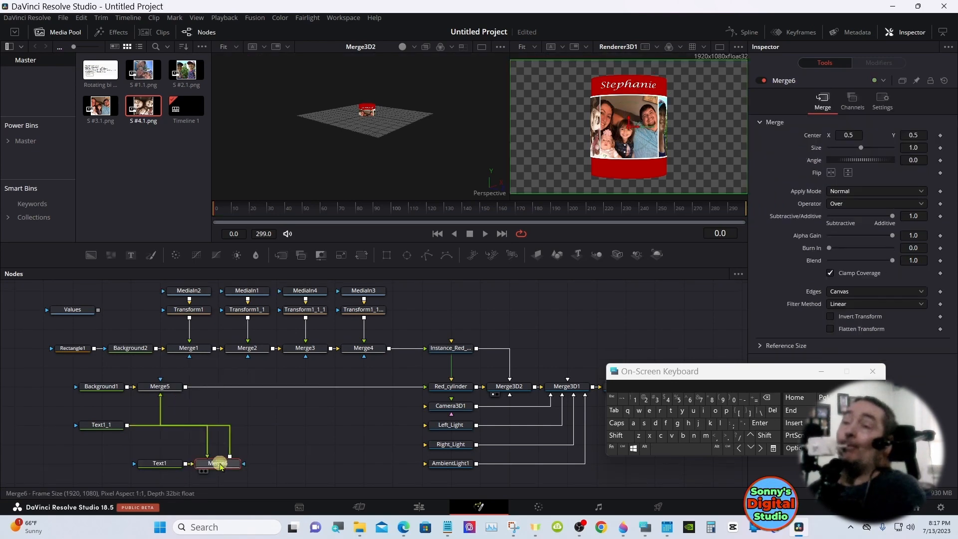
pyautogui.moveTo(214, 459); pyautogui.dragTo(169, 451)
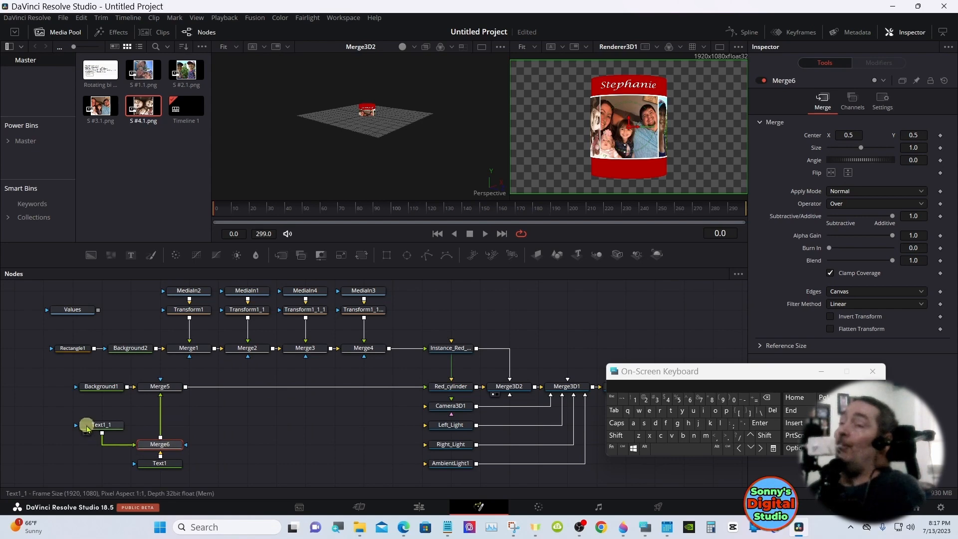
pyautogui.moveTo(88, 421); pyautogui.dragTo(88, 449)
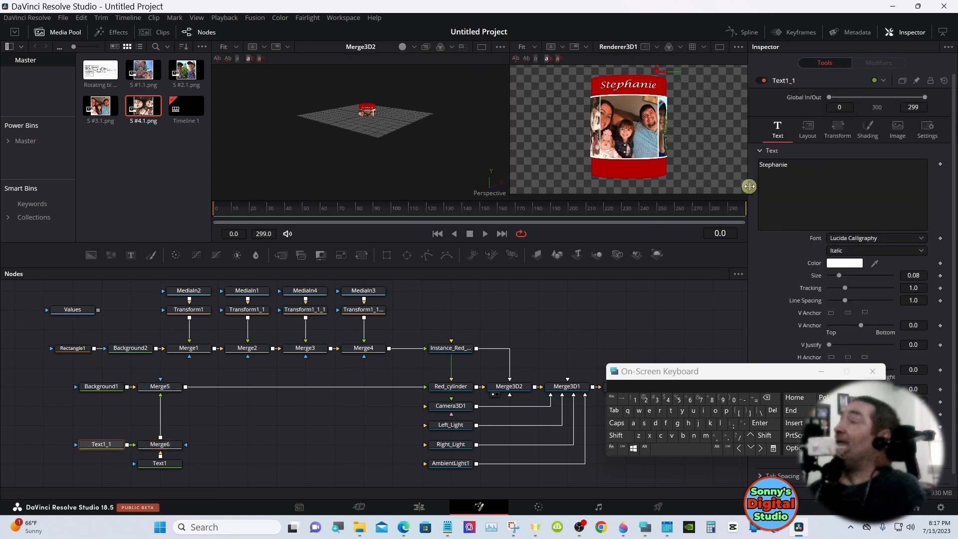
# Replace the name in Text1_1 with the second person's first name
pyautogui.click(793, 170)
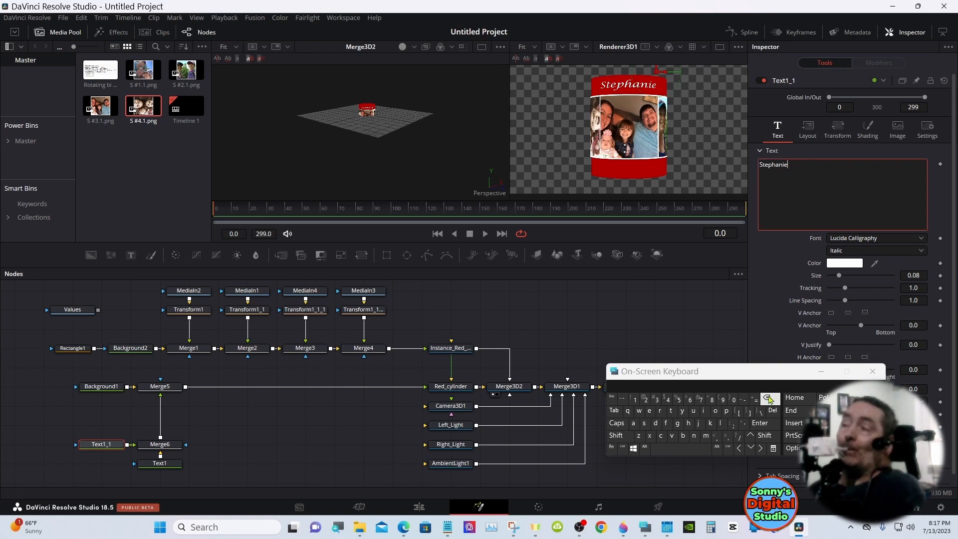
pyautogui.press('BackSpace')
pyautogui.press('BackSpace')
pyautogui.press('BackSpace')
pyautogui.press('BackSpace')
pyautogui.press('BackSpace')
pyautogui.press('BackSpace')
pyautogui.press('BackSpace')
pyautogui.press('BackSpace')
pyautogui.press('BackSpace')
pyautogui.write('M')
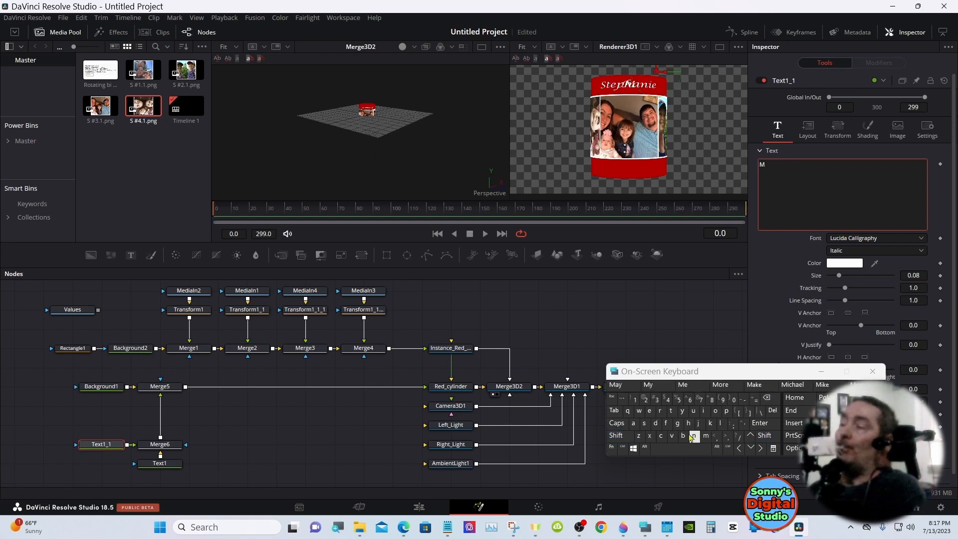
pyautogui.write('att')
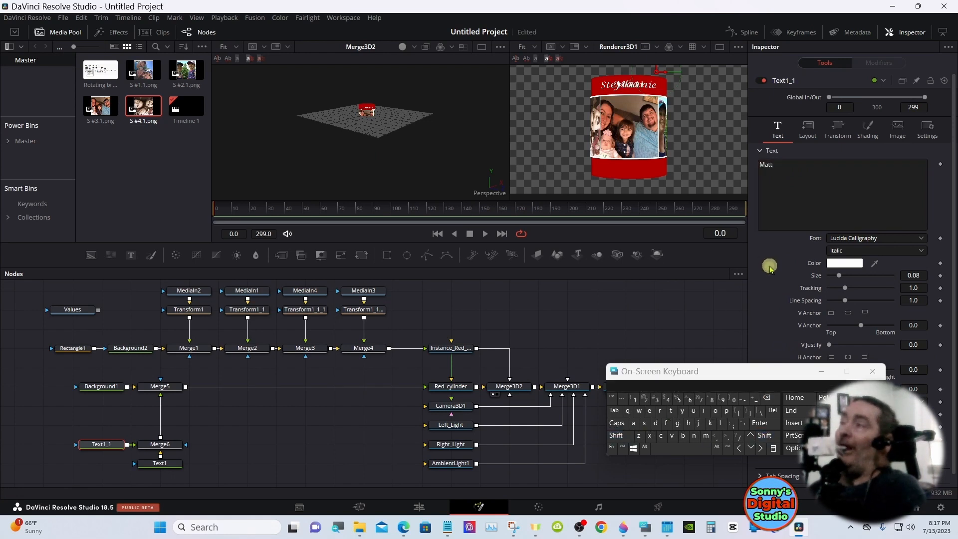
# Set Red_cylinder's Y rotation to -90 and center the second name above the facing photo with Text1_1's layout Center X at 0.864
pyautogui.click(807, 130)
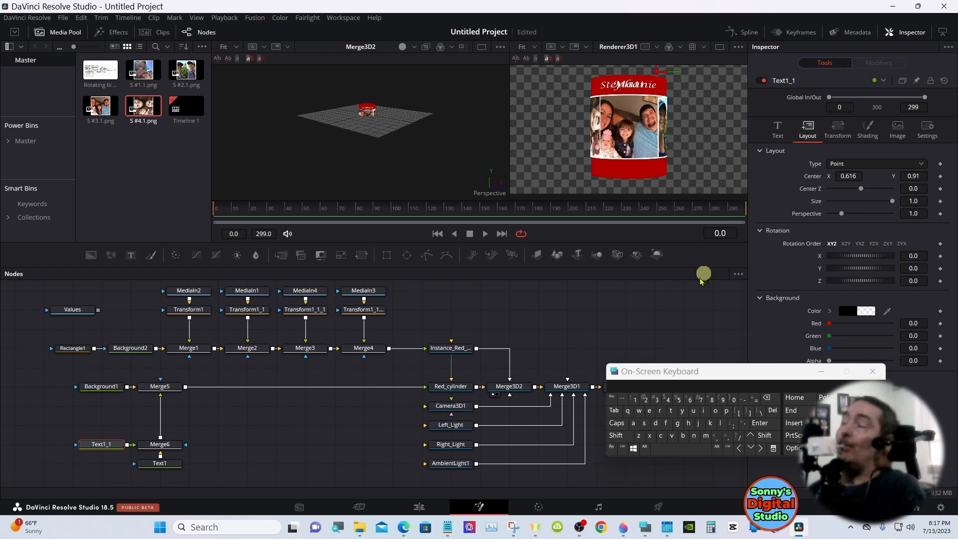
pyautogui.click(437, 388)
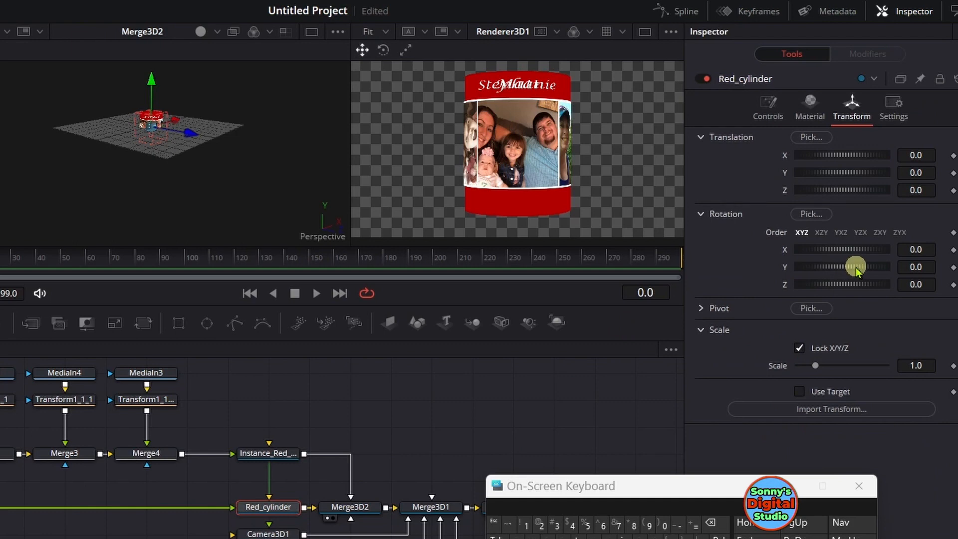
pyautogui.moveTo(856, 267); pyautogui.dragTo(830, 271)
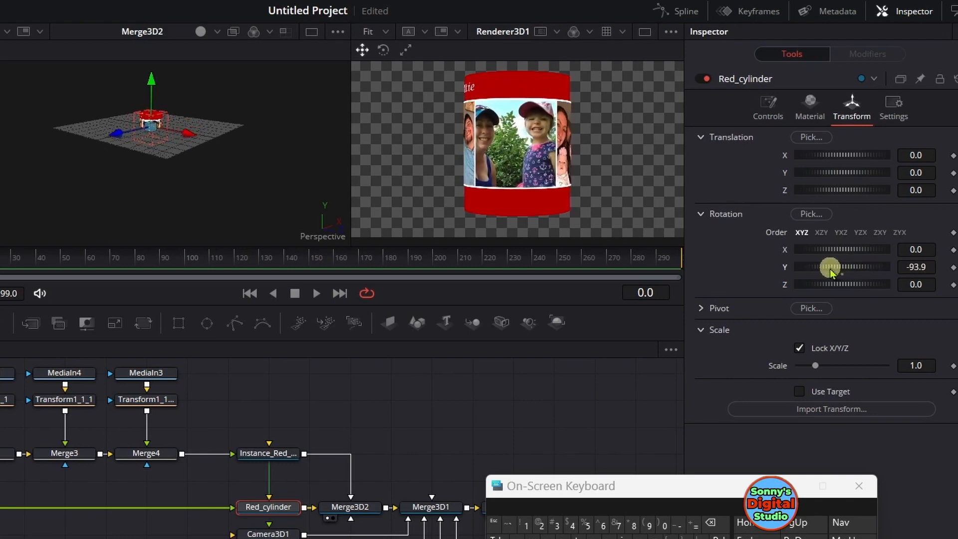
pyautogui.click(934, 266)
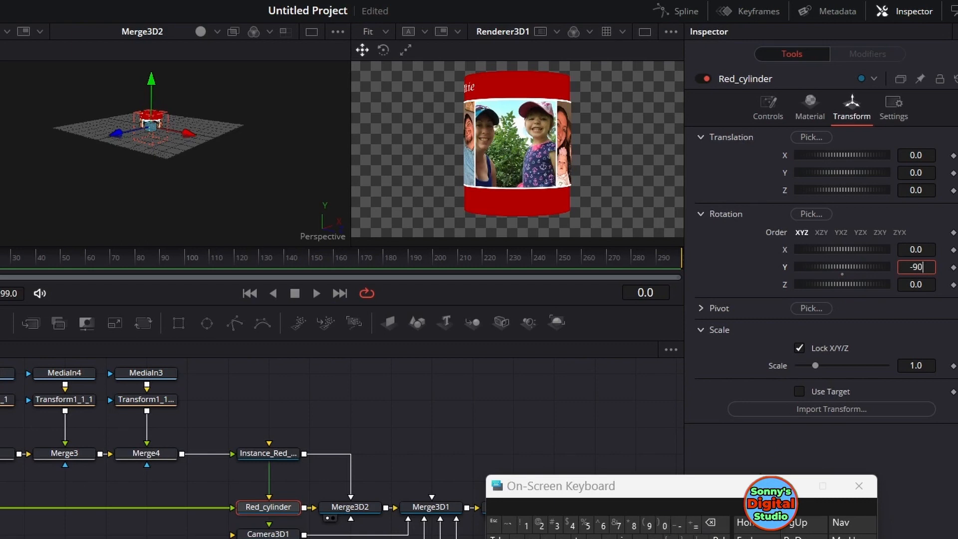
pyautogui.press('Tab')
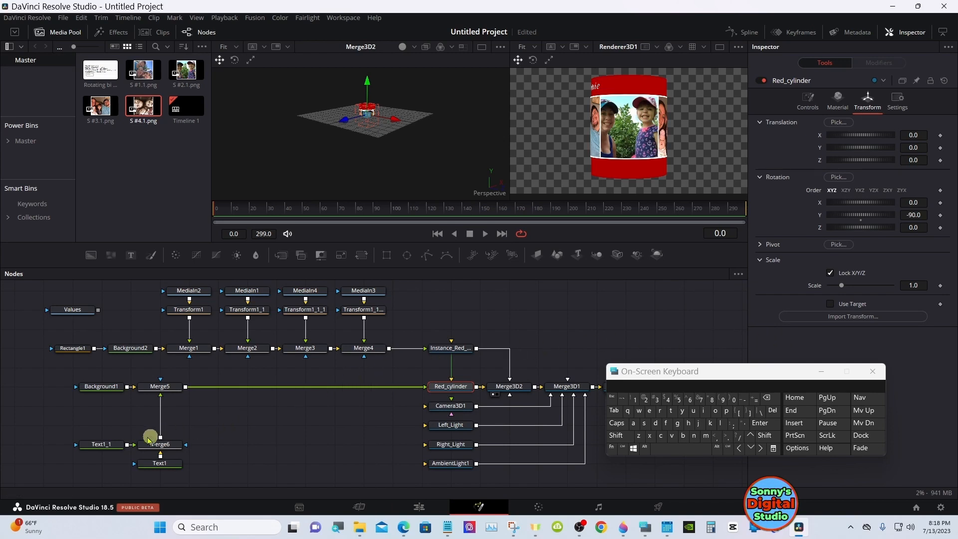
pyautogui.click(103, 444)
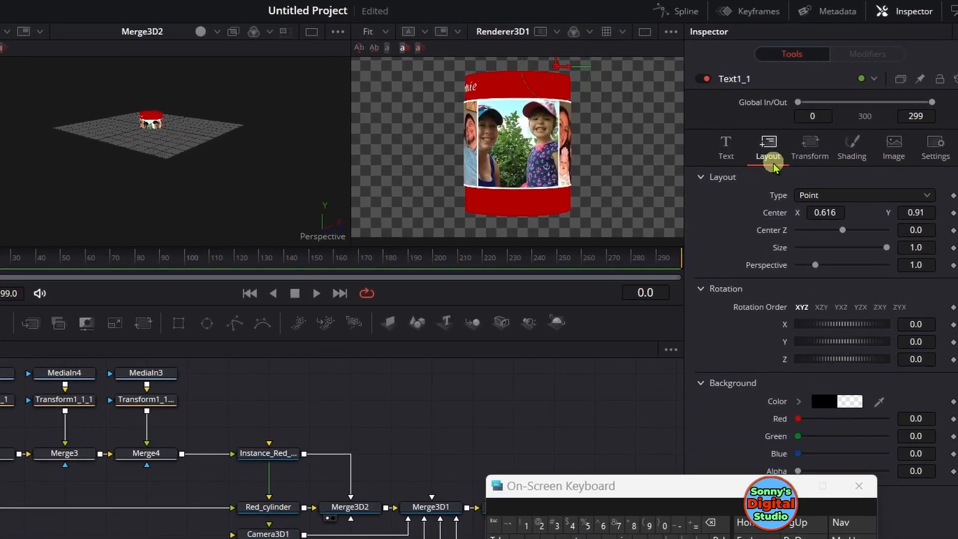
pyautogui.moveTo(818, 211)
pyautogui.mouseDown()
pyautogui.moveTo(954, 211)
pyautogui.moveTo(312, 208)
pyautogui.moveTo(332, 210)
pyautogui.mouseUp()
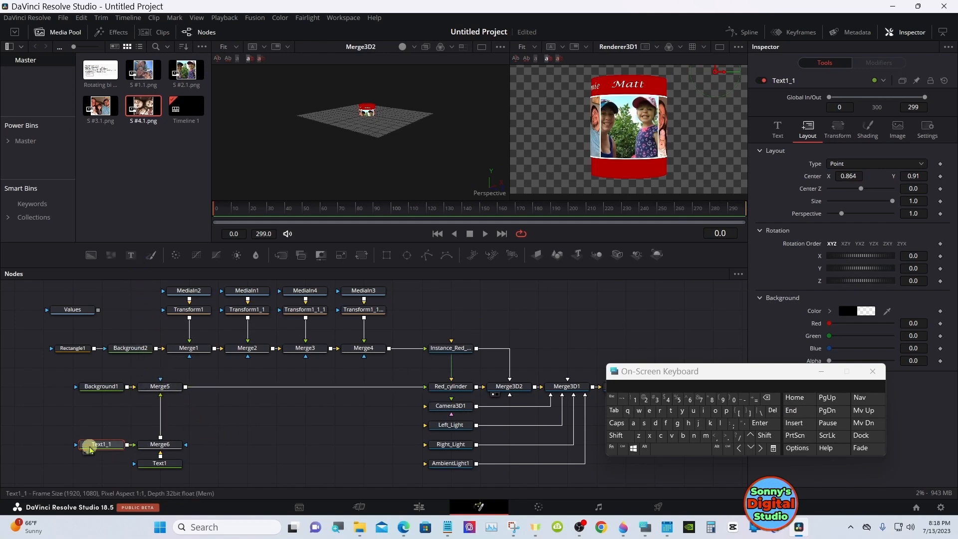
# Duplicate Text1_1 above itself and merge the copy into the text chain between Merge6 and Merge5
pyautogui.rightClick(91, 446)
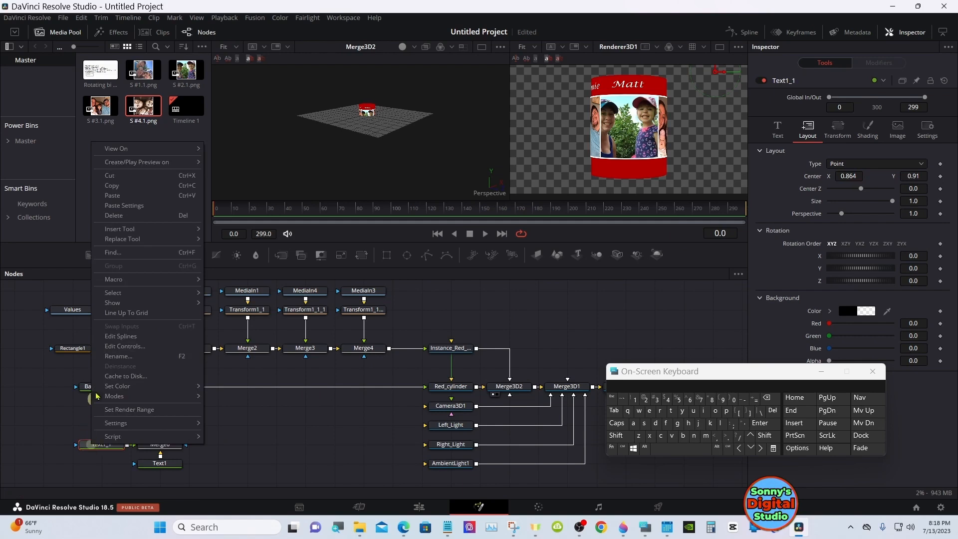
pyautogui.click(113, 186)
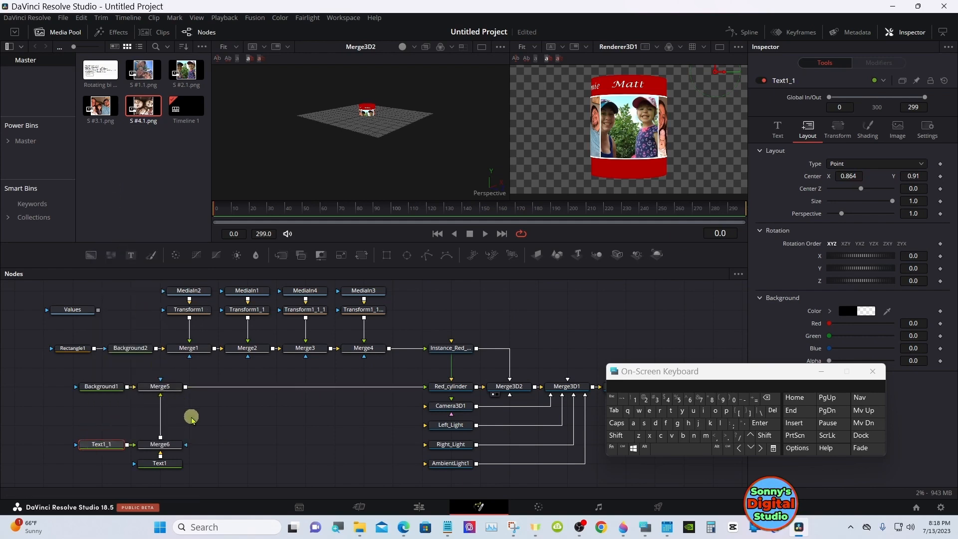
pyautogui.rightClick(107, 418)
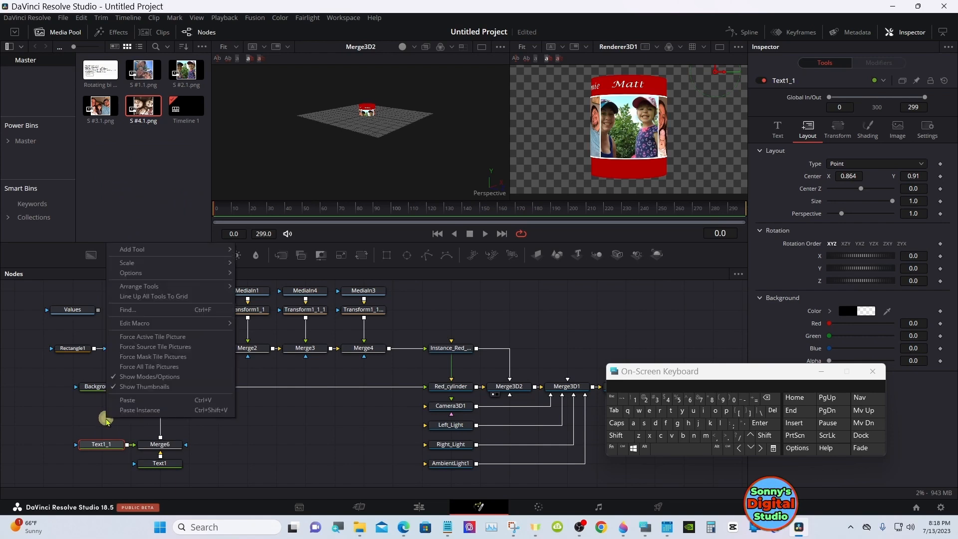
pyautogui.click(125, 410)
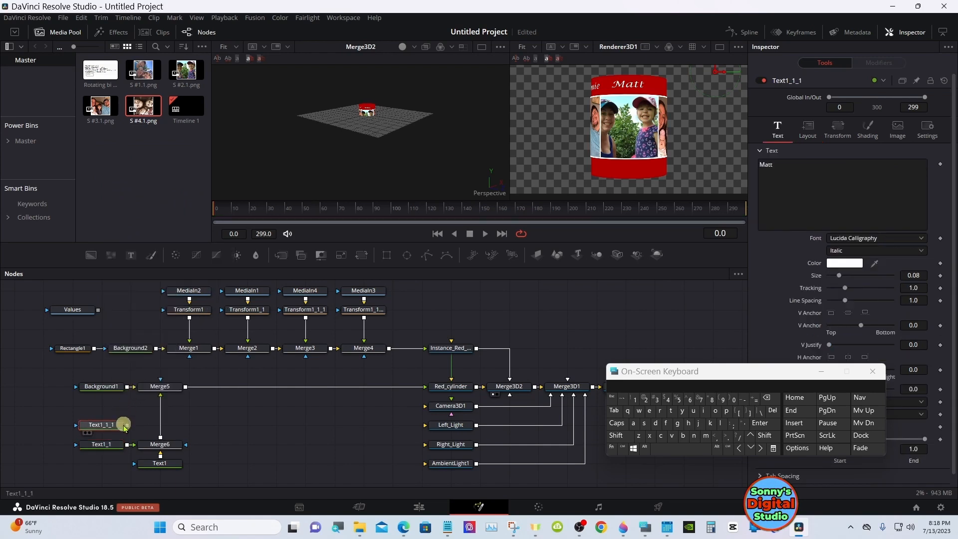
pyautogui.moveTo(128, 426); pyautogui.dragTo(160, 425)
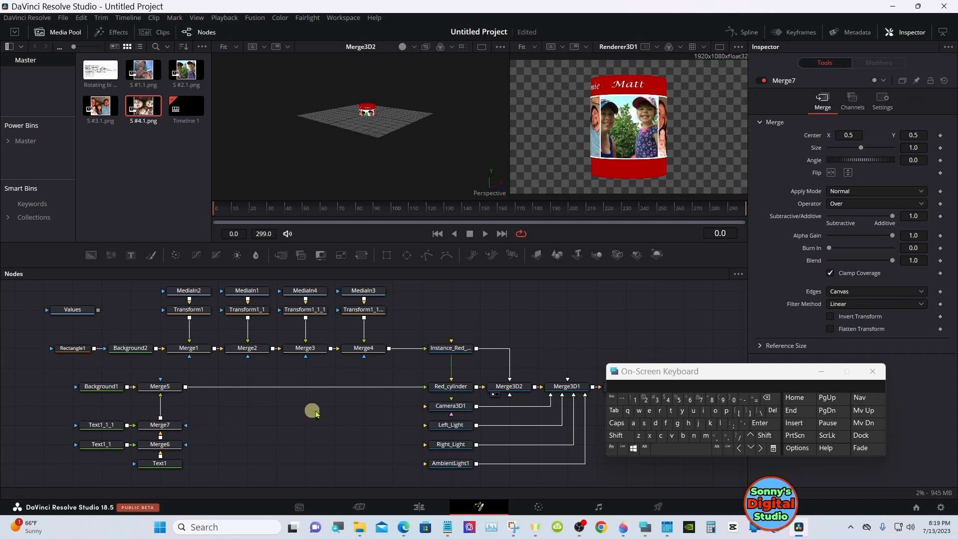
# Set Red_cylinder's Y rotation to -180 to bring the third photo to the front
pyautogui.click(456, 388)
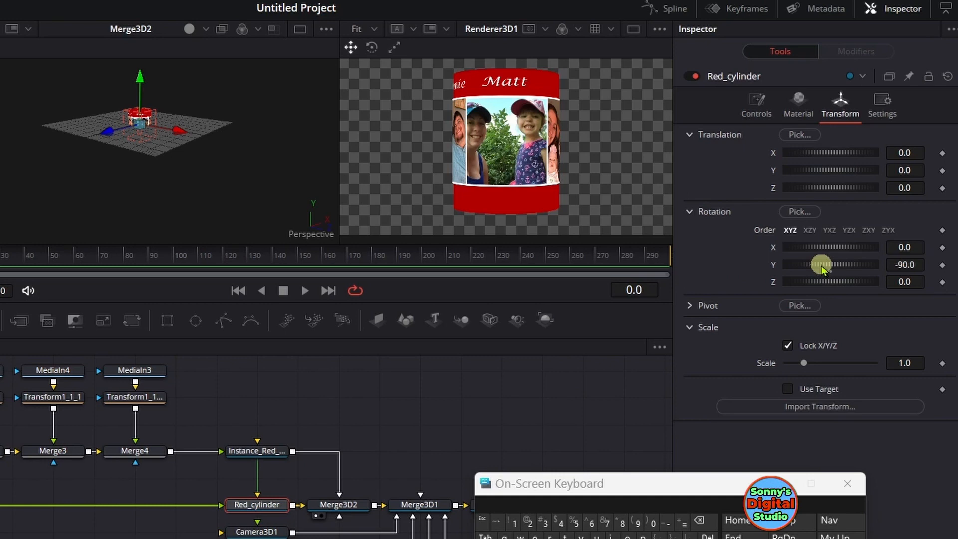
pyautogui.moveTo(822, 266)
pyautogui.mouseDown()
pyautogui.moveTo(844, 266)
pyautogui.moveTo(819, 267)
pyautogui.mouseUp()
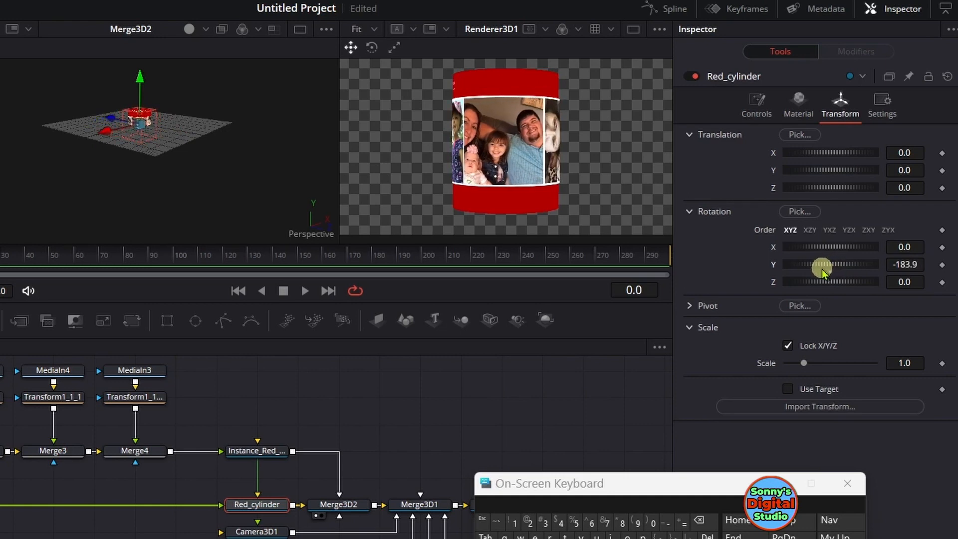
pyautogui.click(922, 265)
pyautogui.click(710, 523)
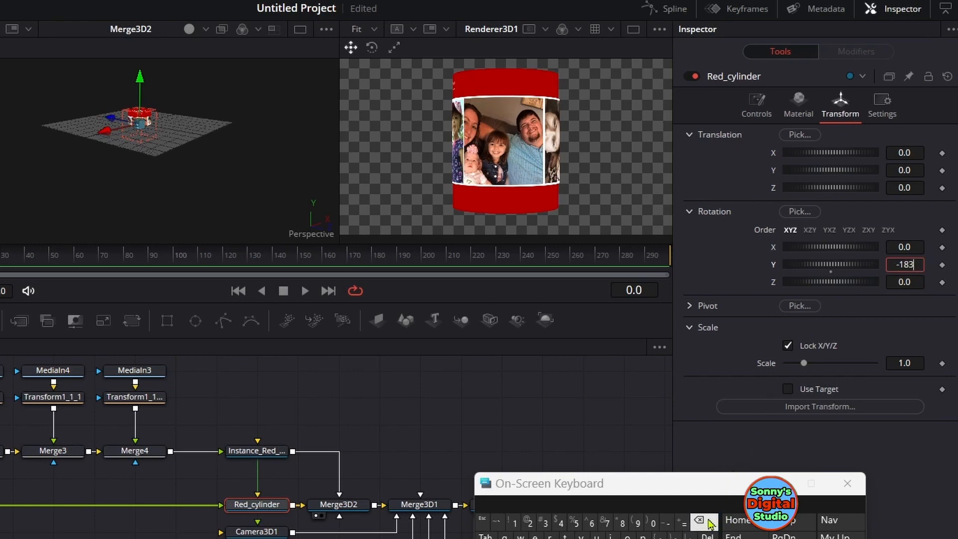
pyautogui.click(653, 523)
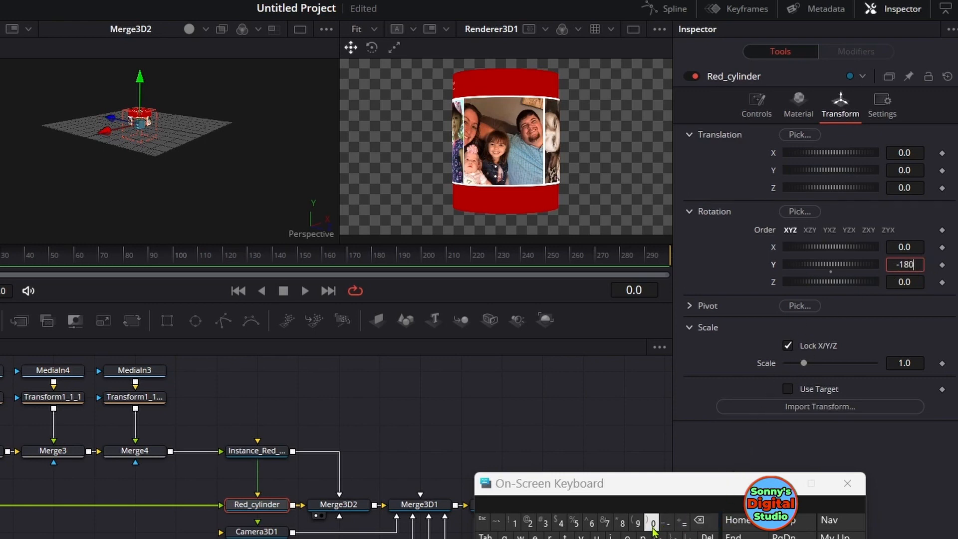
pyautogui.click(760, 422)
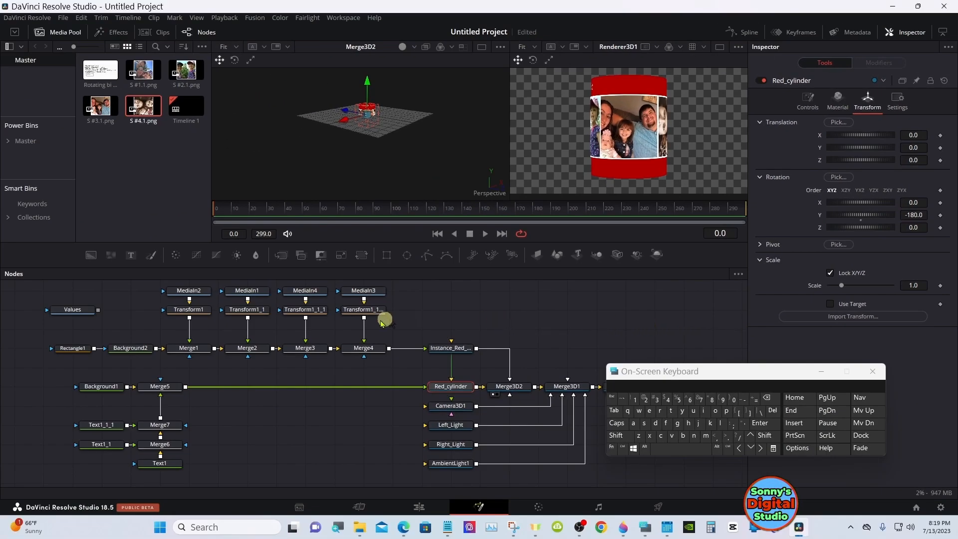
# Replace the name in Text1_1_1 with the third person's first name
pyautogui.click(92, 428)
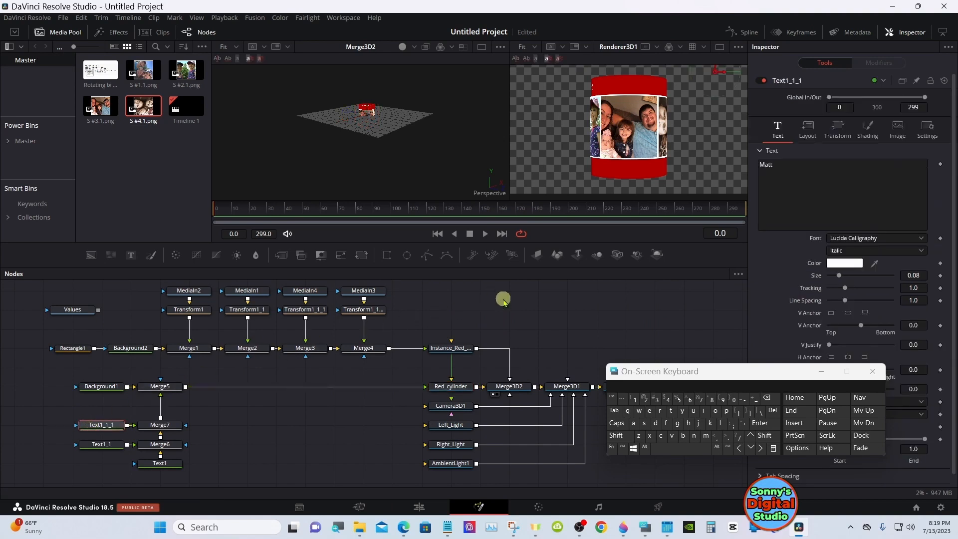
pyautogui.click(774, 166)
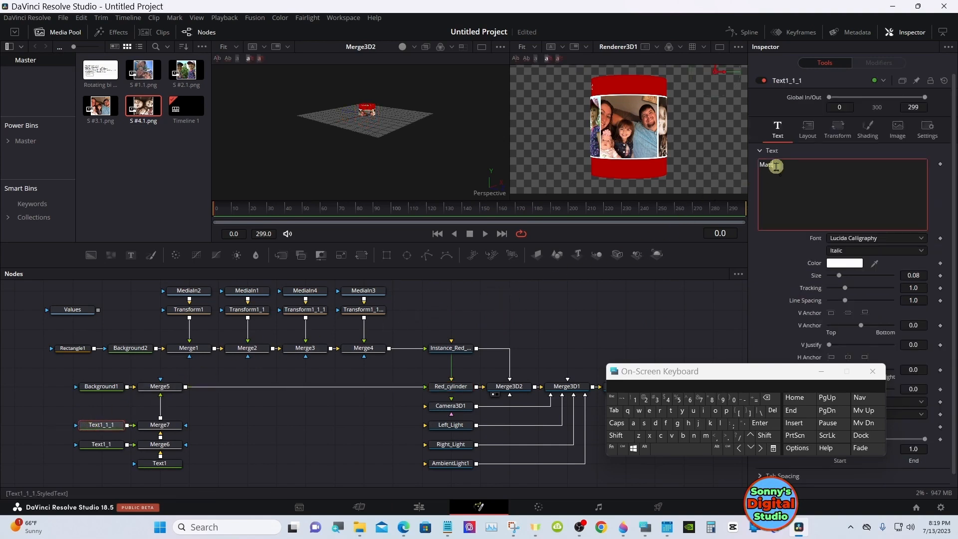
pyautogui.click(770, 398)
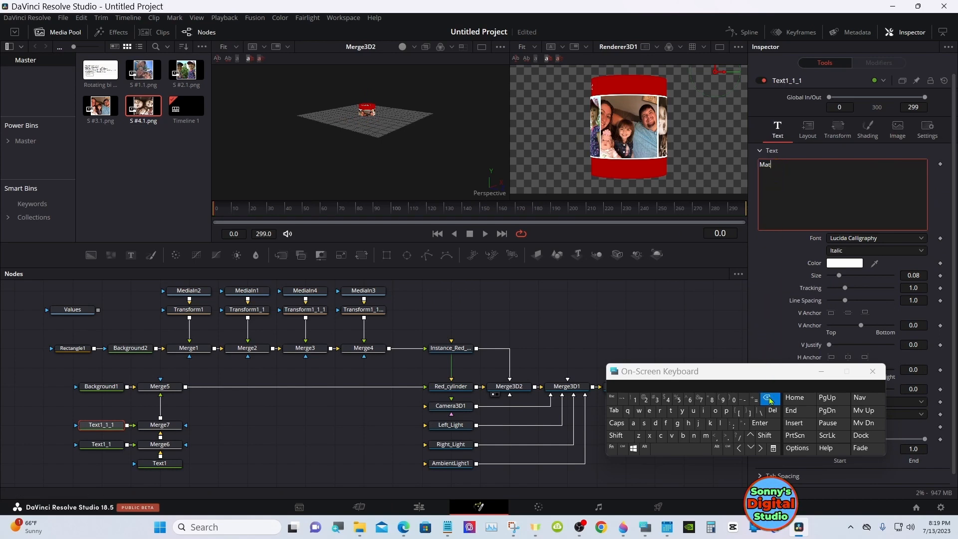
pyautogui.click(625, 436)
pyautogui.click(671, 411)
pyautogui.click(633, 423)
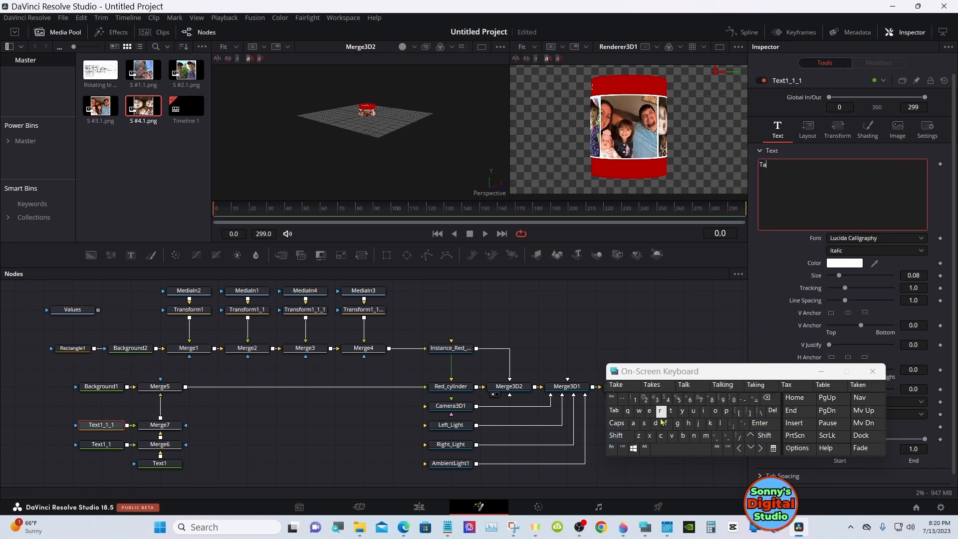
pyautogui.click(682, 411)
pyautogui.click(619, 385)
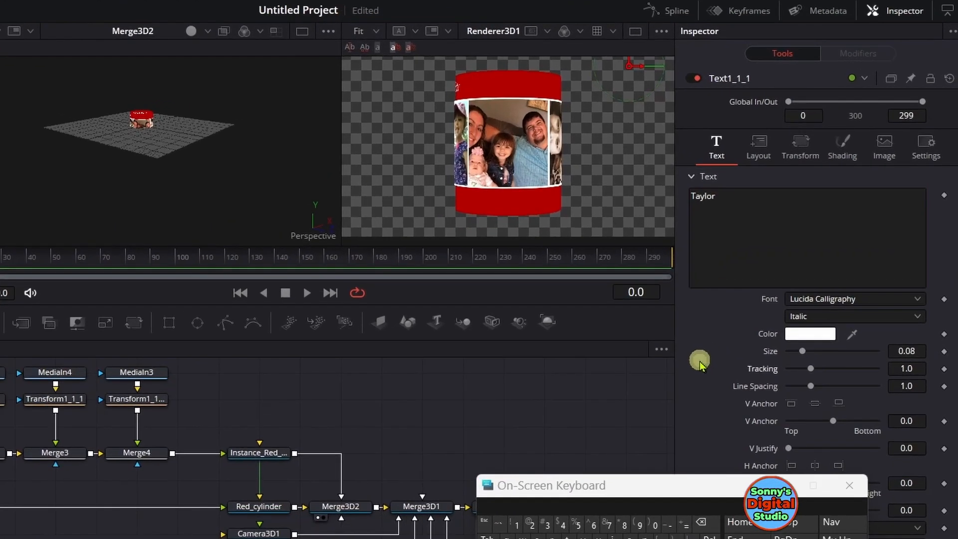
# Center the third name above the facing photo by setting Text1_1_1's layout Center X to 0.116
pyautogui.click(755, 149)
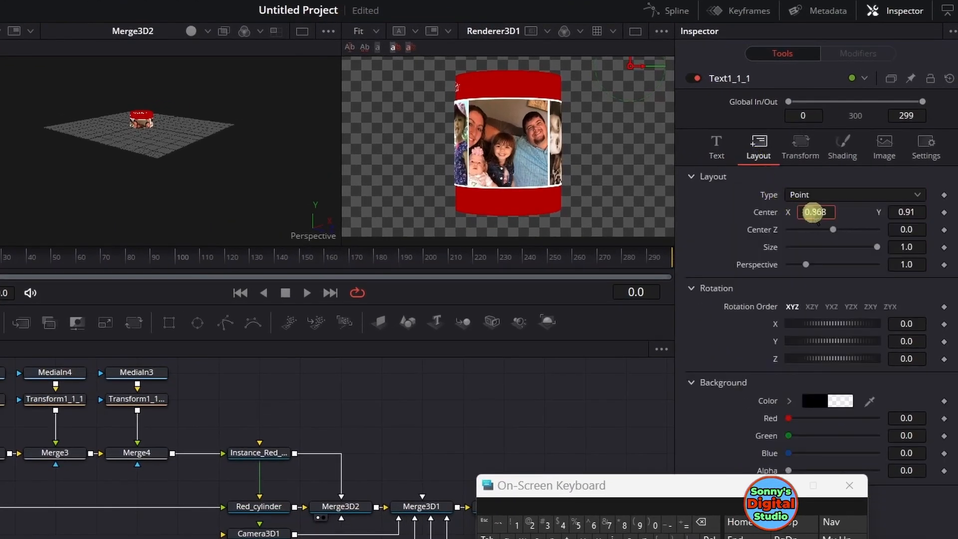
pyautogui.moveTo(814, 210); pyautogui.dragTo(883, 210)
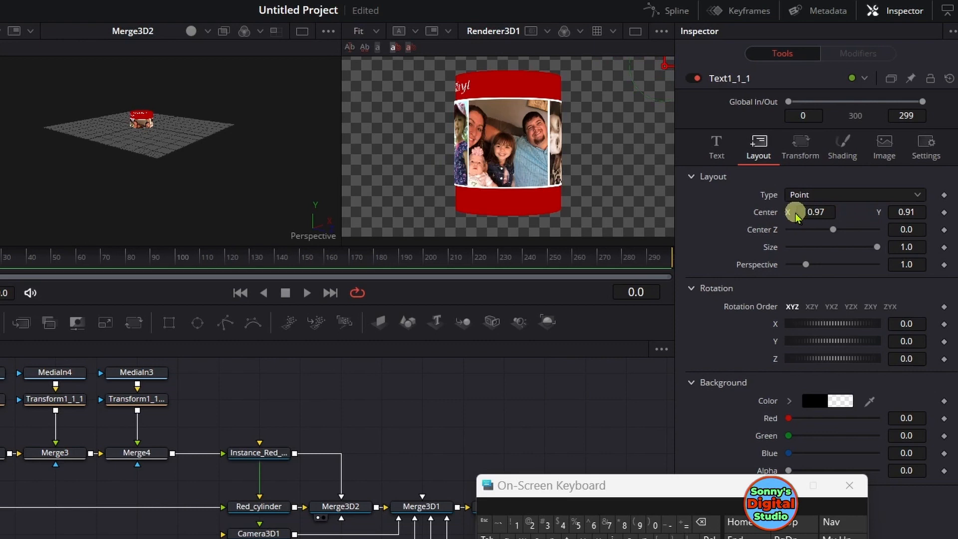
pyautogui.moveTo(828, 211); pyautogui.dragTo(346, 212)
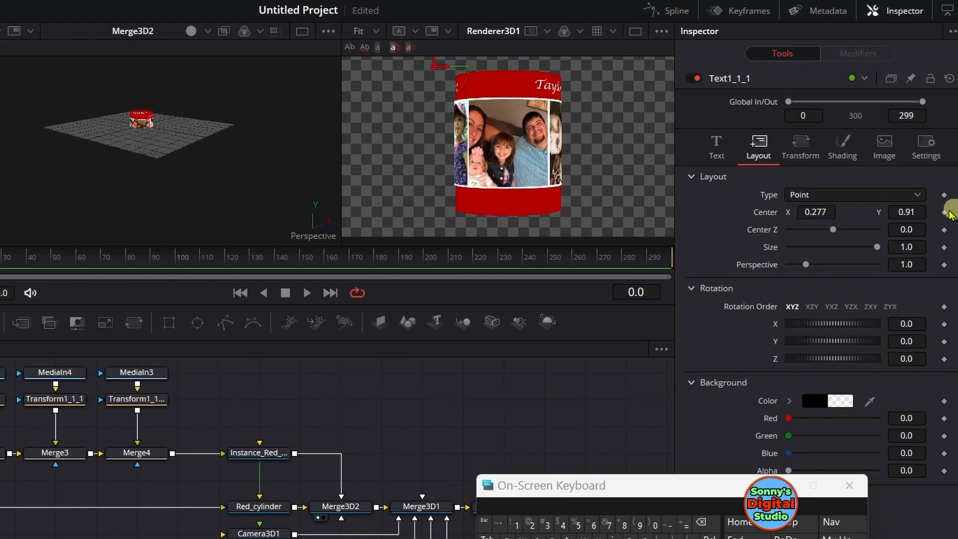
pyautogui.moveTo(823, 212); pyautogui.dragTo(712, 210)
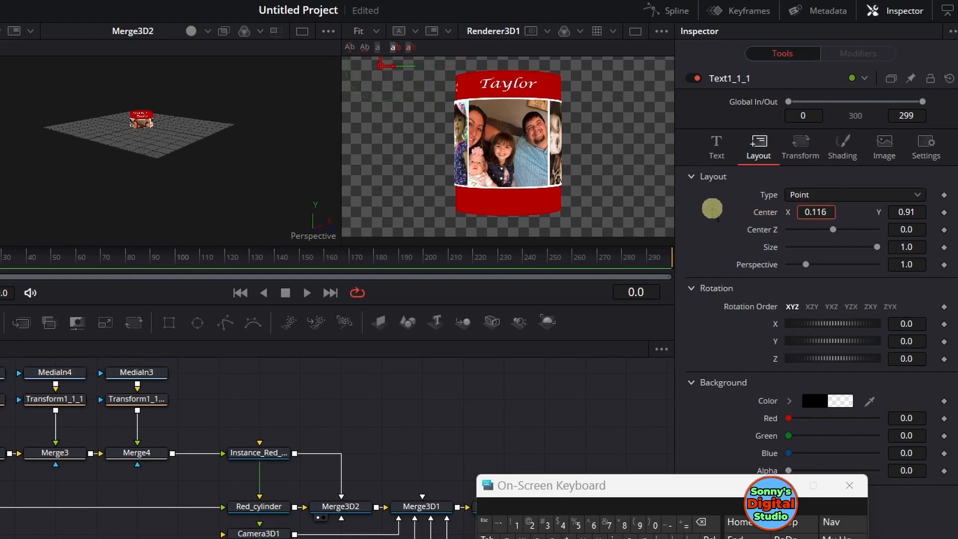
pyautogui.click(824, 211)
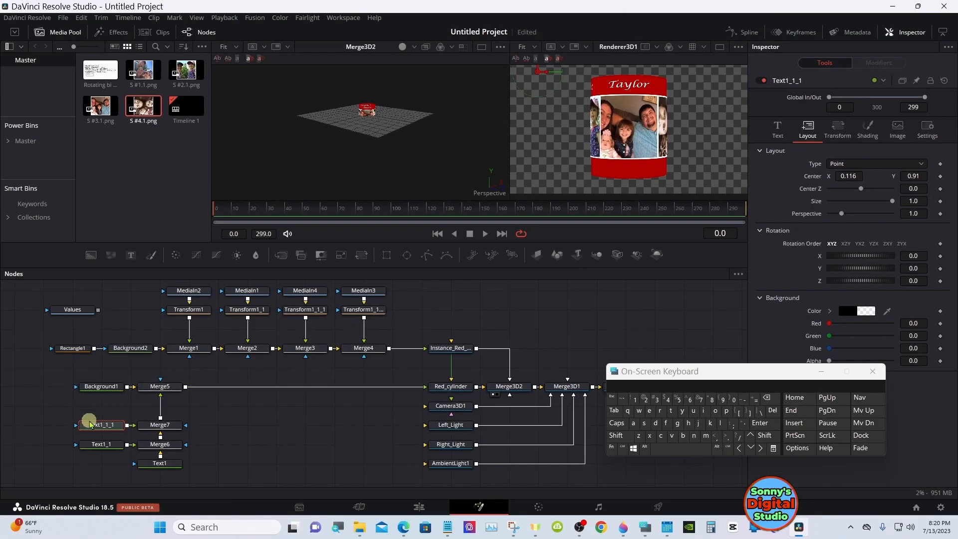
# Duplicate Text1_1_1 above itself and merge the copy into the text chain between Merge7 and Merge5
pyautogui.rightClick(91, 425)
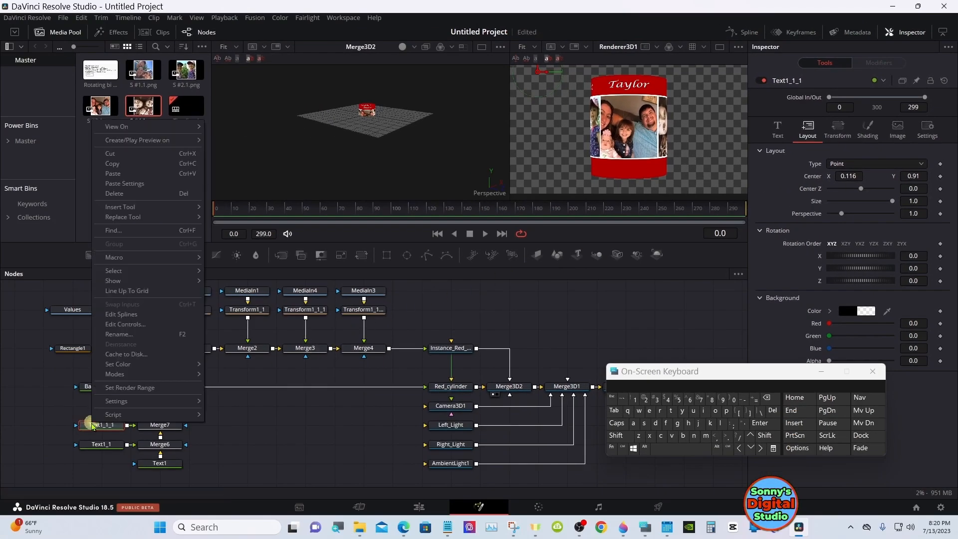
pyautogui.click(127, 165)
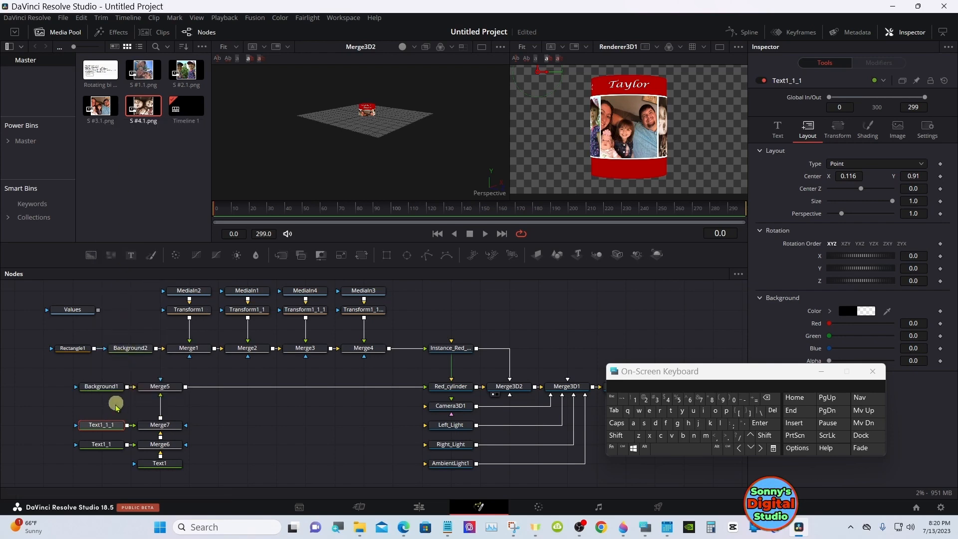
pyautogui.rightClick(110, 412)
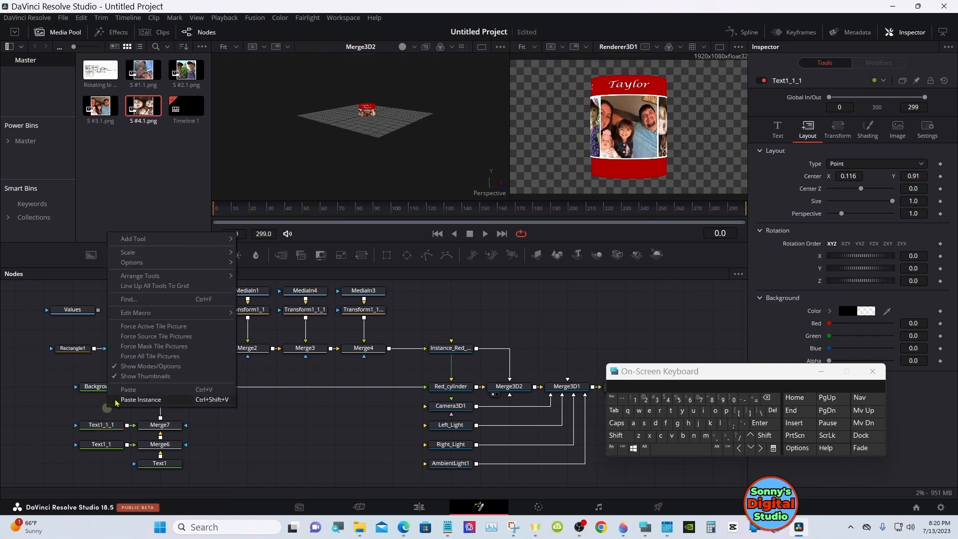
pyautogui.click(127, 389)
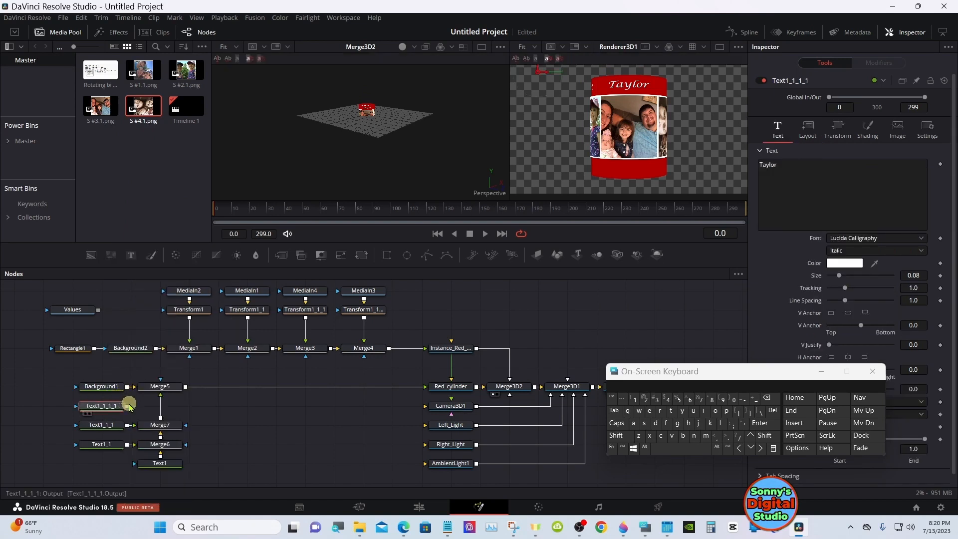
pyautogui.moveTo(128, 406); pyautogui.dragTo(152, 414)
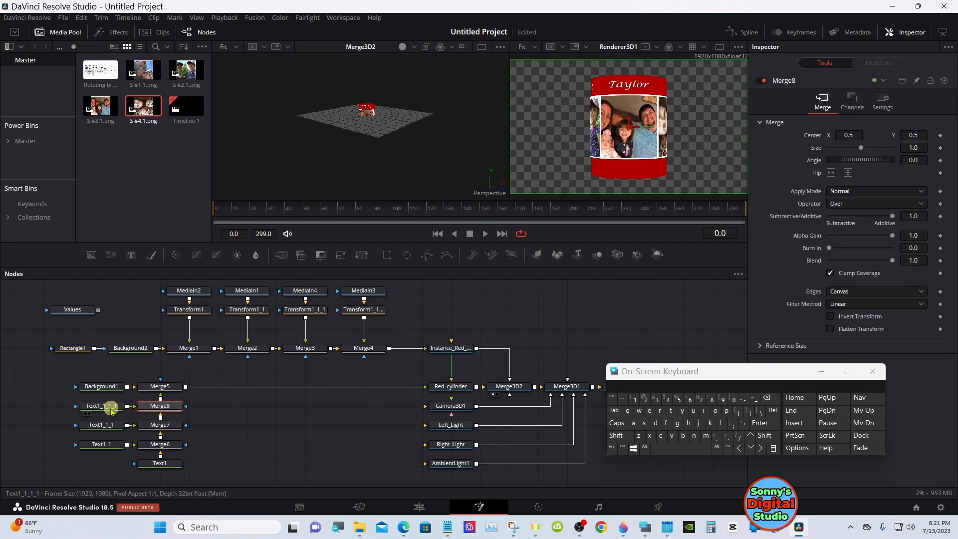
# Replace the name in Text1_1_1_1 with the fourth person's first name
pyautogui.click(109, 407)
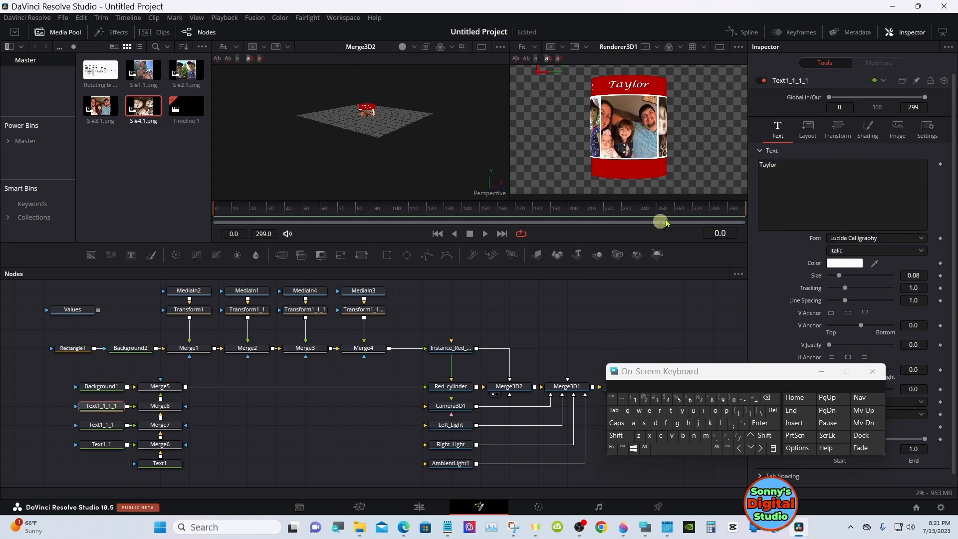
pyautogui.click(780, 166)
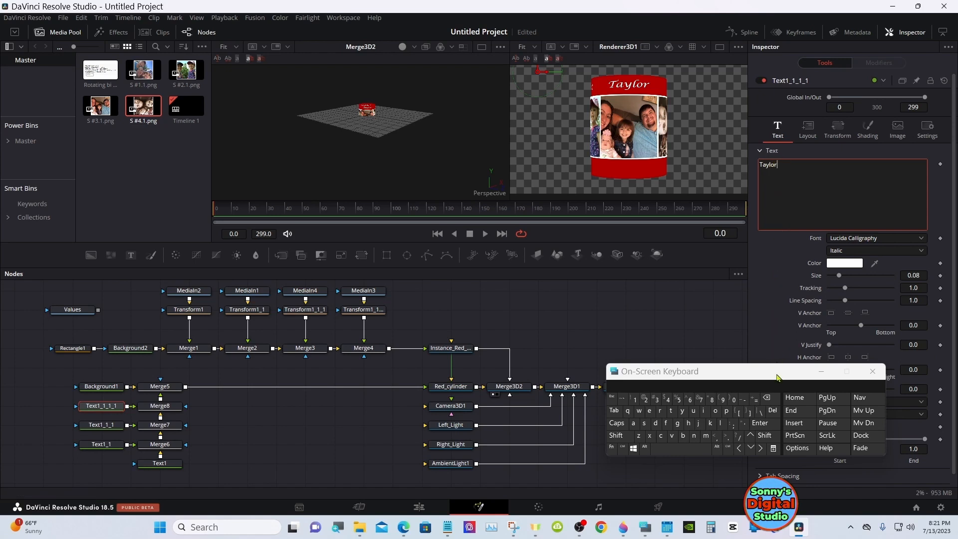
pyautogui.press('BackSpace')
pyautogui.press('BackSpace')
pyautogui.press('BackSpace')
pyautogui.press('BackSpace')
pyautogui.press('BackSpace')
pyautogui.press('BackSpace')
pyautogui.write('P')
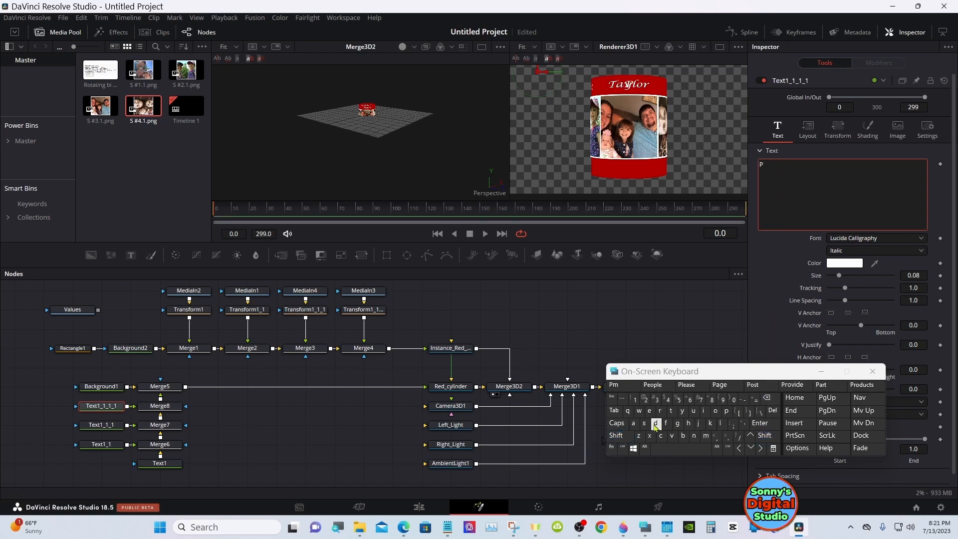
pyautogui.write('ayton')
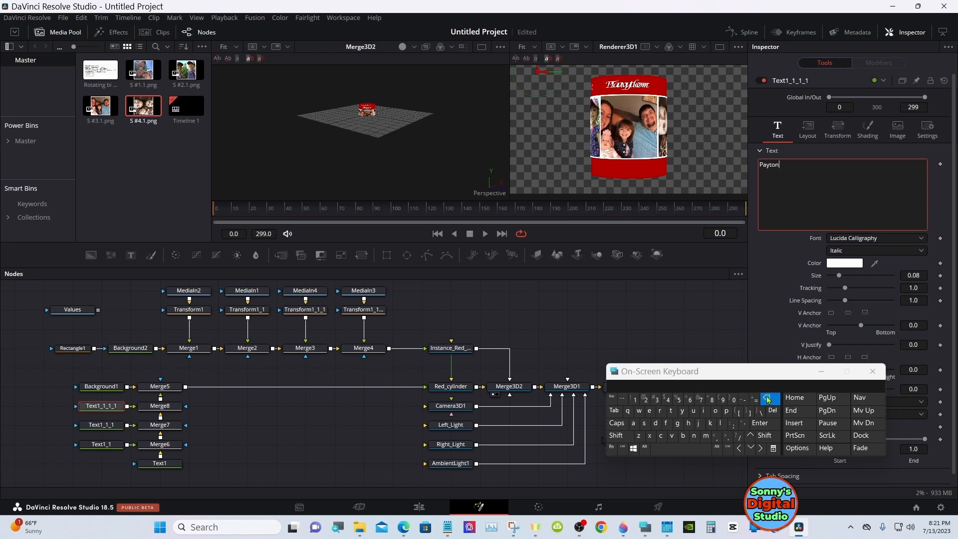
pyautogui.click(769, 291)
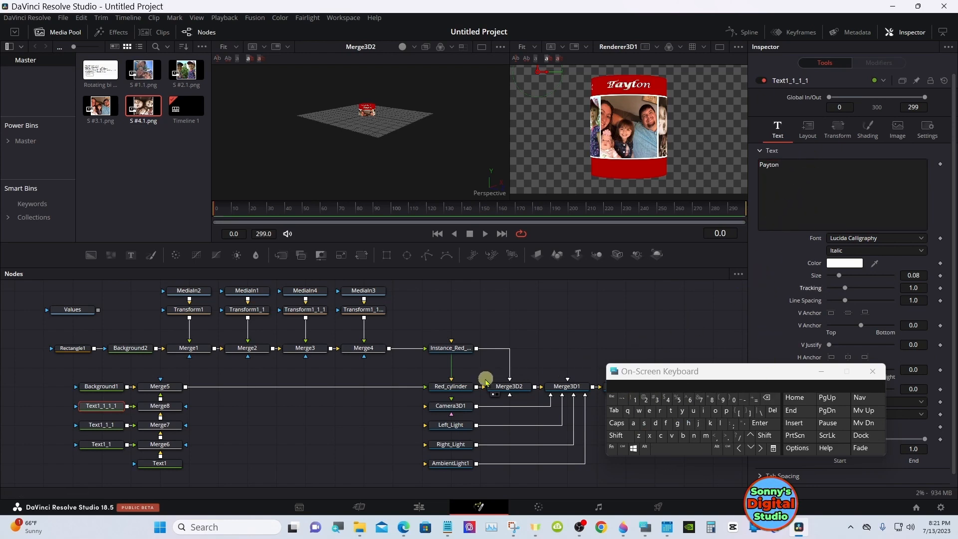
# Set Red_cylinder's Y rotation to -270 to bring the fourth photo to the front
pyautogui.click(462, 388)
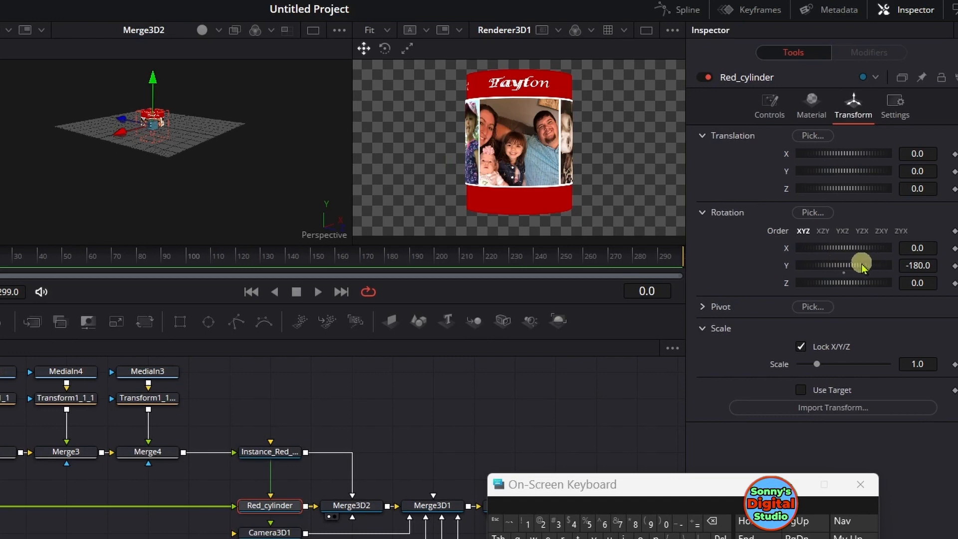
pyautogui.moveTo(861, 266); pyautogui.dragTo(838, 269)
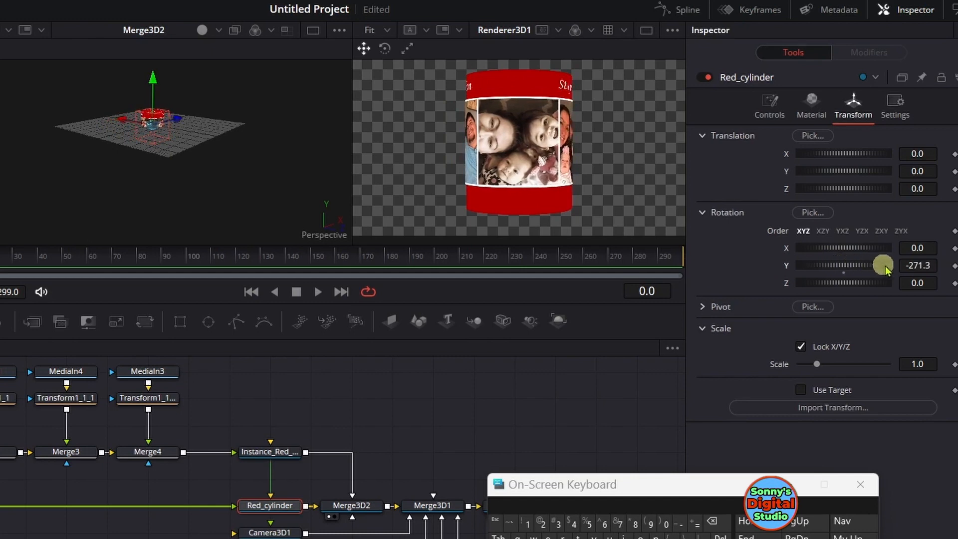
pyautogui.click(934, 265)
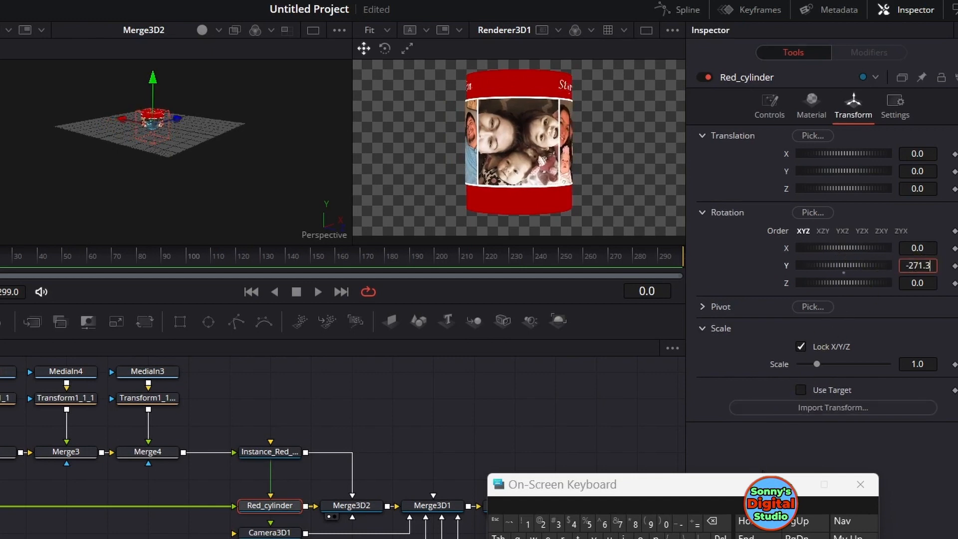
pyautogui.click(713, 521)
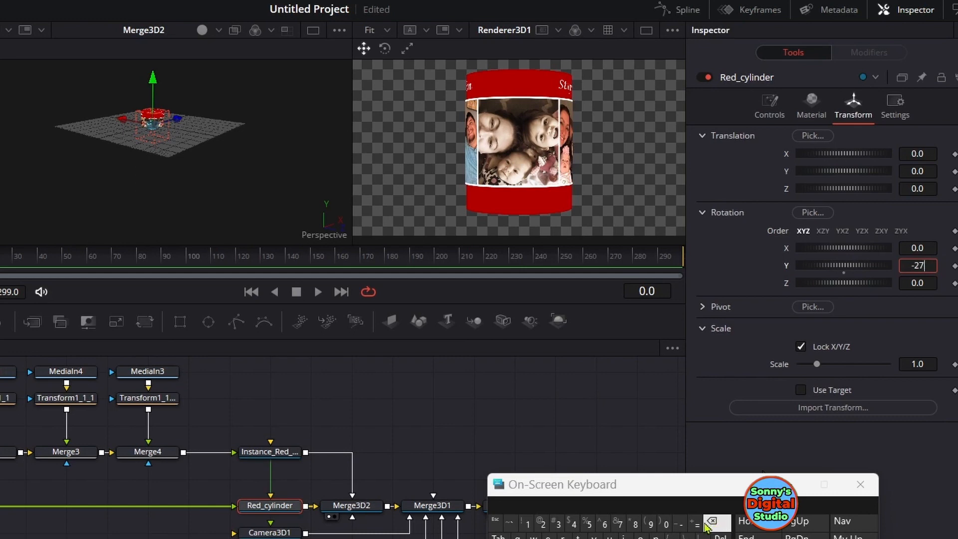
pyautogui.click(665, 532)
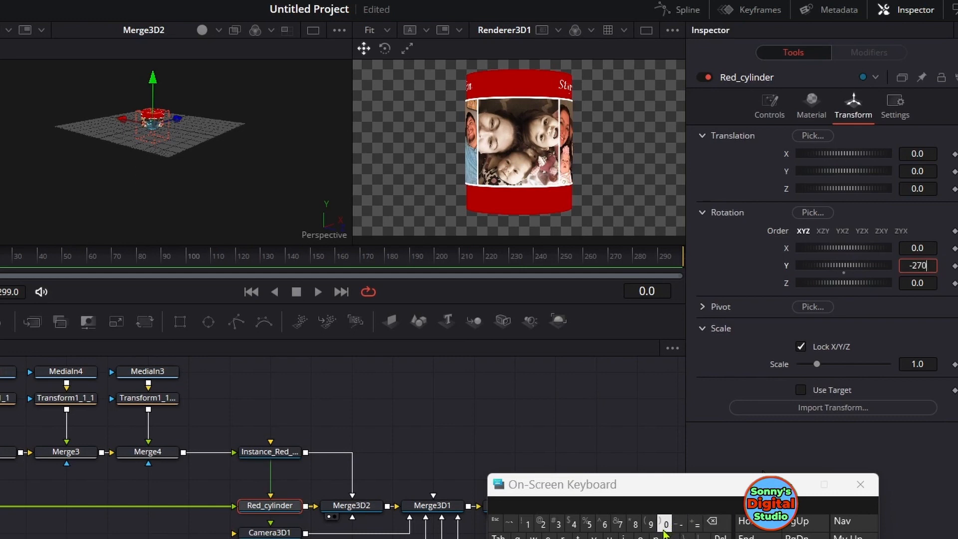
pyautogui.press('Tab')
pyautogui.click(724, 451)
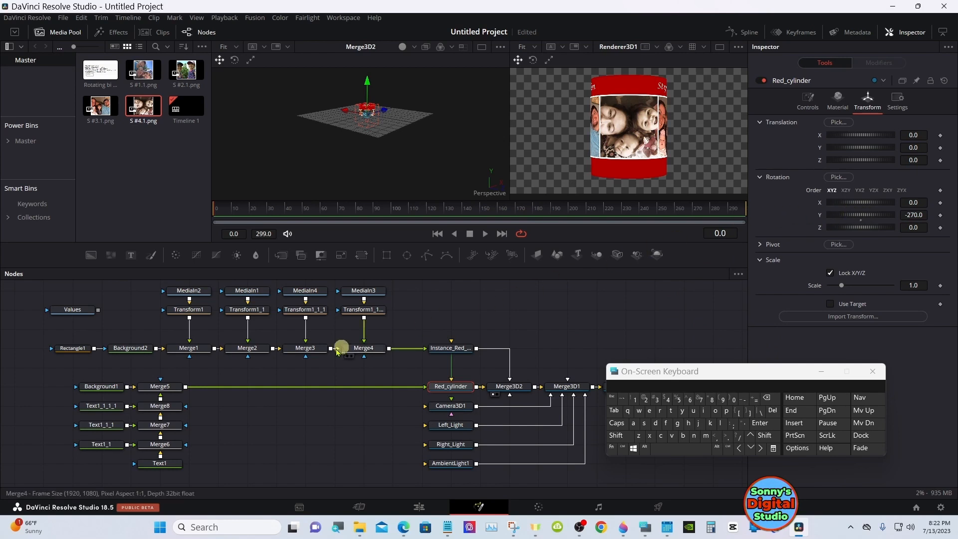
# Center the fourth name above the facing photo by setting Text1_1_1_1's layout Center X to 0.357
pyautogui.click(97, 406)
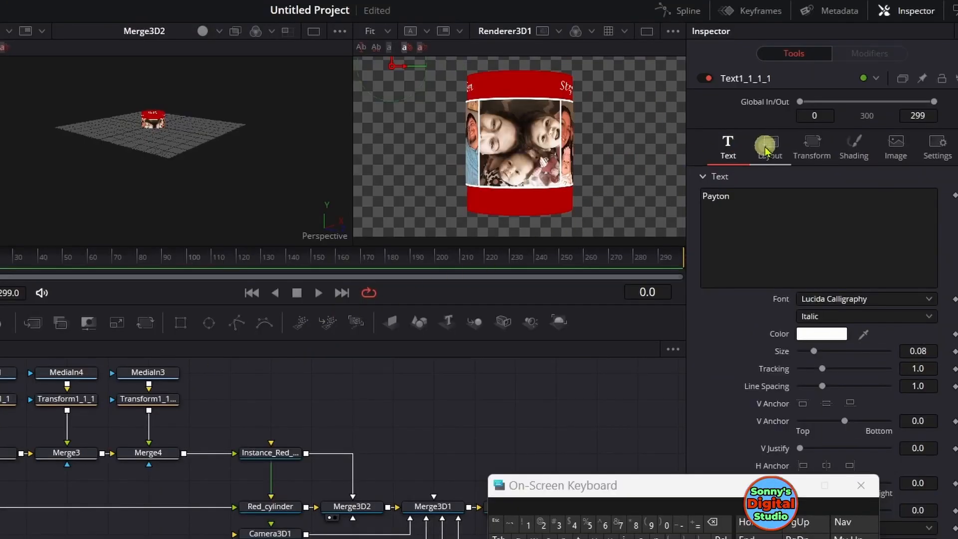
pyautogui.click(766, 148)
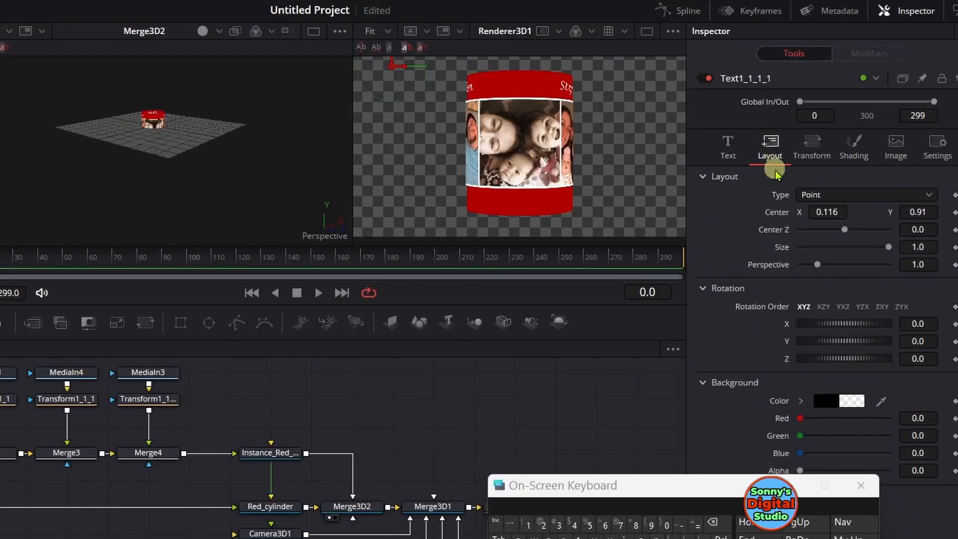
pyautogui.moveTo(823, 211)
pyautogui.mouseDown()
pyautogui.moveTo(953, 207)
pyautogui.moveTo(324, 204)
pyautogui.moveTo(825, 211)
pyautogui.mouseUp()
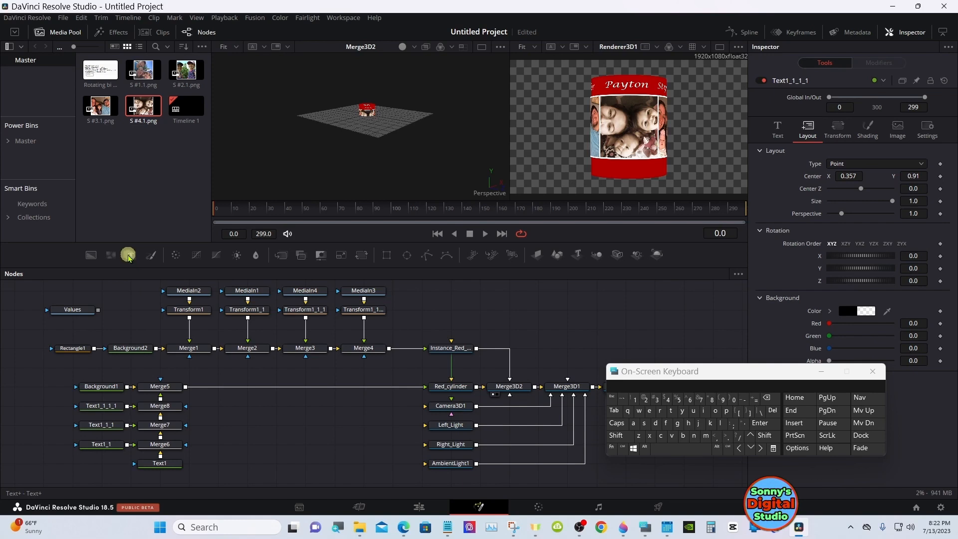
# Add a Text+ node, merge it between Merge5 and Red_cylinder, and line it up vertically below its merge
pyautogui.moveTo(128, 257); pyautogui.dragTo(218, 462)
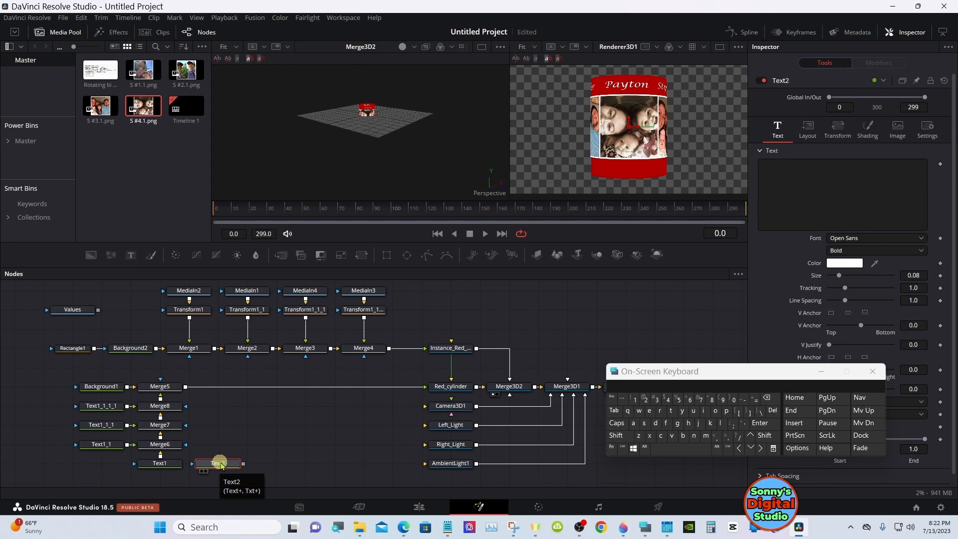
pyautogui.moveTo(245, 464); pyautogui.dragTo(184, 388)
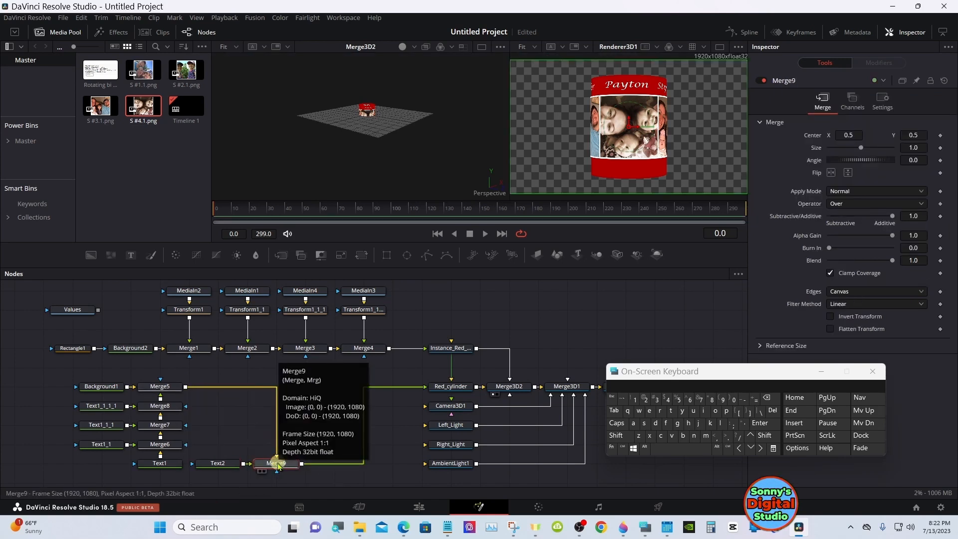
pyautogui.moveTo(278, 463); pyautogui.dragTo(278, 389)
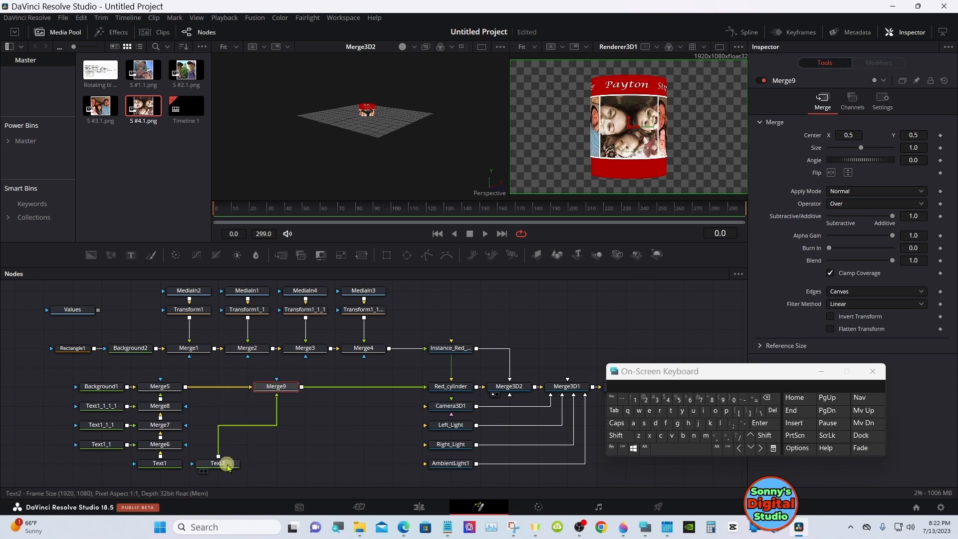
pyautogui.moveTo(227, 467); pyautogui.dragTo(285, 466)
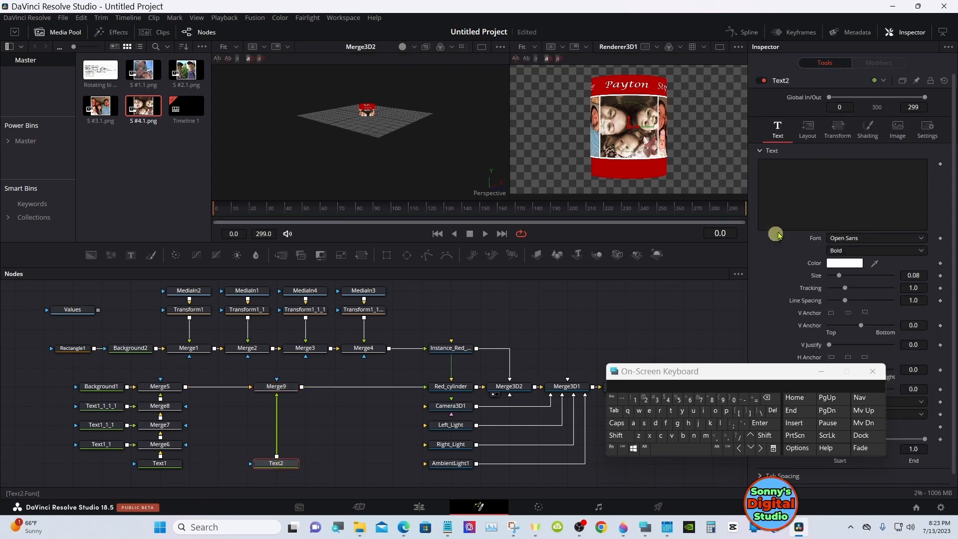
# Enter "Family" in Text2 and lower it onto the cylinder's bottom red band with a layout Center Y of about 0.11
pyautogui.click(796, 160)
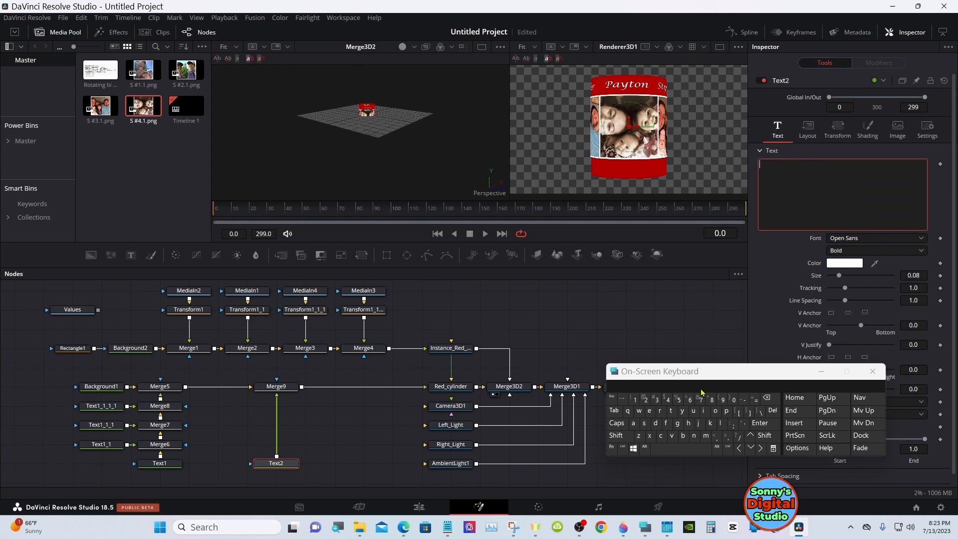
pyautogui.write('Family')
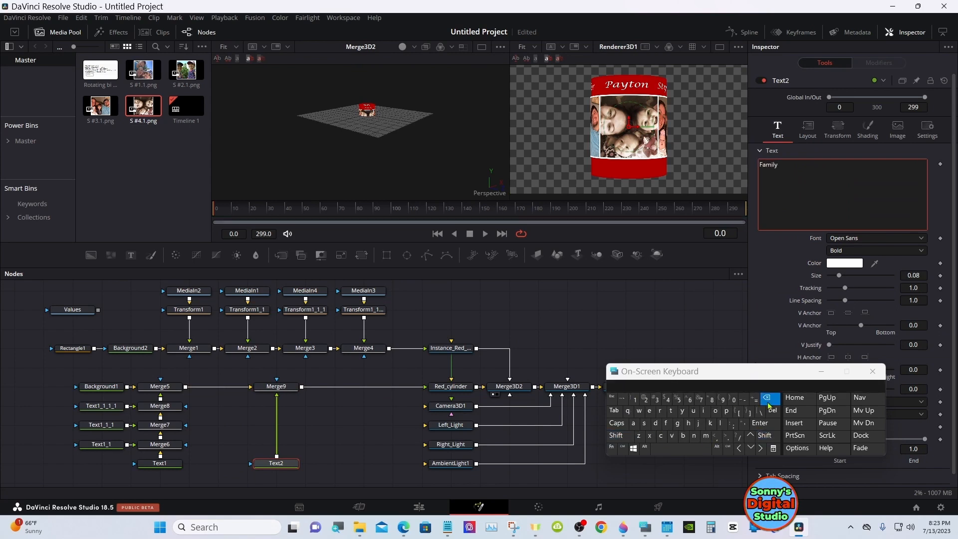
pyautogui.click(577, 320)
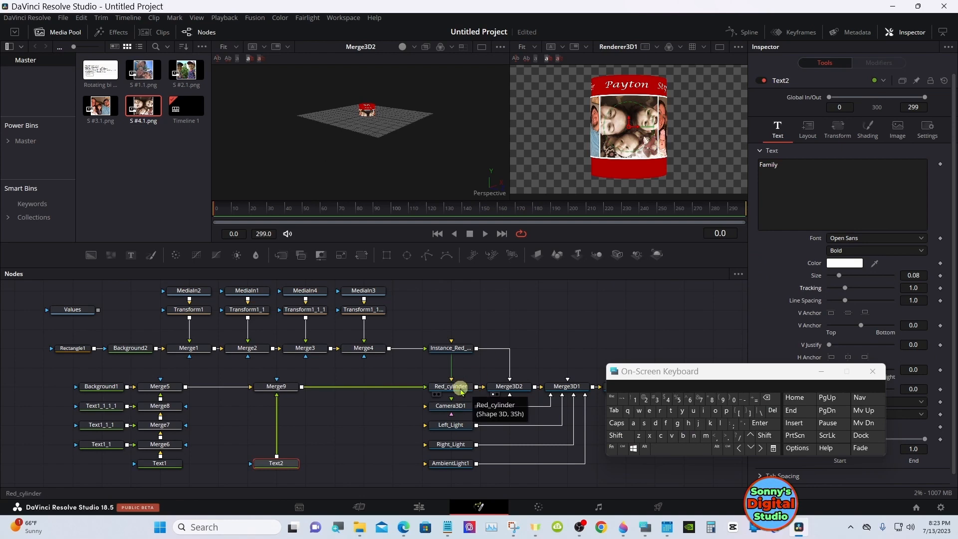
pyautogui.click(808, 135)
pyautogui.moveTo(919, 175); pyautogui.dragTo(727, 214)
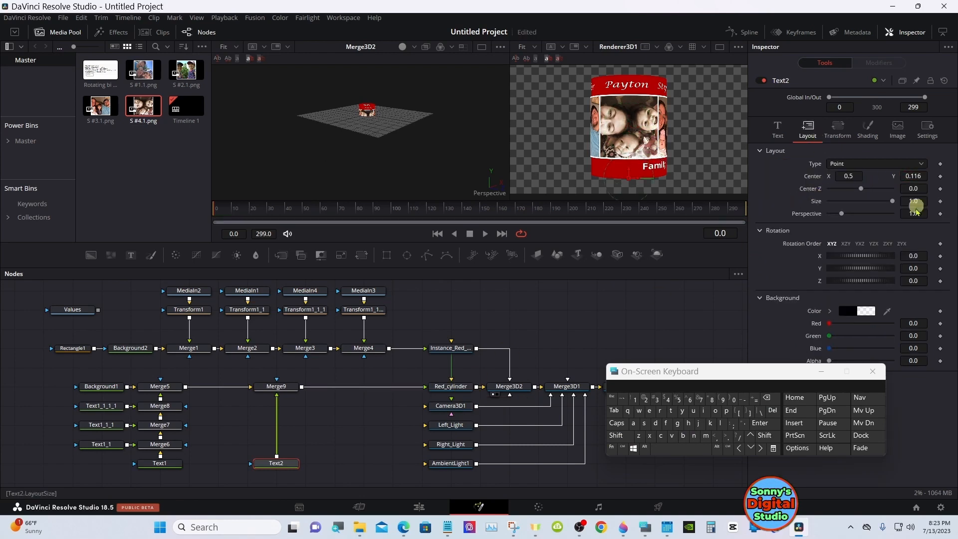
pyautogui.moveTo(806, 372); pyautogui.dragTo(639, 361)
pyautogui.click(640, 357)
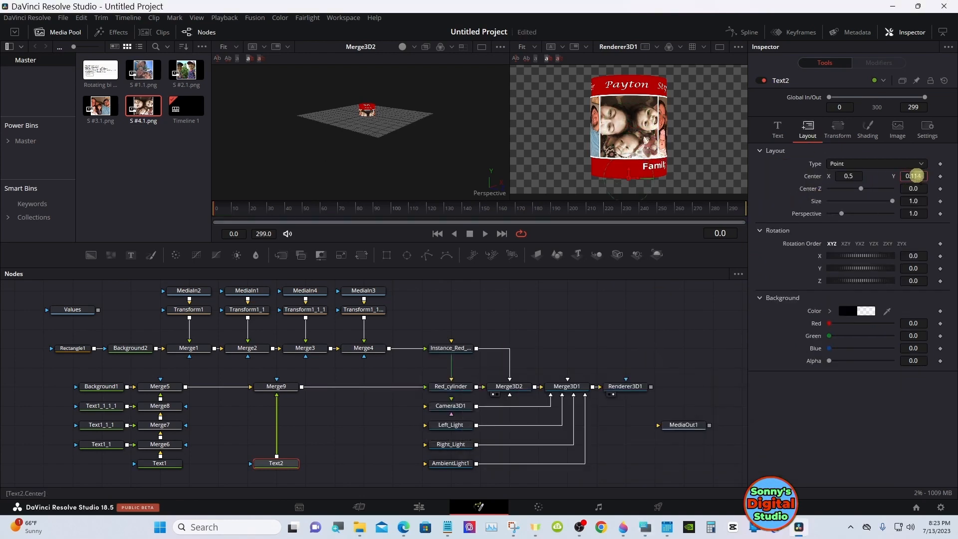
# Set Text2's font to Lucida Handwriting and center the word below the facing photo at Center X 0.374, Y 0.106
pyautogui.click(777, 130)
pyautogui.click(874, 238)
pyautogui.moveTo(933, 356); pyautogui.dragTo(933, 358)
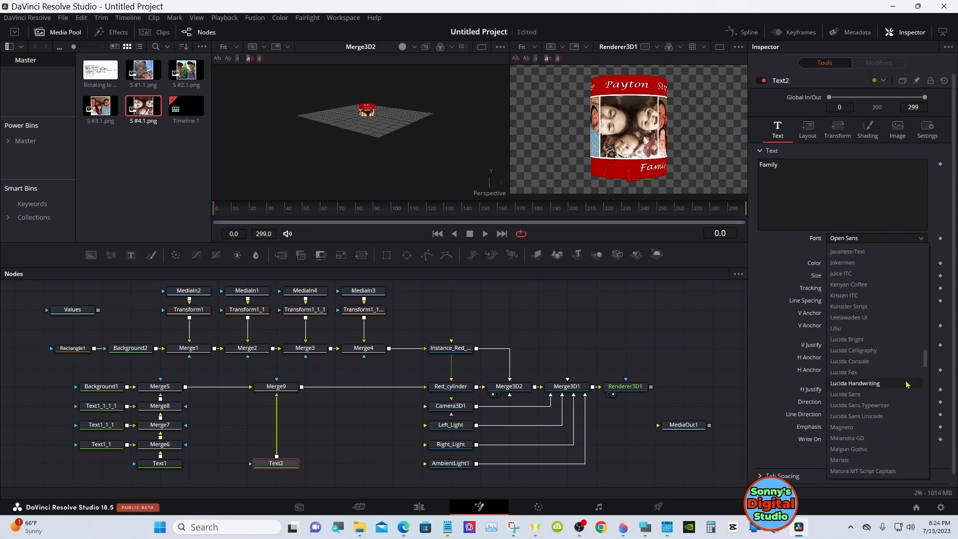
pyautogui.click(906, 385)
pyautogui.click(811, 133)
pyautogui.moveTo(799, 179); pyautogui.dragTo(791, 180)
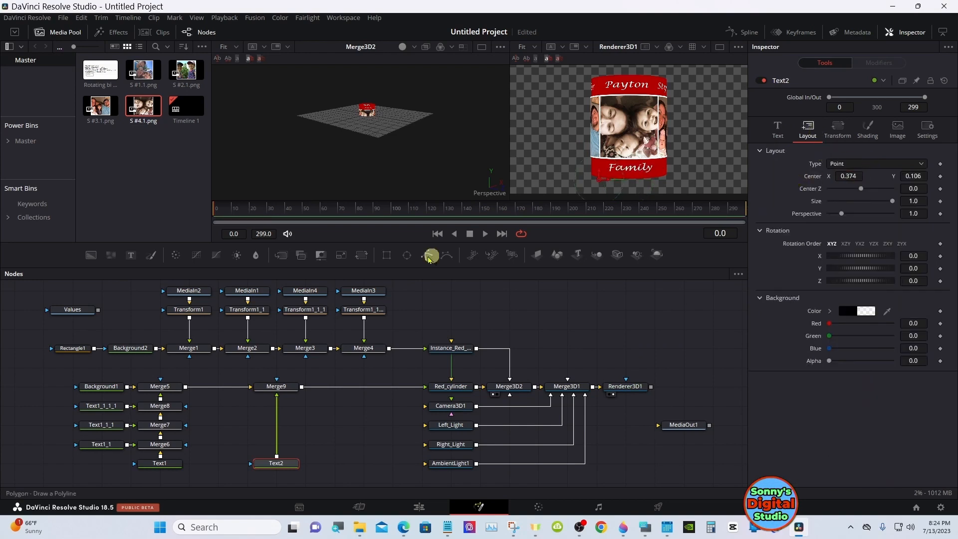
# Duplicate Text2 beside the lower text branch and merge the copy over Text2
pyautogui.rightClick(285, 463)
pyautogui.click(311, 205)
pyautogui.rightClick(229, 443)
pyautogui.click(257, 420)
pyautogui.moveTo(243, 444); pyautogui.dragTo(273, 461)
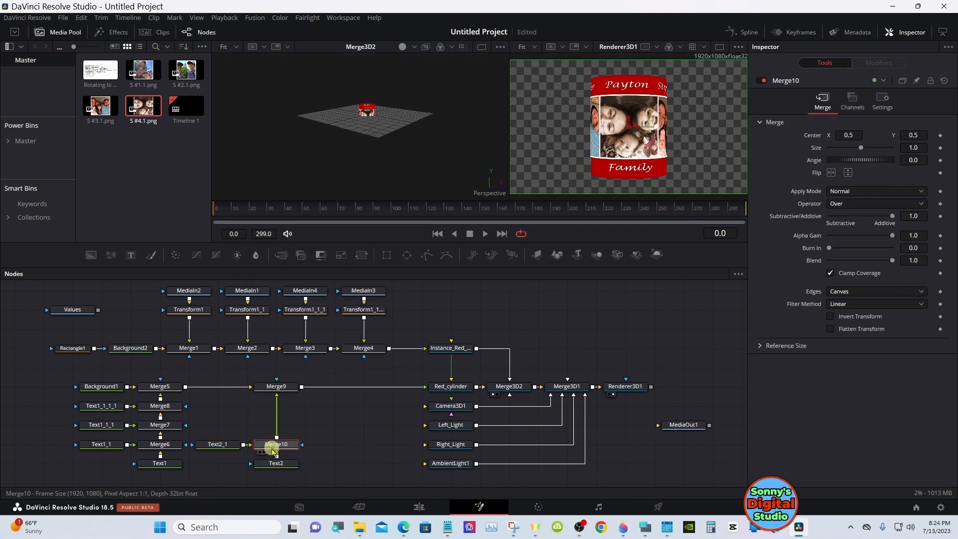
# Reset Red_cylinder's Y rotation and position Text2's "Family" below the first photo at layout Center X 0.617, Y 0.091
pyautogui.click(276, 463)
pyautogui.moveTo(922, 179); pyautogui.dragTo(920, 178)
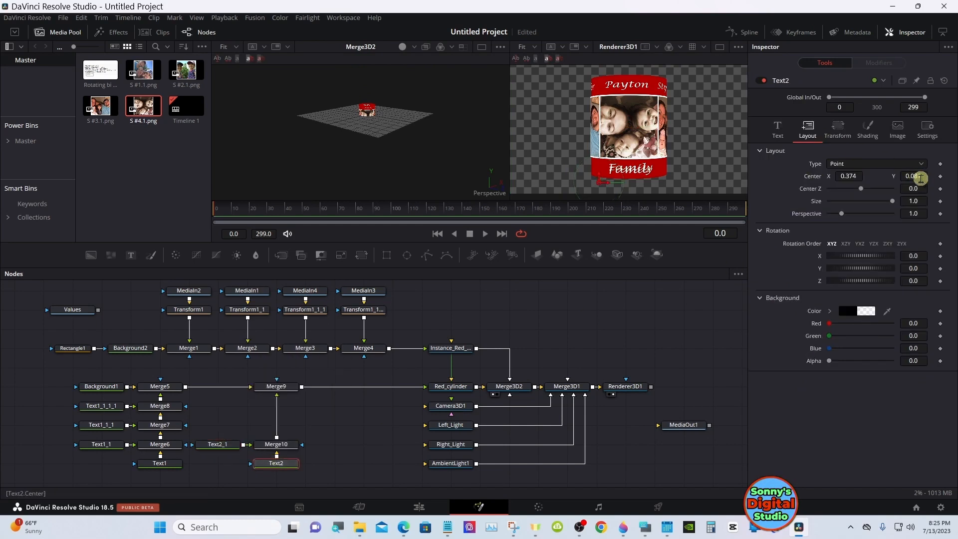
pyautogui.click(450, 387)
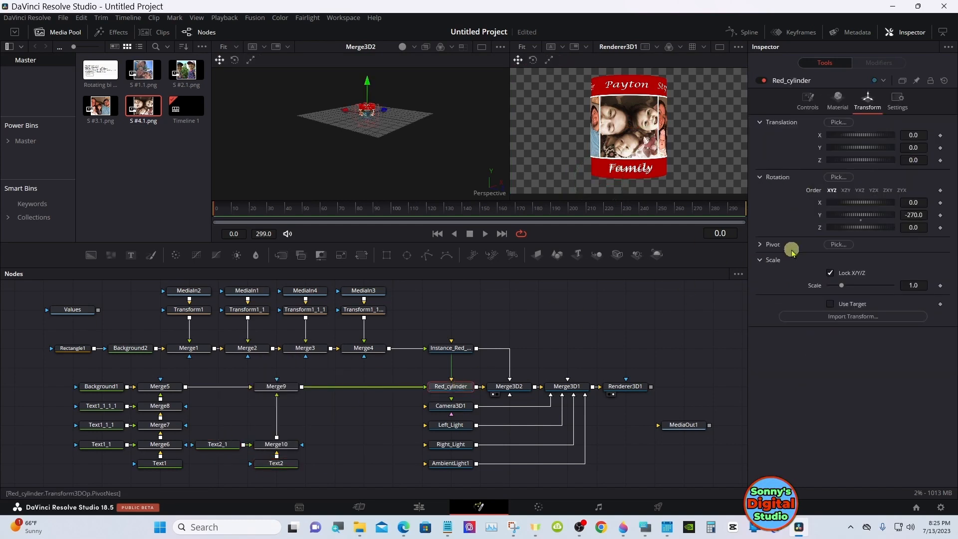
pyautogui.doubleClick(859, 220)
pyautogui.click(279, 461)
pyautogui.moveTo(844, 176); pyautogui.dragTo(842, 175)
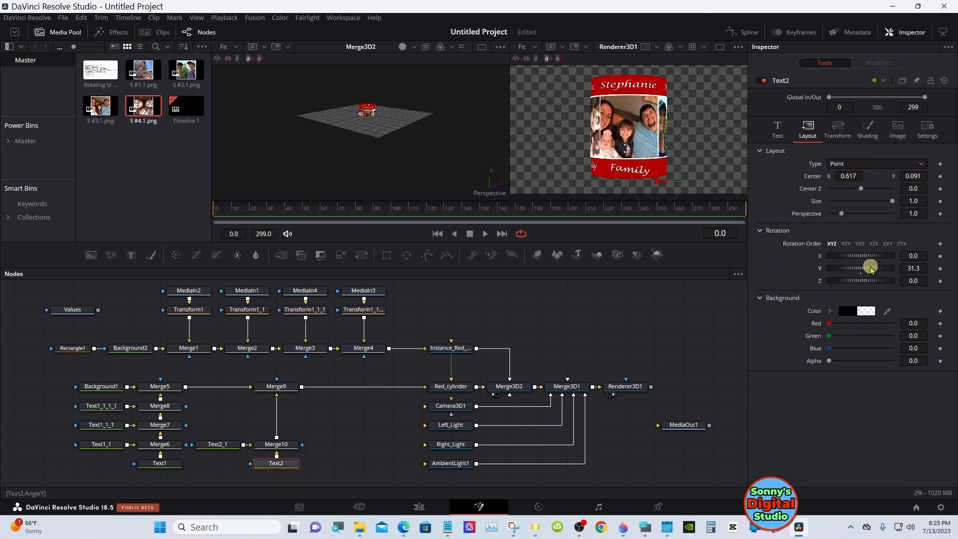
# Open the on-screen keyboard and set Red_cylinder's Y rotation to -90 to face the second photo
pyautogui.click(450, 387)
pyautogui.moveTo(867, 215); pyautogui.dragTo(854, 223)
pyautogui.click(645, 526)
pyautogui.moveTo(669, 354); pyautogui.dragTo(874, 403)
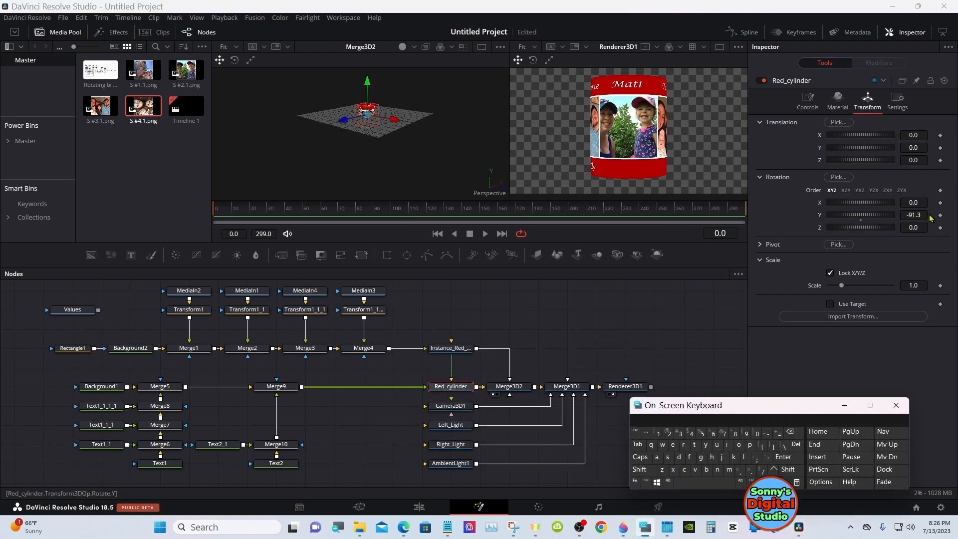
# Center Text2_1 below the facing photo by setting its layout Center to X 0.866, Y 0.09
pyautogui.click(225, 445)
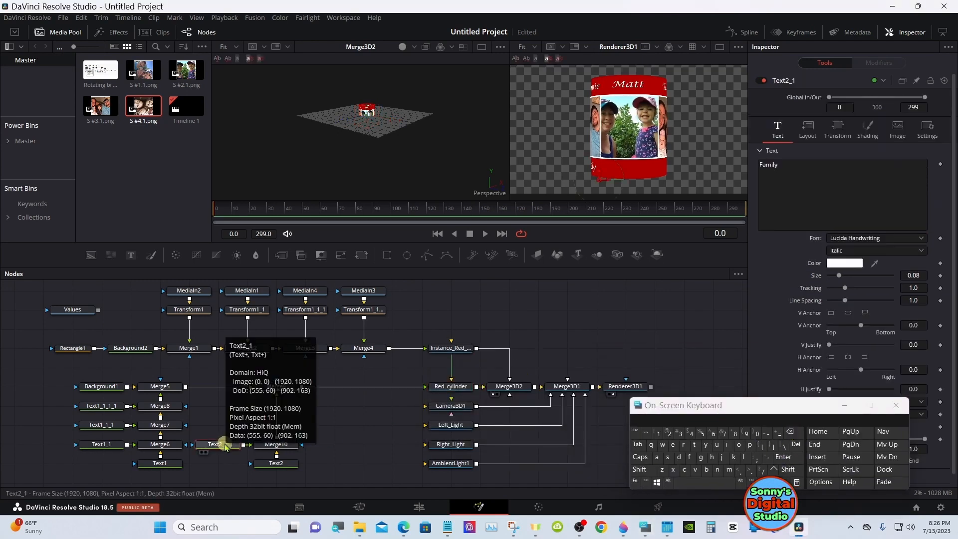
pyautogui.click(807, 130)
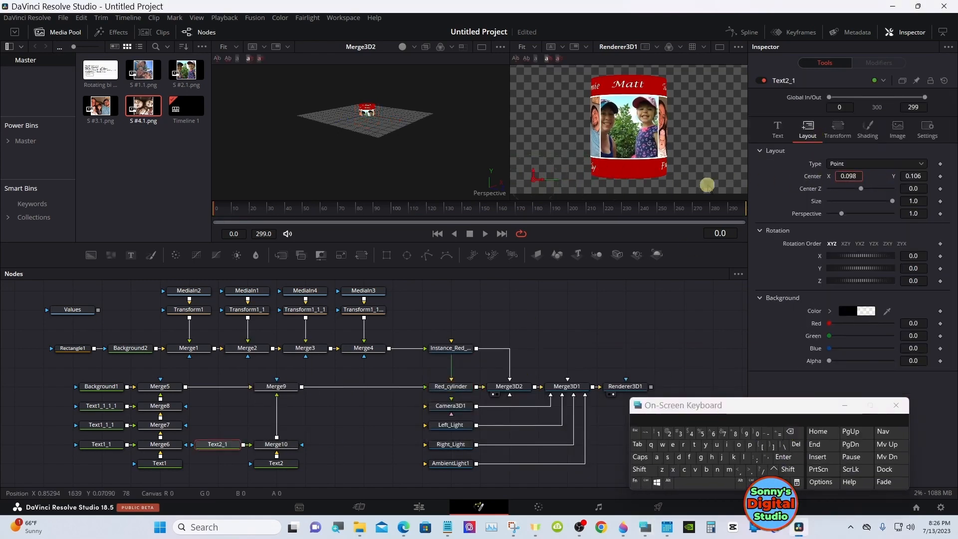
pyautogui.moveTo(844, 179); pyautogui.dragTo(902, 178)
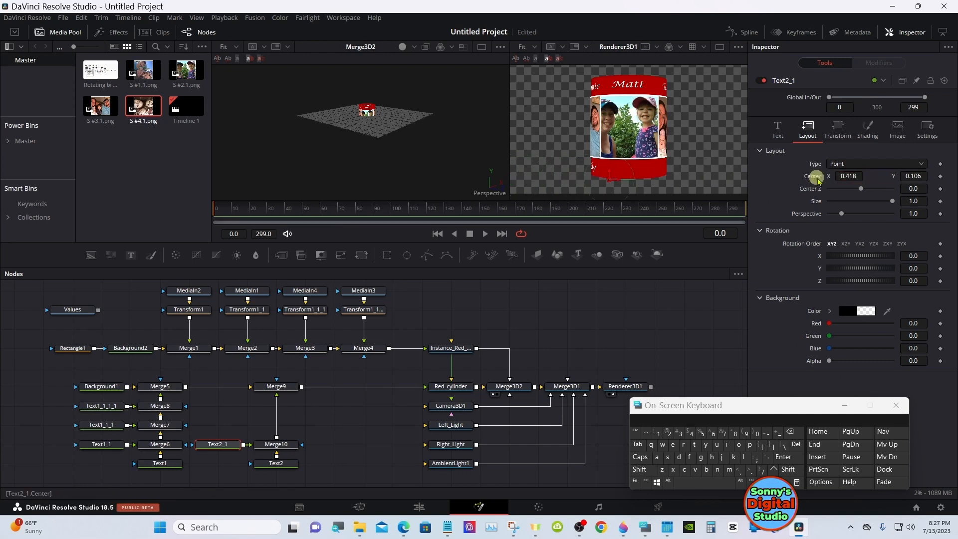
pyautogui.moveTo(818, 180); pyautogui.dragTo(896, 174)
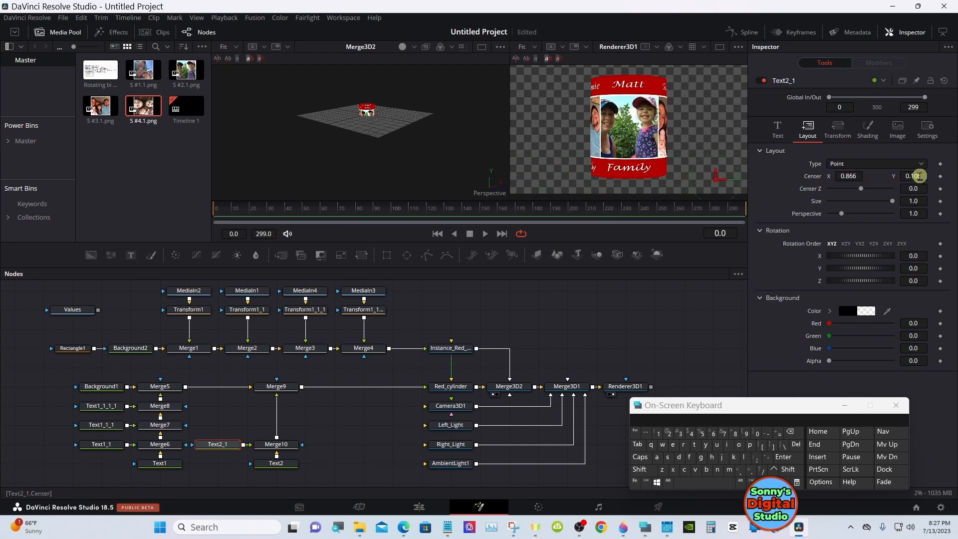
# Replace Text2_1's wording with "Love"
pyautogui.click(782, 135)
pyautogui.click(783, 165)
pyautogui.press('BackSpace')
pyautogui.press('BackSpace')
pyautogui.press('BackSpace')
pyautogui.press('BackSpace')
pyautogui.press('BackSpace')
pyautogui.press('BackSpace')
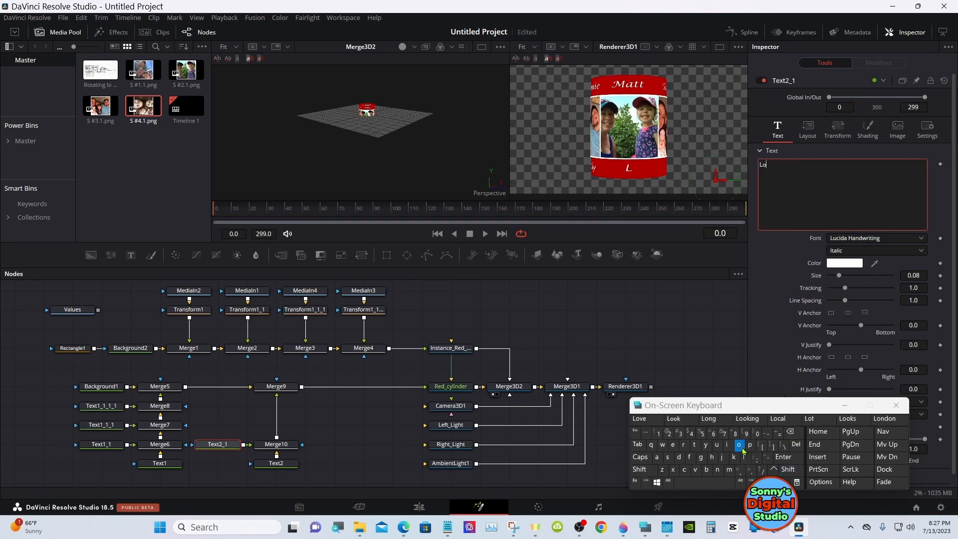
pyautogui.write('Love')
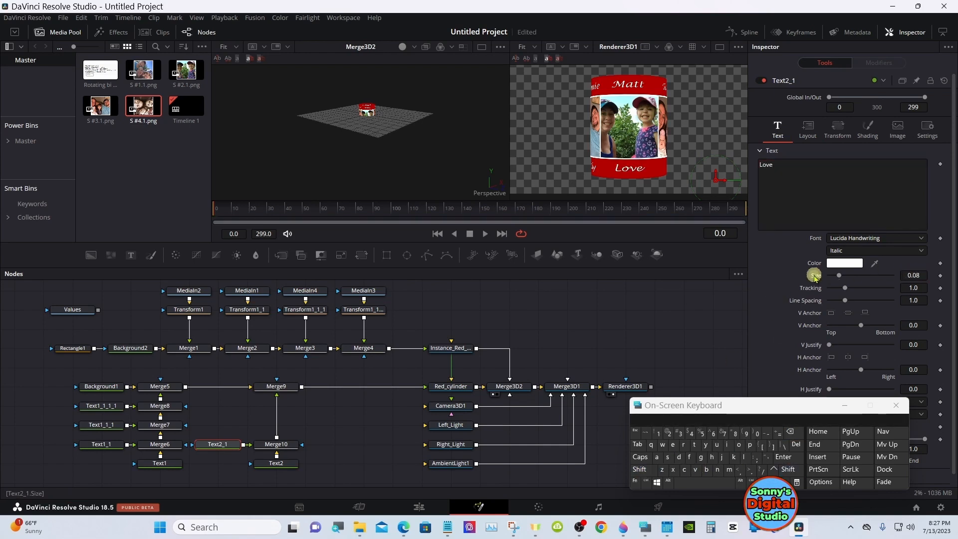
pyautogui.click(807, 130)
# Turn Red_cylinder to a Y rotation of about -180 to face the third photo
pyautogui.click(450, 386)
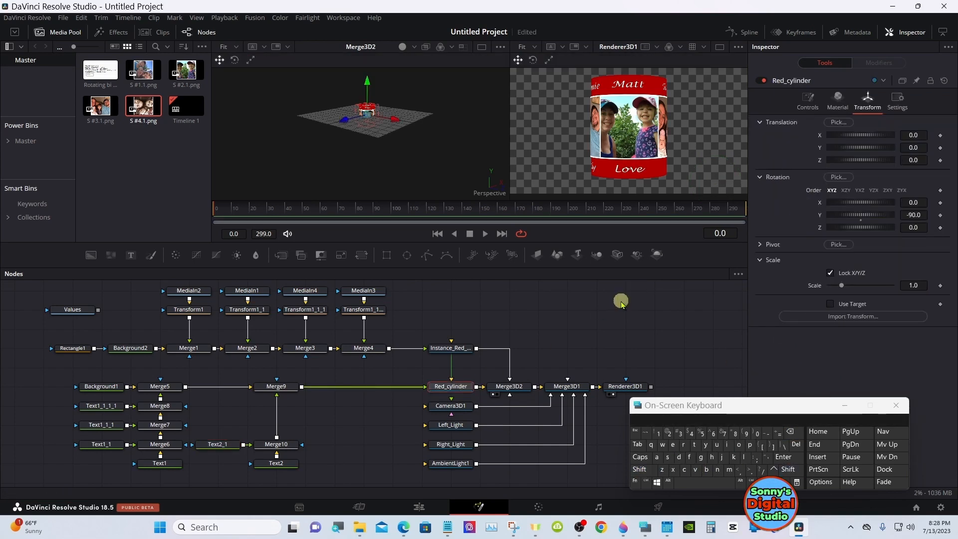
pyautogui.moveTo(860, 214); pyautogui.dragTo(863, 213)
pyautogui.click(914, 214)
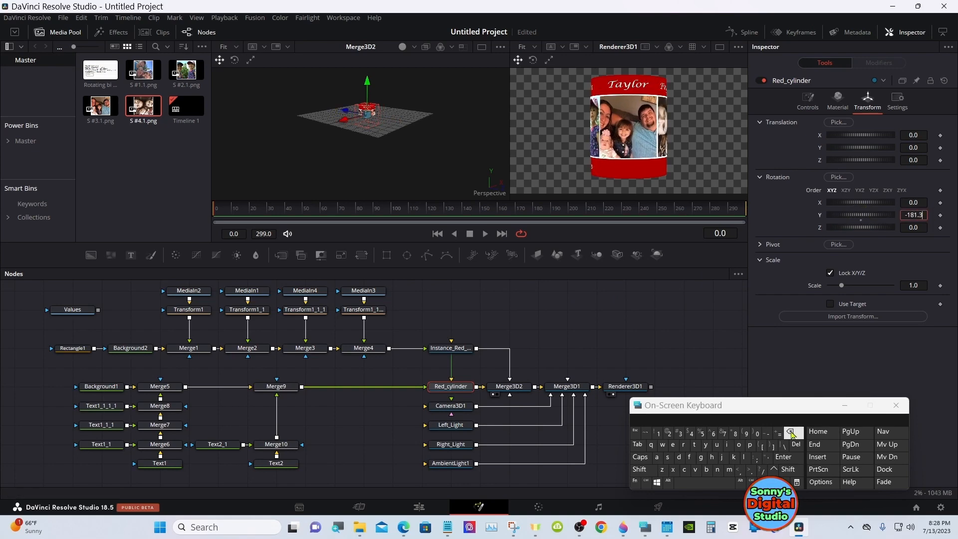
pyautogui.click(785, 455)
# Duplicate Text2_1 above itself, merge the copy above Merge10, and line up the new merge with it
pyautogui.rightClick(228, 444)
pyautogui.click(249, 186)
pyautogui.rightClick(228, 423)
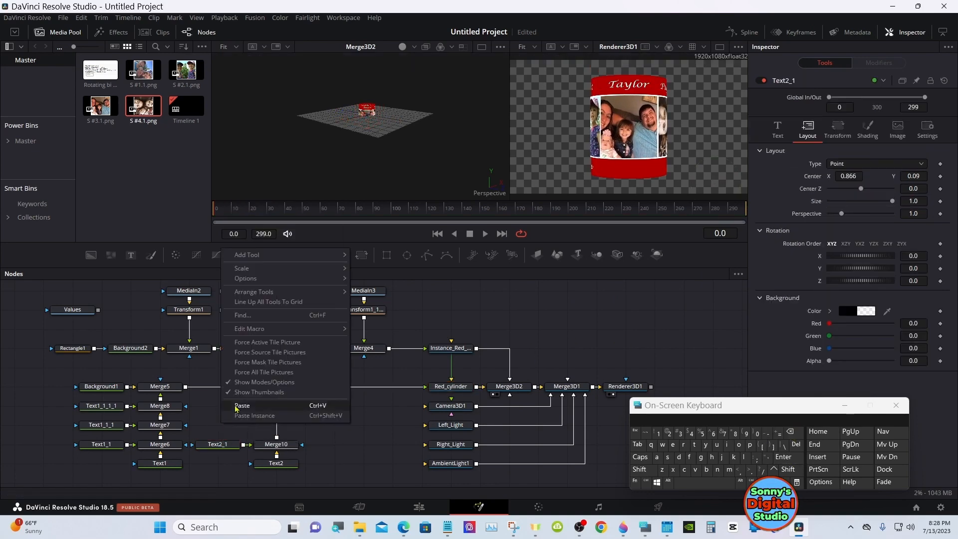
pyautogui.click(238, 406)
pyautogui.moveTo(243, 425); pyautogui.dragTo(276, 439)
pyautogui.moveTo(316, 444); pyautogui.dragTo(258, 425)
# Change Text2_1_1's wording to "Family" and center it below the facing photo at layout Center X 0.117
pyautogui.click(229, 424)
pyautogui.doubleClick(766, 165)
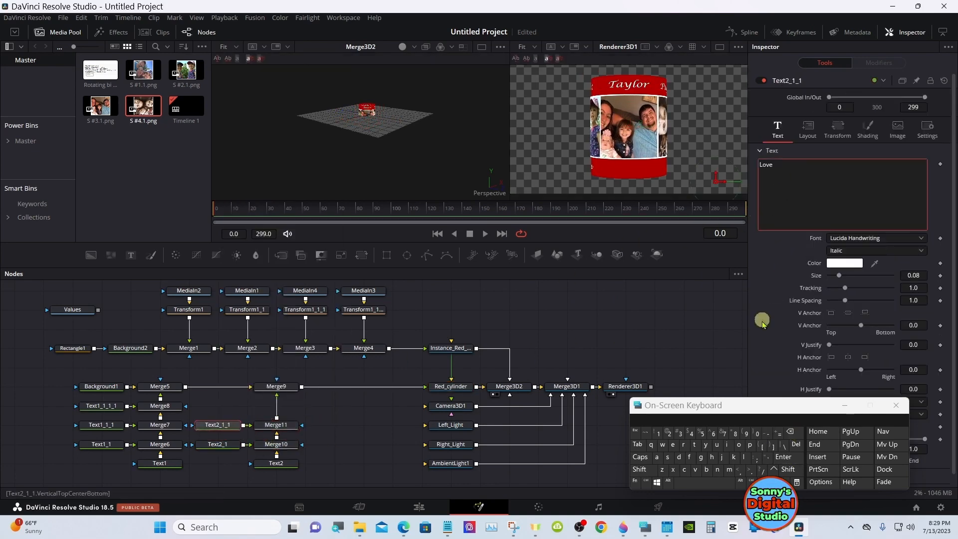
pyautogui.click(790, 431)
pyautogui.click(641, 469)
pyautogui.click(688, 457)
pyautogui.click(648, 420)
pyautogui.click(774, 261)
pyautogui.click(807, 130)
pyautogui.moveTo(850, 176)
pyautogui.mouseDown()
pyautogui.moveTo(901, 175)
pyautogui.moveTo(567, 176)
pyautogui.moveTo(849, 175)
pyautogui.mouseUp()
# Set Red_cylinder's Y rotation to -270 to face the fourth photo
pyautogui.click(439, 386)
pyautogui.moveTo(860, 214); pyautogui.dragTo(848, 215)
pyautogui.click(929, 216)
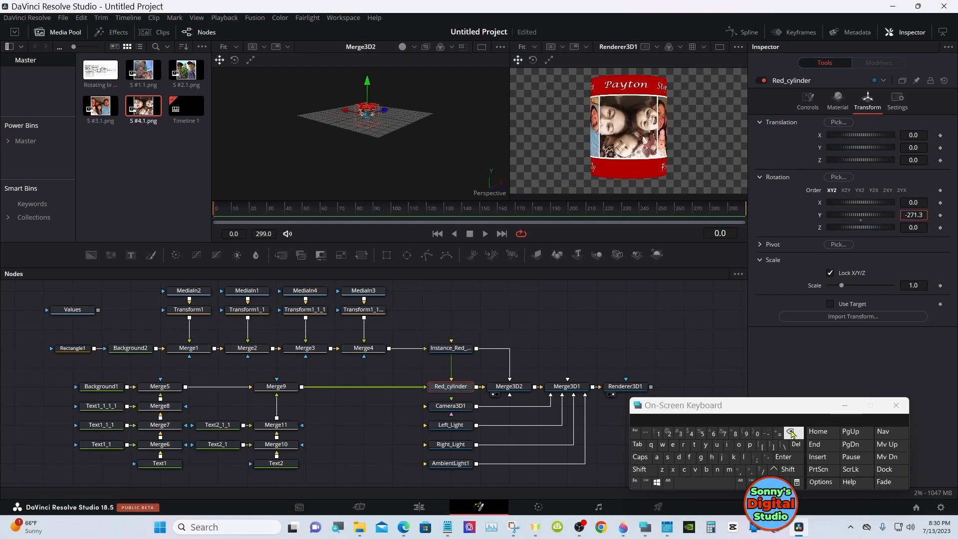
pyautogui.click(784, 456)
# Duplicate Text2_1_1 above itself and merge the copy between Merge11 and Merge9
pyautogui.rightClick(217, 424)
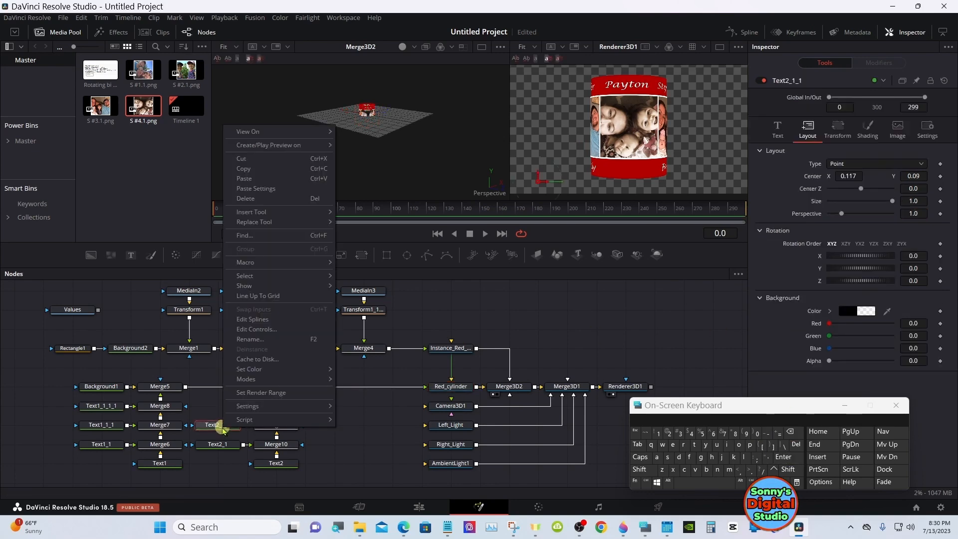
pyautogui.click(244, 171)
pyautogui.rightClick(220, 406)
pyautogui.click(240, 387)
pyautogui.moveTo(243, 406); pyautogui.dragTo(277, 418)
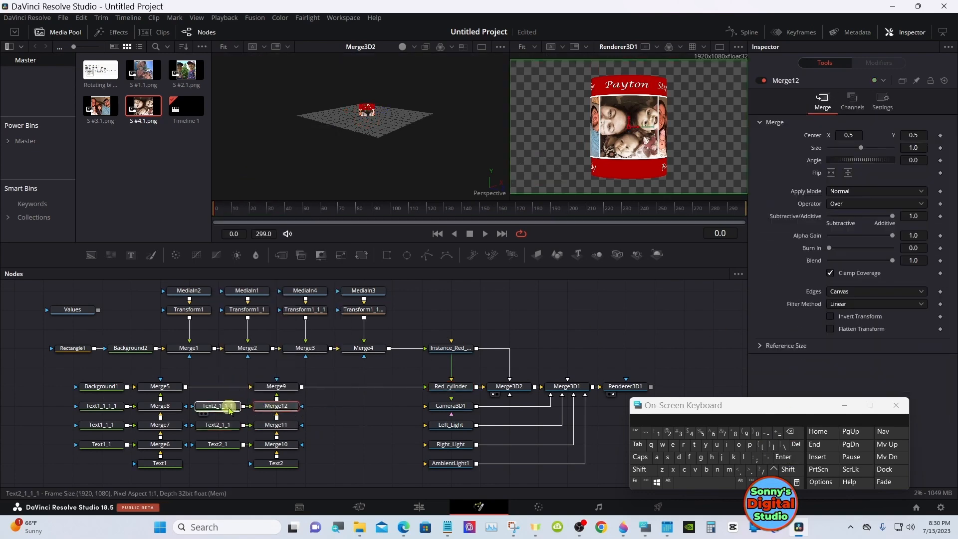
# Change Text2_1_1_1's wording to "Love" and center it below the facing photo at layout Center X 0.358
pyautogui.click(229, 406)
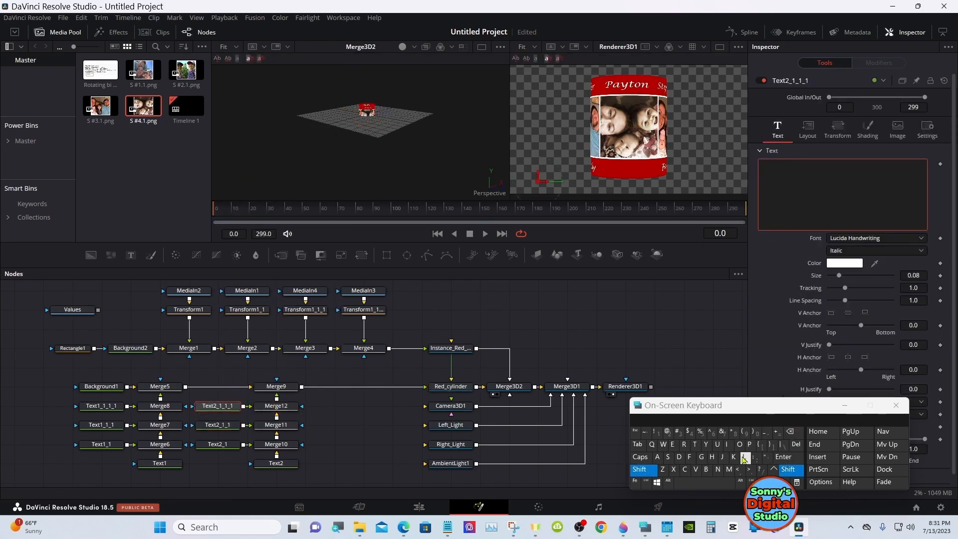
pyautogui.click(806, 140)
pyautogui.moveTo(839, 176); pyautogui.dragTo(890, 177)
# Show only the rendered cylinder in a taller viewer area and select Camera3D1
pyautogui.click(719, 46)
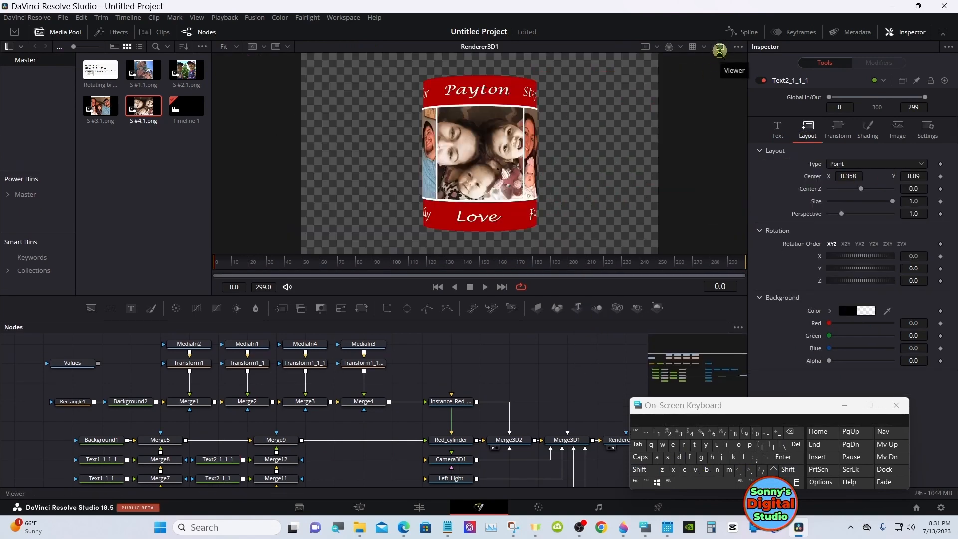
pyautogui.click(451, 405)
pyautogui.moveTo(613, 279); pyautogui.dragTo(613, 337)
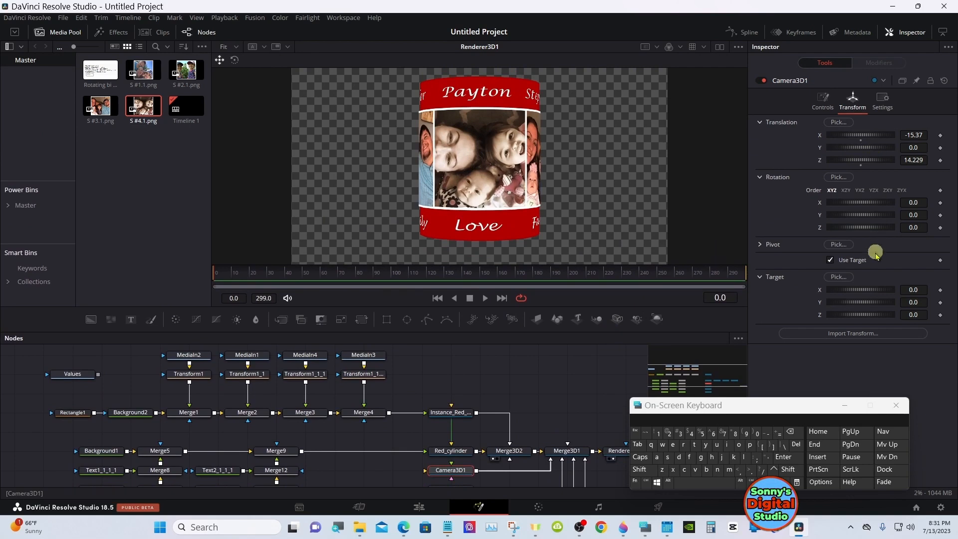
# Restore both viewers and move Camera3D1 back and up to translation X about -17.33, Y 3.84, Z about 16.04
pyautogui.moveTo(876, 146)
pyautogui.mouseDown()
pyautogui.moveTo(863, 146)
pyautogui.moveTo(875, 147)
pyautogui.mouseUp()
pyautogui.click(720, 48)
pyautogui.moveTo(427, 167); pyautogui.dragTo(437, 189)
pyautogui.moveTo(591, 154); pyautogui.dragTo(429, 145)
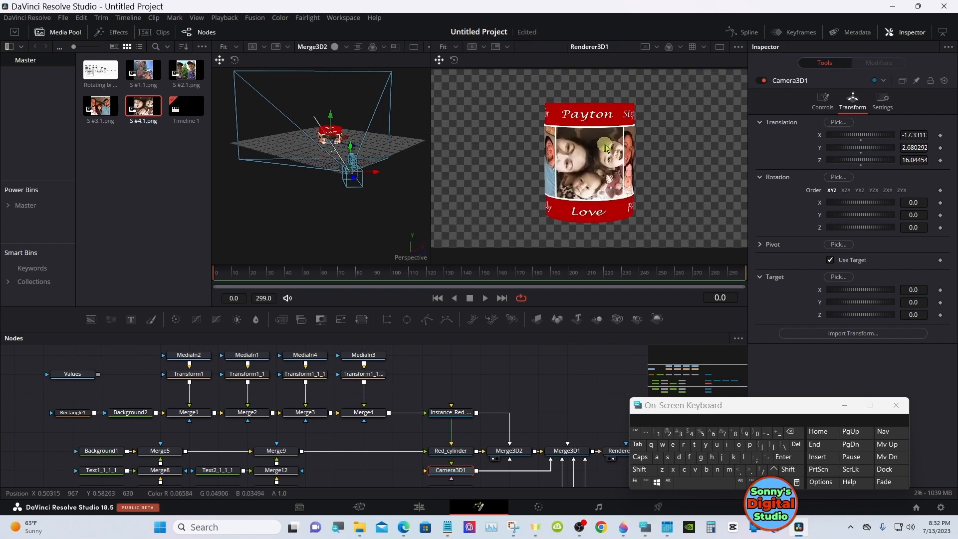
pyautogui.moveTo(860, 147)
pyautogui.mouseDown()
pyautogui.moveTo(893, 146)
pyautogui.moveTo(868, 147)
pyautogui.mouseUp()
# Enable the top cap on Red_cylinder
pyautogui.click(448, 450)
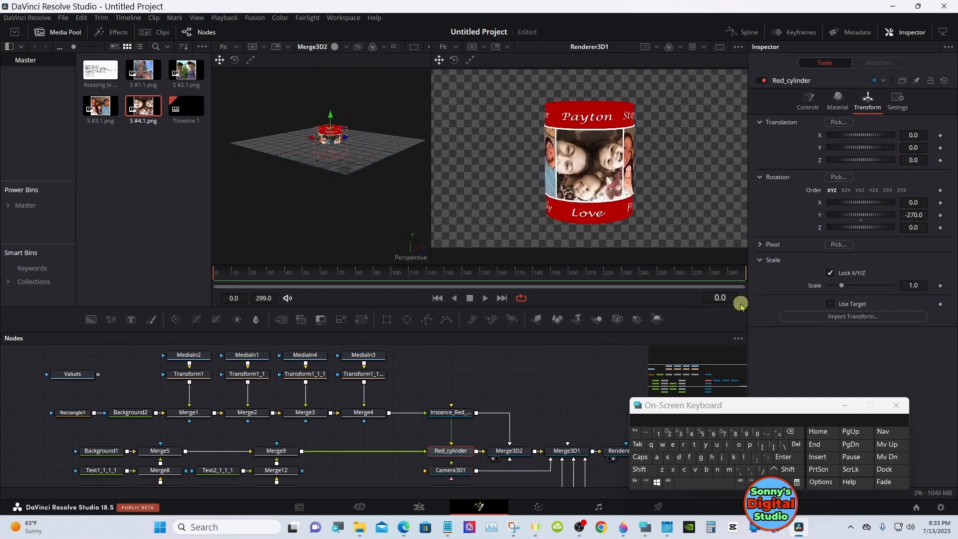
pyautogui.click(837, 100)
pyautogui.click(807, 100)
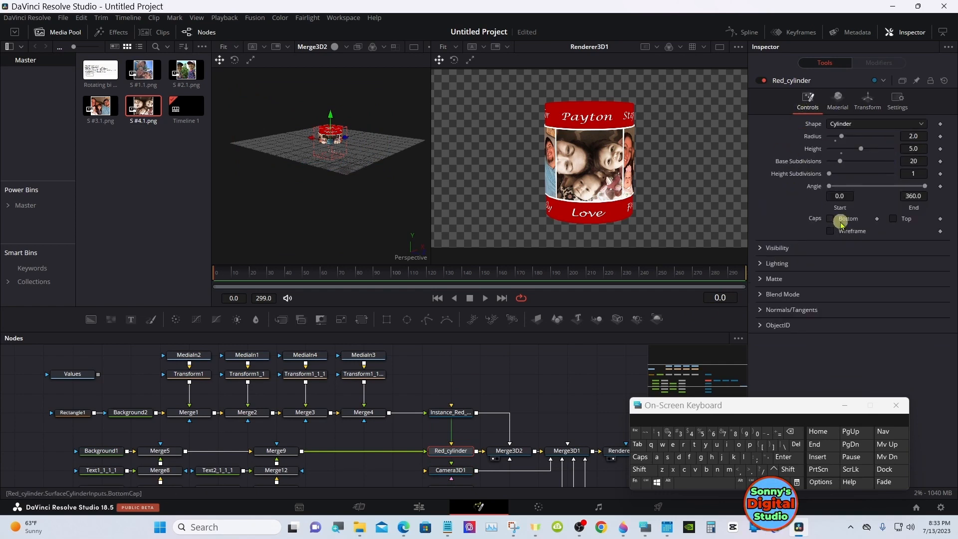
pyautogui.click(893, 219)
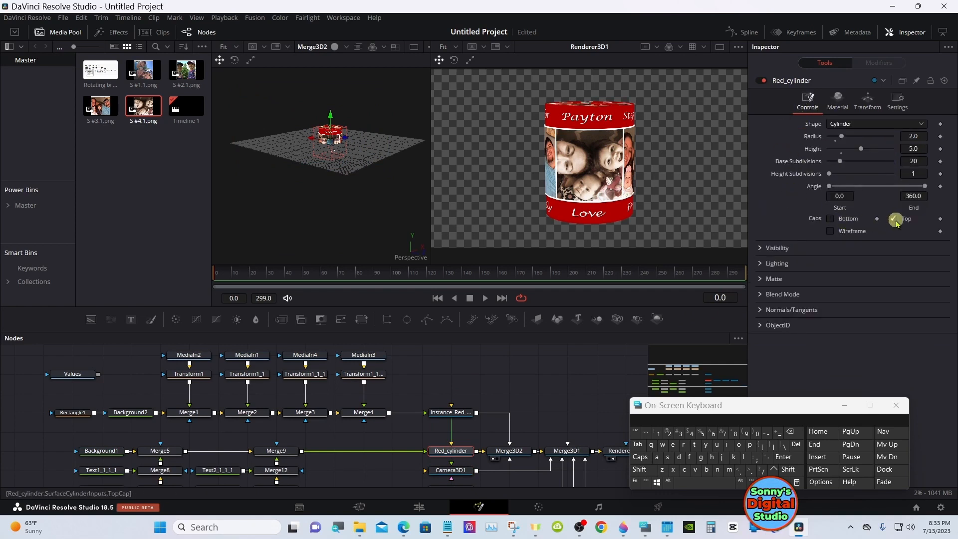
pyautogui.click(865, 103)
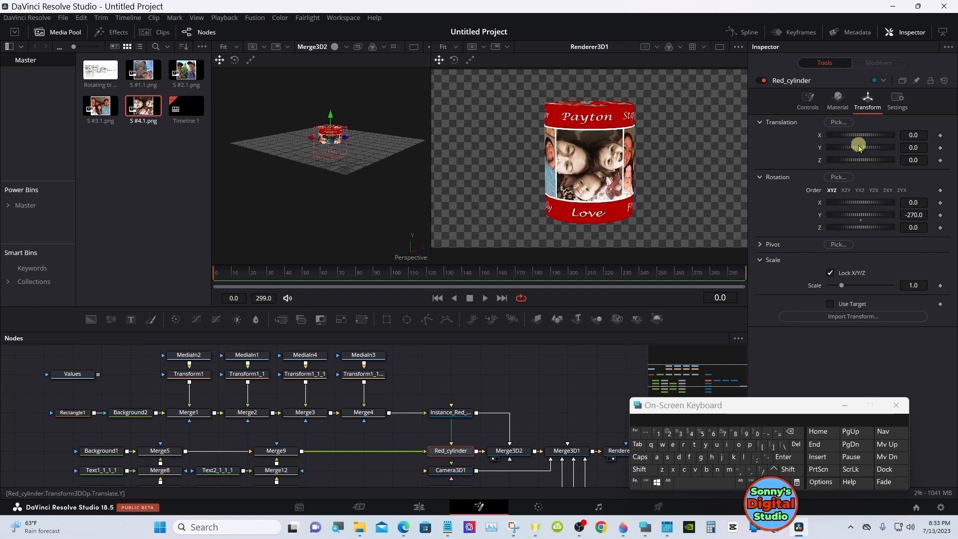
# Raise Camera3D1 to a Y translation of 3.985 to look further over the cylinder's top
pyautogui.click(451, 473)
pyautogui.scroll(-1, 452, 475)
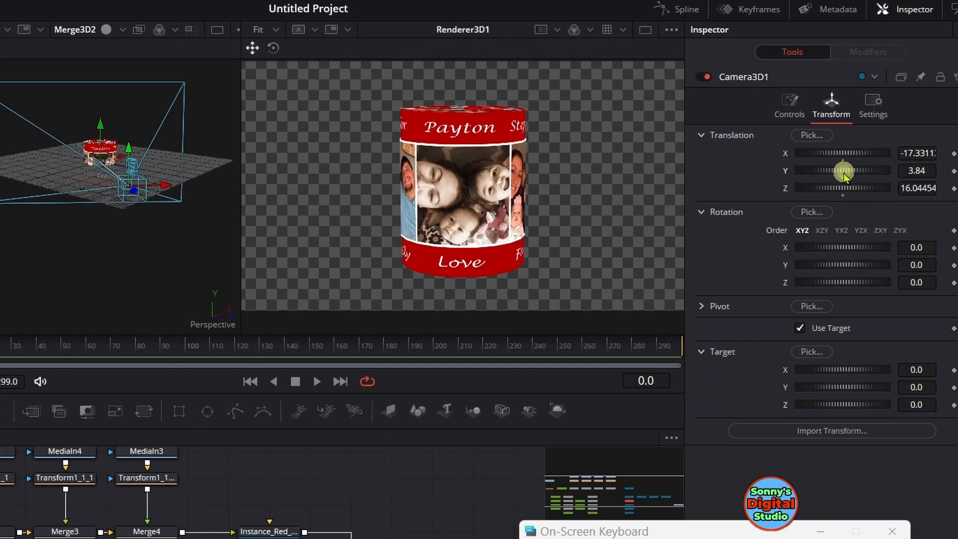
pyautogui.moveTo(843, 175)
pyautogui.mouseDown()
pyautogui.moveTo(906, 177)
pyautogui.moveTo(846, 172)
pyautogui.mouseUp()
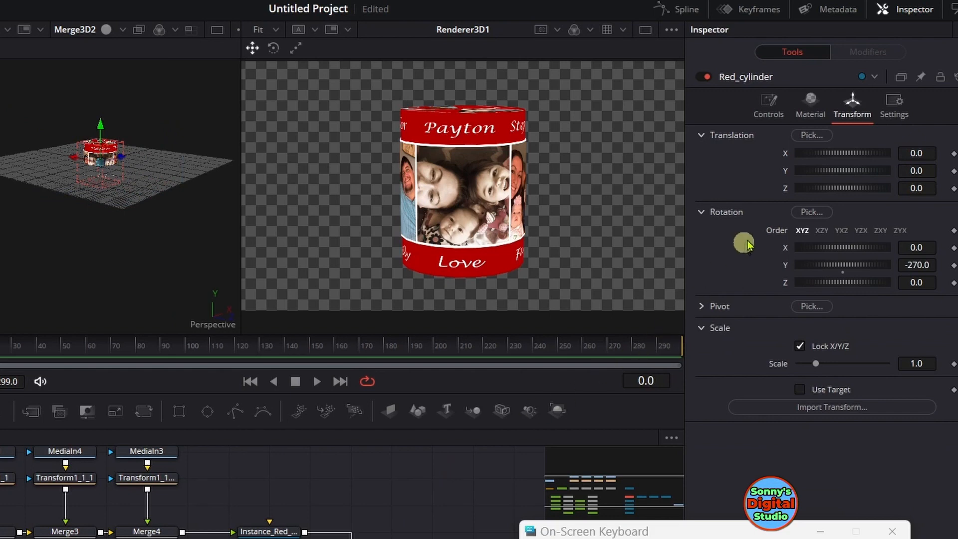
# Turn off Red_cylinder's top cap
pyautogui.click(810, 111)
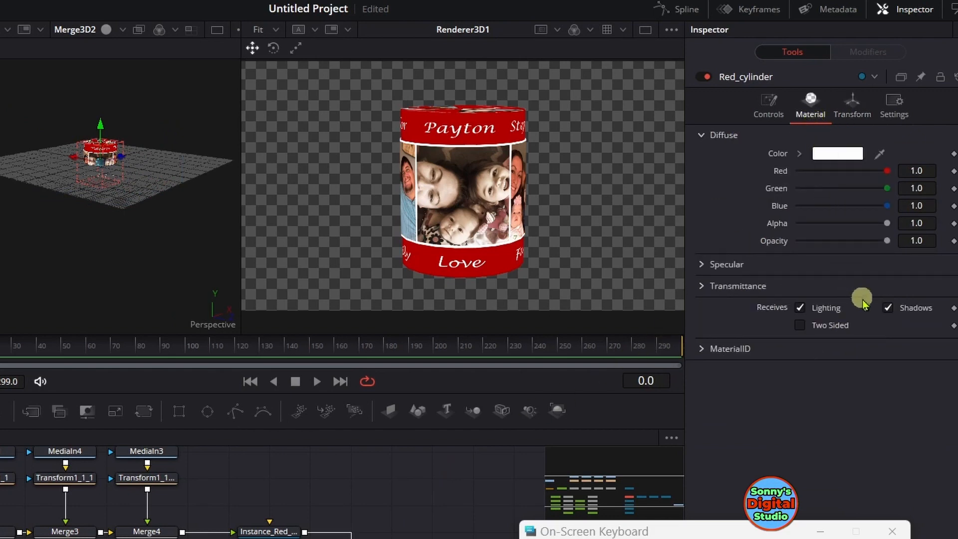
pyautogui.click(772, 114)
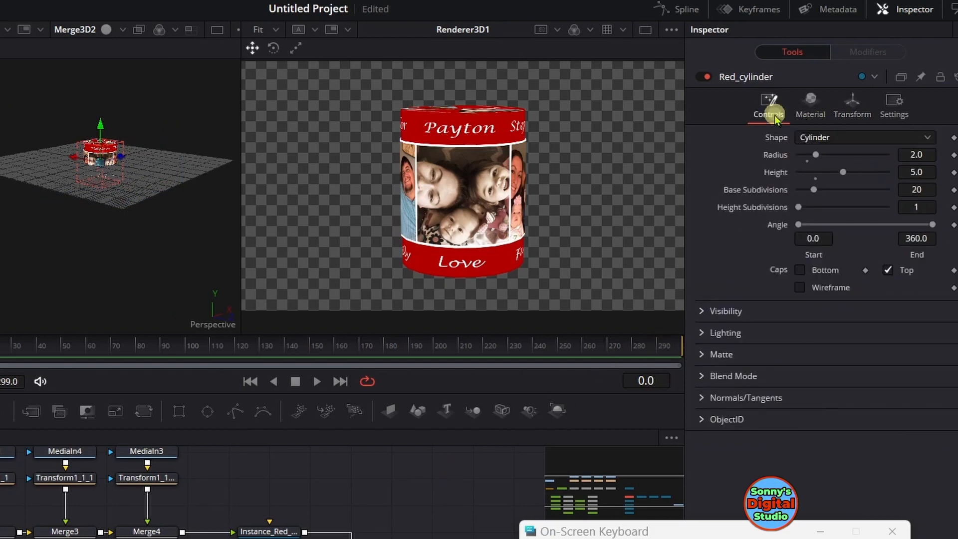
pyautogui.click(887, 269)
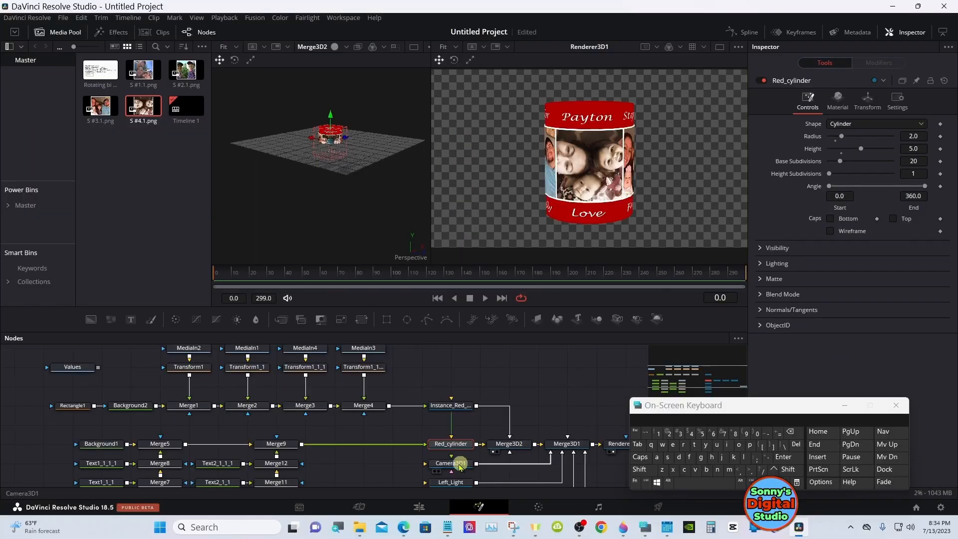
# Lower Camera3D1 to a Y translation of 3.666 and minimize the on-screen keyboard
pyautogui.click(450, 463)
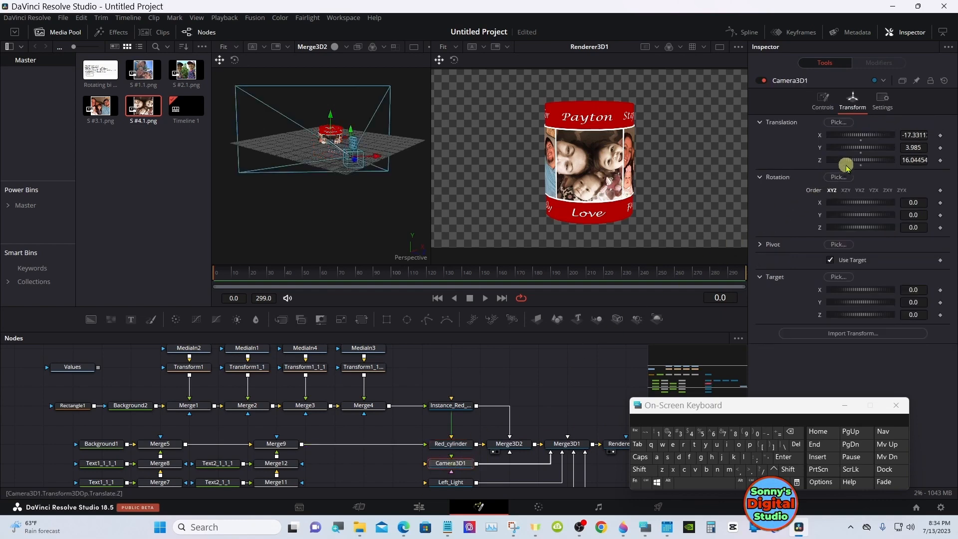
pyautogui.moveTo(859, 150)
pyautogui.mouseDown()
pyautogui.moveTo(866, 146)
pyautogui.moveTo(853, 148)
pyautogui.mouseUp()
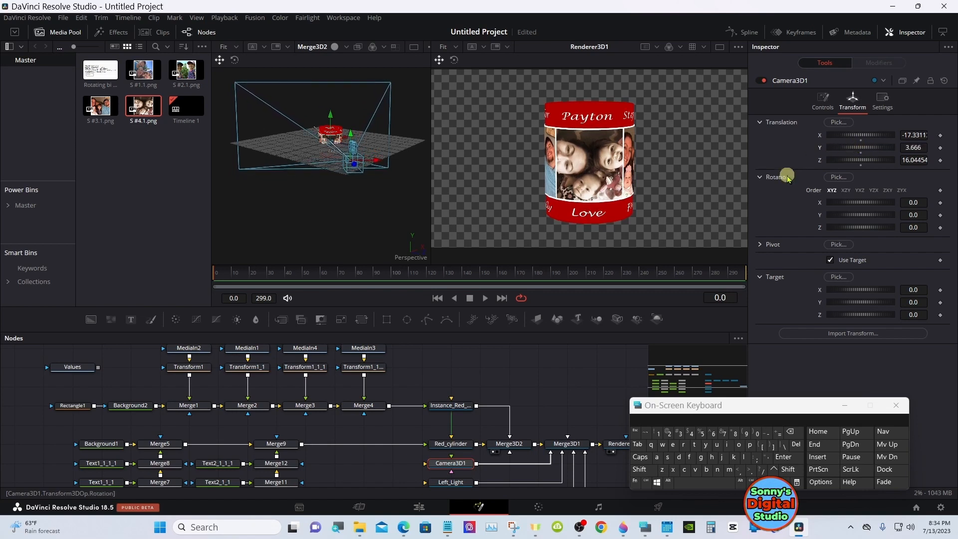
pyautogui.click(844, 405)
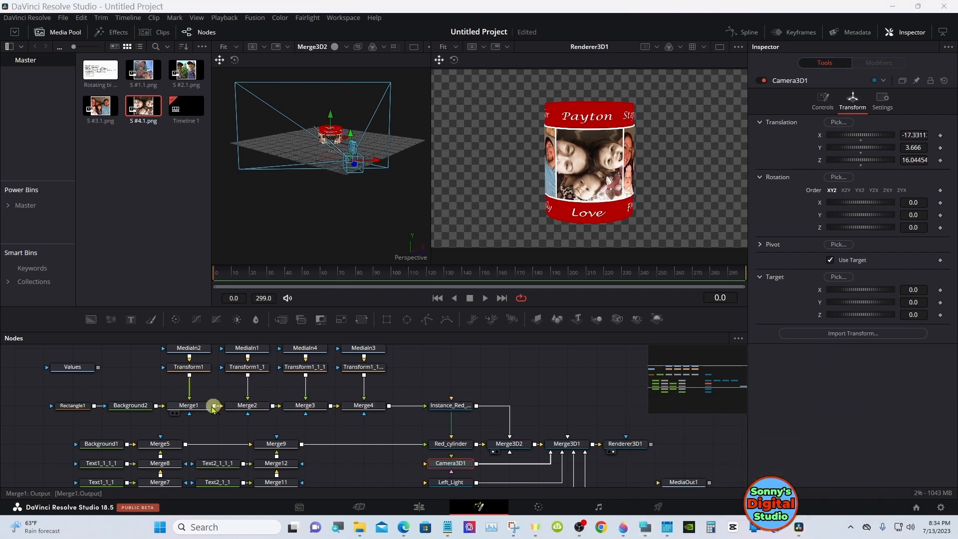
# Enlarge the node area and review Background1's color settings and AmbientLight1's color and intensity settings
pyautogui.click(109, 444)
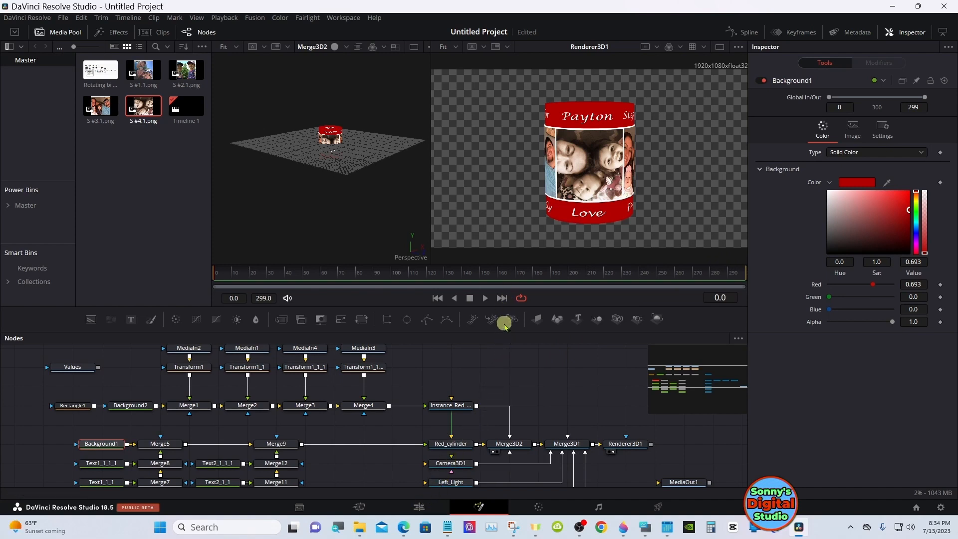
pyautogui.moveTo(503, 332); pyautogui.dragTo(500, 289)
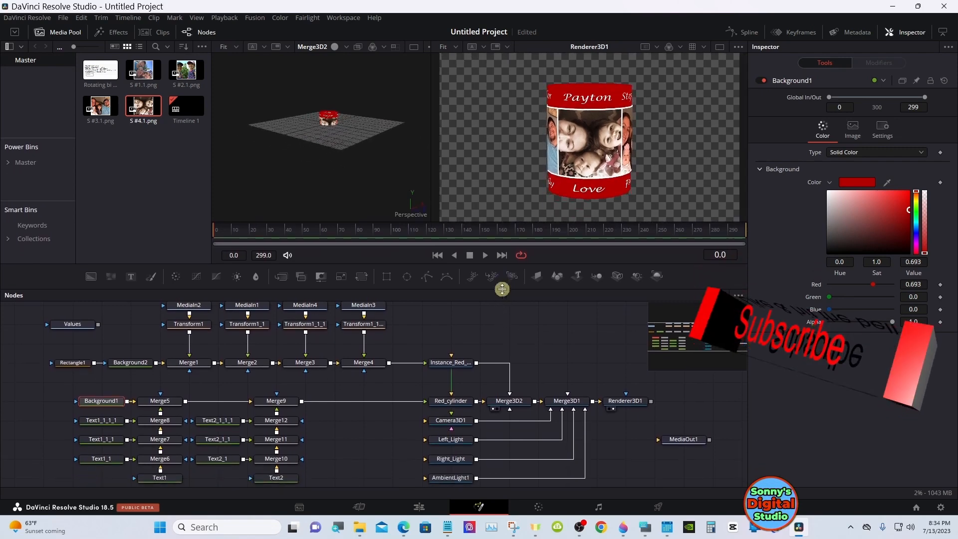
pyautogui.click(451, 476)
pyautogui.scroll(-1, 456, 471)
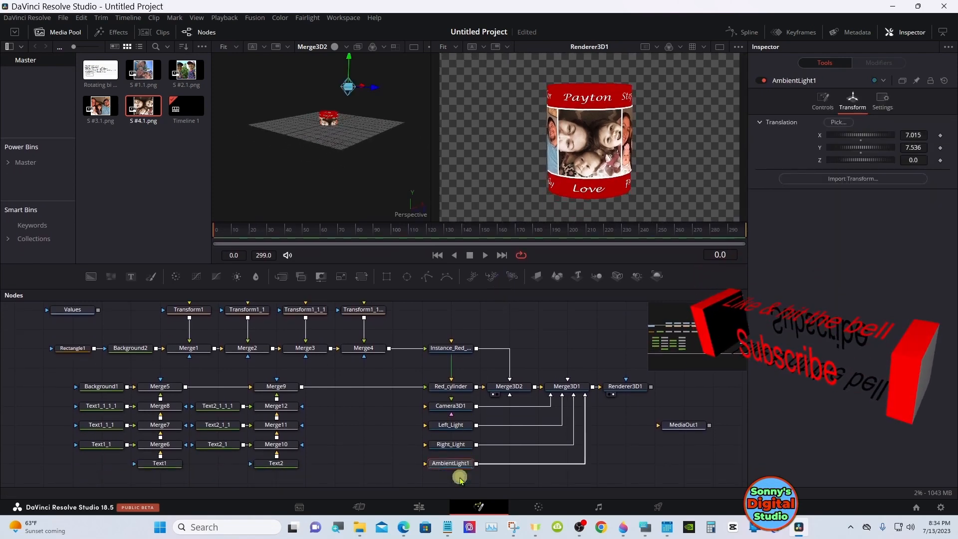
pyautogui.click(822, 101)
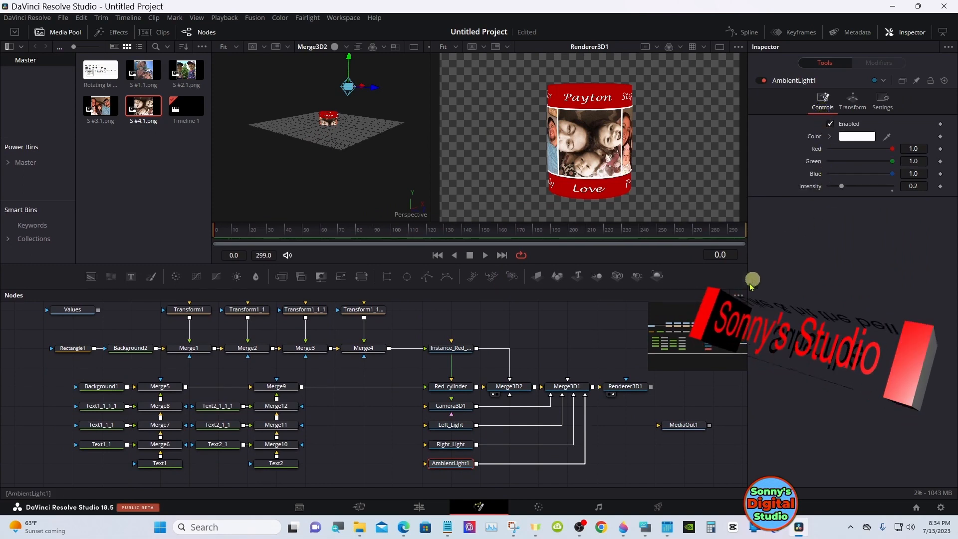
# Move MediaOut1 beside Renderer3D1, connect Renderer3D1's output to it, and preview the cylinder at 01:00:02:28 on the Edit page
pyautogui.click(671, 433)
pyautogui.moveTo(680, 425); pyautogui.dragTo(702, 392)
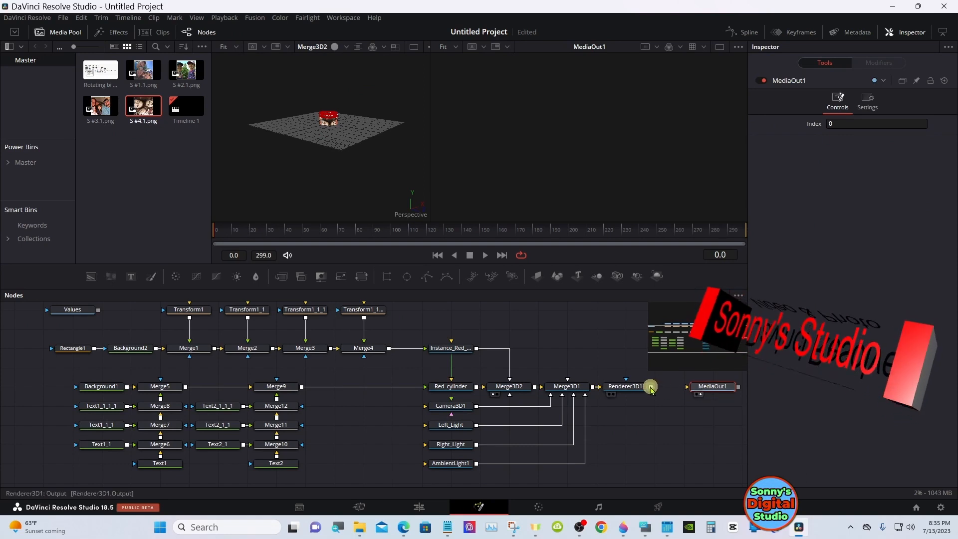
pyautogui.moveTo(651, 387); pyautogui.dragTo(698, 389)
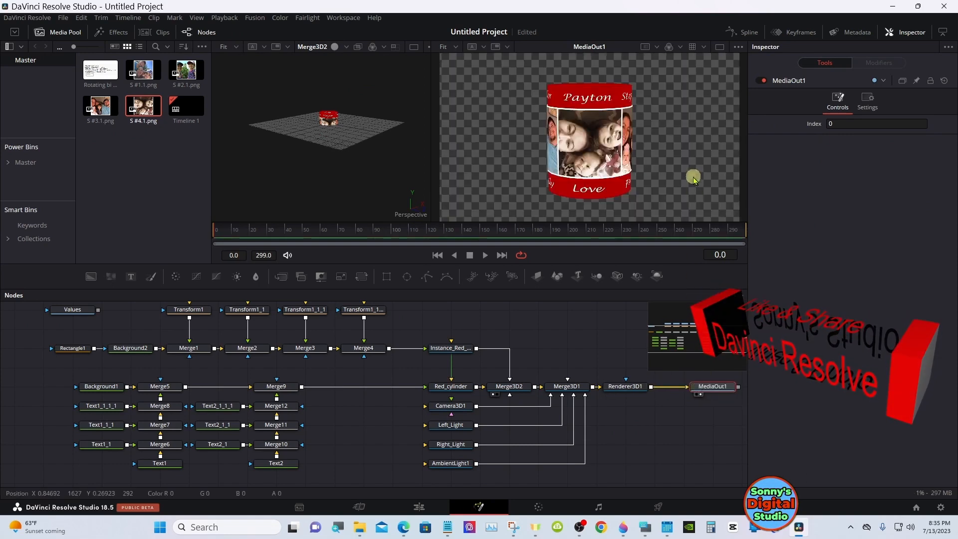
pyautogui.click(421, 507)
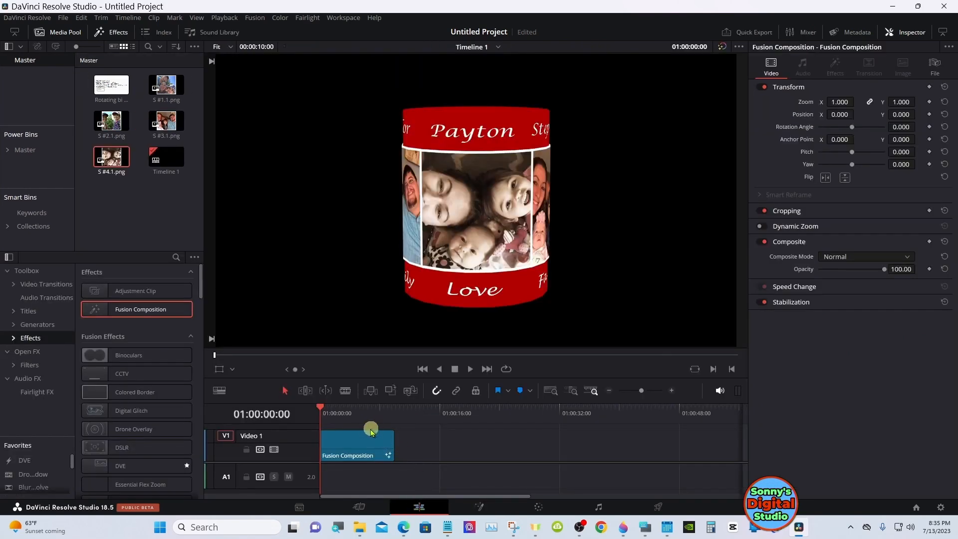
pyautogui.moveTo(360, 425); pyautogui.dragTo(342, 420)
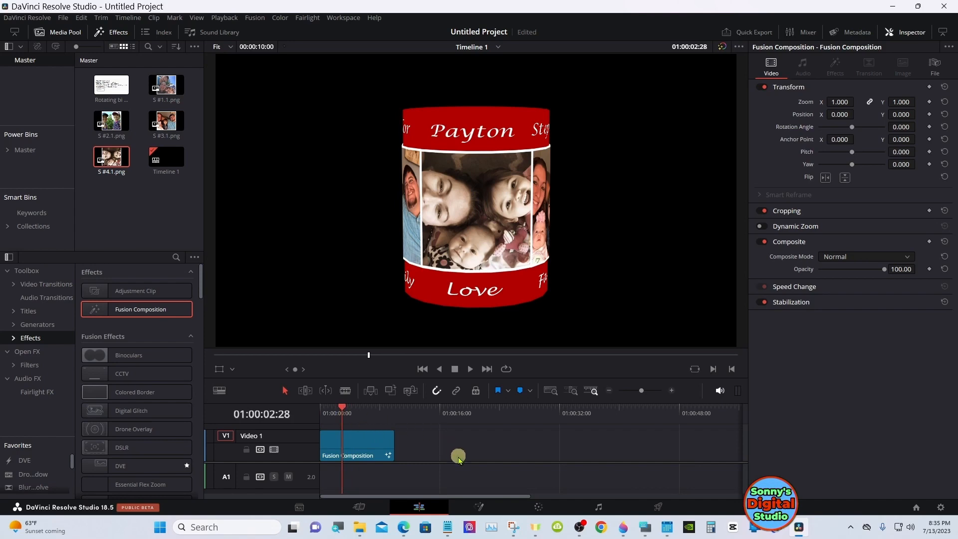
# Darken Background1's red in Fusion to saturation 0.988 and value 0.654, checking the color on the Edit page in between
pyautogui.click(479, 506)
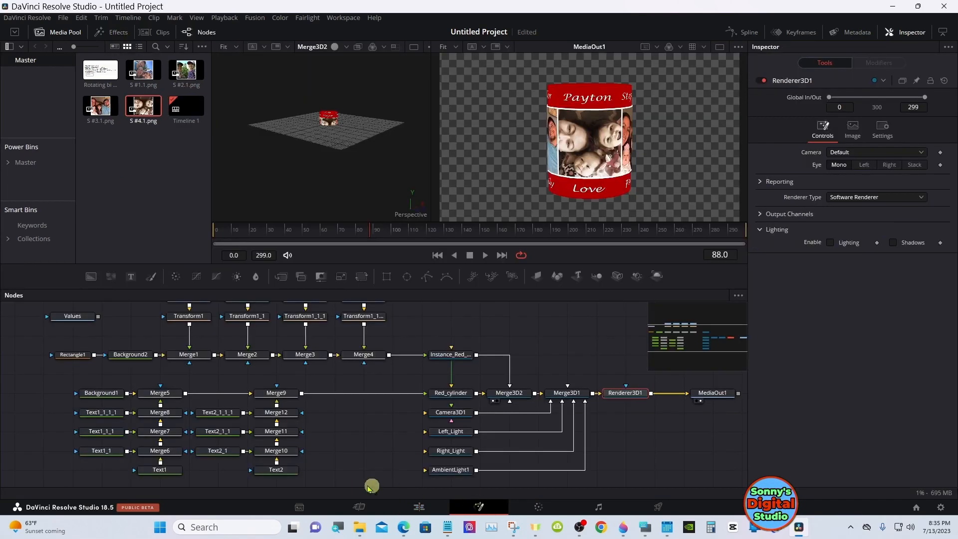
pyautogui.click(100, 398)
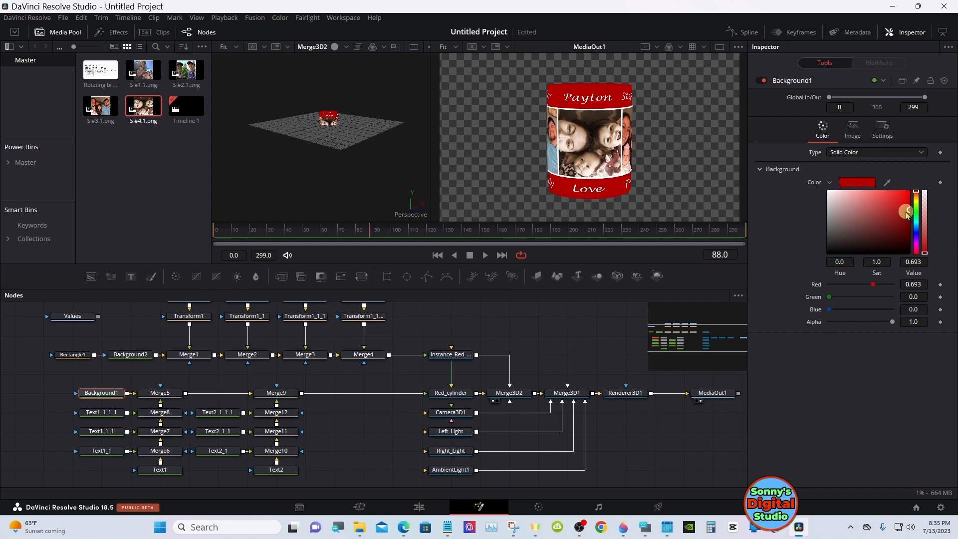
pyautogui.moveTo(909, 214); pyautogui.dragTo(909, 216)
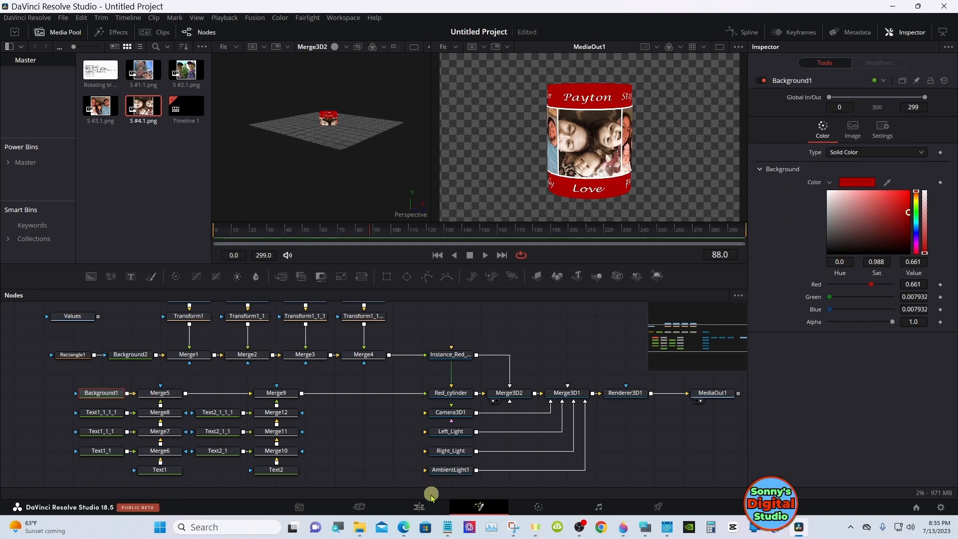
pyautogui.click(419, 506)
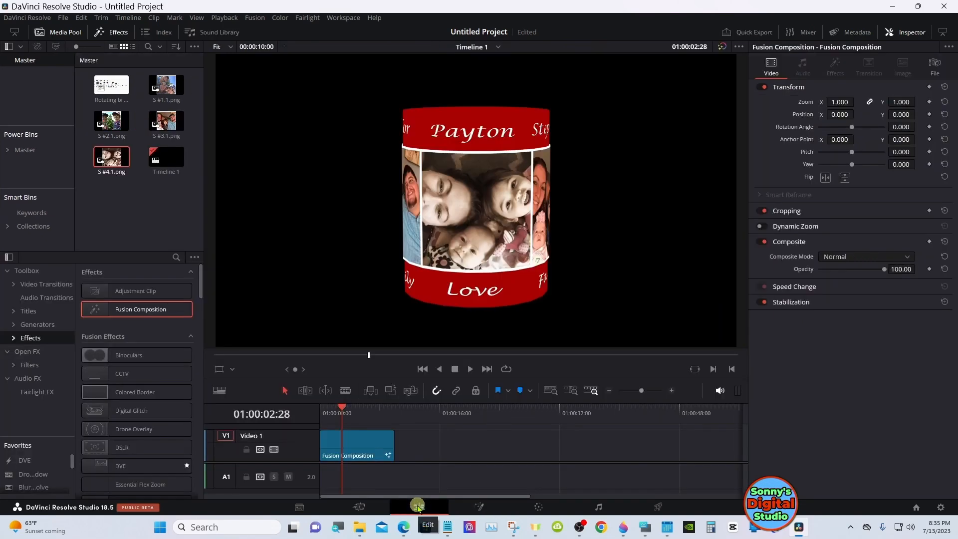
pyautogui.click(479, 507)
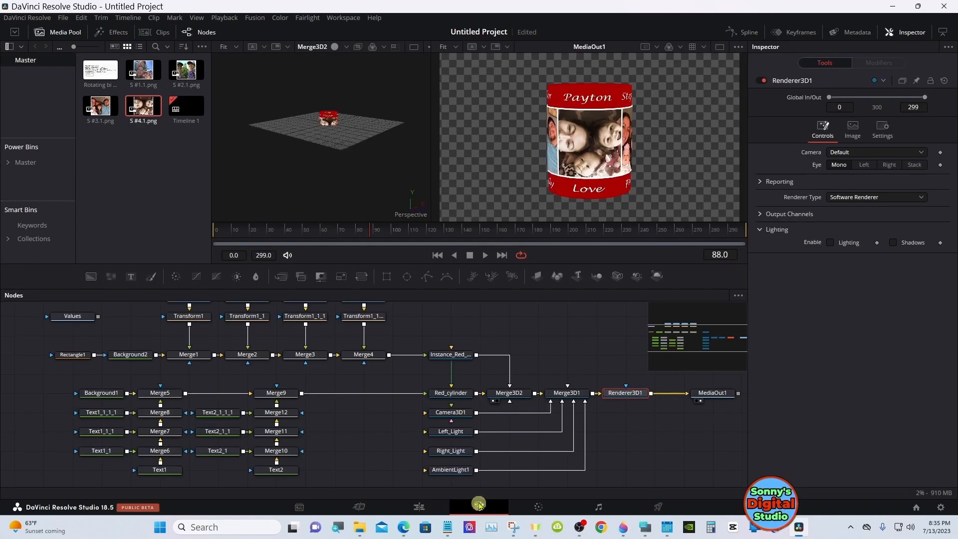
pyautogui.click(102, 393)
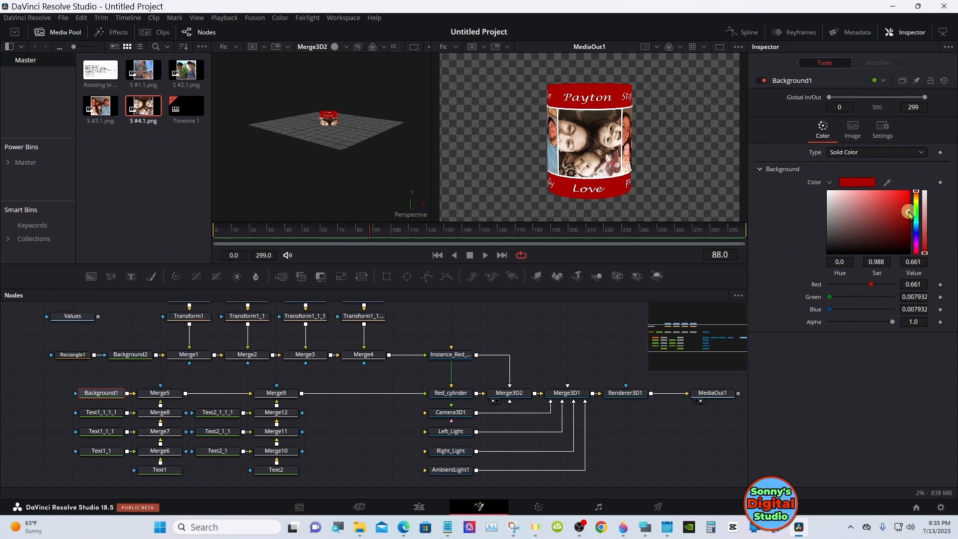
pyautogui.moveTo(909, 213); pyautogui.dragTo(909, 214)
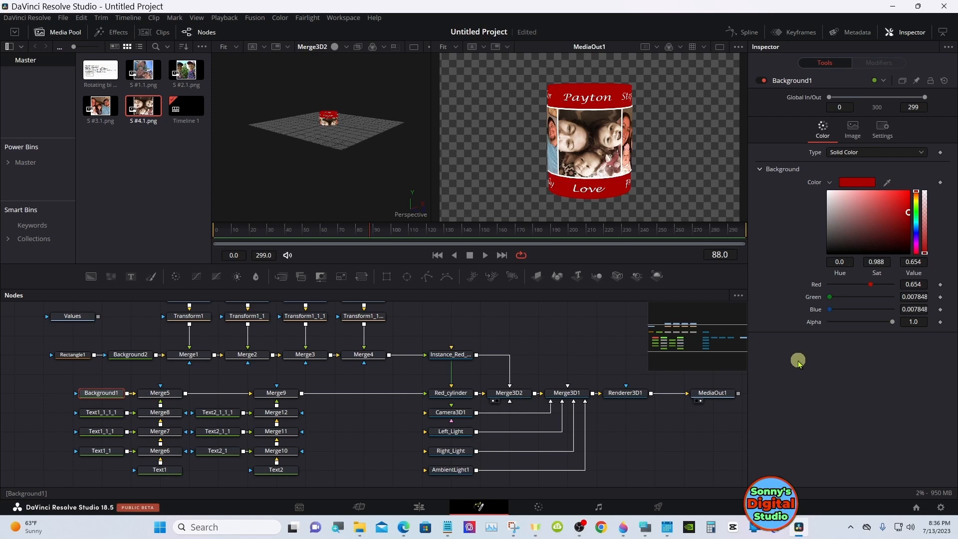
# Test Red_cylinder's Y rotation and reset it to 0.0
pyautogui.click(454, 396)
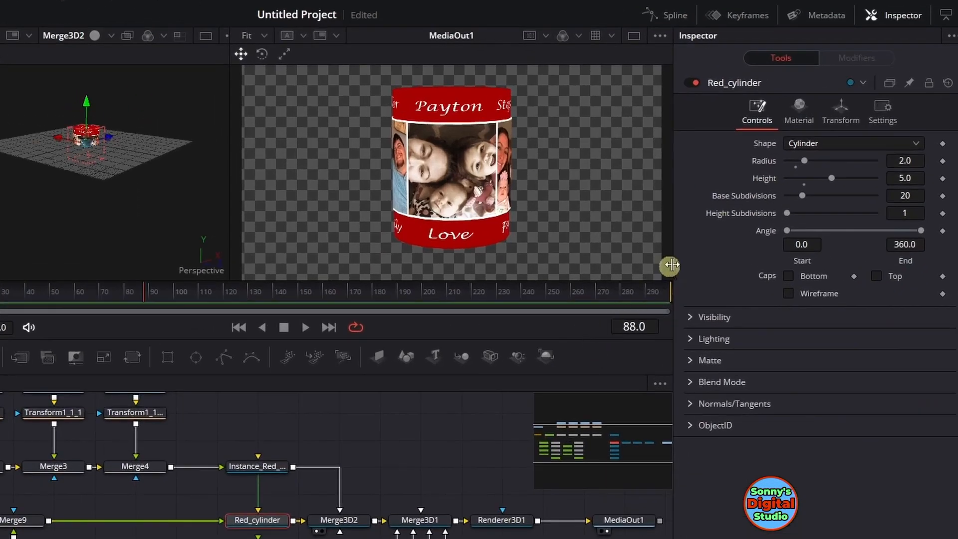
pyautogui.click(839, 119)
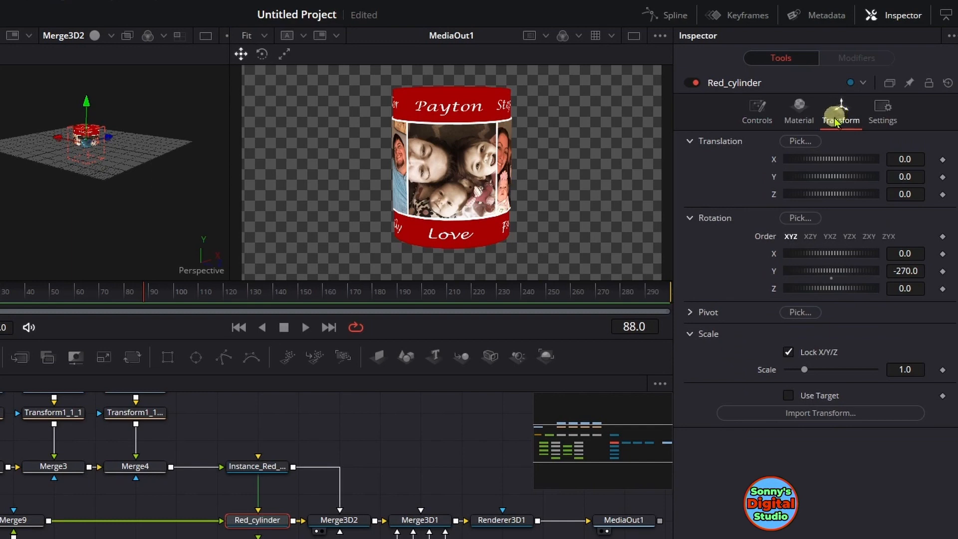
pyautogui.moveTo(833, 269); pyautogui.dragTo(833, 273)
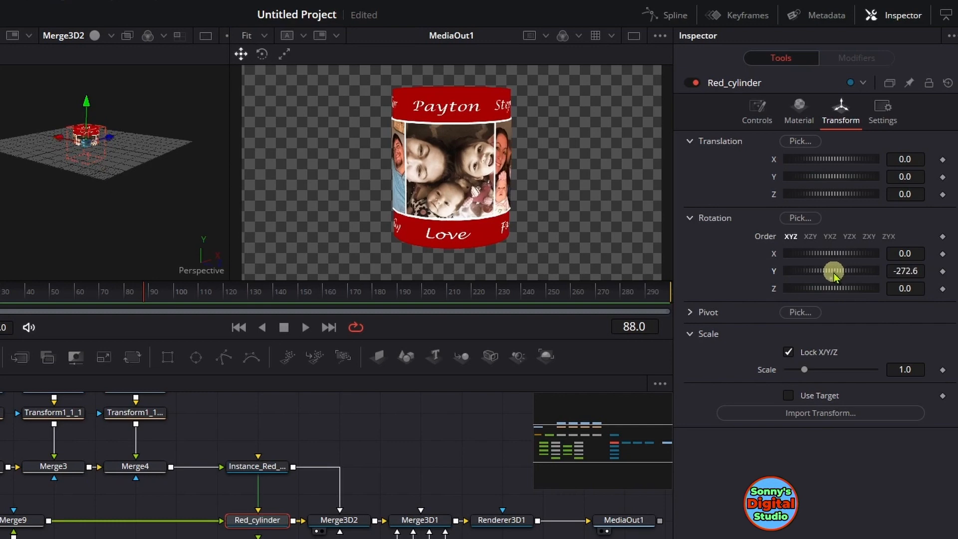
pyautogui.doubleClick(831, 273)
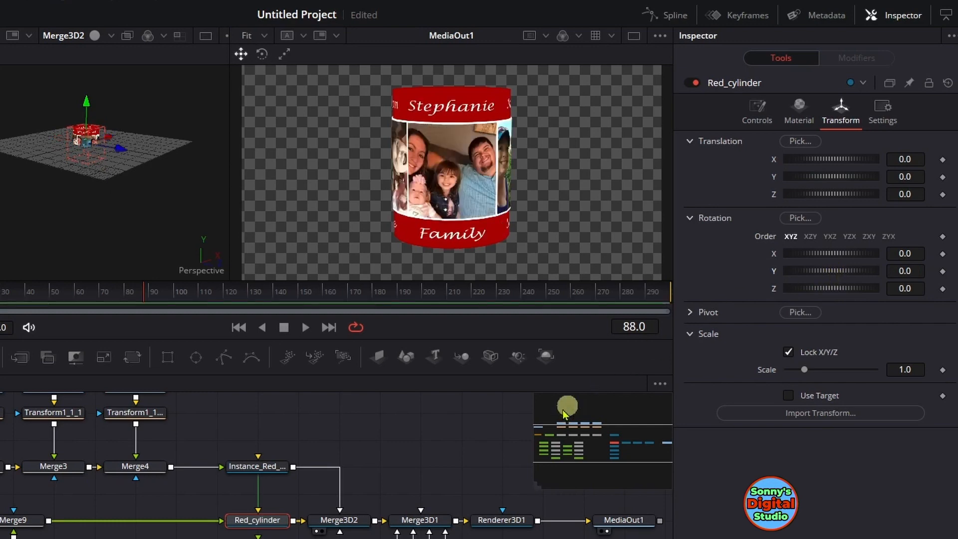
# Deinstance the Y rotation of Instance_Red_cylinder, test turning it independently, and reset its Y rotation to 0.0
pyautogui.click(269, 468)
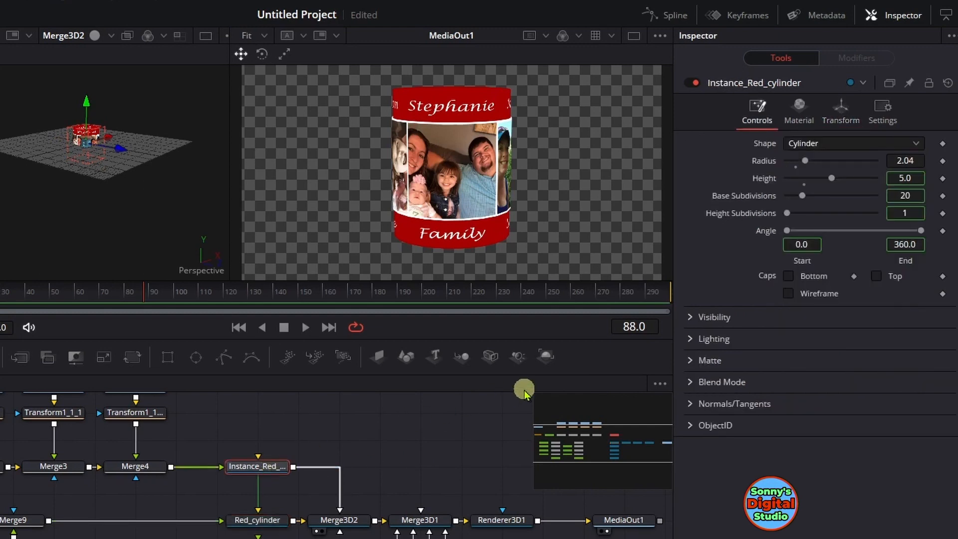
pyautogui.click(831, 121)
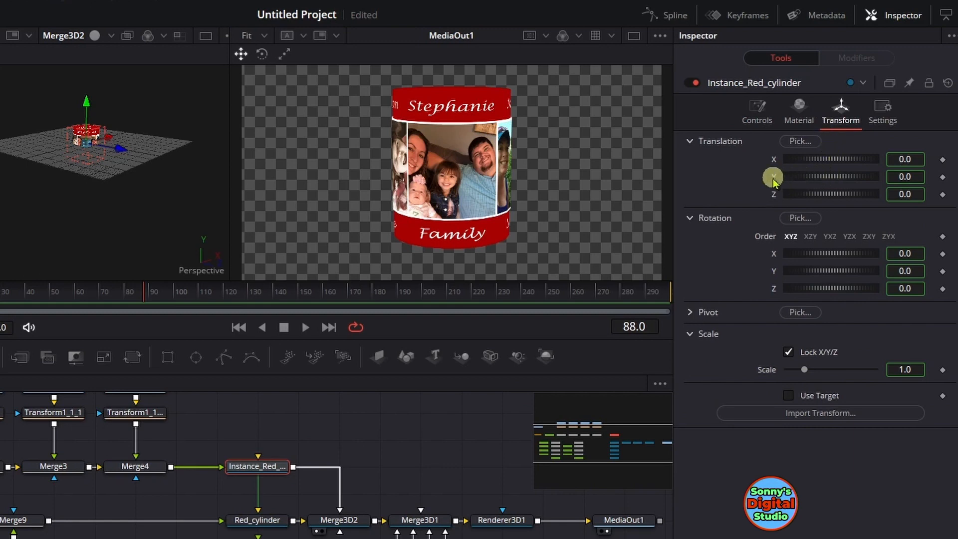
pyautogui.rightClick(773, 273)
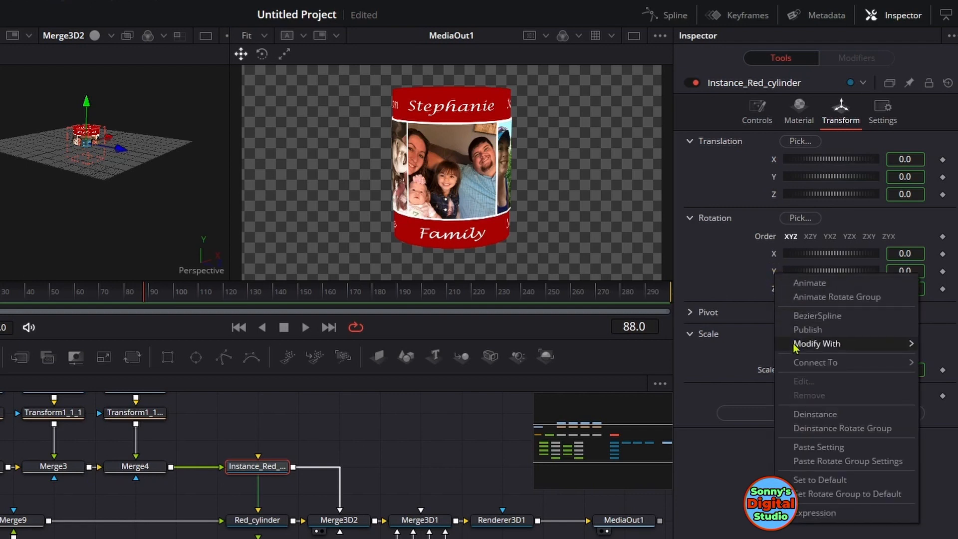
pyautogui.click(800, 414)
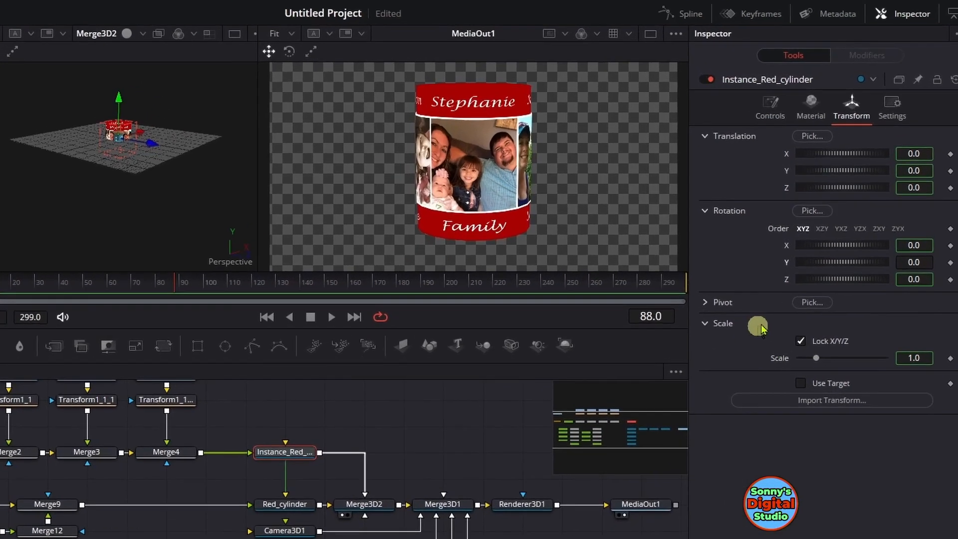
pyautogui.moveTo(826, 268); pyautogui.dragTo(851, 267)
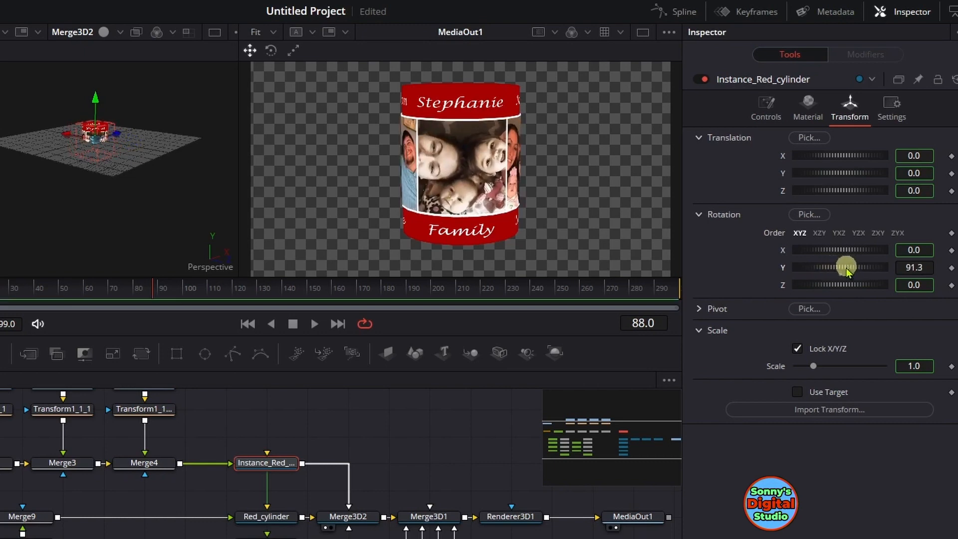
pyautogui.doubleClick(840, 272)
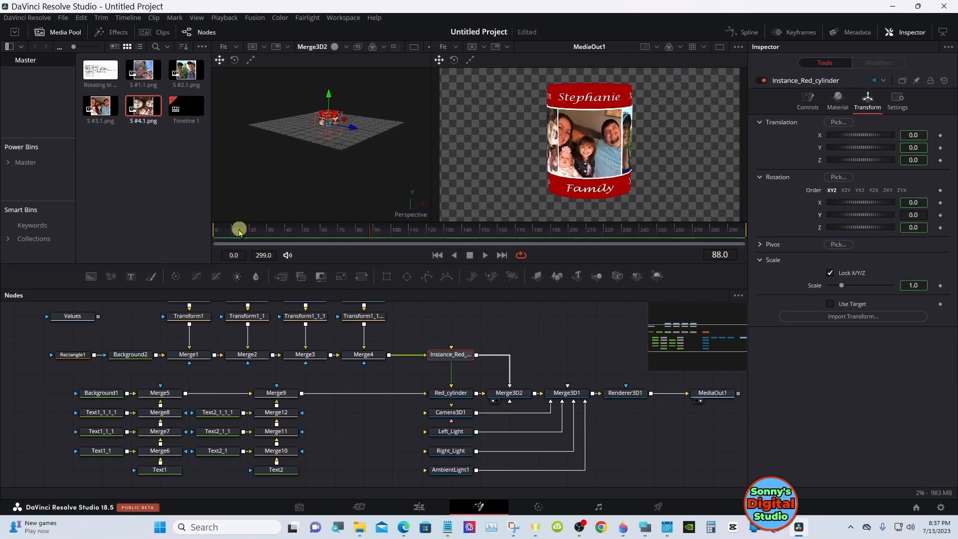
# Keyframe Red_cylinder's Y rotation at 0.0 on frame 0 and at -360.0 on frame 299
pyautogui.moveTo(236, 228); pyautogui.dragTo(212, 229)
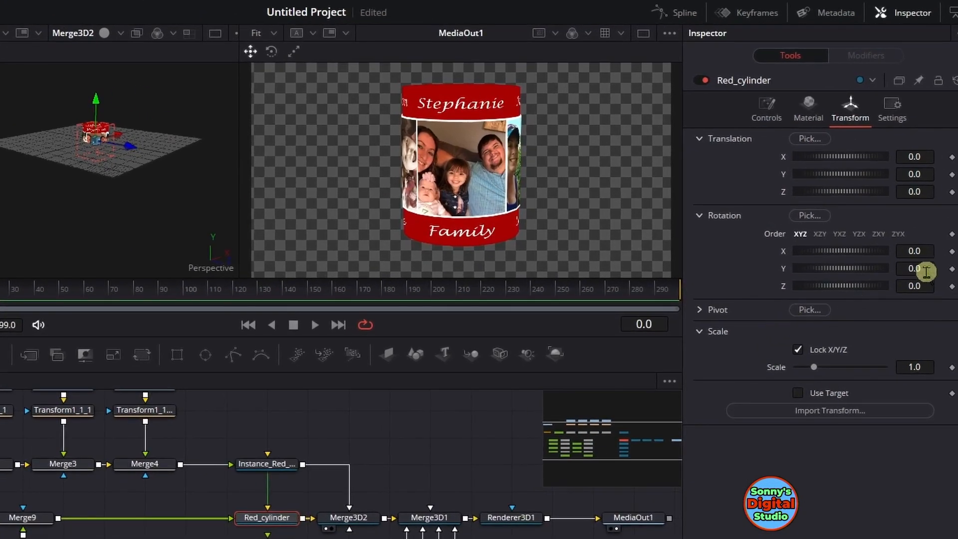
pyautogui.click(951, 270)
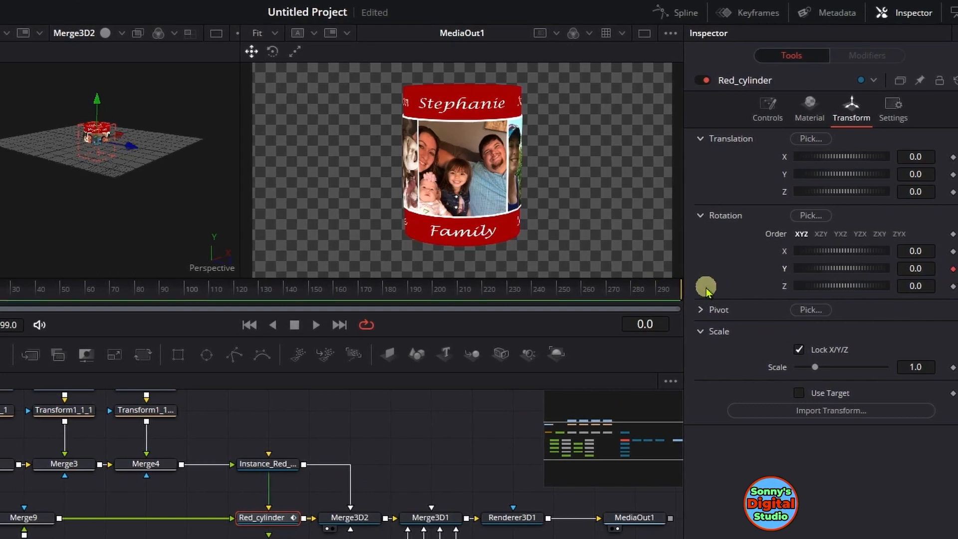
pyautogui.moveTo(648, 283); pyautogui.dragTo(700, 285)
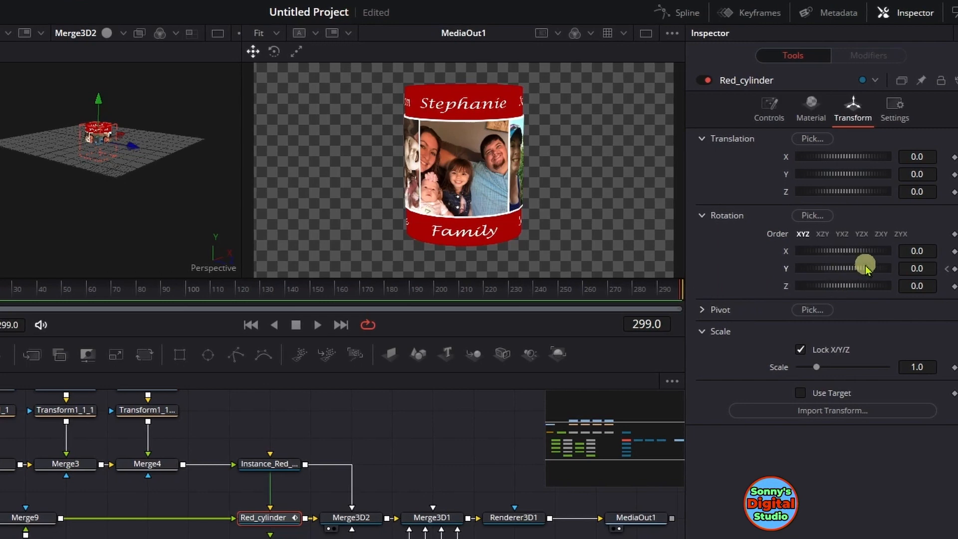
pyautogui.moveTo(865, 268); pyautogui.dragTo(772, 282)
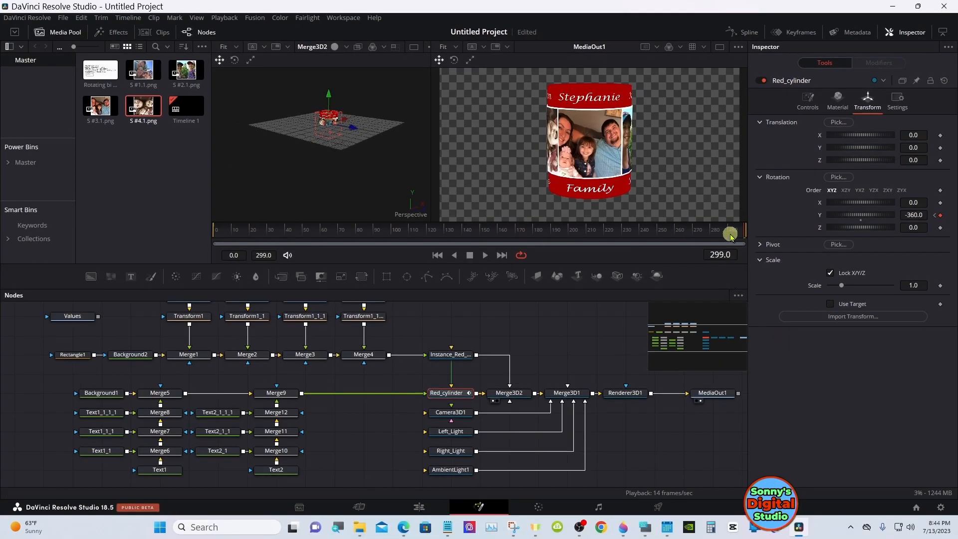
# Keyframe Instance_Red_cylinder's Y rotation at 0.0 on frame 0 and at 359.9 on frame 299
pyautogui.moveTo(729, 230); pyautogui.dragTo(186, 232)
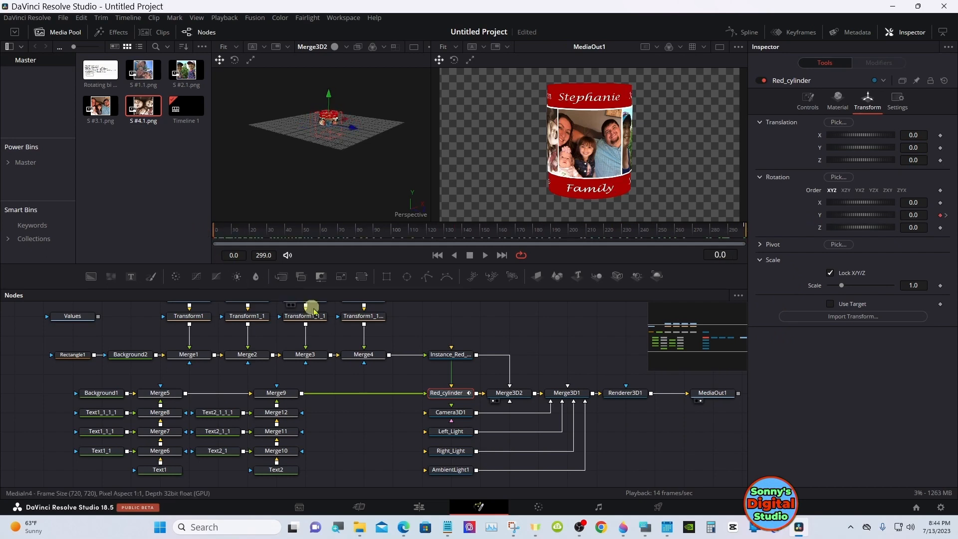
pyautogui.click(452, 355)
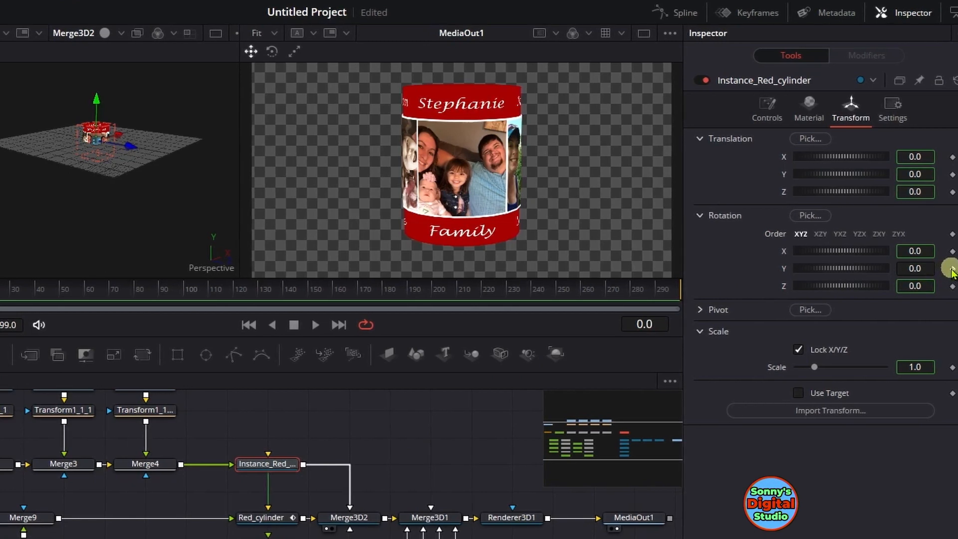
pyautogui.click(952, 269)
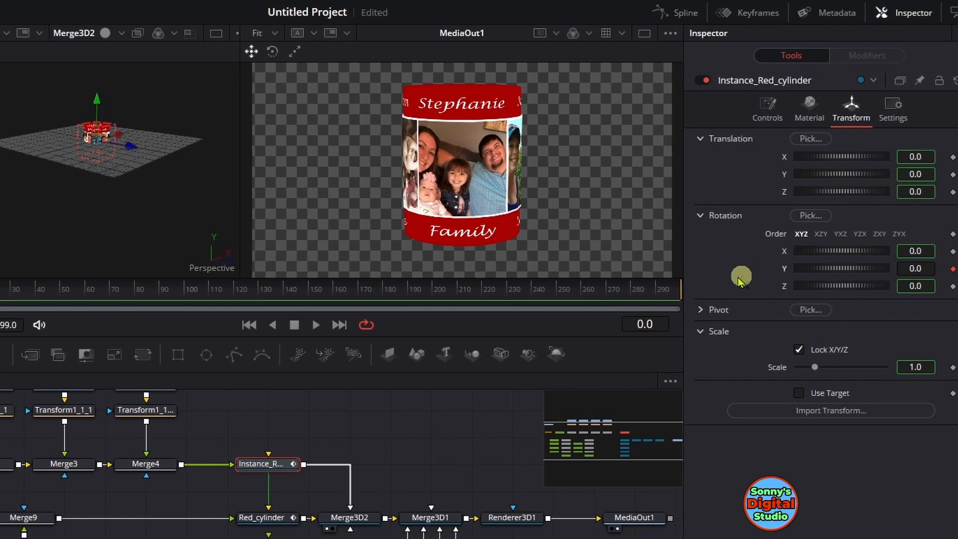
pyautogui.moveTo(642, 283); pyautogui.dragTo(712, 280)
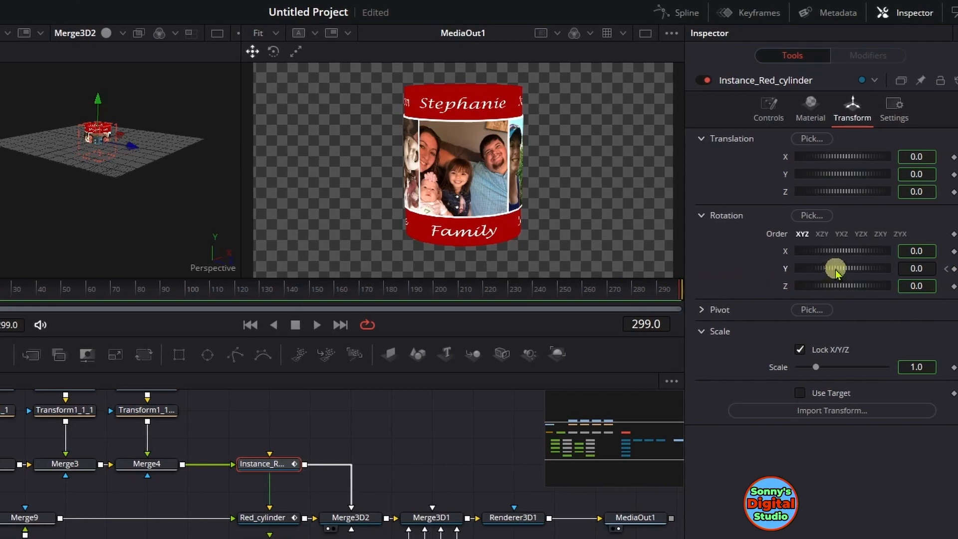
pyautogui.moveTo(838, 269); pyautogui.dragTo(846, 272)
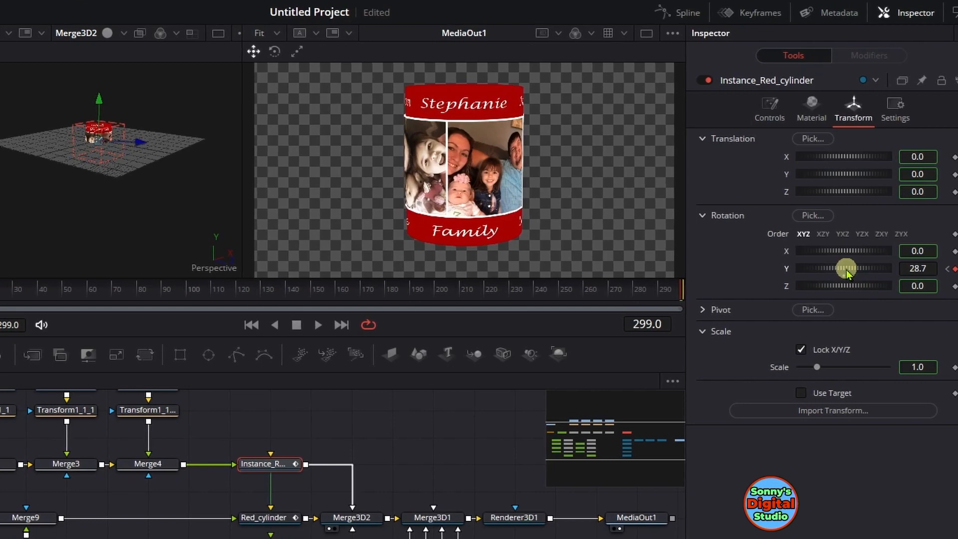
pyautogui.moveTo(854, 271)
pyautogui.mouseDown()
pyautogui.moveTo(836, 270)
pyautogui.moveTo(883, 269)
pyautogui.moveTo(855, 272)
pyautogui.moveTo(871, 274)
pyautogui.mouseUp()
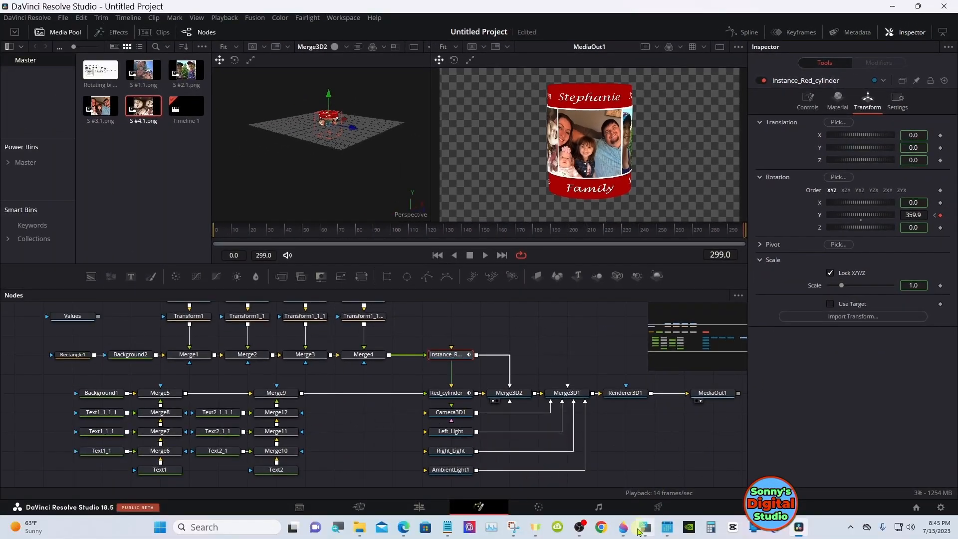
# Set Instance_Red_cylinder's Y rotation keyframe on frame 299 to 360.0
pyautogui.click(641, 529)
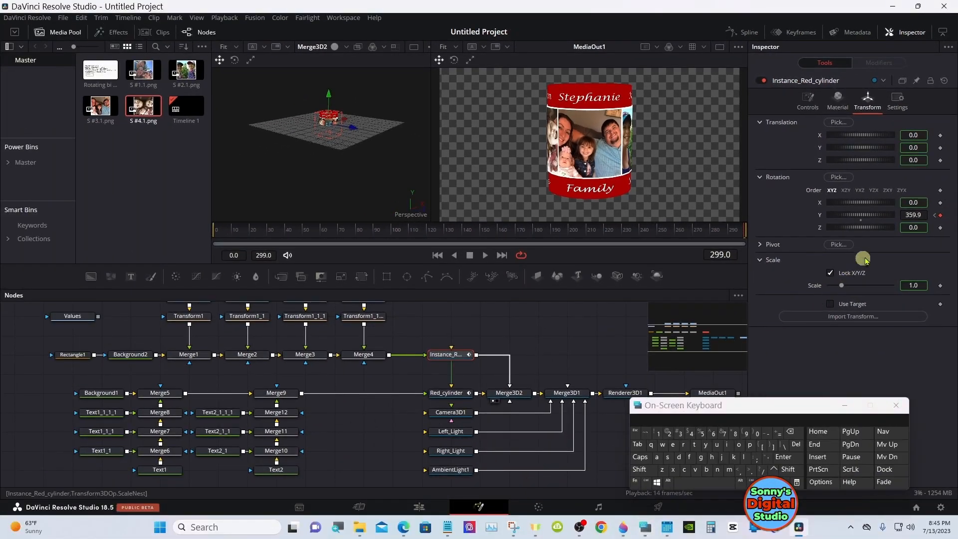
pyautogui.click(921, 215)
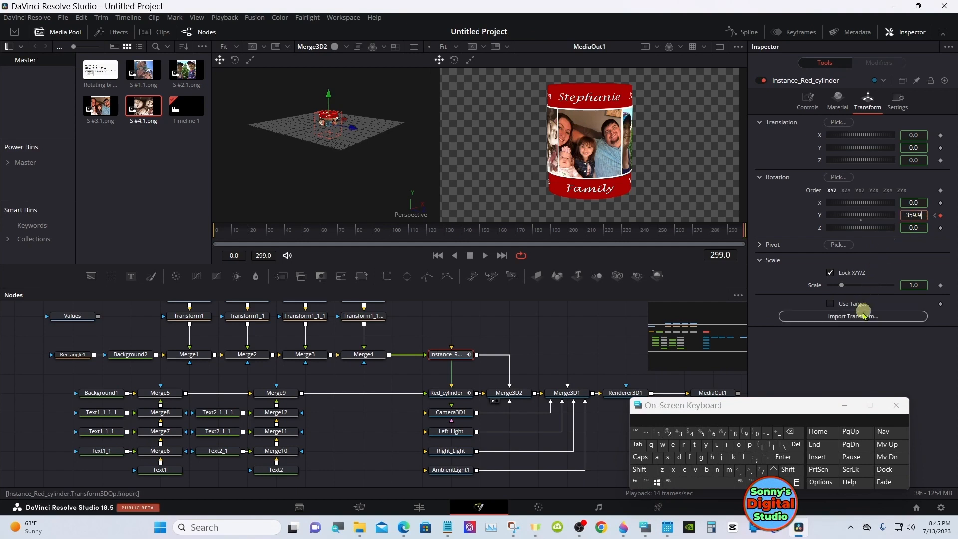
pyautogui.click(796, 434)
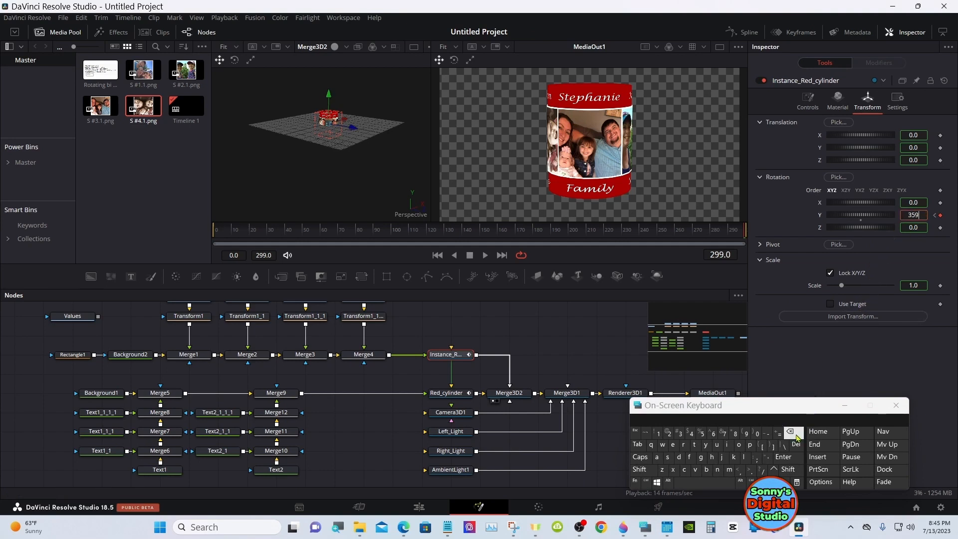
pyautogui.click(796, 435)
pyautogui.click(796, 434)
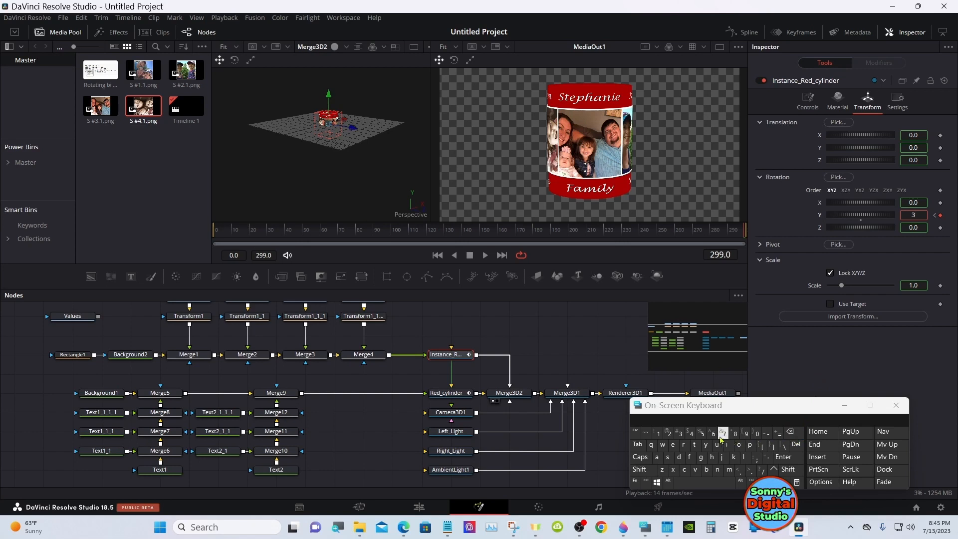
pyautogui.click(757, 434)
pyautogui.click(783, 456)
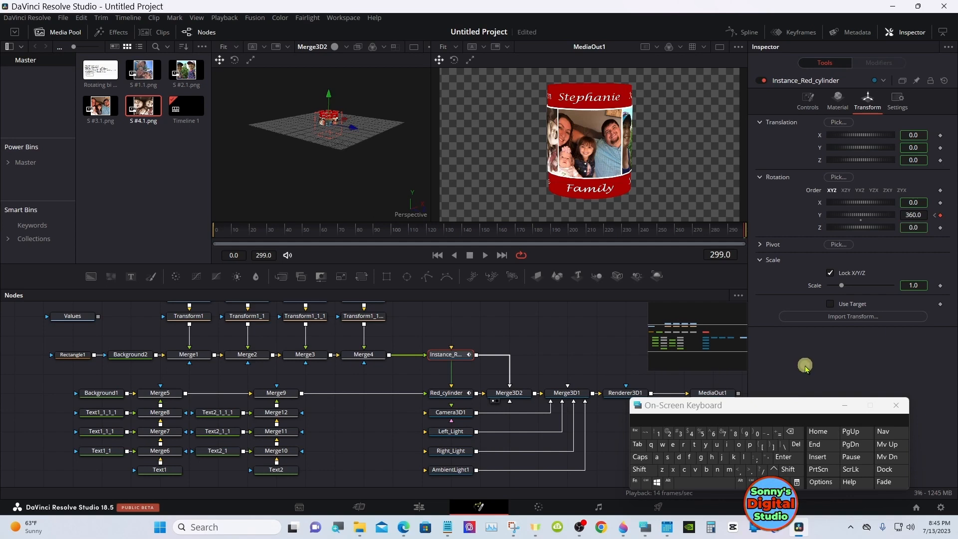
pyautogui.click(844, 405)
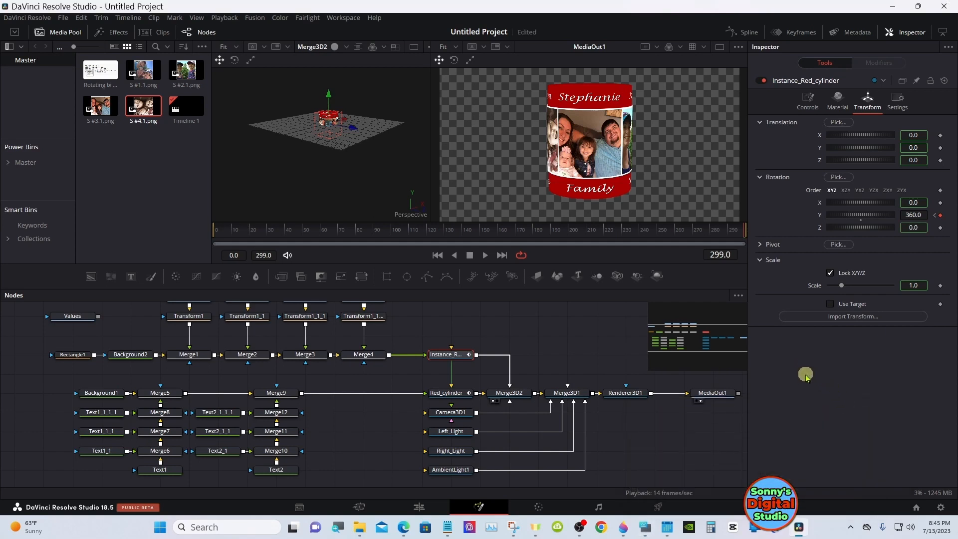
# Scrub and play the Fusion Composition clip on the edit timeline to check the opposing rotations
pyautogui.click(418, 507)
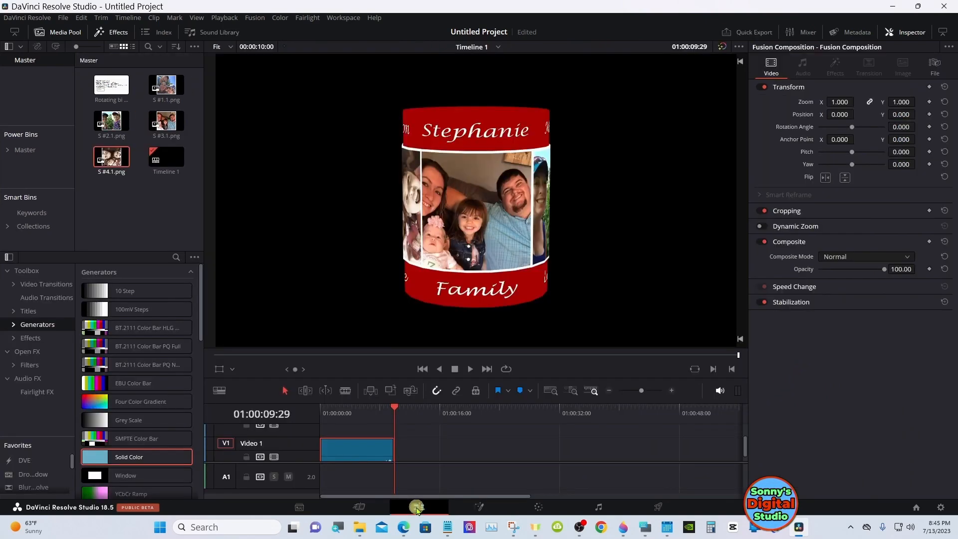
pyautogui.click(353, 415)
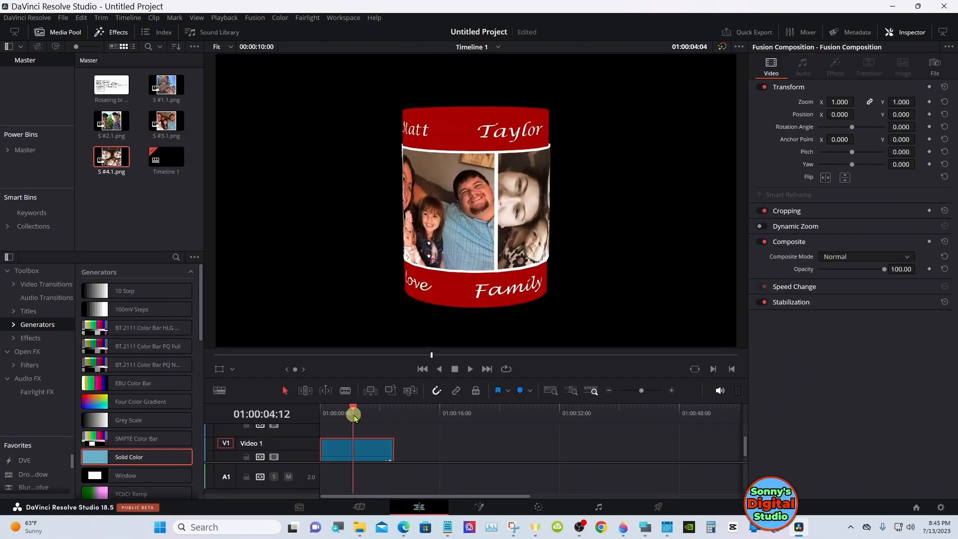
pyautogui.moveTo(354, 417); pyautogui.dragTo(367, 413)
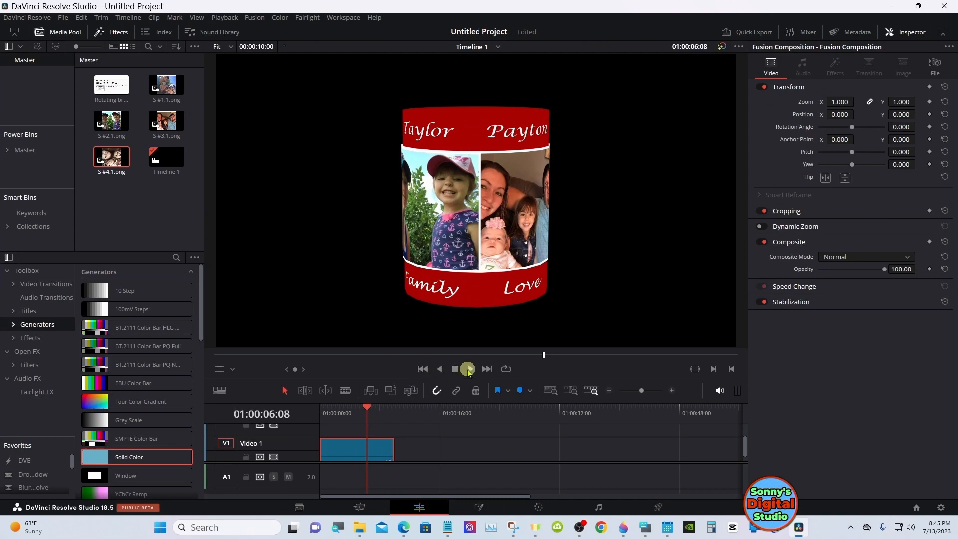
pyautogui.click(467, 369)
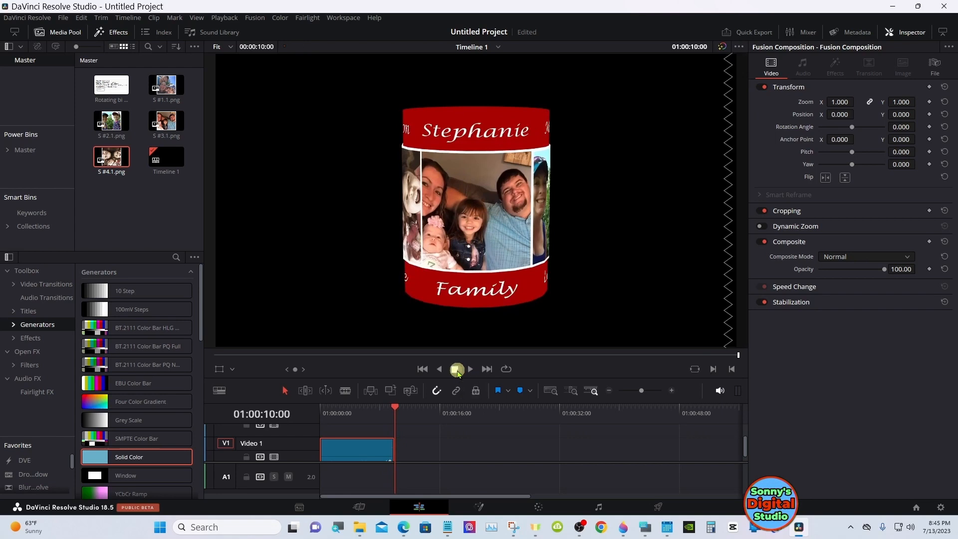
# Try extending the Fusion Composition clip to 00:00:14:18, play it past ten seconds, and trim it back to 00:00:10:00
pyautogui.click(391, 447)
pyautogui.moveTo(392, 447); pyautogui.dragTo(424, 447)
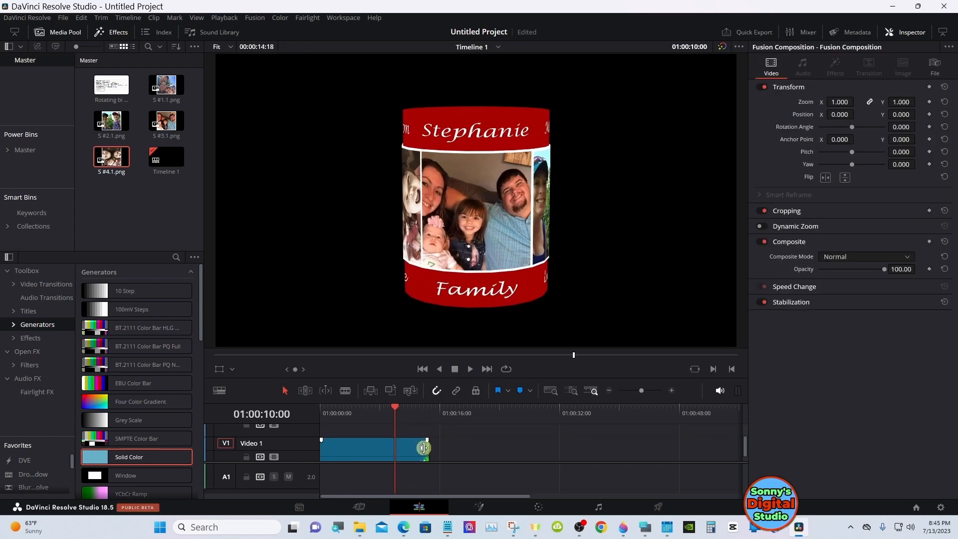
pyautogui.click(470, 372)
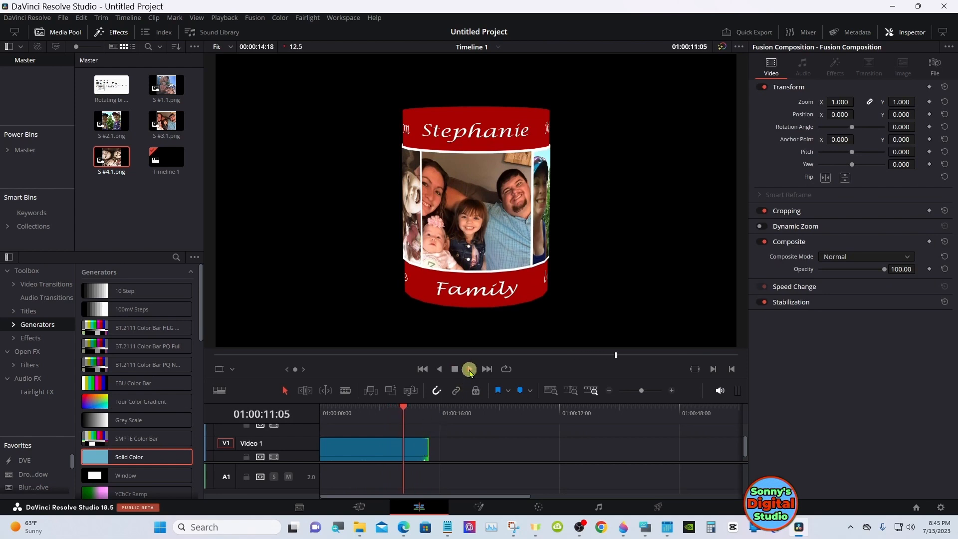
pyautogui.click(454, 368)
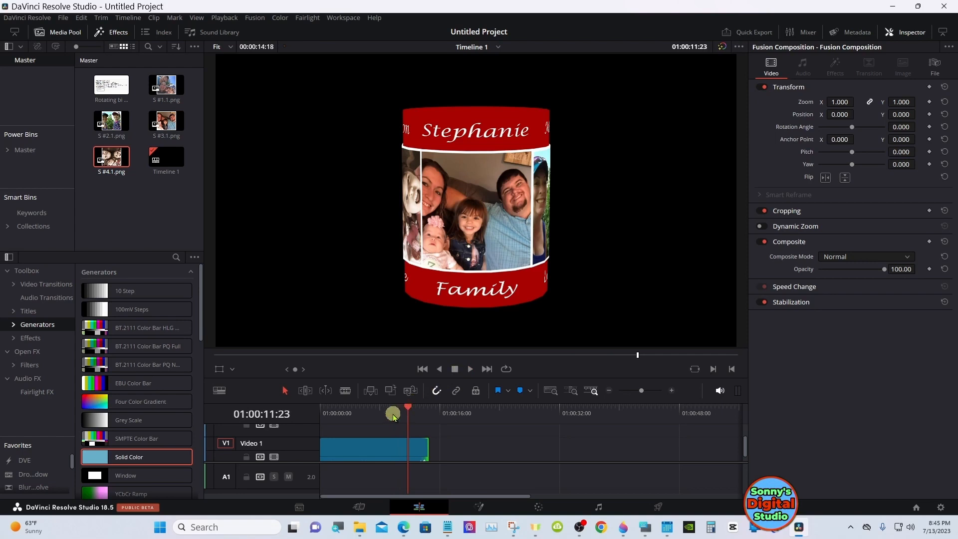
pyautogui.moveTo(391, 413); pyautogui.dragTo(394, 414)
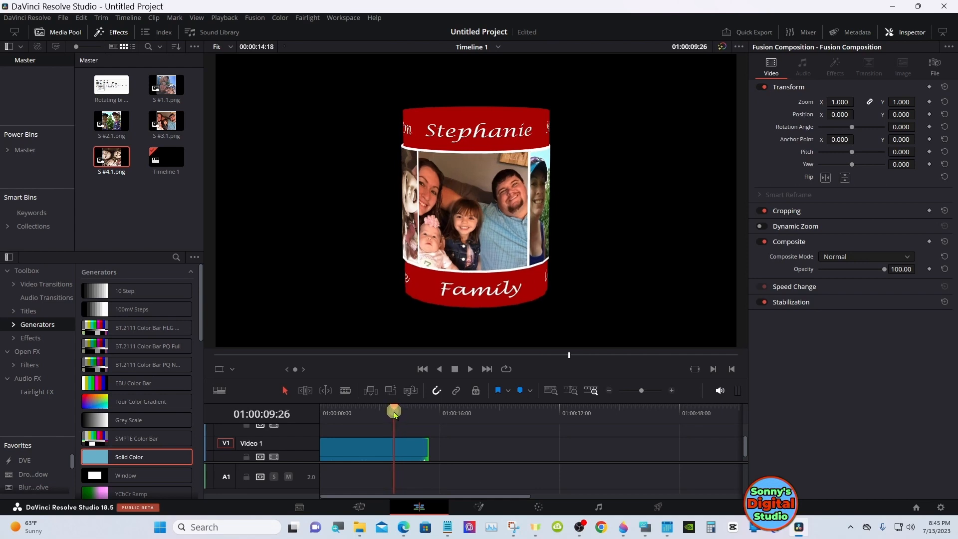
pyautogui.moveTo(394, 414); pyautogui.dragTo(395, 414)
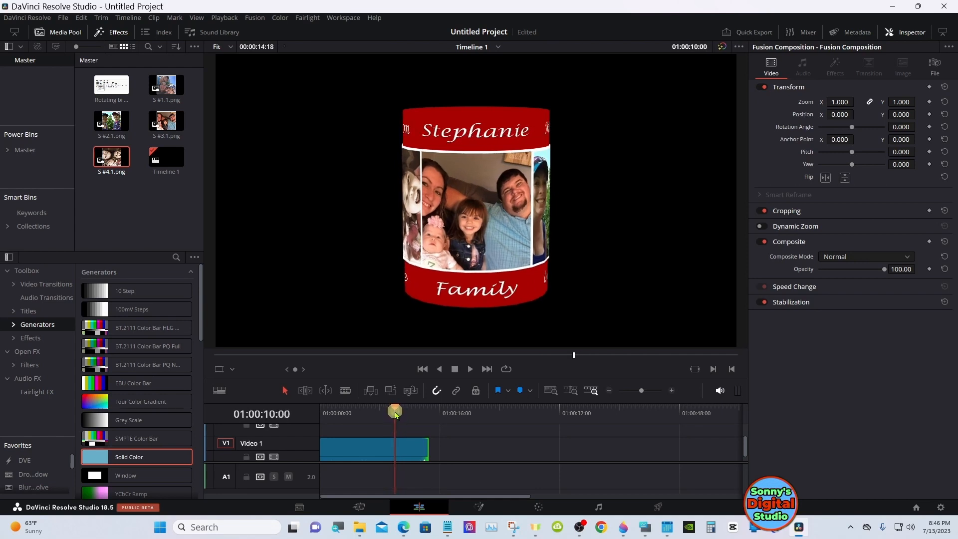
pyautogui.moveTo(425, 448); pyautogui.dragTo(394, 449)
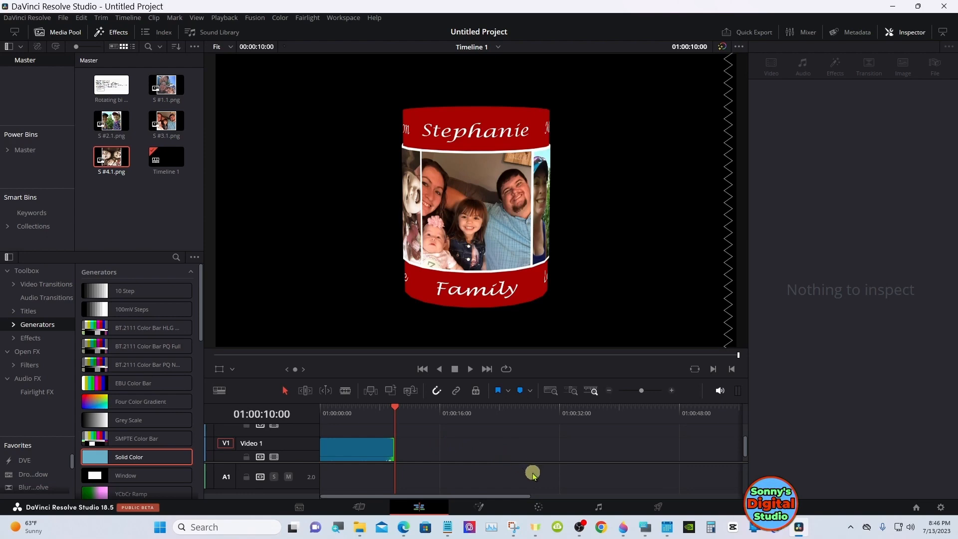
# Display the Y Rotation curves of Red_cylinder and Instance_Red_cylinder in a widened spline editor of the Fusion composition
pyautogui.click(478, 506)
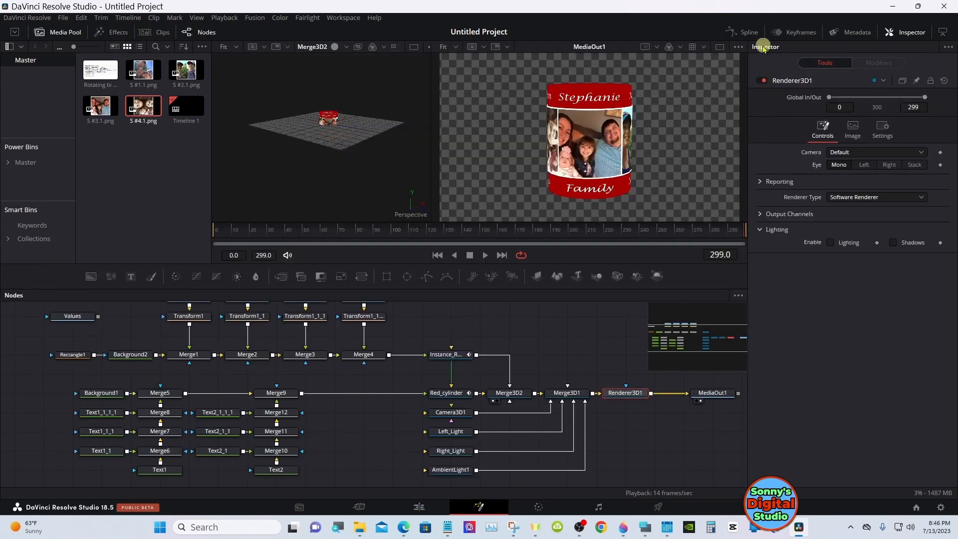
pyautogui.click(750, 33)
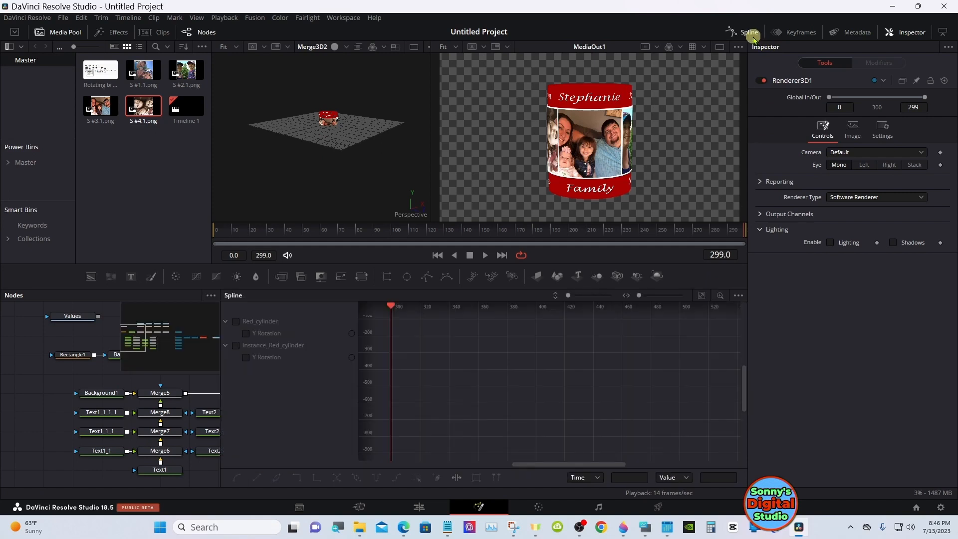
pyautogui.click(944, 33)
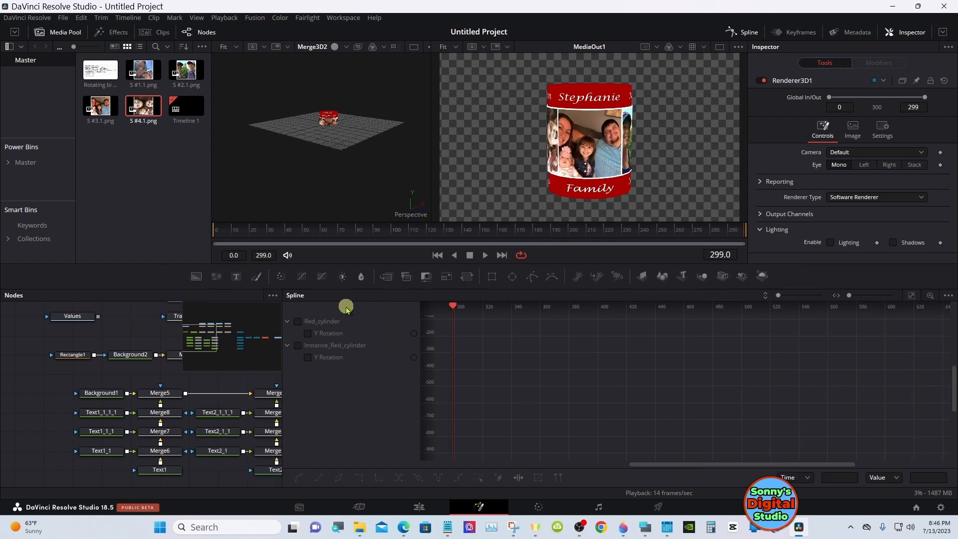
pyautogui.click(298, 321)
pyautogui.click(298, 345)
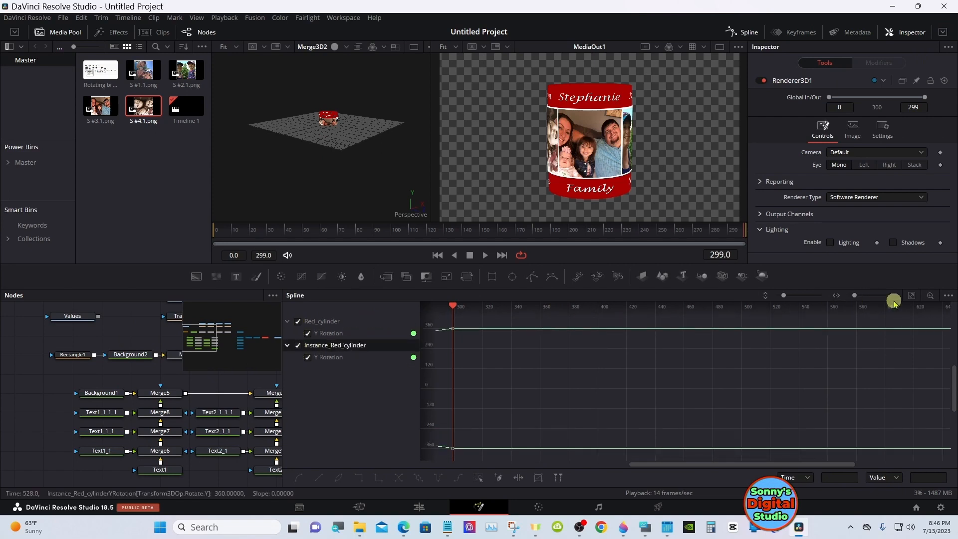
# Fit both Y Rotation curves in the graph, select all their keyframes, and apply Set Relative
pyautogui.click(913, 296)
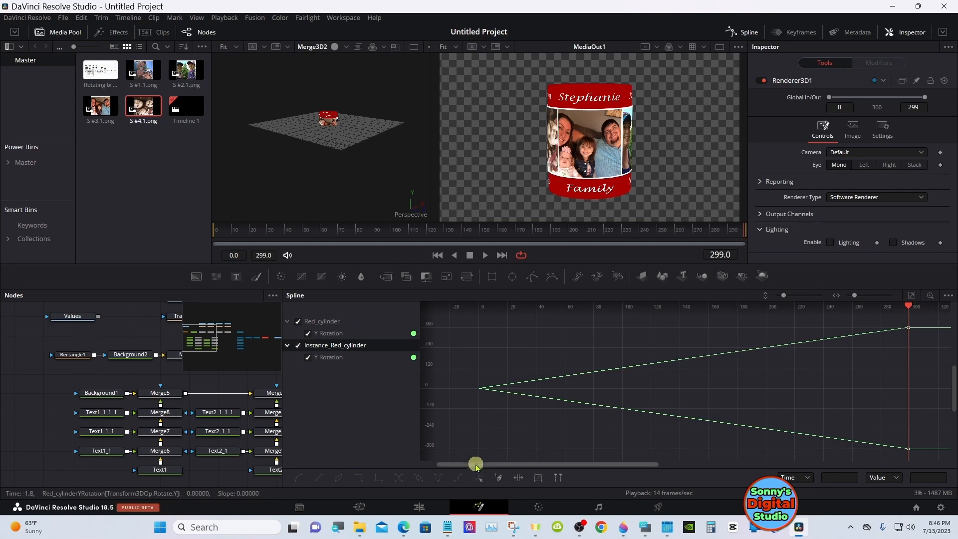
pyautogui.click(477, 477)
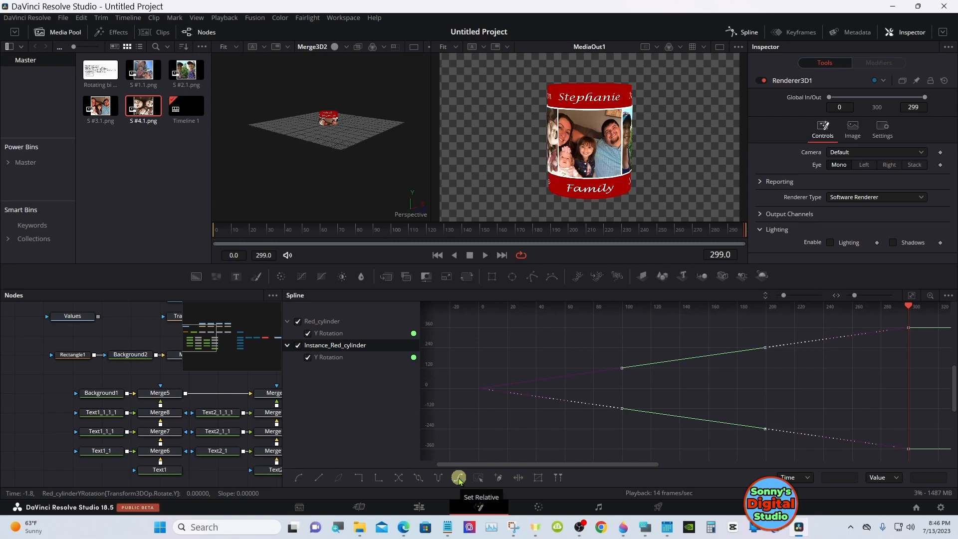
pyautogui.click(458, 478)
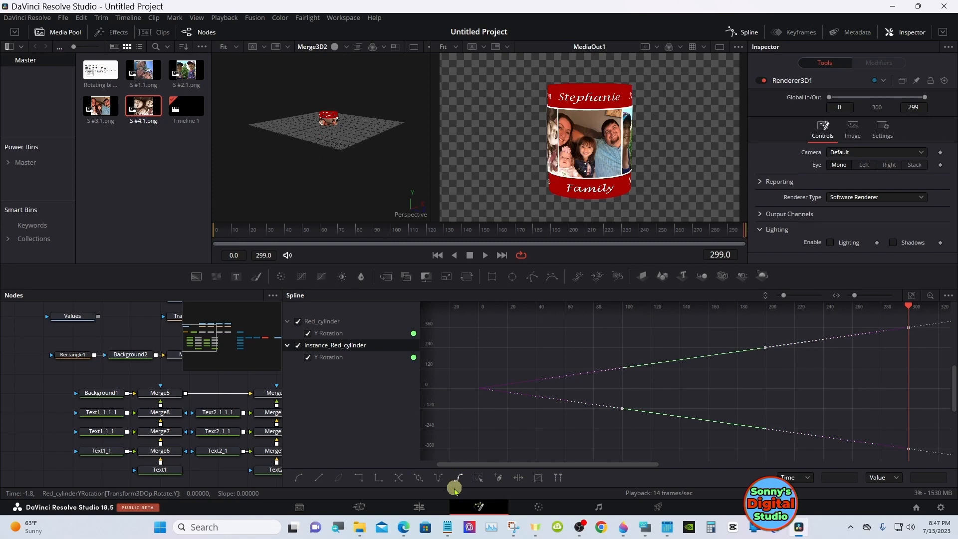
# Extend the Fusion Composition clip on the edit timeline to 00:00:20:00
pyautogui.click(421, 507)
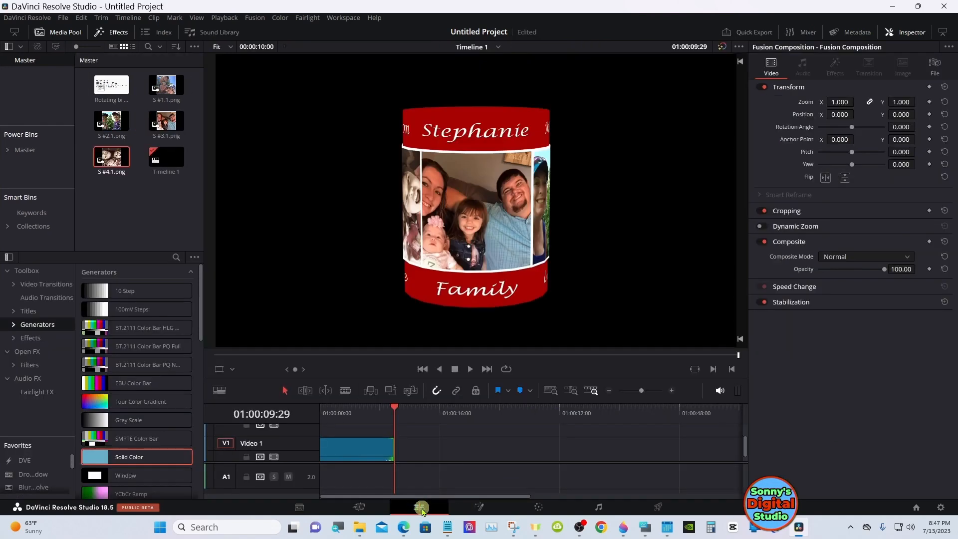
pyautogui.moveTo(392, 416); pyautogui.dragTo(379, 419)
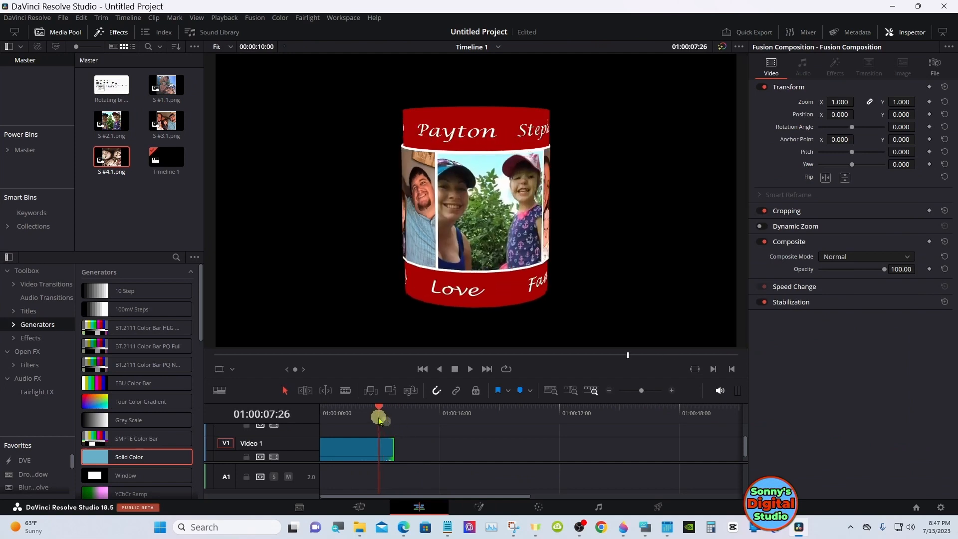
pyautogui.click(371, 455)
pyautogui.moveTo(388, 447); pyautogui.dragTo(463, 447)
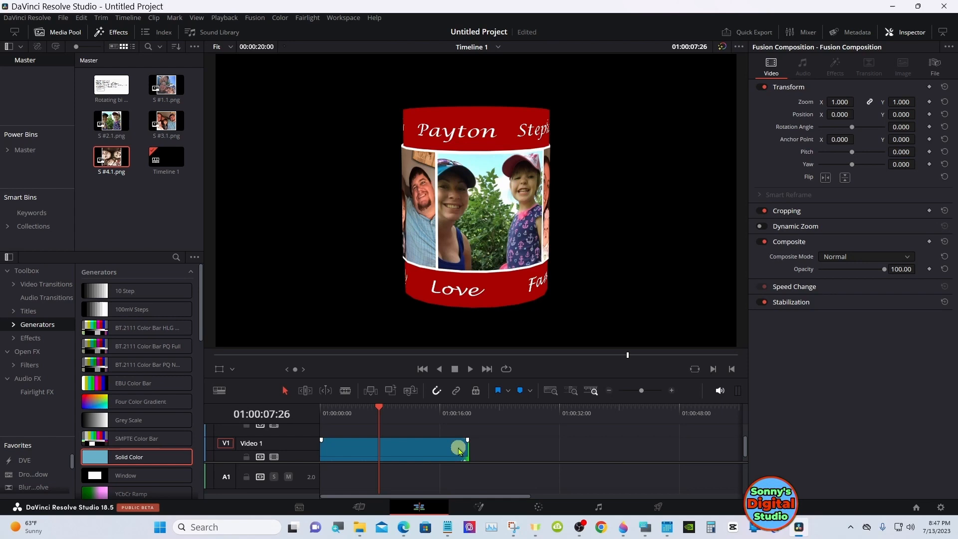
# Scrub the extended clip past ten seconds to check the continued rotation, and return the playhead to 01:00:00:00
pyautogui.click(410, 414)
pyautogui.moveTo(410, 418); pyautogui.dragTo(457, 417)
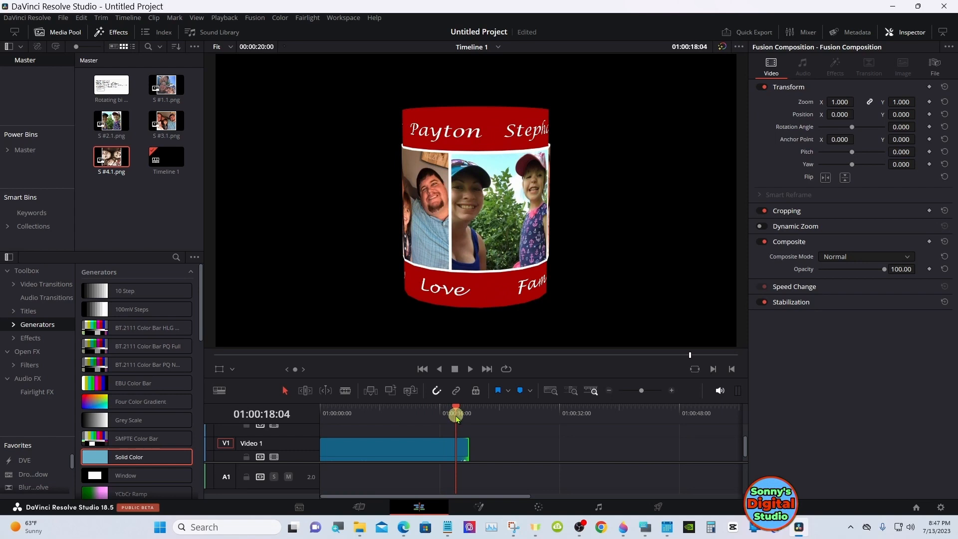
pyautogui.moveTo(455, 417); pyautogui.dragTo(324, 416)
# Move the Fusion Composition clip up one track and place a Solid Color generator beneath it on Video 1, matching its 20-second length
pyautogui.moveTo(376, 453); pyautogui.dragTo(374, 431)
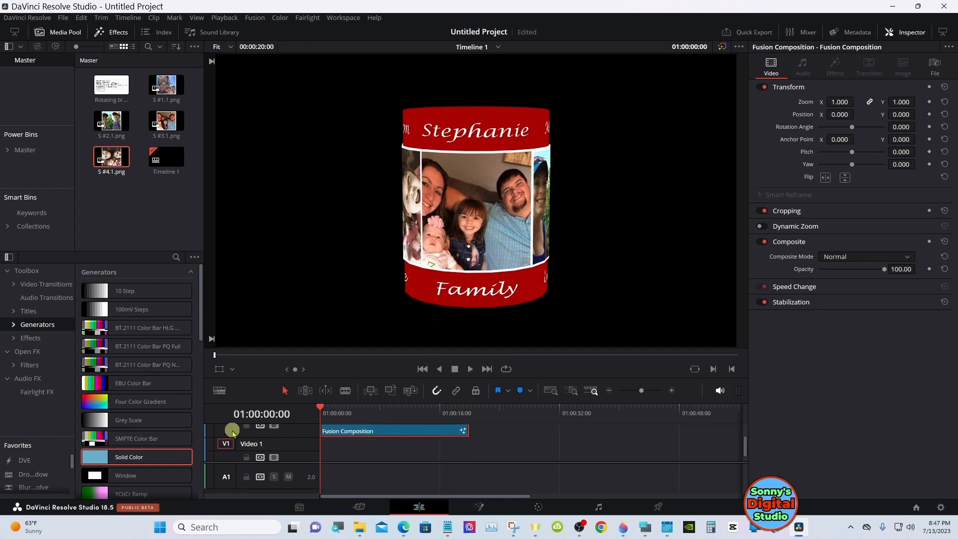
pyautogui.moveTo(96, 457); pyautogui.dragTo(467, 451)
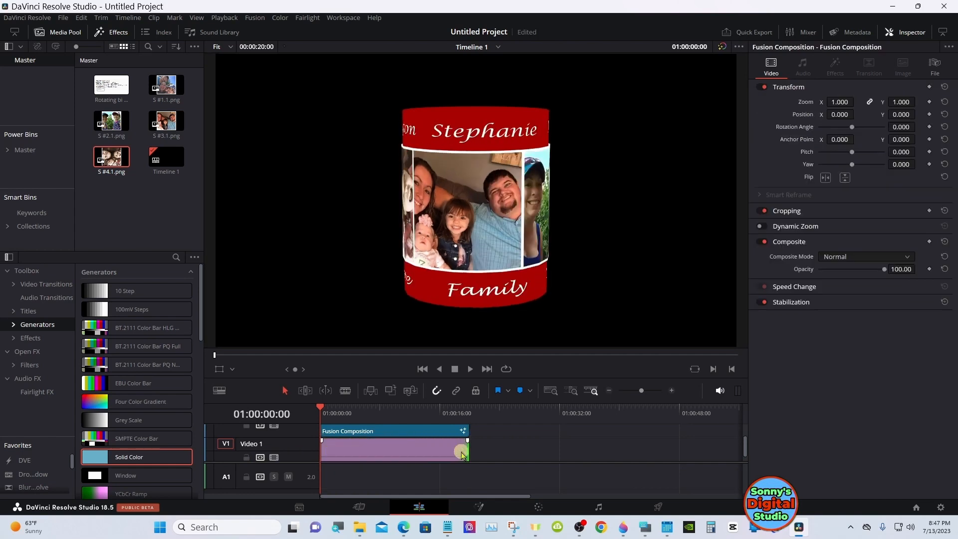
# Set the Solid Color background clip to dark green #004b00
pyautogui.click(453, 454)
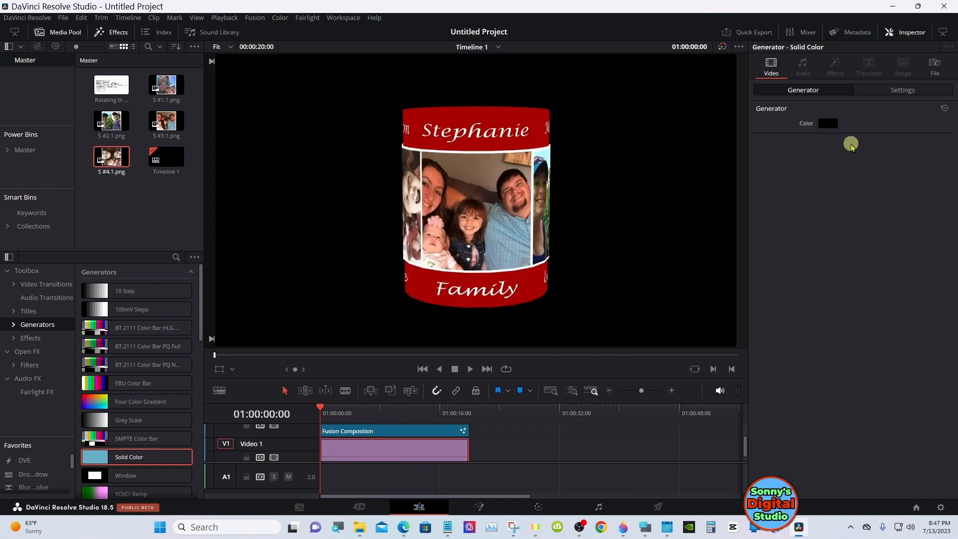
pyautogui.click(828, 124)
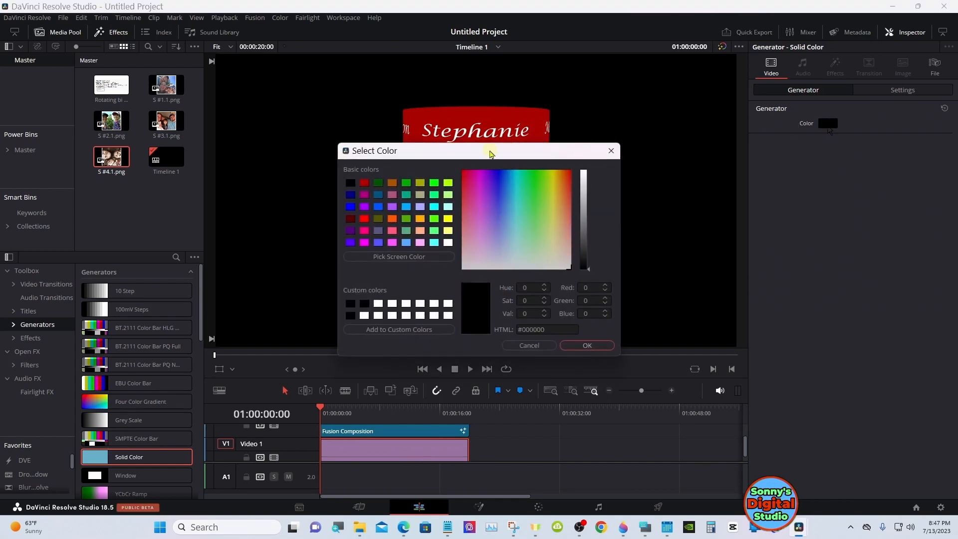
pyautogui.click(434, 180)
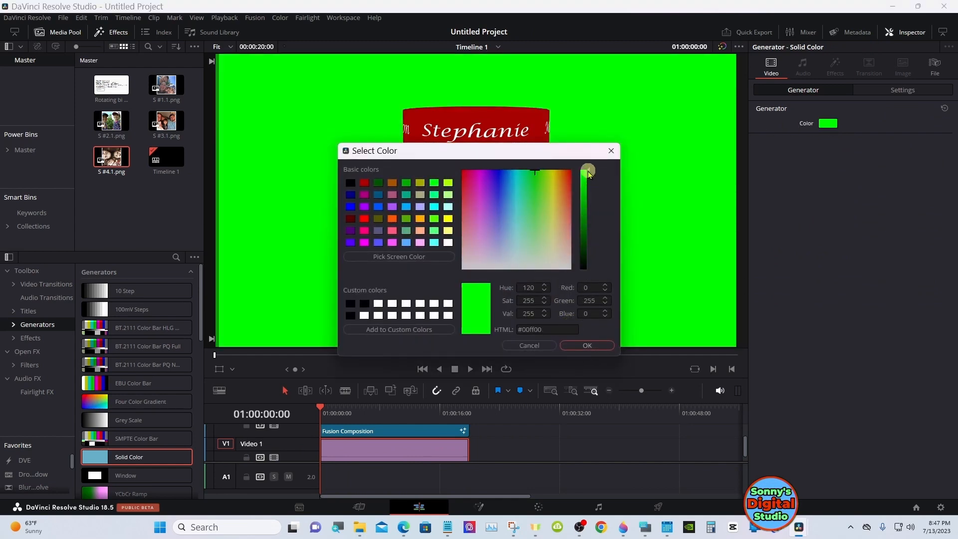
pyautogui.moveTo(588, 176); pyautogui.dragTo(588, 219)
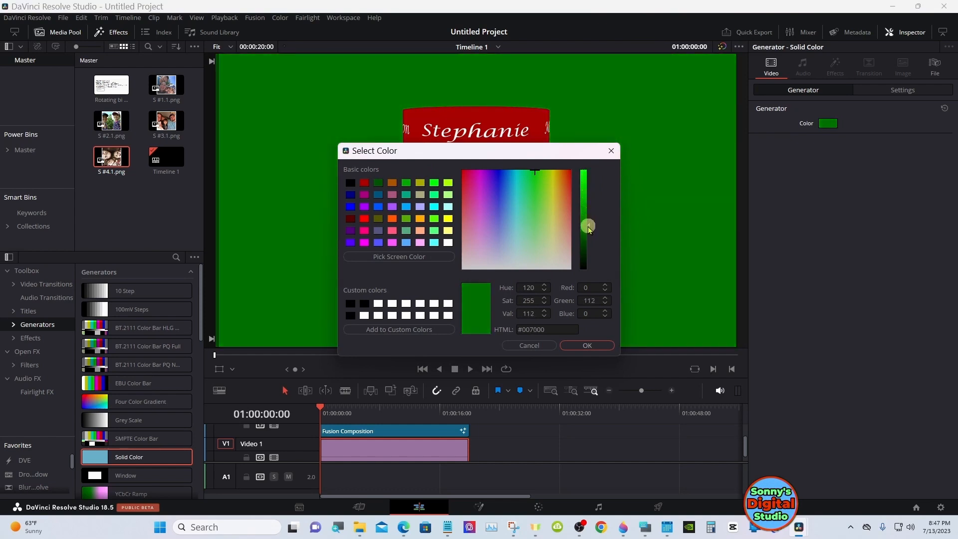
pyautogui.moveTo(589, 233); pyautogui.dragTo(589, 244)
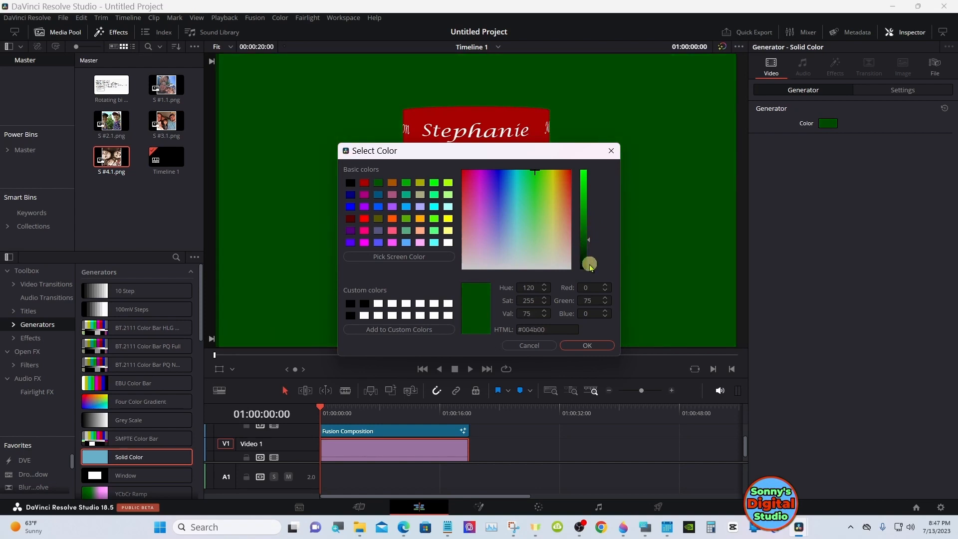
pyautogui.click(587, 345)
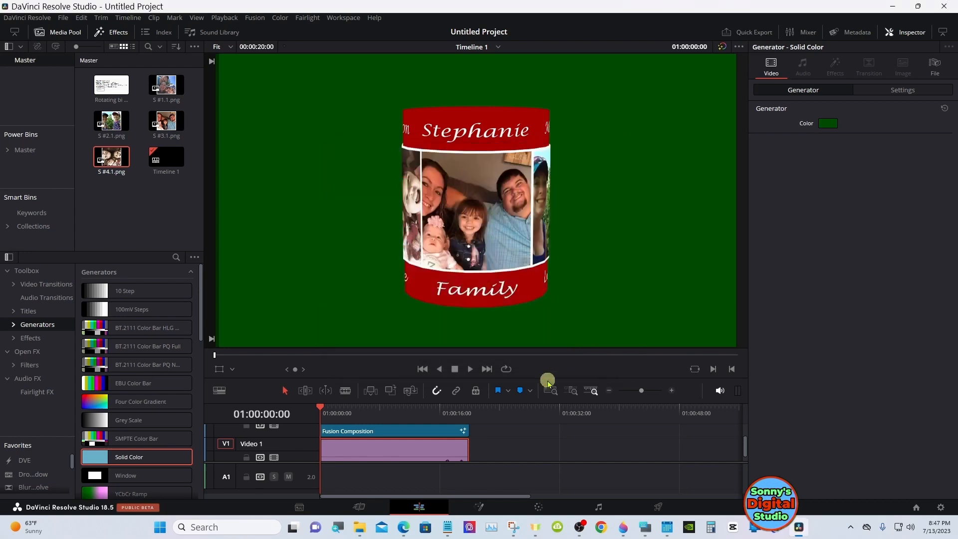
# Scrub the edit timeline back to its start and play the first few seconds to check the cylinder's rotation over the green background
pyautogui.click(398, 412)
pyautogui.moveTo(398, 412); pyautogui.dragTo(325, 412)
pyautogui.click(469, 371)
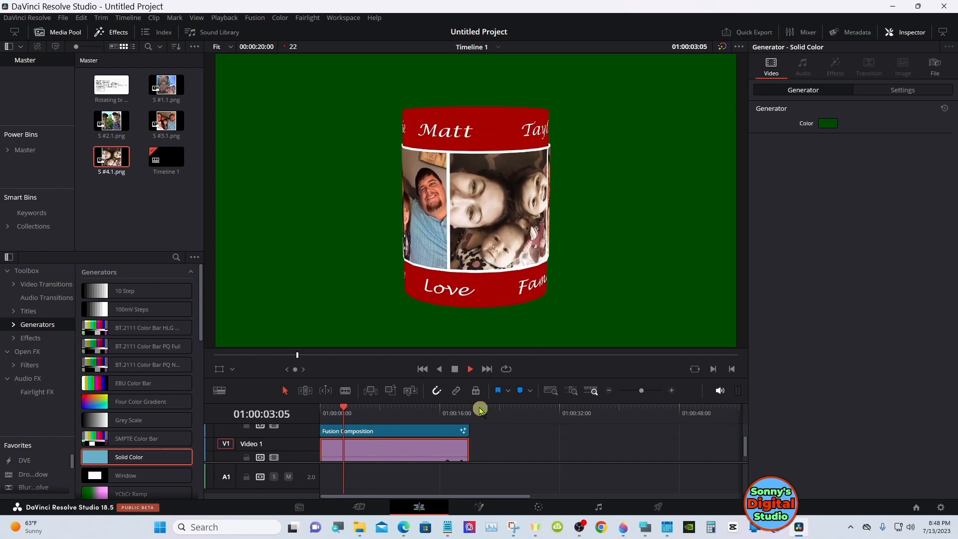
pyautogui.click(454, 368)
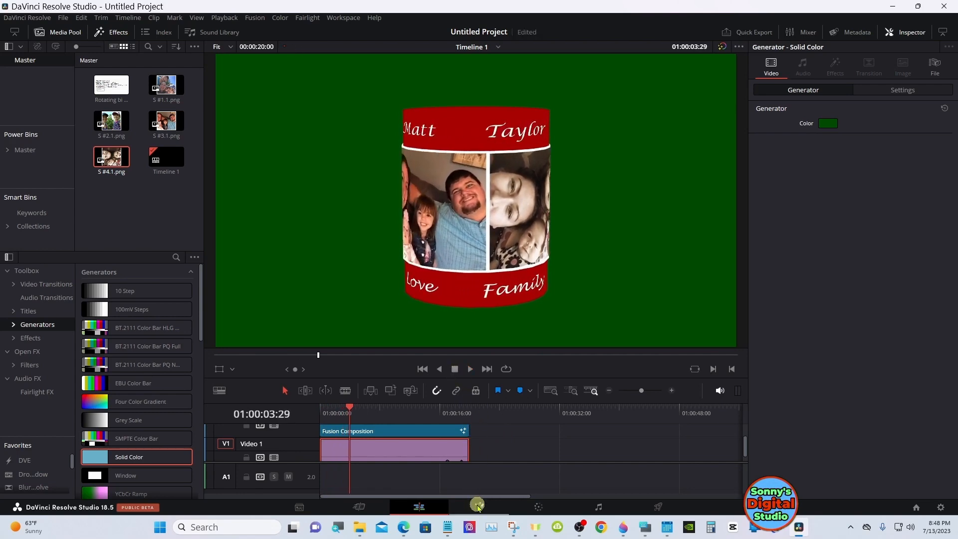
# In the Fusion composition, hide the Spline editor and darken the red of the Background1 node to saturation 1.0 and value 0.535
pyautogui.click(478, 504)
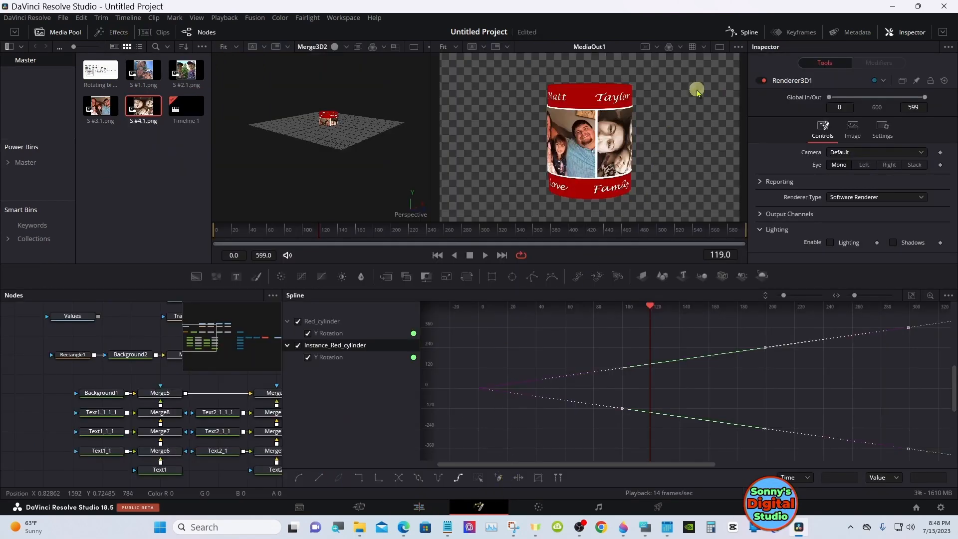
pyautogui.click(741, 34)
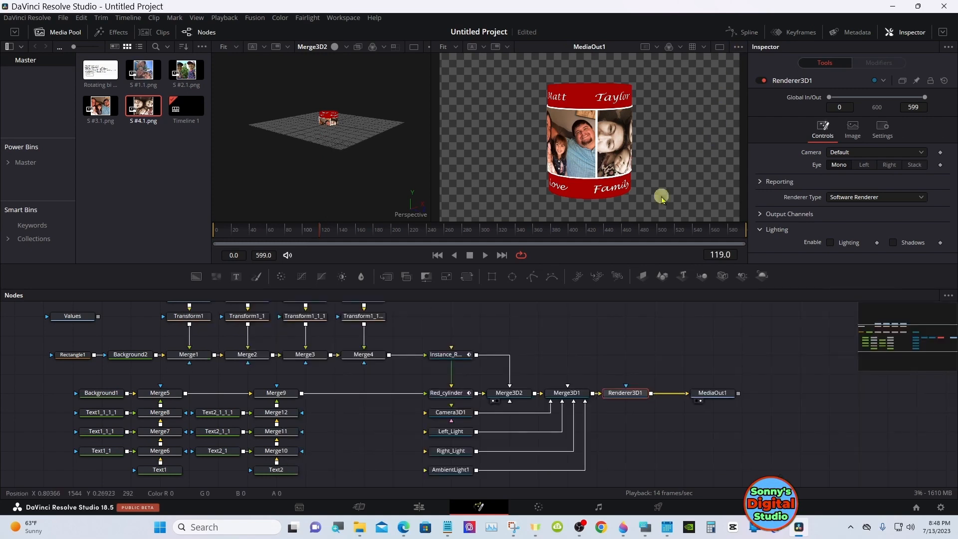
pyautogui.click(104, 394)
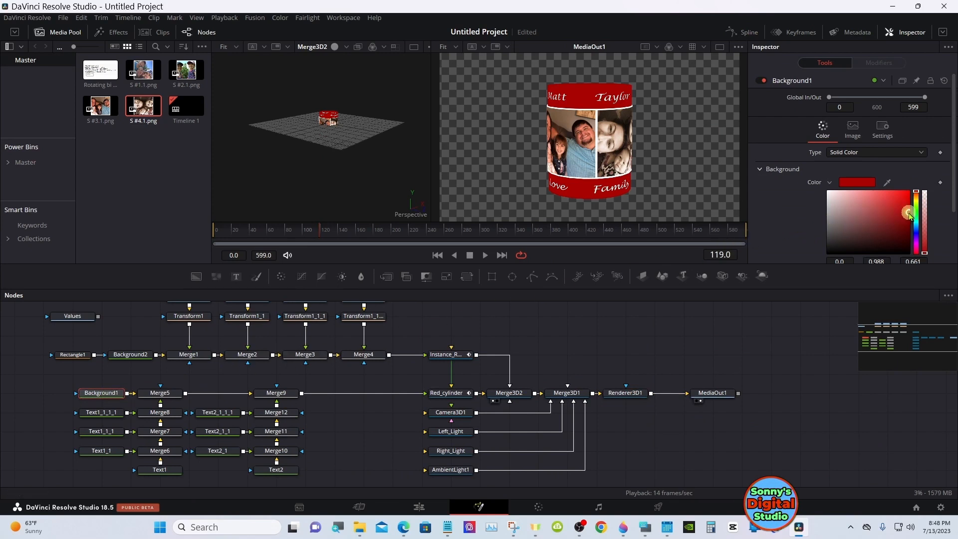
pyautogui.moveTo(908, 213); pyautogui.dragTo(911, 219)
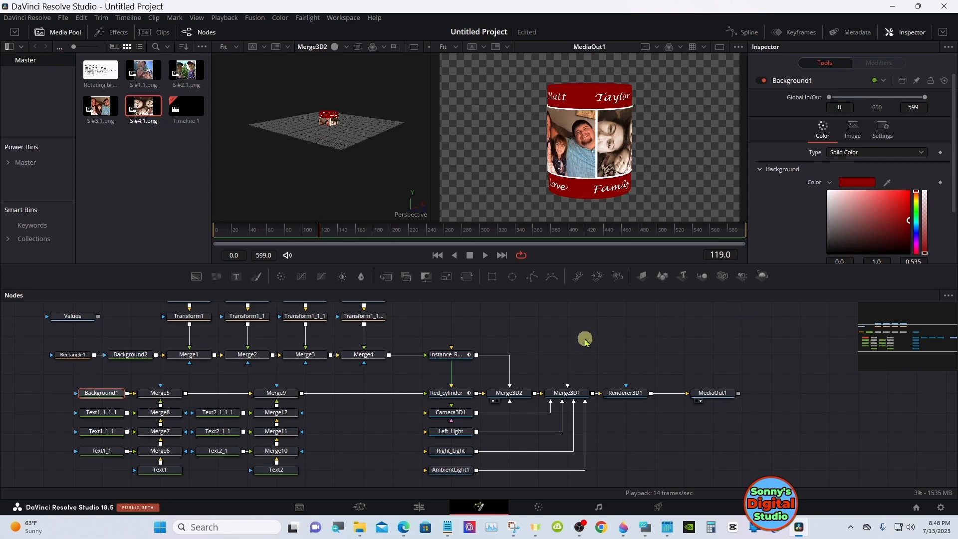
# Check the darker red bands against the green background on the edit timeline, scrubbing to 01:00:08:10
pyautogui.click(423, 507)
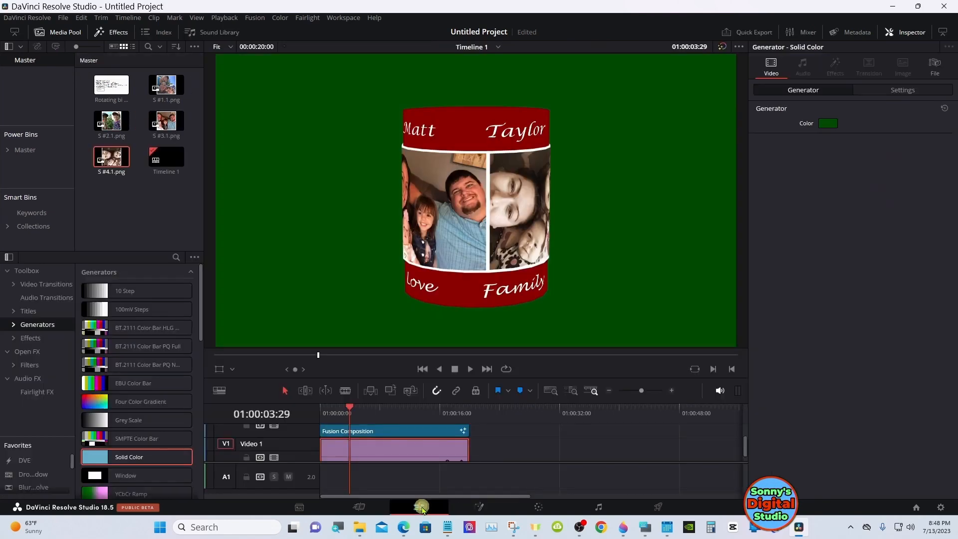
pyautogui.moveTo(348, 408); pyautogui.dragTo(383, 410)
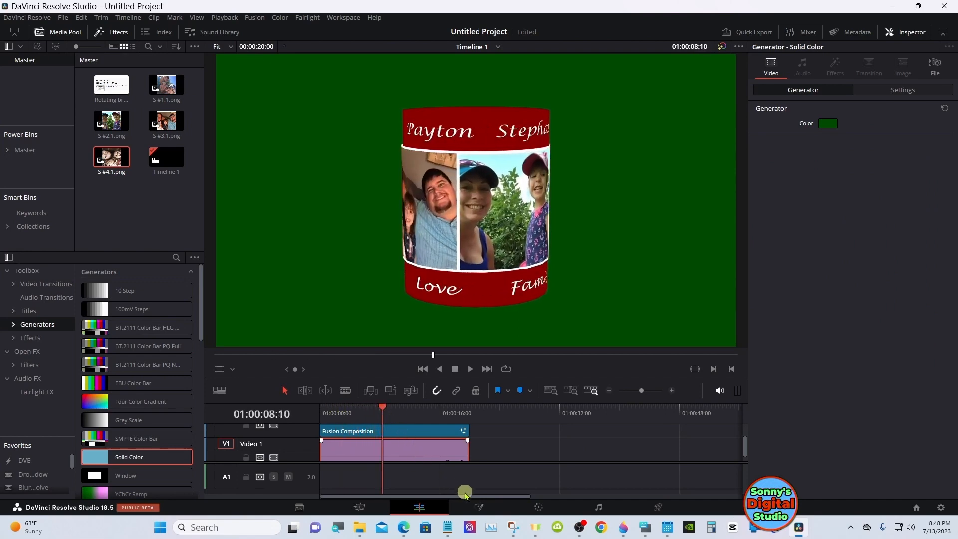
# Open the settings of the Right_Light node in the Fusion composition
pyautogui.click(477, 506)
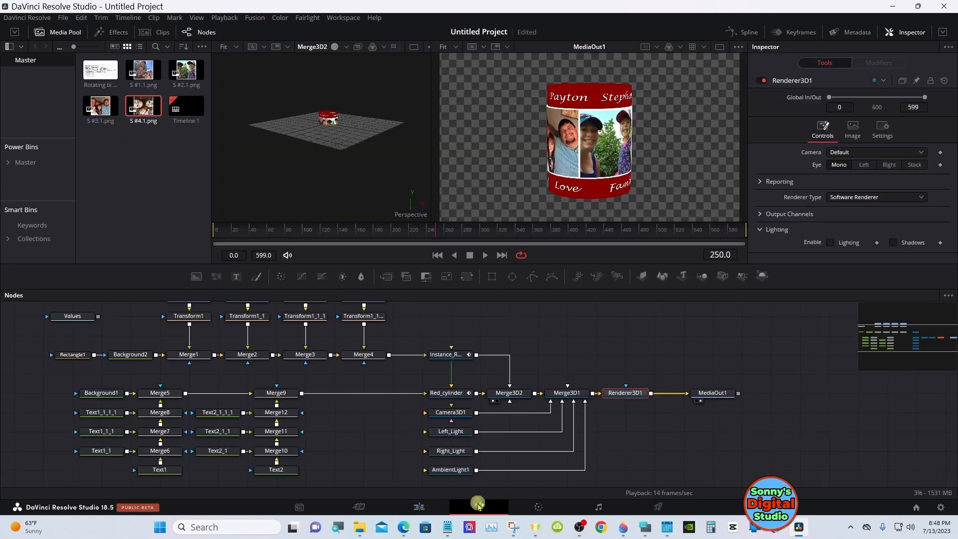
pyautogui.click(455, 452)
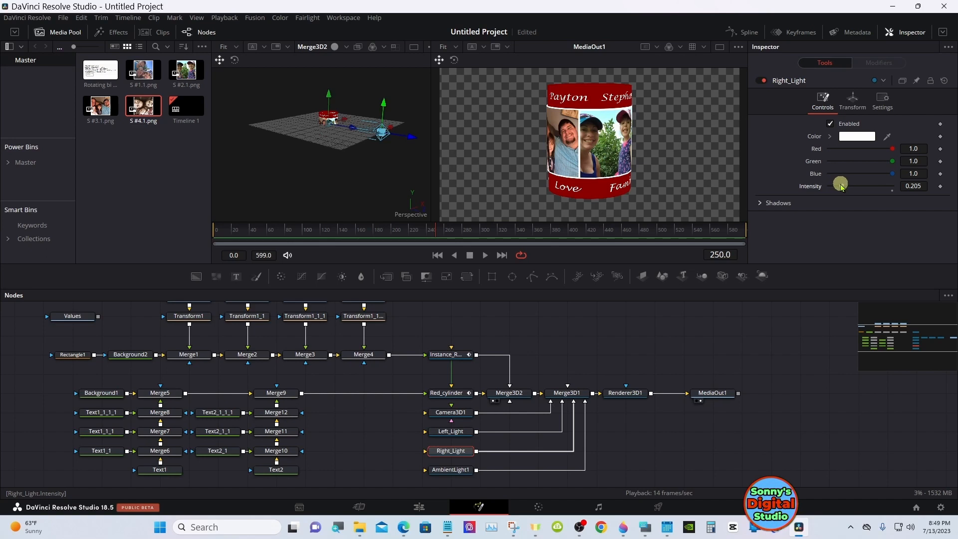
# Lower the Left_Light node's intensity to 0.205 and check the lighting on the edit timeline
pyautogui.click(466, 432)
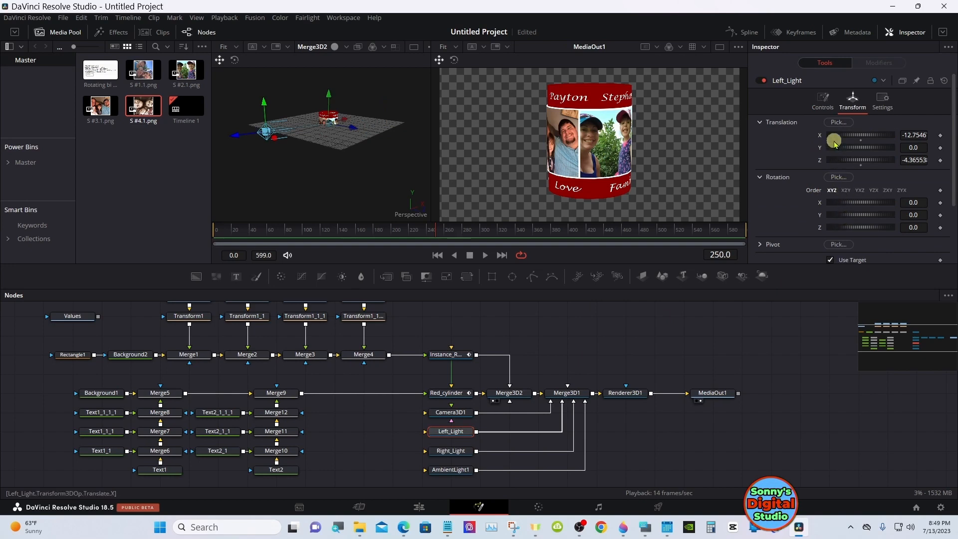
pyautogui.click(823, 105)
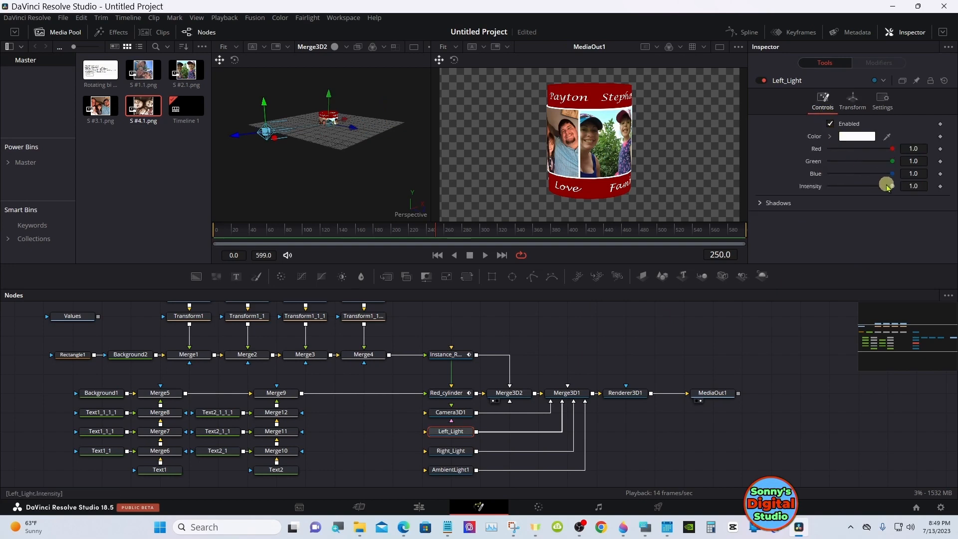
pyautogui.moveTo(890, 188); pyautogui.dragTo(845, 189)
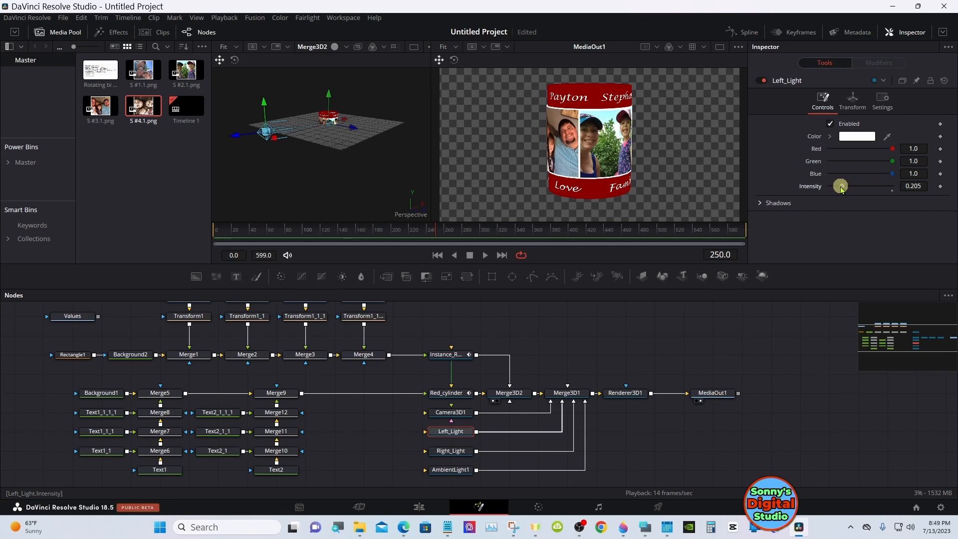
pyautogui.click(422, 506)
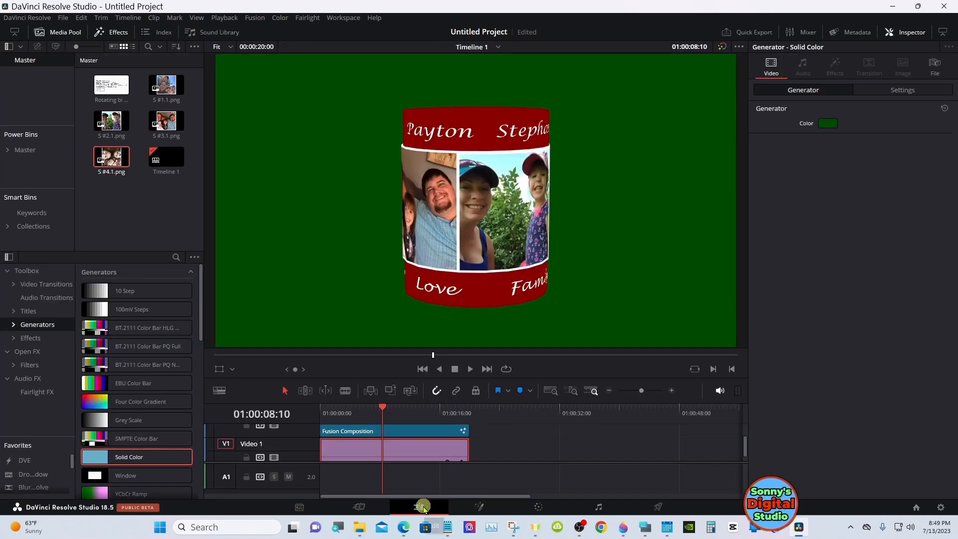
# Lower the AmbientLight1 intensity to 0.15 in the Fusion composition and check the result on the edit timeline at 01:00:02:20
pyautogui.click(477, 507)
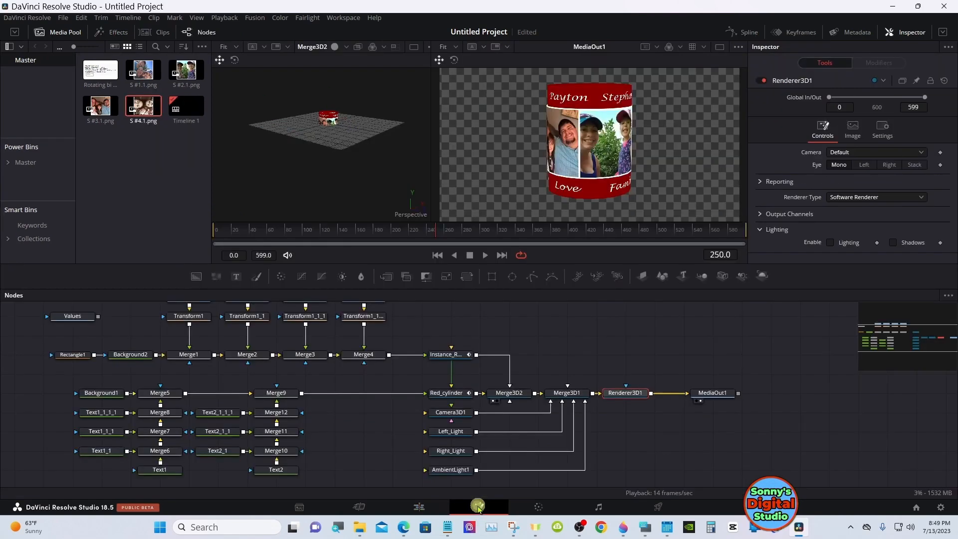
pyautogui.click(463, 468)
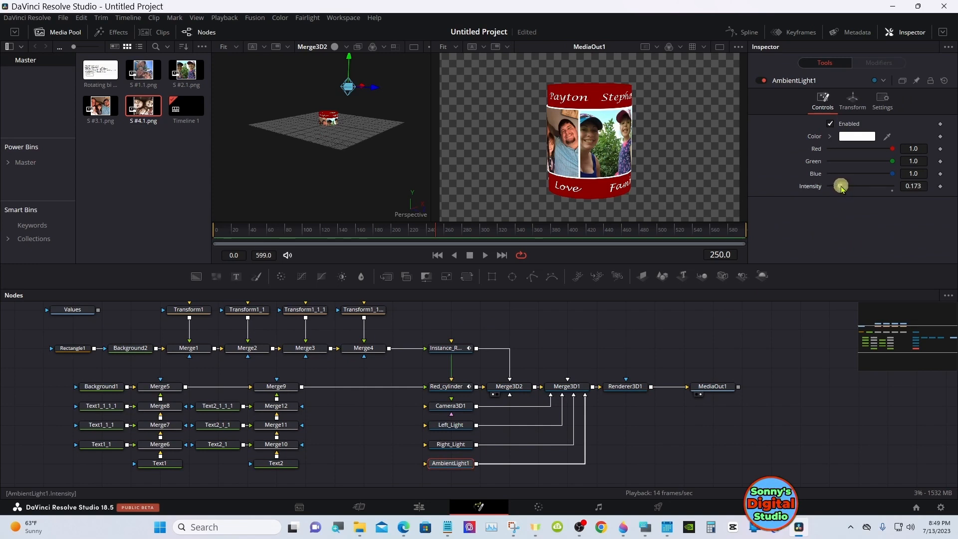
pyautogui.moveTo(841, 186); pyautogui.dragTo(839, 186)
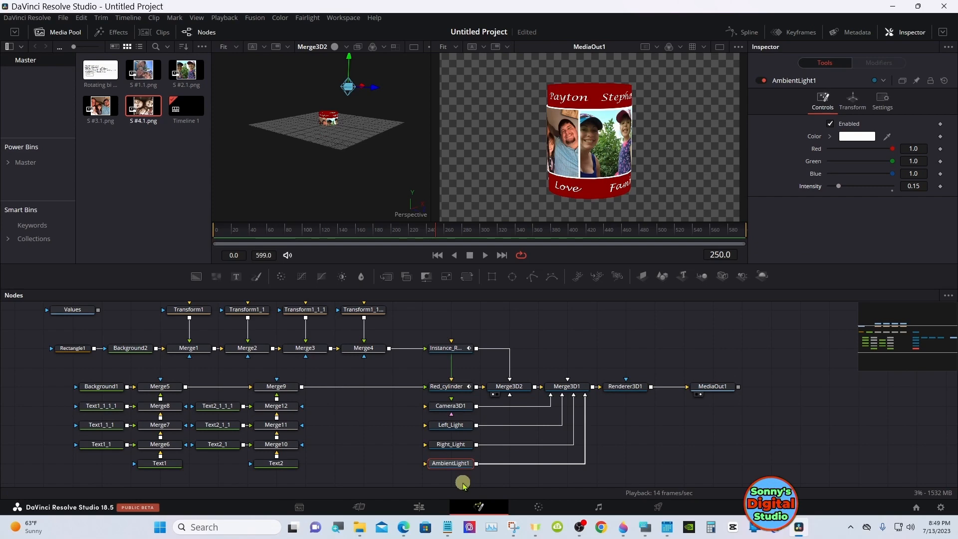
pyautogui.click(417, 507)
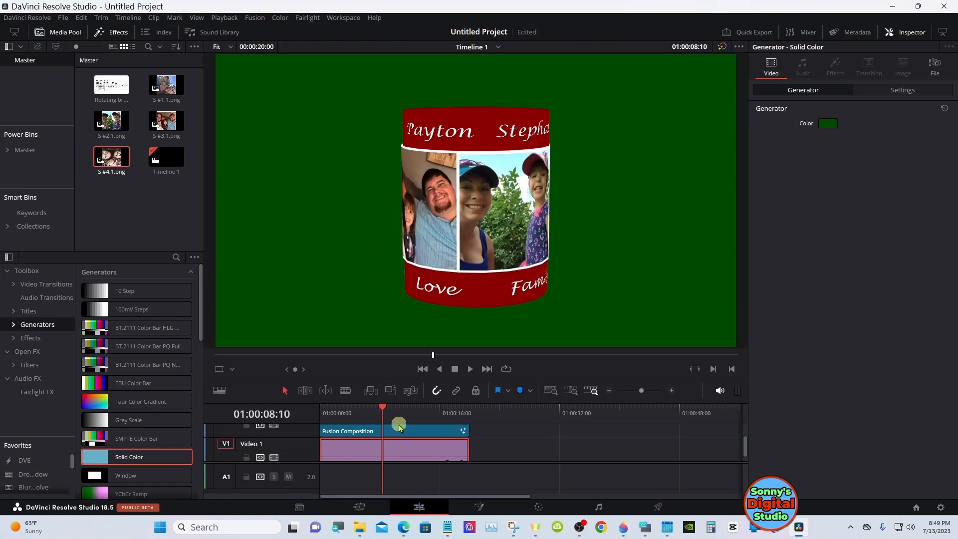
pyautogui.moveTo(369, 411); pyautogui.dragTo(339, 411)
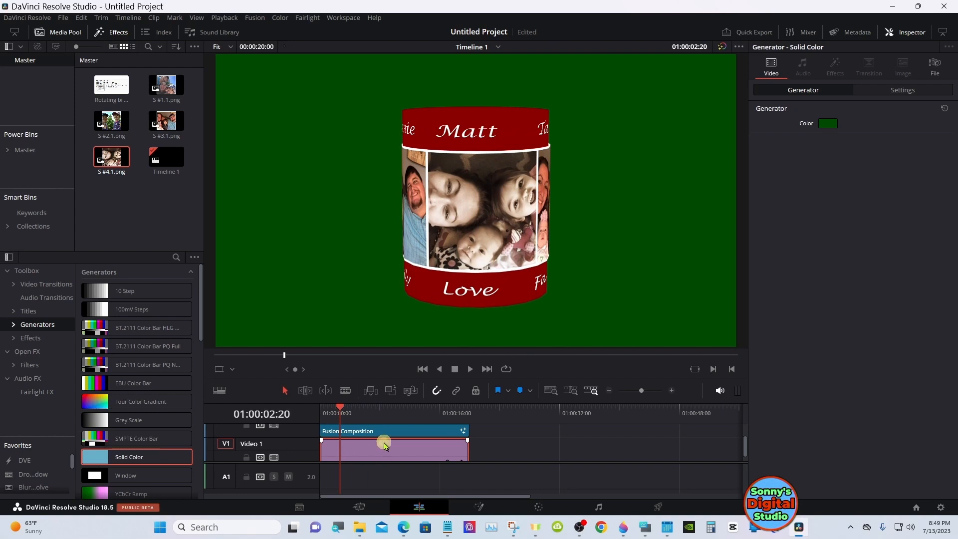
# Change the Solid Color generator's background to the basic blue #00557f
pyautogui.click(825, 125)
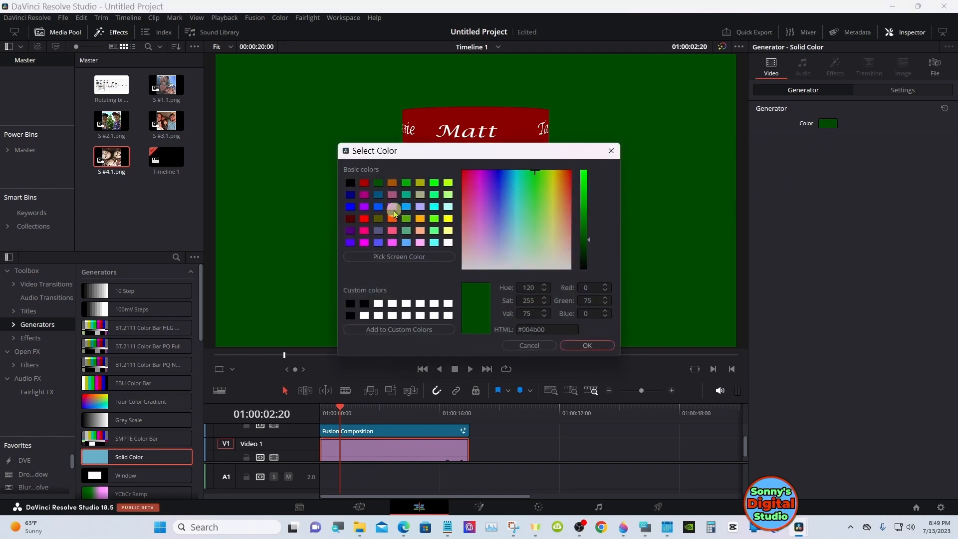
pyautogui.click(382, 197)
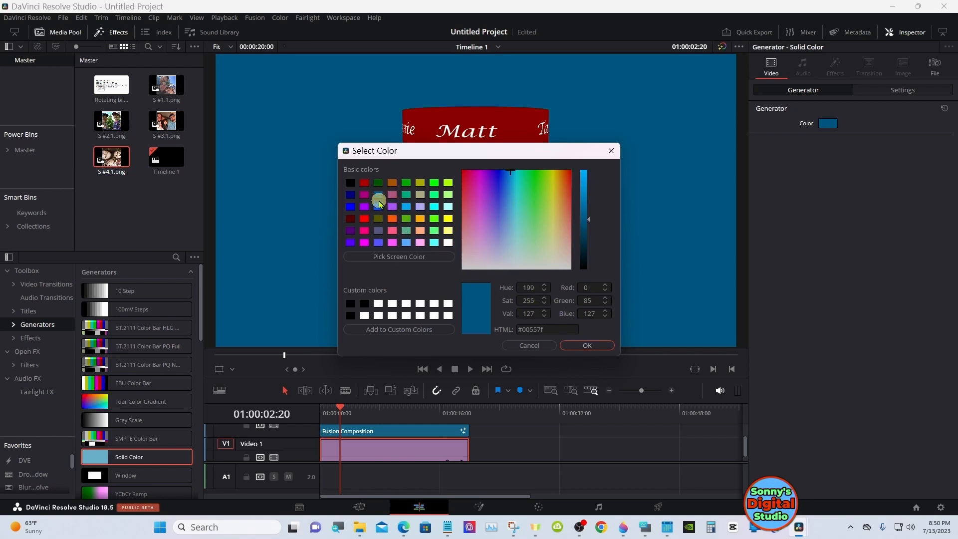
pyautogui.click(567, 346)
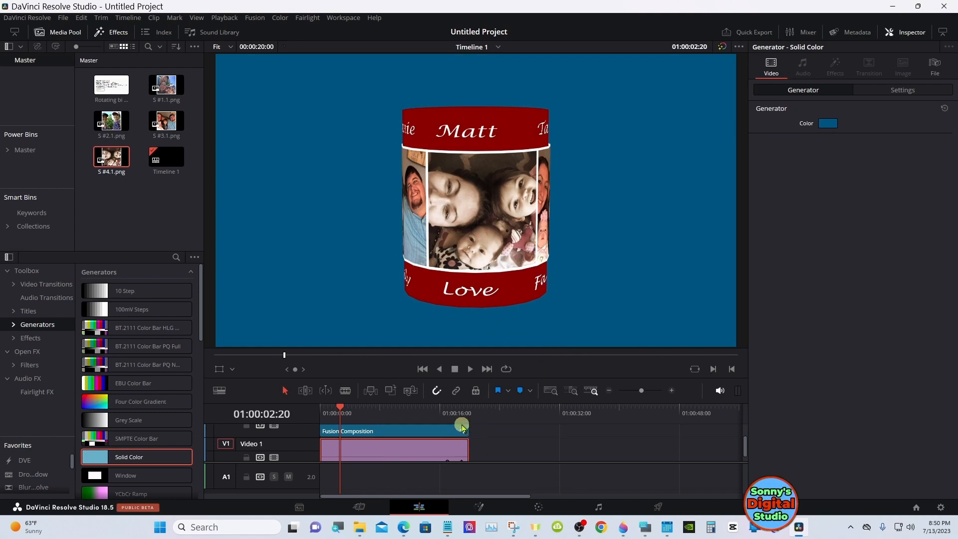
# Play the beginning of the timeline forward and backward to check the cylinder against the blue background
pyautogui.moveTo(485, 462); pyautogui.dragTo(486, 478)
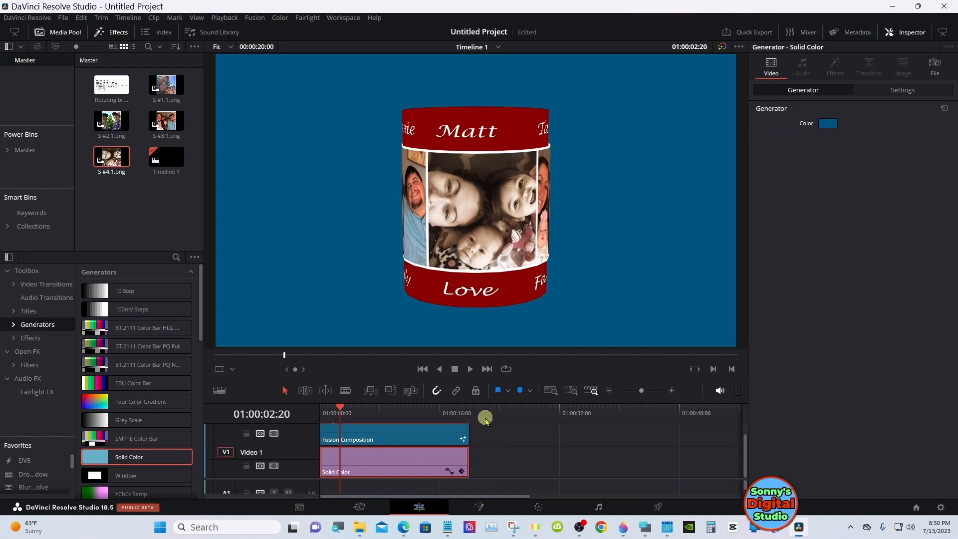
pyautogui.click(323, 408)
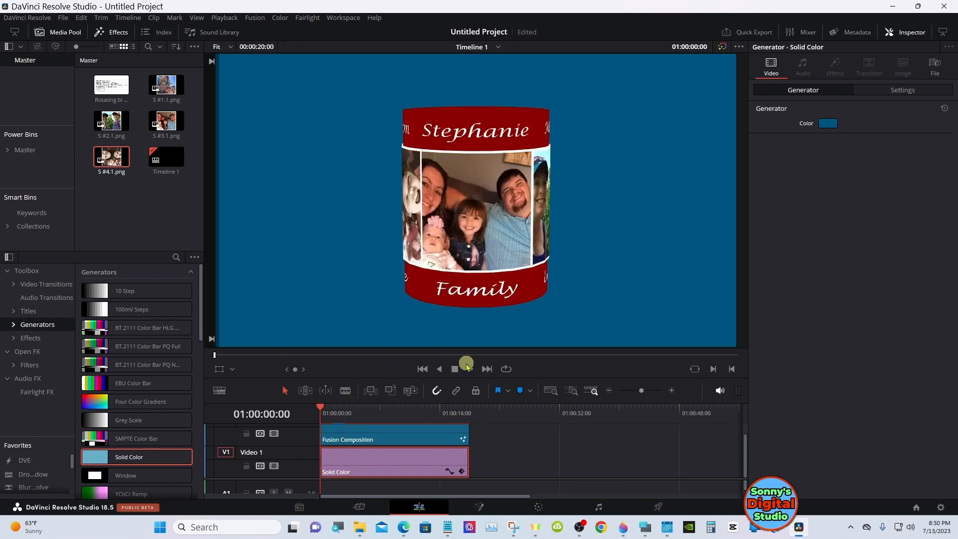
pyautogui.click(468, 369)
pyautogui.click(454, 369)
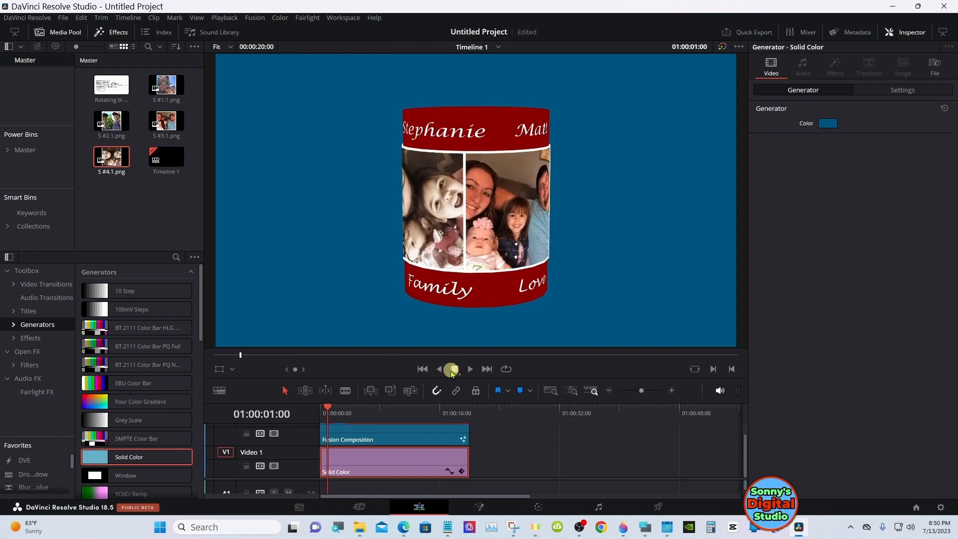
pyautogui.click(441, 371)
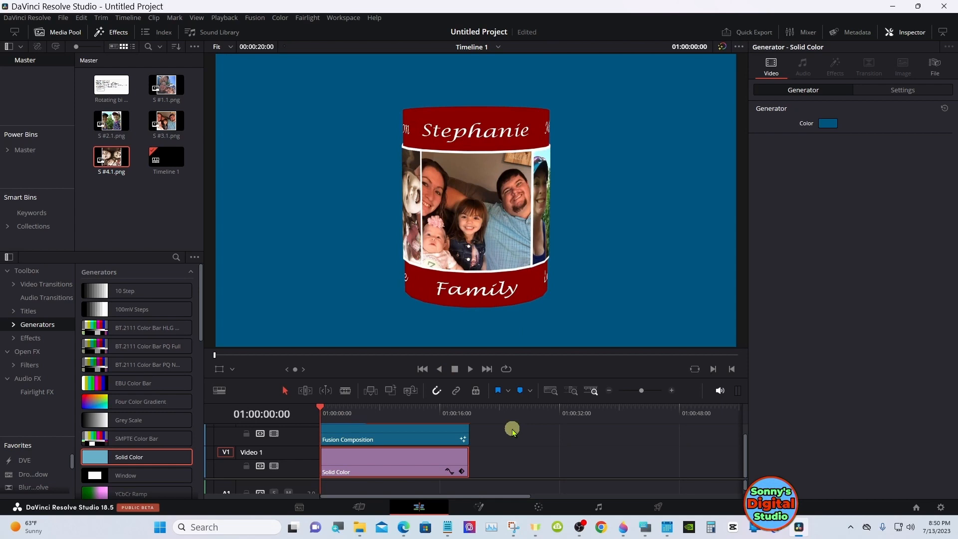
# Scale the Fusion Composition clip to zoom 0.710 and set its position to X 0.000, Y -88.000
pyautogui.click(437, 433)
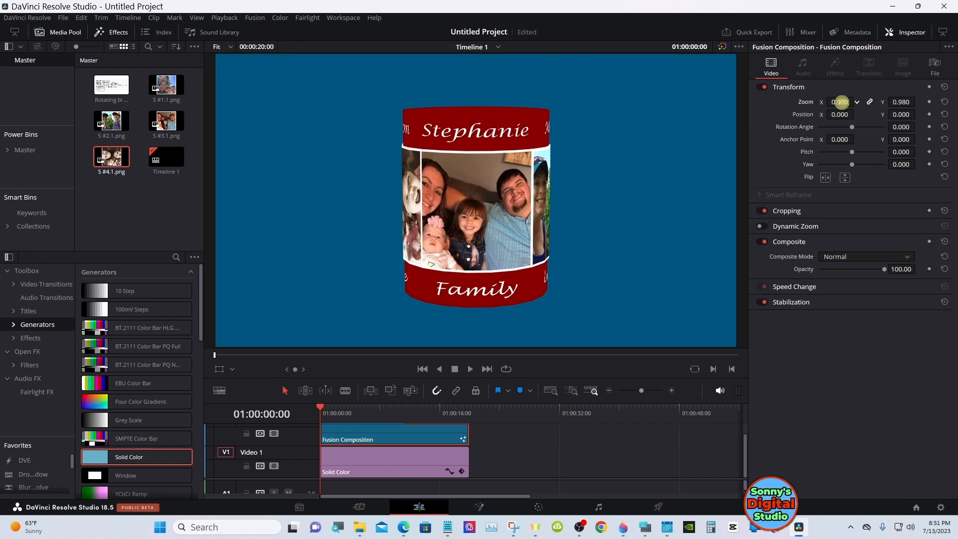
pyautogui.moveTo(840, 102); pyautogui.dragTo(818, 114)
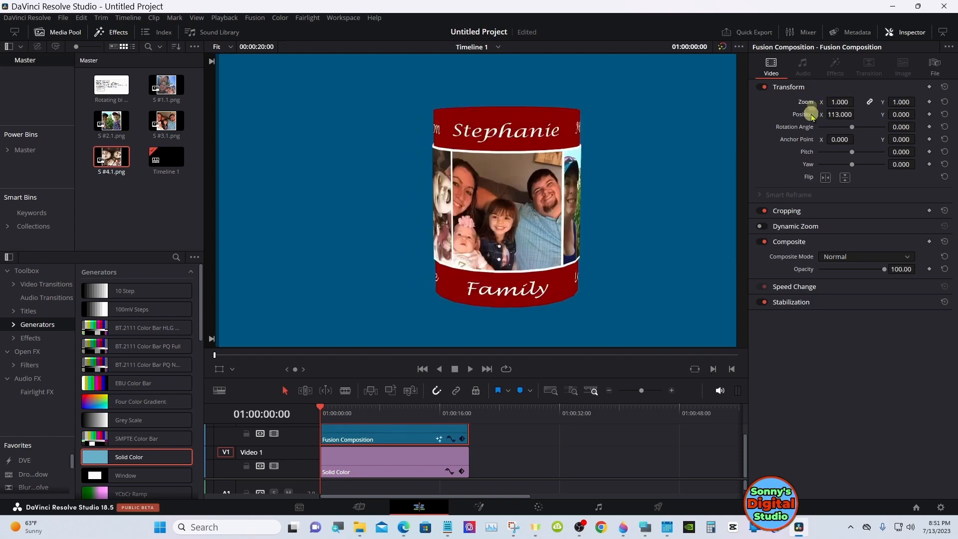
pyautogui.doubleClick(804, 114)
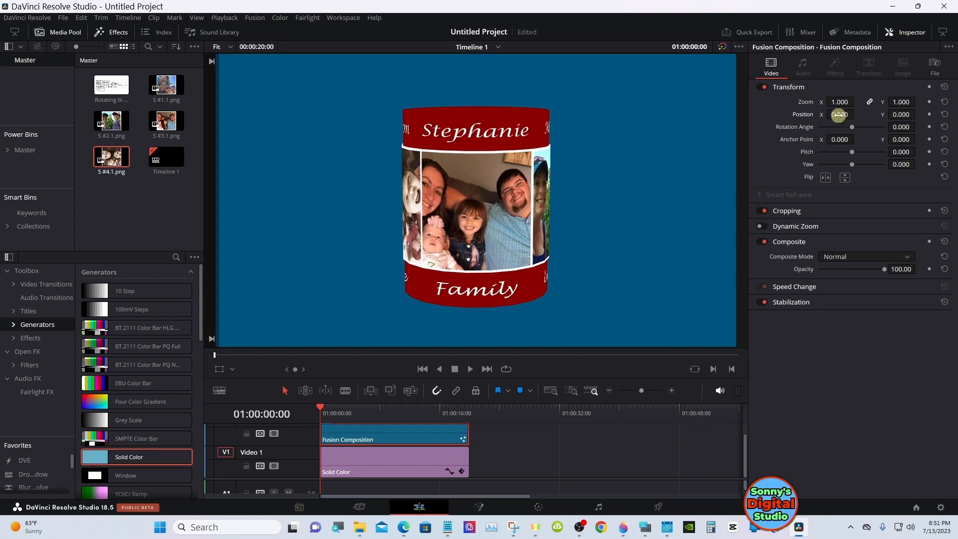
pyautogui.moveTo(845, 102); pyautogui.dragTo(813, 116)
pyautogui.doubleClick(813, 116)
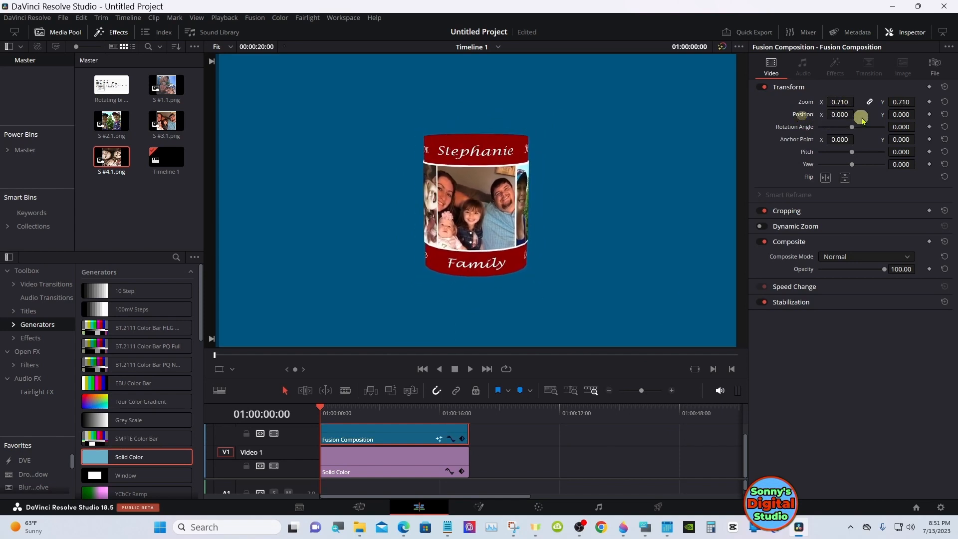
pyautogui.moveTo(907, 116); pyautogui.dragTo(866, 127)
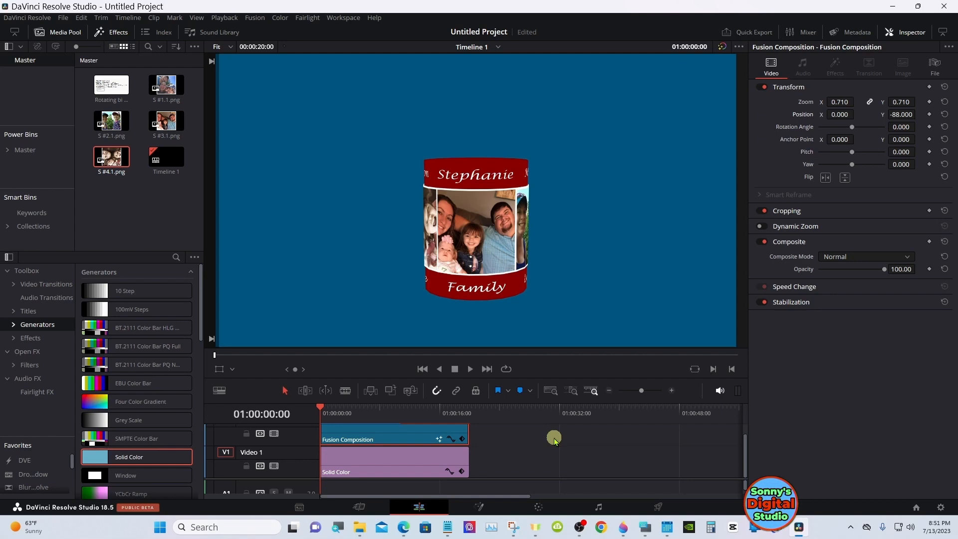
# Open the on-screen keyboard beside the timeline and preview the smaller cylinder's rotation up to about 01:00:07:13
pyautogui.click(530, 469)
pyautogui.click(644, 526)
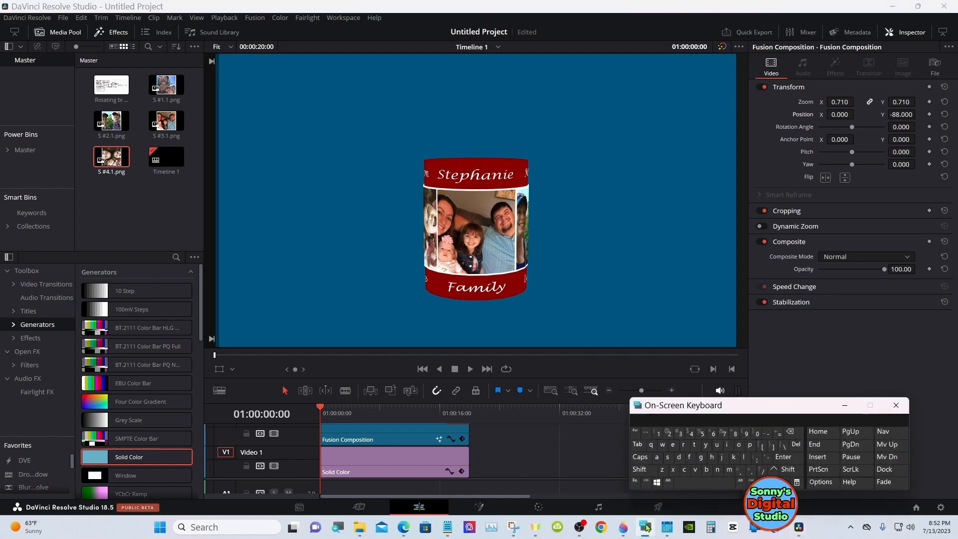
pyautogui.moveTo(689, 411); pyautogui.dragTo(662, 411)
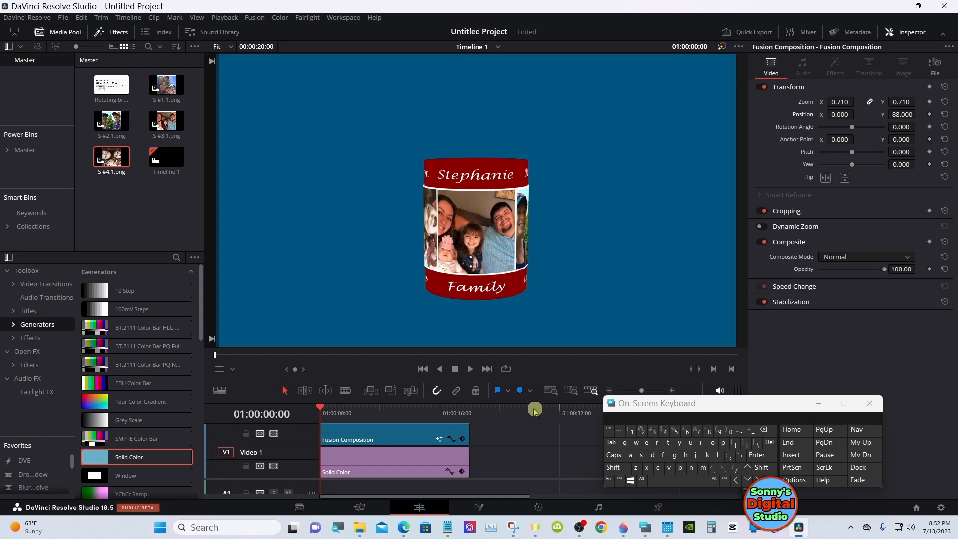
pyautogui.click(471, 369)
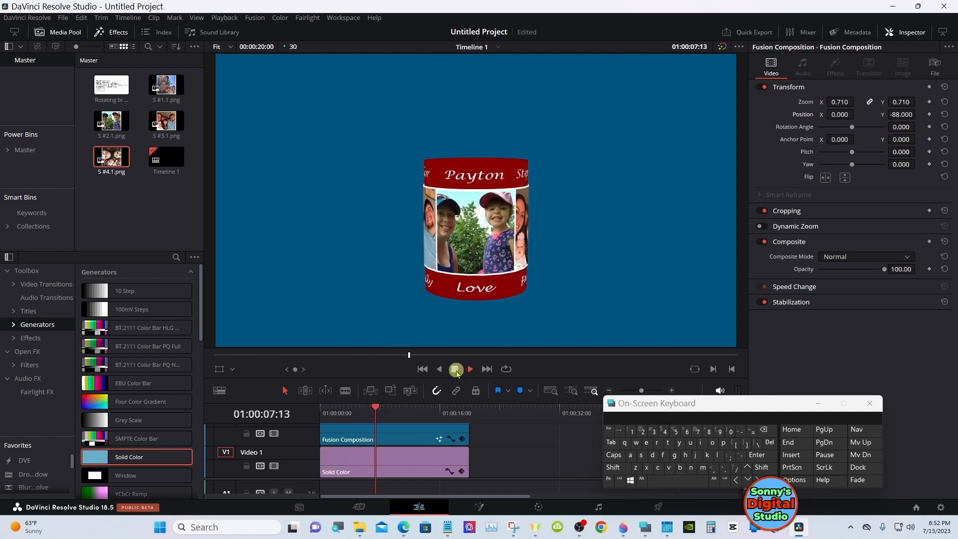
pyautogui.click(454, 370)
# Keyframe the Fusion Composition clip's position at 01:00:00:00 with X at -1177, placing the cylinder outside the frame
pyautogui.click(322, 418)
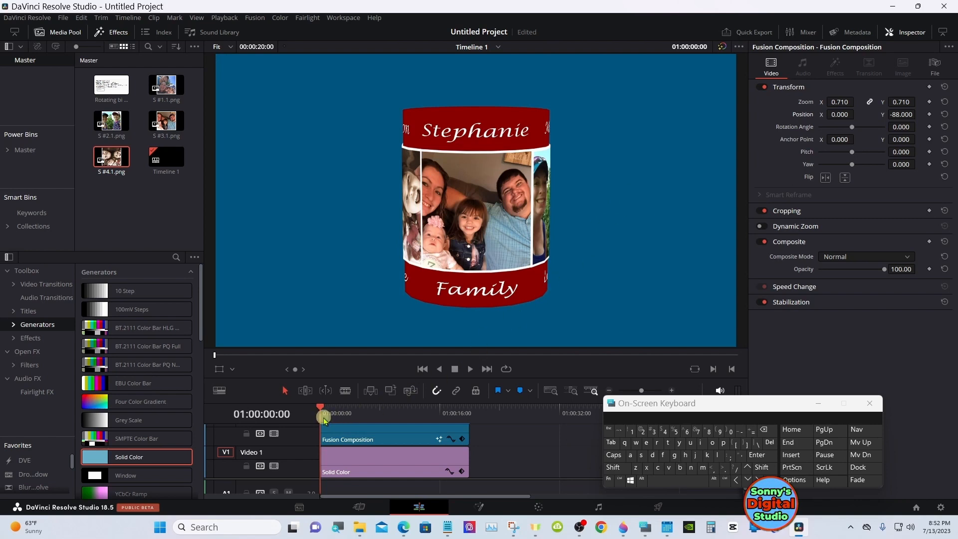
pyautogui.moveTo(321, 412)
pyautogui.mouseDown()
pyautogui.moveTo(331, 411)
pyautogui.moveTo(319, 414)
pyautogui.mouseUp()
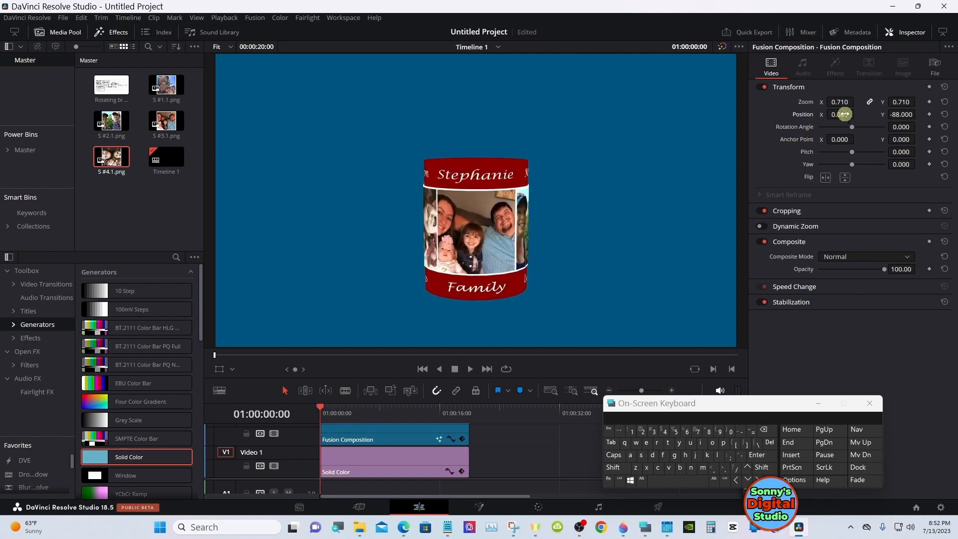
pyautogui.moveTo(844, 115); pyautogui.dragTo(257, 124)
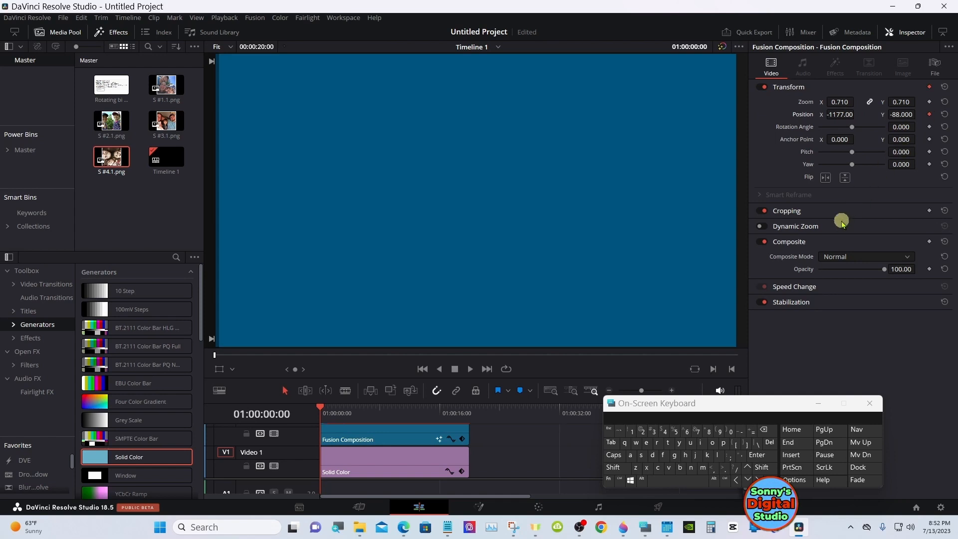
# Advance the playhead in one-second jumps to 01:00:04:00
pyautogui.click(762, 467)
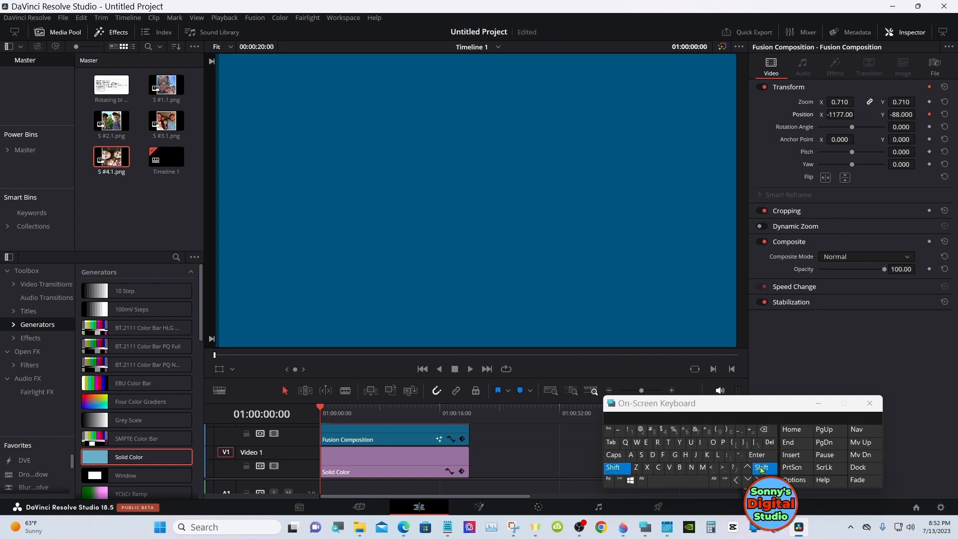
pyautogui.click(758, 480)
pyautogui.click(761, 468)
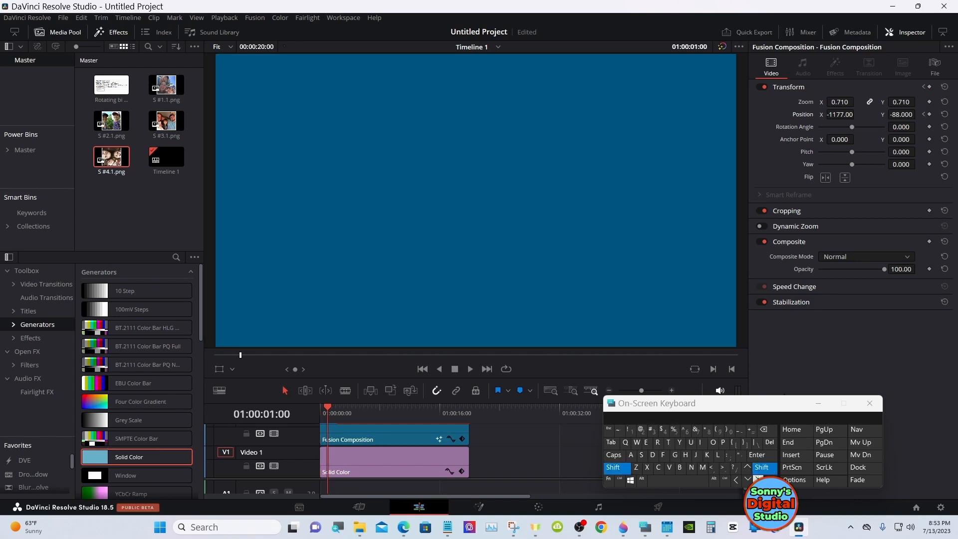
pyautogui.click(758, 479)
pyautogui.click(759, 468)
pyautogui.click(758, 480)
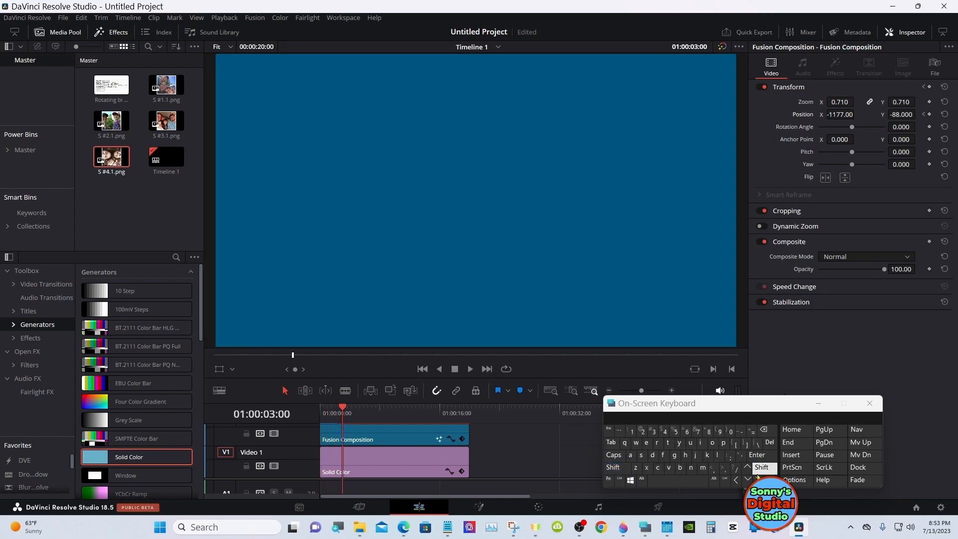
pyautogui.click(762, 467)
pyautogui.click(758, 479)
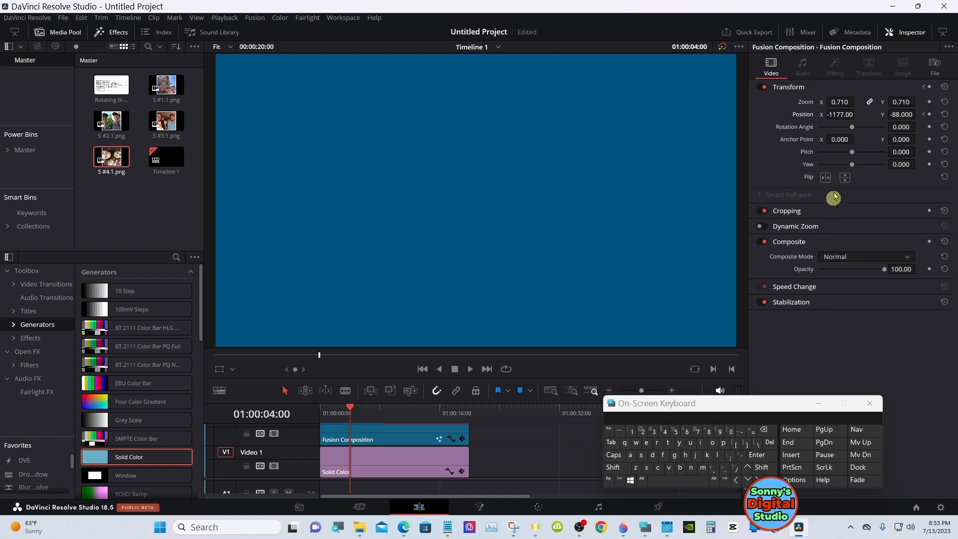
# Keyframe the clip's Position X at 0.000 at four seconds, bringing the cylinder to the frame's centre
pyautogui.moveTo(836, 115)
pyautogui.mouseDown()
pyautogui.moveTo(954, 112)
pyautogui.moveTo(814, 114)
pyautogui.moveTo(889, 114)
pyautogui.moveTo(829, 114)
pyautogui.mouseUp()
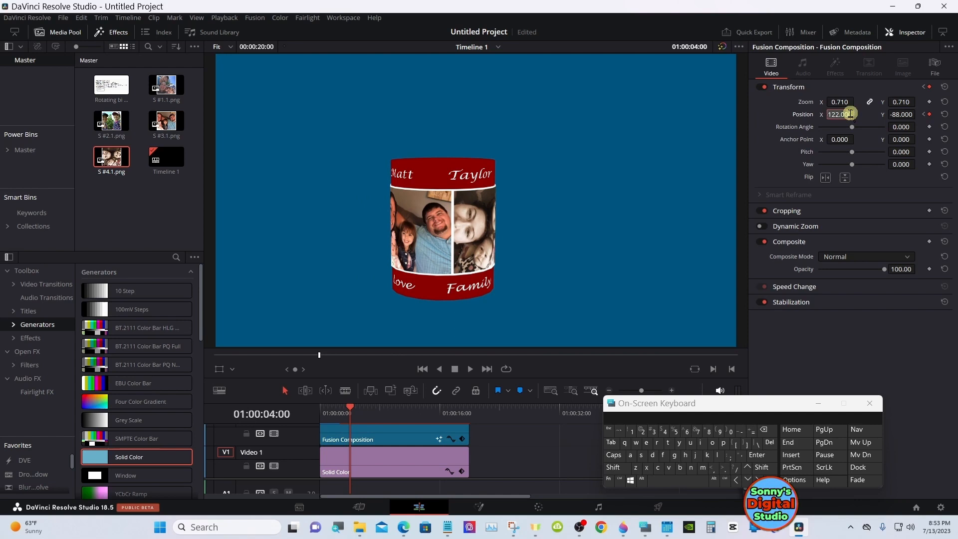
pyautogui.click(771, 430)
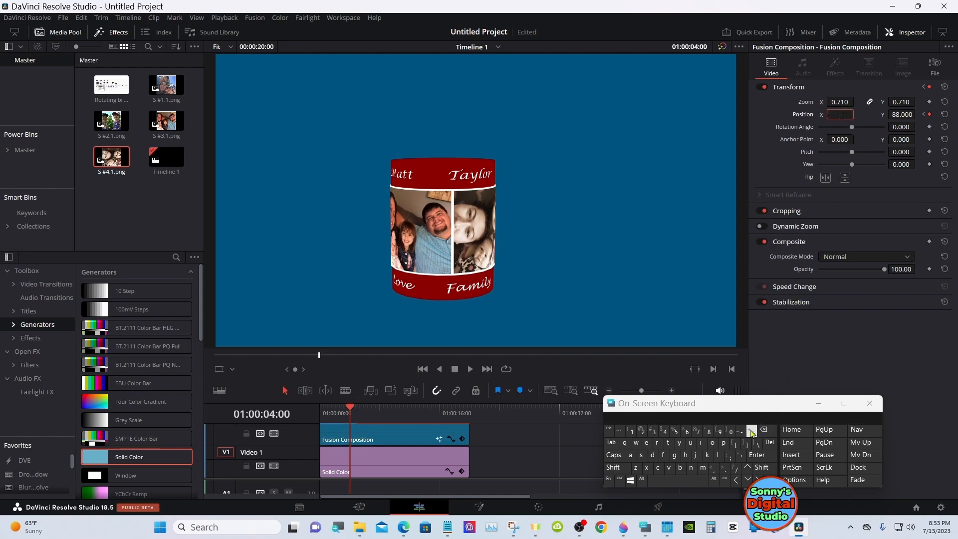
pyautogui.write('0')
pyautogui.click(724, 468)
pyautogui.click(756, 454)
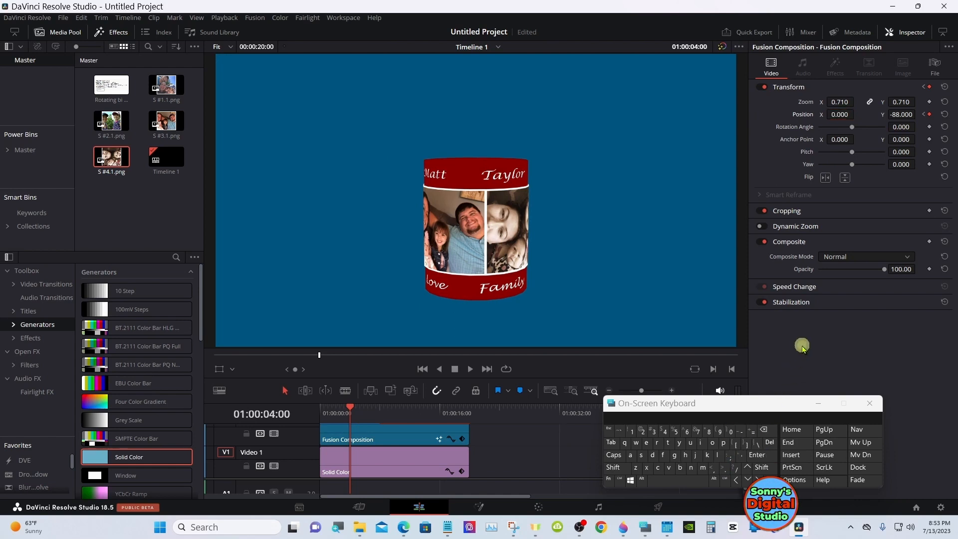
# Keyframe the clip's Position at X 0.000 at 01:00:15:29, four seconds before its last frame
pyautogui.click(480, 417)
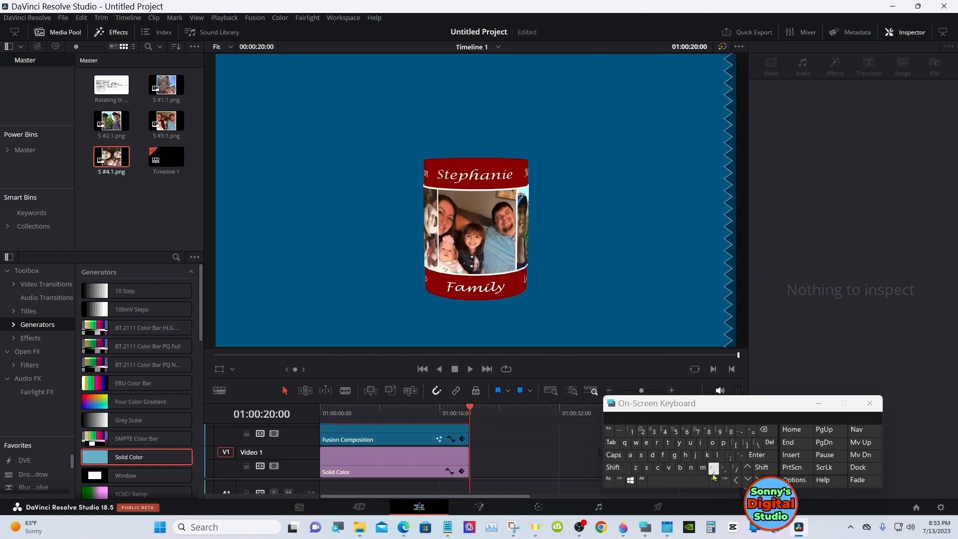
pyautogui.click(735, 480)
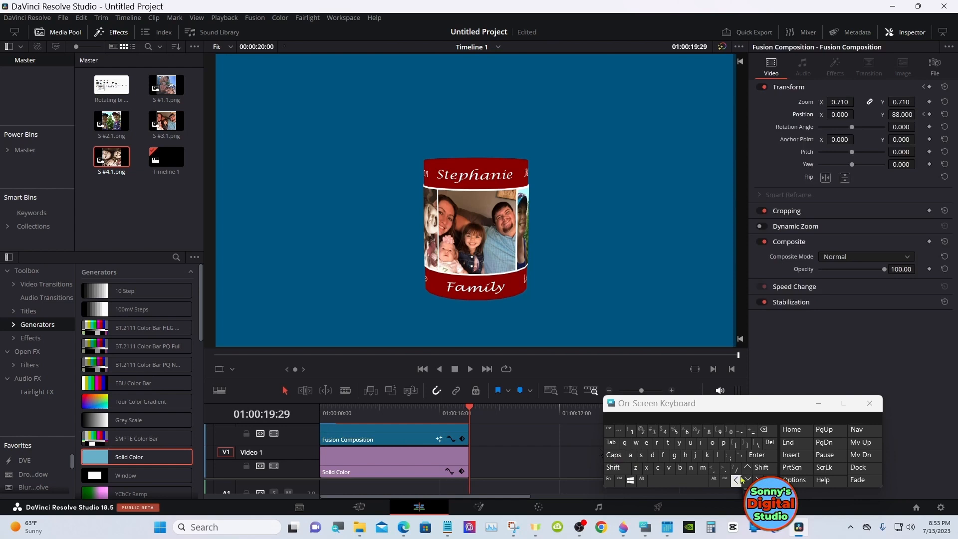
pyautogui.click(760, 469)
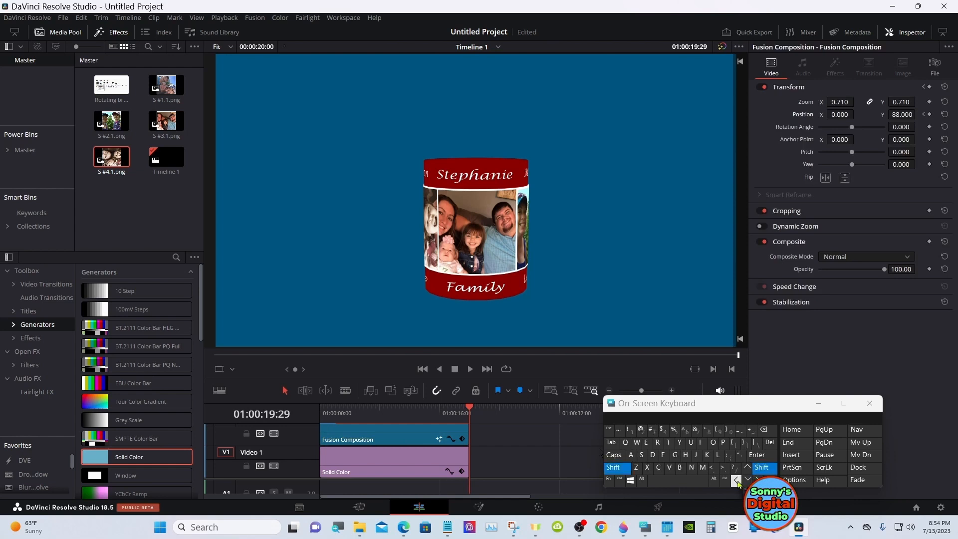
pyautogui.click(737, 481)
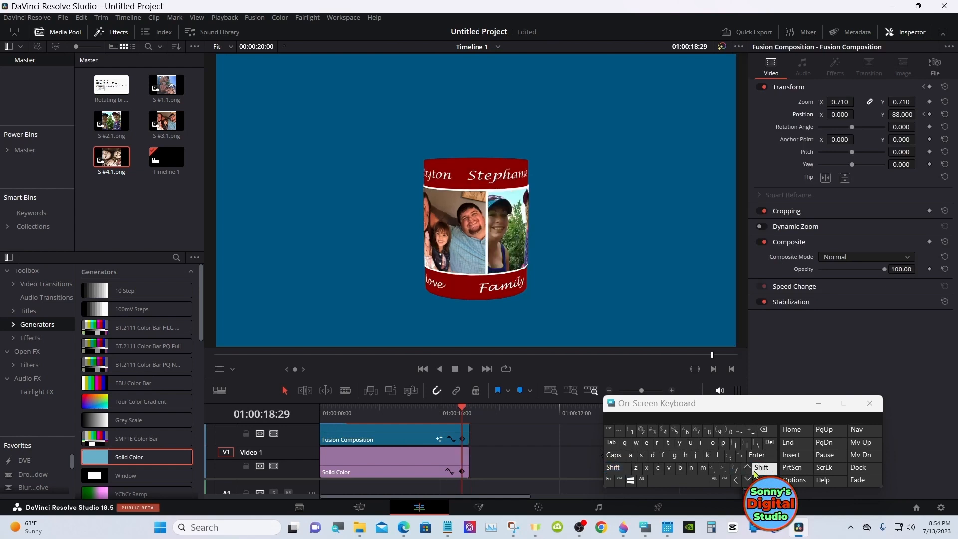
pyautogui.click(760, 468)
pyautogui.click(737, 480)
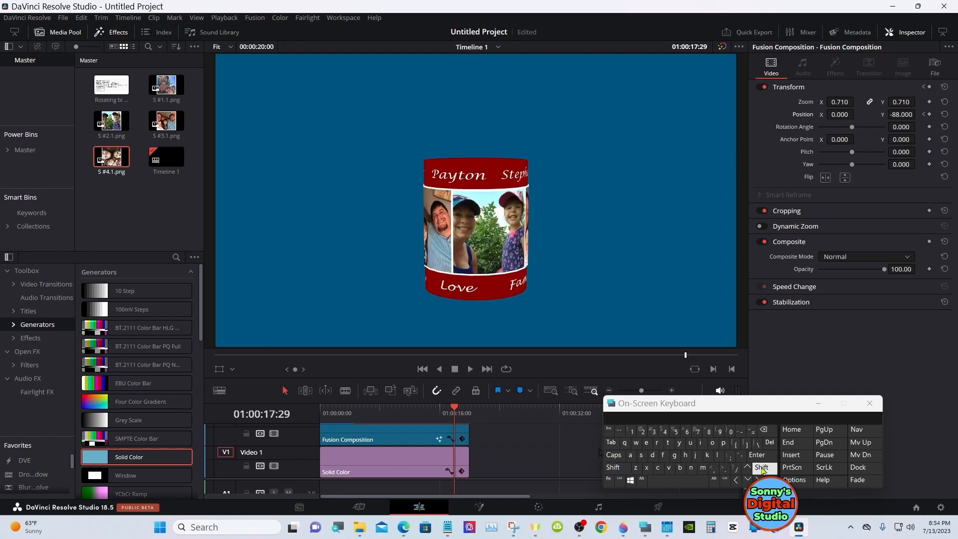
pyautogui.click(762, 470)
pyautogui.click(737, 480)
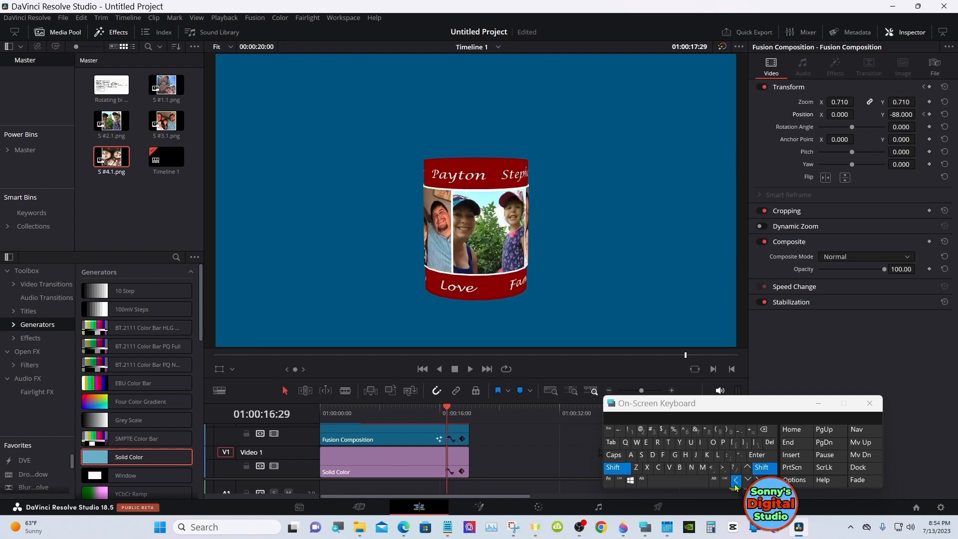
pyautogui.click(759, 469)
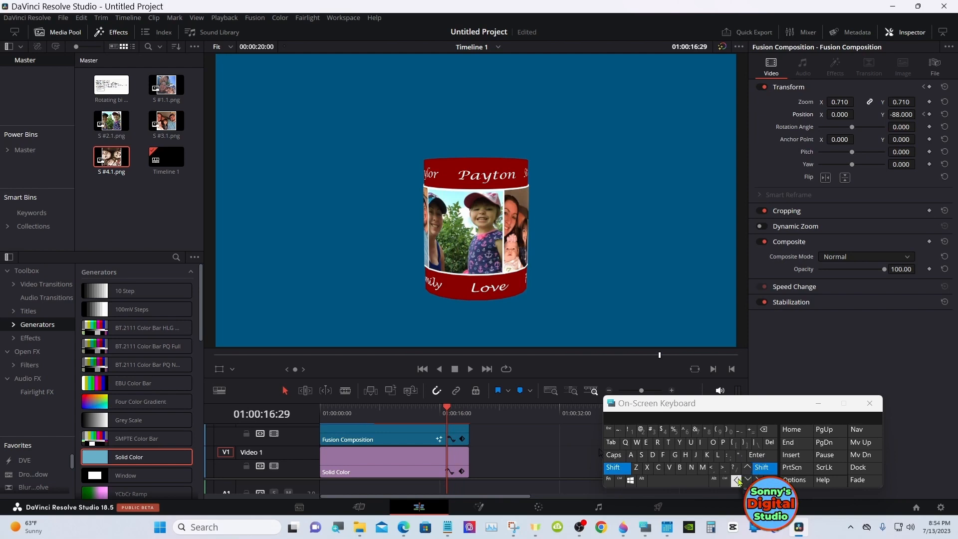
pyautogui.click(737, 480)
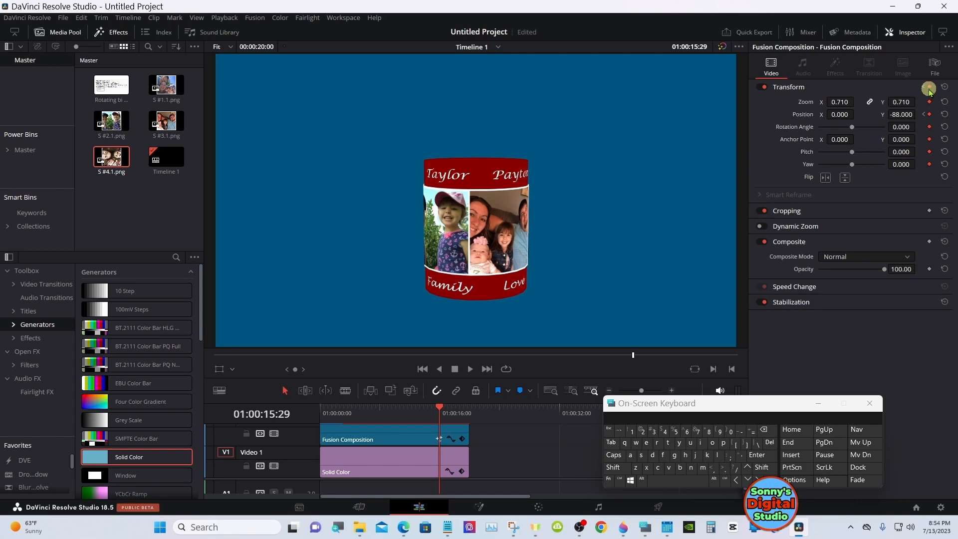
pyautogui.click(928, 101)
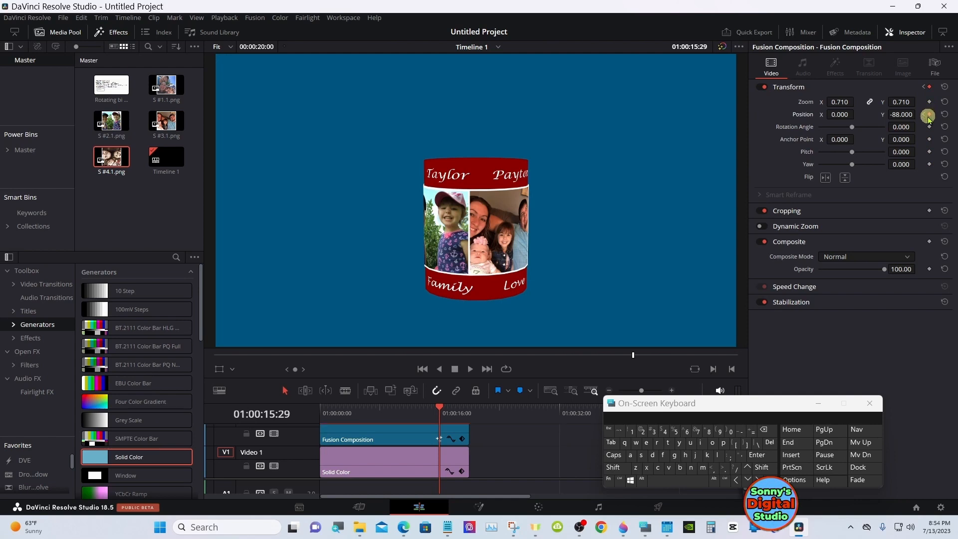
pyautogui.click(927, 115)
# On the clip's last frame, 01:00:19:29, keyframe Position X at 1201.000 so the cylinder sits outside the frame on the side opposite its entry
pyautogui.click(757, 479)
pyautogui.click(757, 471)
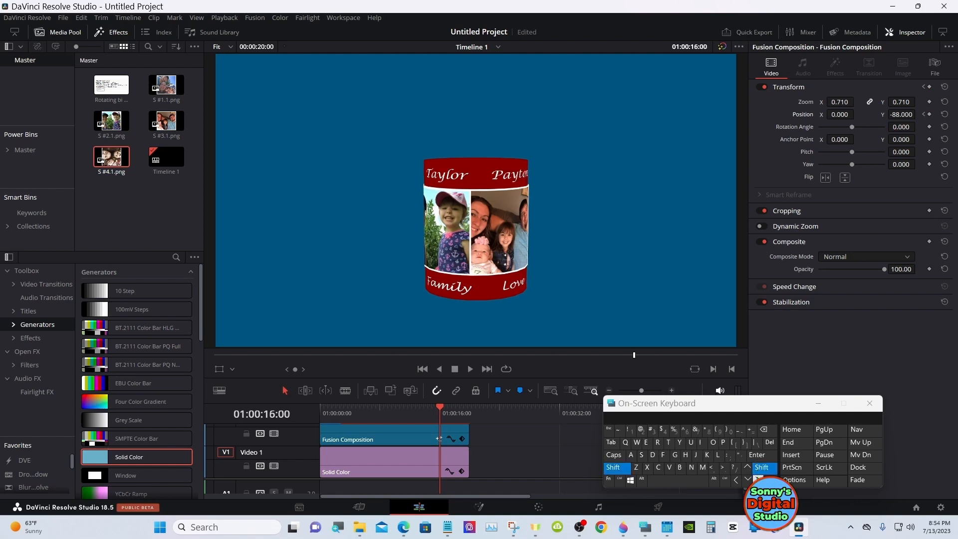
pyautogui.click(757, 479)
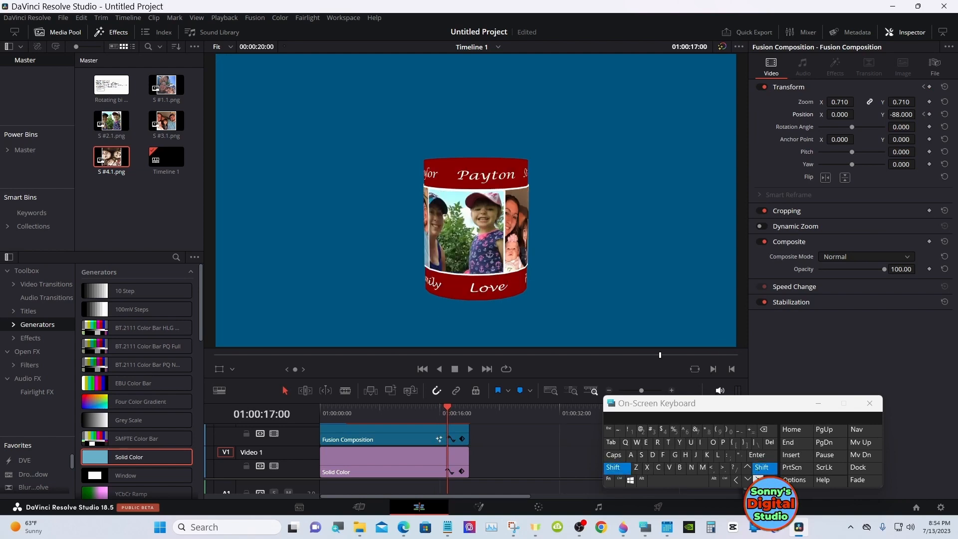
pyautogui.click(757, 478)
pyautogui.click(760, 470)
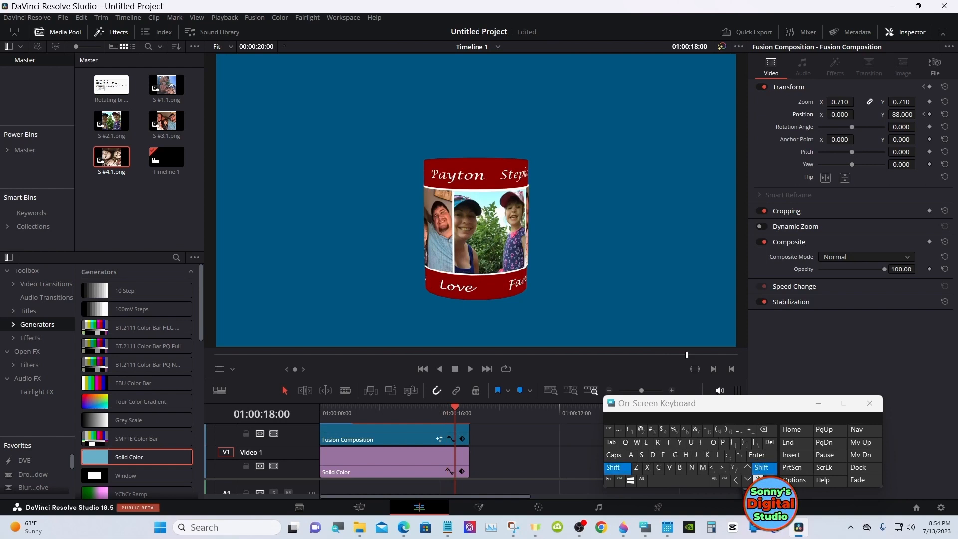
pyautogui.click(757, 479)
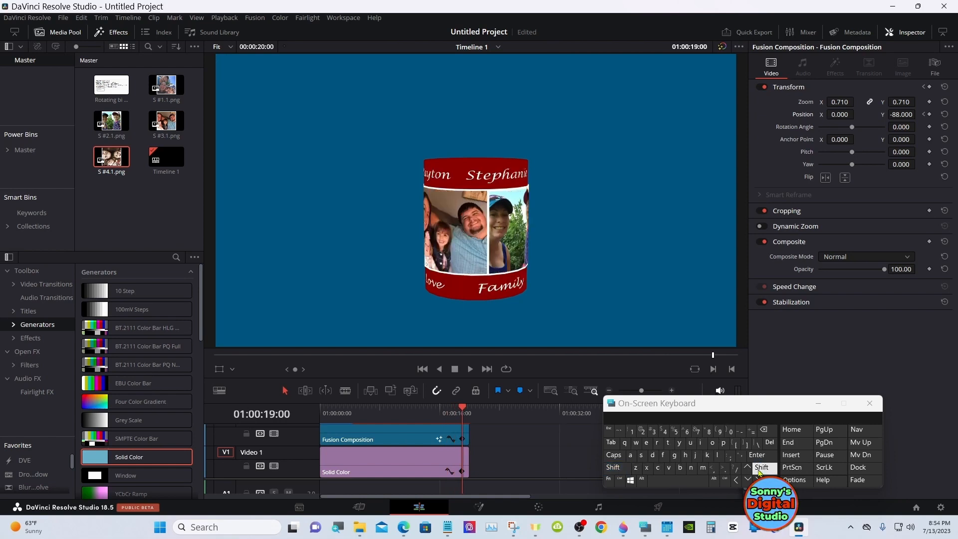
pyautogui.click(760, 471)
pyautogui.click(757, 479)
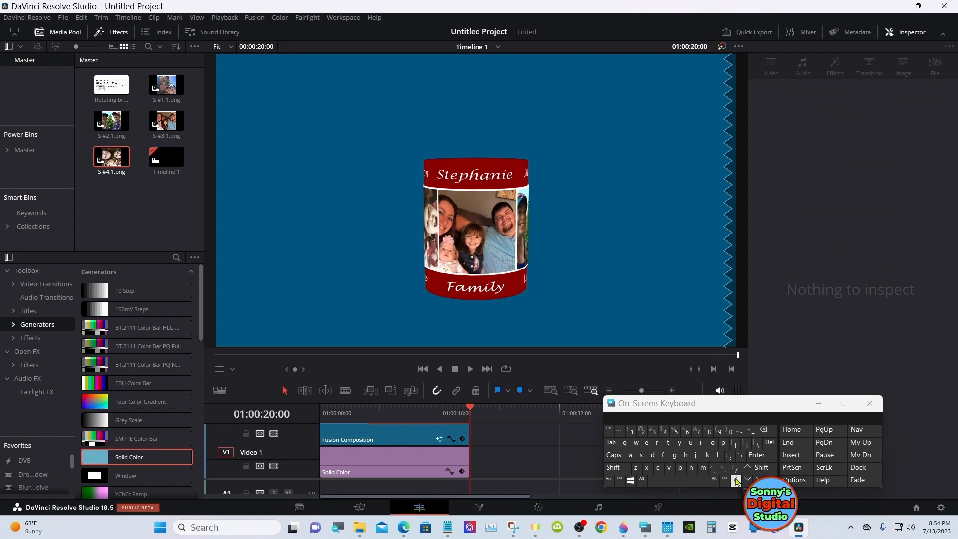
pyautogui.click(737, 481)
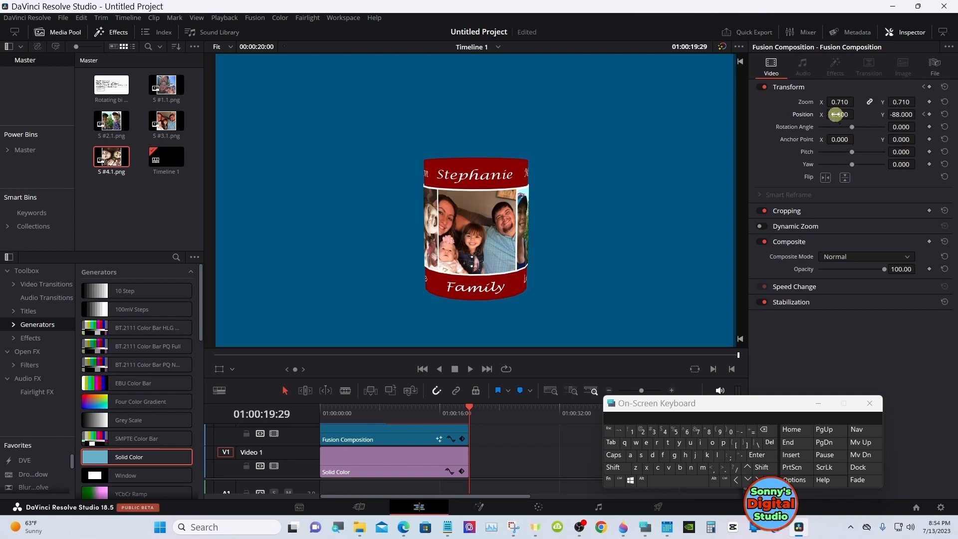
pyautogui.moveTo(835, 115); pyautogui.dragTo(828, 115)
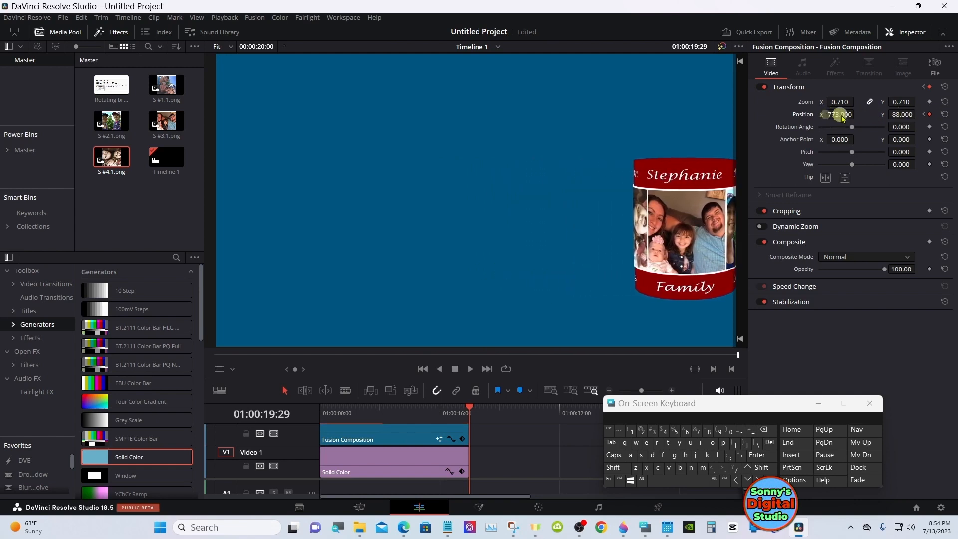
pyautogui.click(929, 114)
pyautogui.moveTo(832, 115); pyautogui.dragTo(918, 116)
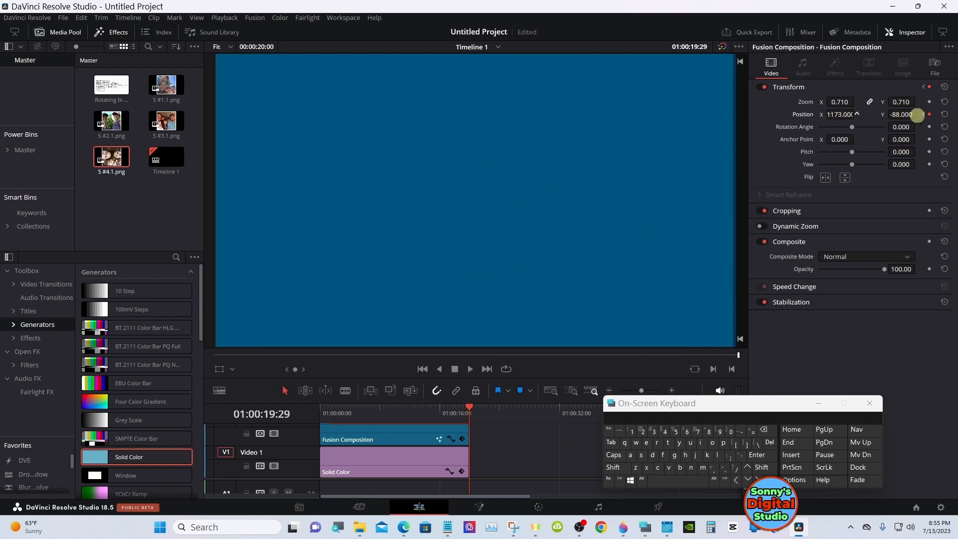
# Minimise the on-screen keyboard and play the cylinder's slide-in and slide-out animation from 01:00:00:00
pyautogui.click(818, 403)
pyautogui.moveTo(381, 406); pyautogui.dragTo(325, 407)
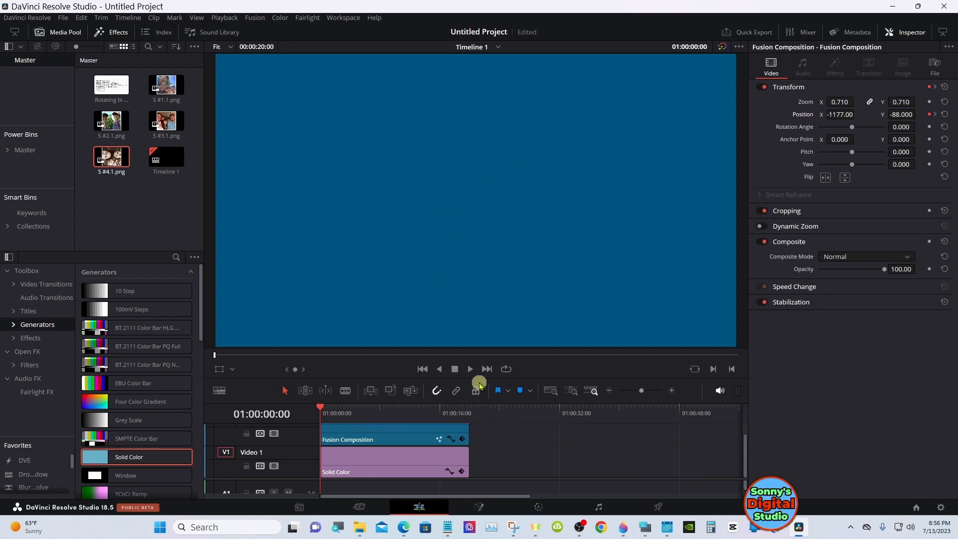
pyautogui.click(471, 370)
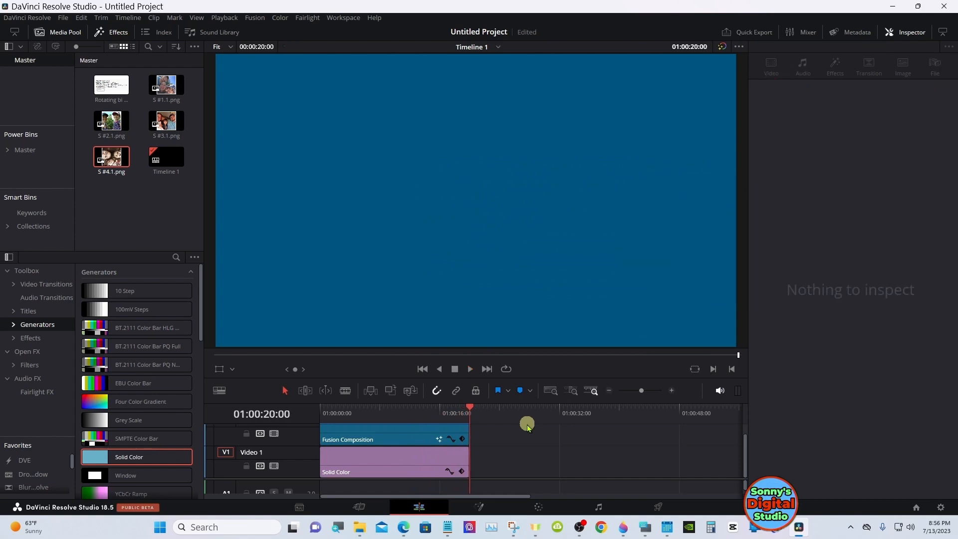
# Open the composition at 01:00:07:04 on the Fusion page and shift the photo branch, Rectangle1 through Merge4, farther from the cylinder nodes
pyautogui.click(374, 414)
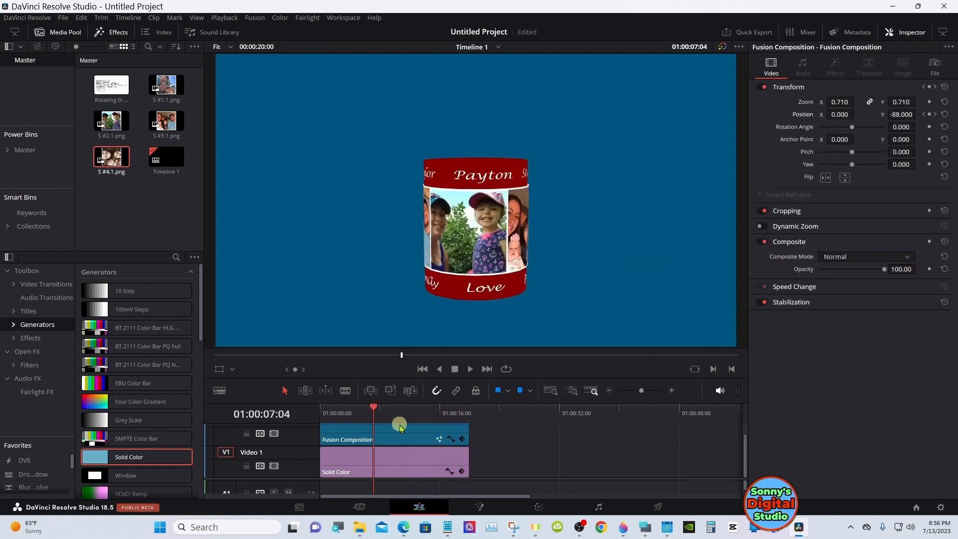
pyautogui.click(480, 507)
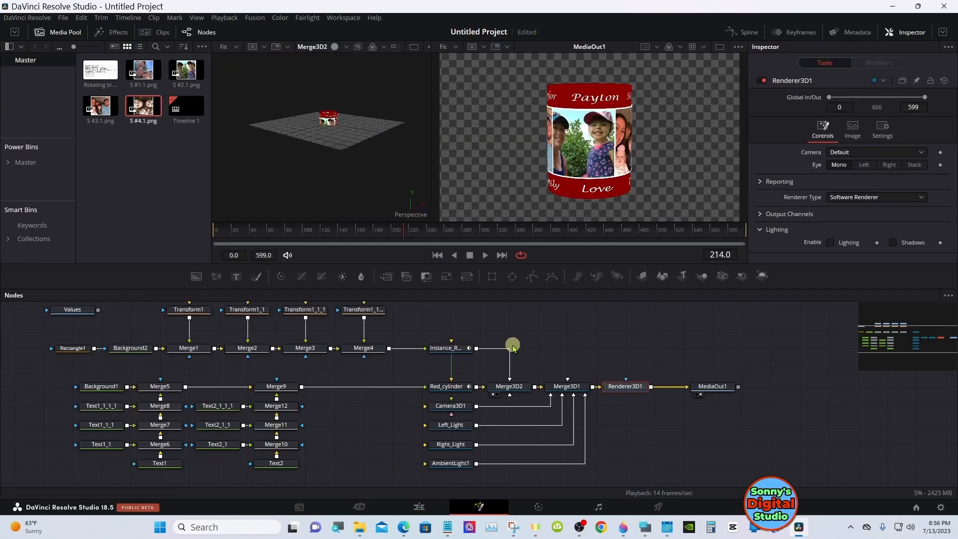
pyautogui.moveTo(878, 352); pyautogui.dragTo(923, 335)
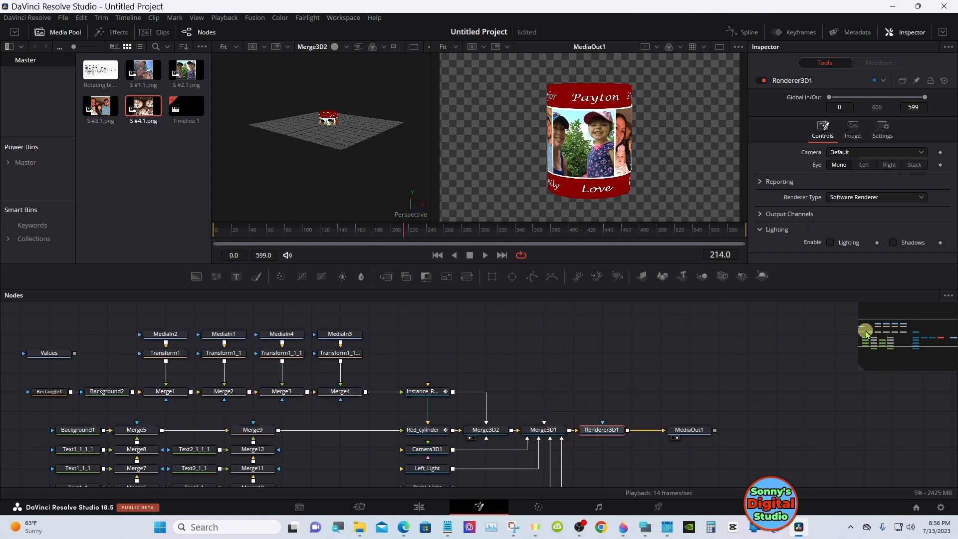
pyautogui.moveTo(884, 337); pyautogui.dragTo(909, 334)
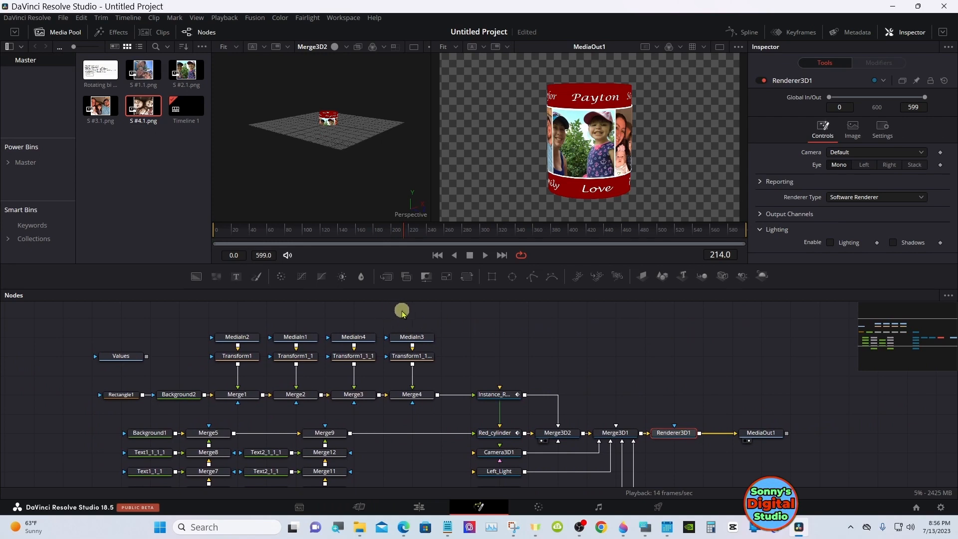
pyautogui.moveTo(402, 312); pyautogui.dragTo(57, 396)
pyautogui.click(75, 394)
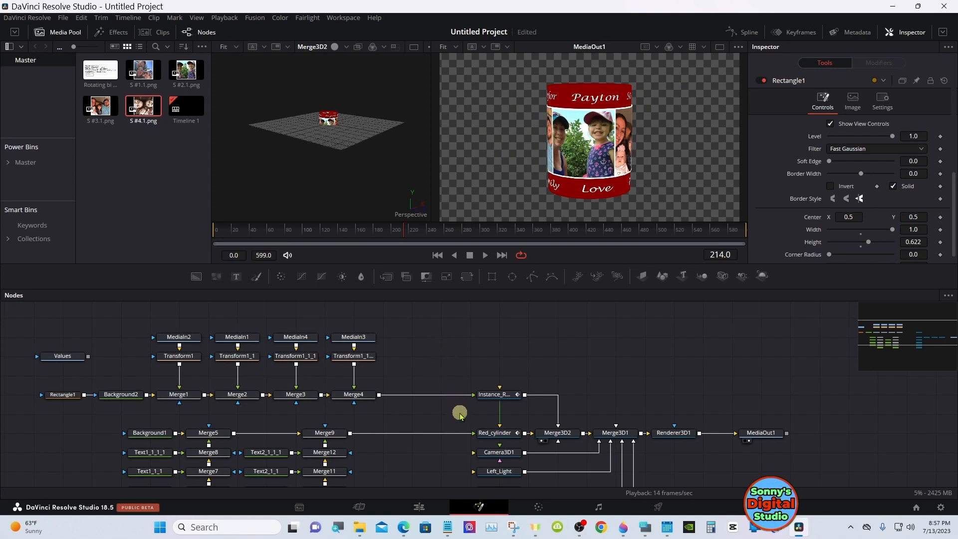
# Copy Red_cylinder together with its instance and paste both as new instances above them in the node graph
pyautogui.moveTo(468, 382); pyautogui.dragTo(500, 437)
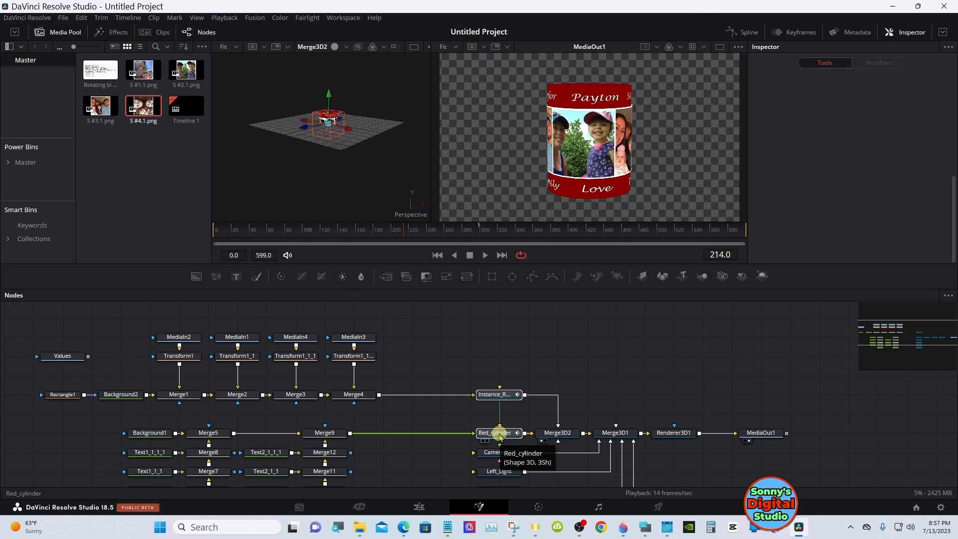
pyautogui.click(499, 434)
pyautogui.rightClick(498, 432)
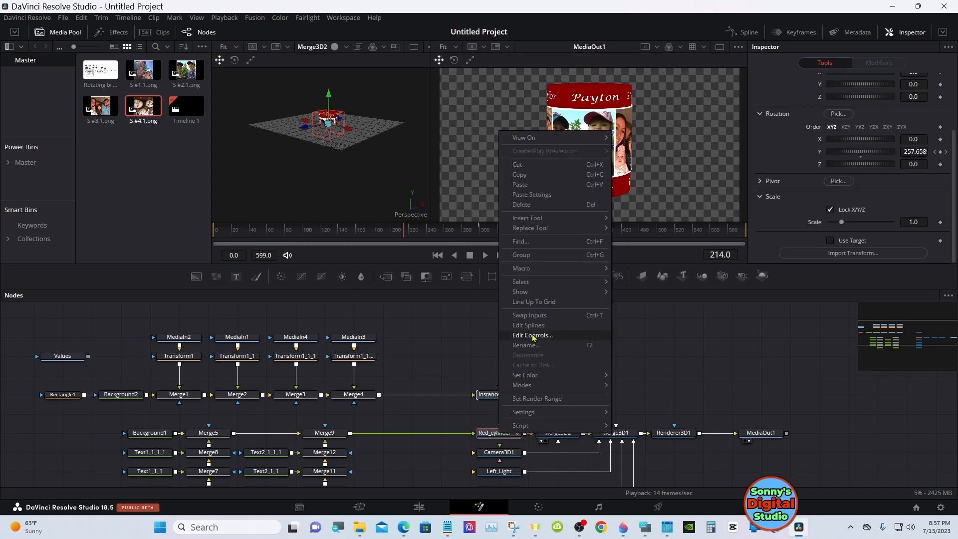
pyautogui.click(529, 174)
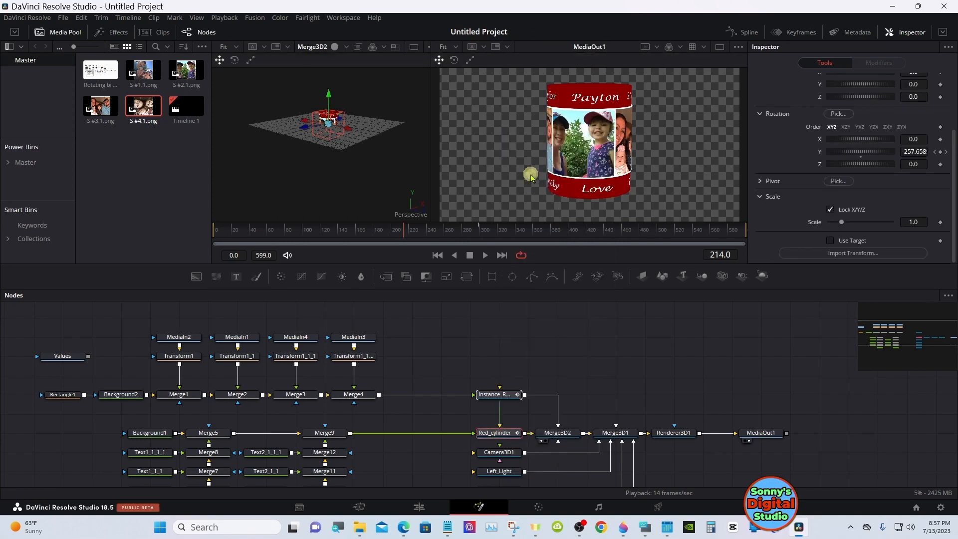
pyautogui.click(500, 359)
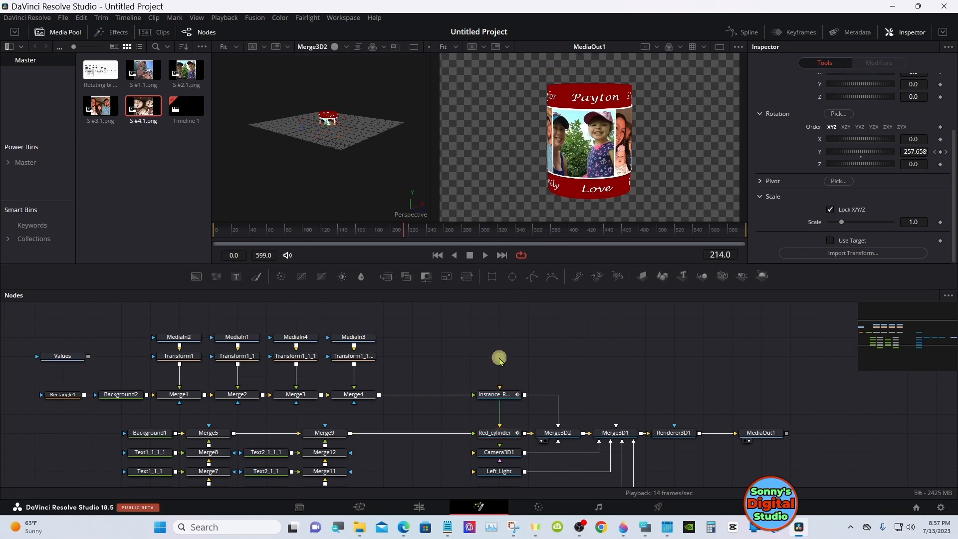
pyautogui.rightClick(500, 358)
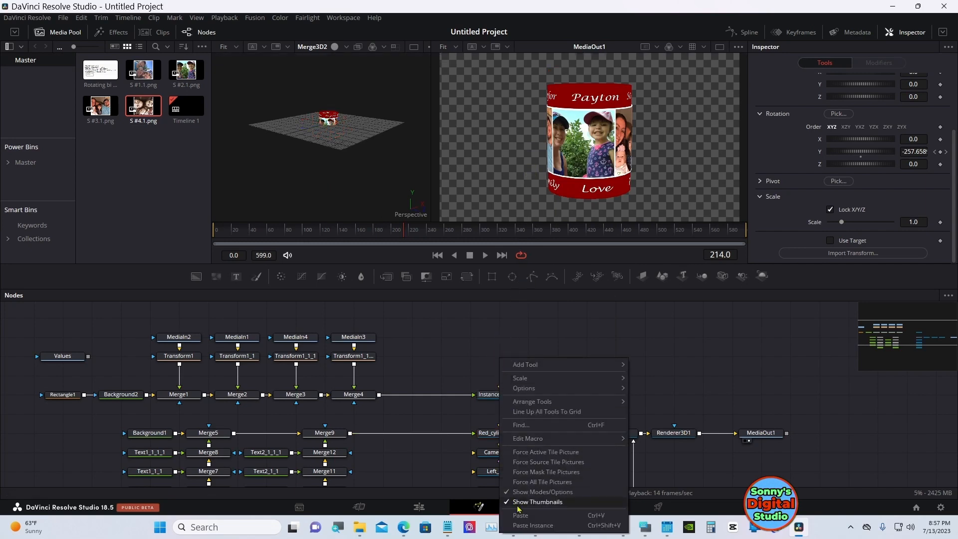
pyautogui.click(521, 525)
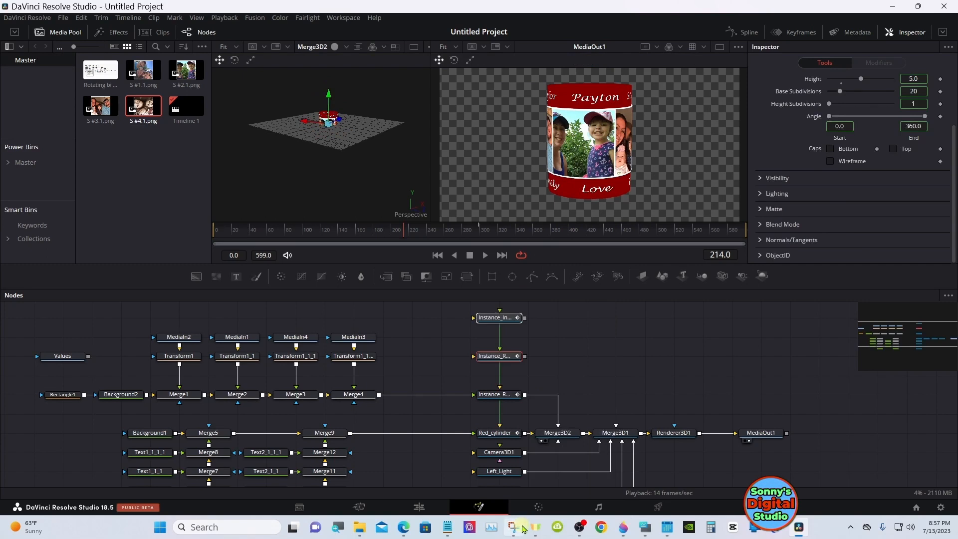
pyautogui.moveTo(523, 529)
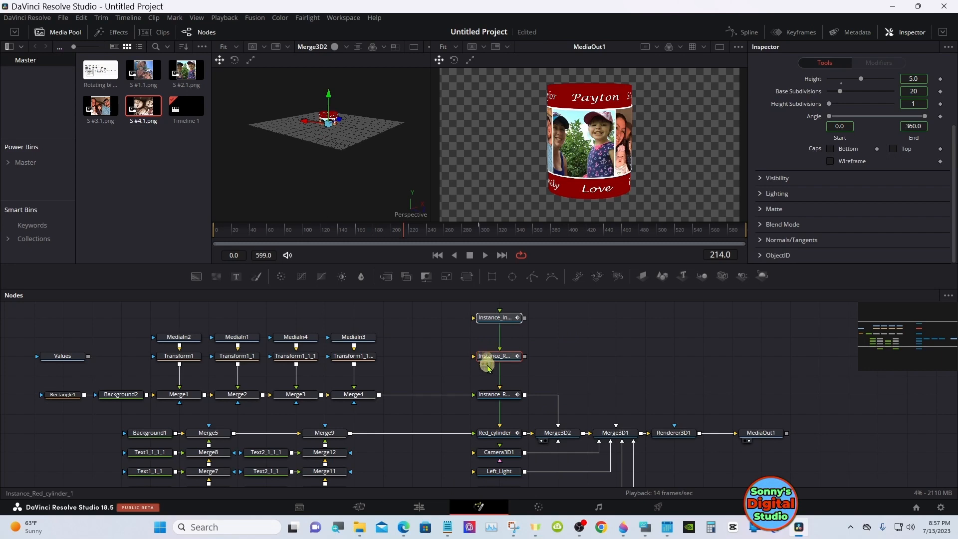
pyautogui.click(488, 364)
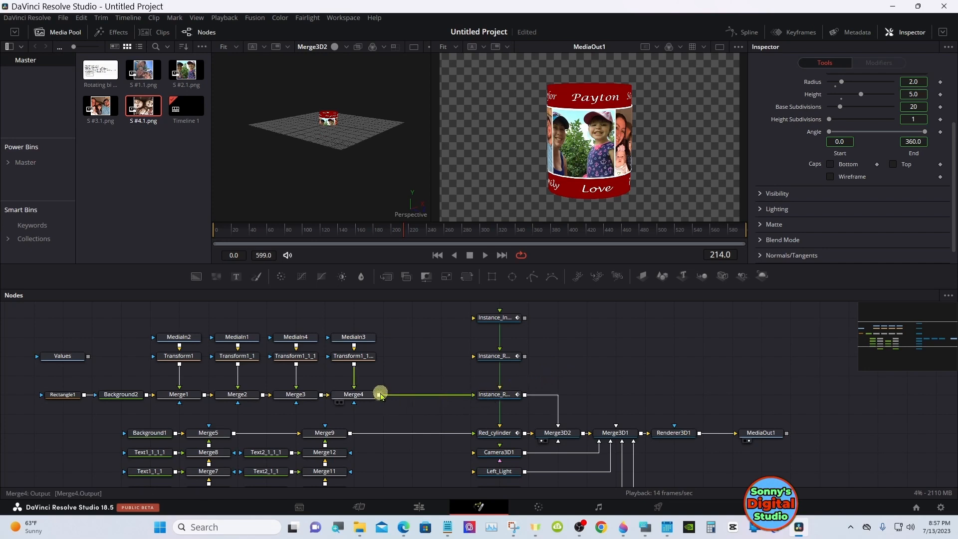
# Connect Merge4 to the upper new cylinder instance and Merge9 to the lower one, and combine both outputs in a Merge 3D node
pyautogui.moveTo(380, 394); pyautogui.dragTo(479, 319)
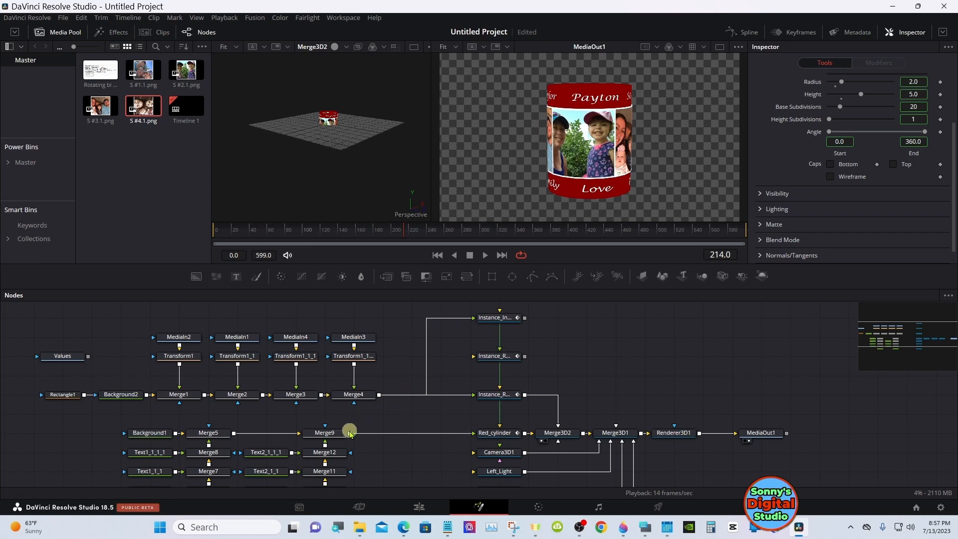
pyautogui.moveTo(350, 432); pyautogui.dragTo(486, 359)
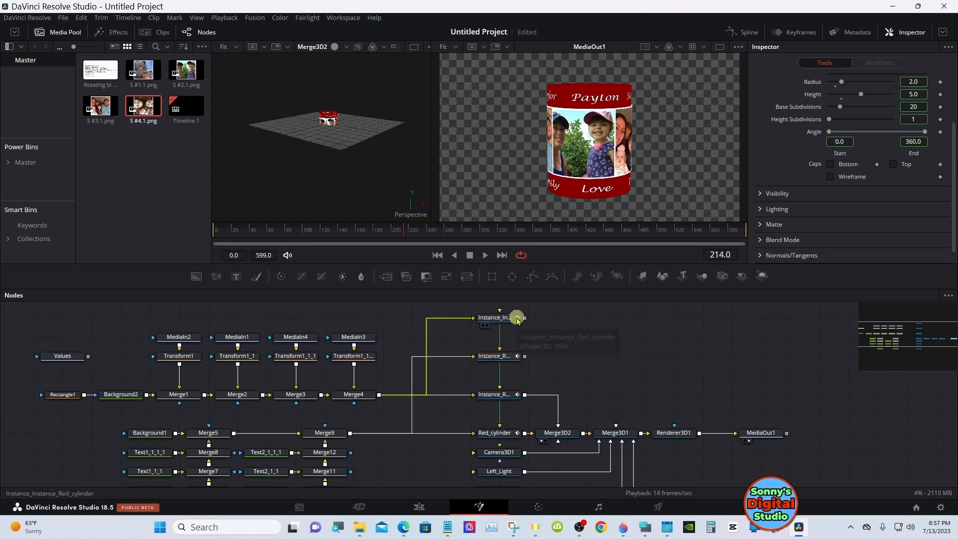
pyautogui.moveTo(525, 318); pyautogui.dragTo(525, 357)
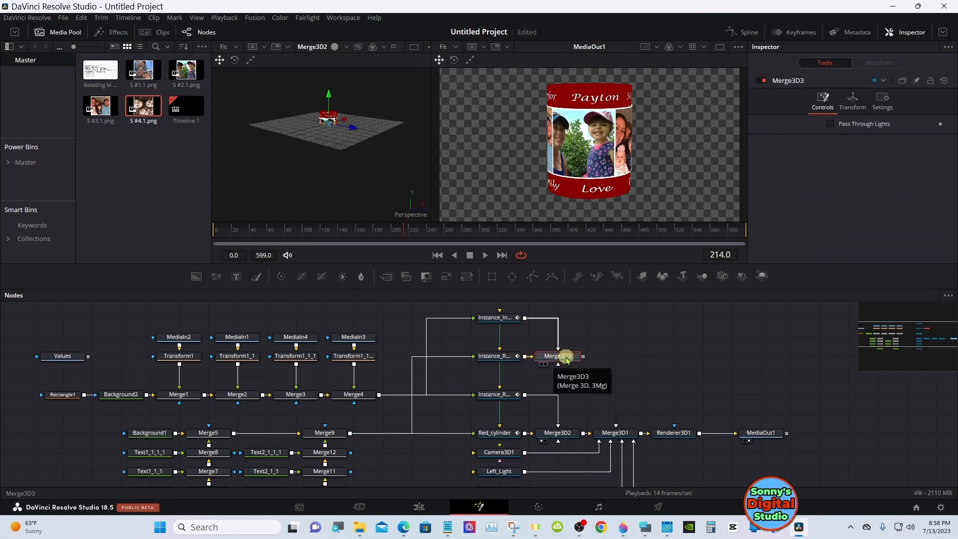
# Connect Merge3D3 to Merge3D1 and reposition both merge nodes to leave room after the new cylinder instances
pyautogui.moveTo(582, 357); pyautogui.dragTo(619, 434)
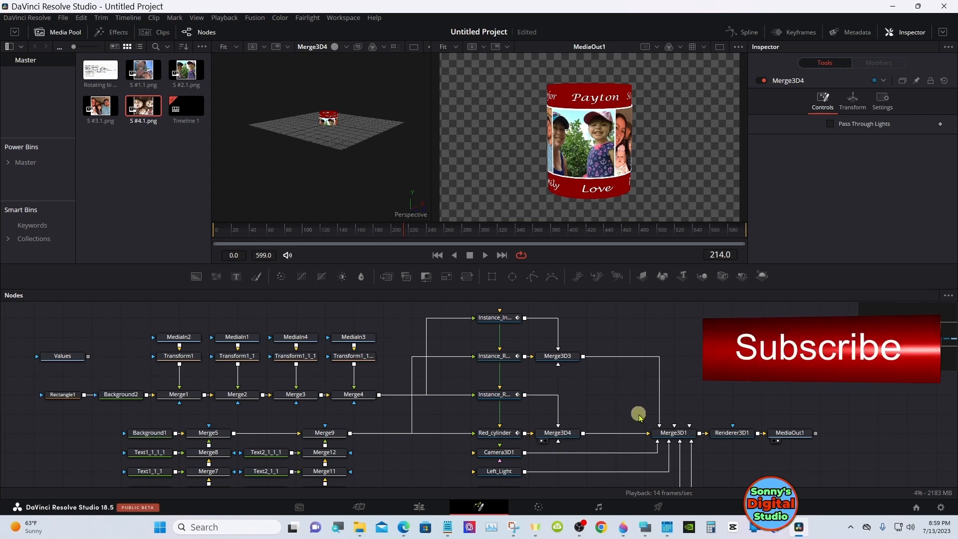
pyautogui.moveTo(668, 434); pyautogui.dragTo(639, 433)
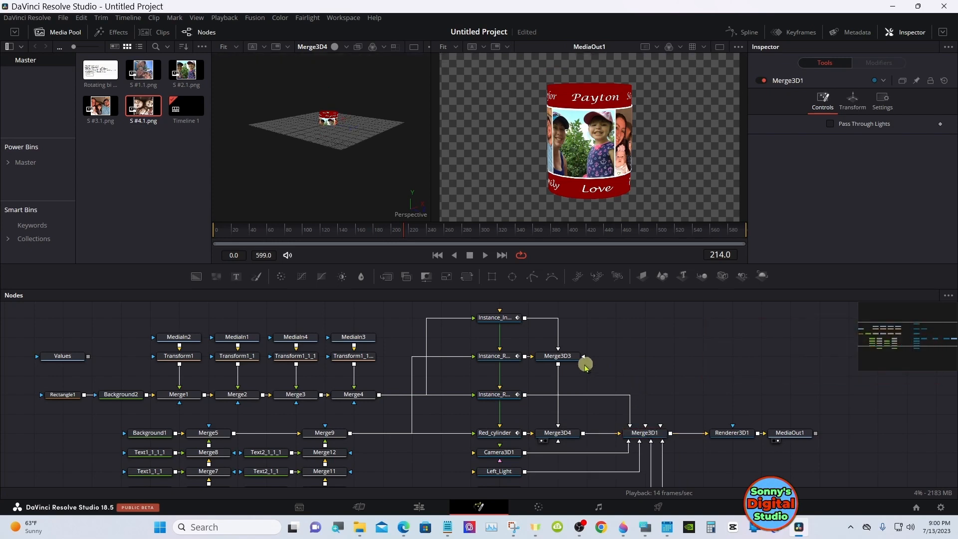
pyautogui.moveTo(561, 357); pyautogui.dragTo(590, 360)
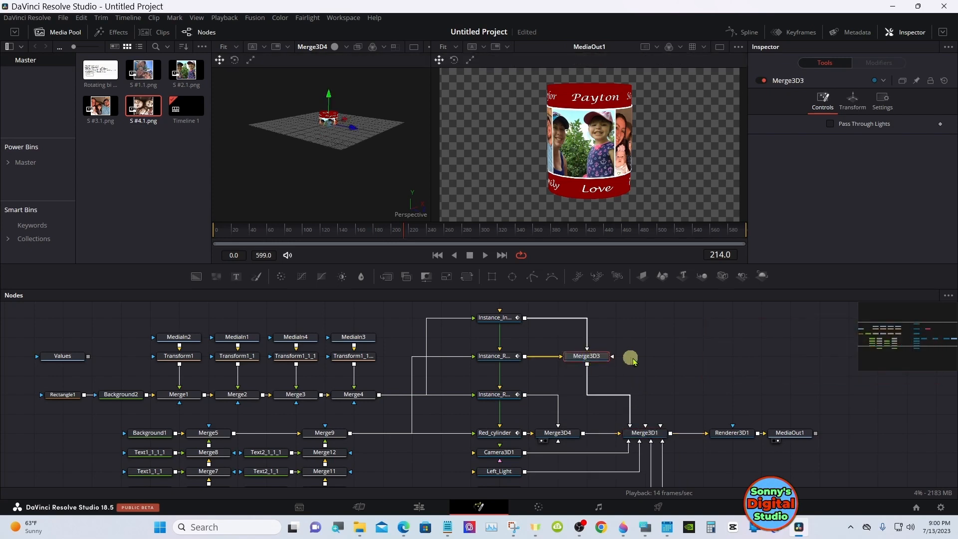
pyautogui.click(650, 362)
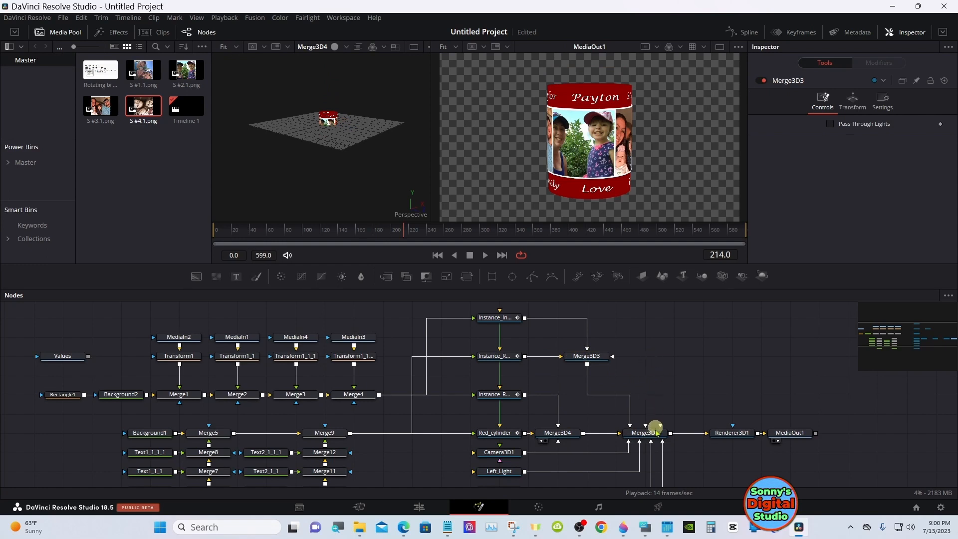
# Search the tools for "tran" and insert a Transform 3D node between the uppermost cylinder instance and Merge3D3
pyautogui.click(645, 525)
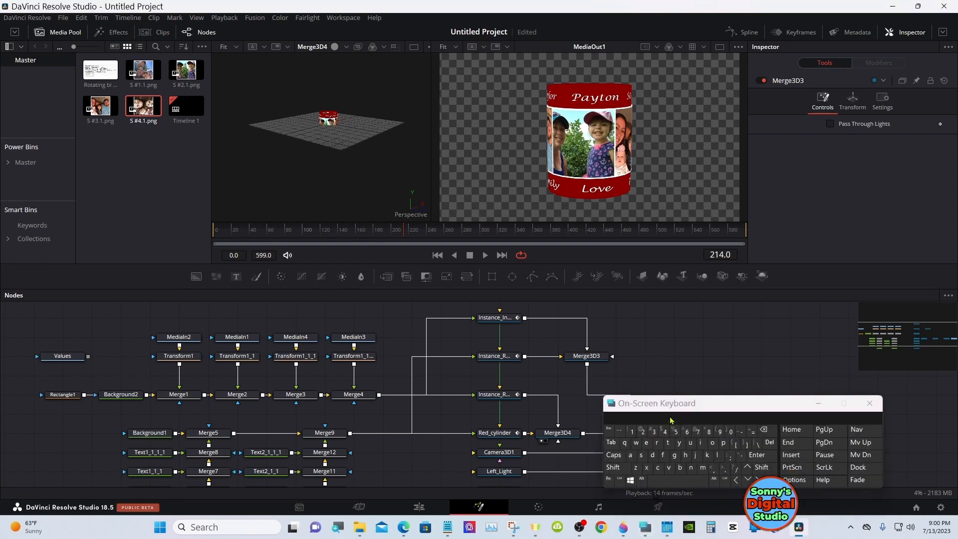
pyautogui.moveTo(651, 406); pyautogui.dragTo(698, 380)
pyautogui.click(614, 329)
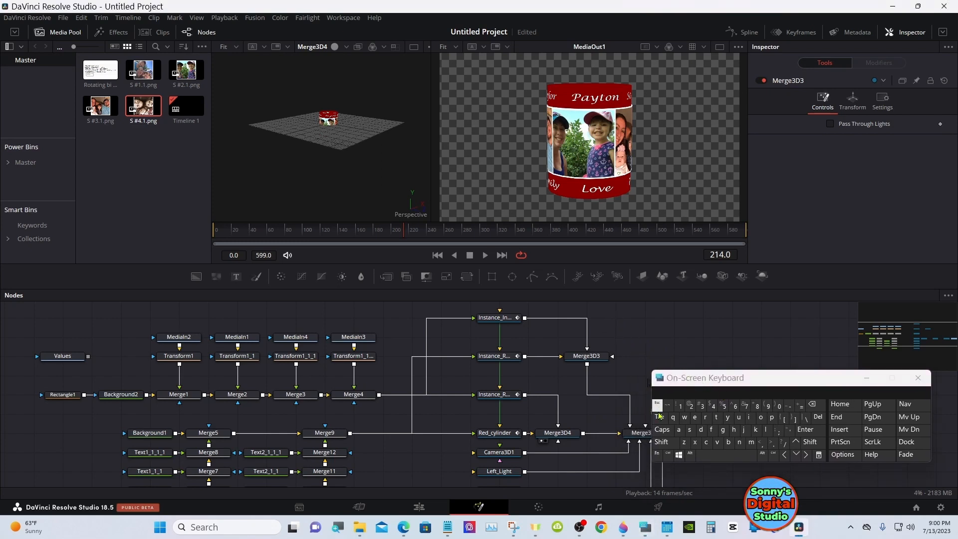
pyautogui.click(661, 442)
pyautogui.click(720, 455)
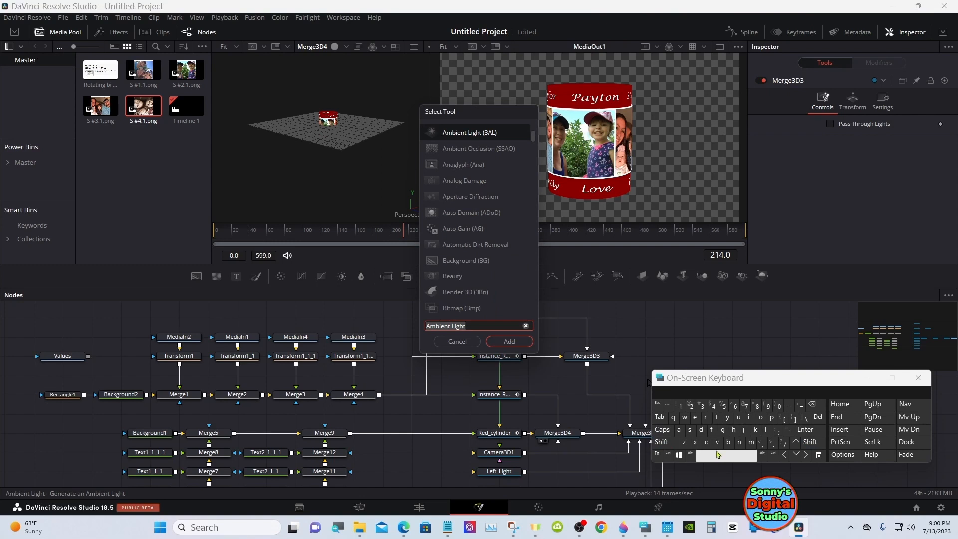
pyautogui.click(716, 418)
pyautogui.click(706, 418)
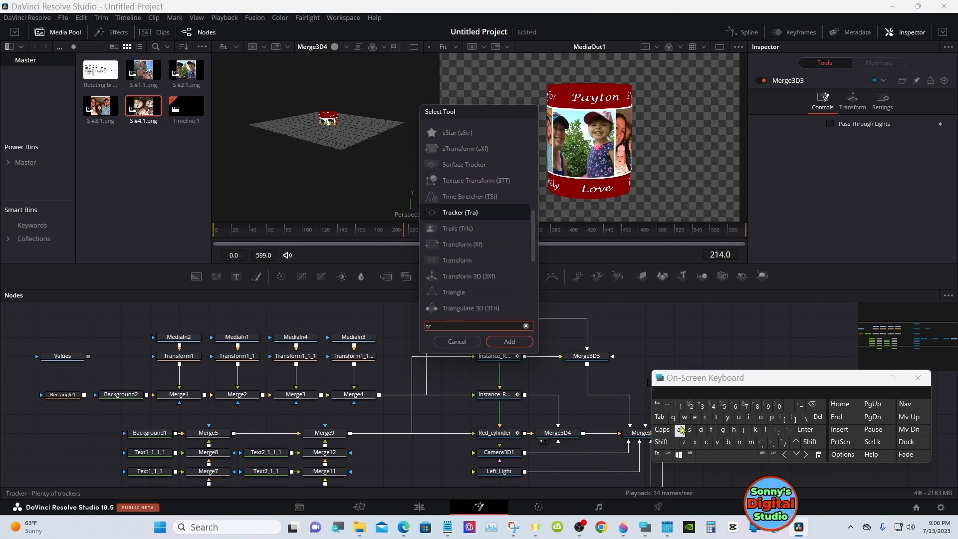
pyautogui.click(678, 430)
pyautogui.click(741, 444)
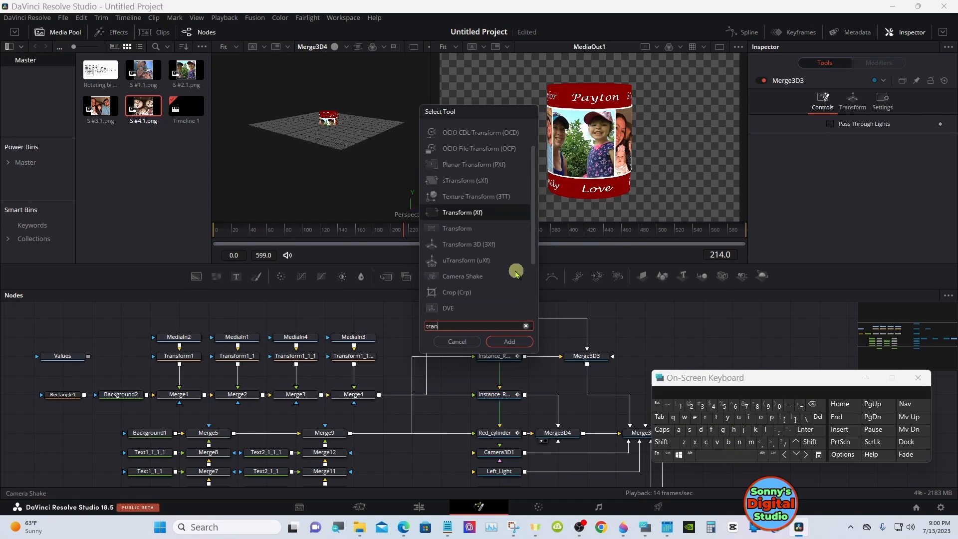
pyautogui.click(487, 244)
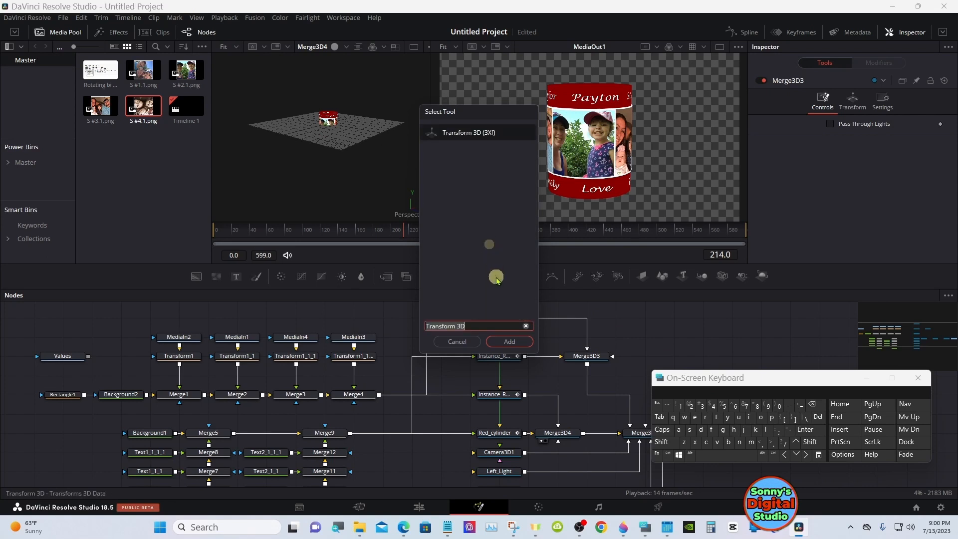
pyautogui.click(509, 342)
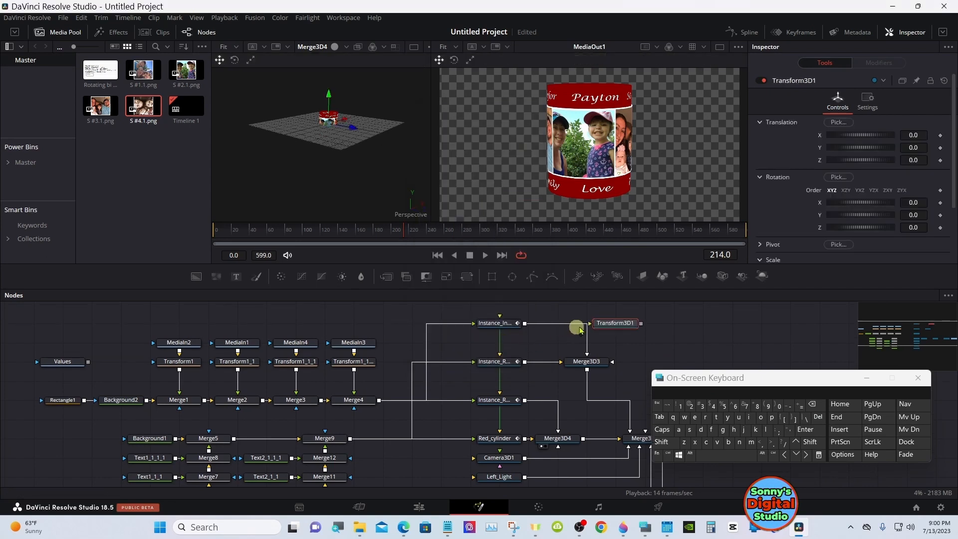
pyautogui.moveTo(613, 321); pyautogui.dragTo(603, 365)
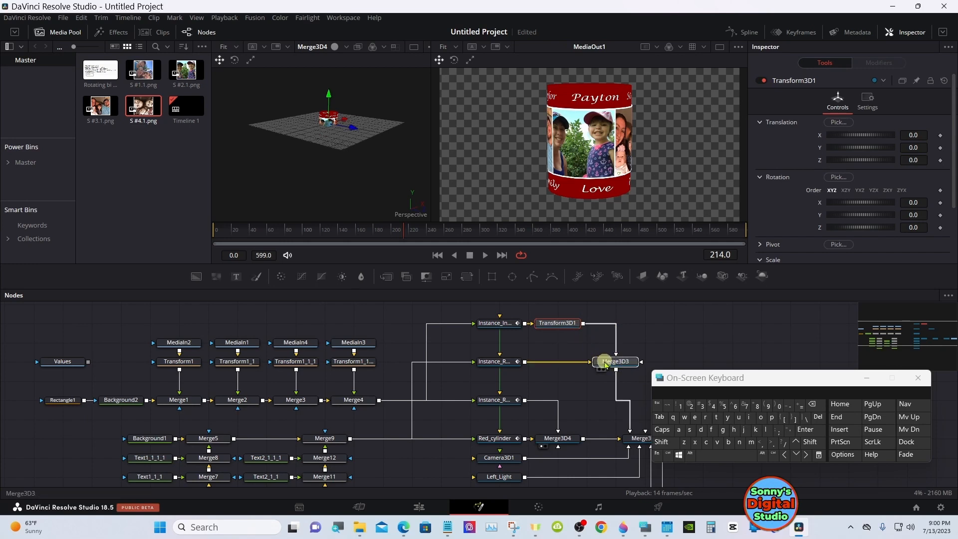
pyautogui.click(603, 364)
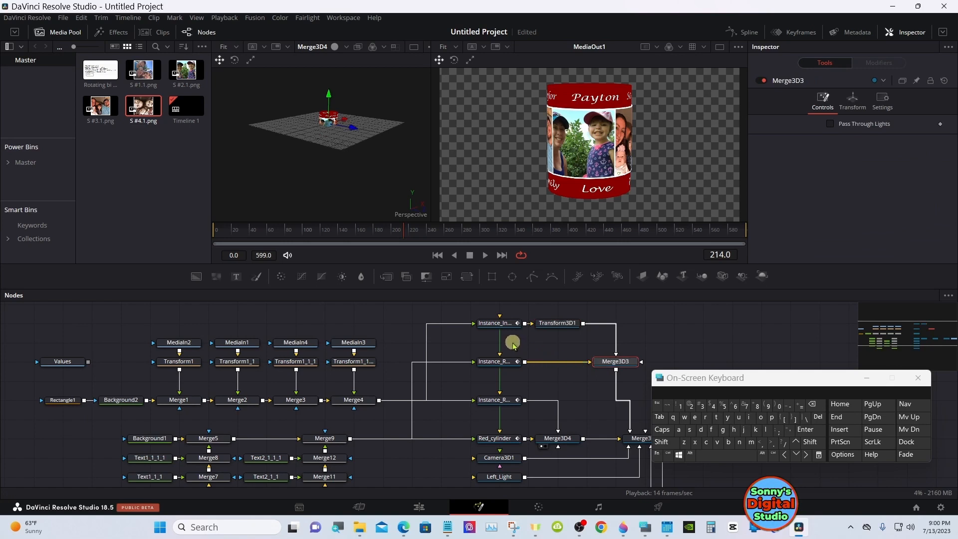
# Insert a 2D Transform node between Merge4 and the uppermost cylinder instance, and minimise the on-screen keyboard
pyautogui.click(415, 322)
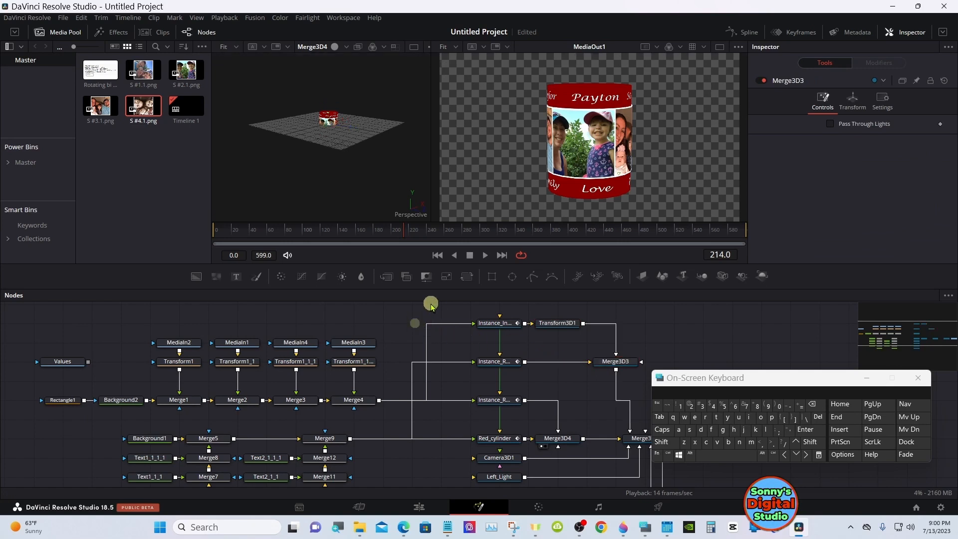
pyautogui.click(465, 278)
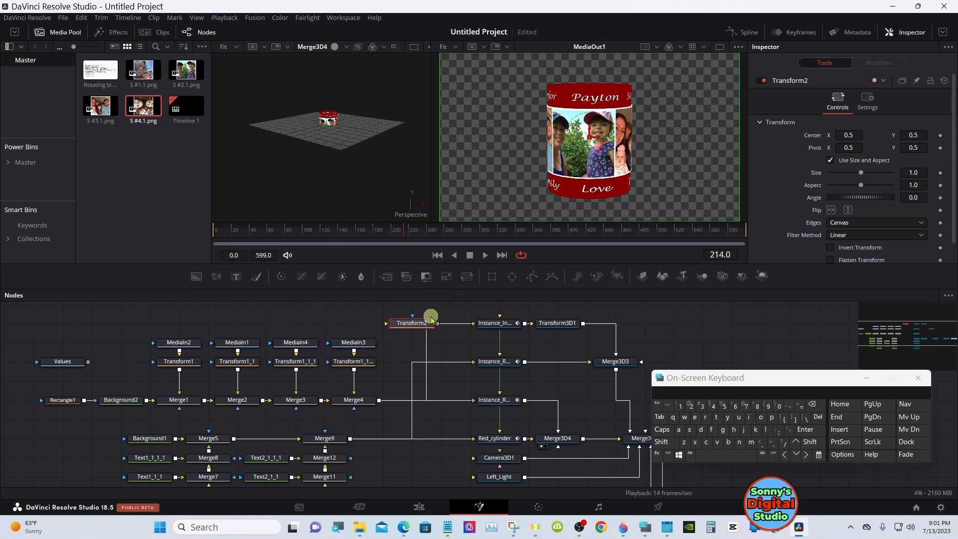
pyautogui.moveTo(430, 322); pyautogui.dragTo(480, 324)
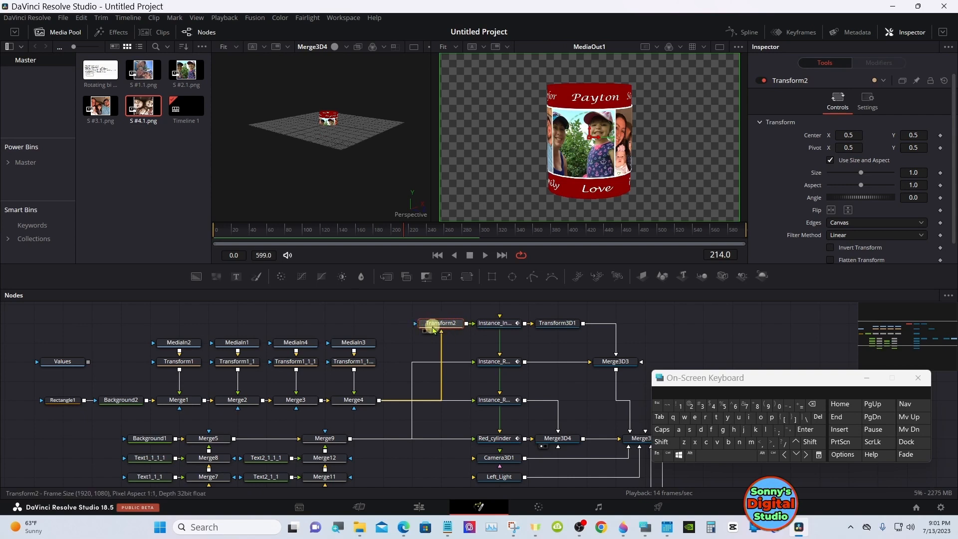
pyautogui.moveTo(432, 329); pyautogui.dragTo(421, 329)
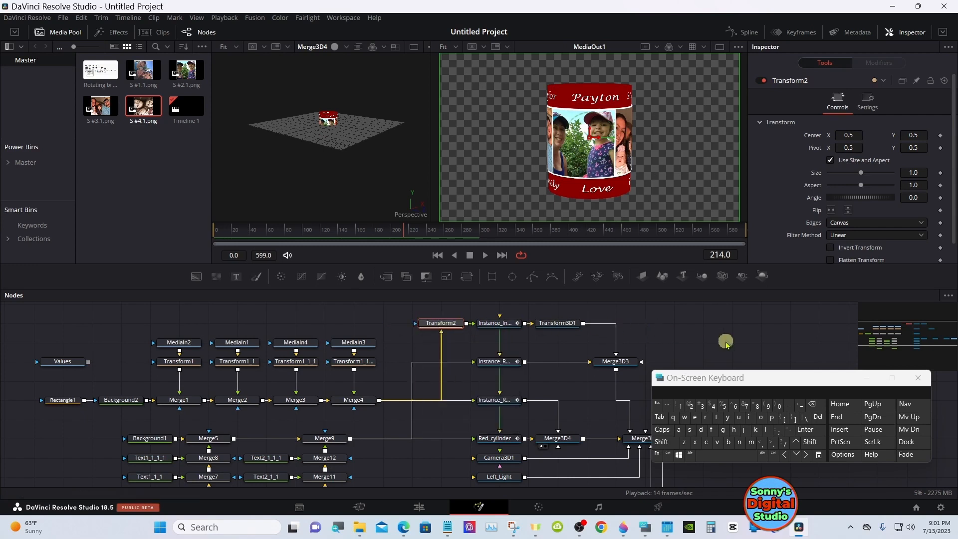
pyautogui.click(865, 378)
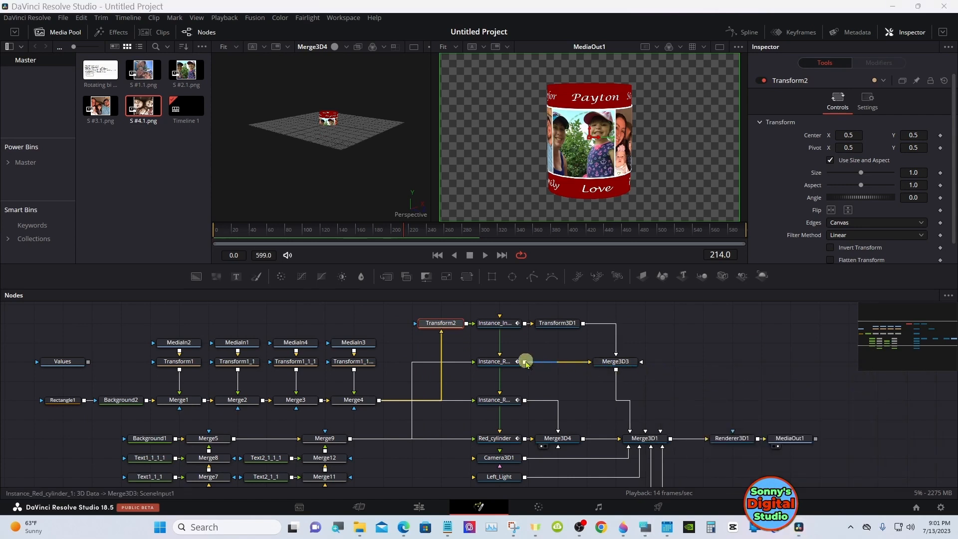
# Deinstance the Y translation of the uppermost cylinder instance
pyautogui.click(509, 363)
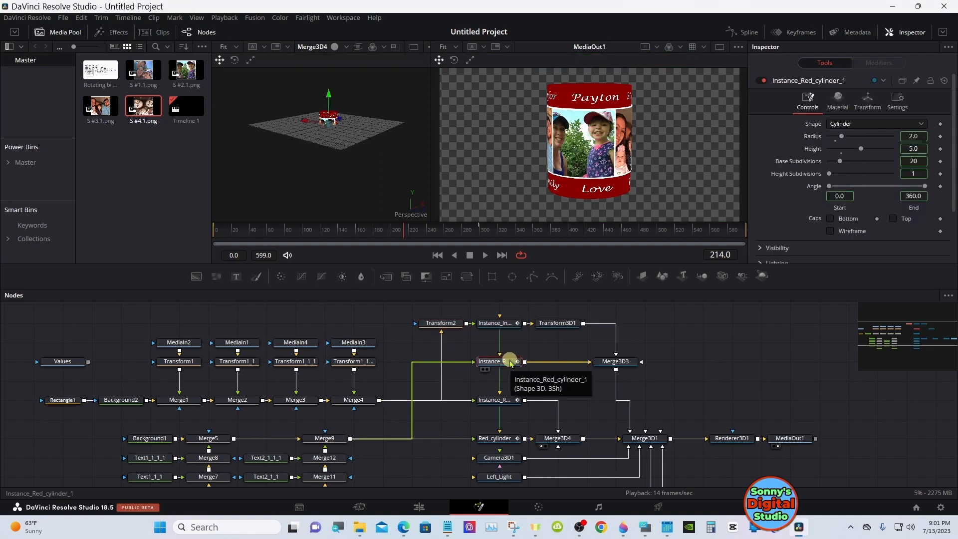
pyautogui.click(508, 325)
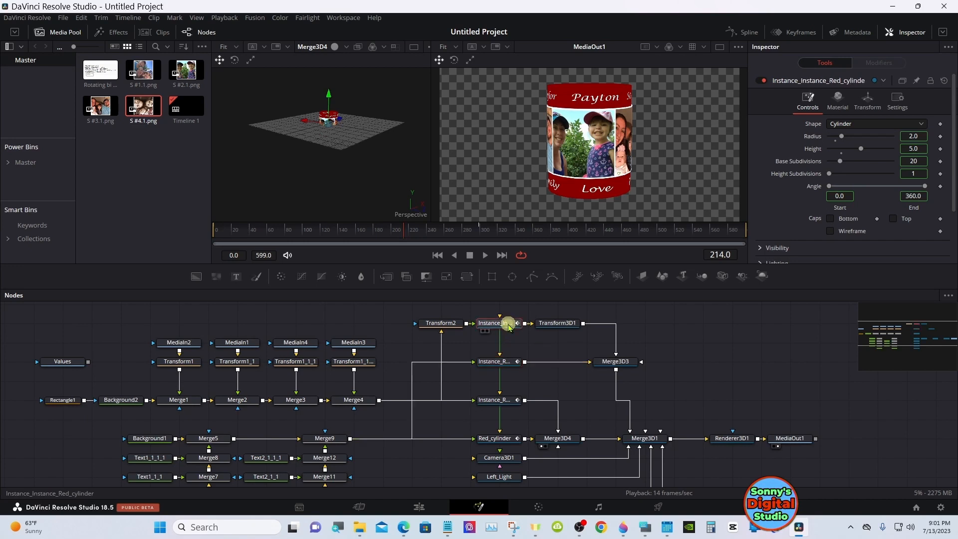
pyautogui.click(873, 105)
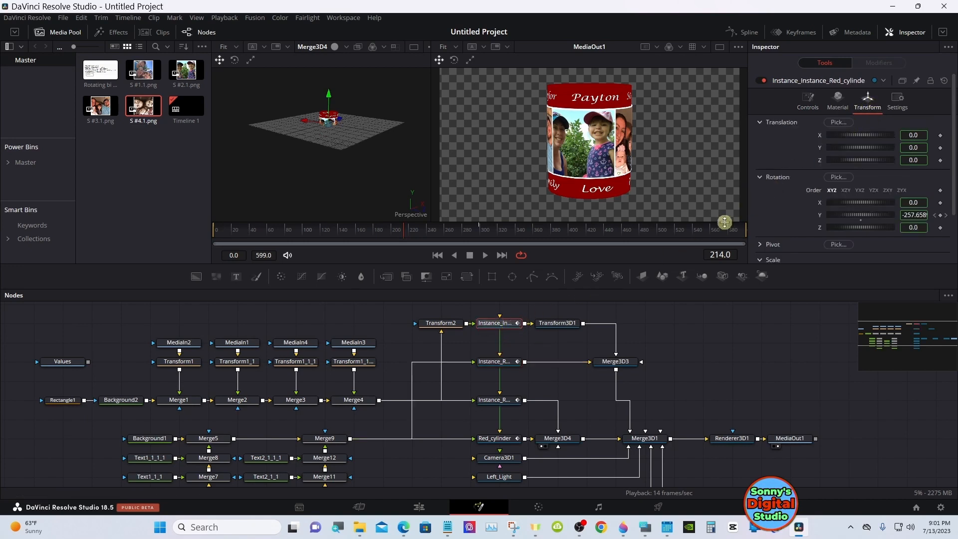
pyautogui.click(506, 363)
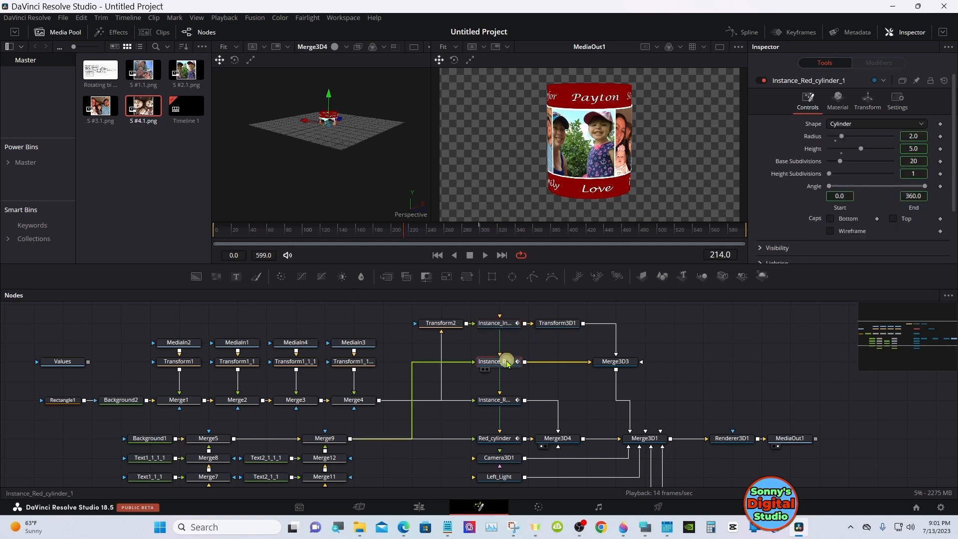
pyautogui.click(504, 325)
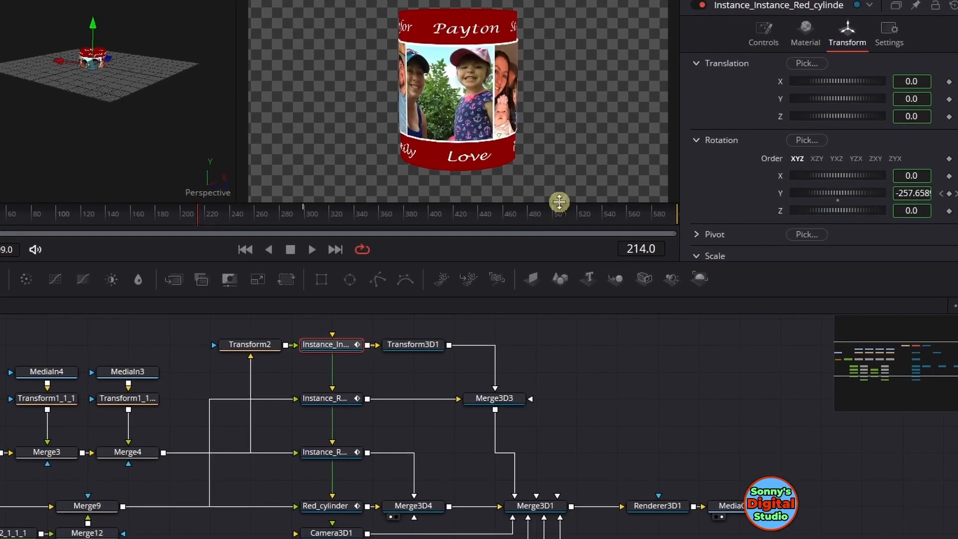
pyautogui.rightClick(781, 99)
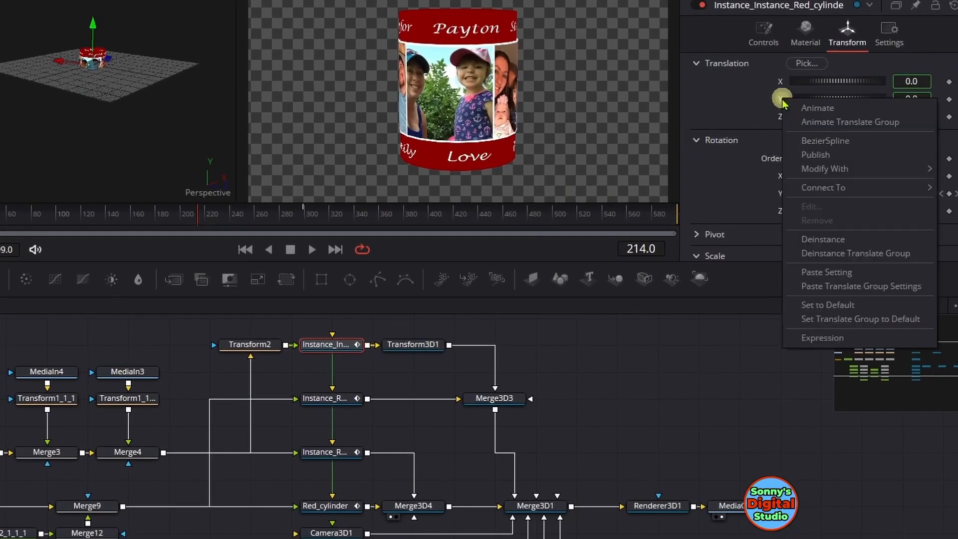
pyautogui.click(819, 241)
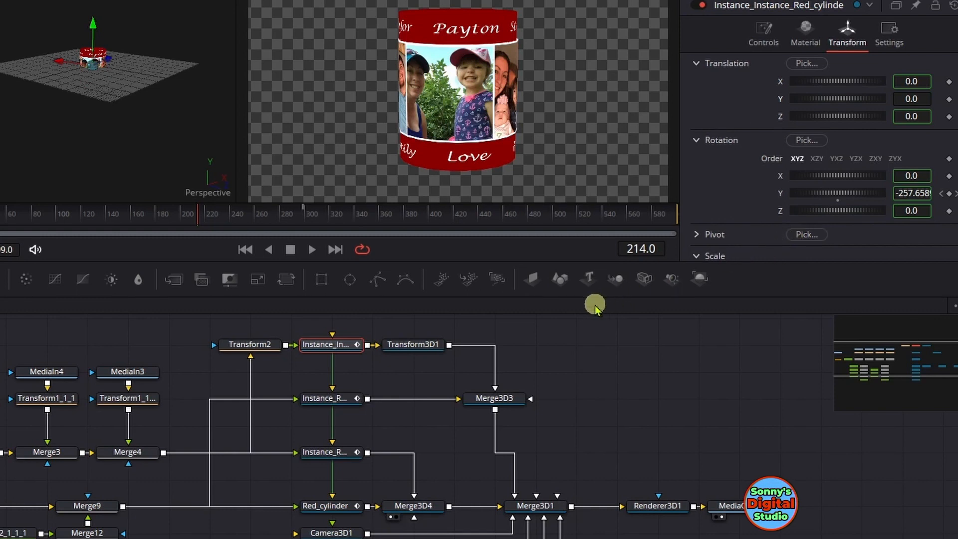
# Lower the second photo cylinder by setting Transform3D1's Y translation to about -4.406
pyautogui.click(433, 345)
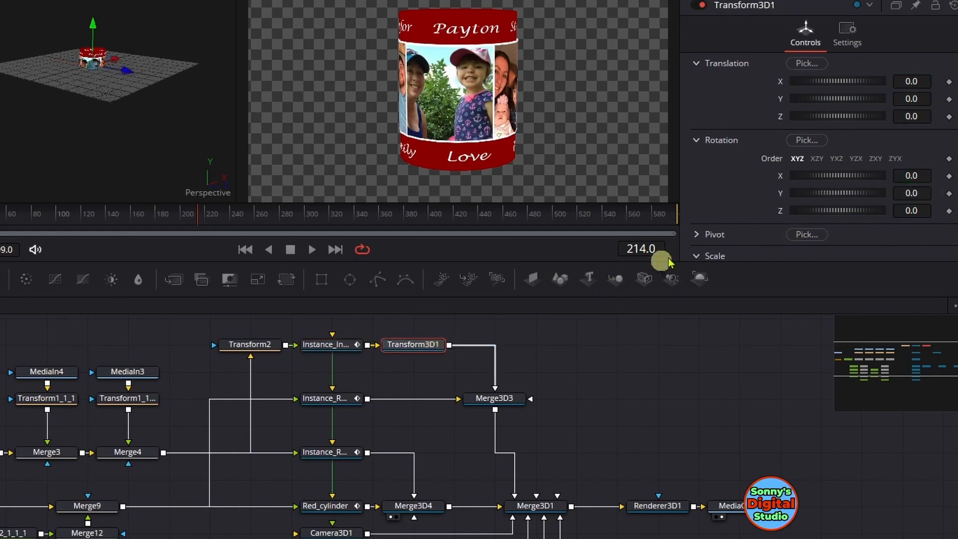
pyautogui.moveTo(853, 100); pyautogui.dragTo(793, 106)
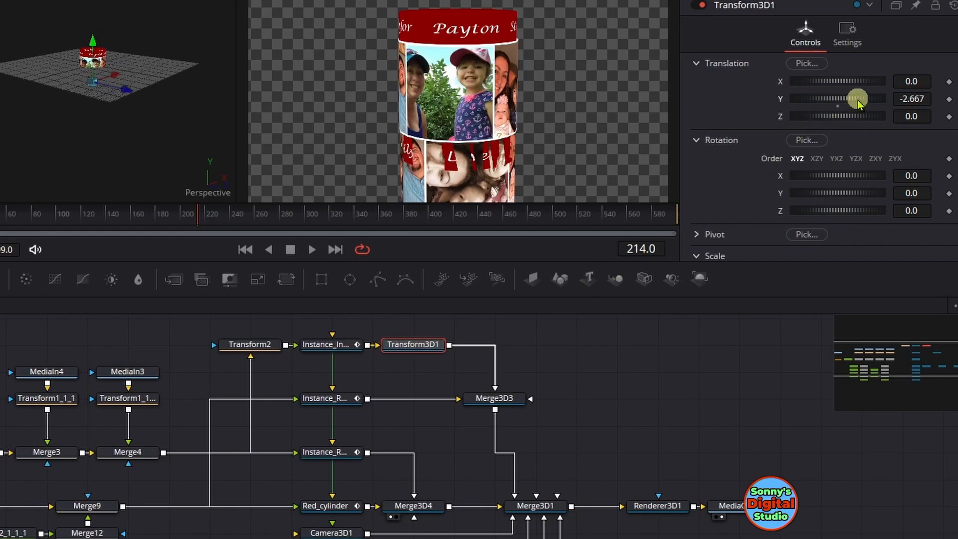
pyautogui.moveTo(858, 102); pyautogui.dragTo(812, 121)
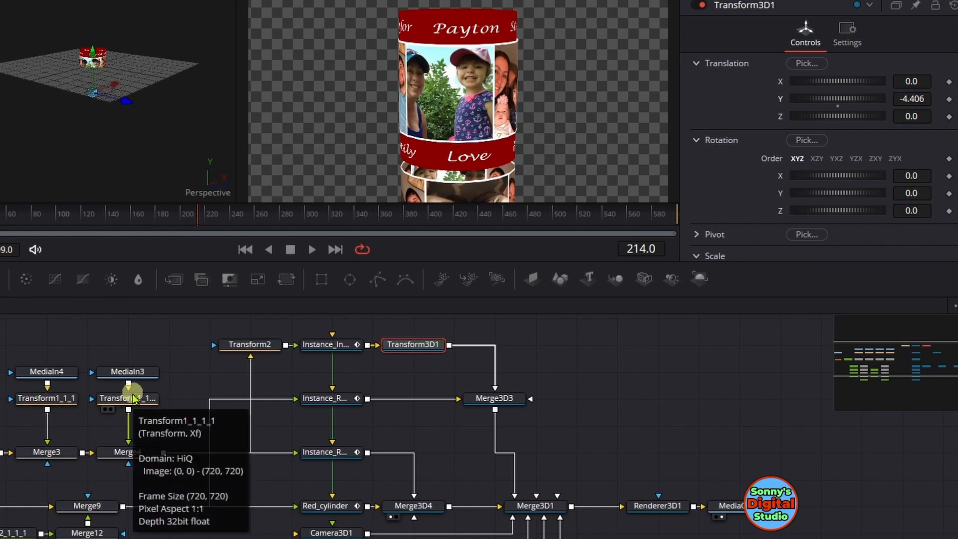
# Insert a Transform 3D node between Instance_Red_cylinder_1 and Merge3D3
pyautogui.click(347, 400)
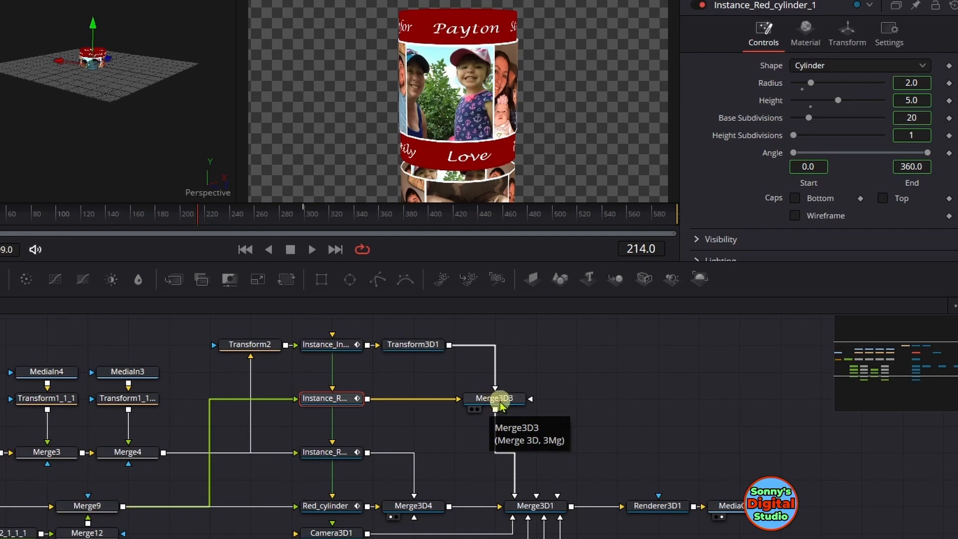
pyautogui.moveTo(501, 405)
pyautogui.mouseDown()
pyautogui.moveTo(474, 407)
pyautogui.moveTo(454, 425)
pyautogui.moveTo(489, 406)
pyautogui.mouseUp()
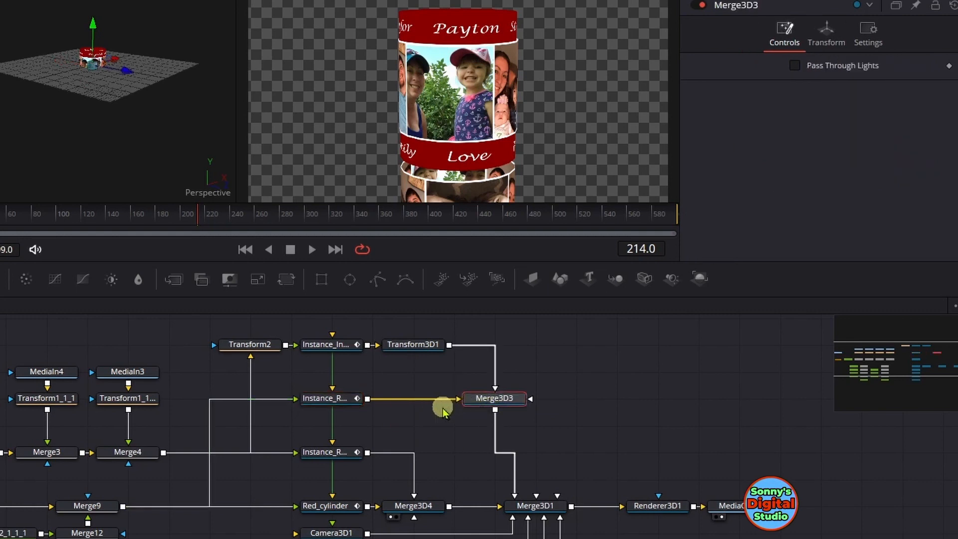
pyautogui.click(355, 399)
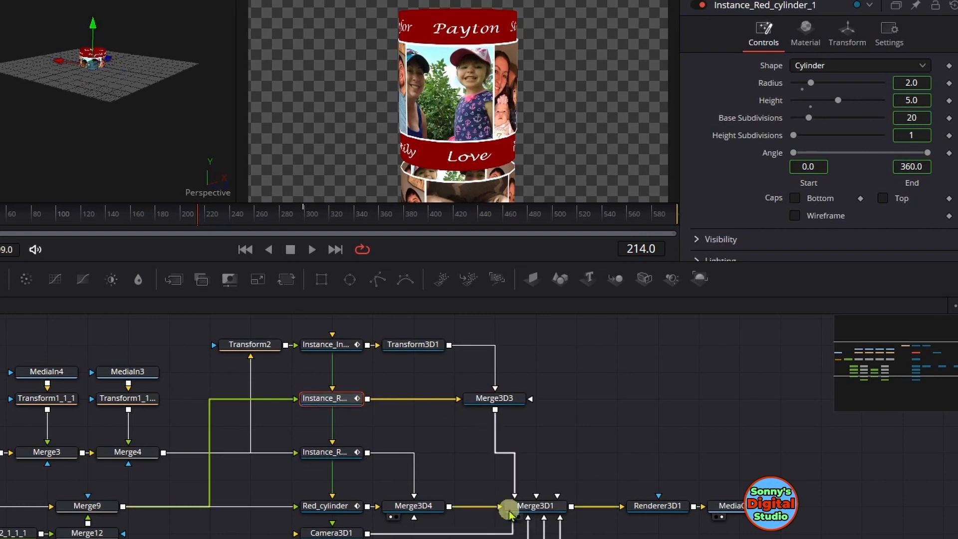
pyautogui.moveTo(510, 513); pyautogui.dragTo(512, 516)
pyautogui.click(571, 538)
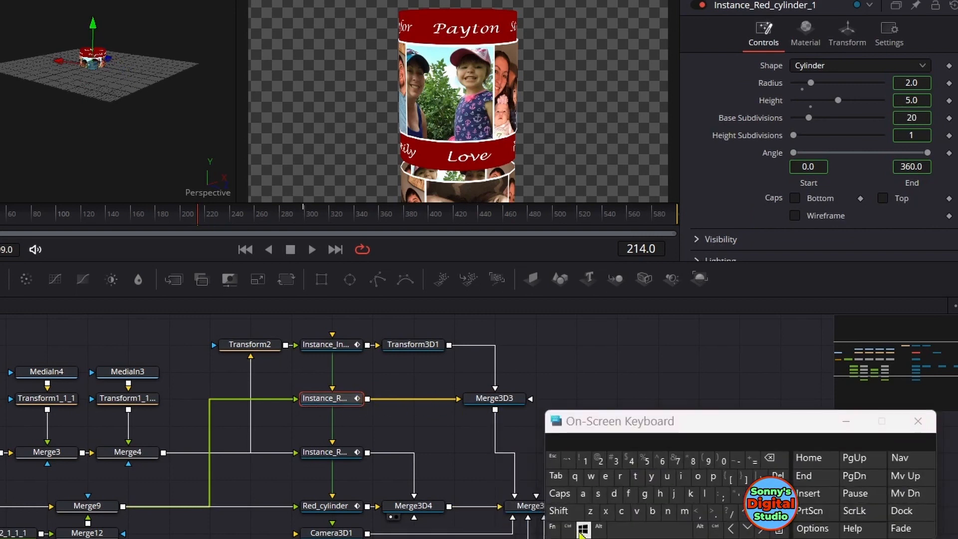
pyautogui.click(578, 516)
pyautogui.click(628, 529)
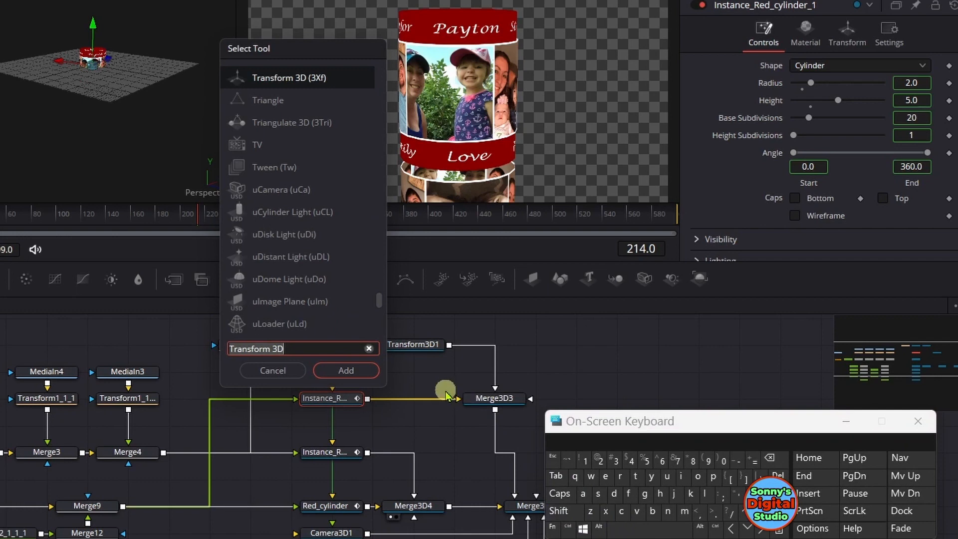
pyautogui.click(369, 371)
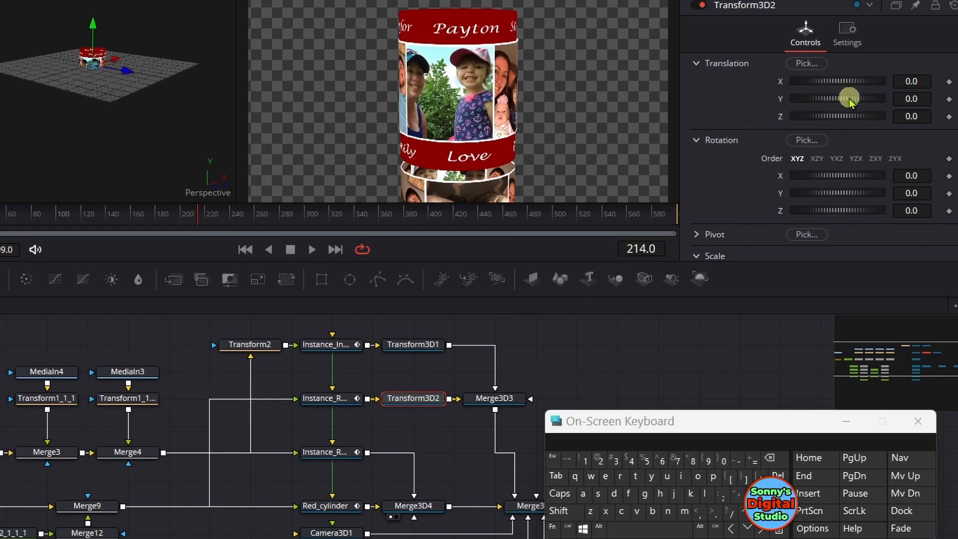
# Lower the second red cylinder by setting Transform3D2's Y translation to about -5.072
pyautogui.moveTo(849, 103); pyautogui.dragTo(809, 107)
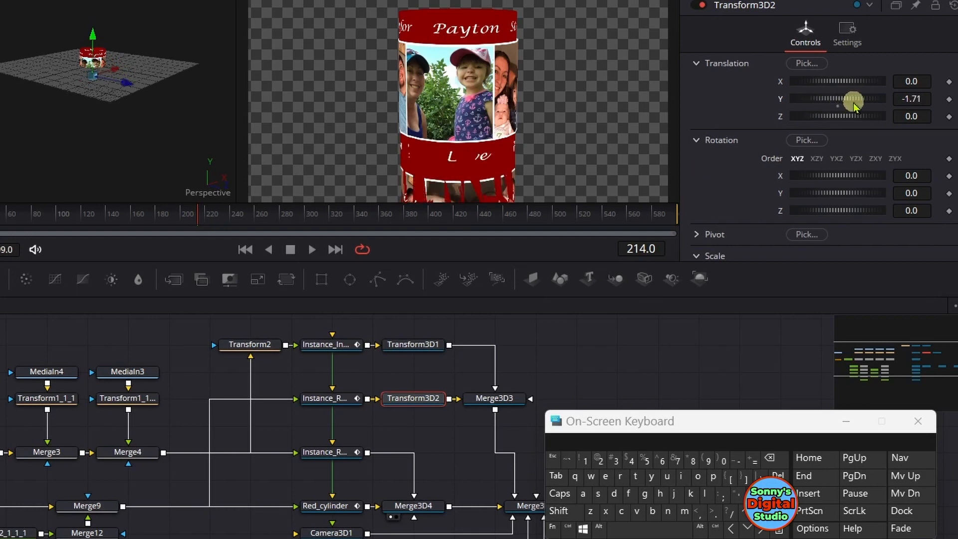
pyautogui.click(915, 99)
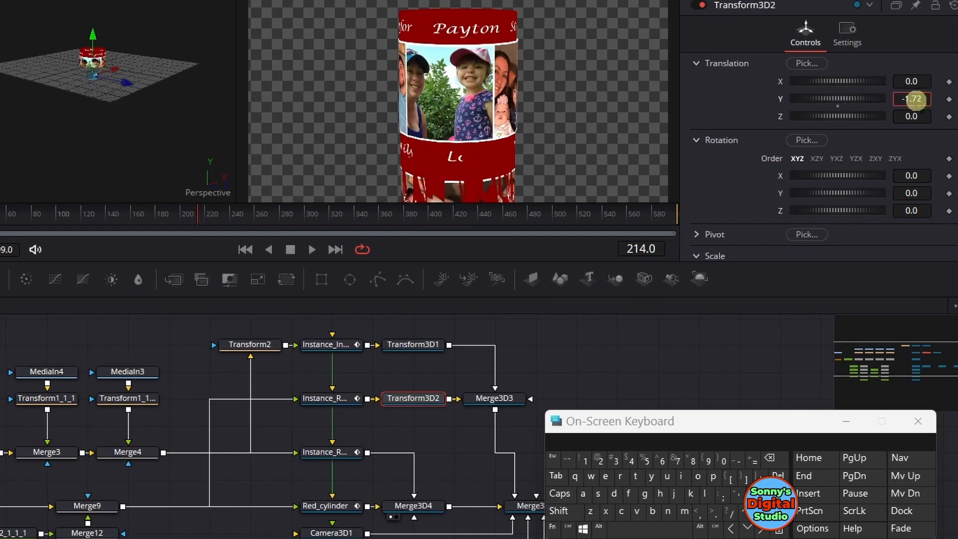
pyautogui.moveTo(912, 99); pyautogui.dragTo(903, 98)
pyautogui.moveTo(900, 99); pyautogui.dragTo(877, 99)
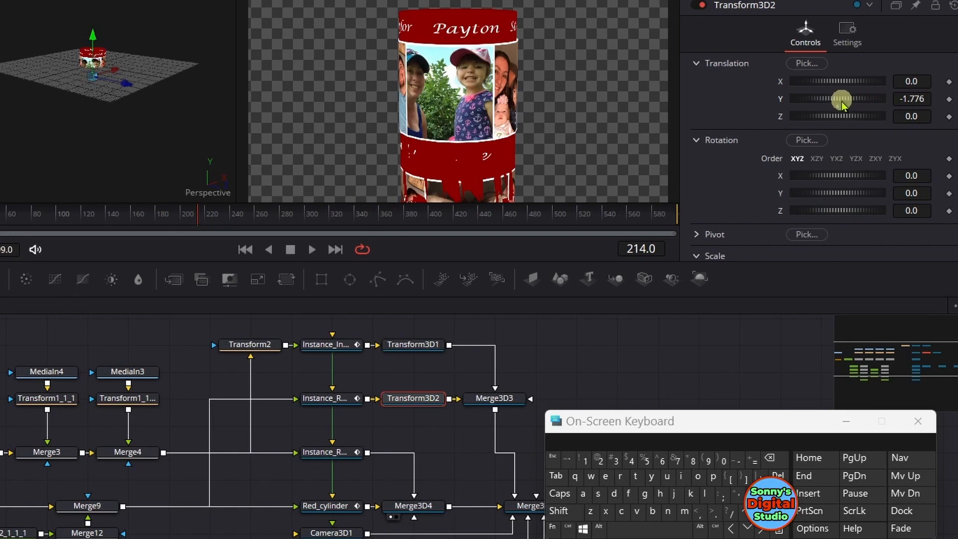
pyautogui.moveTo(842, 98); pyautogui.dragTo(845, 103)
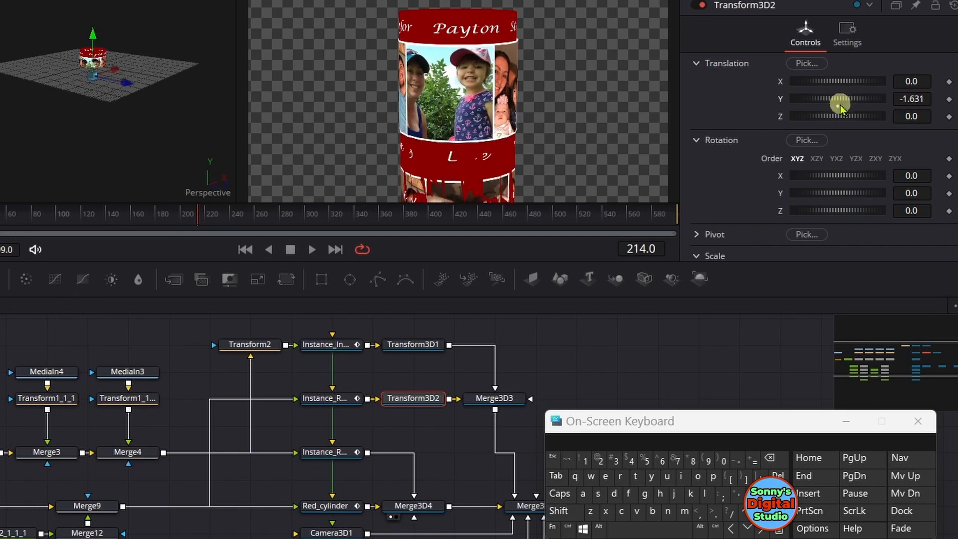
pyautogui.click(838, 105)
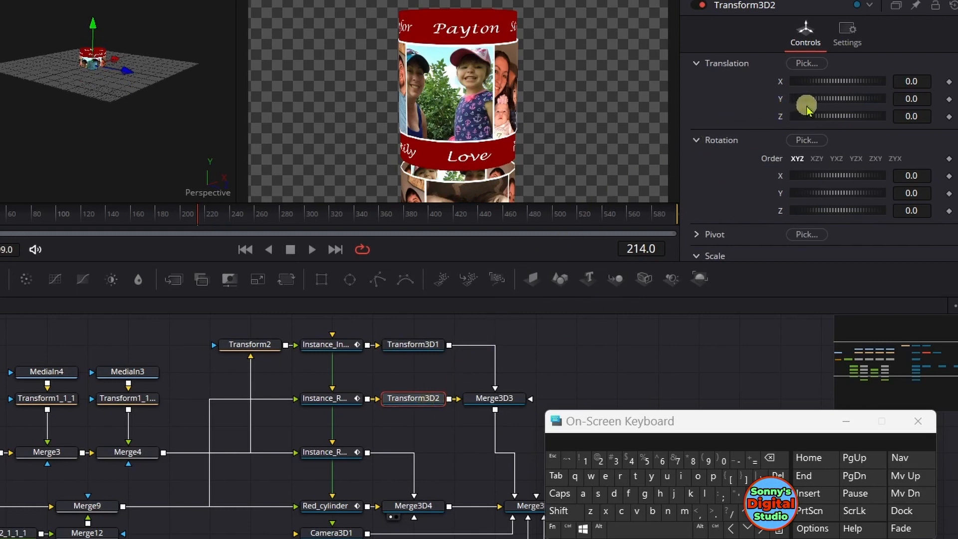
pyautogui.moveTo(853, 98); pyautogui.dragTo(730, 99)
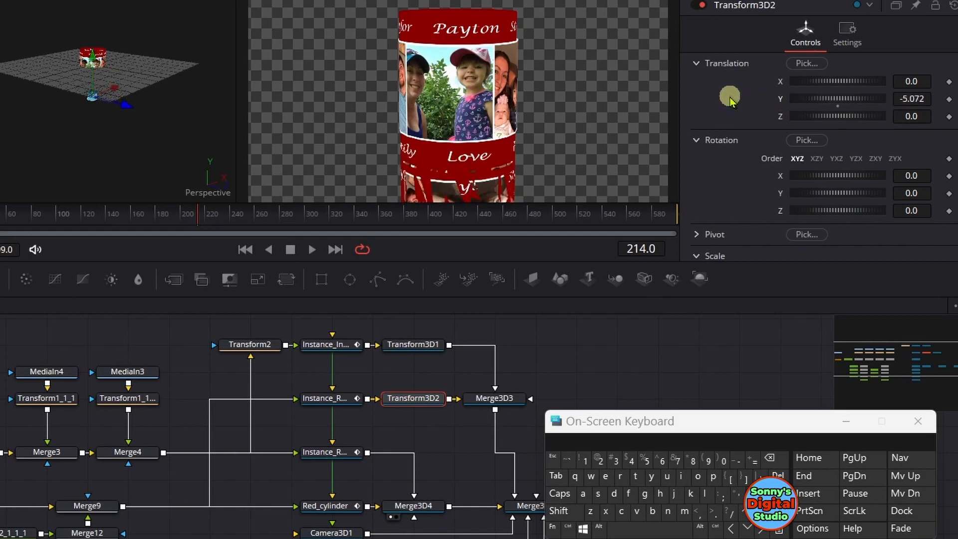
pyautogui.click(336, 401)
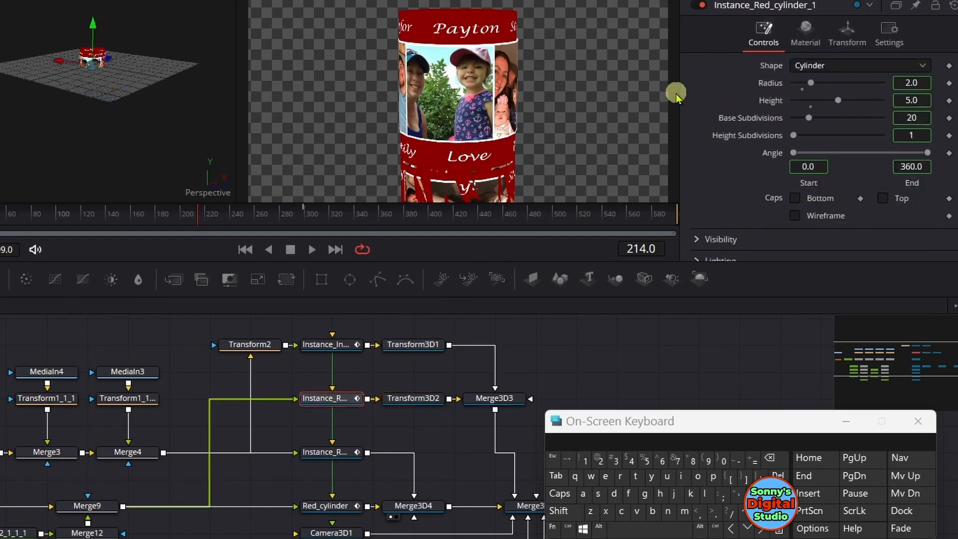
pyautogui.click(805, 43)
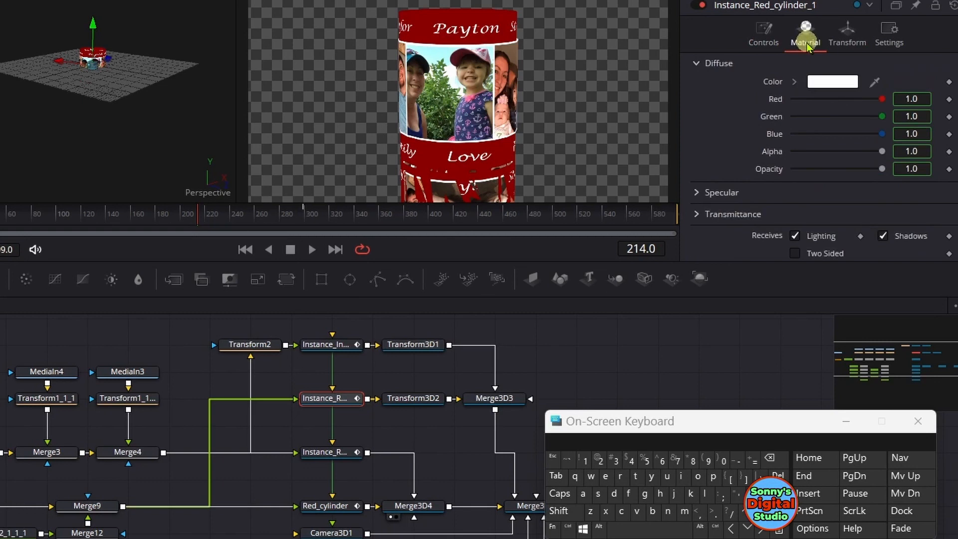
pyautogui.click(775, 46)
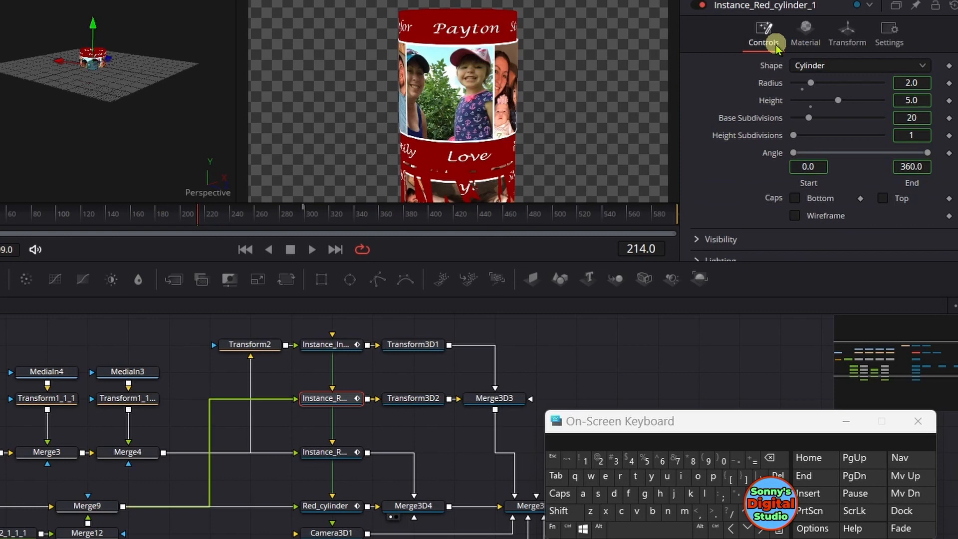
pyautogui.click(883, 198)
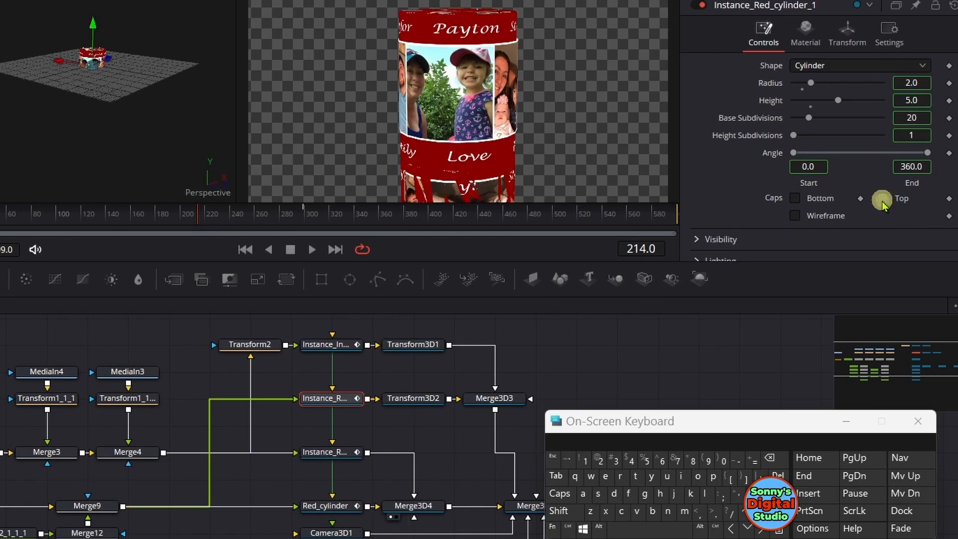
pyautogui.click(882, 201)
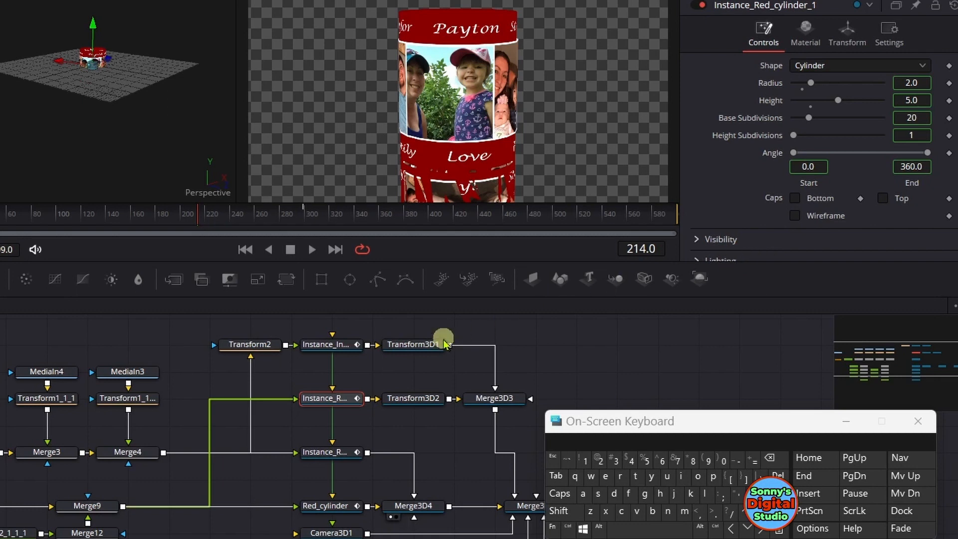
# Deinstance the radius of the uppermost cylinder instance and set it to 2.04
pyautogui.click(331, 345)
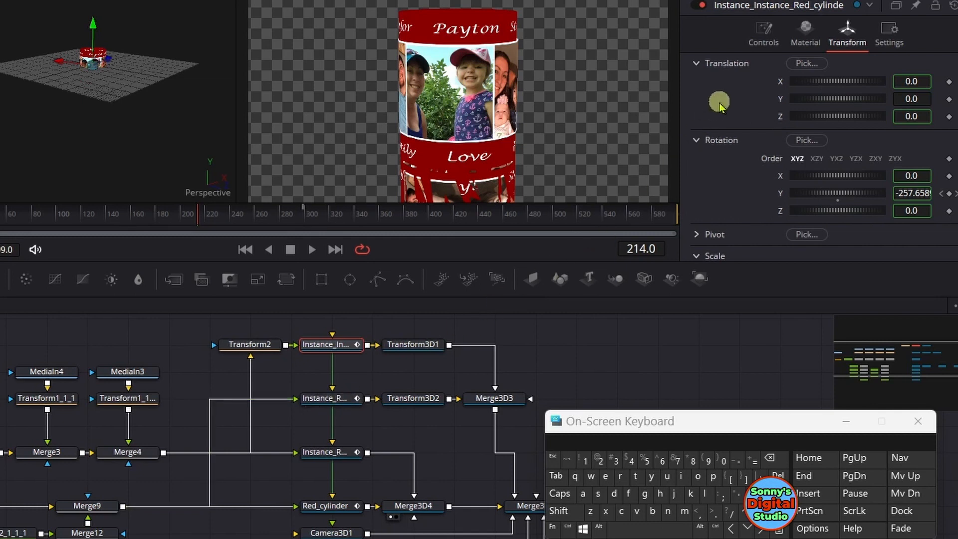
pyautogui.click(762, 32)
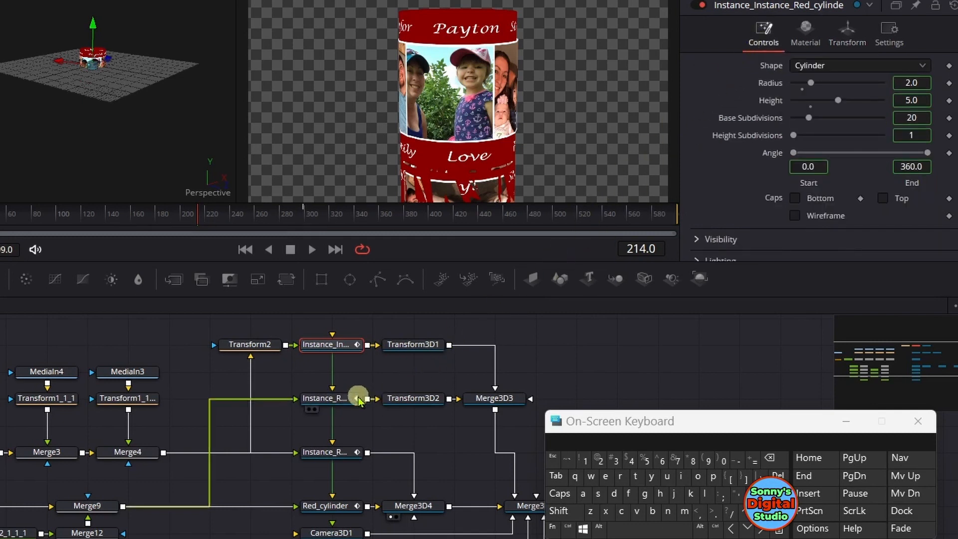
pyautogui.click(341, 402)
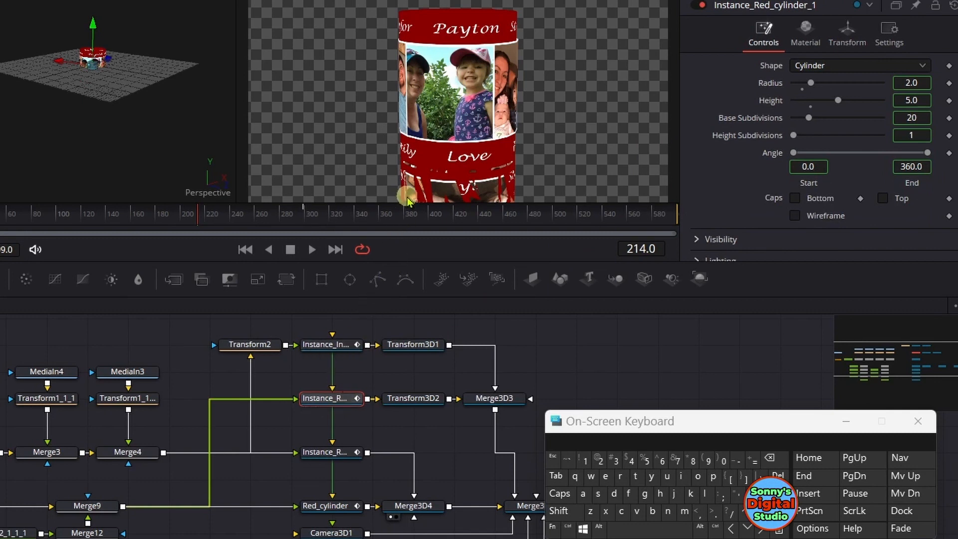
pyautogui.click(338, 346)
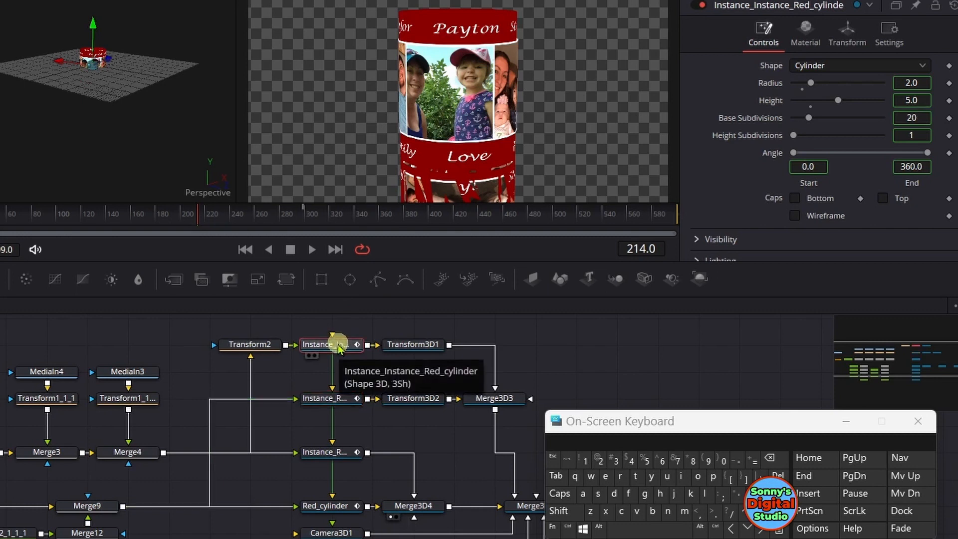
pyautogui.rightClick(774, 89)
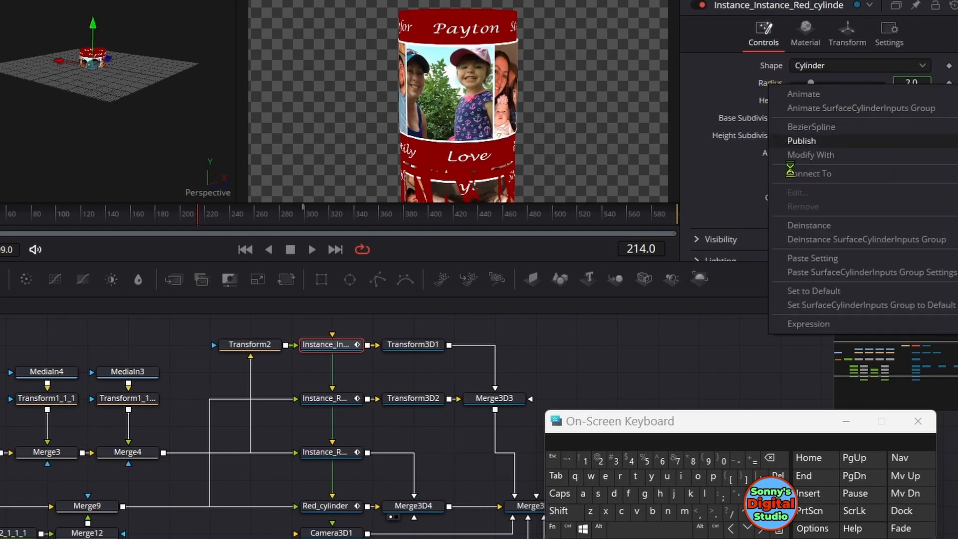
pyautogui.click(807, 226)
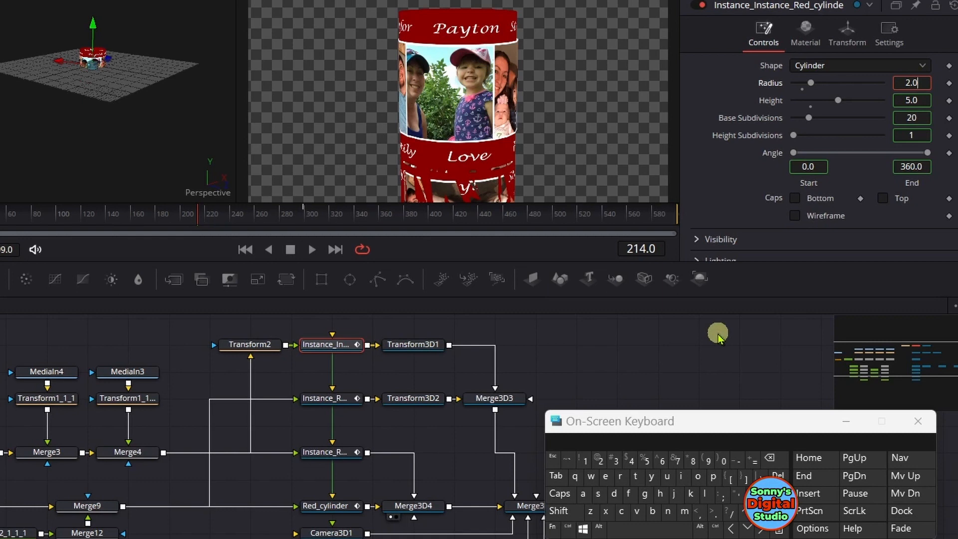
pyautogui.click(629, 460)
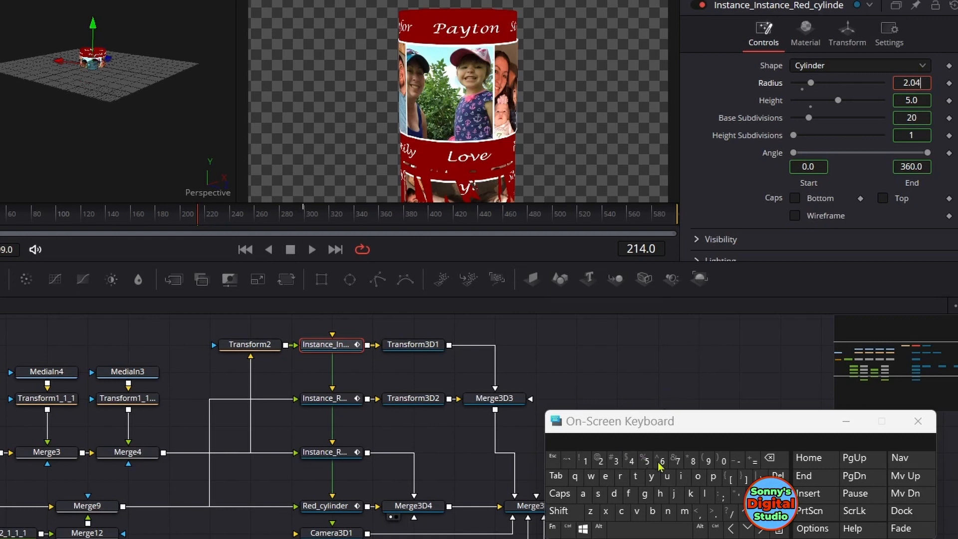
pyautogui.press('Tab')
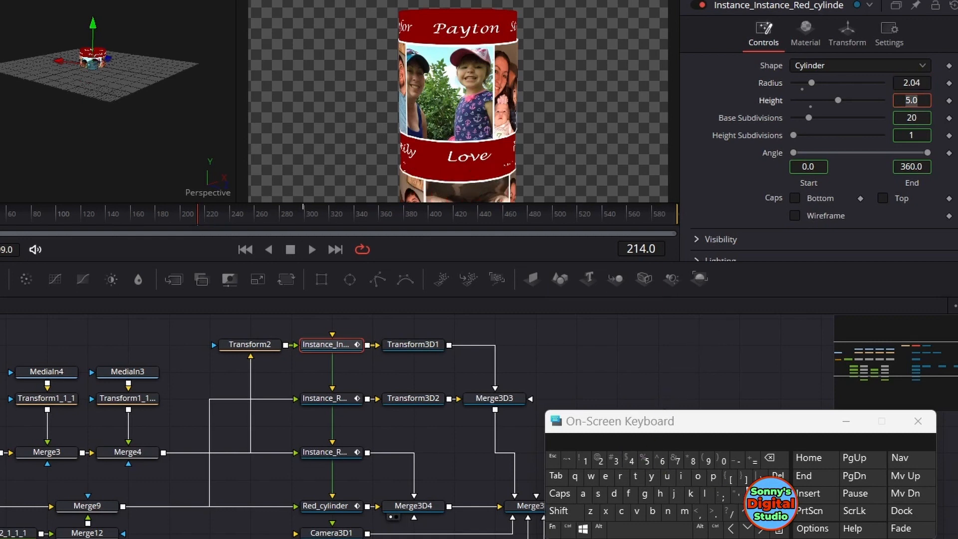
pyautogui.click(754, 372)
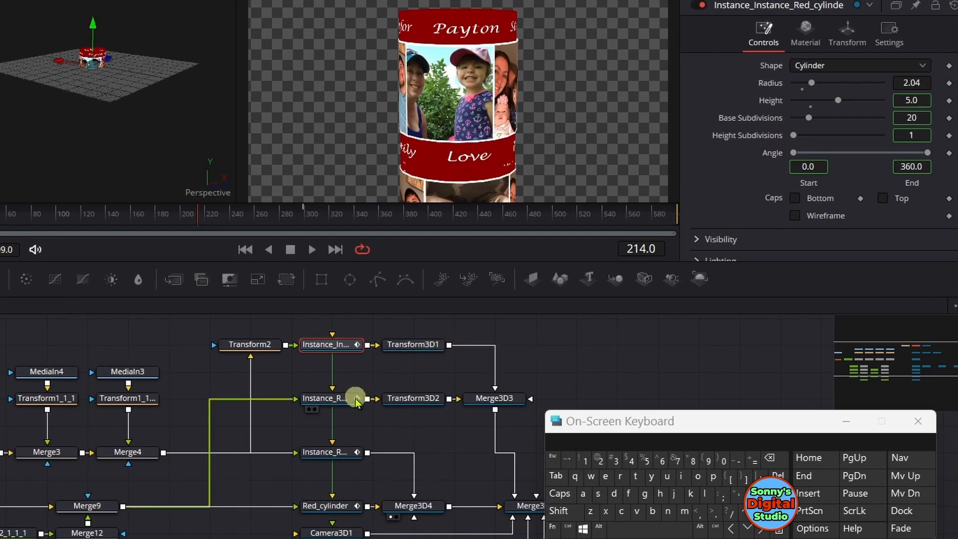
# Fine-tune the height of the second photo cylinder by setting Transform3D1's Y translation to about -4.348
pyautogui.click(355, 397)
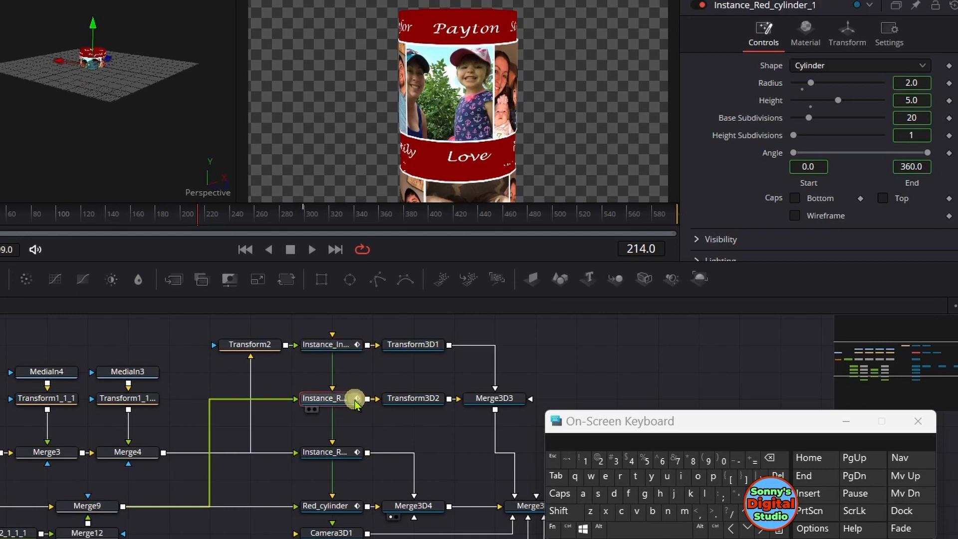
pyautogui.click(430, 399)
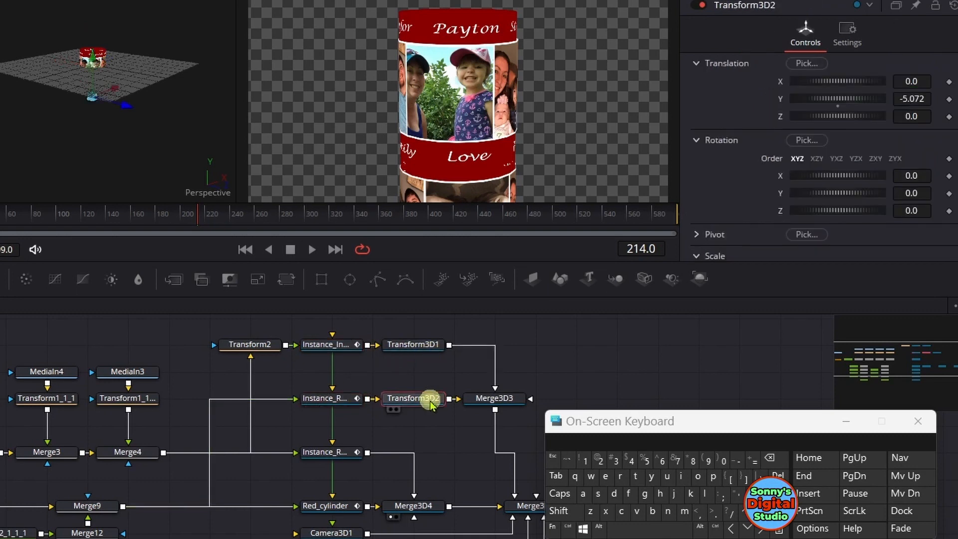
pyautogui.click(426, 345)
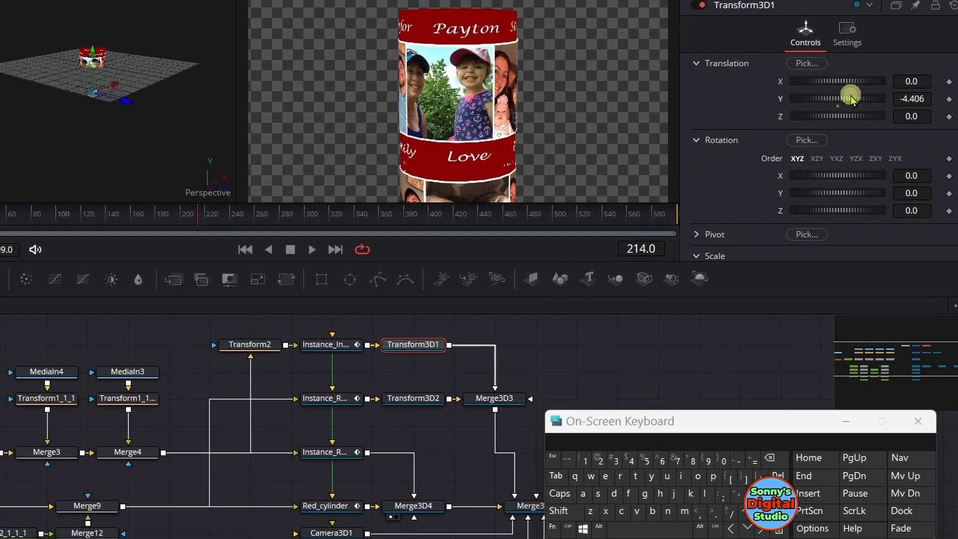
pyautogui.moveTo(851, 98)
pyautogui.mouseDown()
pyautogui.moveTo(885, 99)
pyautogui.moveTo(848, 98)
pyautogui.mouseUp()
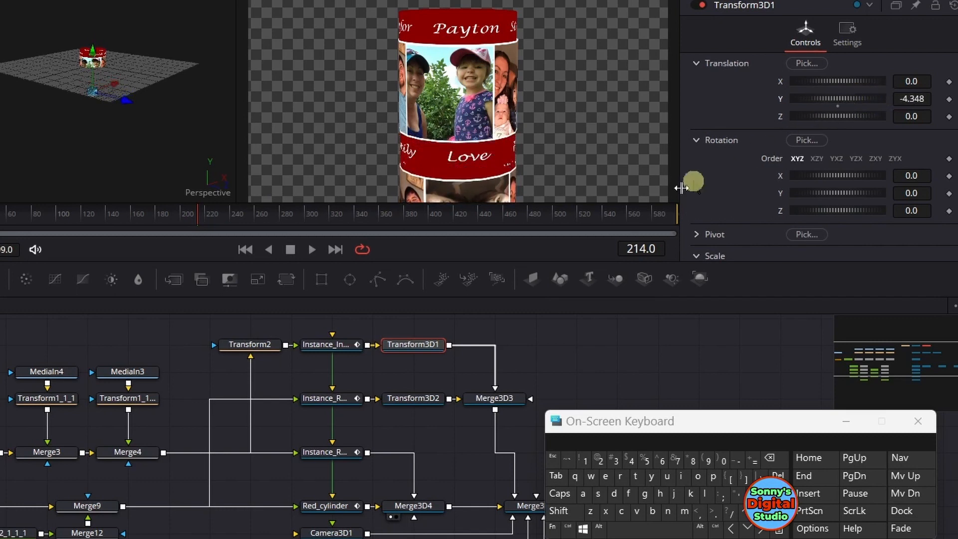
pyautogui.click(423, 398)
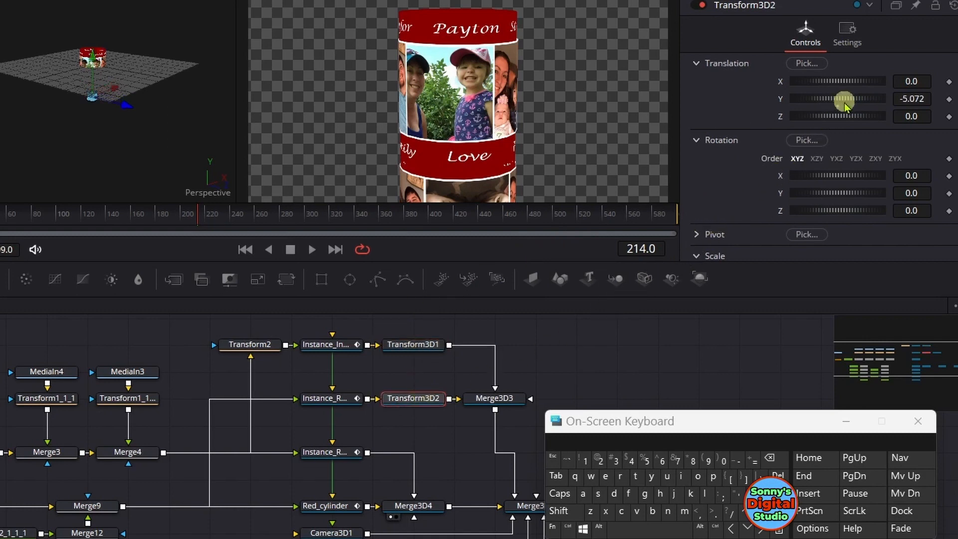
pyautogui.moveTo(844, 103); pyautogui.dragTo(850, 98)
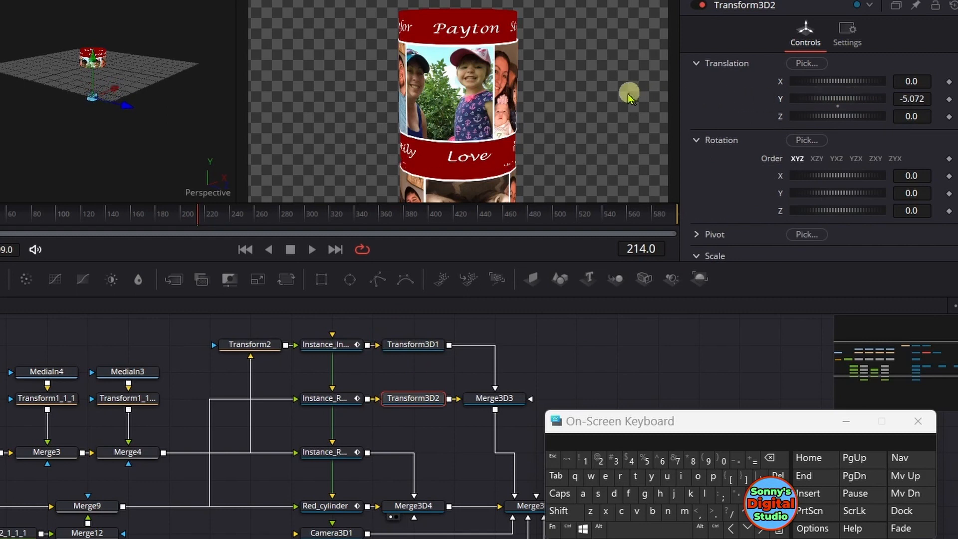
# Switch to a single enlarged viewer and lower the second photo cylinder by setting Transform3D1's Y translation to about -4.87
pyautogui.click(653, 1)
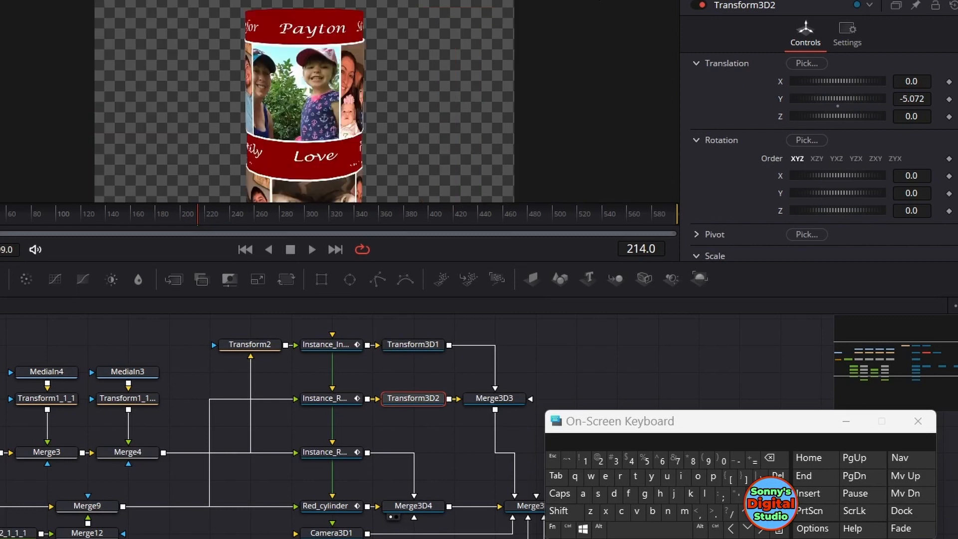
pyautogui.rightClick(459, 114)
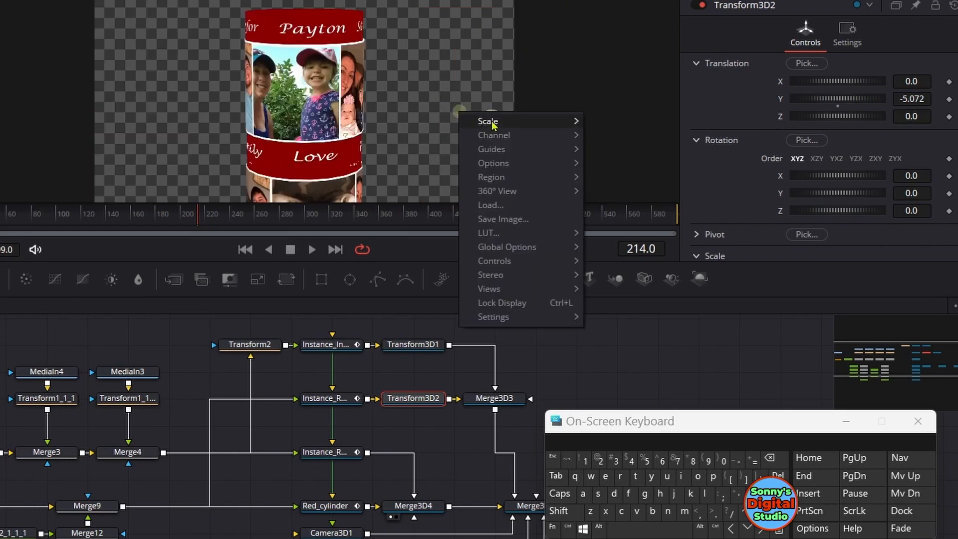
pyautogui.moveTo(549, 122)
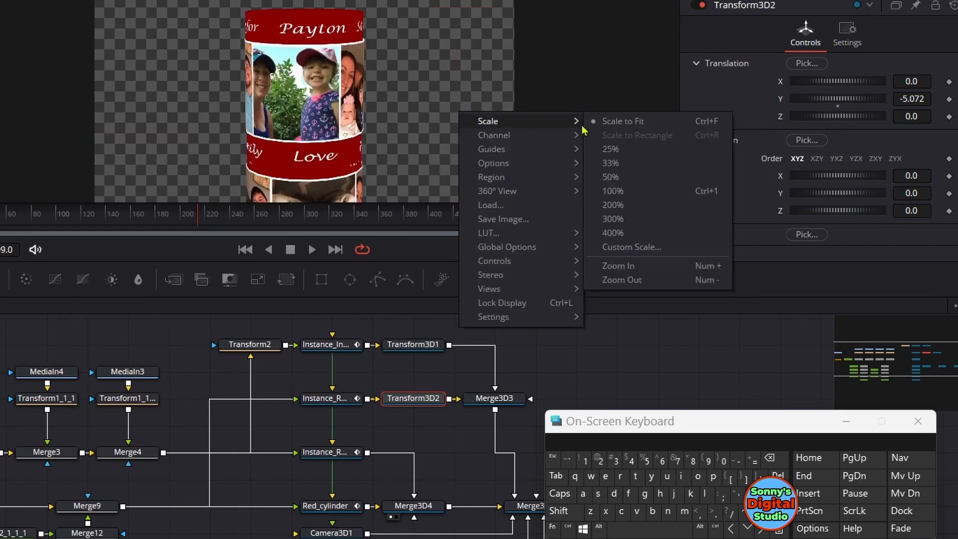
pyautogui.click(607, 265)
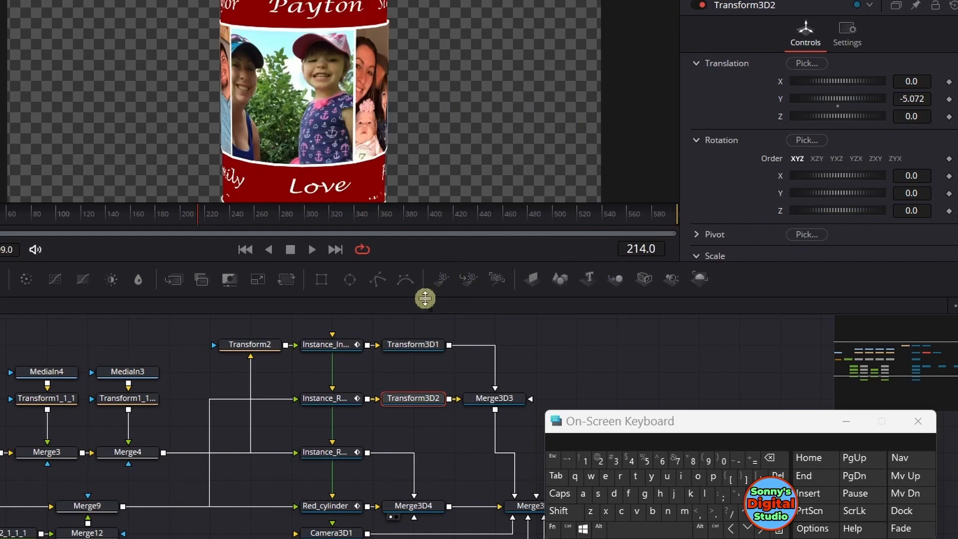
pyautogui.moveTo(424, 298); pyautogui.dragTo(423, 363)
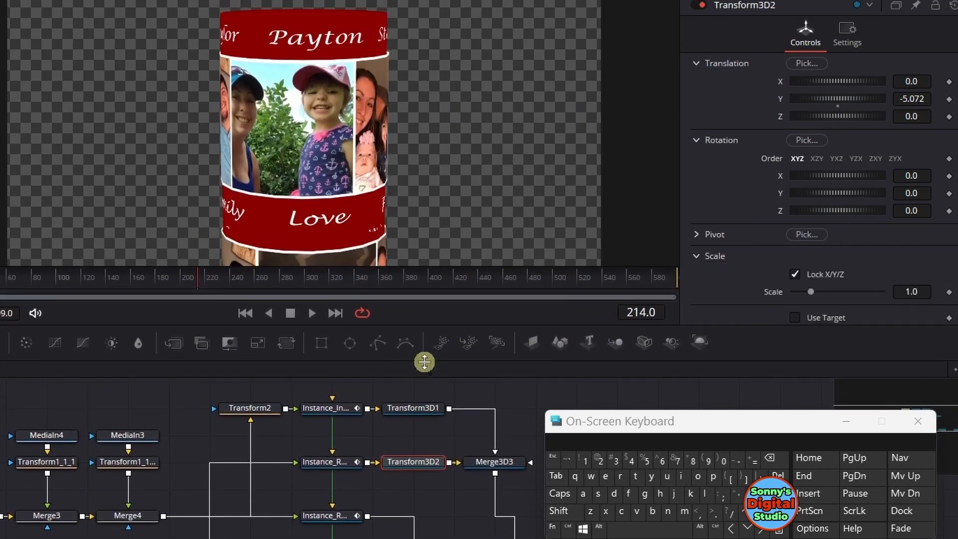
pyautogui.click(419, 408)
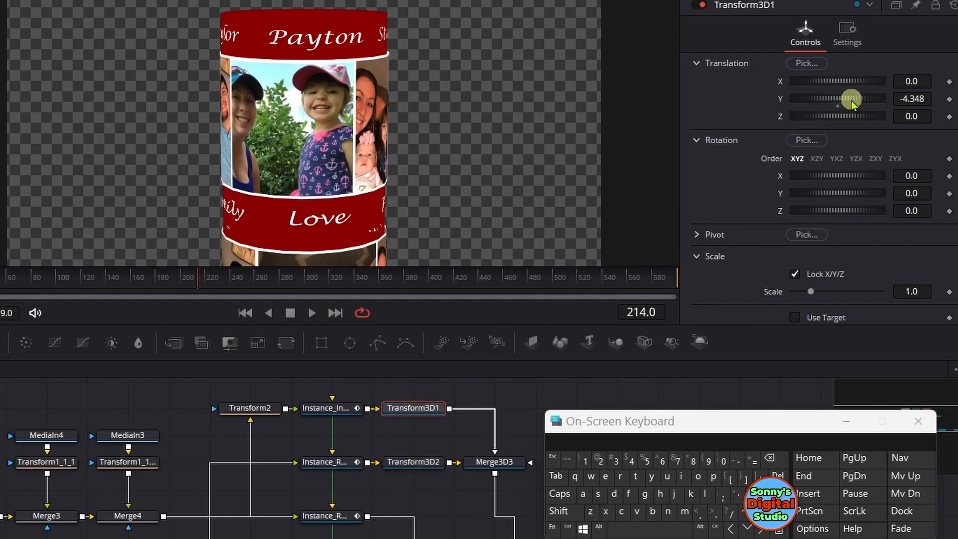
pyautogui.moveTo(850, 97); pyautogui.dragTo(840, 98)
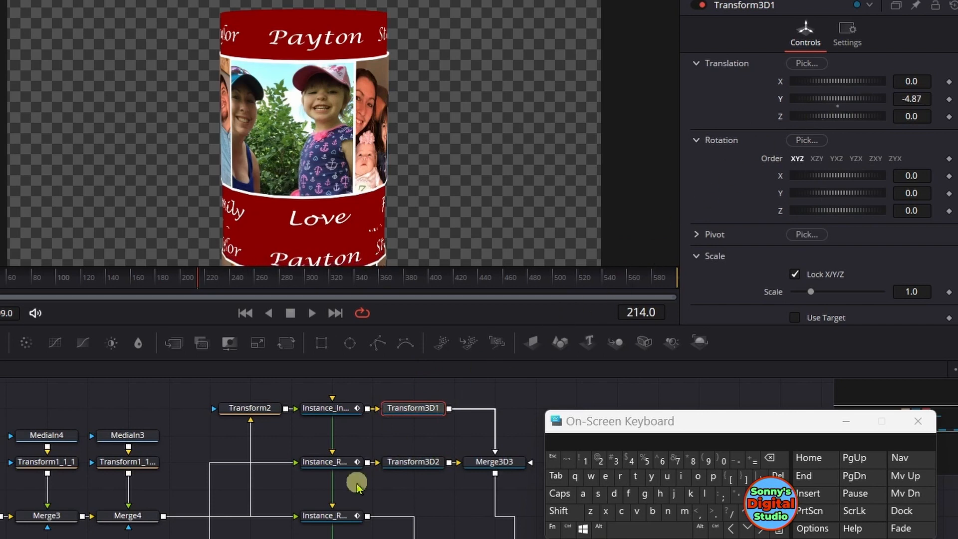
# Raise the second red cylinder slightly by setting Transform3D2's Y translation to about -5.014
pyautogui.click(326, 520)
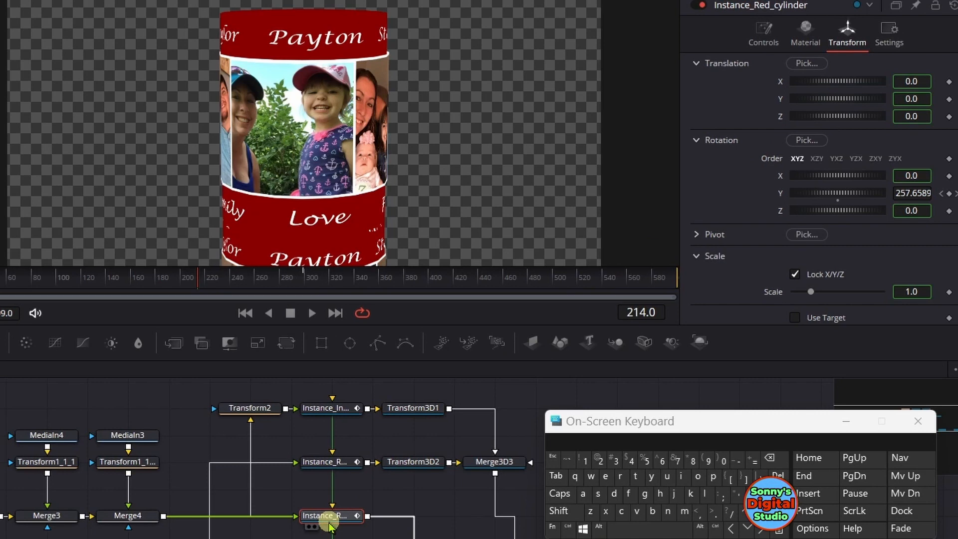
pyautogui.click(768, 29)
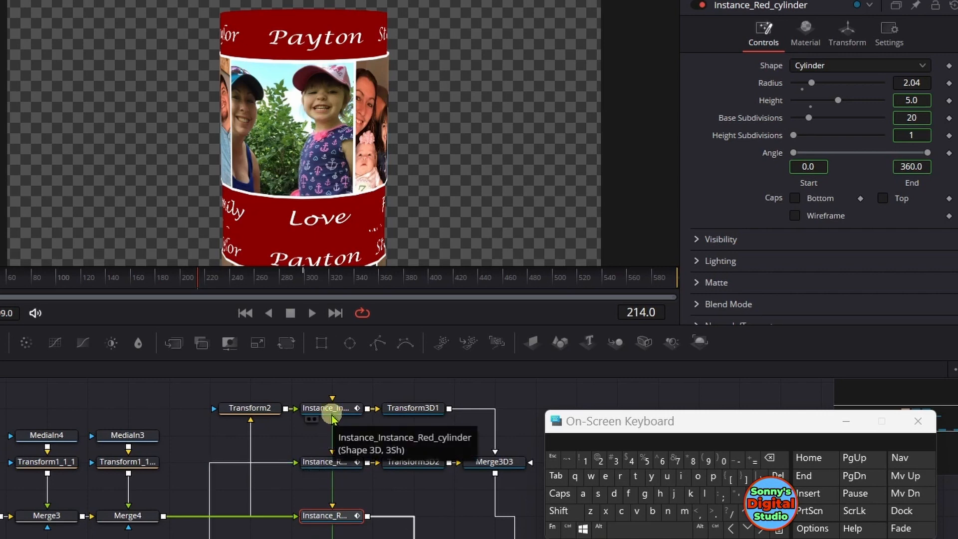
pyautogui.click(332, 465)
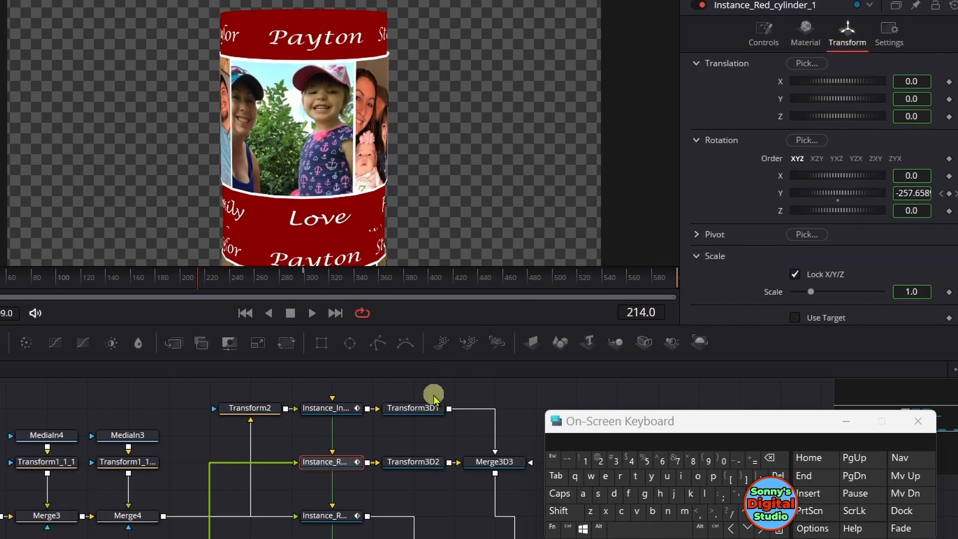
pyautogui.click(428, 462)
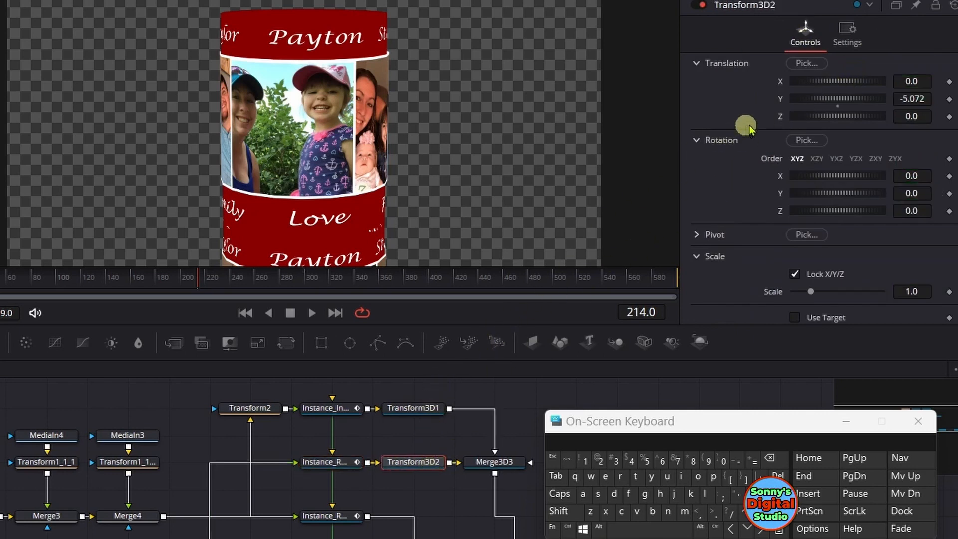
pyautogui.moveTo(851, 102); pyautogui.dragTo(852, 100)
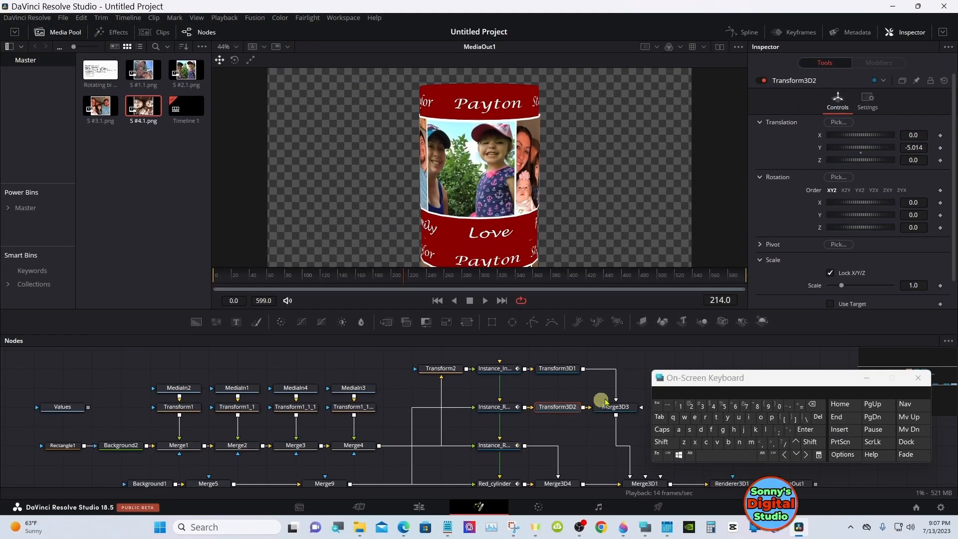
# Minimize the on-screen keyboard and enable Lighting and Shadows on the Renderer3D1 node
pyautogui.click(866, 378)
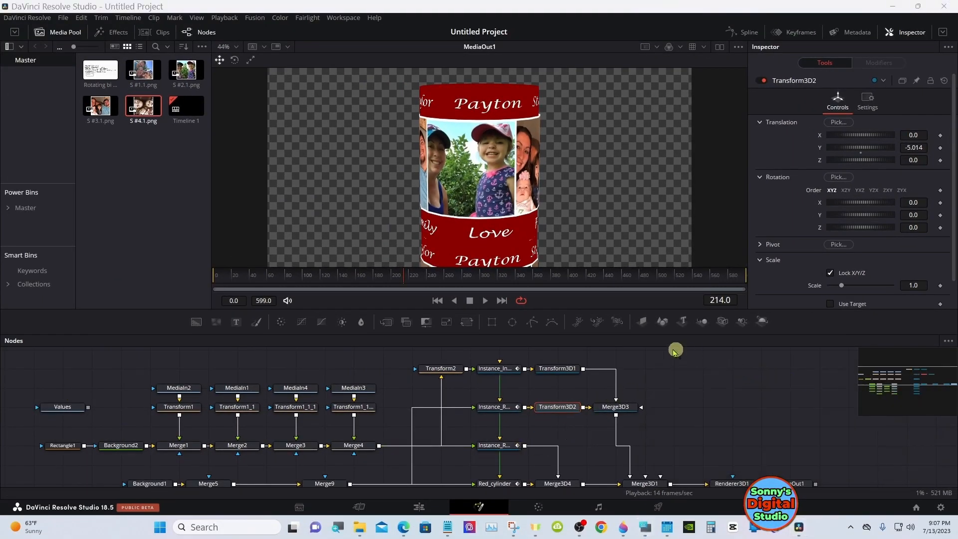
pyautogui.moveTo(641, 336); pyautogui.dragTo(630, 285)
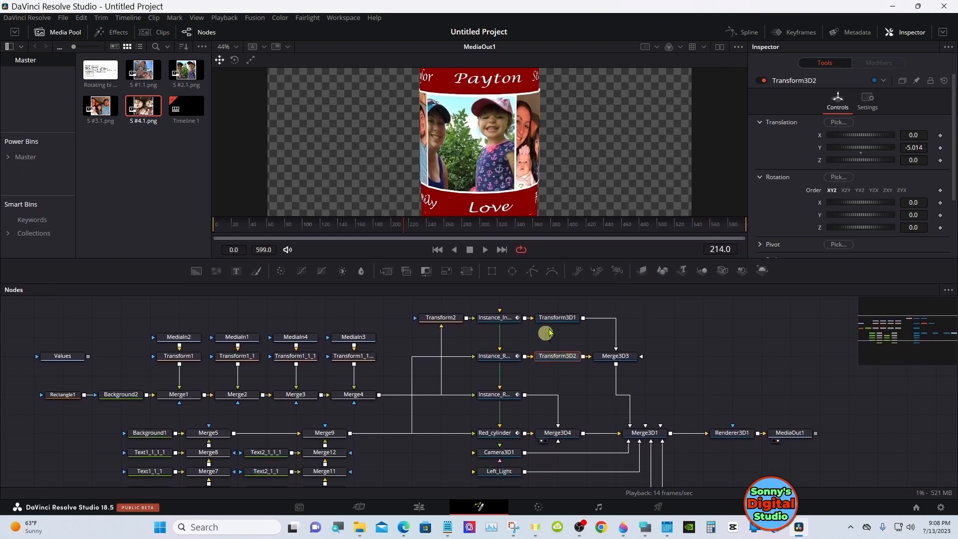
pyautogui.moveTo(571, 284); pyautogui.dragTo(570, 276)
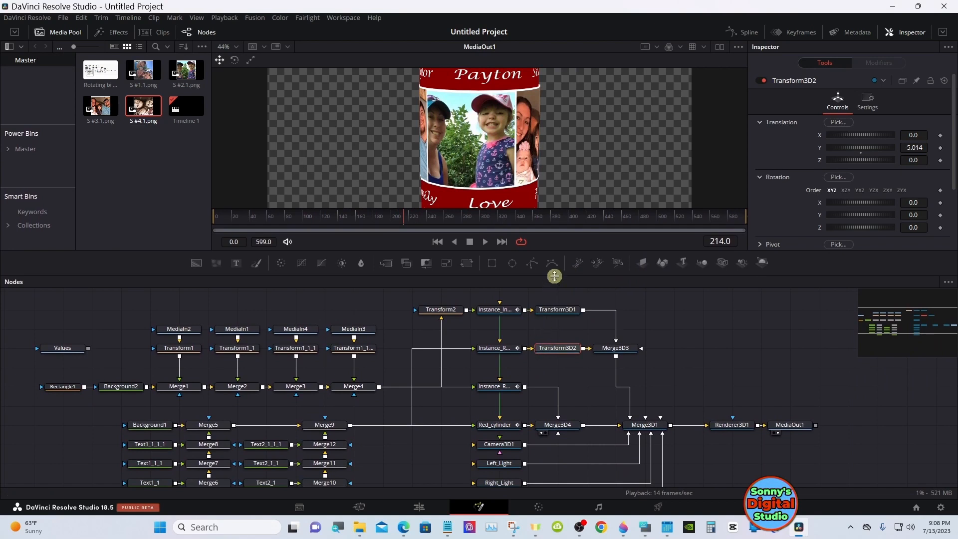
pyautogui.click(888, 325)
pyautogui.moveTo(888, 325); pyautogui.dragTo(913, 328)
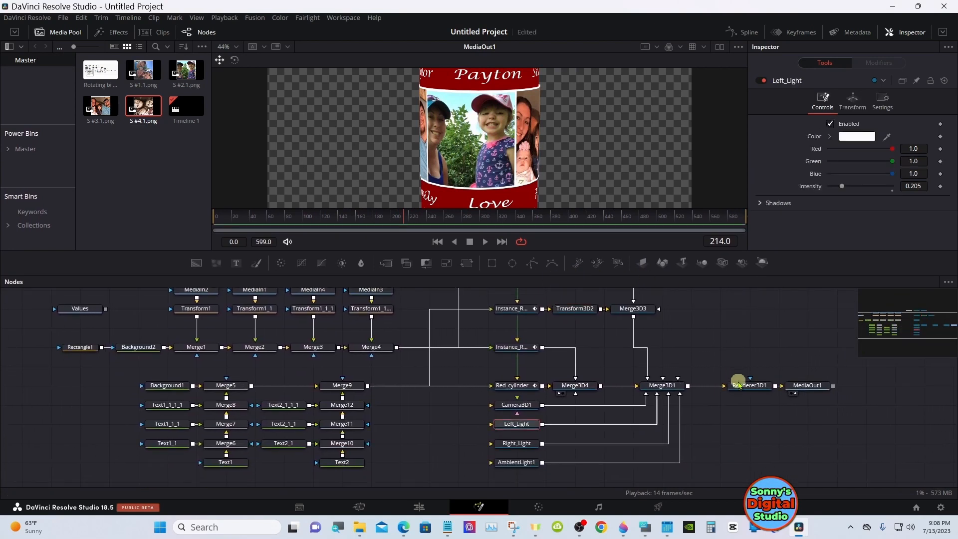
pyautogui.click(738, 384)
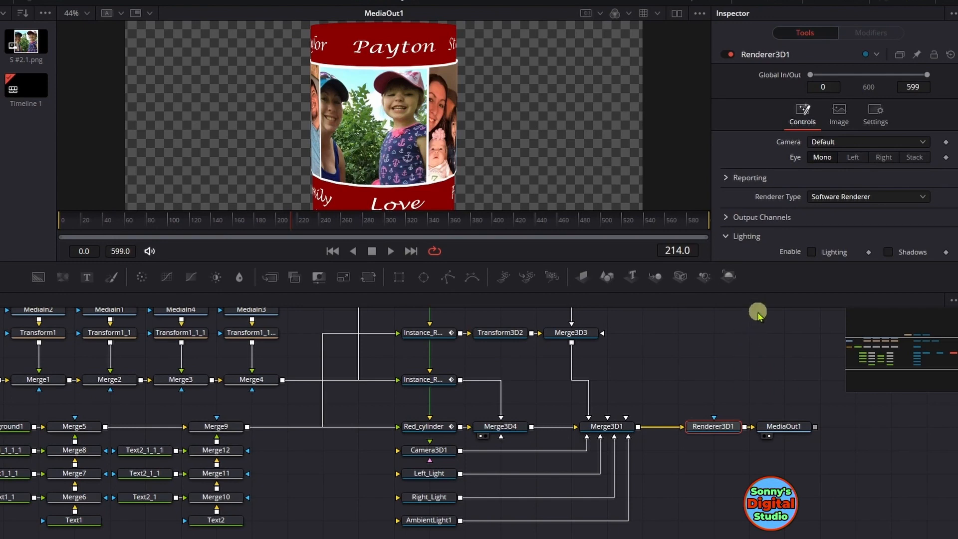
pyautogui.click(811, 251)
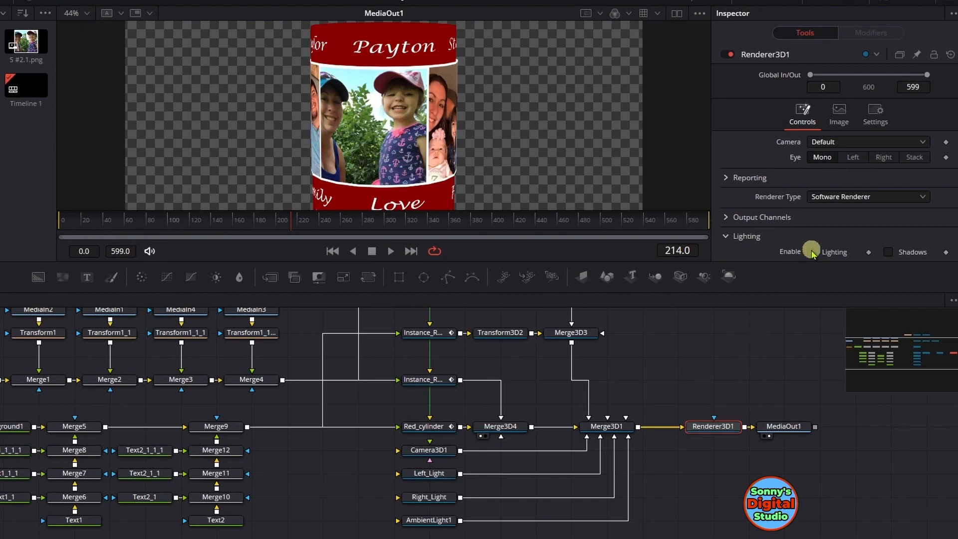
pyautogui.click(887, 252)
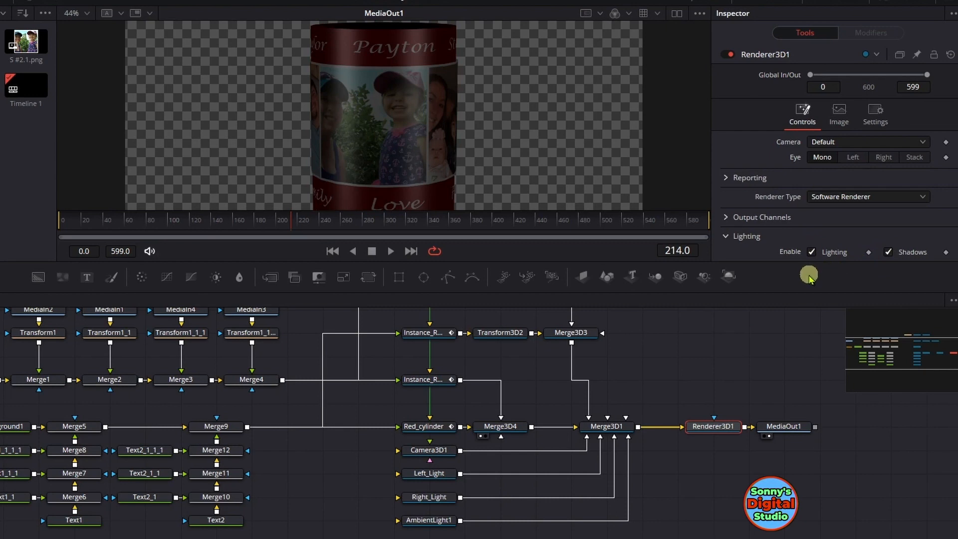
# Raise the intensity of Left_Light and Right_Light to about 0.409 and of AmbientLight1 to about 0.228
pyautogui.click(414, 474)
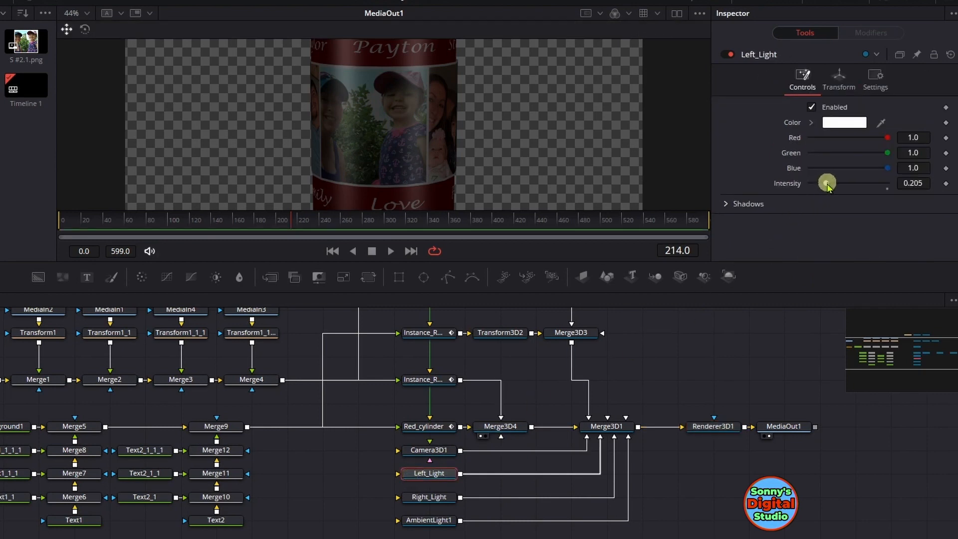
pyautogui.moveTo(827, 185); pyautogui.dragTo(842, 185)
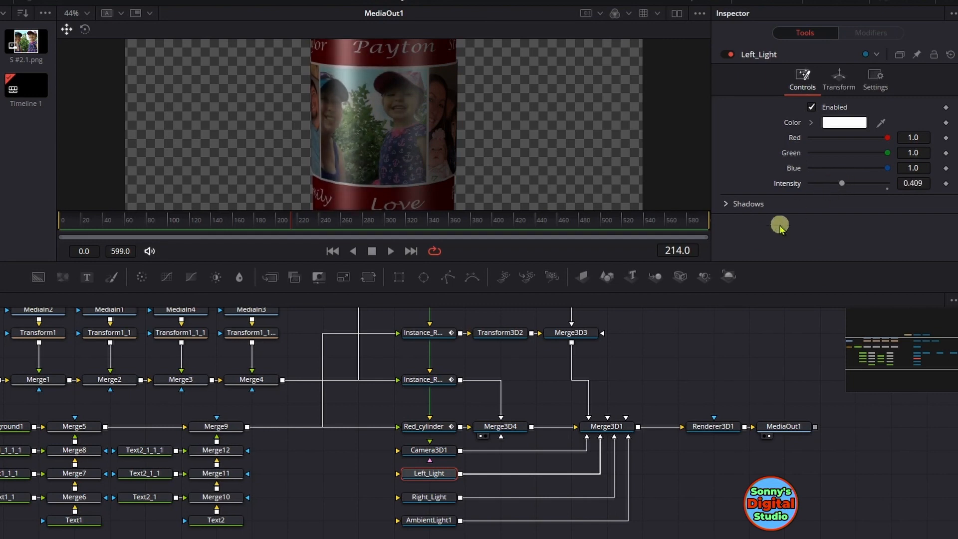
pyautogui.click(430, 497)
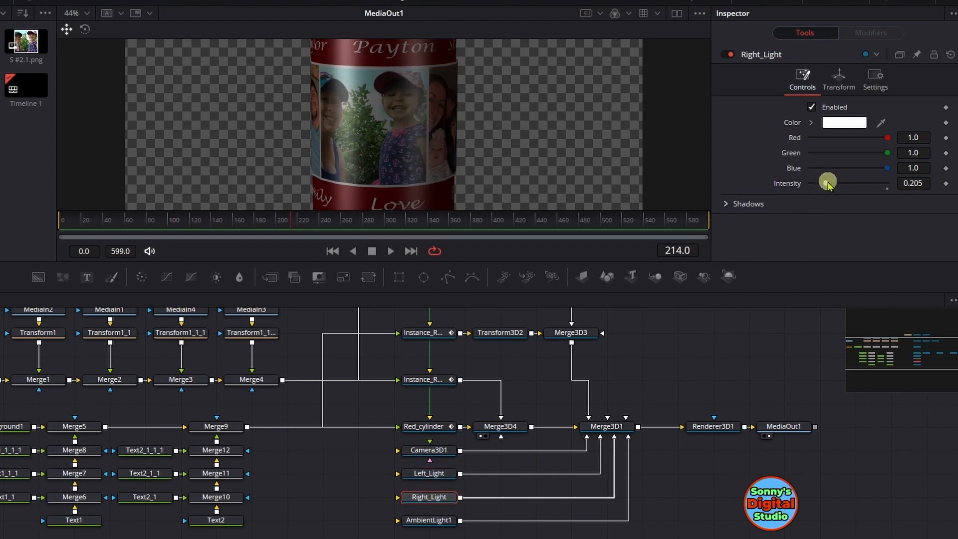
pyautogui.moveTo(827, 184); pyautogui.dragTo(842, 183)
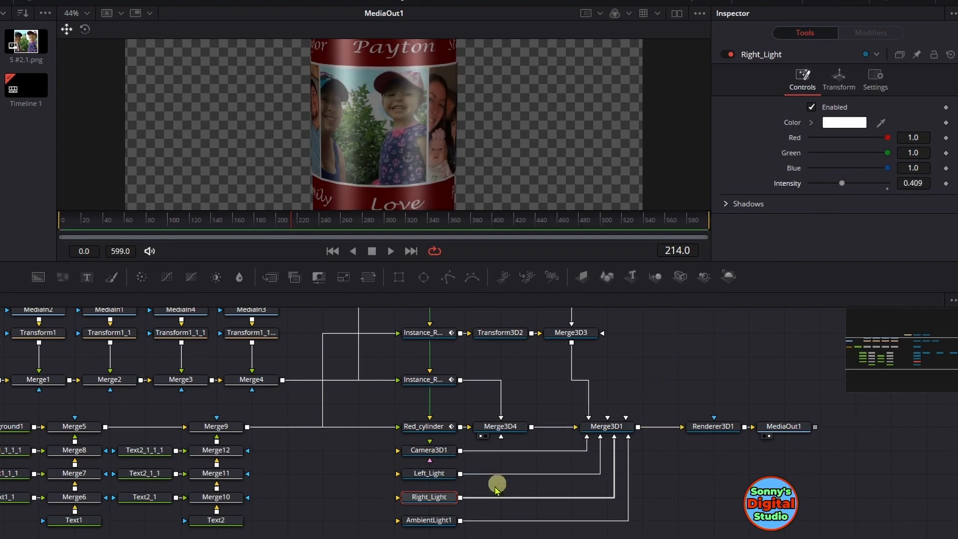
pyautogui.click(439, 520)
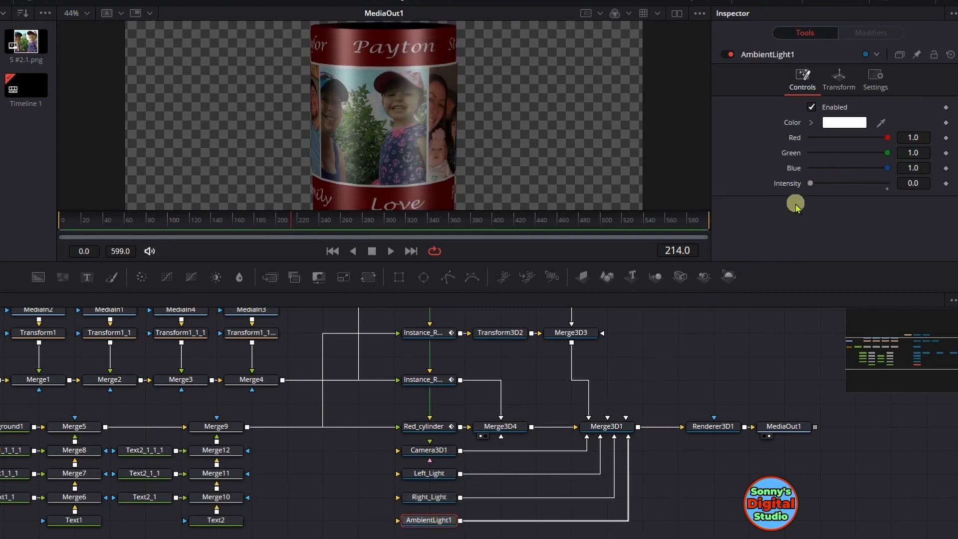
pyautogui.moveTo(809, 188); pyautogui.dragTo(822, 184)
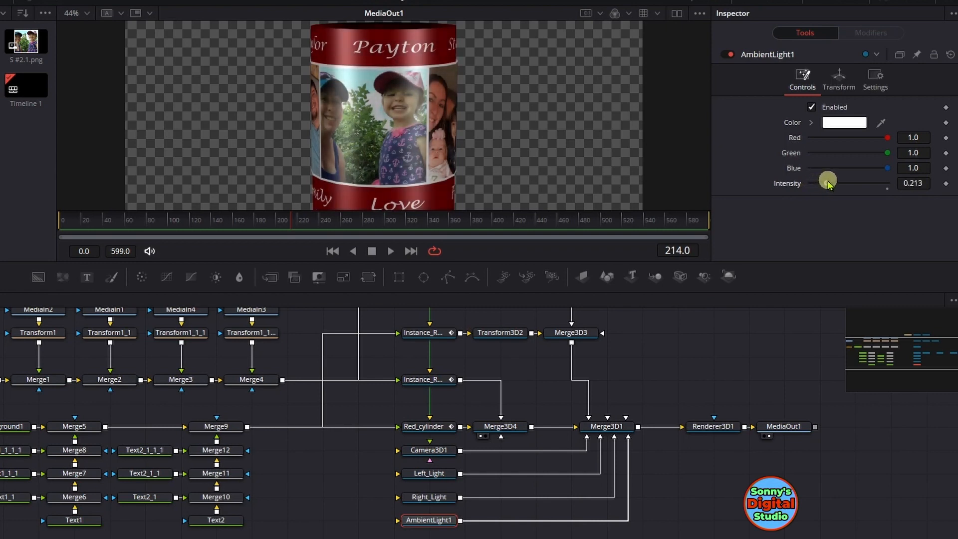
# Reduce the intensity of Right_Light to about 0.244 and of Left_Light to about 0.276
pyautogui.click(437, 499)
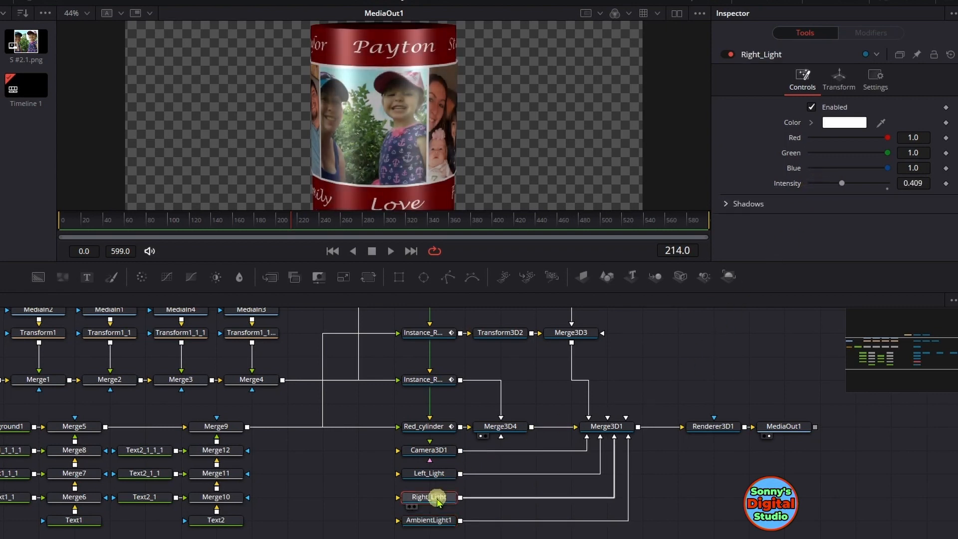
pyautogui.click(831, 185)
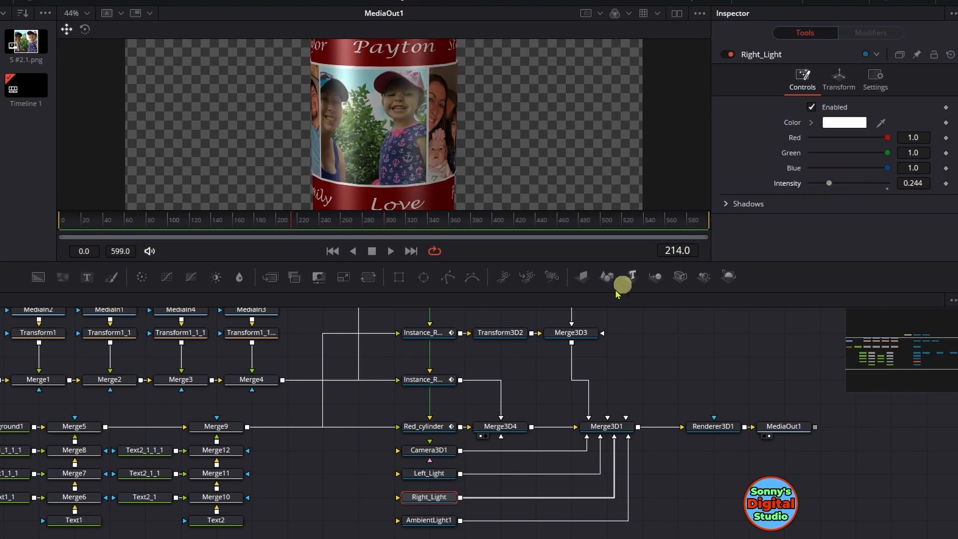
pyautogui.click(440, 474)
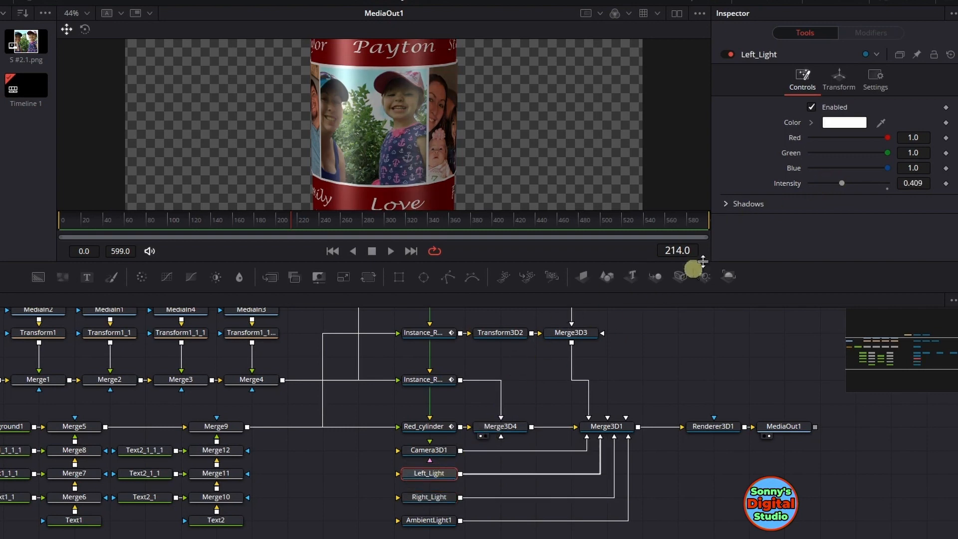
pyautogui.click(838, 183)
pyautogui.moveTo(838, 183); pyautogui.dragTo(830, 184)
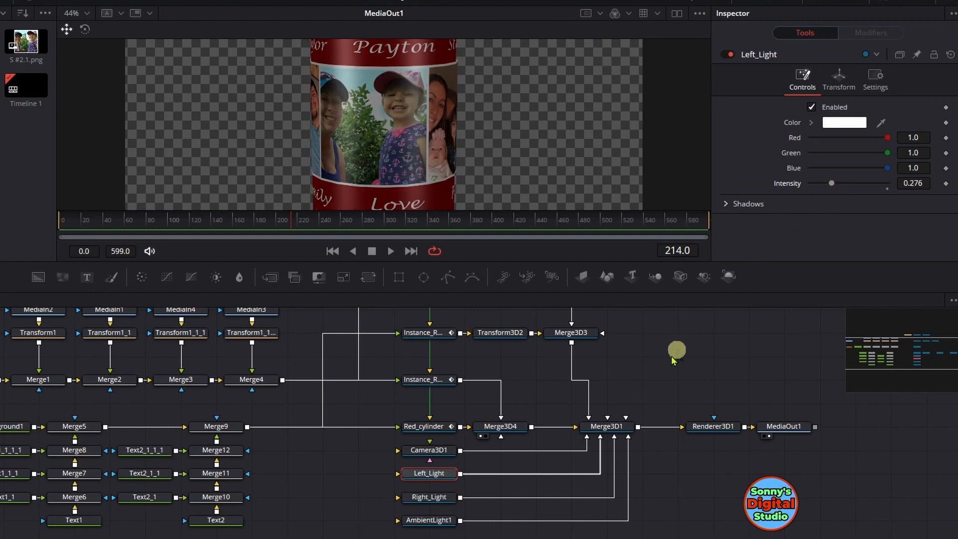
# Brighten the scene by setting AmbientLight1's intensity to about 0.614
pyautogui.click(441, 521)
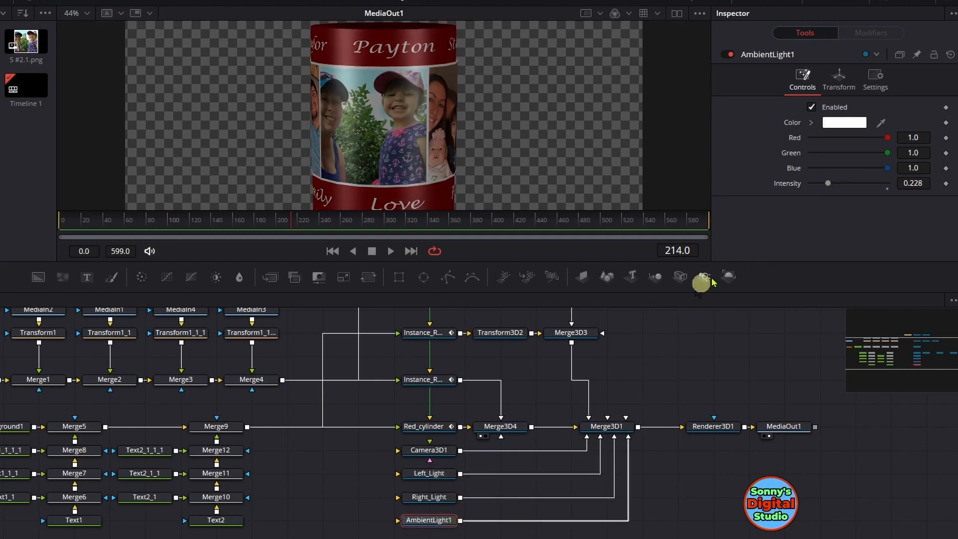
pyautogui.moveTo(829, 185); pyautogui.dragTo(859, 181)
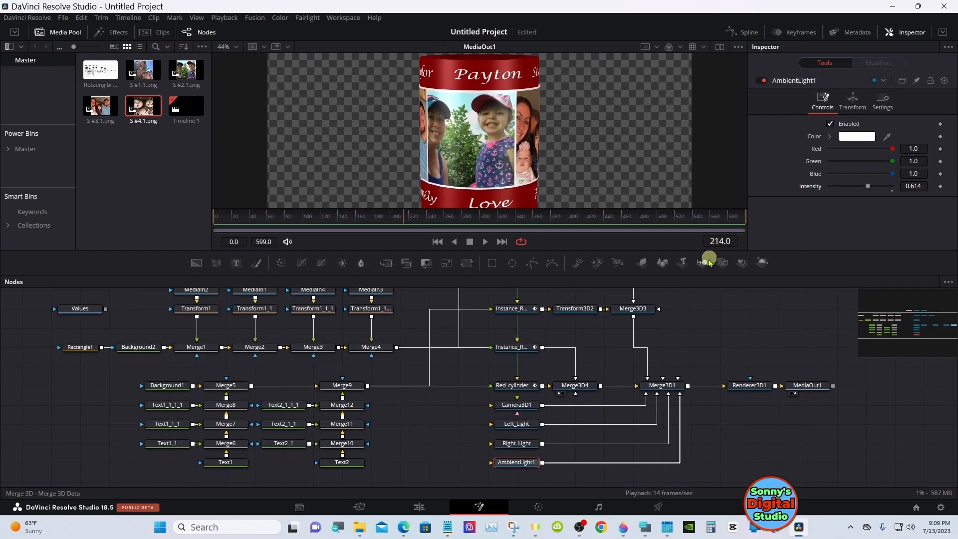
pyautogui.moveTo(696, 274)
pyautogui.mouseDown()
pyautogui.moveTo(696, 329)
pyautogui.moveTo(695, 274)
pyautogui.mouseUp()
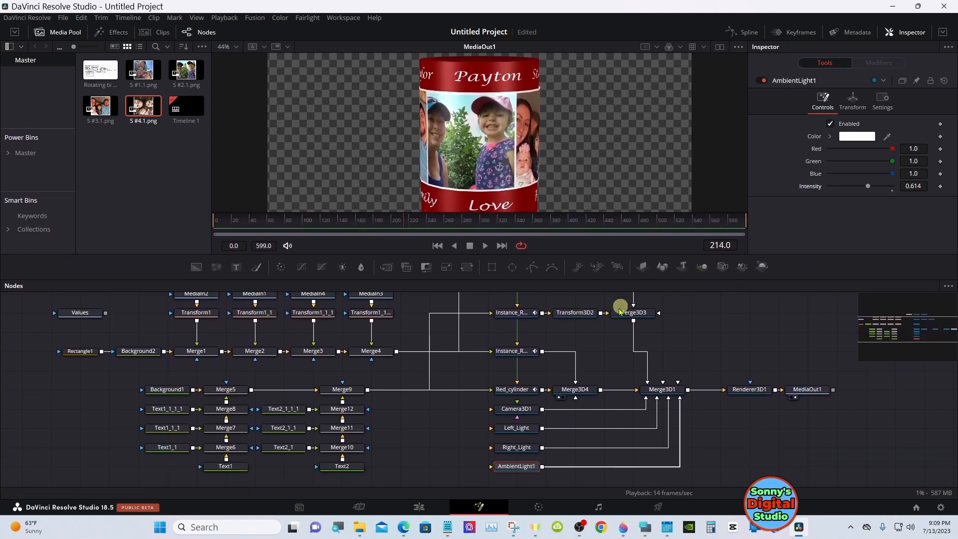
# Review the settings of the Instance_Red_cylinder and Instance_Red_cylinder_1 nodes
pyautogui.click(520, 353)
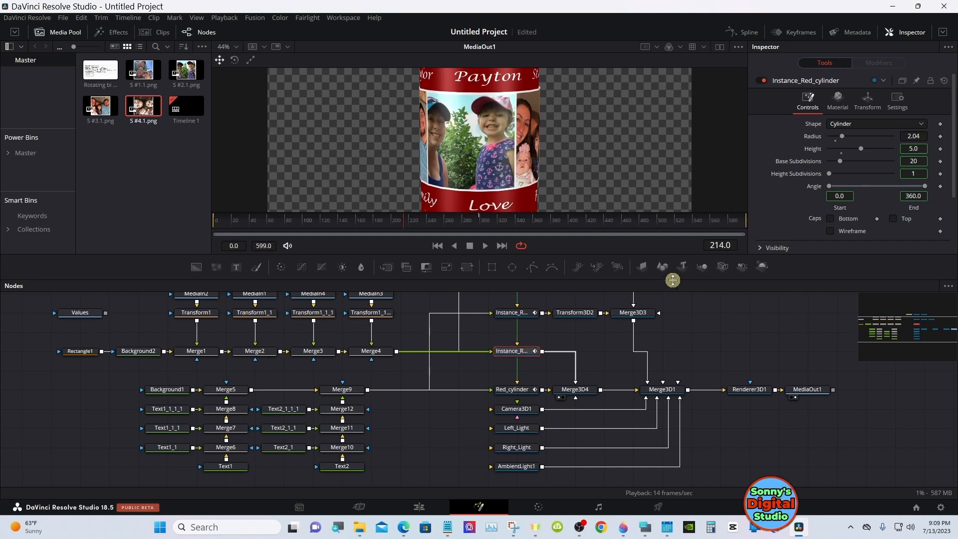
pyautogui.moveTo(672, 279); pyautogui.dragTo(670, 299)
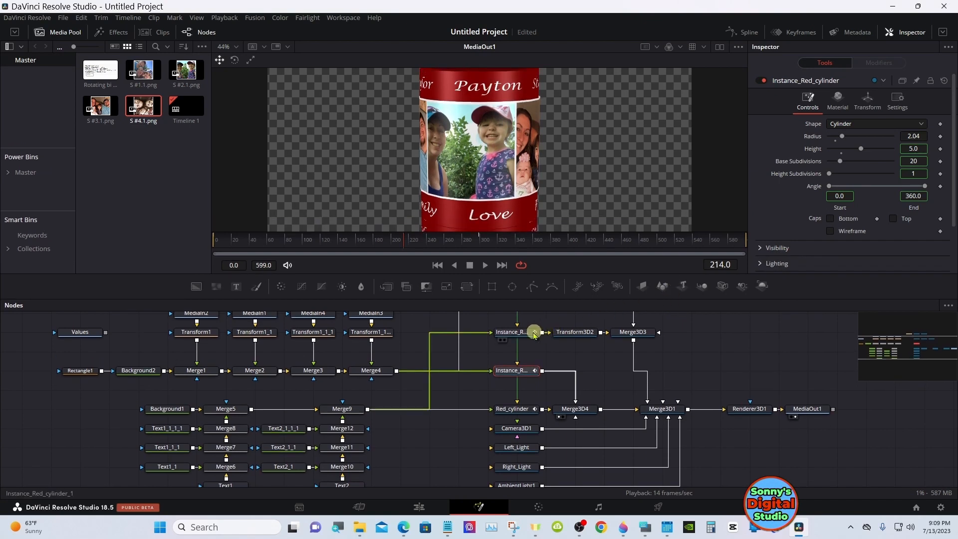
pyautogui.click(527, 333)
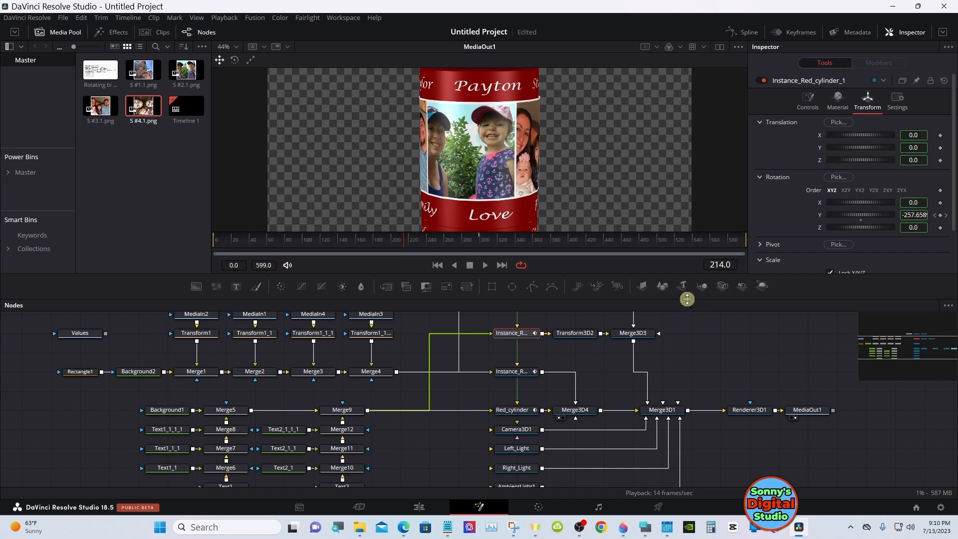
# Try nudging the lower red cylinder's Y translation in Transform3D2 to -5.043, and return it to -5.014
pyautogui.moveTo(876, 348); pyautogui.dragTo(915, 346)
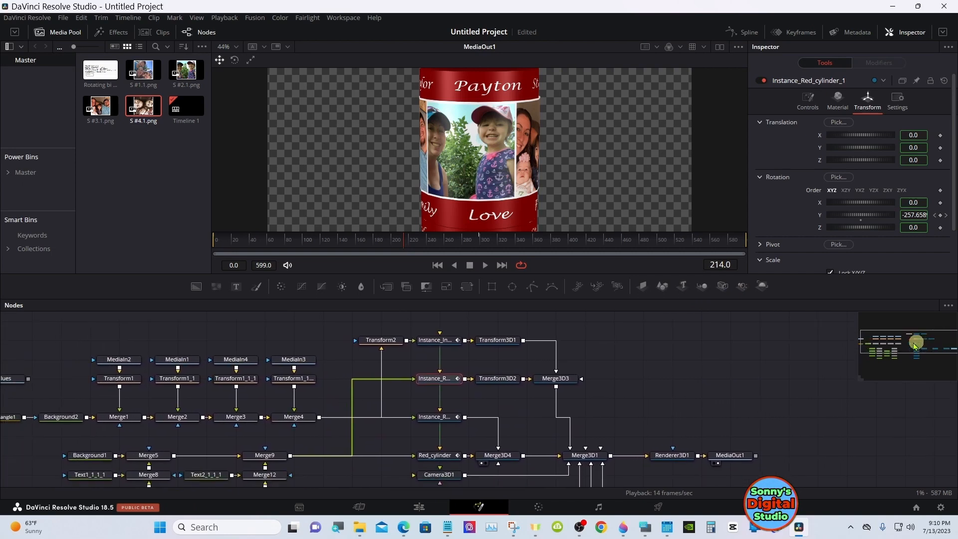
pyautogui.click(499, 379)
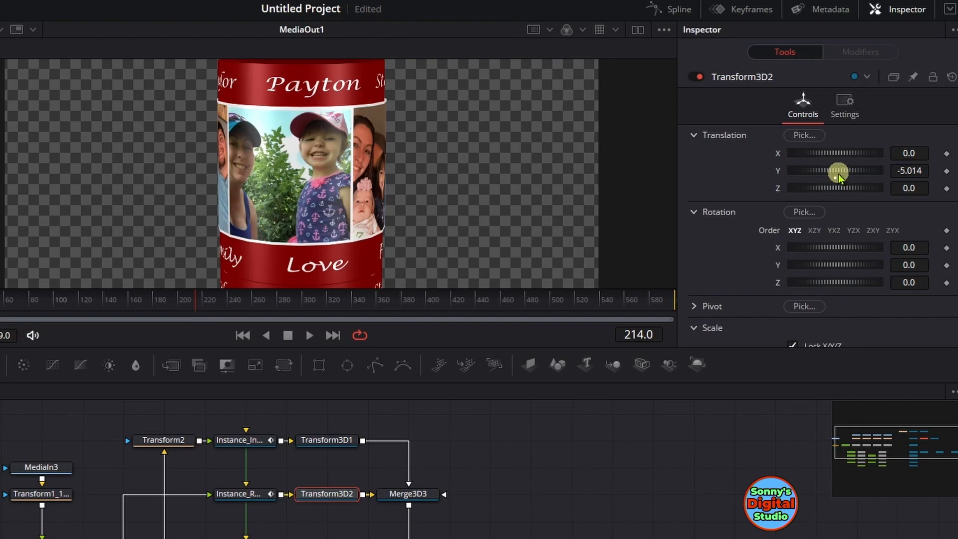
pyautogui.moveTo(848, 171); pyautogui.dragTo(848, 171)
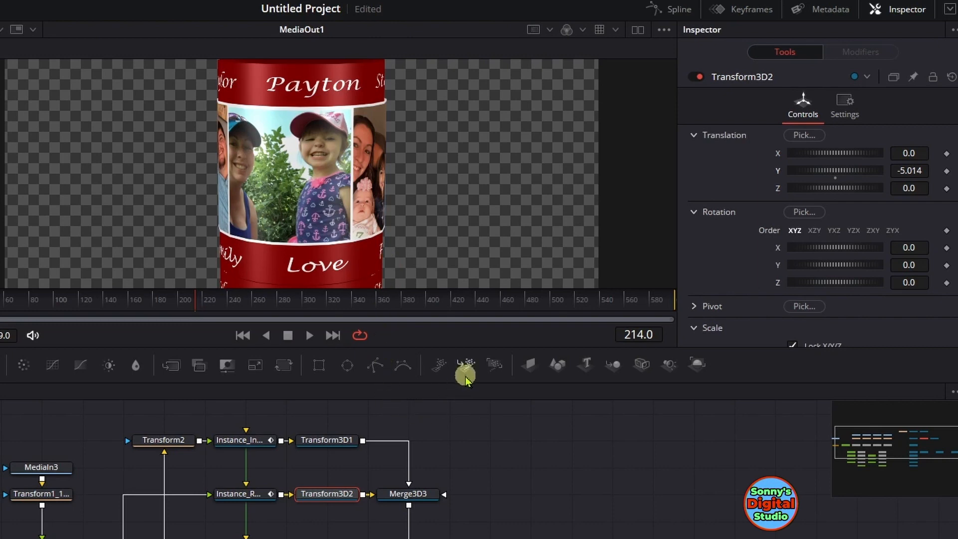
pyautogui.moveTo(466, 382); pyautogui.dragTo(469, 454)
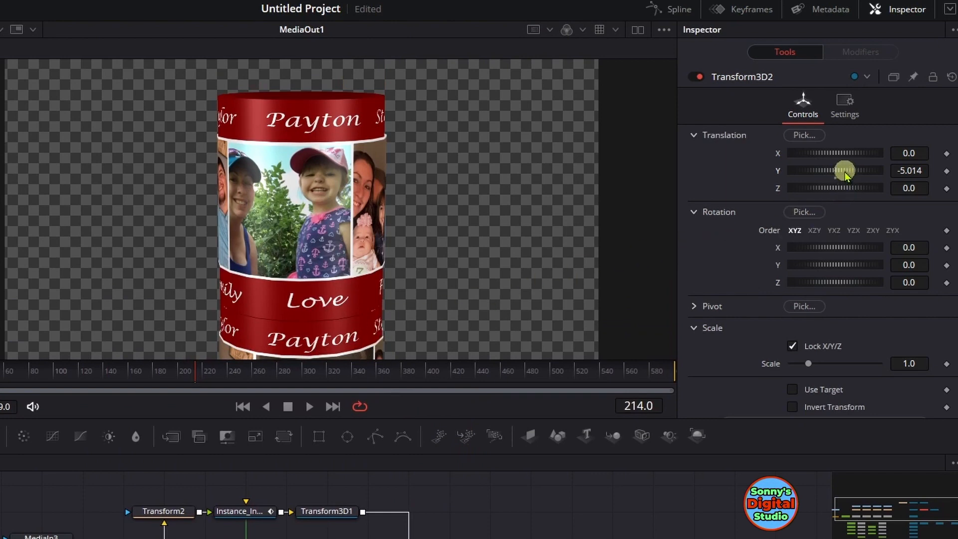
pyautogui.moveTo(844, 173); pyautogui.dragTo(843, 177)
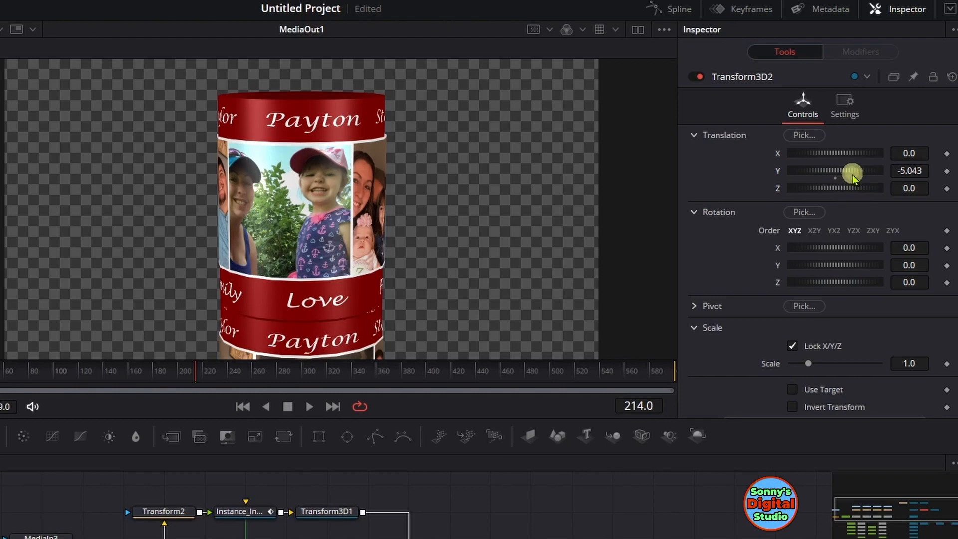
pyautogui.moveTo(844, 174); pyautogui.dragTo(844, 175)
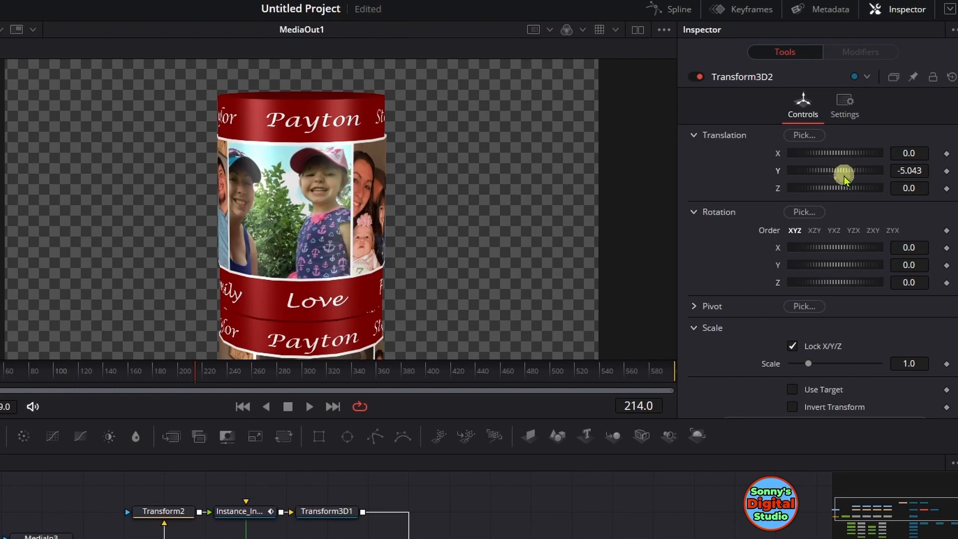
pyautogui.moveTo(840, 173); pyautogui.dragTo(840, 173)
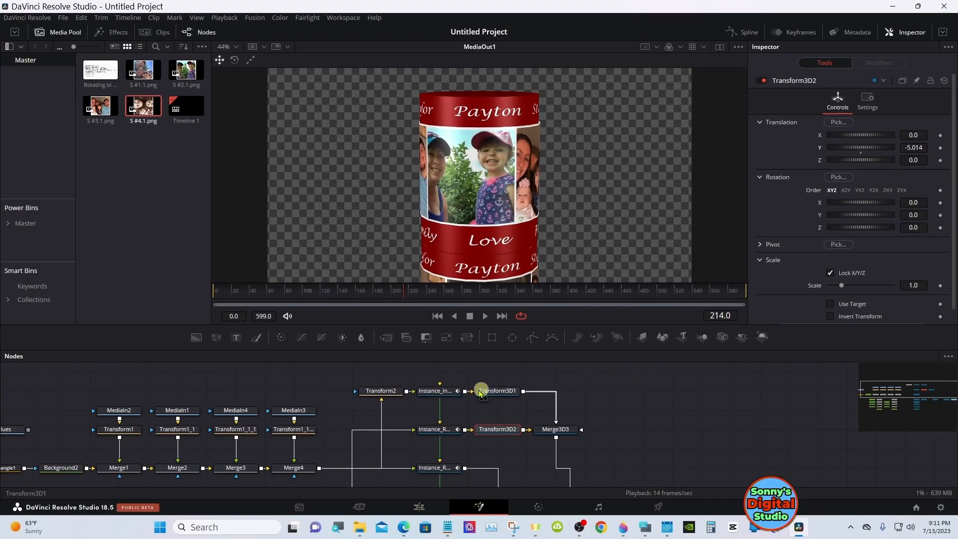
# Deinstance the diffuse opacity of Instance_Instance_Red_cylinder and lower it to about 0.339
pyautogui.click(458, 394)
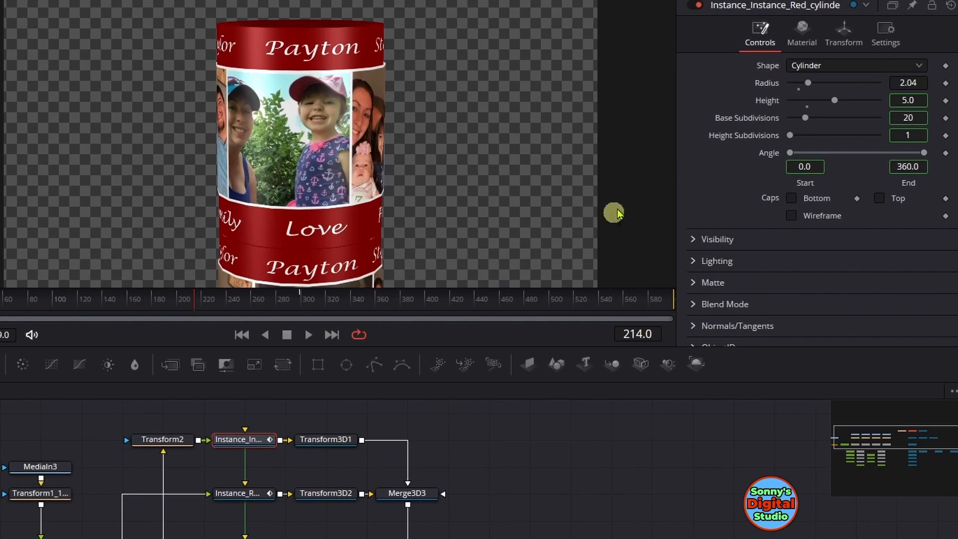
pyautogui.click(800, 43)
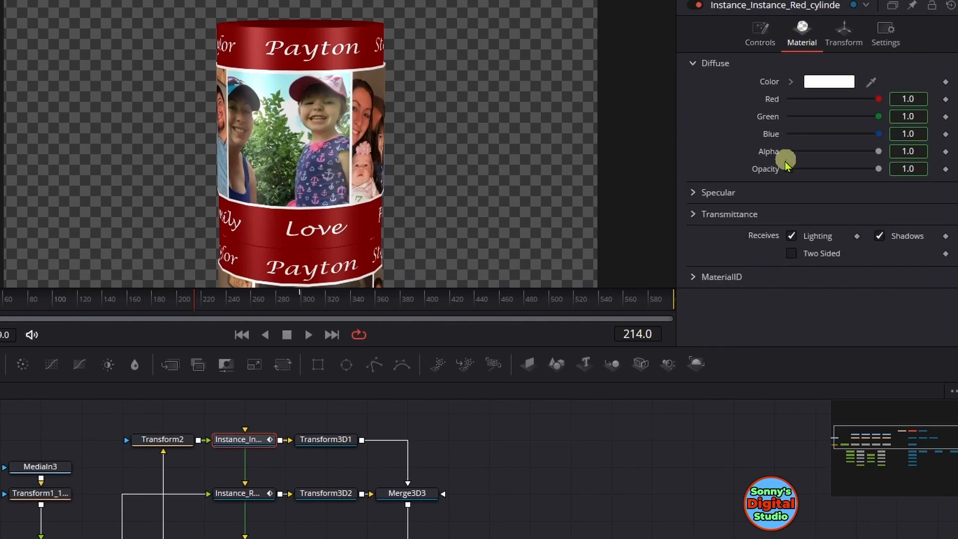
pyautogui.rightClick(765, 168)
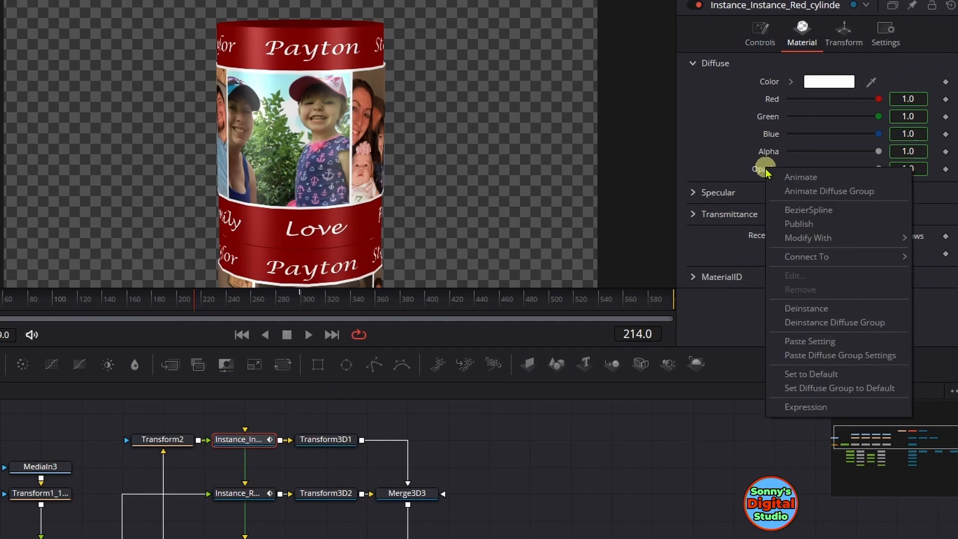
pyautogui.click(798, 307)
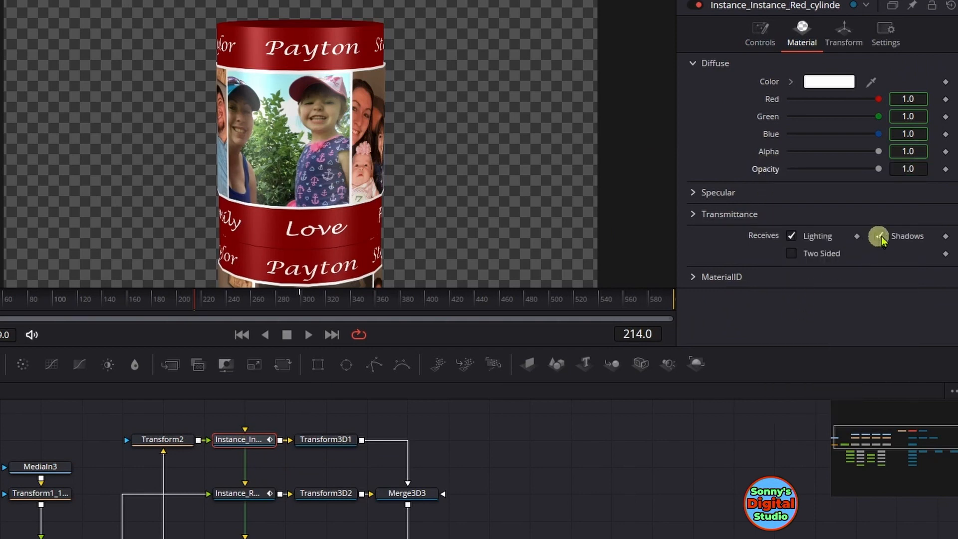
pyautogui.moveTo(880, 169); pyautogui.dragTo(836, 169)
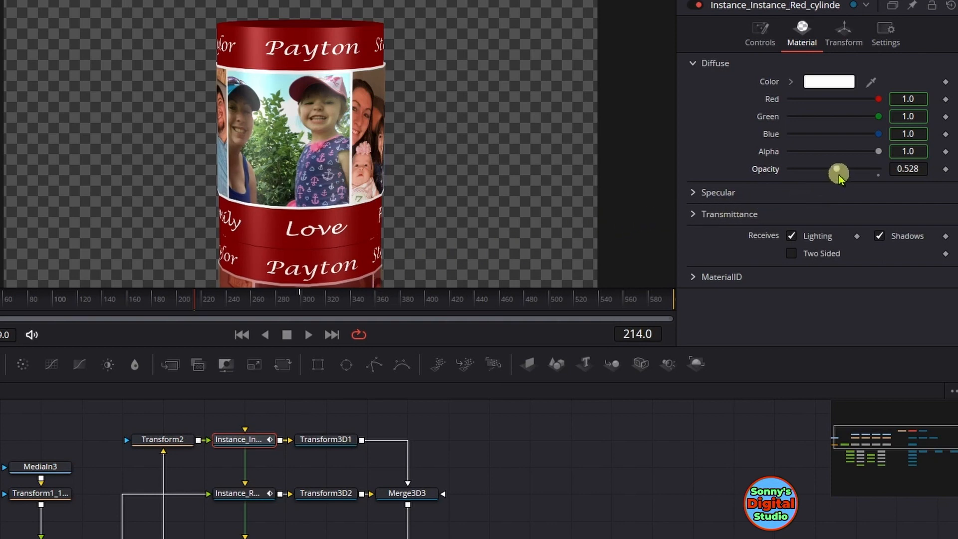
pyautogui.moveTo(838, 173); pyautogui.dragTo(824, 172)
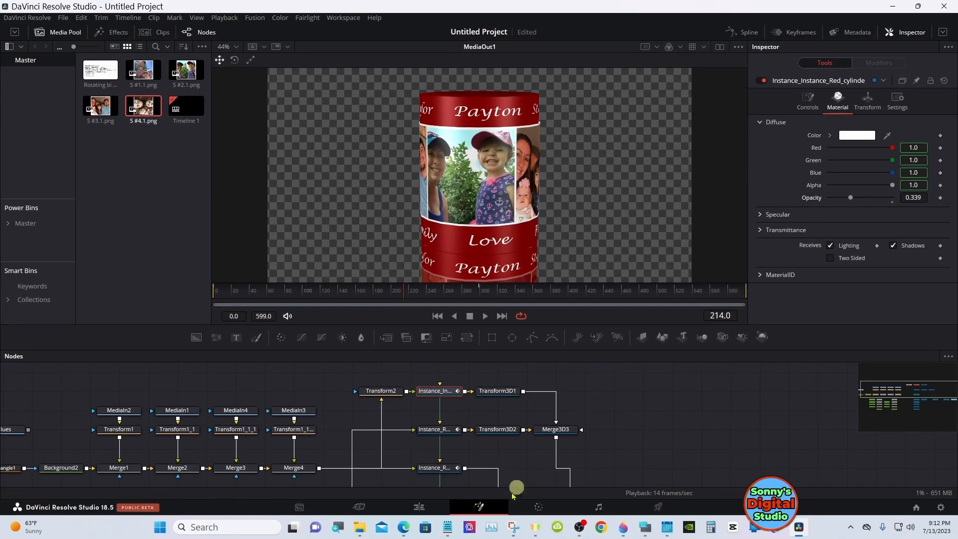
# Try black as the colour of the Solid Color background clip in the Edit page timeline, and discard the change
pyautogui.click(419, 507)
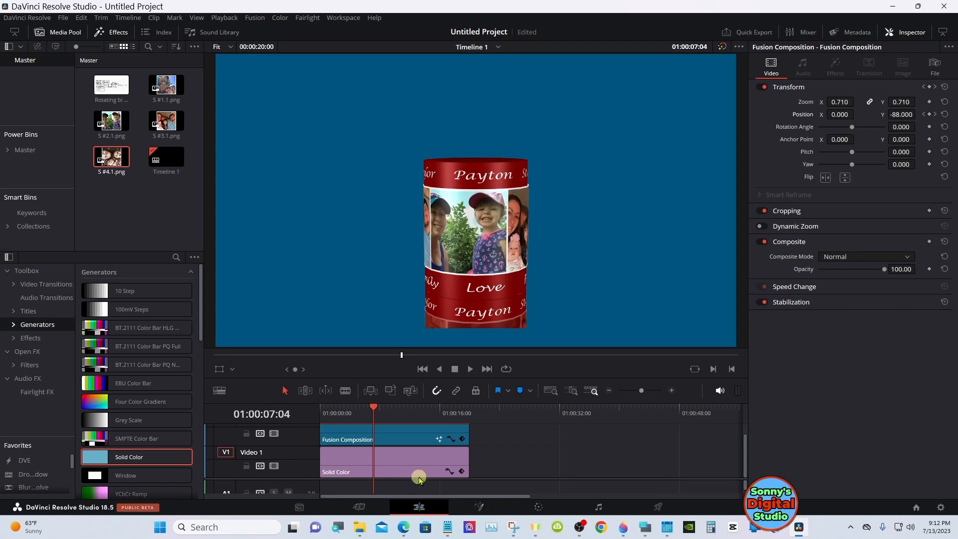
pyautogui.click(369, 415)
pyautogui.moveTo(370, 415); pyautogui.dragTo(383, 442)
pyautogui.click(397, 456)
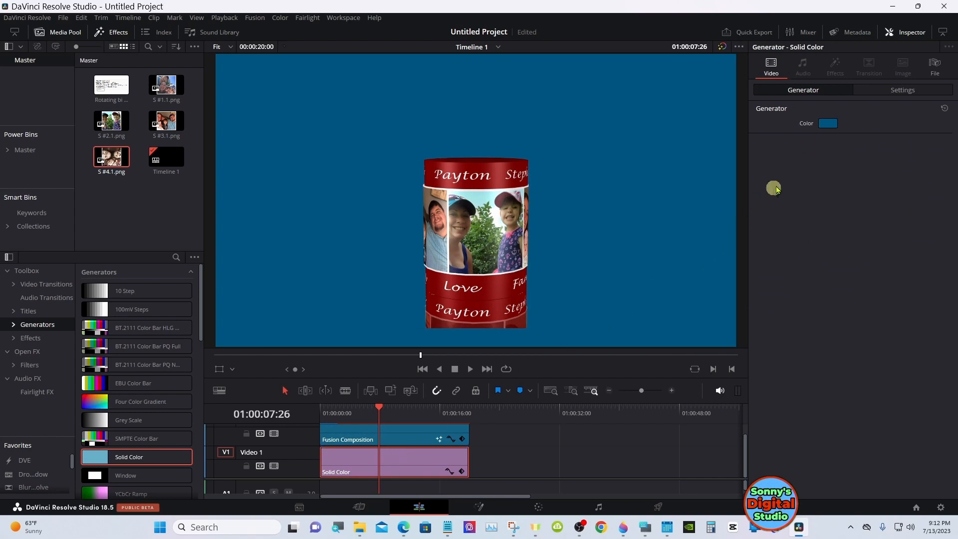
pyautogui.click(824, 124)
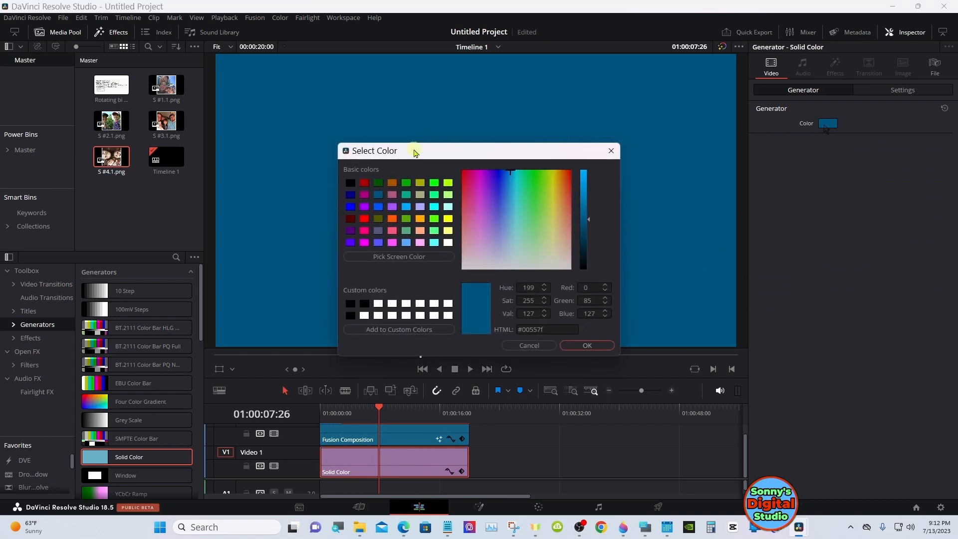
pyautogui.click(354, 185)
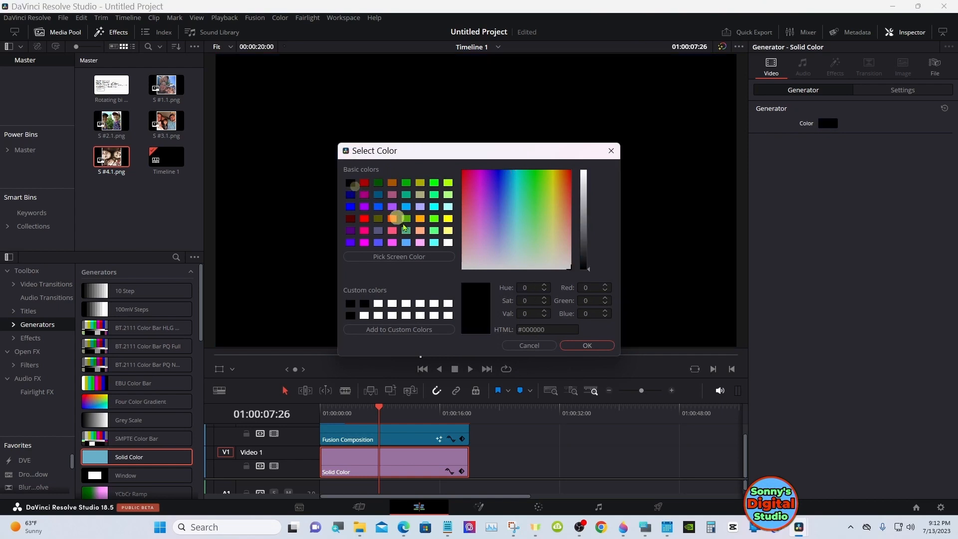
pyautogui.click(529, 346)
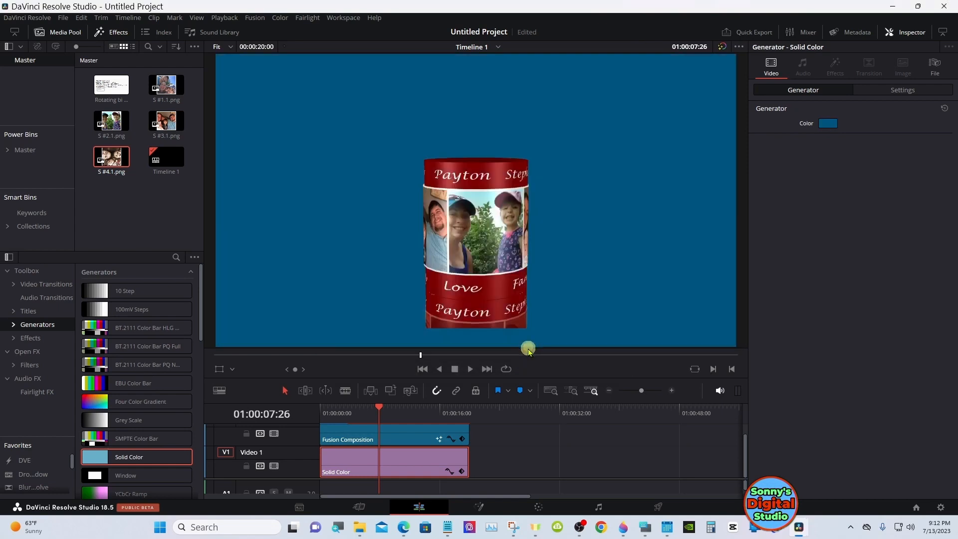
# Reset the Fusion Composition clip's zoom to 1.000 and its position to 0.000
pyautogui.moveTo(404, 461)
pyautogui.mouseDown()
pyautogui.moveTo(503, 466)
pyautogui.moveTo(399, 464)
pyautogui.mouseUp()
pyautogui.click(427, 438)
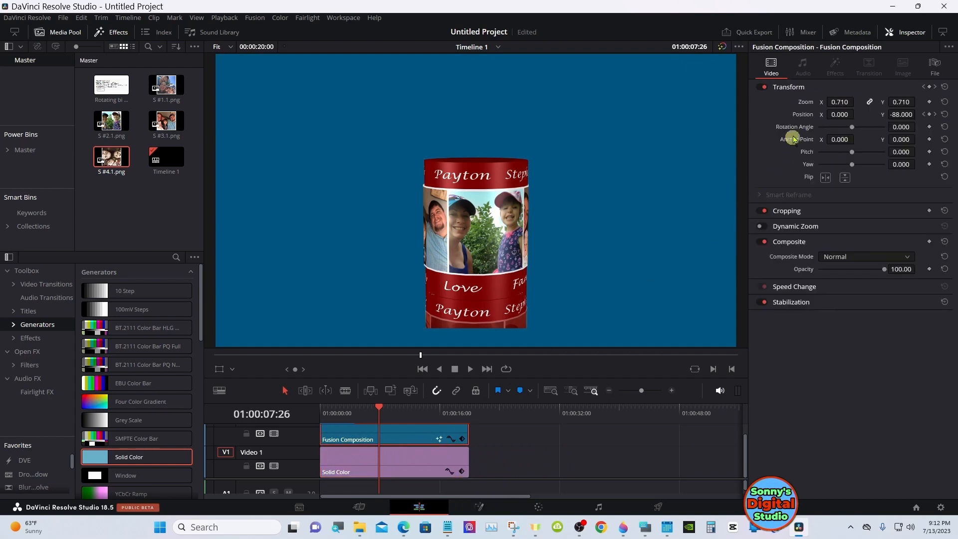
pyautogui.doubleClick(803, 103)
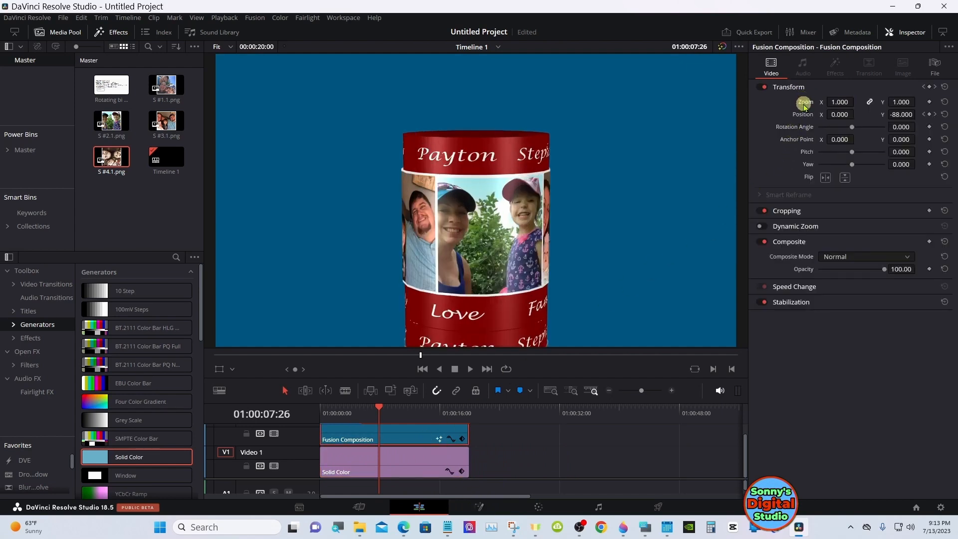
pyautogui.doubleClick(803, 114)
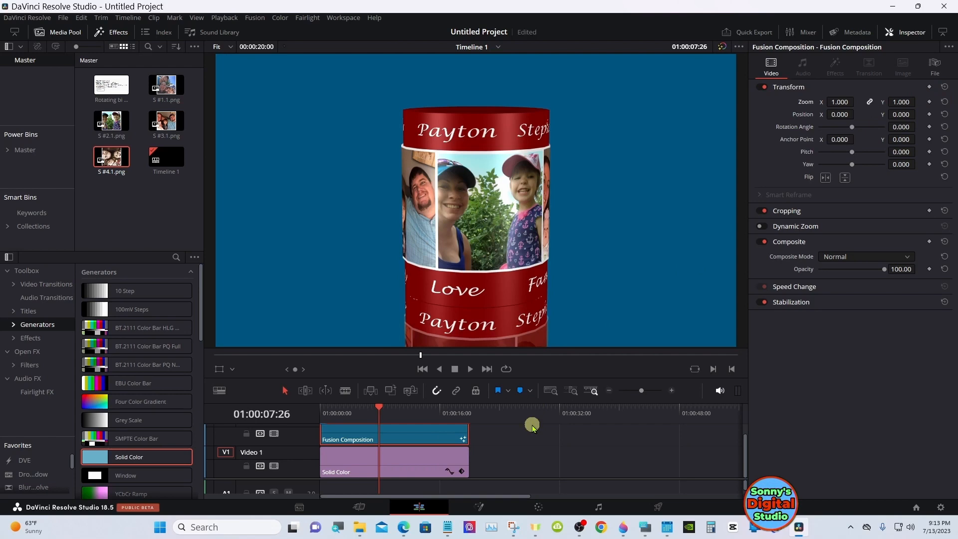
# Insert a 2D Transform node on the Fusion page between Merge9 and Instance_Red_cylinder_1
pyautogui.click(479, 506)
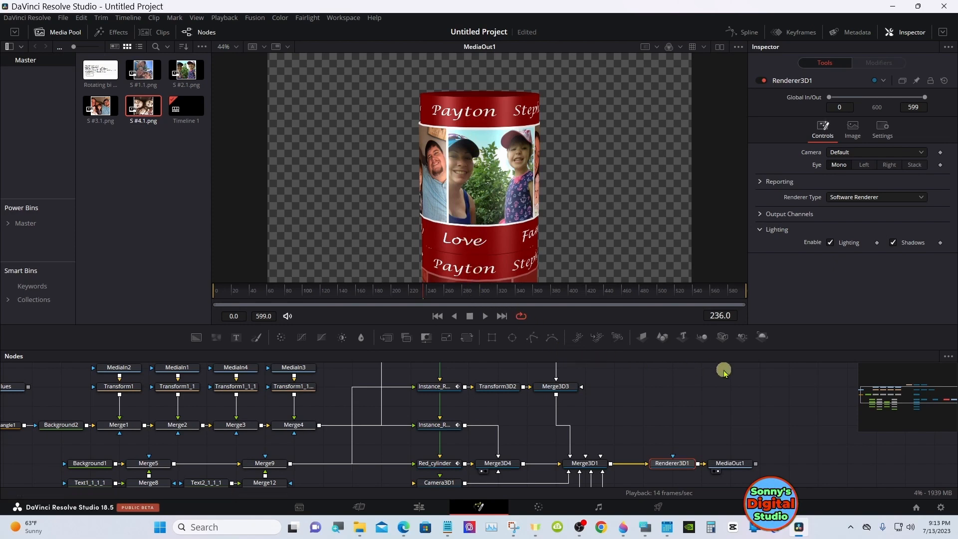
pyautogui.moveTo(708, 351); pyautogui.dragTo(726, 319)
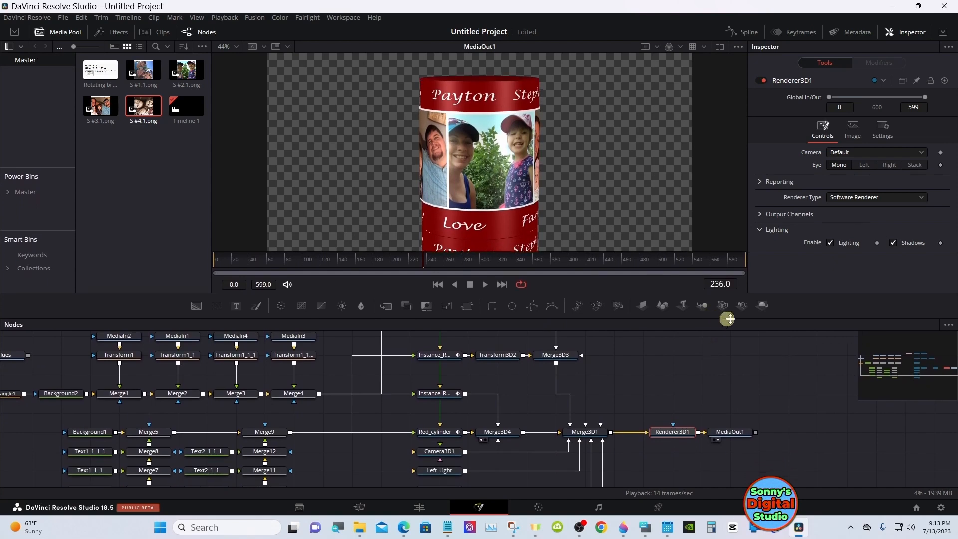
pyautogui.click(903, 389)
pyautogui.moveTo(903, 389); pyautogui.dragTo(920, 358)
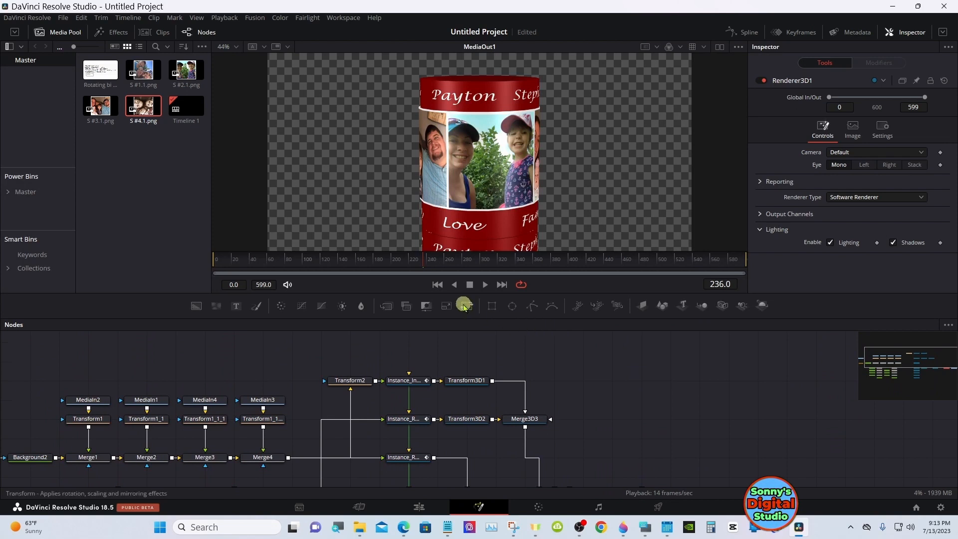
pyautogui.moveTo(463, 309); pyautogui.dragTo(400, 384)
pyautogui.moveTo(333, 412); pyautogui.dragTo(332, 418)
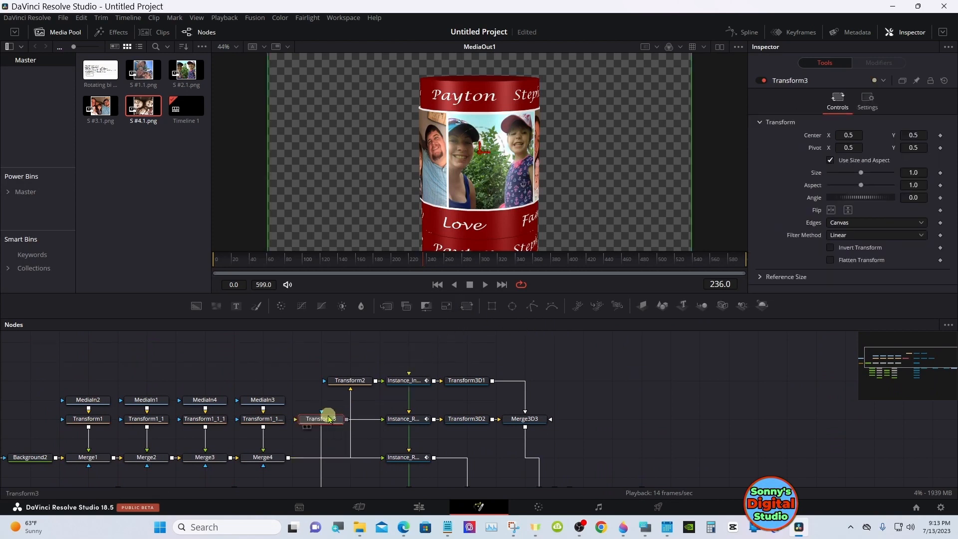
pyautogui.moveTo(376, 421)
pyautogui.mouseDown()
pyautogui.moveTo(299, 420)
pyautogui.moveTo(391, 422)
pyautogui.mouseUp()
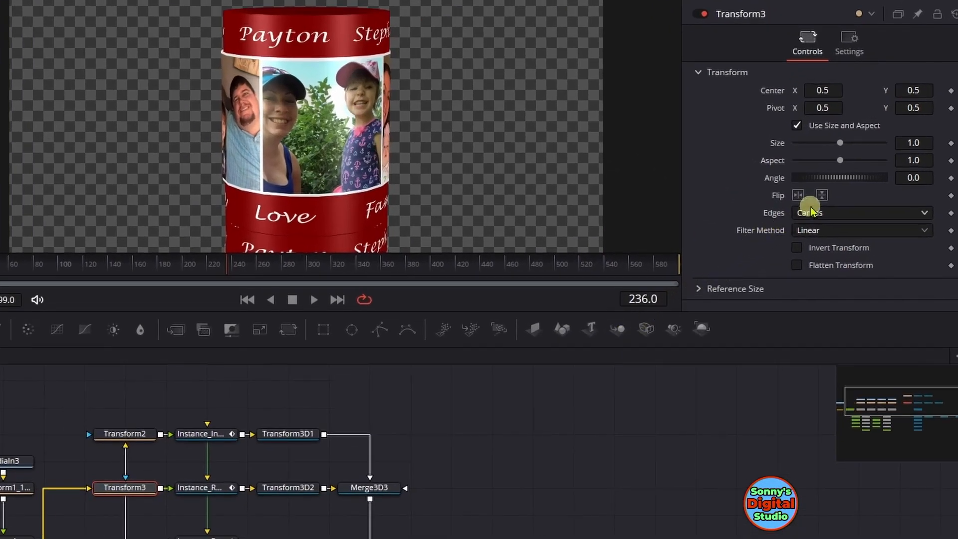
# Flip Transform3 vertically to mirror the lower cylinder's text, and check the reflection near frame 19 in the Edit page
pyautogui.click(821, 195)
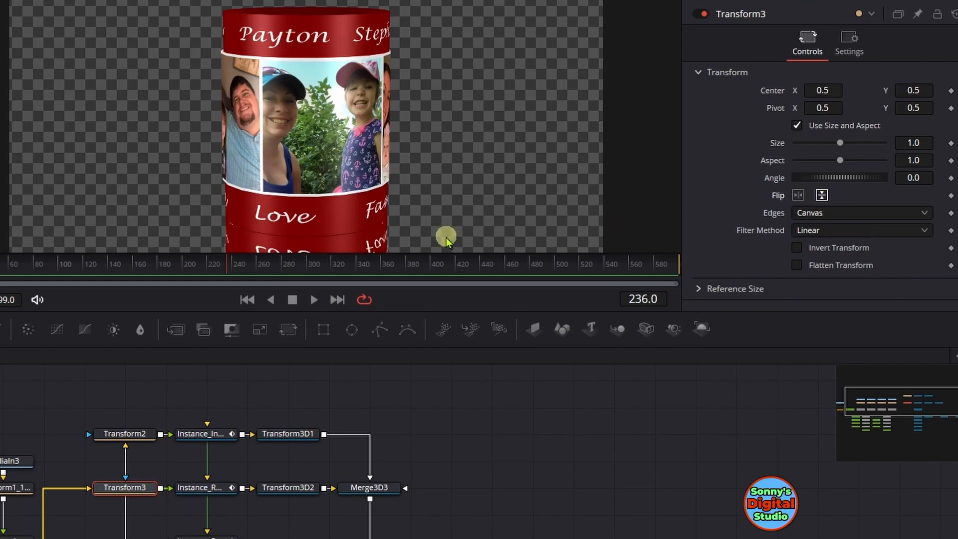
pyautogui.moveTo(264, 264); pyautogui.dragTo(0, 265)
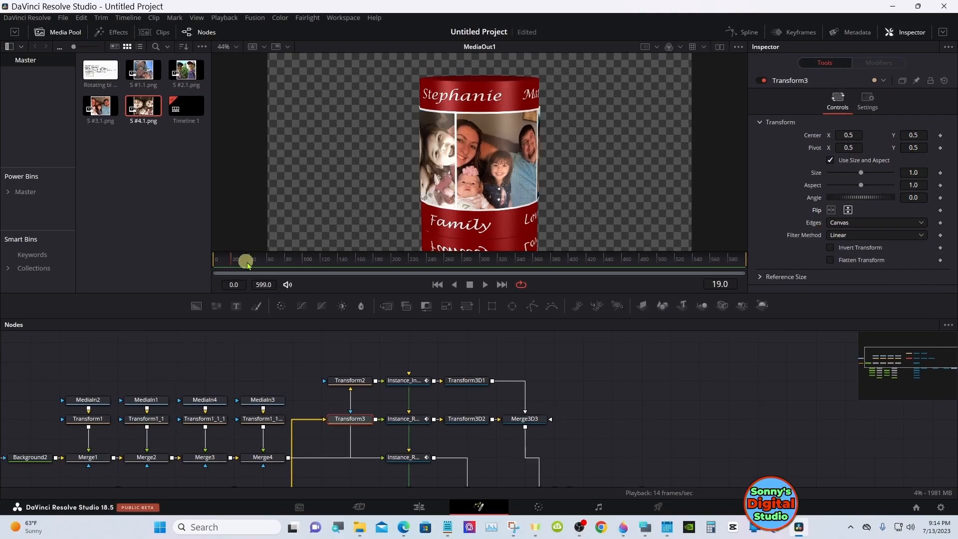
pyautogui.click(418, 506)
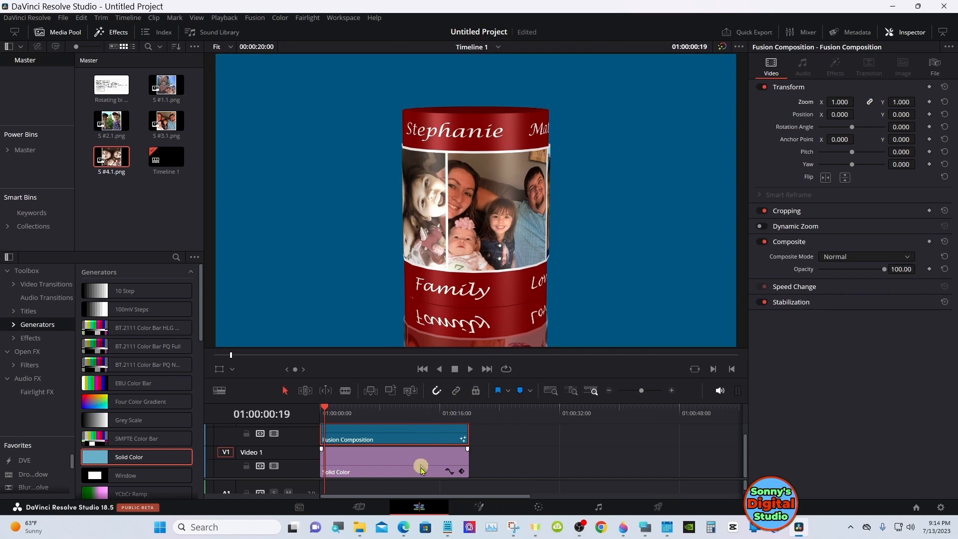
pyautogui.click(479, 506)
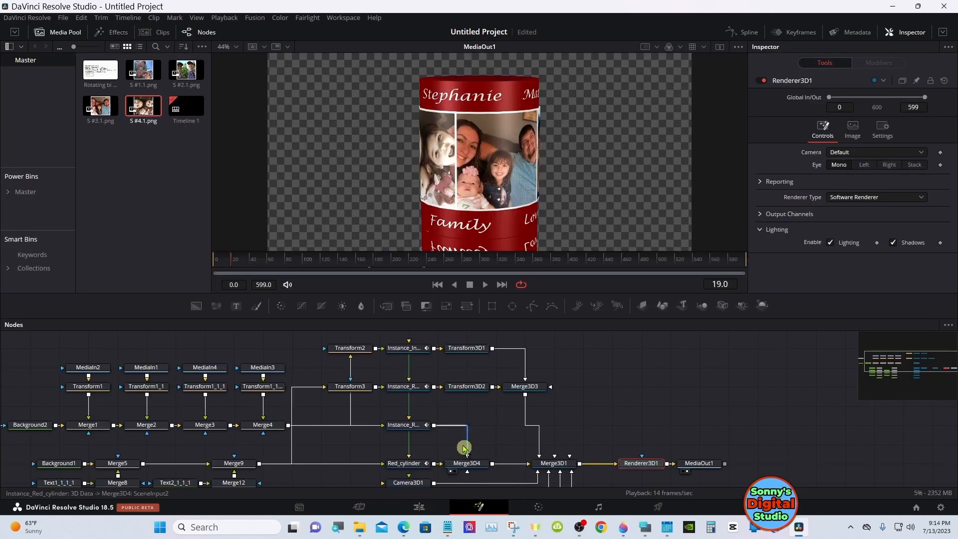
# Deinstance the diffuse opacity of Instance_Red_cylinder_1, lower it to about 0.512, and view the result on the Edit page
pyautogui.click(417, 385)
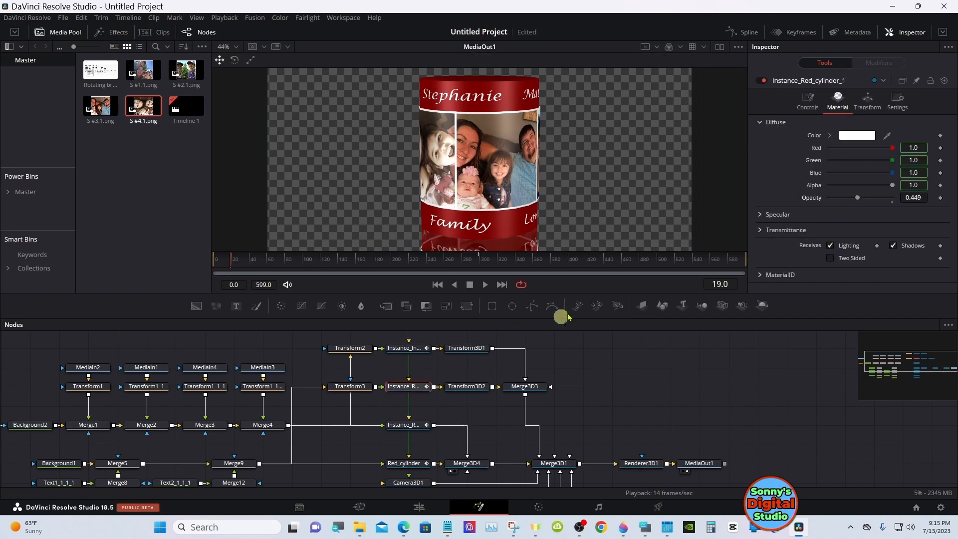
pyautogui.rightClick(816, 199)
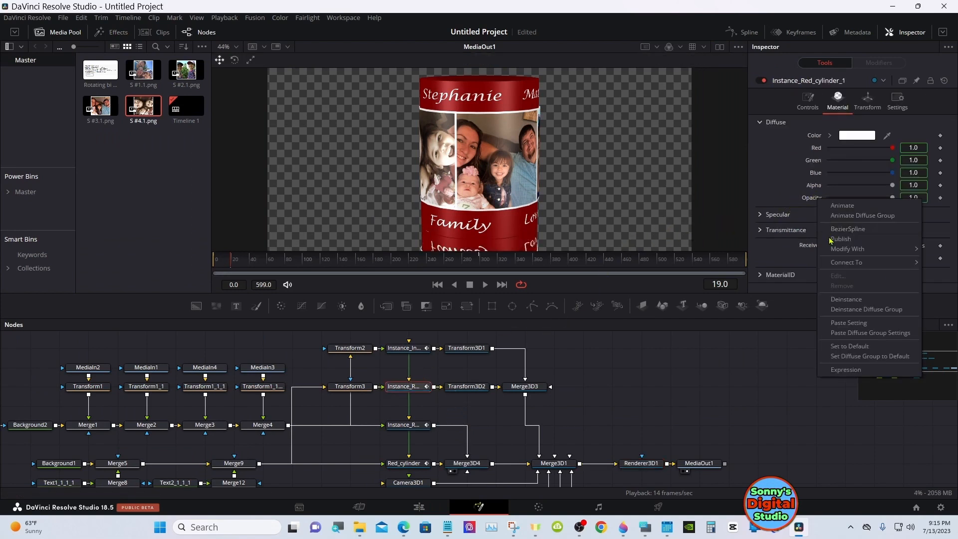
pyautogui.click(846, 300)
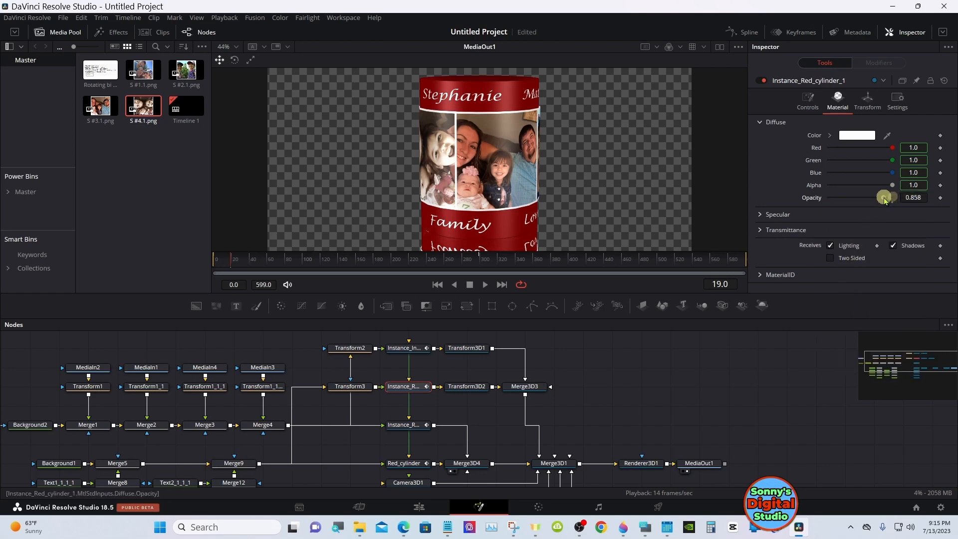
pyautogui.moveTo(884, 199); pyautogui.dragTo(867, 199)
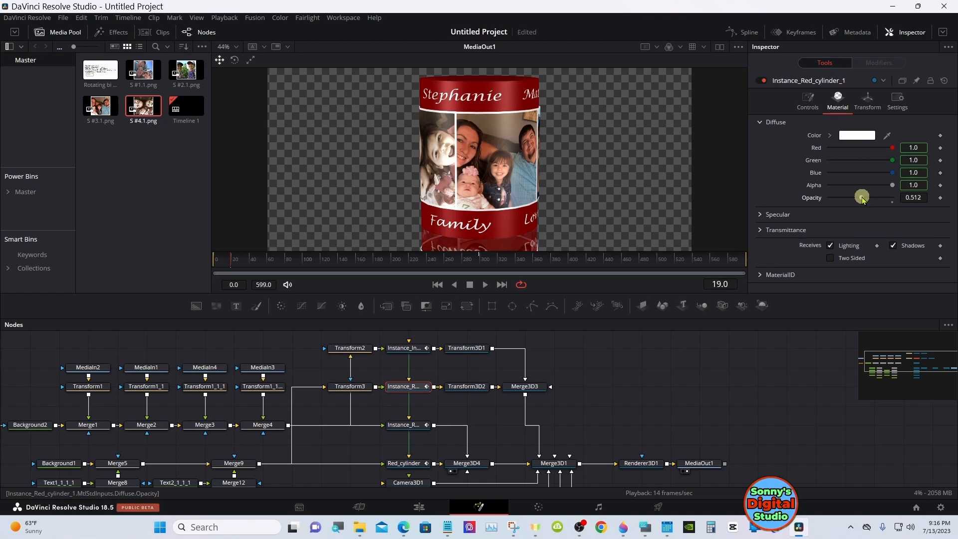
pyautogui.click(420, 507)
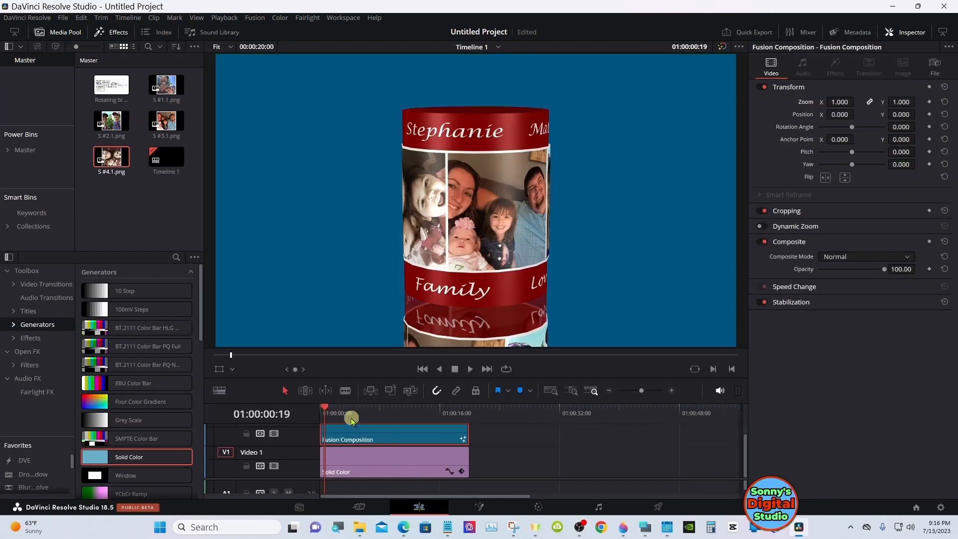
# Play the timeline from its start on the Edit page to review the rotating cylinder and its reflection
pyautogui.moveTo(333, 415); pyautogui.dragTo(320, 414)
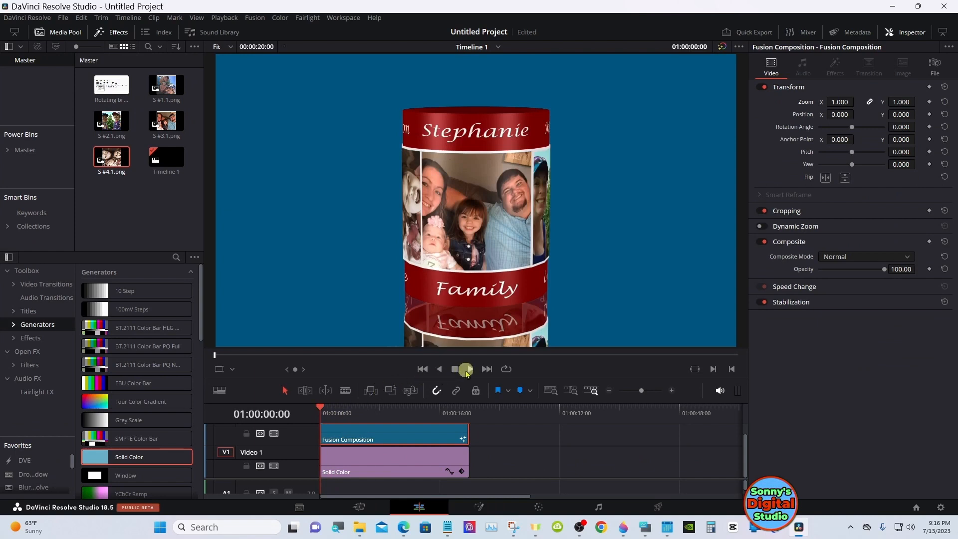
pyautogui.click(467, 369)
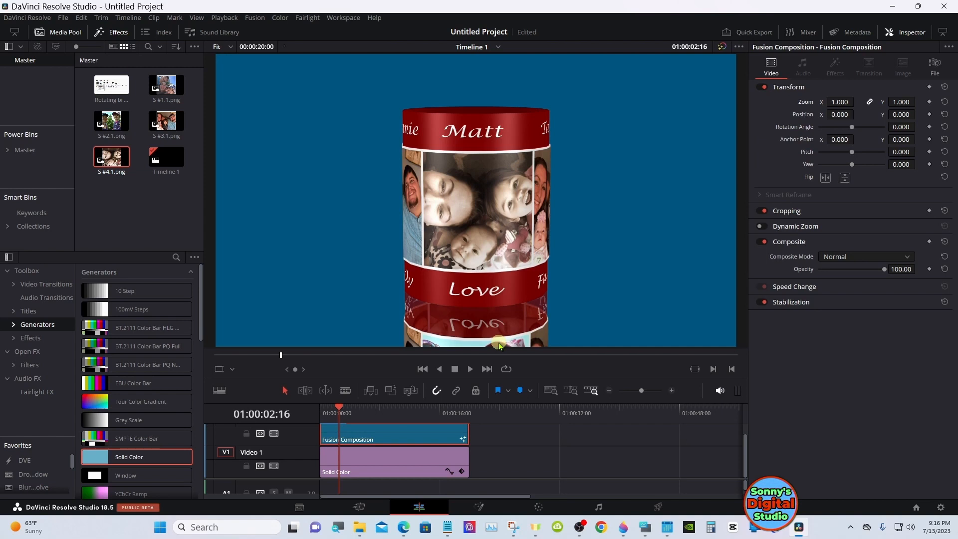
pyautogui.click(471, 370)
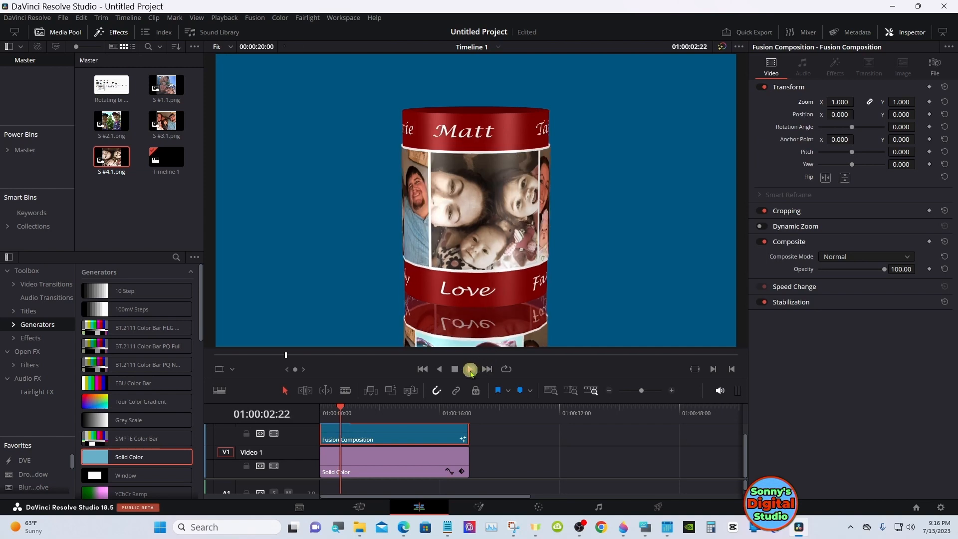
pyautogui.click(455, 369)
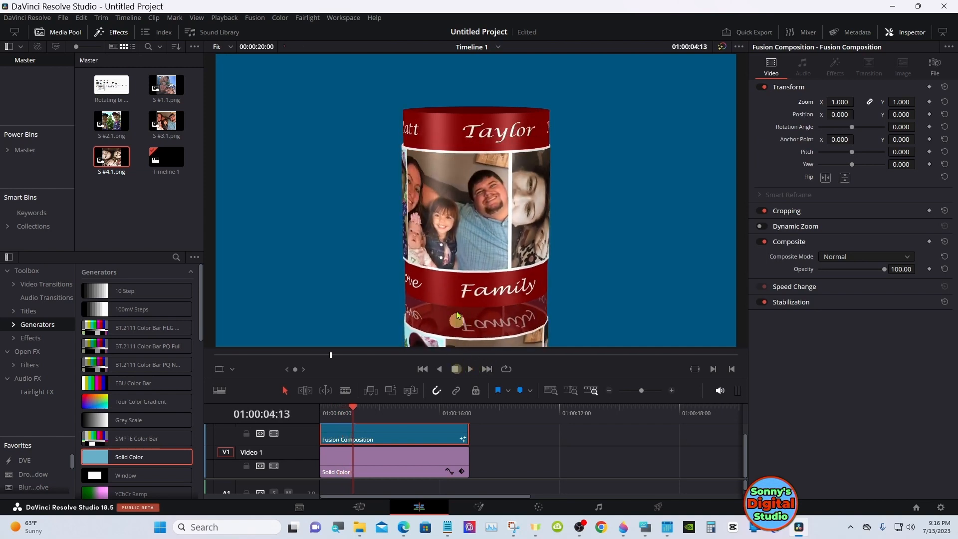
# On the Fusion page, deinstance the Y rotation of Instance_Instance_Red_cylinder
pyautogui.click(485, 507)
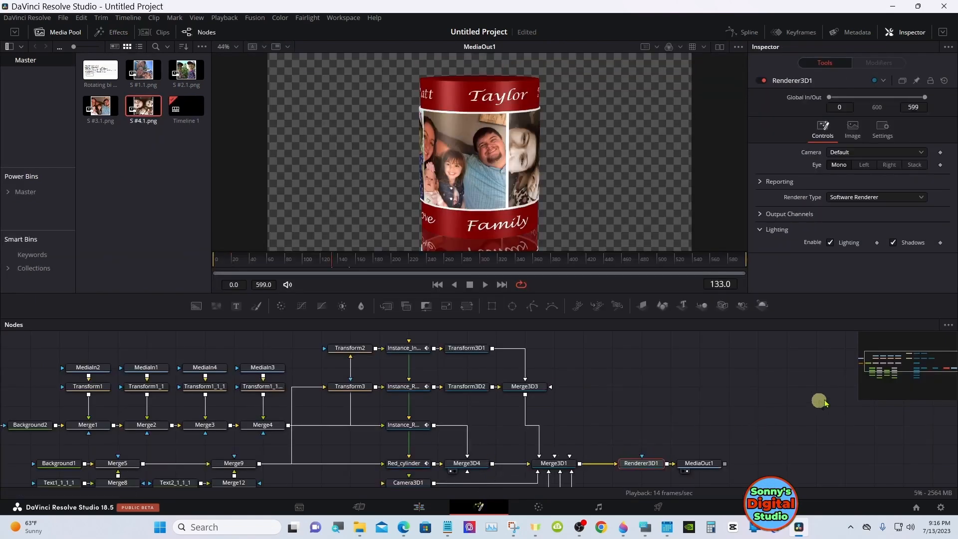
pyautogui.moveTo(866, 381); pyautogui.dragTo(859, 360)
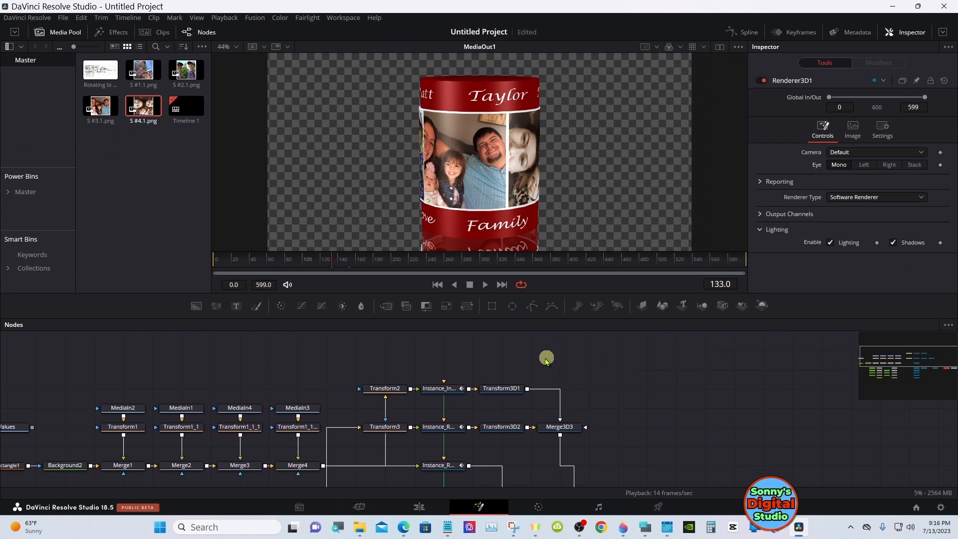
pyautogui.click(448, 392)
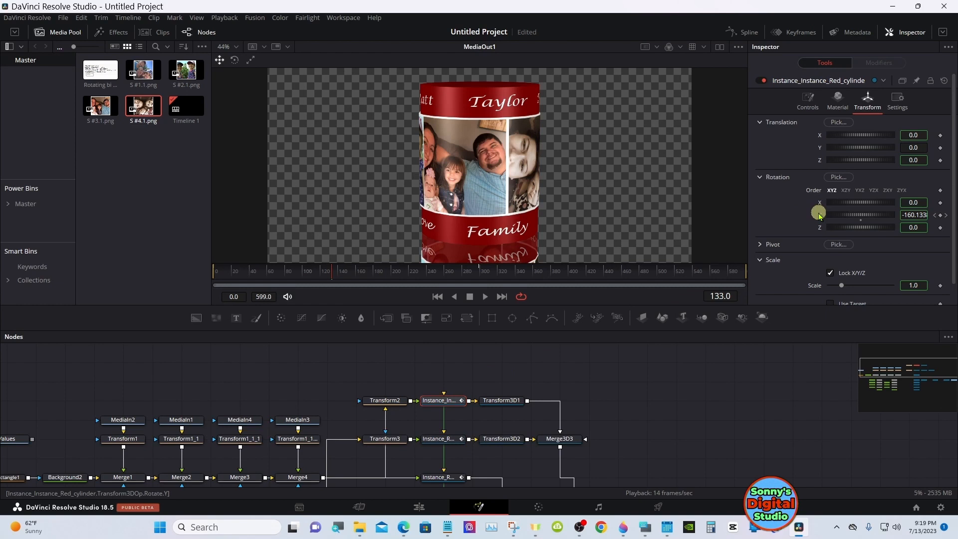
pyautogui.rightClick(819, 216)
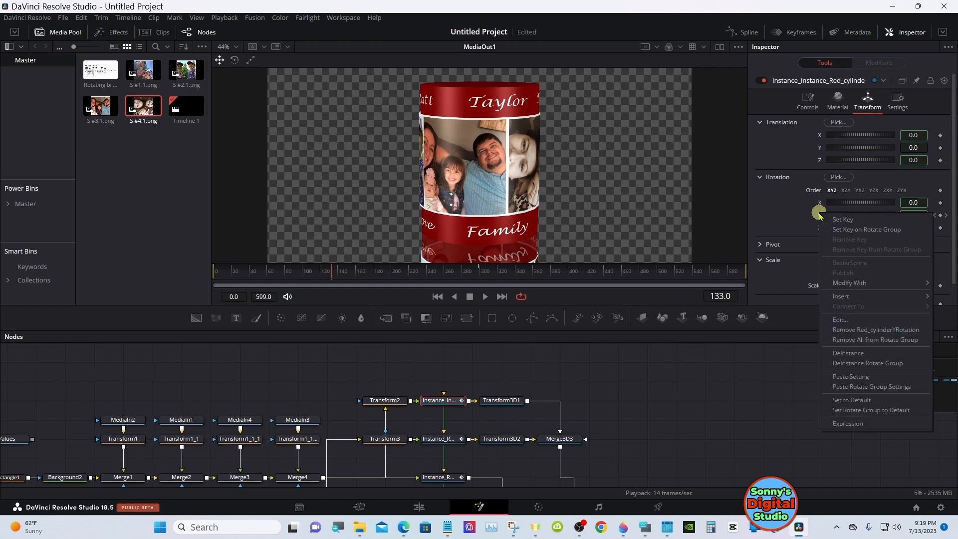
pyautogui.click(848, 353)
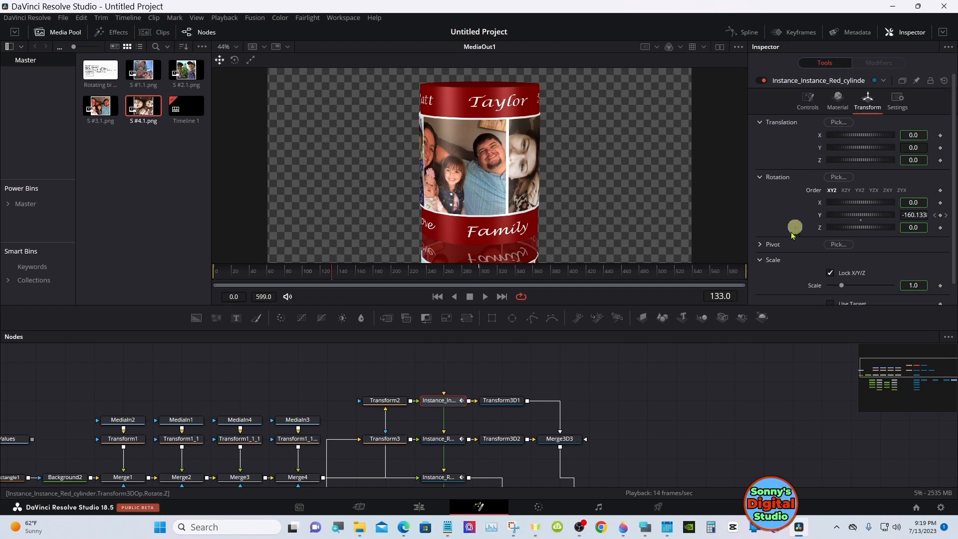
# Select Transform3D1, enlarge the viewer, and play from frame 192 to compare the reflected photos with the upper ones
pyautogui.click(504, 400)
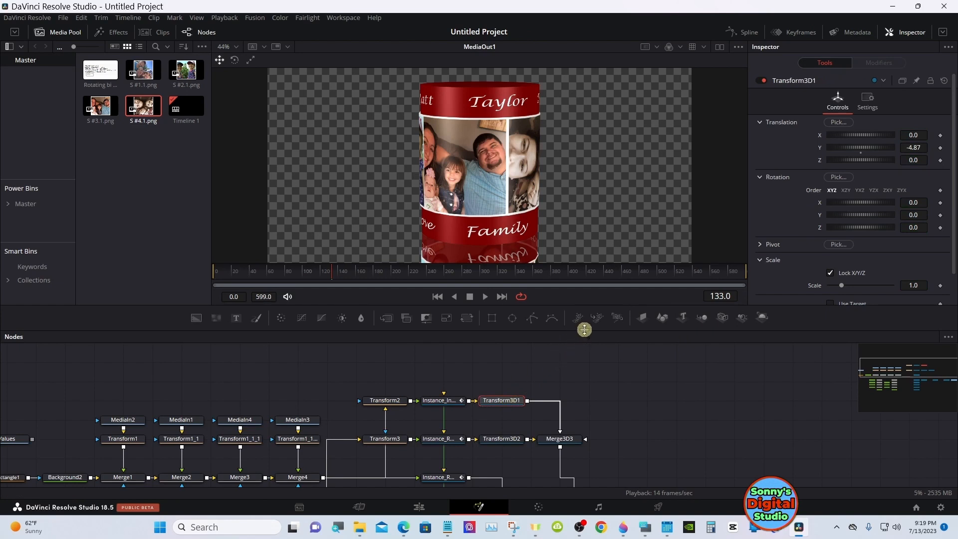
pyautogui.moveTo(583, 329); pyautogui.dragTo(585, 363)
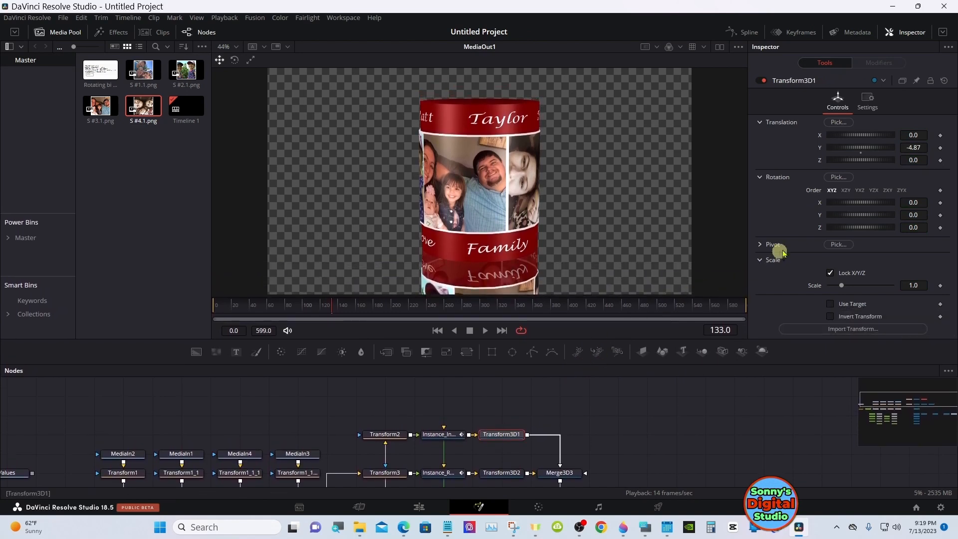
pyautogui.moveTo(633, 306); pyautogui.dragTo(384, 303)
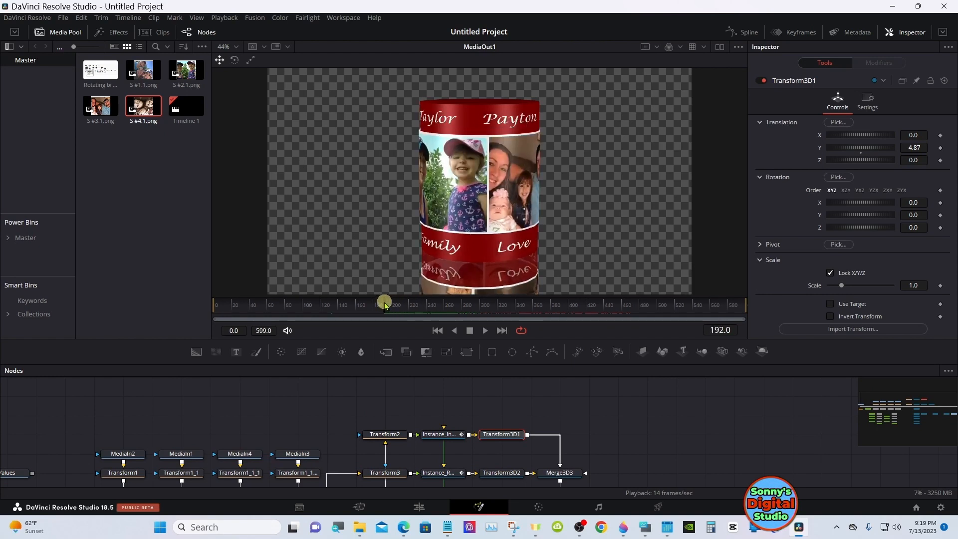
pyautogui.click(485, 330)
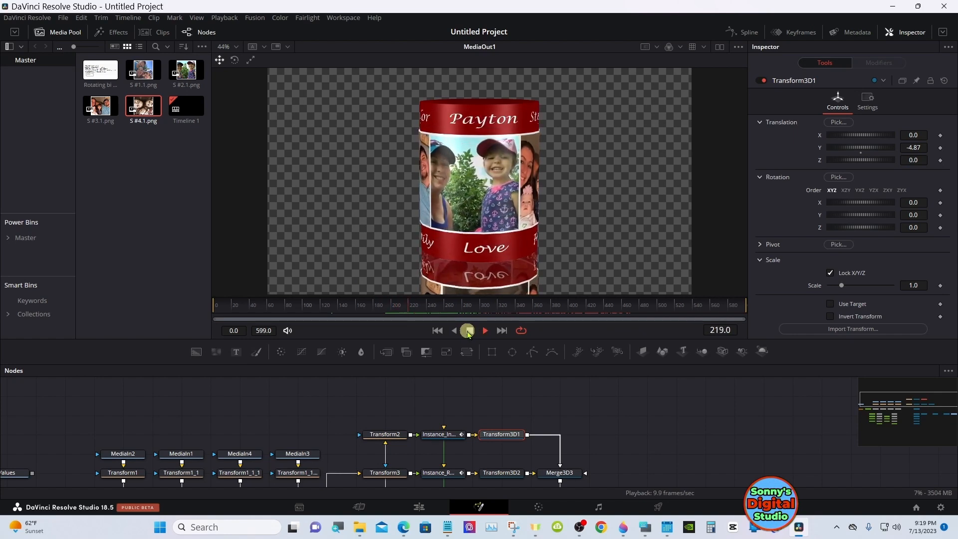
pyautogui.click(468, 331)
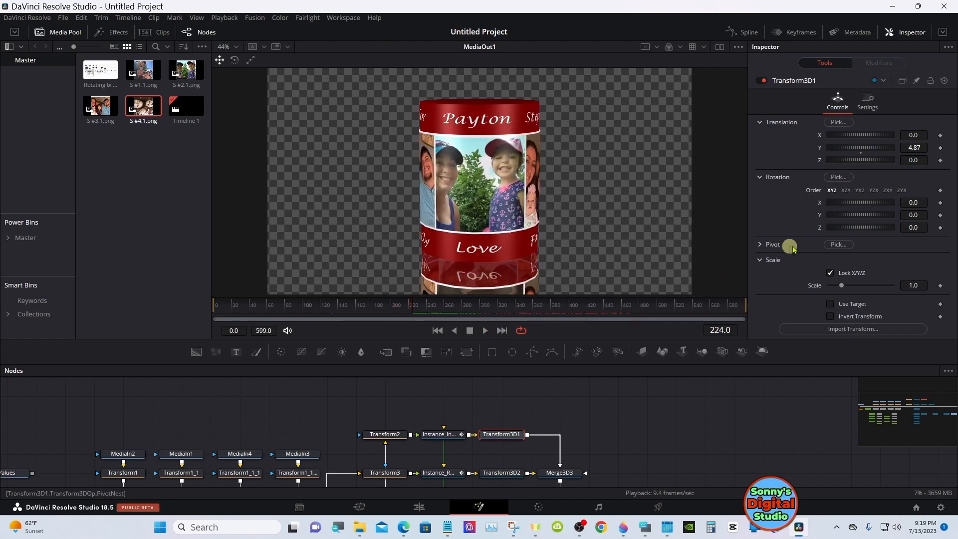
# Try a Y rotation of 33.9 on Transform3D1, check it at frame 0, and reset the rotation
pyautogui.moveTo(856, 218); pyautogui.dragTo(863, 216)
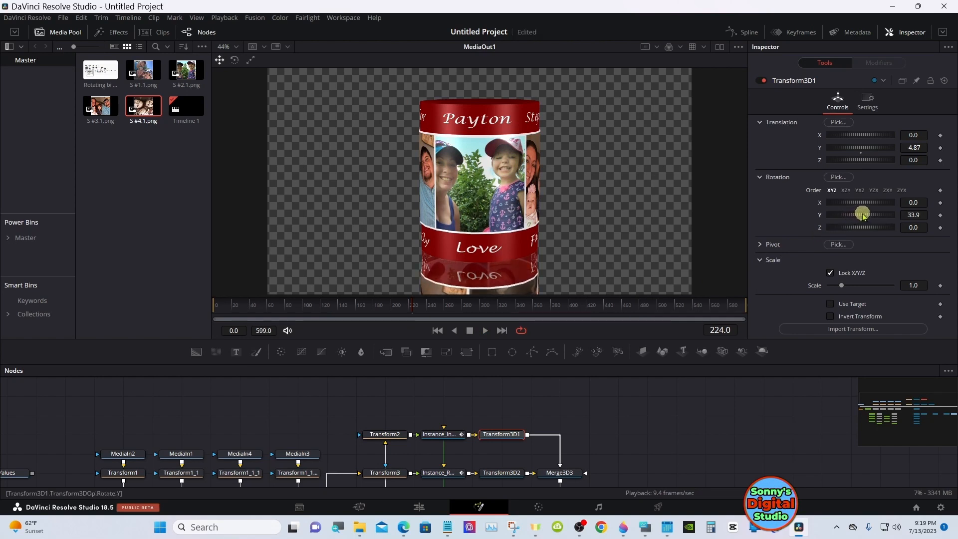
pyautogui.moveTo(441, 299); pyautogui.dragTo(200, 305)
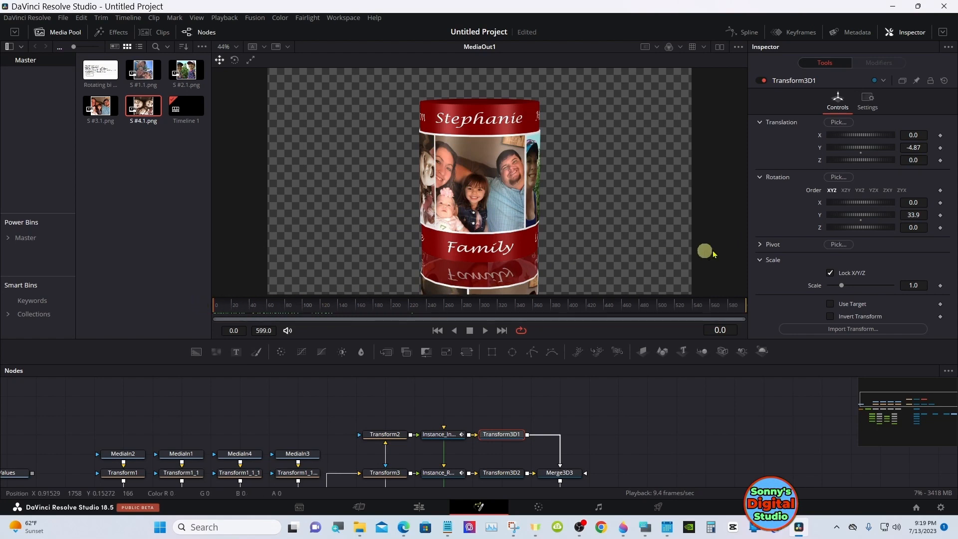
pyautogui.doubleClick(861, 219)
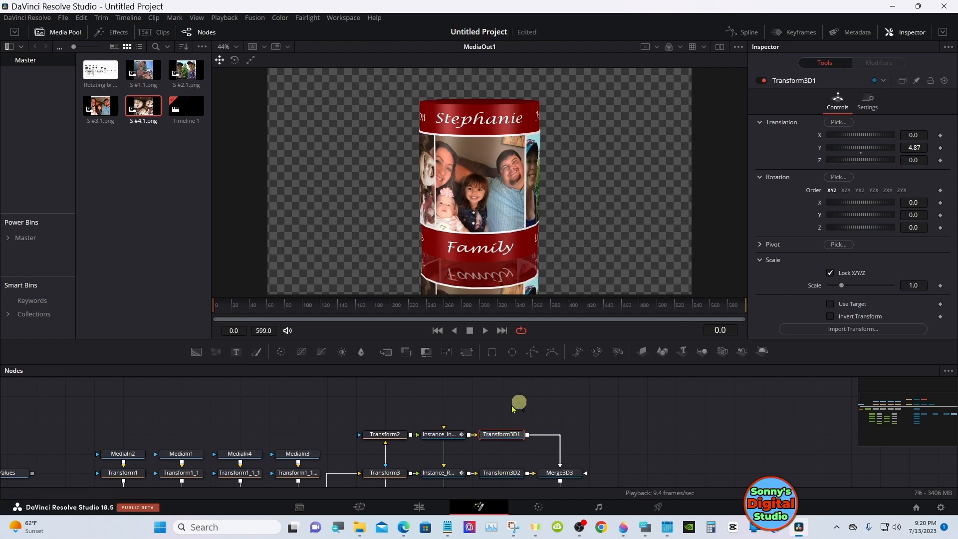
# Flip Transform2 vertically to mirror the photos on the lower cylinder
pyautogui.click(394, 435)
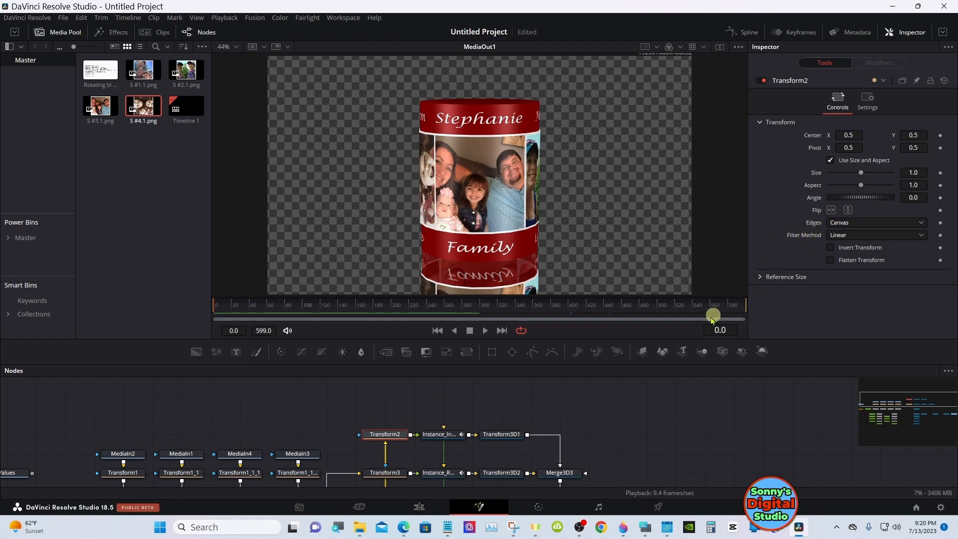
pyautogui.moveTo(677, 366)
pyautogui.mouseDown()
pyautogui.moveTo(677, 412)
pyautogui.moveTo(679, 375)
pyautogui.mouseUp()
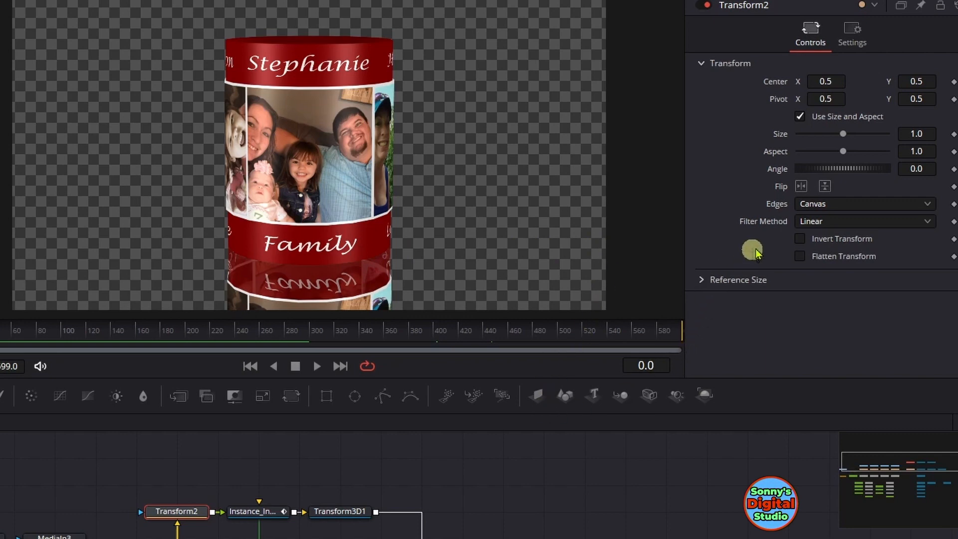
pyautogui.click(826, 188)
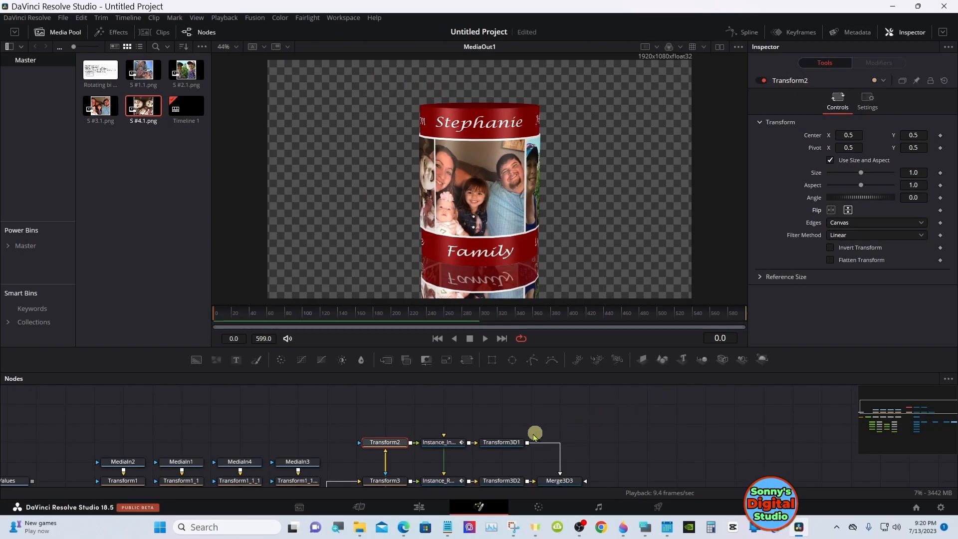
# Keyframe Transform3D1's Y rotation from 0.0 at frame 0 to 260.0 at frame 599
pyautogui.click(504, 443)
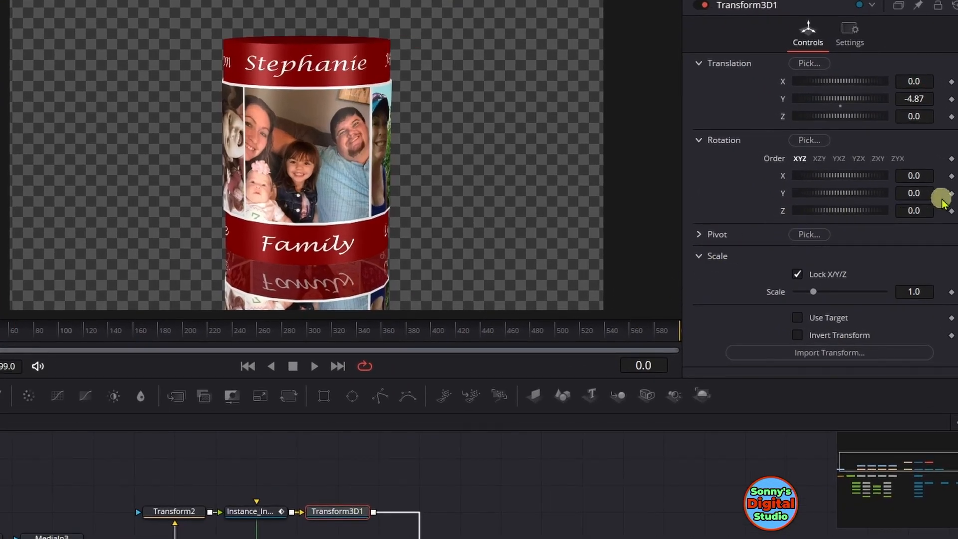
pyautogui.click(950, 194)
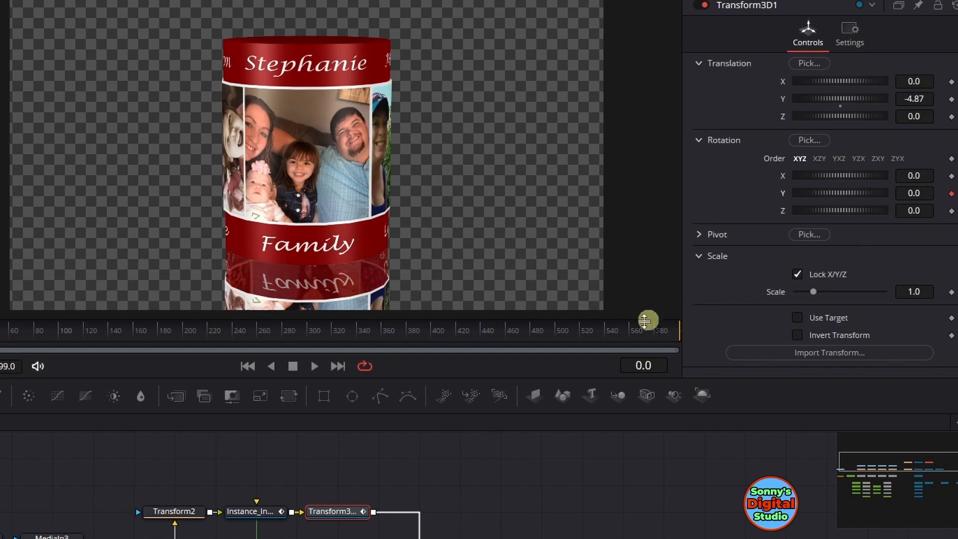
pyautogui.moveTo(617, 329); pyautogui.dragTo(703, 332)
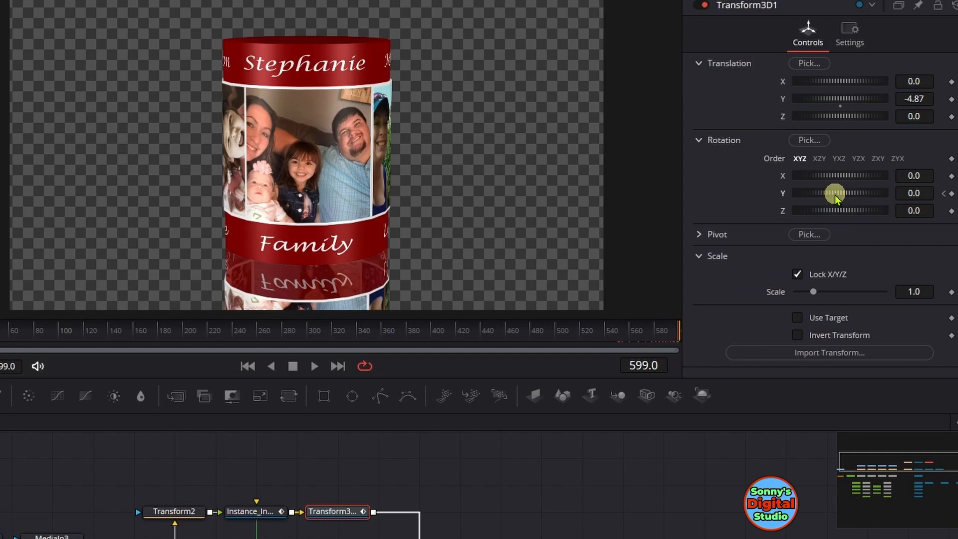
pyautogui.moveTo(835, 196)
pyautogui.mouseDown()
pyautogui.moveTo(899, 195)
pyautogui.moveTo(835, 198)
pyautogui.mouseUp()
pyautogui.click(653, 538)
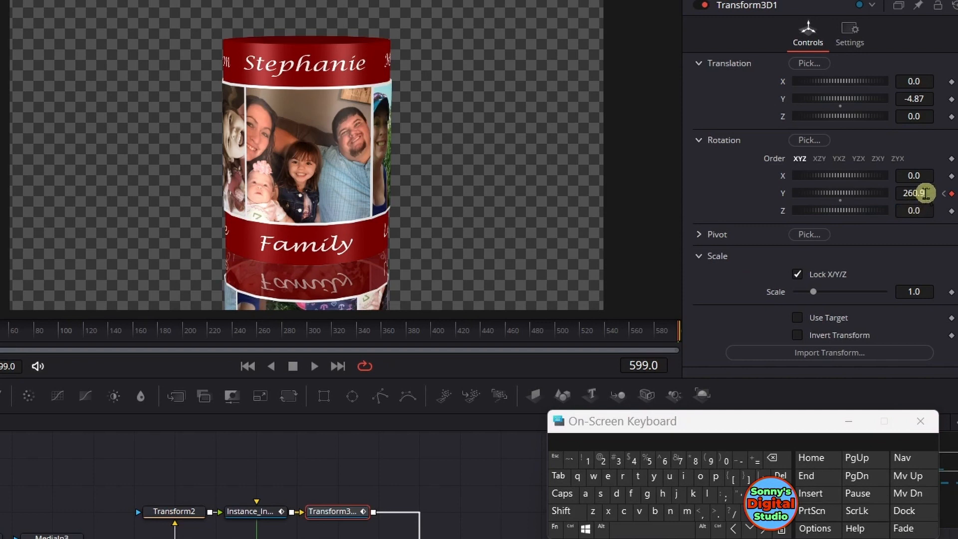
pyautogui.click(774, 459)
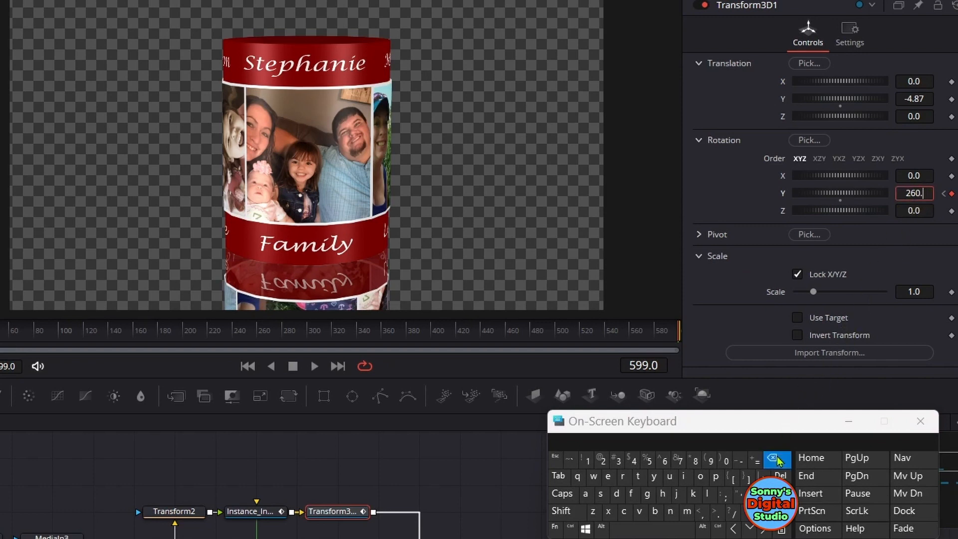
pyautogui.click(775, 461)
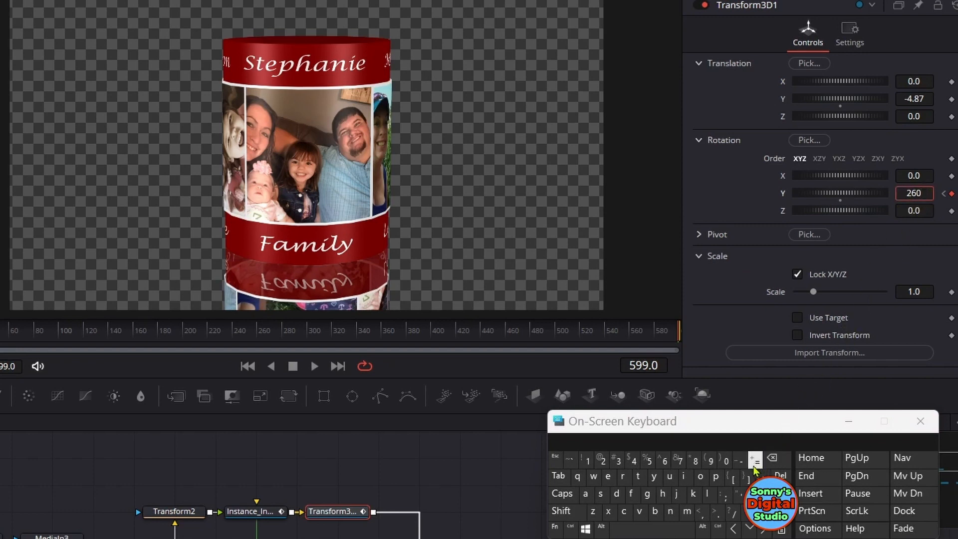
pyautogui.press('Tab')
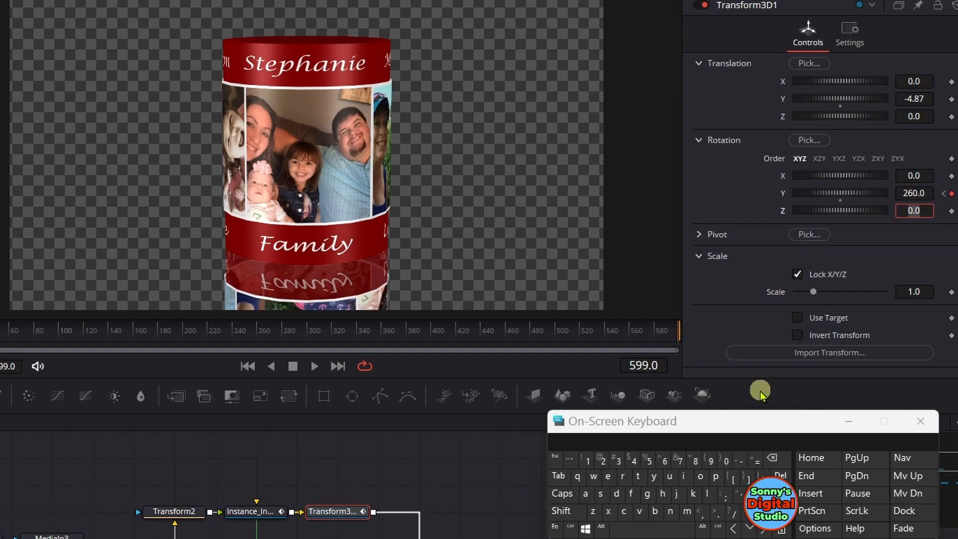
pyautogui.click(847, 422)
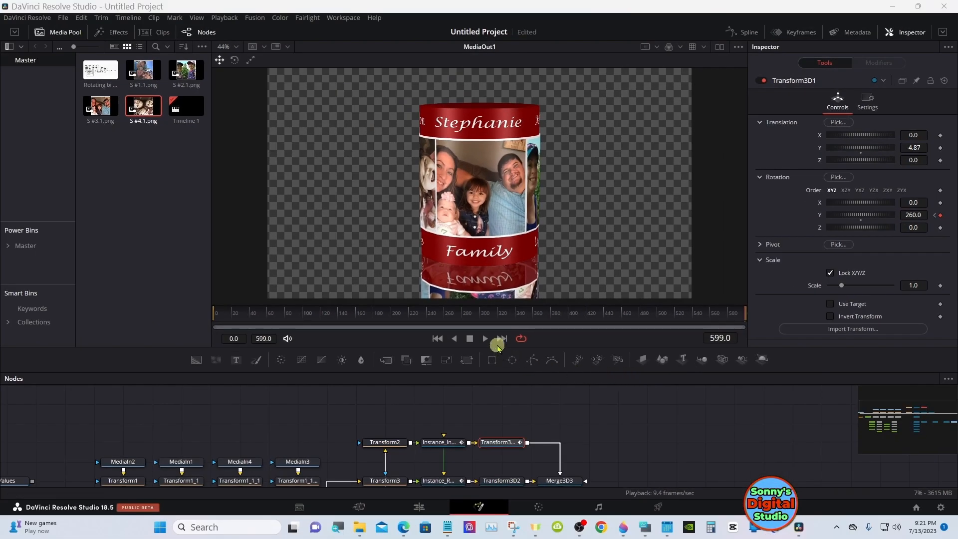
# Play and scrub the opening frames to compare the reflected photos' rotation with the upper cylinder
pyautogui.click(486, 341)
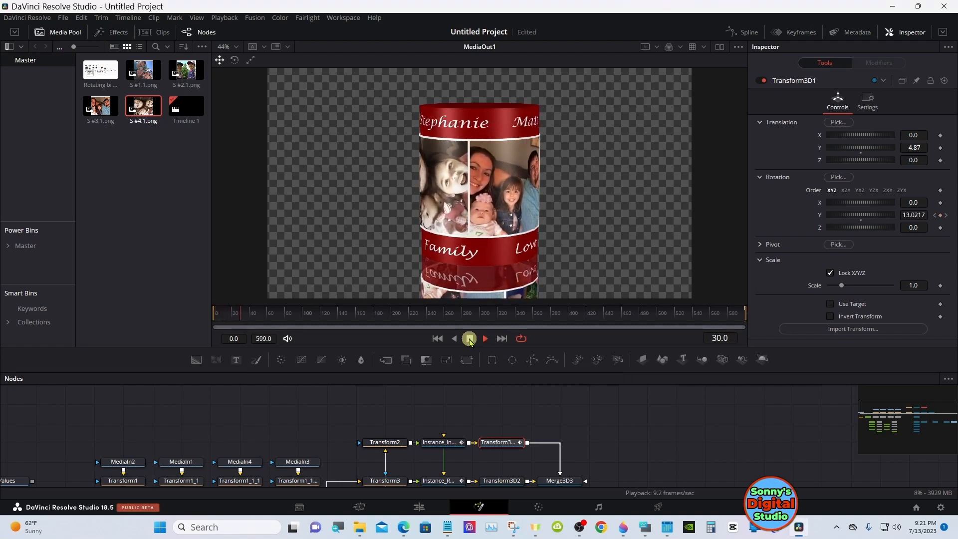
pyautogui.click(470, 339)
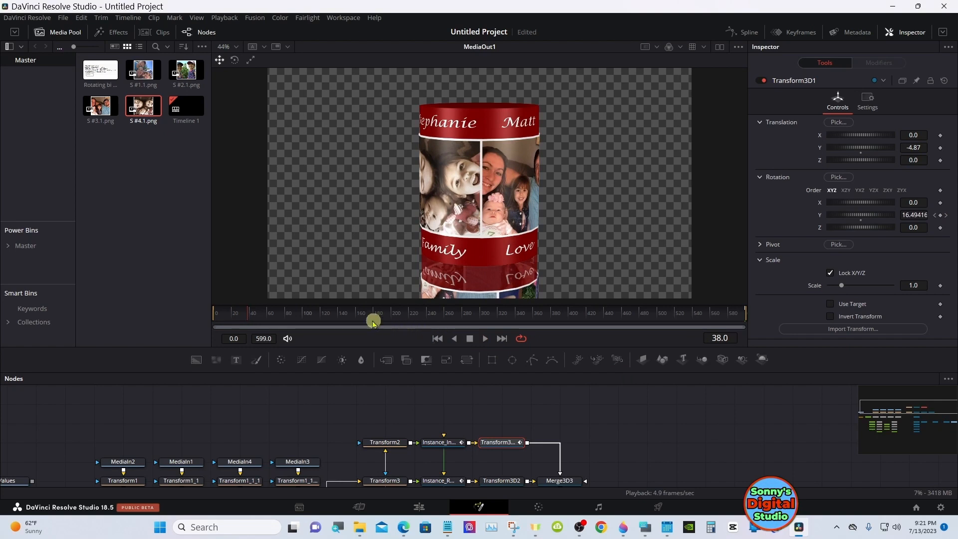
pyautogui.click(341, 314)
pyautogui.moveTo(341, 315); pyautogui.dragTo(258, 314)
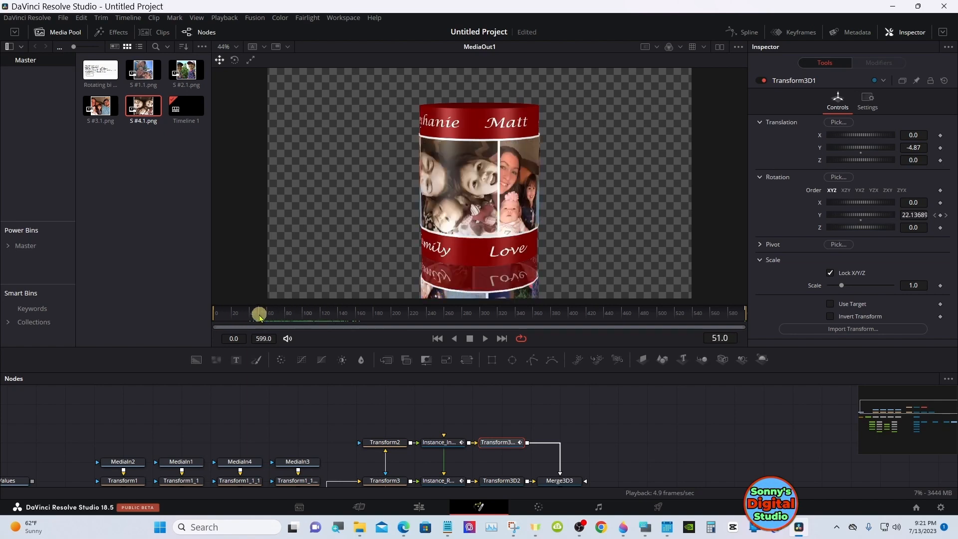
# Reset the Y rotation of Instance_Instance_Red_cylinder to 0.0 and scrub through the composition to check the reflection
pyautogui.click(441, 442)
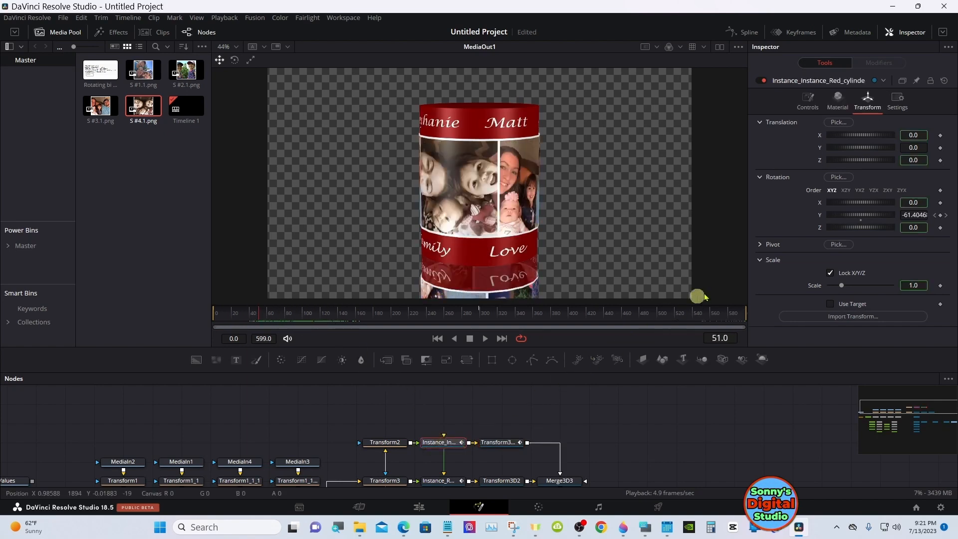
pyautogui.doubleClick(819, 215)
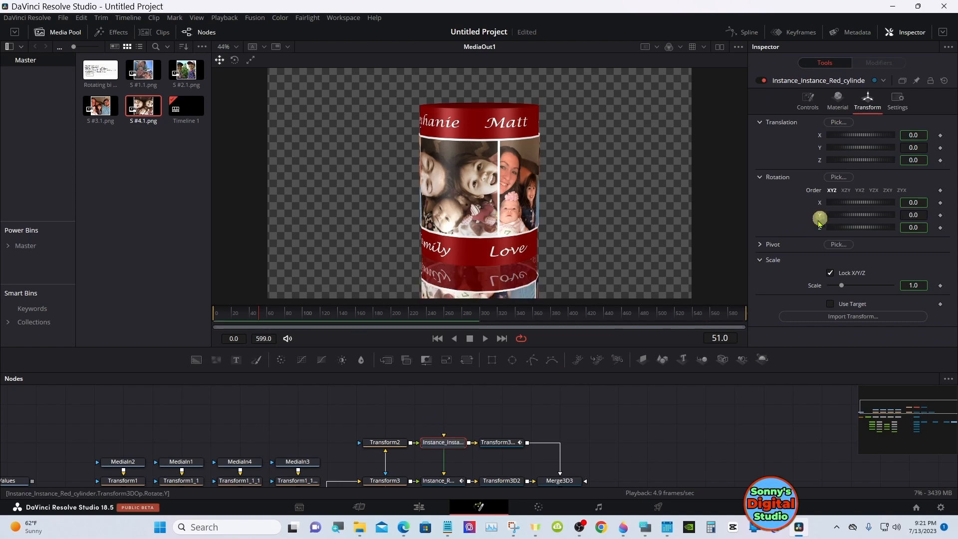
pyautogui.moveTo(421, 312)
pyautogui.mouseDown()
pyautogui.moveTo(358, 313)
pyautogui.moveTo(419, 313)
pyautogui.mouseUp()
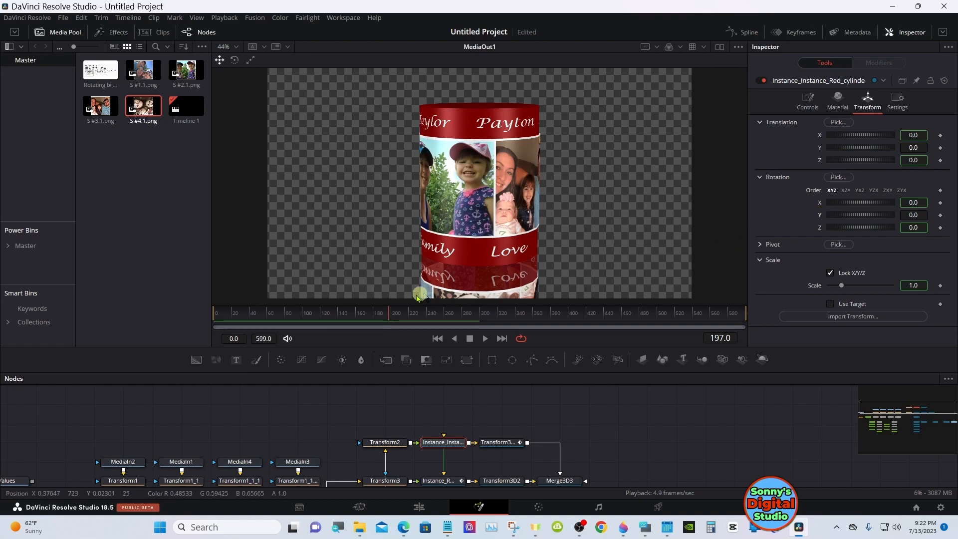
pyautogui.moveTo(281, 307); pyautogui.dragTo(247, 308)
pyautogui.moveTo(241, 313); pyautogui.dragTo(231, 314)
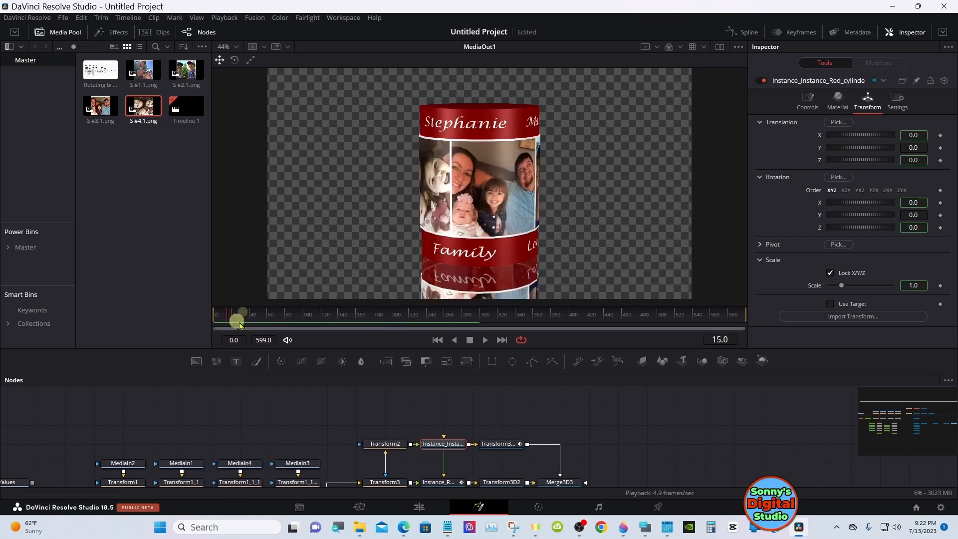
# Shorten the Fusion Composition and Solid Color clips on the Edit timeline to a duration of 00:00:09:28
pyautogui.click(417, 508)
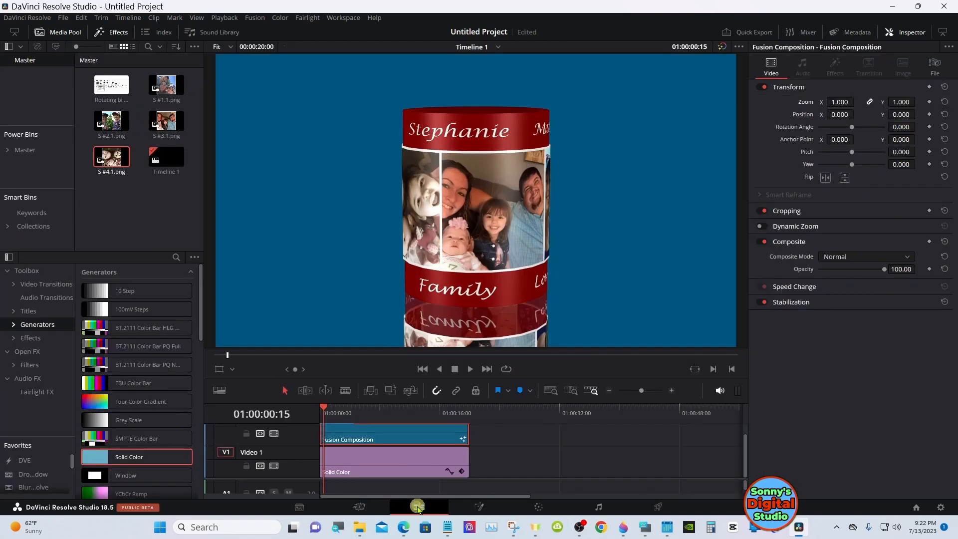
pyautogui.moveTo(355, 415); pyautogui.dragTo(320, 407)
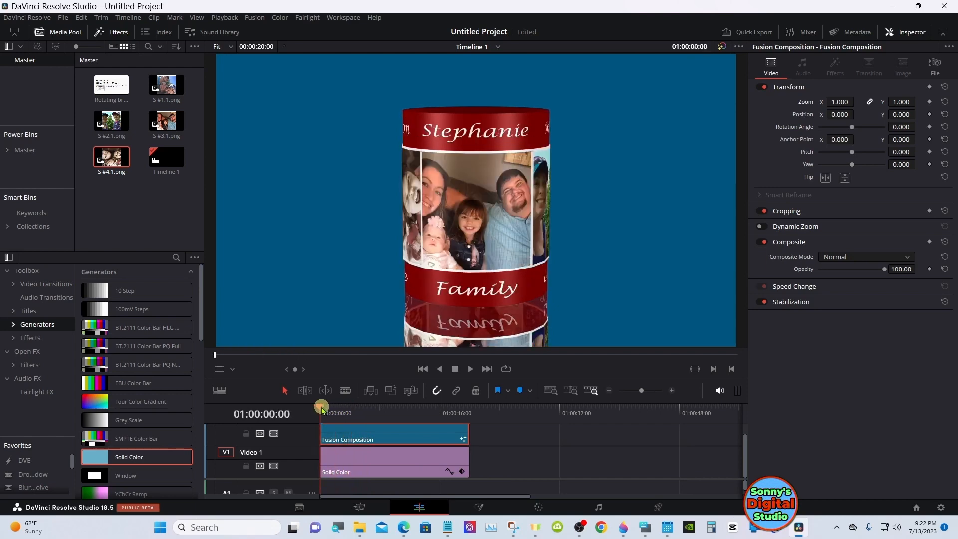
pyautogui.click(468, 408)
pyautogui.moveTo(465, 408); pyautogui.dragTo(322, 408)
pyautogui.moveTo(465, 431); pyautogui.dragTo(391, 433)
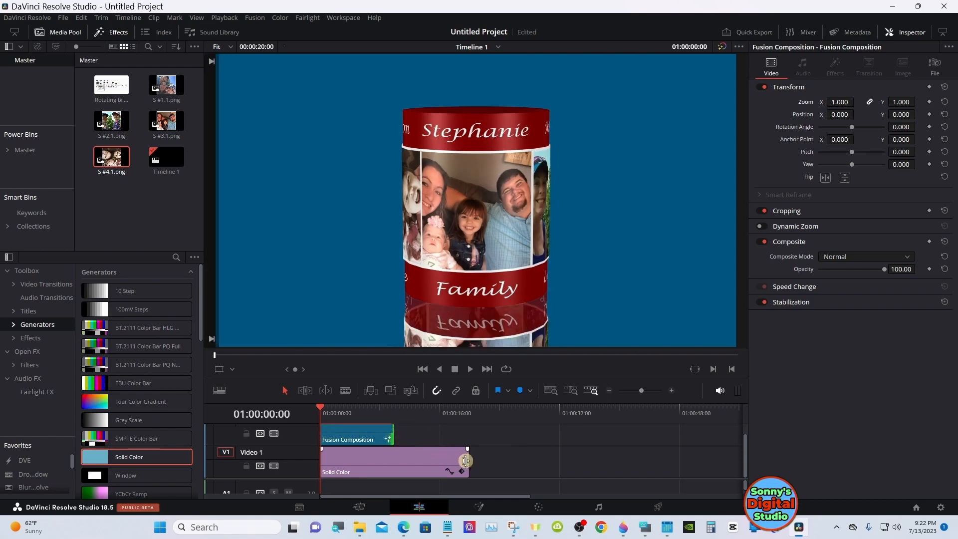
pyautogui.moveTo(465, 460); pyautogui.dragTo(396, 461)
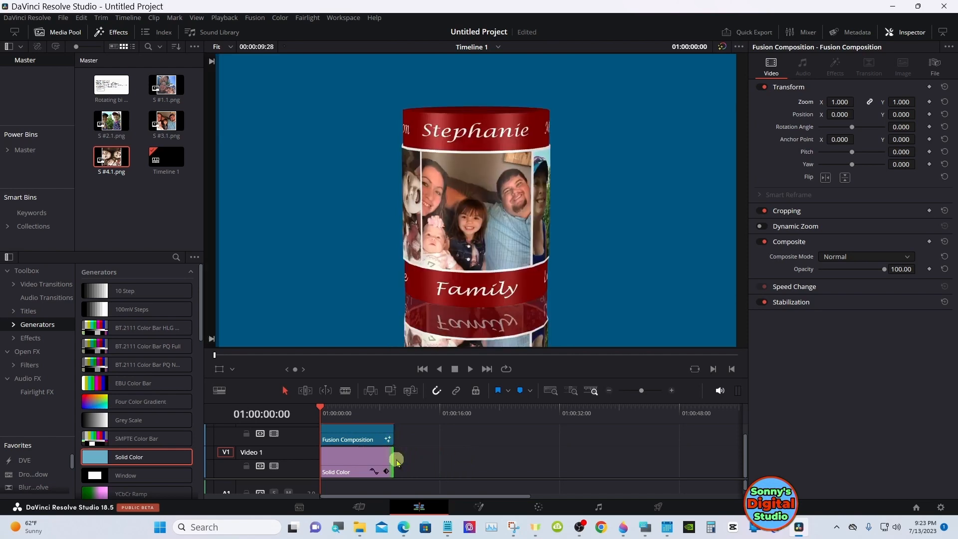
# Reopen the shortened composition in Fusion, clear Transform3D1's Y rotation animation and keyframe it at 0.0 on frame 0
pyautogui.click(367, 434)
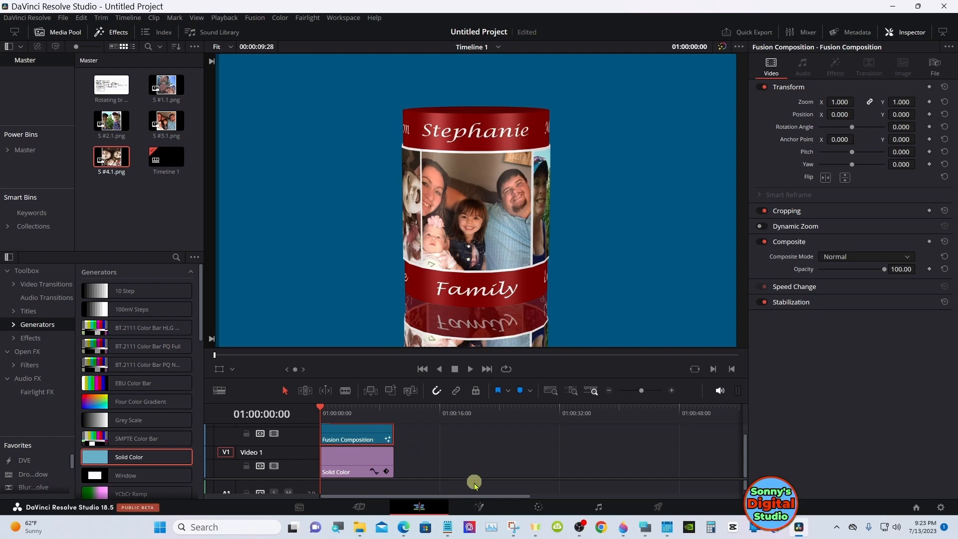
pyautogui.click(479, 506)
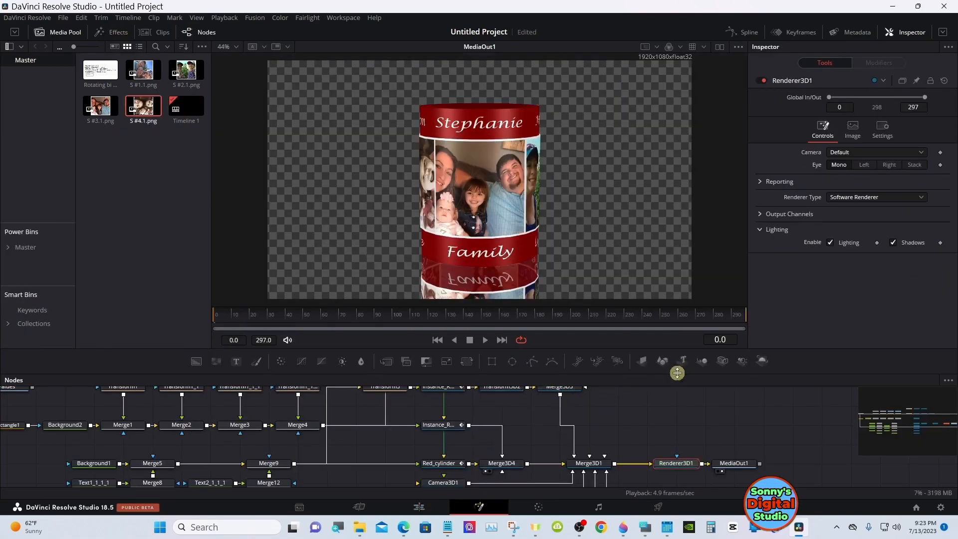
pyautogui.moveTo(677, 373); pyautogui.dragTo(699, 322)
pyautogui.click(891, 387)
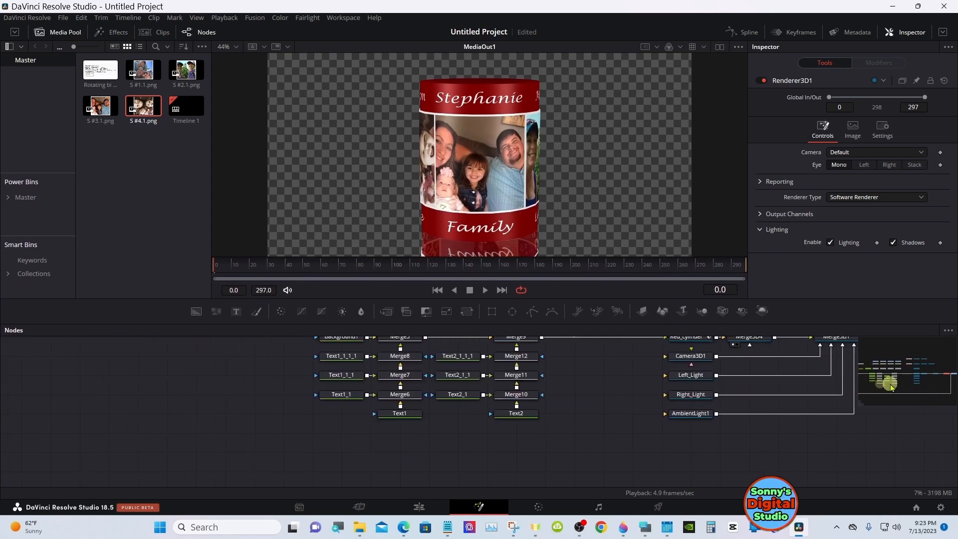
pyautogui.moveTo(891, 387); pyautogui.dragTo(915, 360)
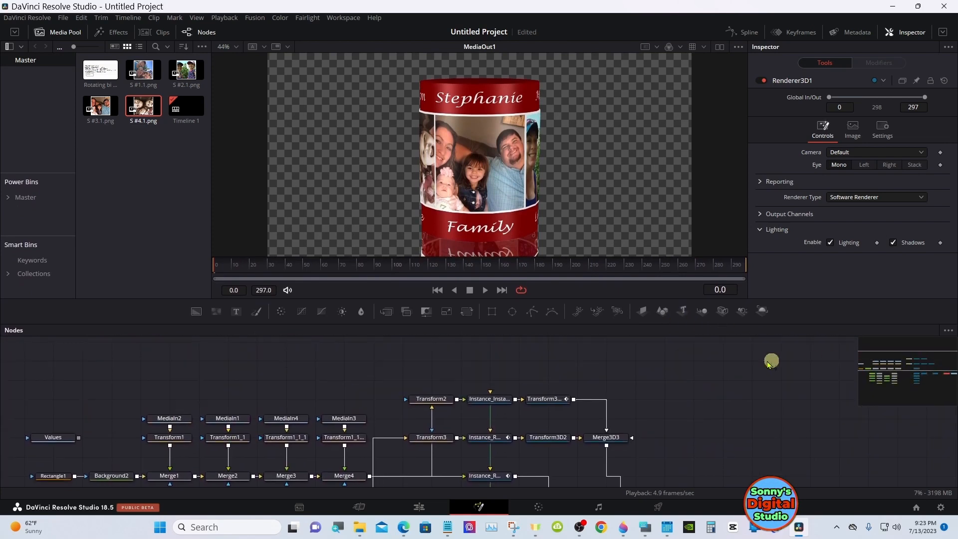
pyautogui.click(542, 399)
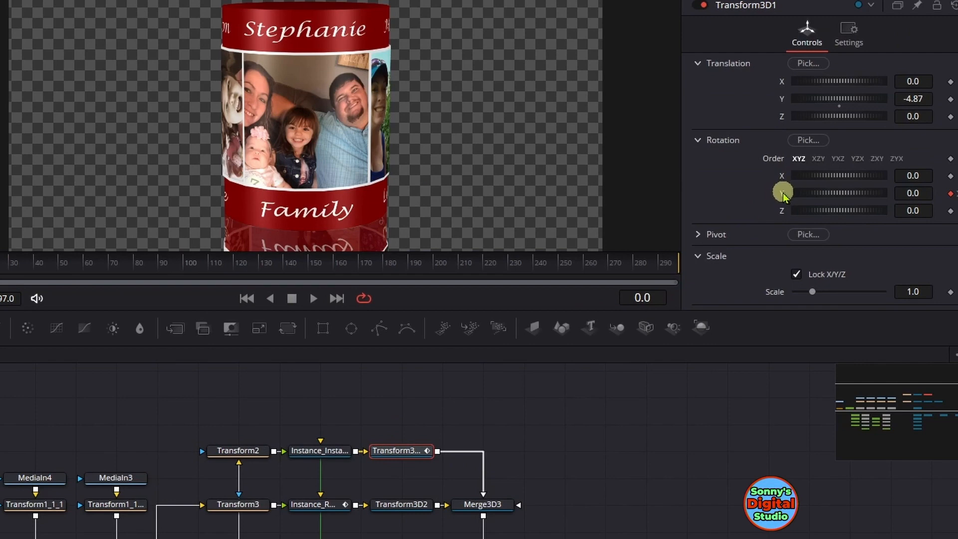
pyautogui.doubleClick(782, 193)
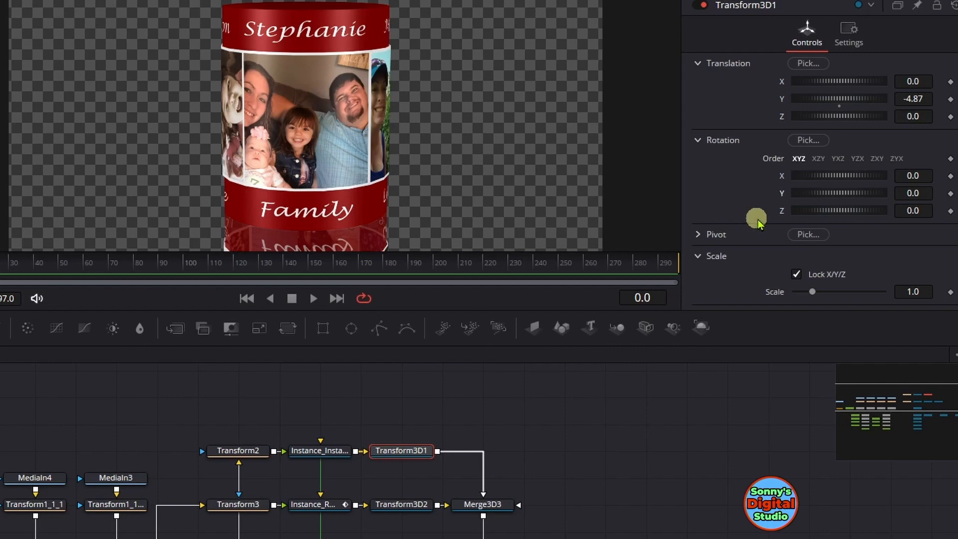
pyautogui.click(950, 195)
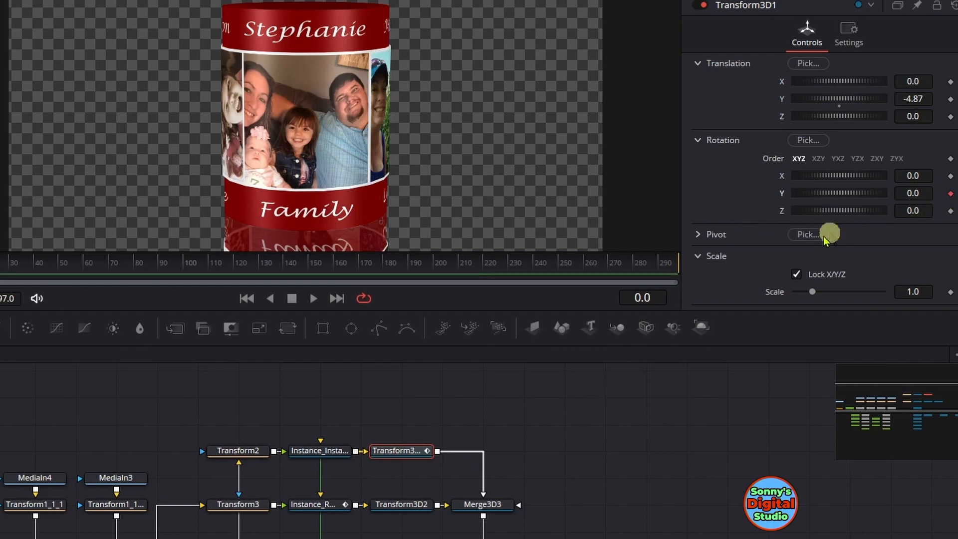
# Set Transform3D1's Y rotation to 360.0 at frame 297
pyautogui.moveTo(642, 264); pyautogui.dragTo(728, 270)
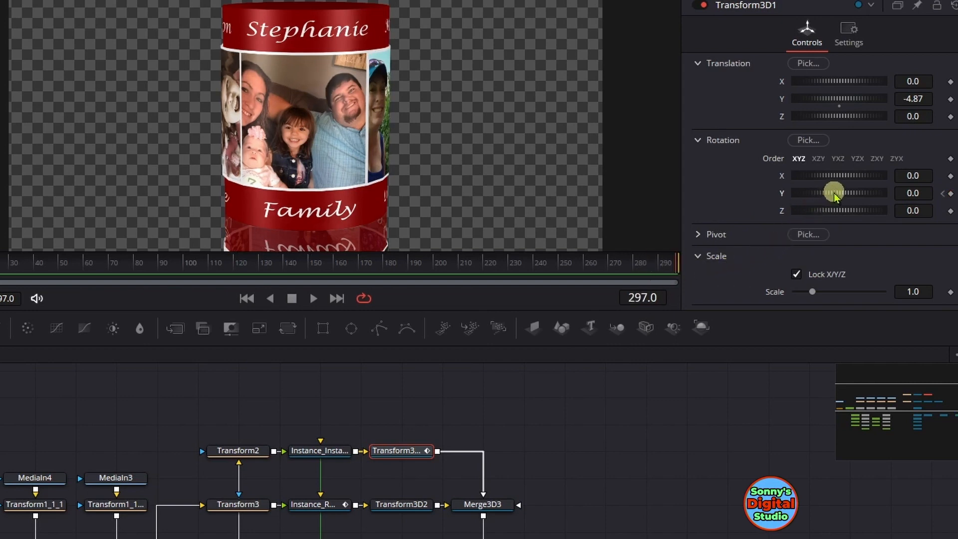
pyautogui.moveTo(833, 196)
pyautogui.mouseDown()
pyautogui.moveTo(887, 194)
pyautogui.moveTo(833, 196)
pyautogui.mouseUp()
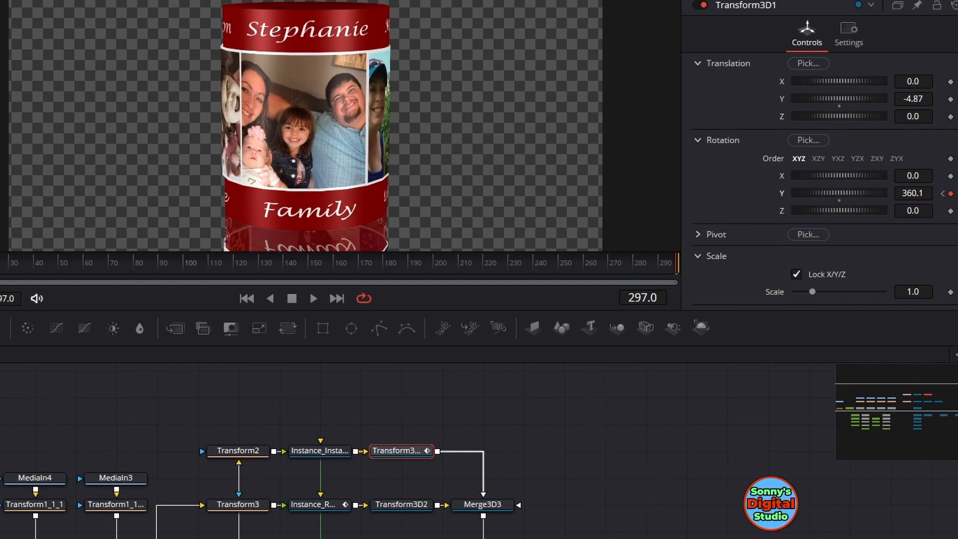
pyautogui.click(625, 538)
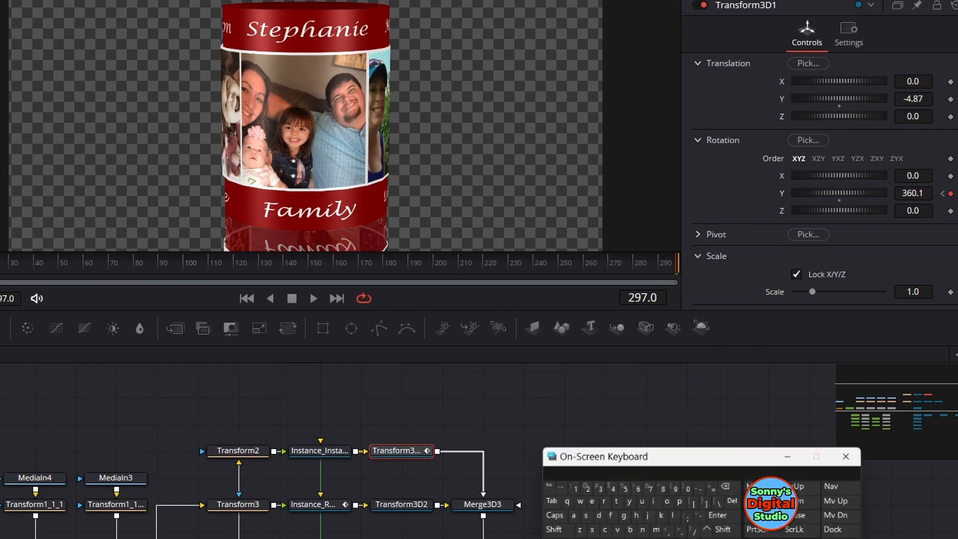
pyautogui.click(924, 190)
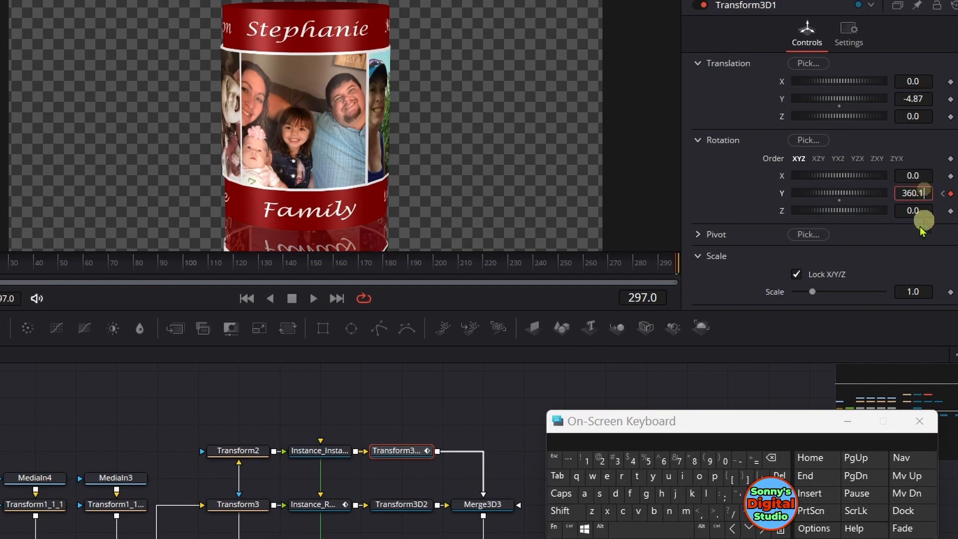
pyautogui.click(780, 464)
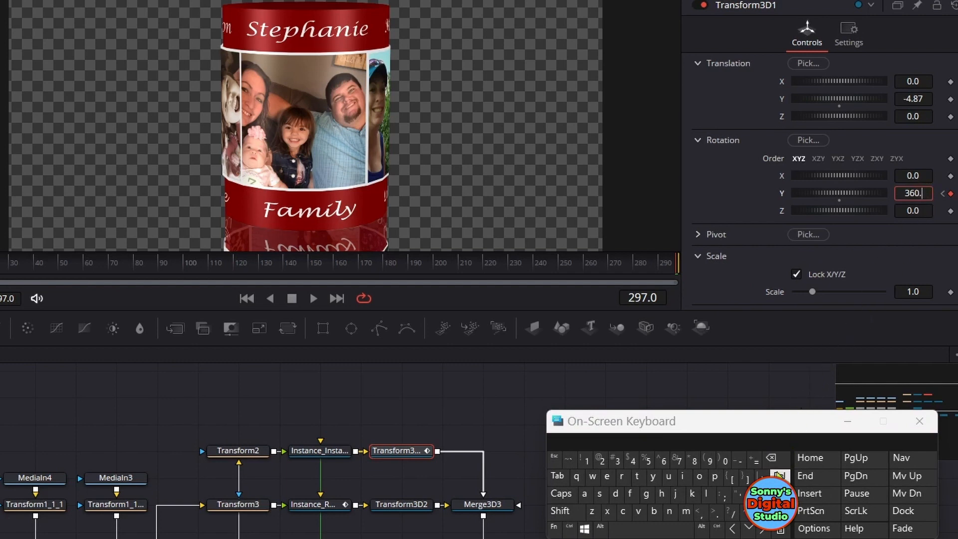
pyautogui.click(773, 493)
pyautogui.click(842, 422)
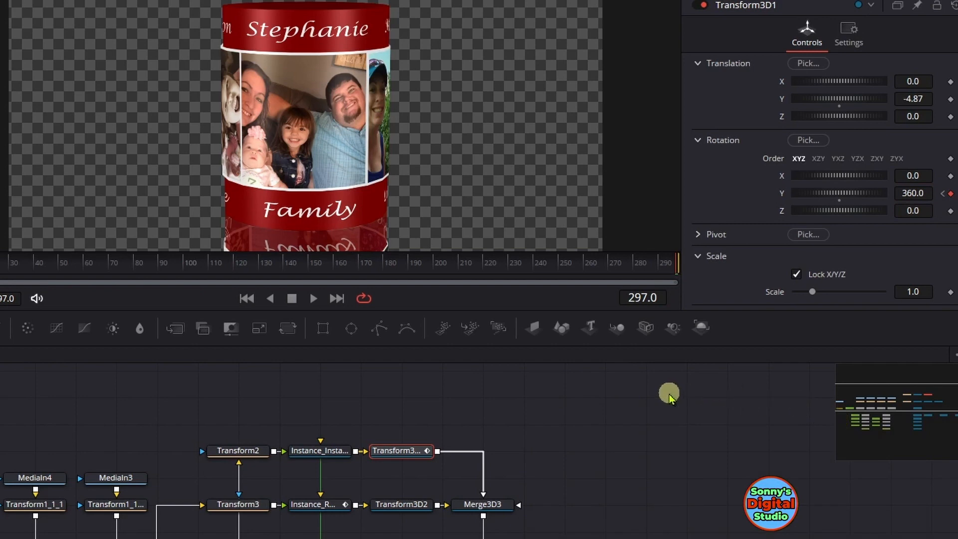
# Lower the material opacity of Instance_Instance_Red_cylinder to about 0.575
pyautogui.click(332, 453)
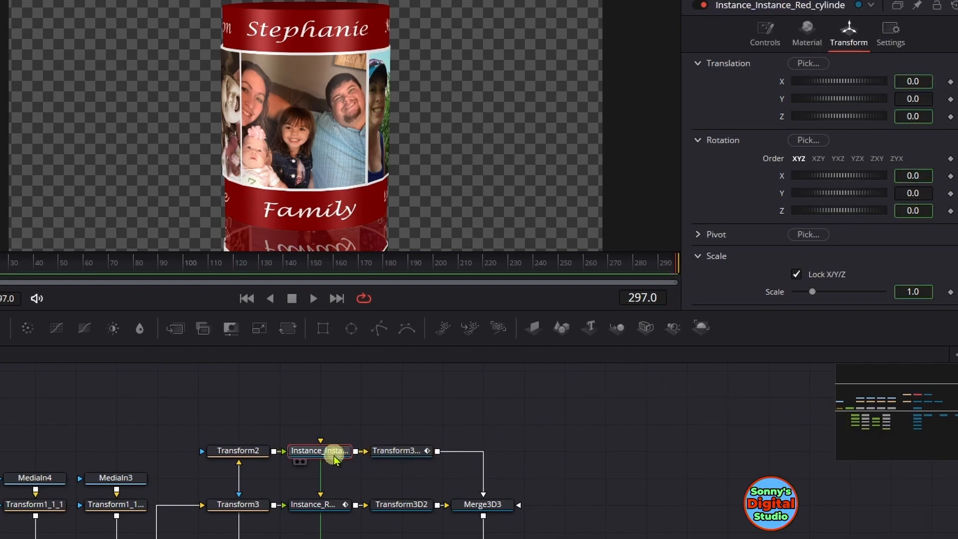
pyautogui.click(797, 44)
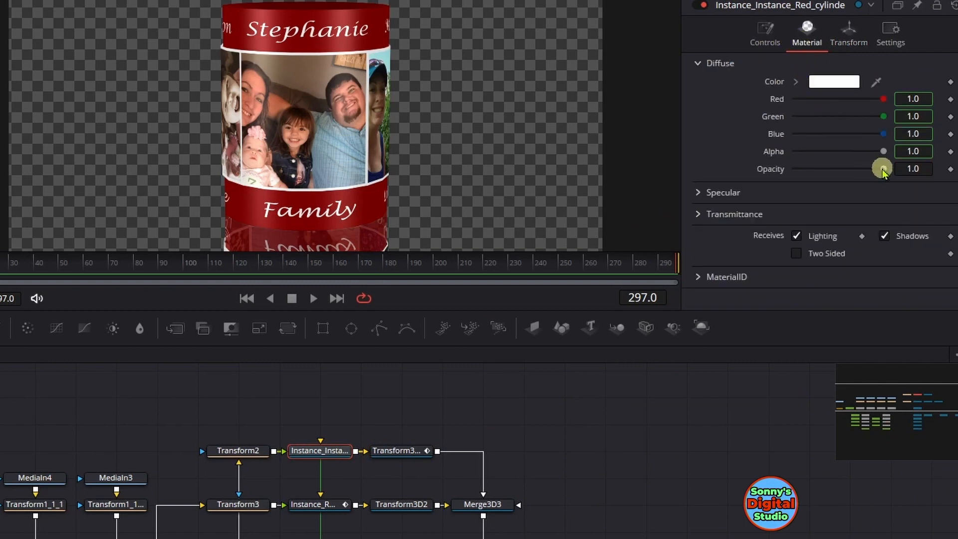
pyautogui.moveTo(882, 169)
pyautogui.mouseDown()
pyautogui.moveTo(790, 168)
pyautogui.moveTo(898, 165)
pyautogui.mouseUp()
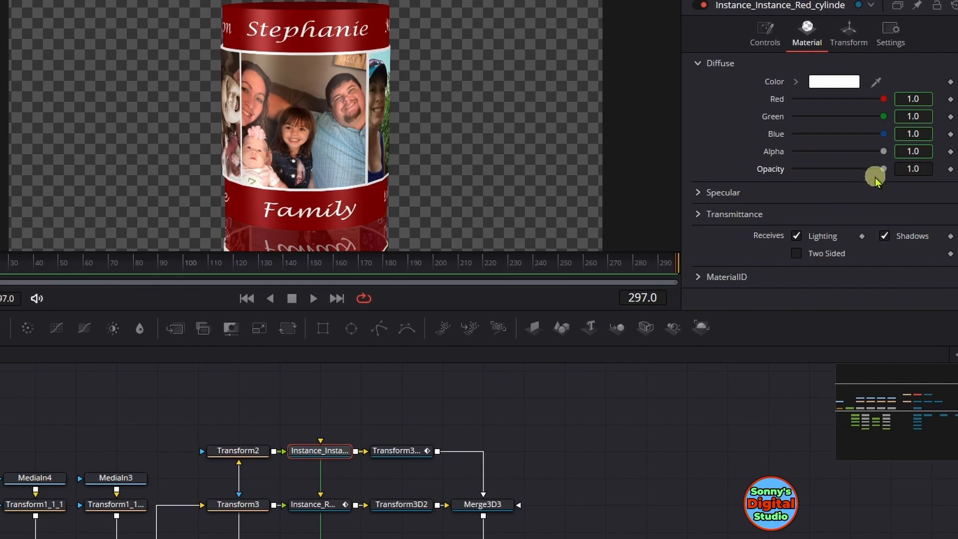
pyautogui.moveTo(882, 170); pyautogui.dragTo(846, 170)
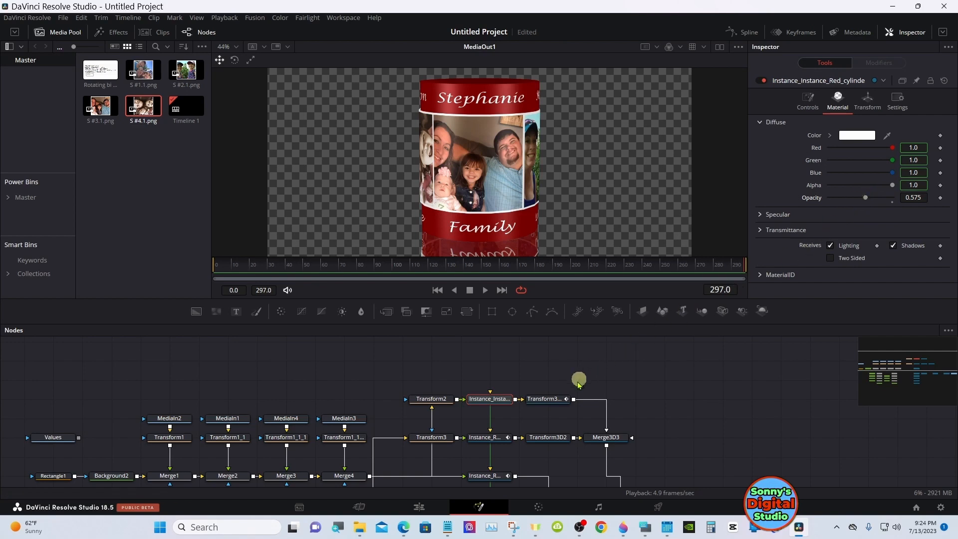
# Adjust the material opacity of Instance_Red_cylinder_1 to 0.52
pyautogui.click(502, 438)
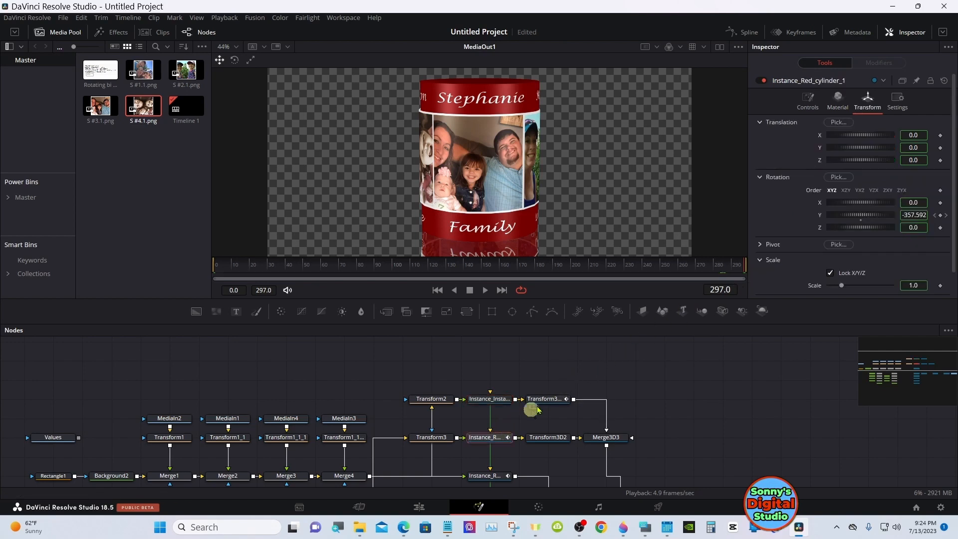
pyautogui.click(836, 102)
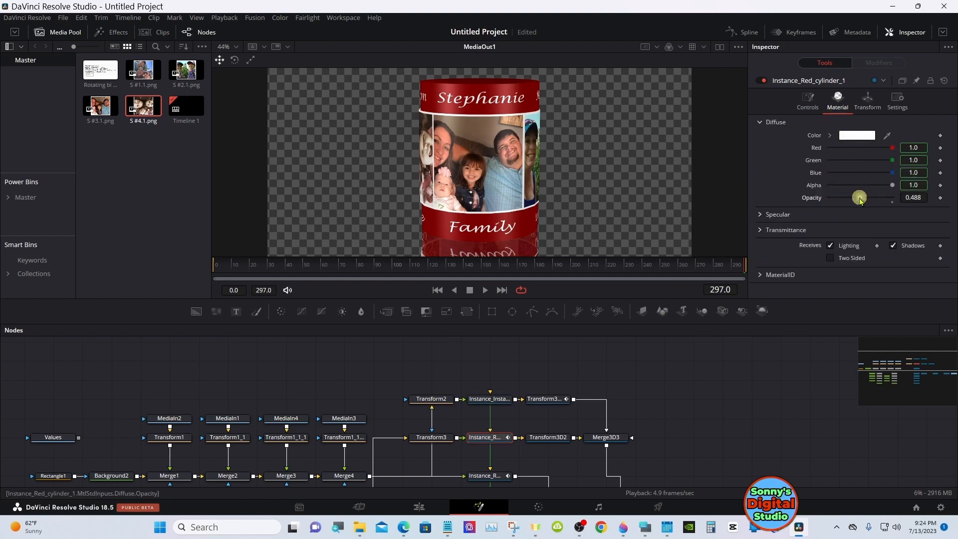
pyautogui.moveTo(853, 199); pyautogui.dragTo(873, 198)
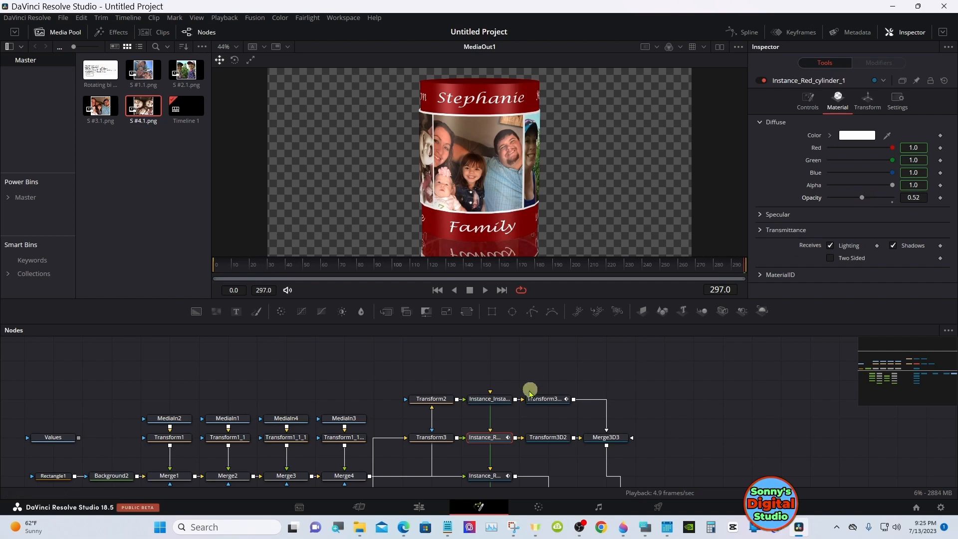
# Reinstance the opacity of Instance_Instance_Red_cylinder, lower it to 0.362 and compare it with the opacity of Instance_Red_cylinder_1
pyautogui.click(503, 398)
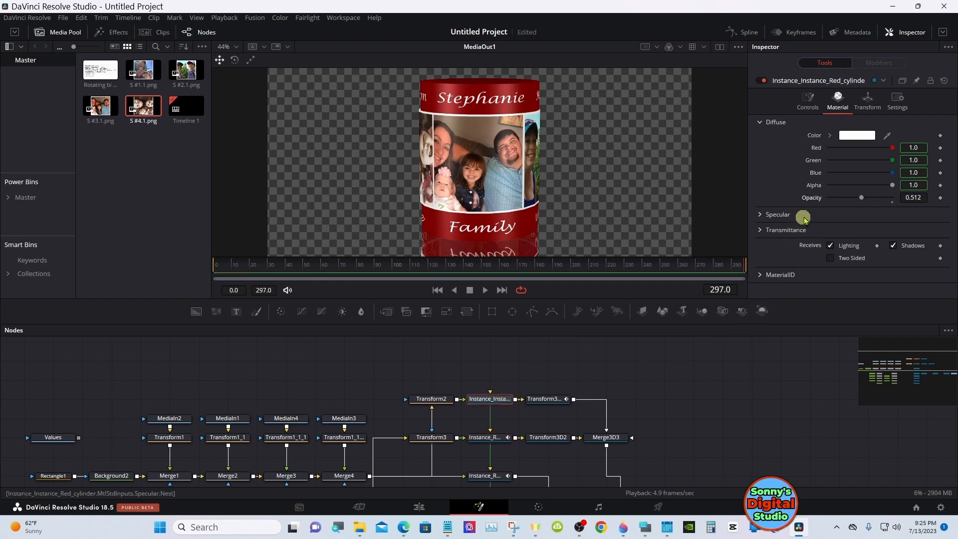
pyautogui.rightClick(814, 198)
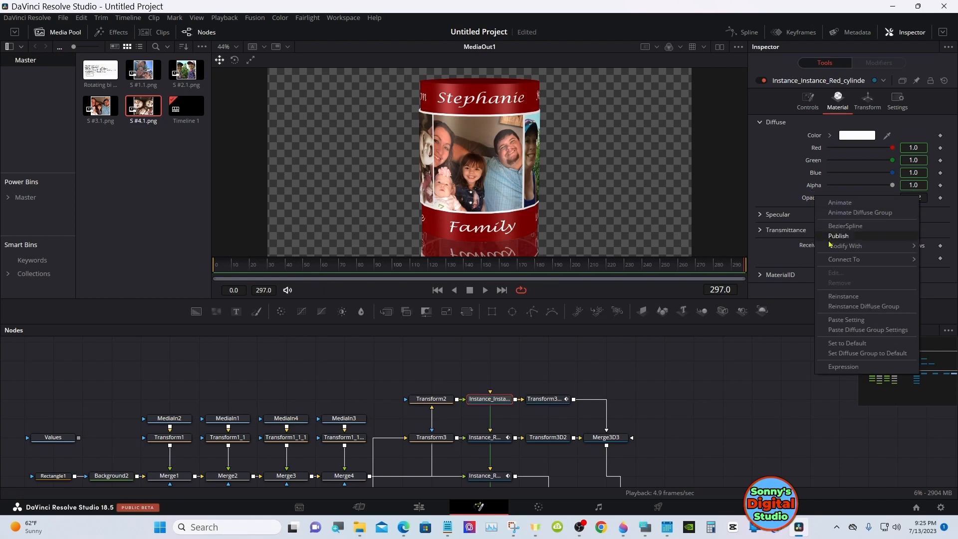
pyautogui.click(837, 295)
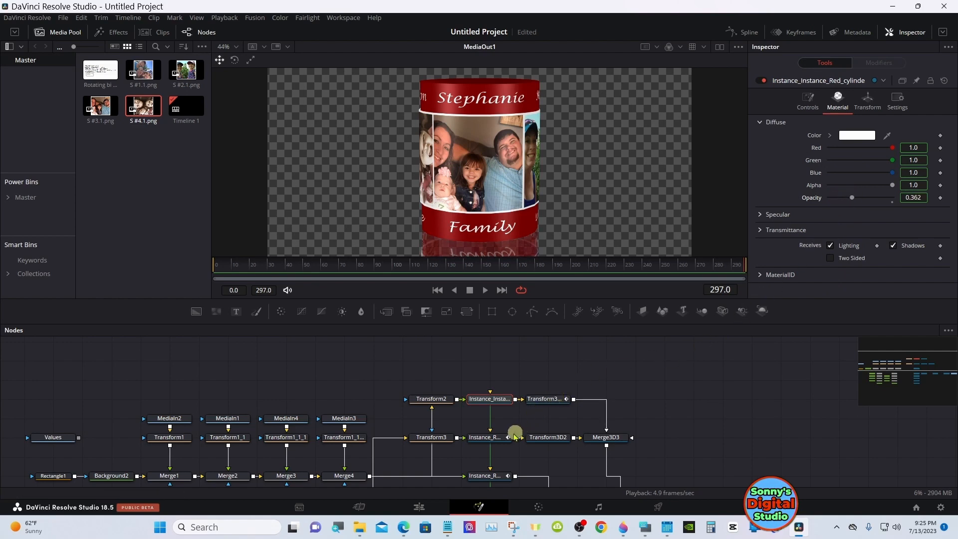
pyautogui.click(500, 442)
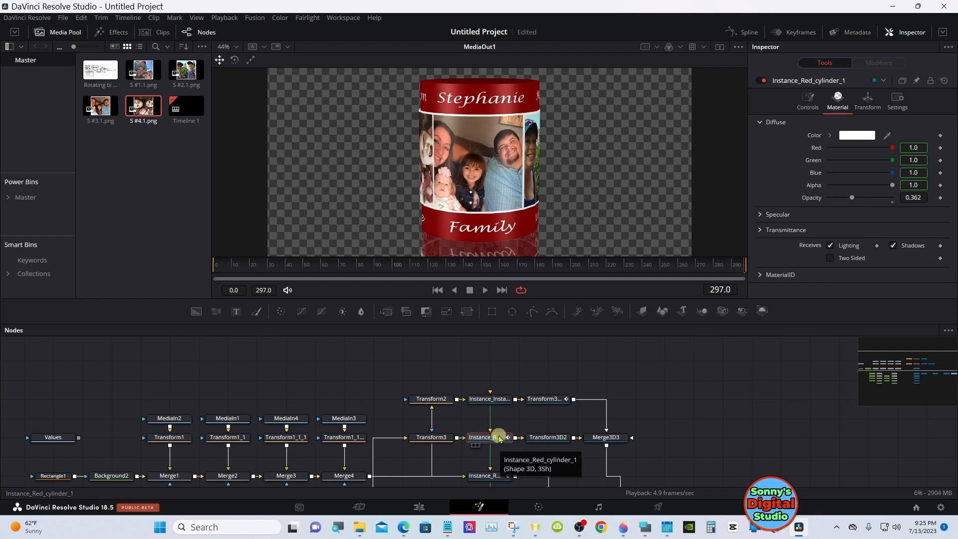
# Raise the opacity of Instance_Instance_Red_cylinder to 0.512 and check the reflection over the blue background on the Edit page
pyautogui.click(492, 400)
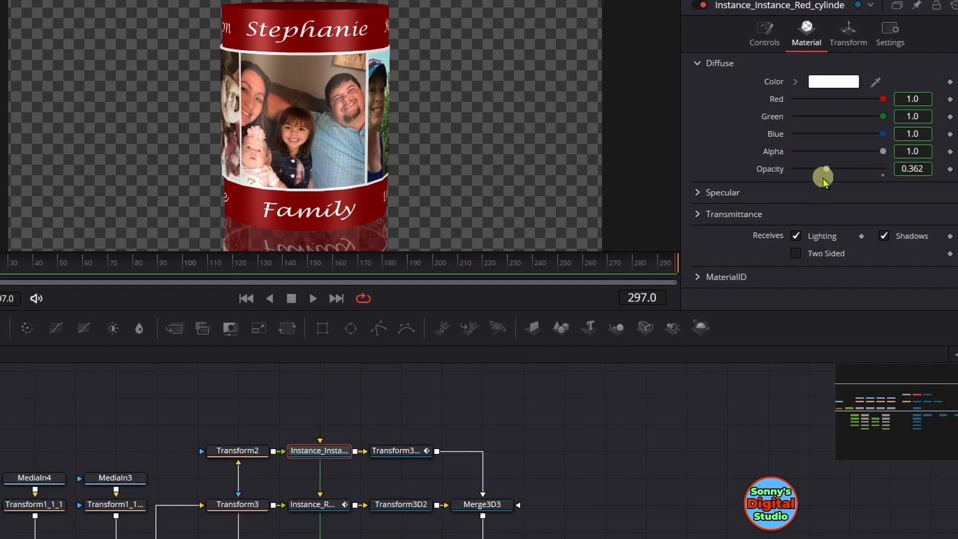
pyautogui.moveTo(827, 170); pyautogui.dragTo(837, 169)
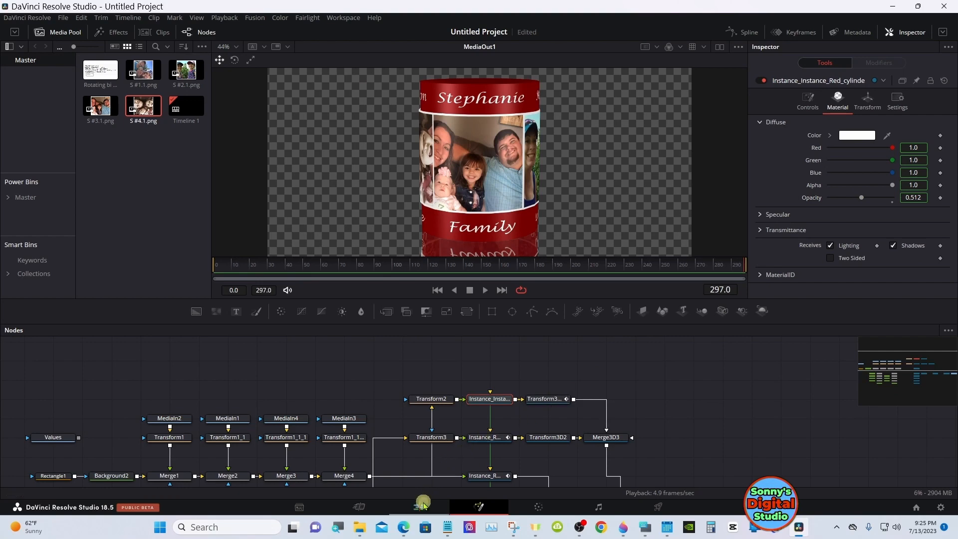
pyautogui.click(419, 506)
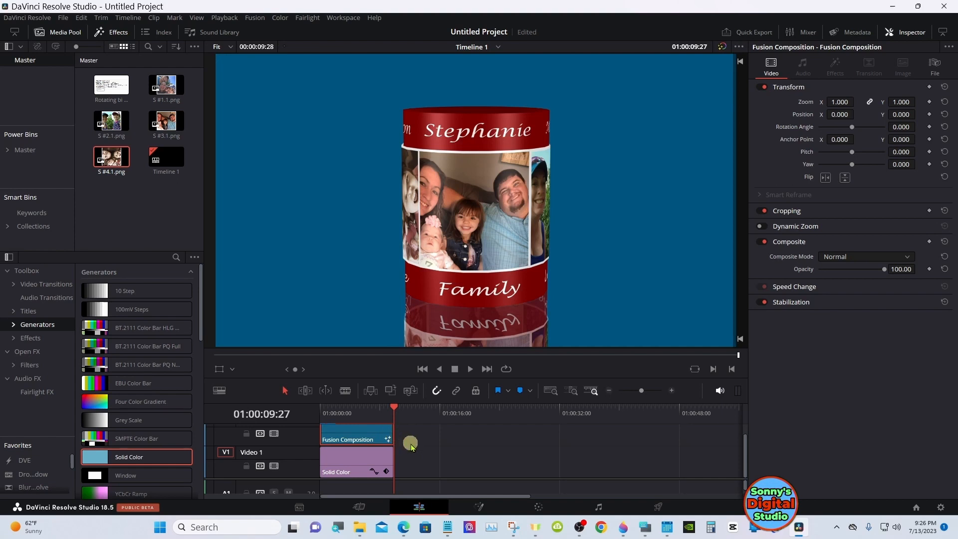
# Return to the Fusion composition and lower the opacity of Instance_Instance_Red_cylinder to 0.386
pyautogui.click(479, 506)
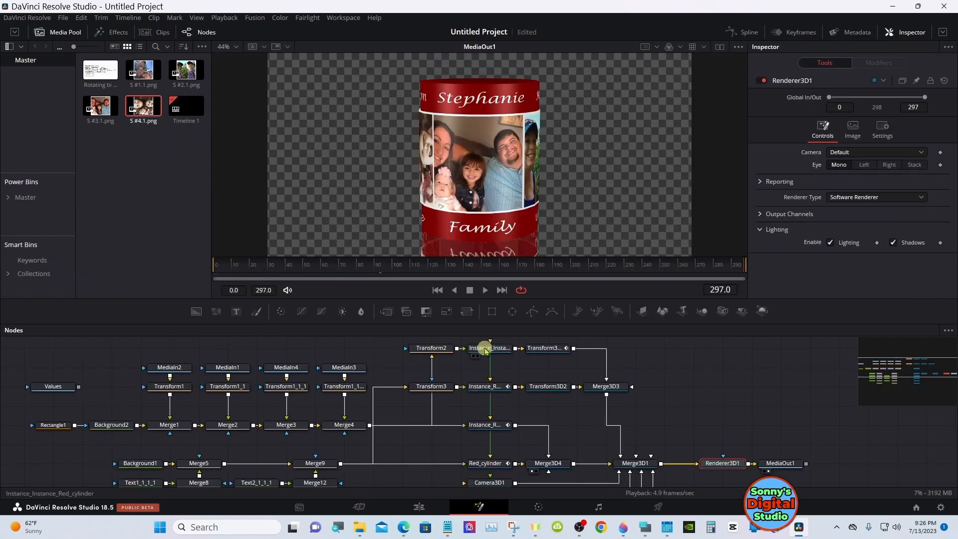
pyautogui.click(484, 349)
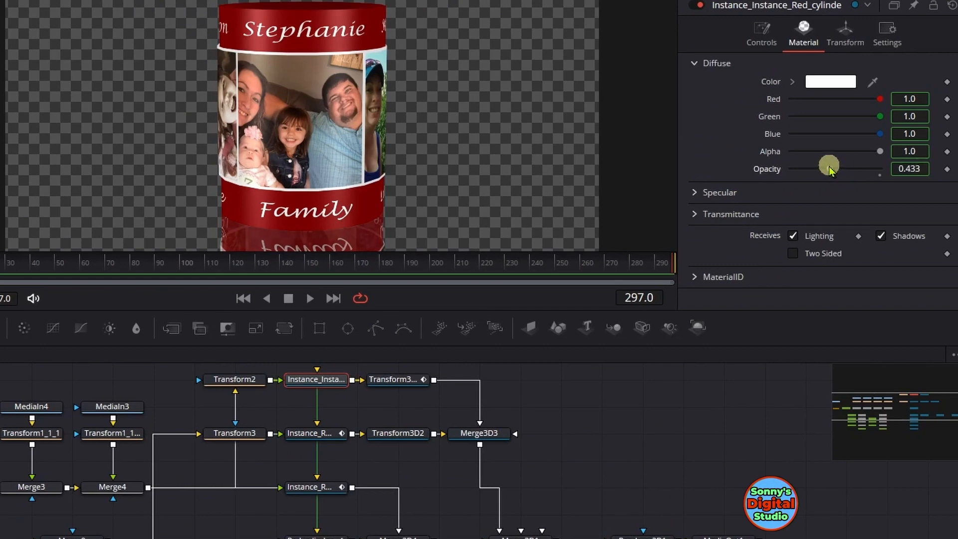
pyautogui.moveTo(828, 169); pyautogui.dragTo(826, 164)
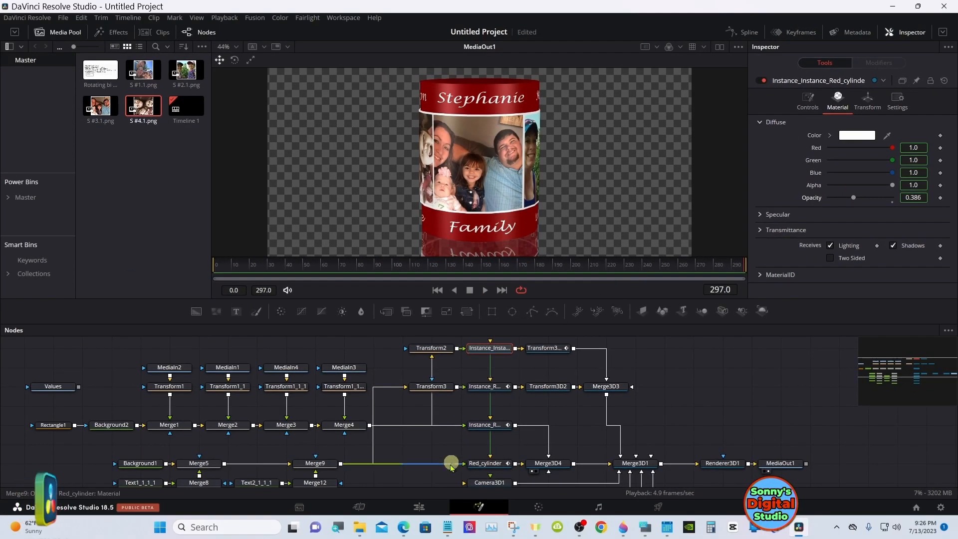
# Extend the Fusion Composition and Solid Color clips on the Edit timeline to a duration of 00:00:20:00
pyautogui.click(424, 504)
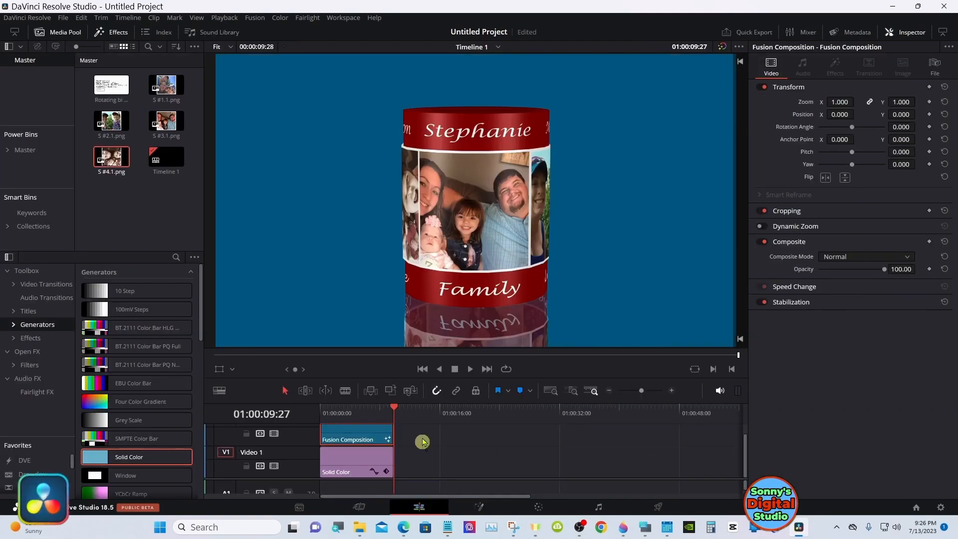
pyautogui.moveTo(331, 414); pyautogui.dragTo(322, 413)
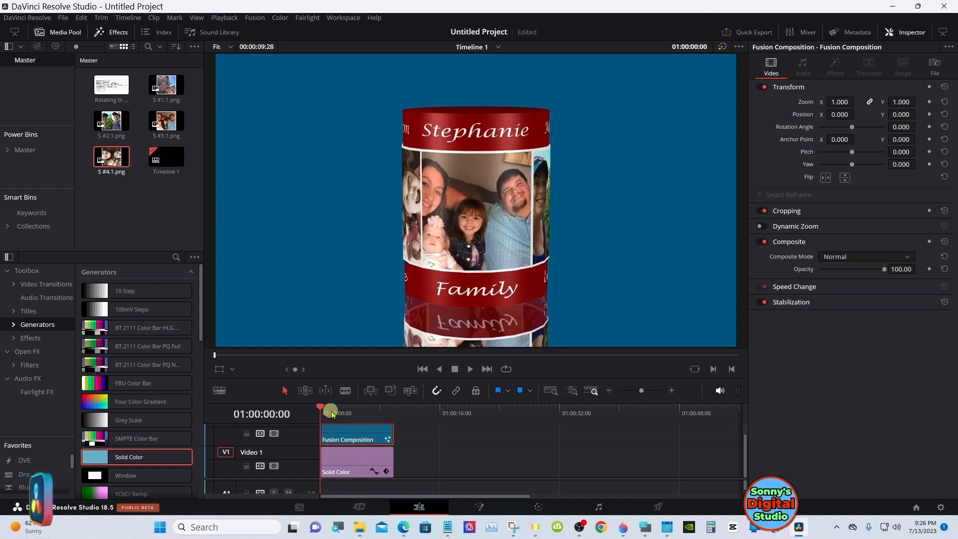
pyautogui.moveTo(389, 432); pyautogui.dragTo(465, 431)
pyautogui.moveTo(391, 454); pyautogui.dragTo(460, 458)
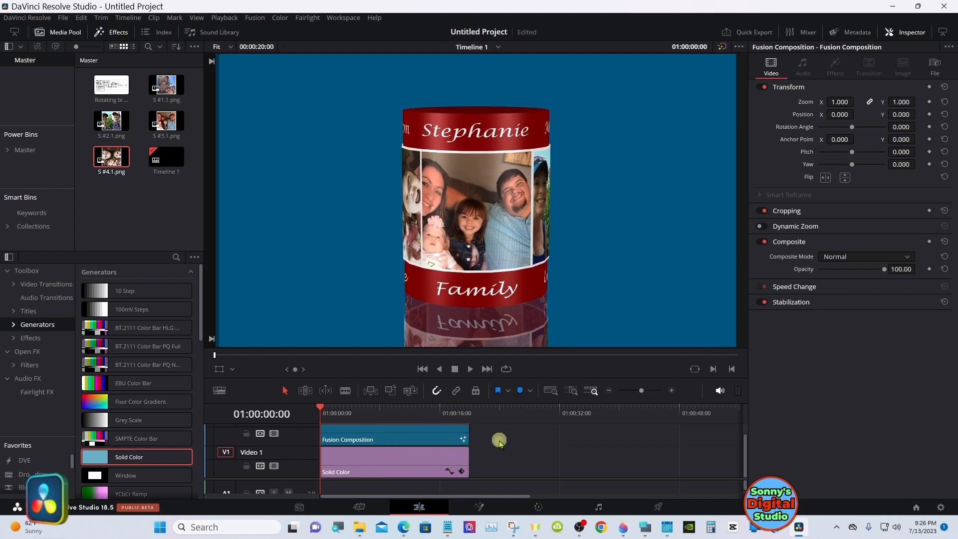